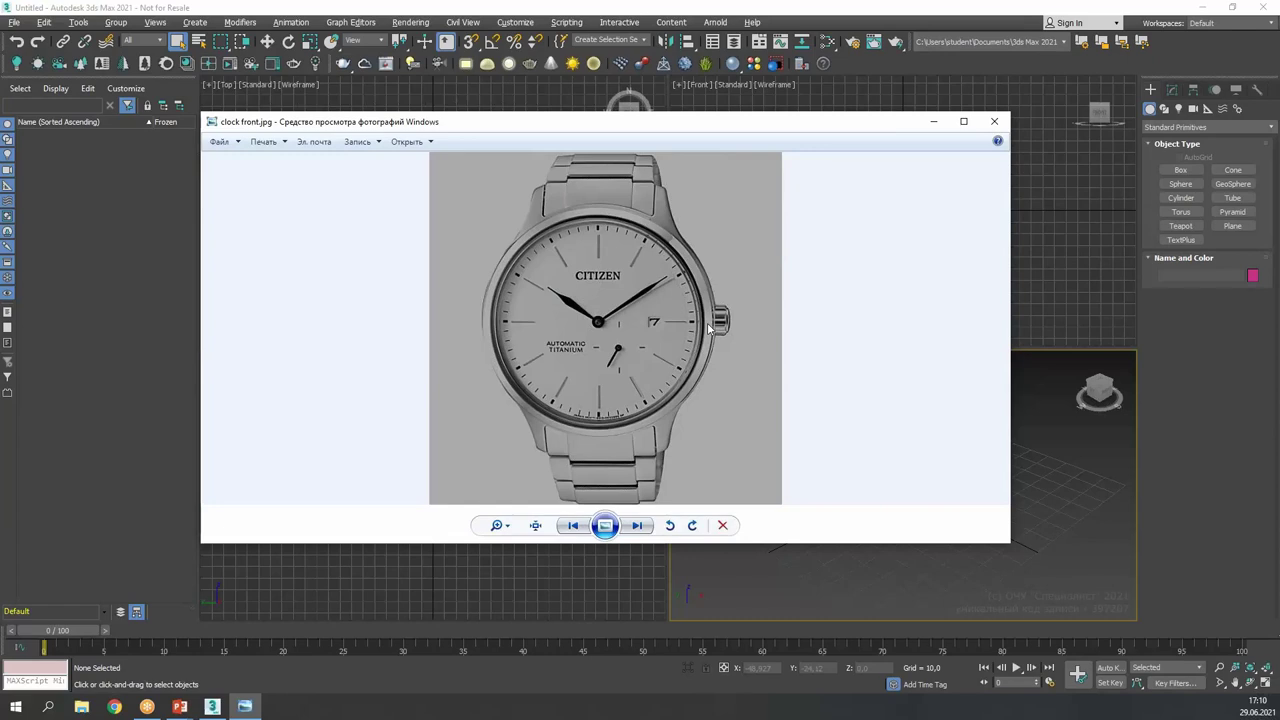
- Compare the front and side reference images of the watch
key("Right")
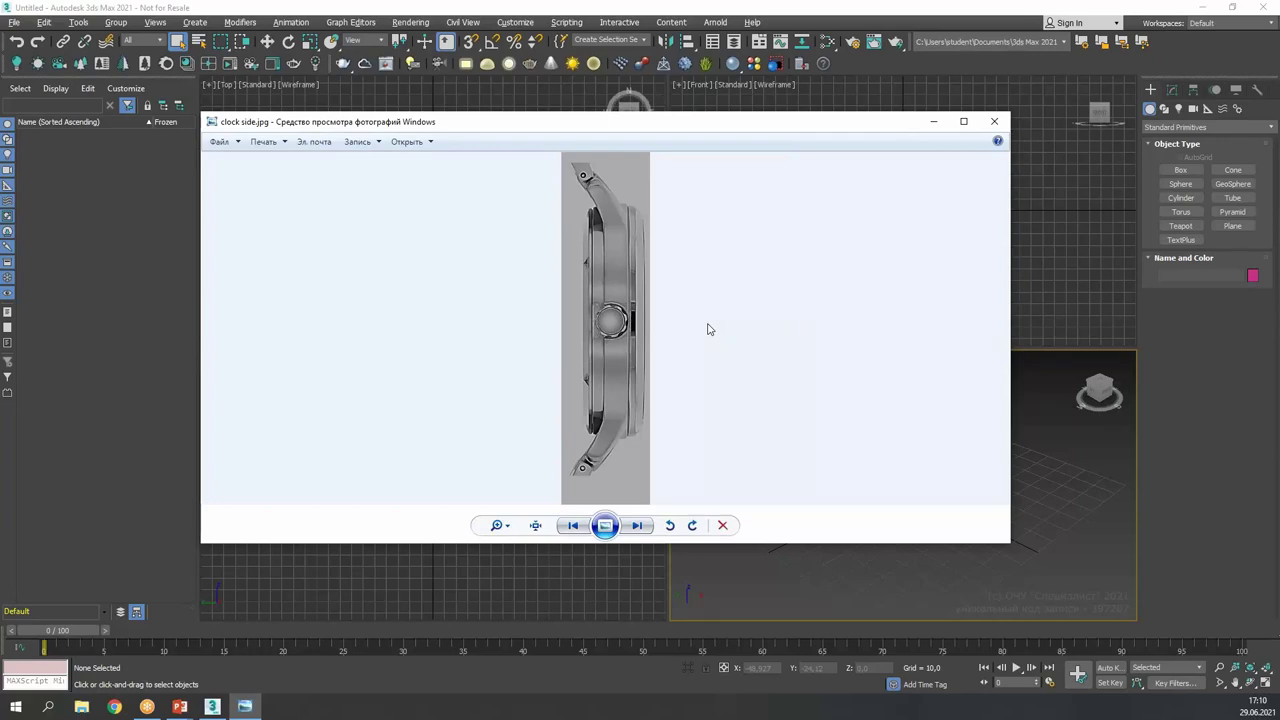
key("Left")
key("Right")
key("Left")
key("Right")
key("Left")
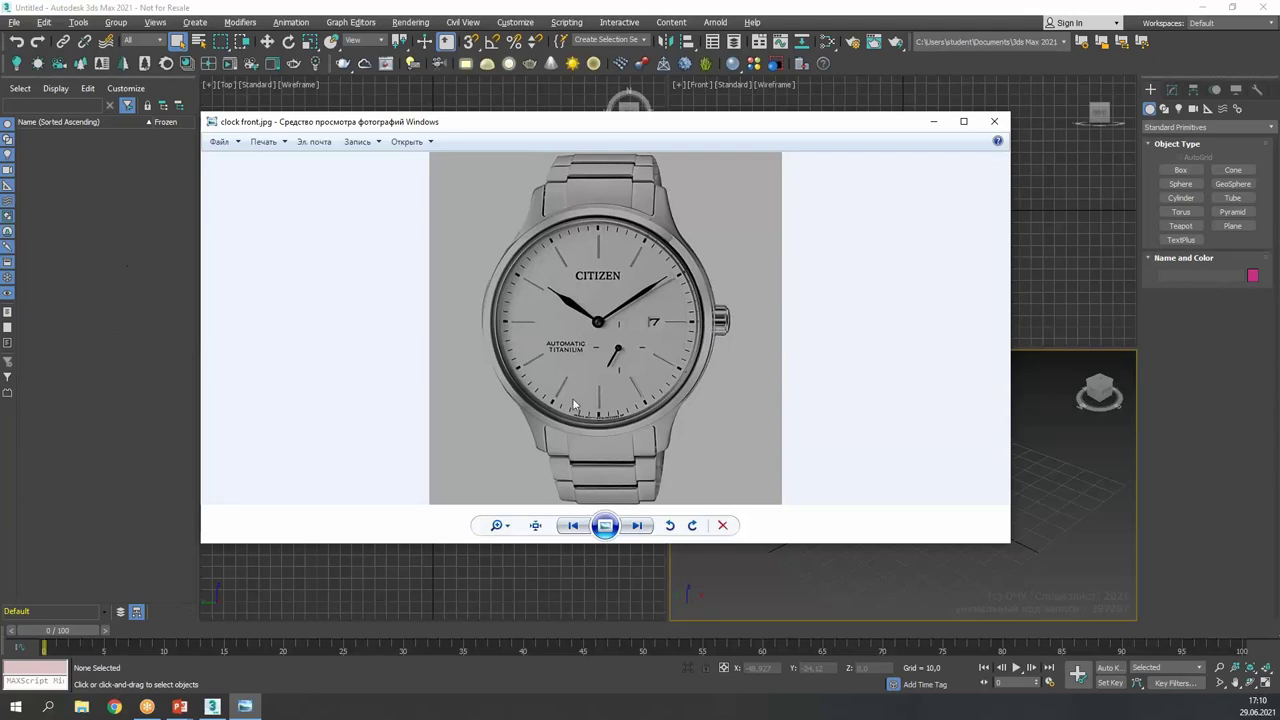
- Examine the full width and height of the front and side watch images by marking them with annotation lines
mouse_move(430, 306)
left_mouse_down()
mouse_move(484, 321)
mouse_move(785, 316)
left_mouse_up()
left_click_drag(648, 154, 641, 505)
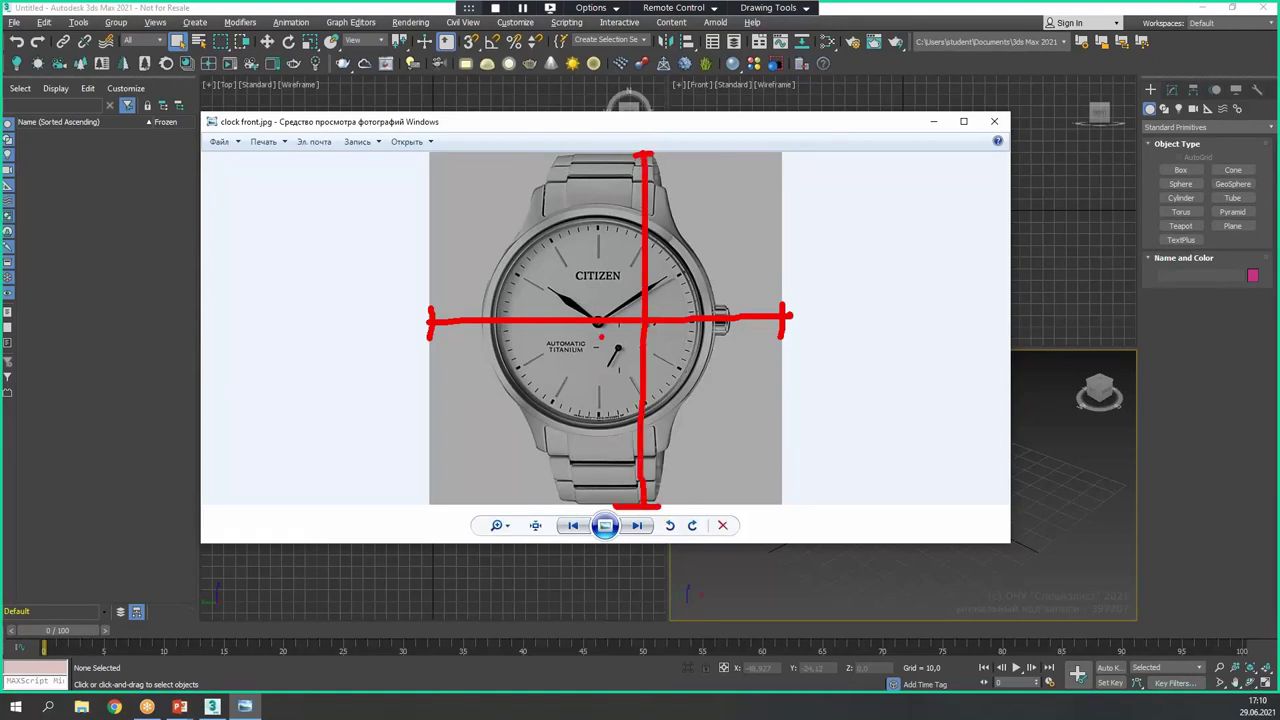
key("Right")
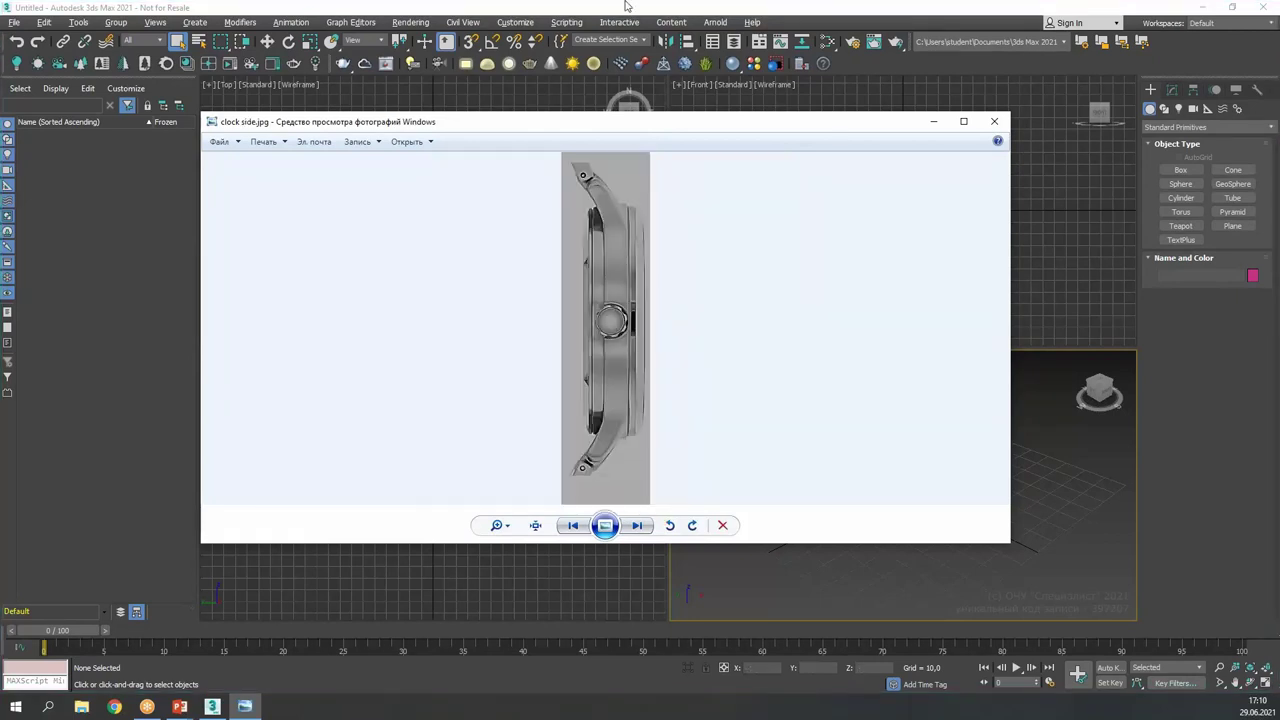
left_click(637, 10)
mouse_move(597, 152)
left_mouse_down()
mouse_move(617, 154)
mouse_move(621, 508)
mouse_move(654, 510)
left_mouse_up()
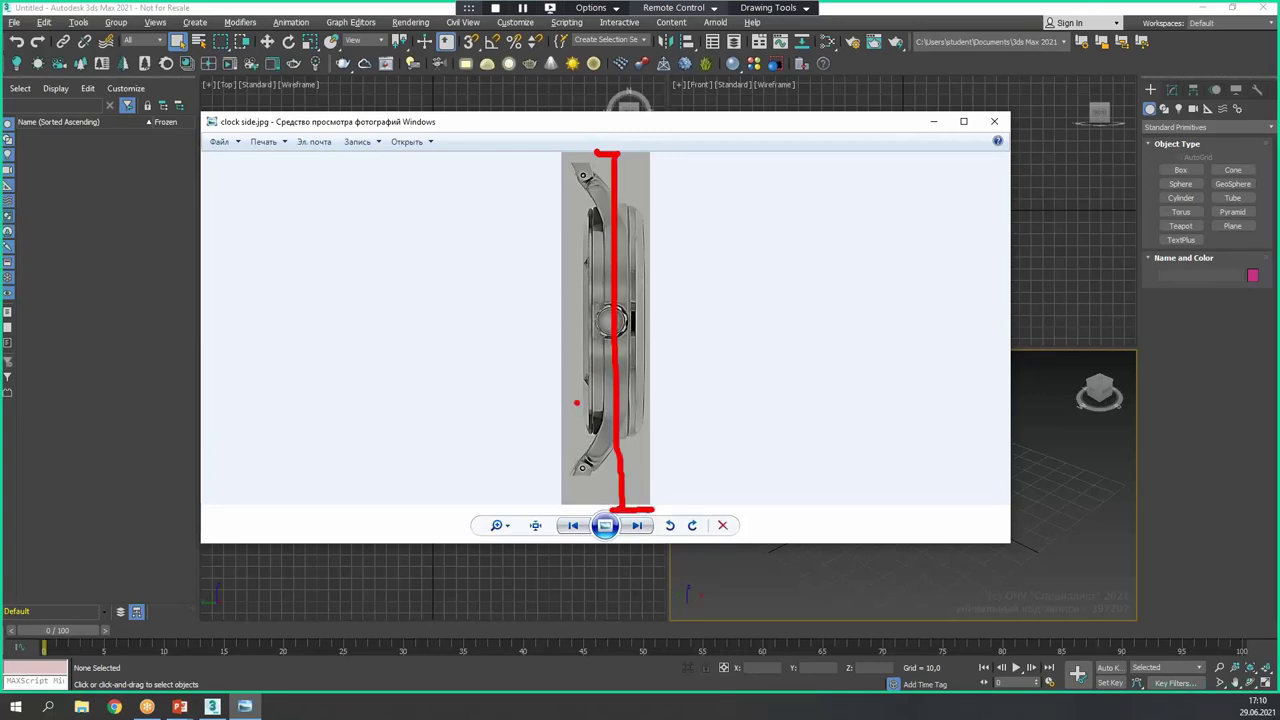
mouse_move(564, 350)
left_mouse_down()
mouse_move(678, 369)
mouse_move(655, 408)
left_mouse_up()
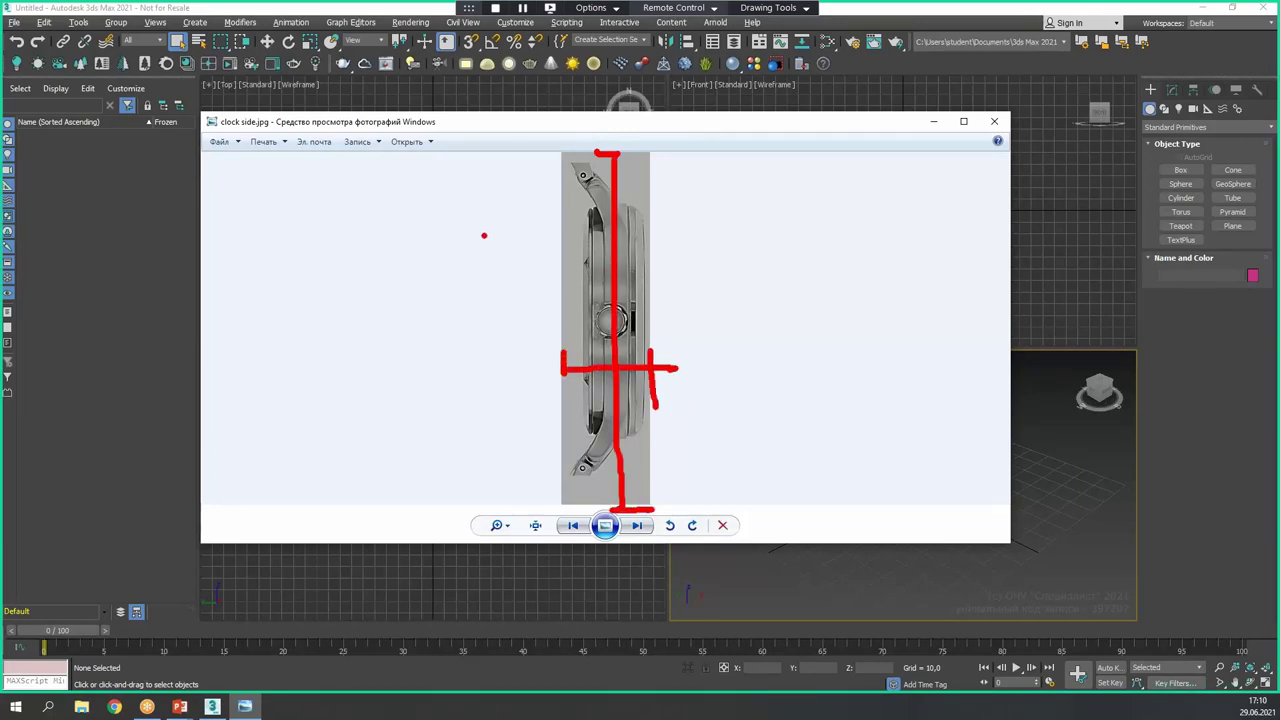
key("Escape")
- Return to the front watch image and mark the case diameter as 40 with a temporary annotation
scroll(610, 263, "up", 1)
scroll(610, 263, "down", 1)
left_click(573, 525)
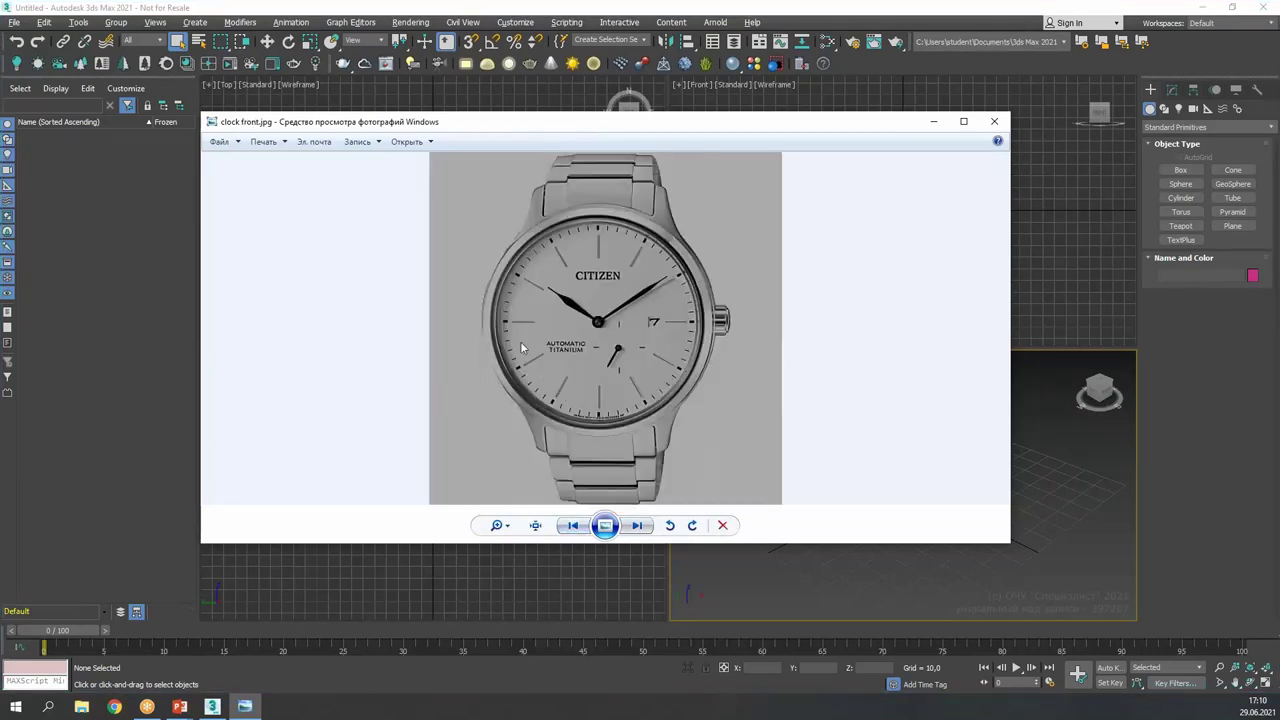
mouse_move(490, 311)
left_mouse_down()
mouse_move(700, 328)
mouse_move(708, 356)
left_mouse_up()
mouse_move(582, 281)
left_mouse_down()
mouse_move(604, 318)
mouse_move(626, 288)
left_mouse_up()
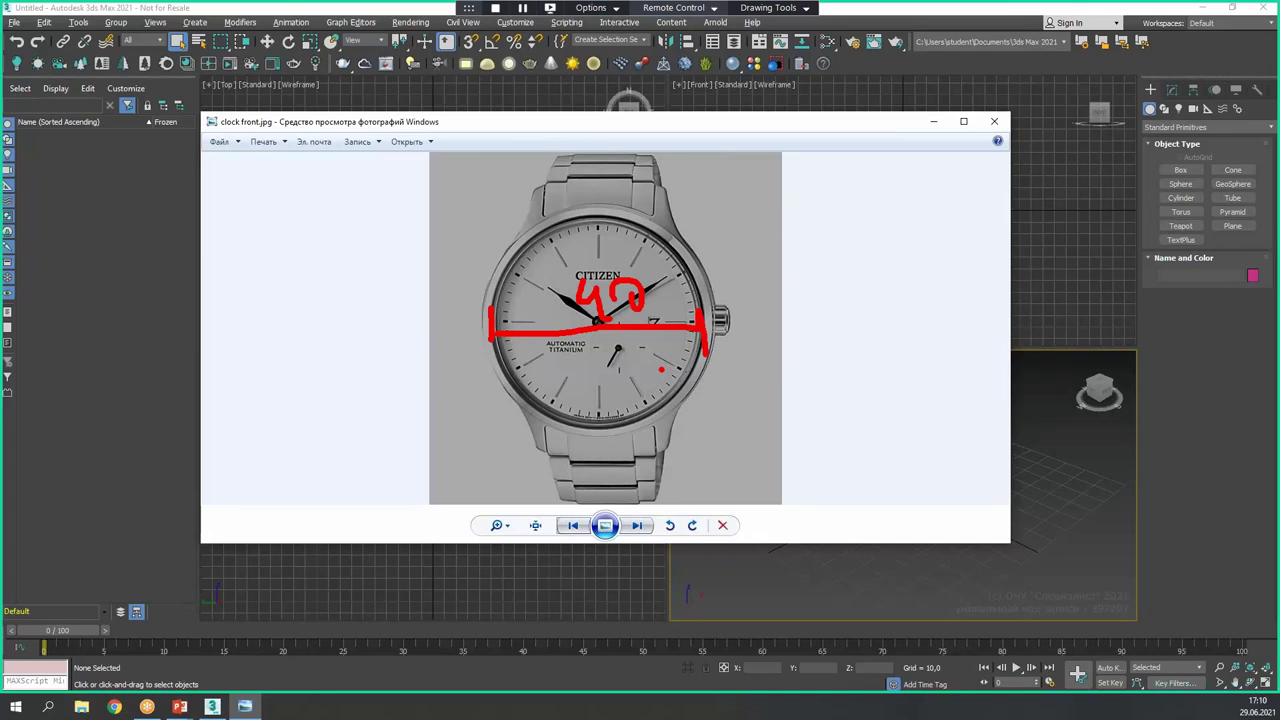
key("Escape")
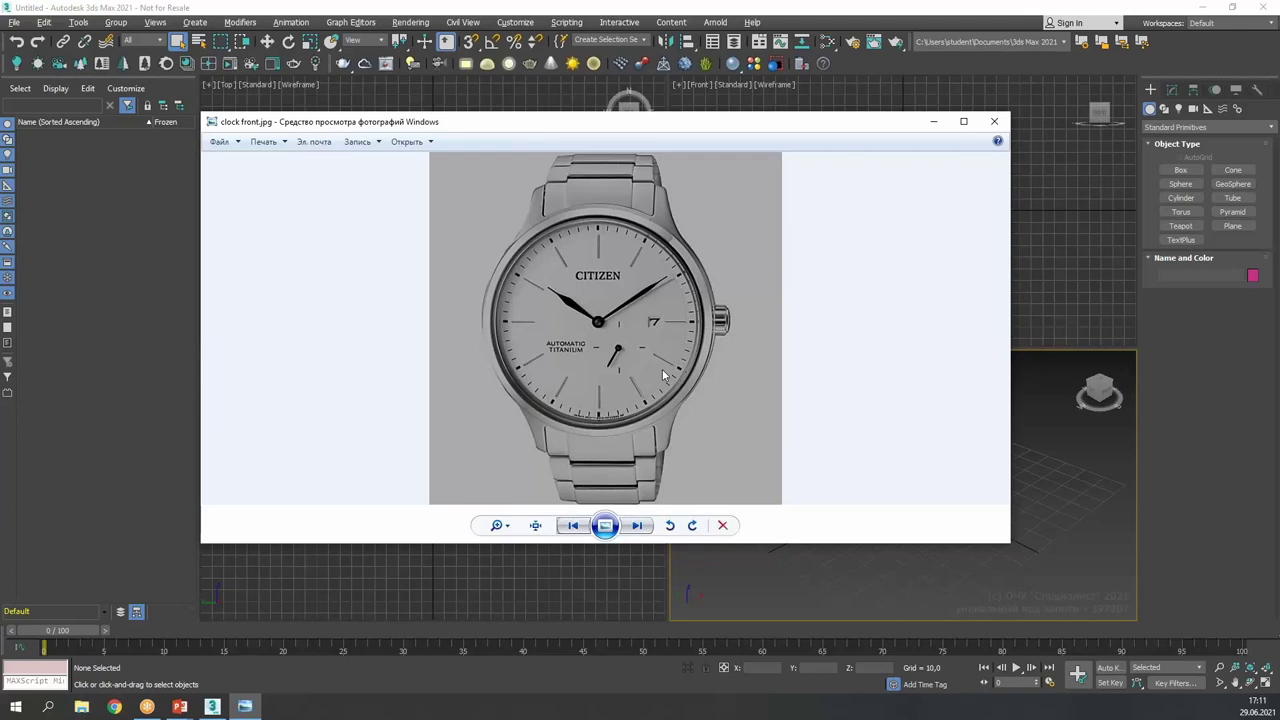
- Switch from the image viewer to 3ds Max and check the system unit scale in the units setup
left_click(933, 121)
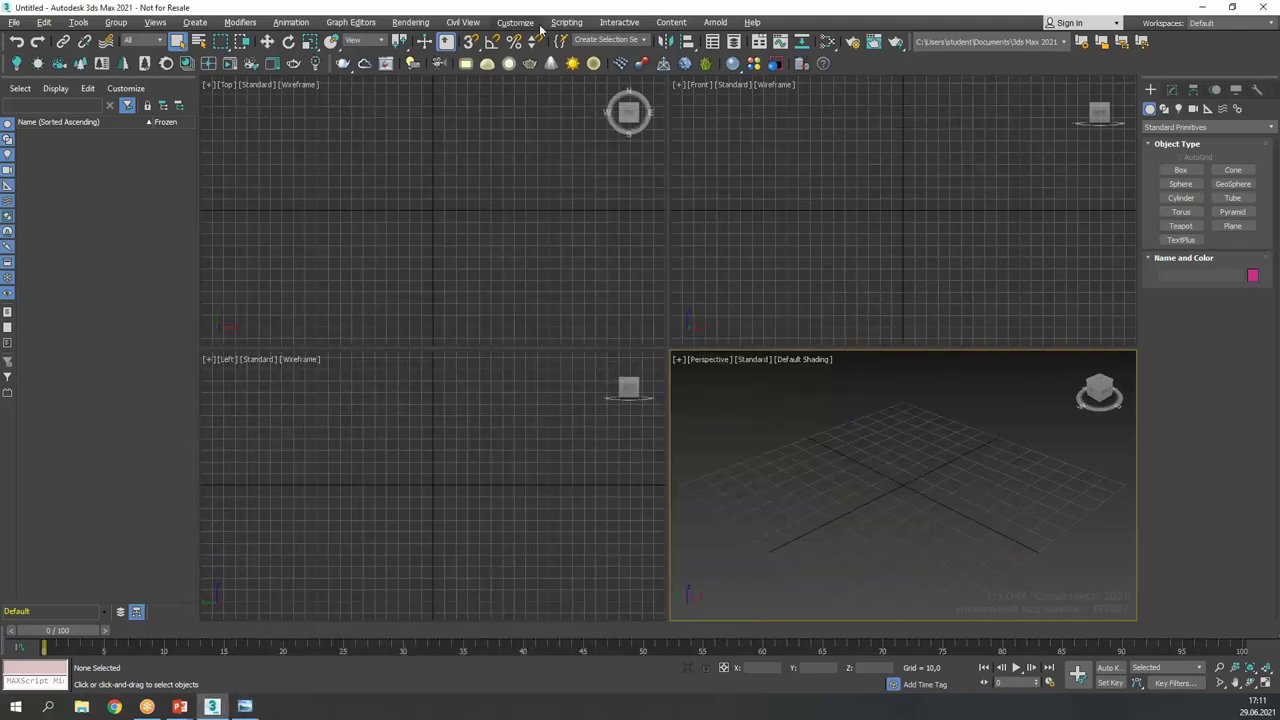
left_click(515, 22)
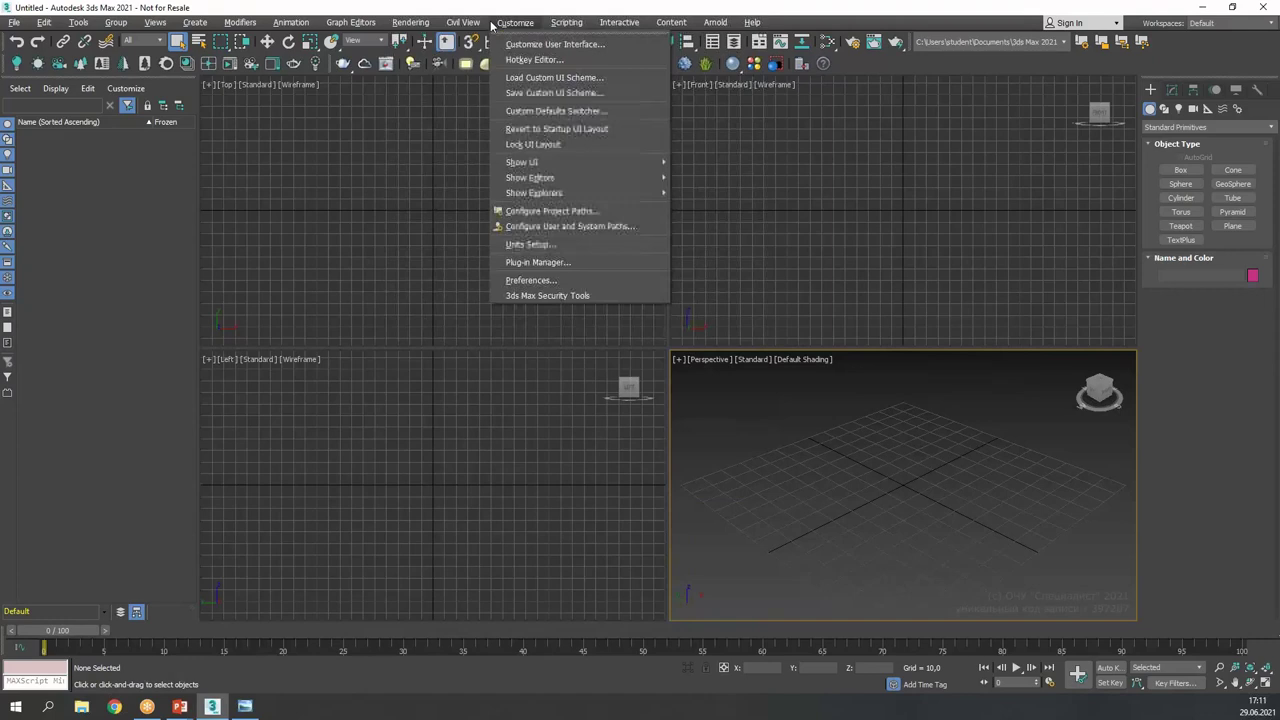
left_click(540, 244)
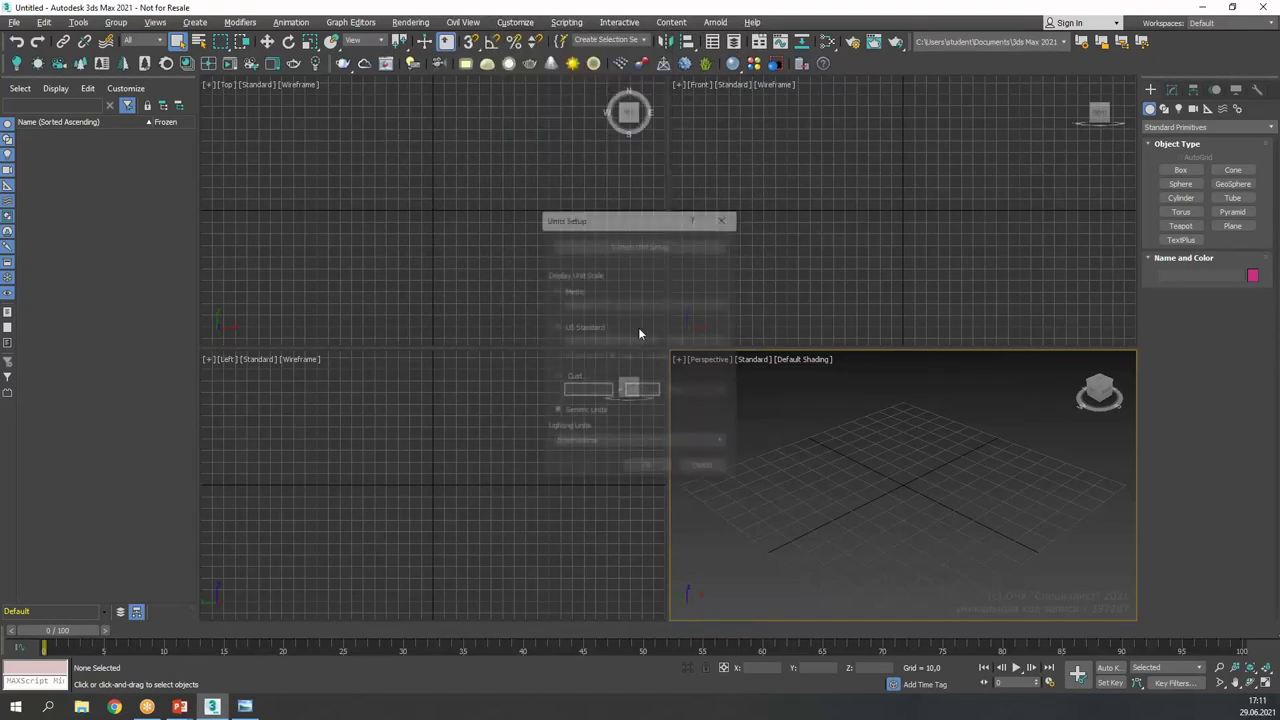
left_click(641, 243)
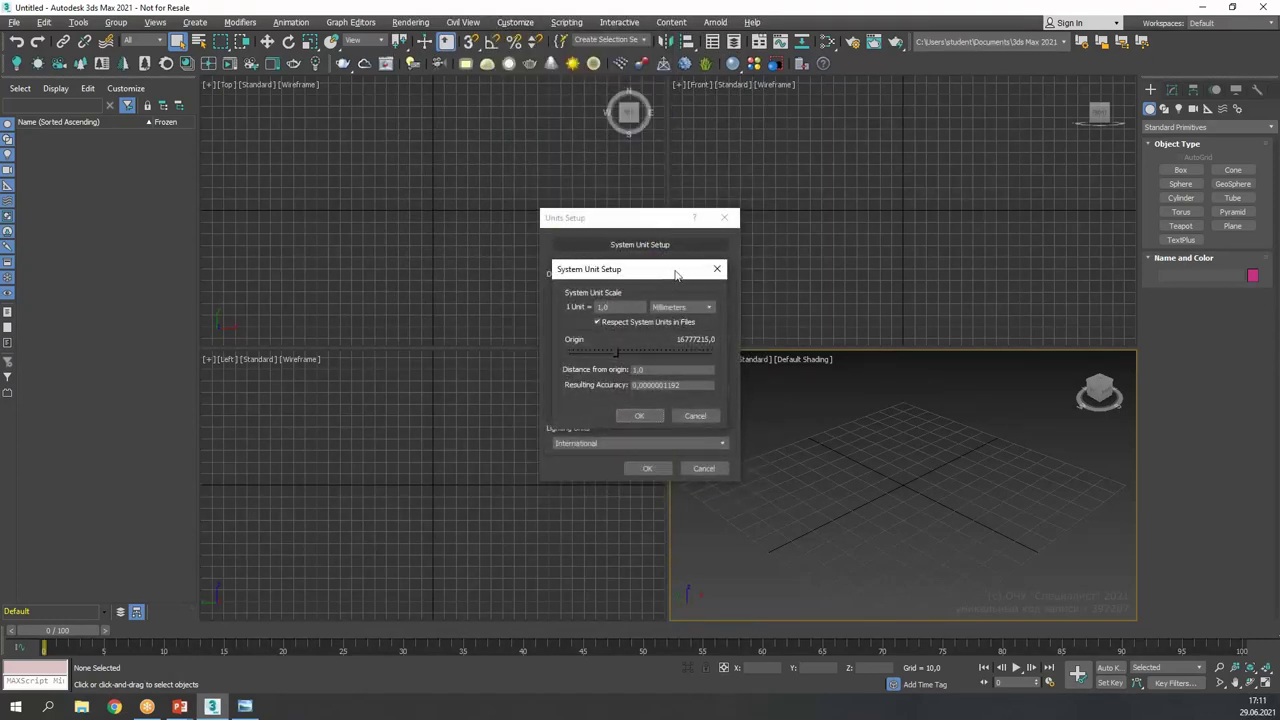
left_click_drag(675, 274, 871, 228)
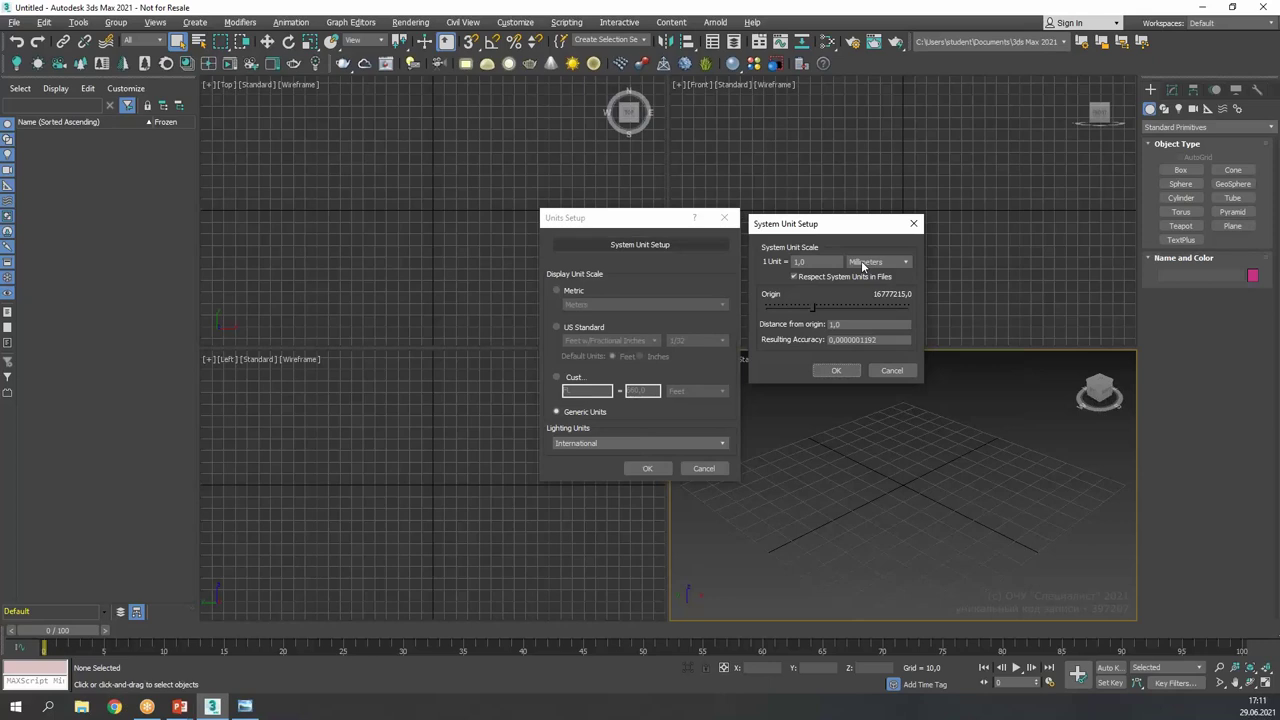
left_click(836, 370)
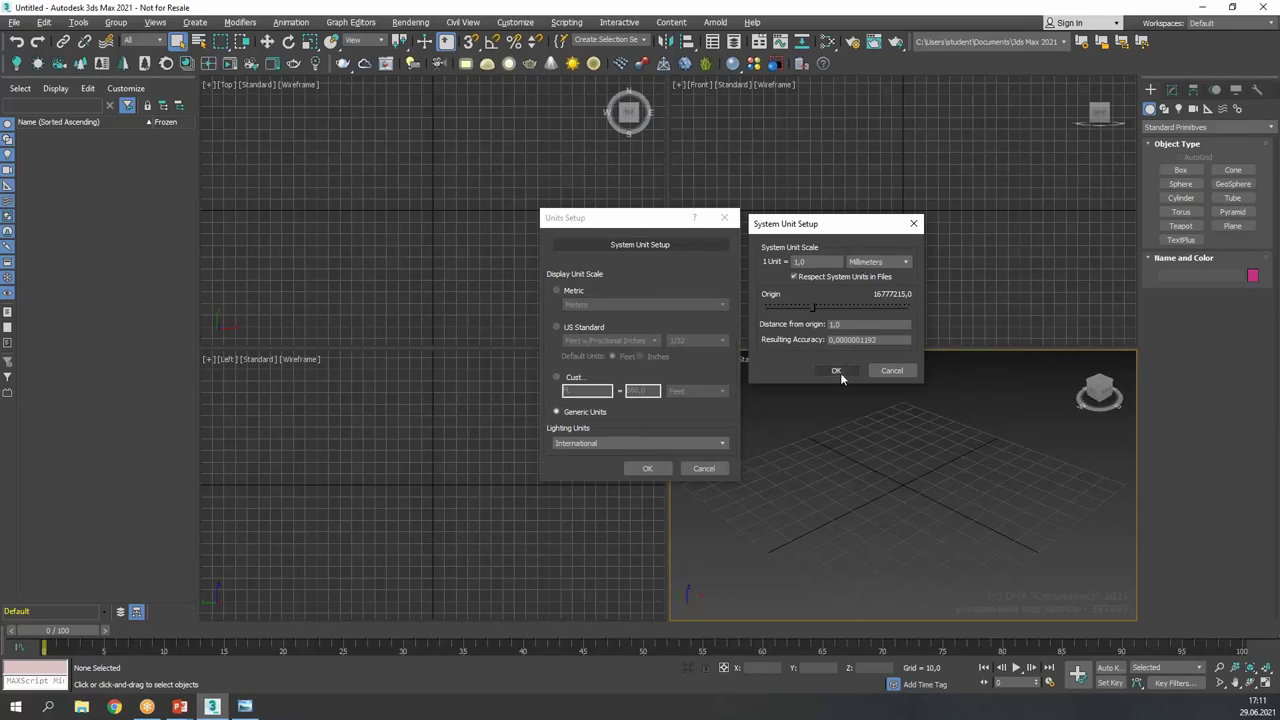
left_click(647, 469)
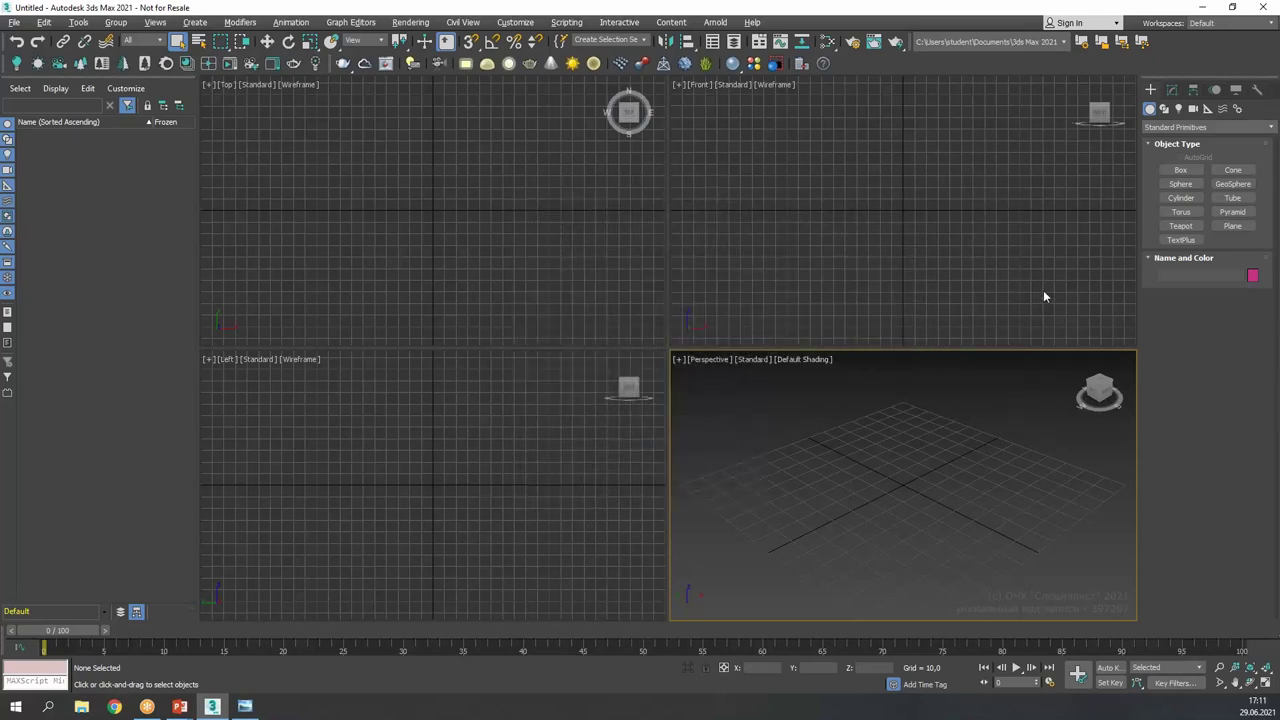
- Create a box in the Top viewport about 31 long, 127 wide and 105 high
left_click(1180, 170)
left_click_drag(363, 194, 514, 229)
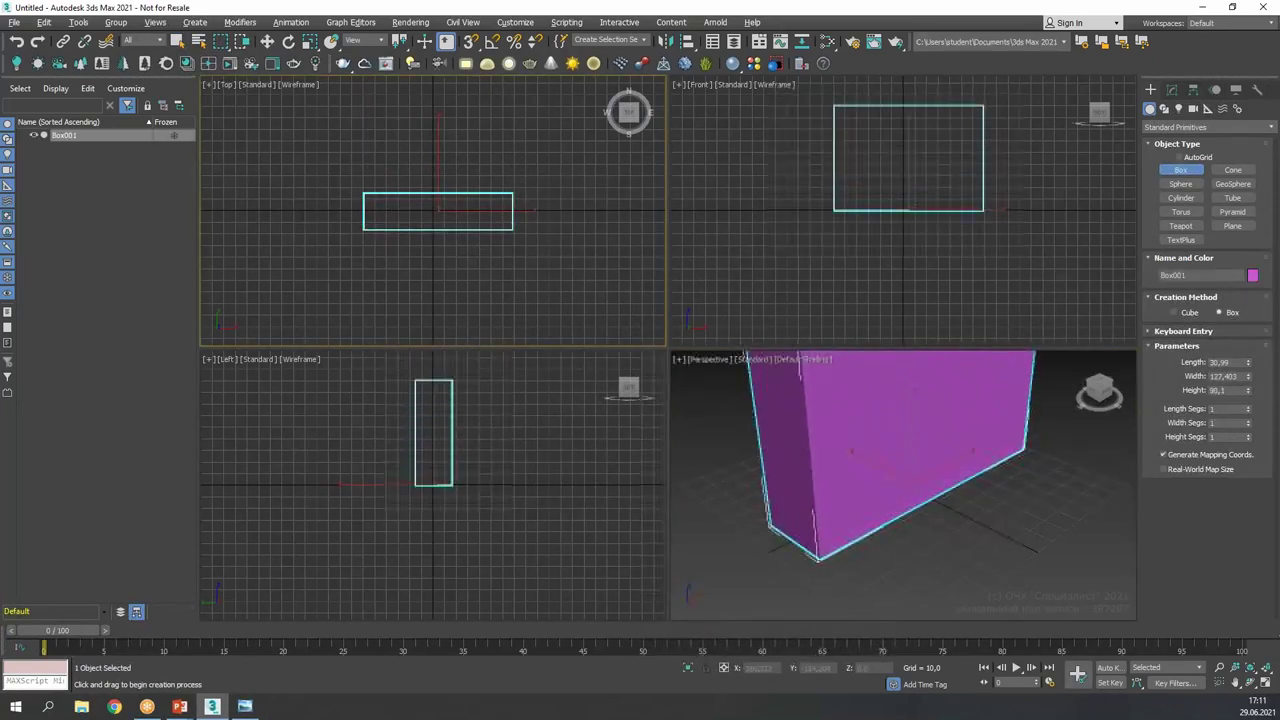
scroll(894, 470, "down", 6)
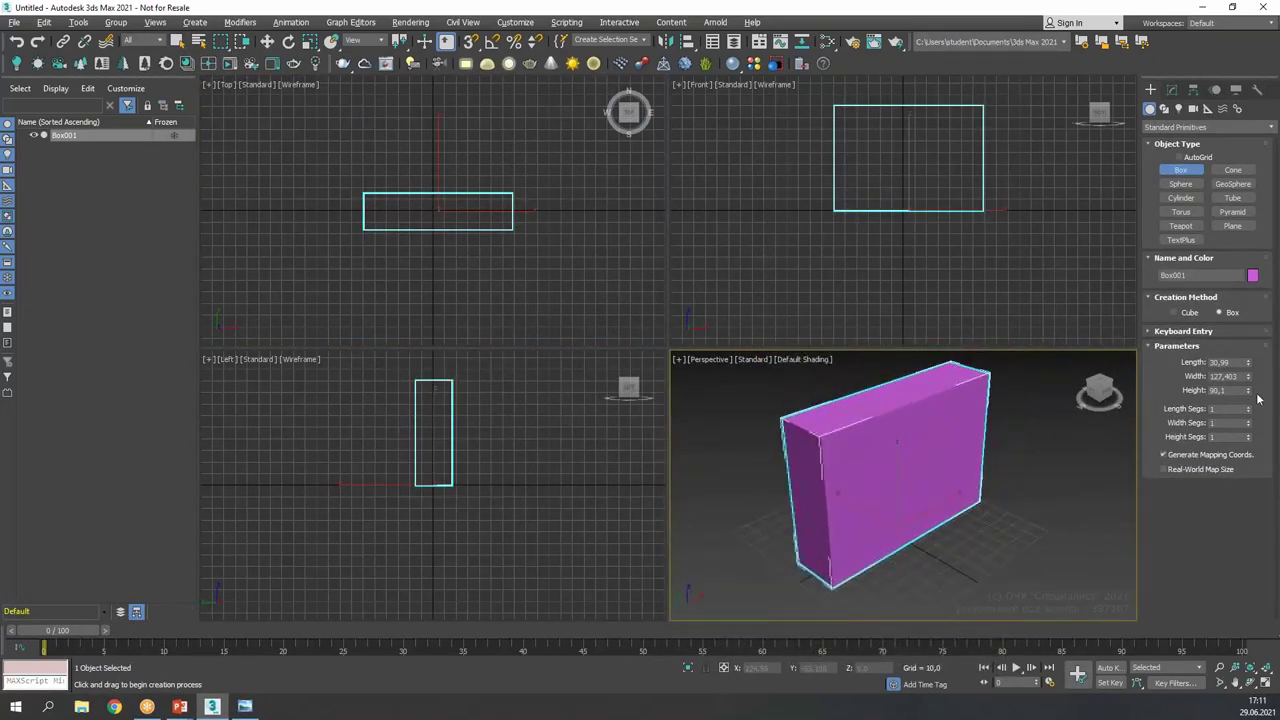
left_click_drag(1248, 391, 1247, 372)
left_click(1171, 89)
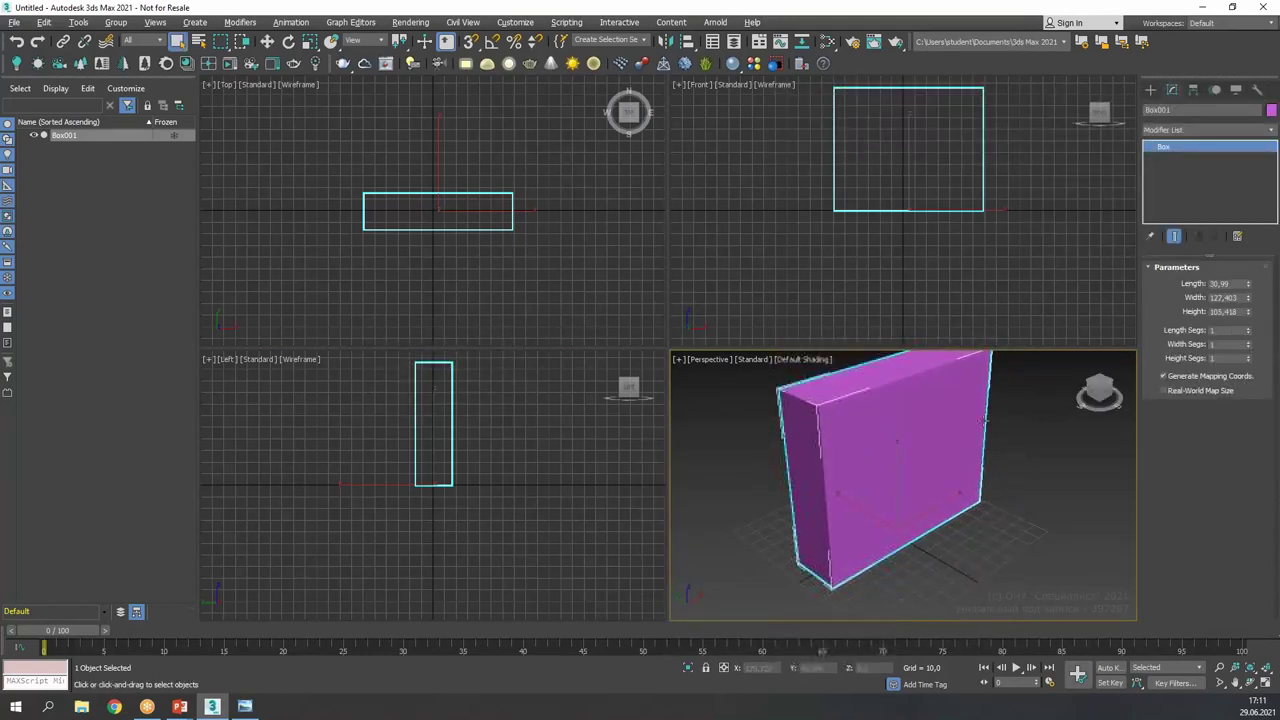
middle_click_drag(925, 437, 927, 457)
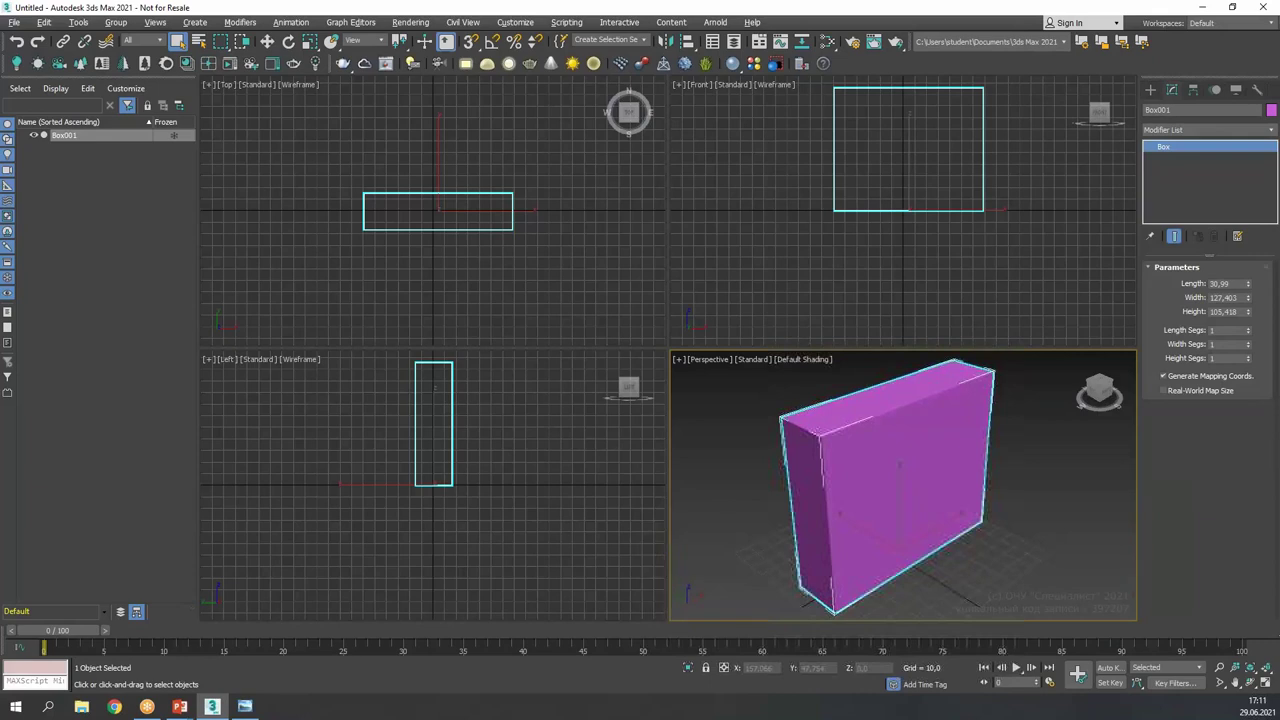
- Set the box's length to 30, width to 120 and height to 120
mouse_move(1248, 286)
left_mouse_down()
mouse_move(1254, 296)
mouse_move(1246, 284)
left_mouse_up()
type("30")
key("Return")
key("Tab")
type("120")
key("Return")
key("Tab")
type("120")
key("Return")
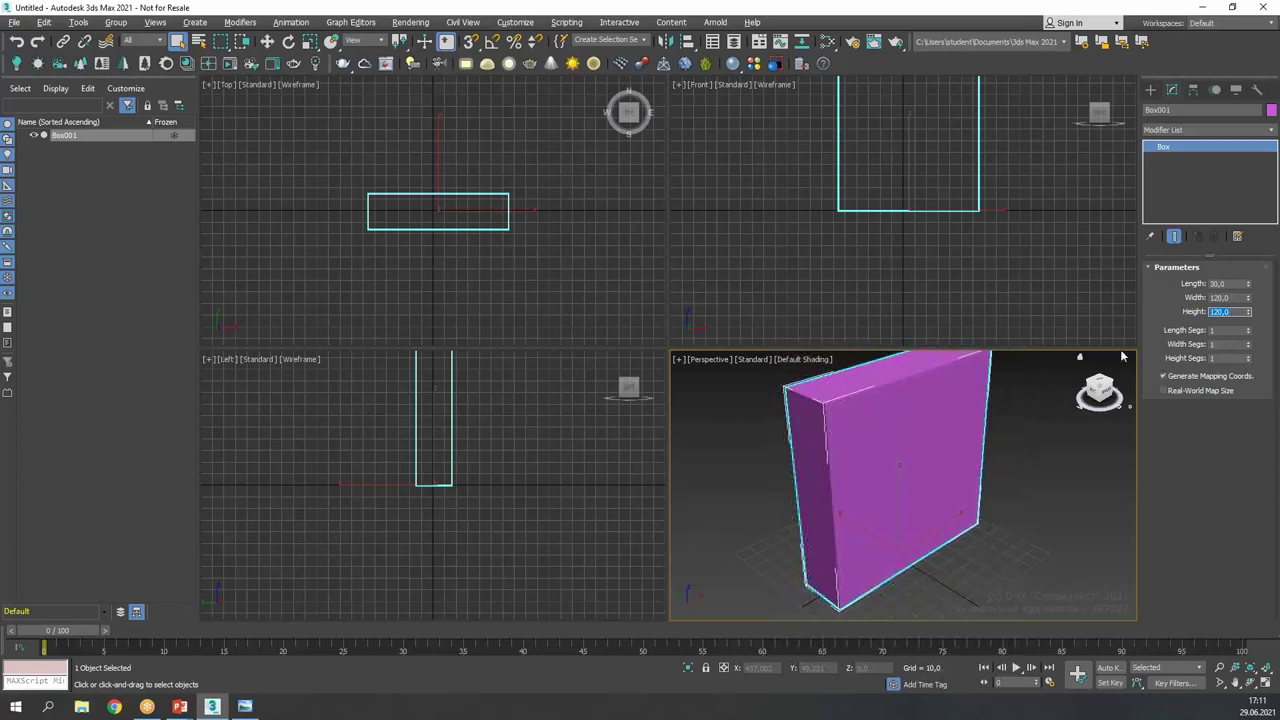
middle_click_drag(1006, 498, 882, 474, "alt")
mouse_move(882, 474)
middle_mouse_down()
mouse_move(877, 497)
mouse_move(828, 485)
mouse_move(869, 483)
middle_mouse_up()
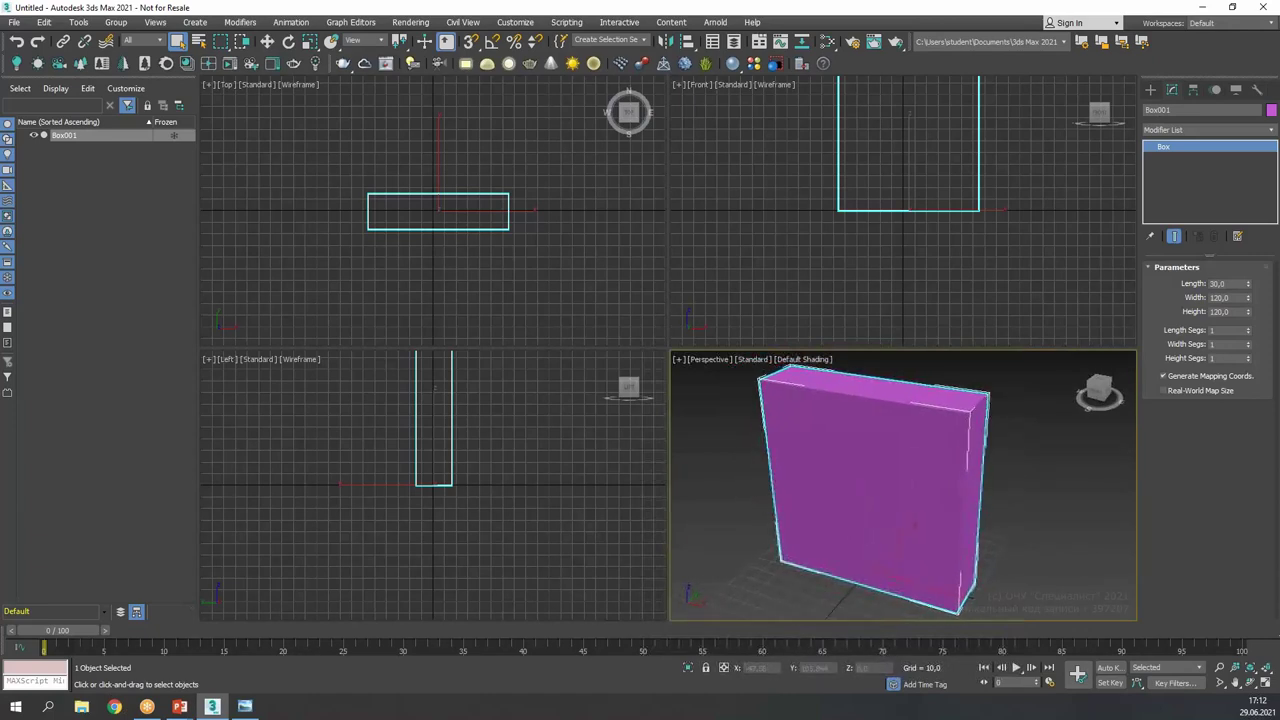
- Convert the box to an Editable Poly
right_click(862, 446)
mouse_move(920, 587)
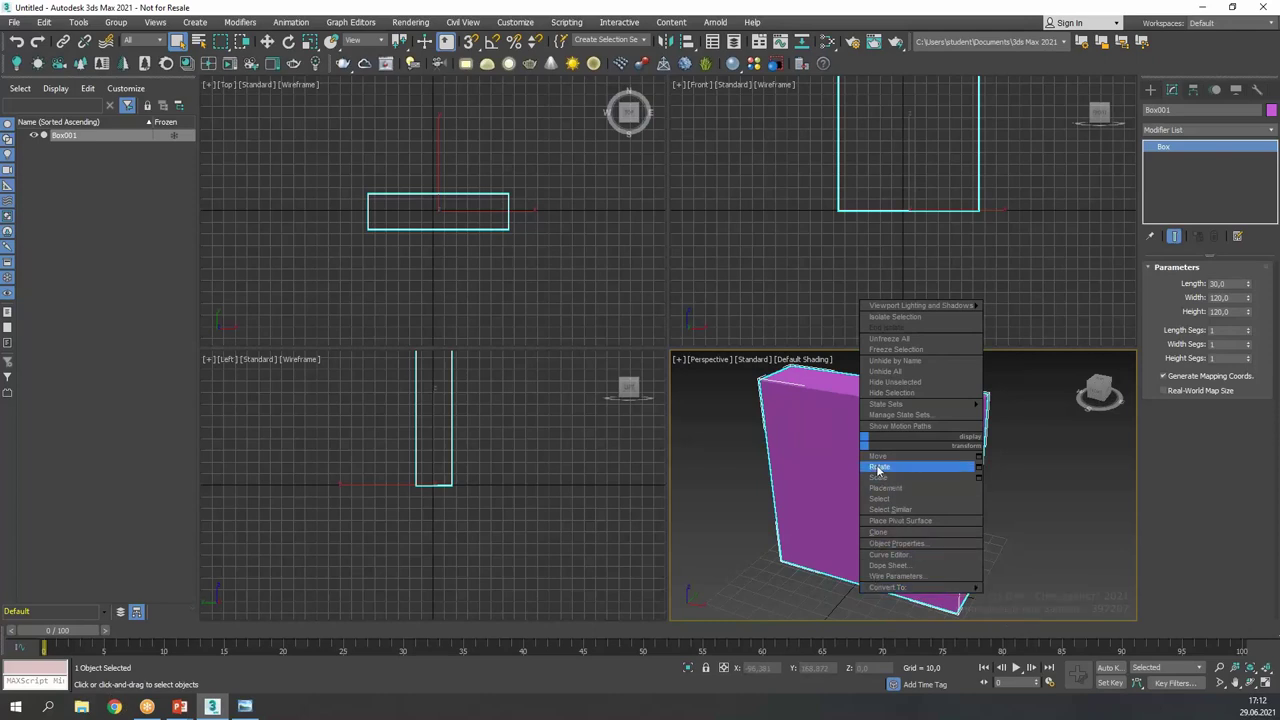
left_click(1030, 598)
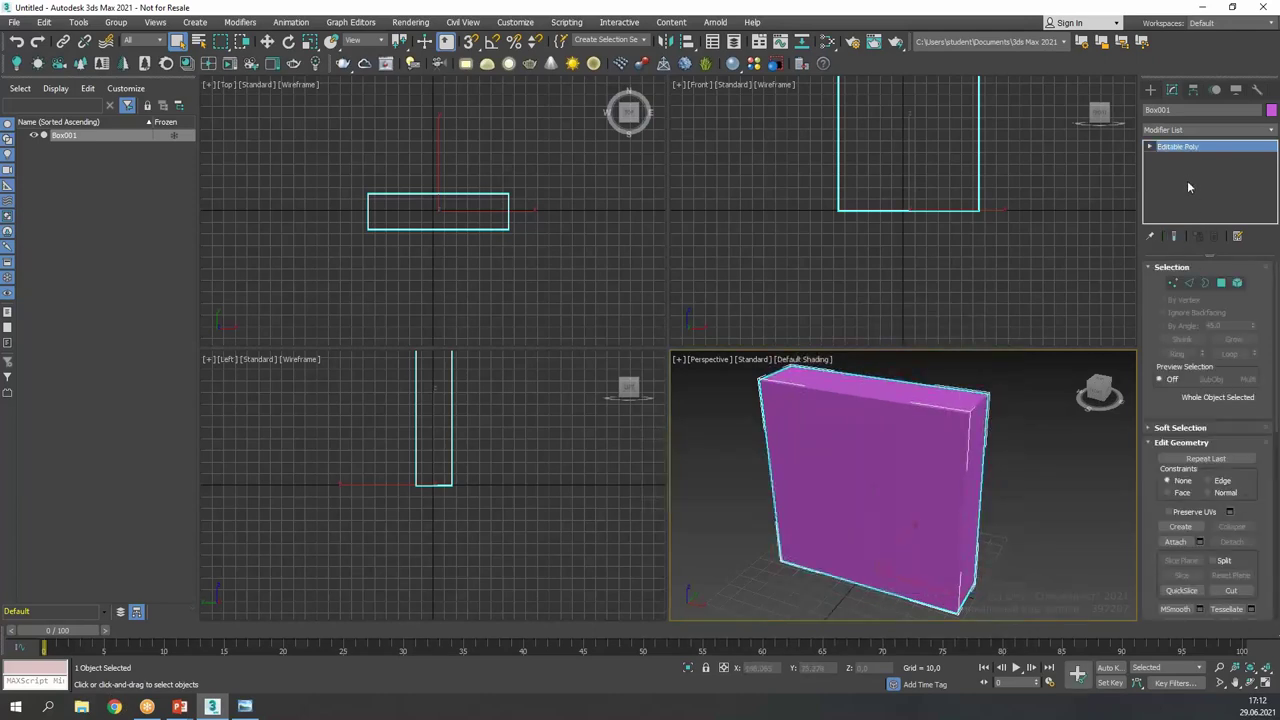
- Delete the box's front, top and bottom polygons and show edged faces in the Perspective viewport
left_click(1149, 147)
left_click(1180, 193)
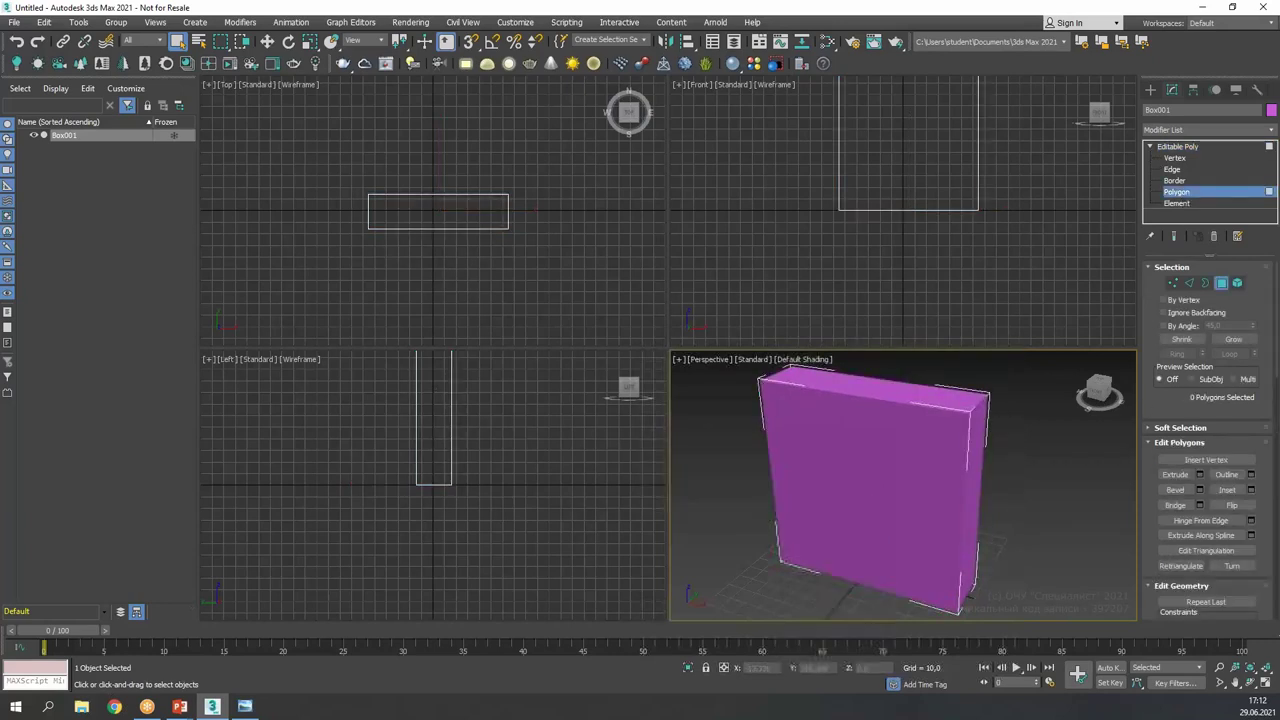
left_click(938, 402)
left_click(907, 474, "ctrl")
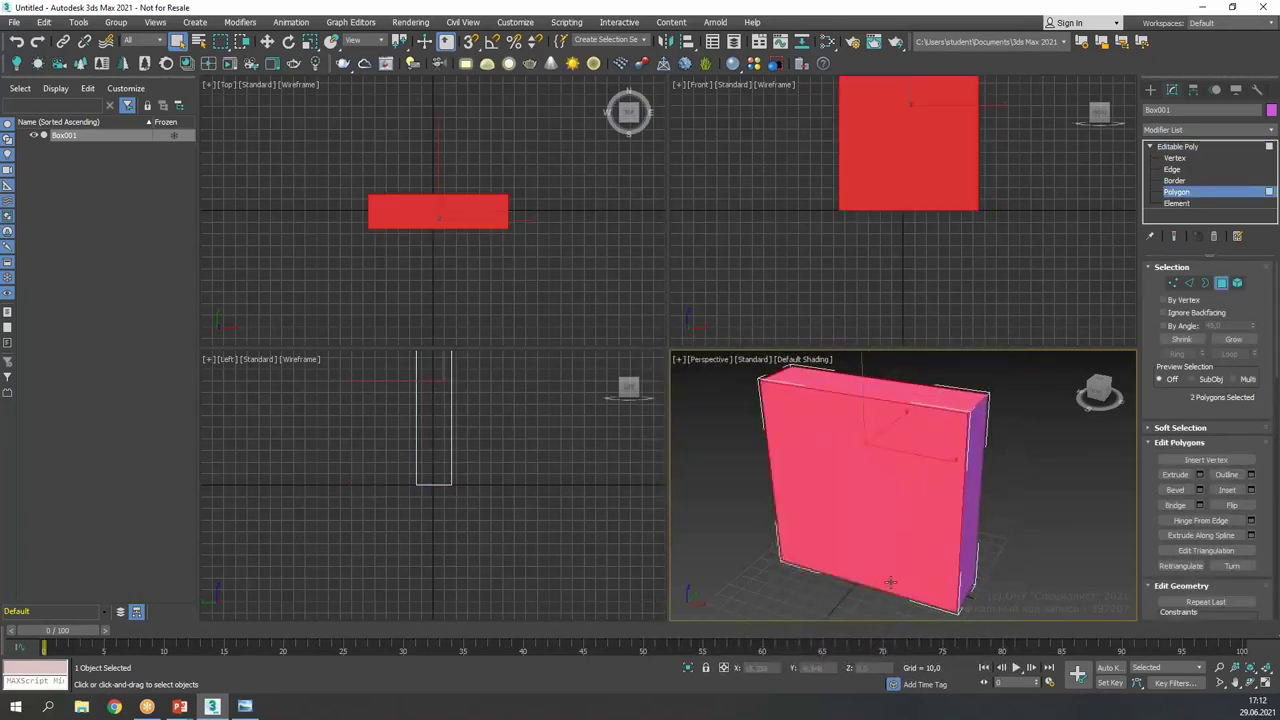
key("Delete")
key("F4")
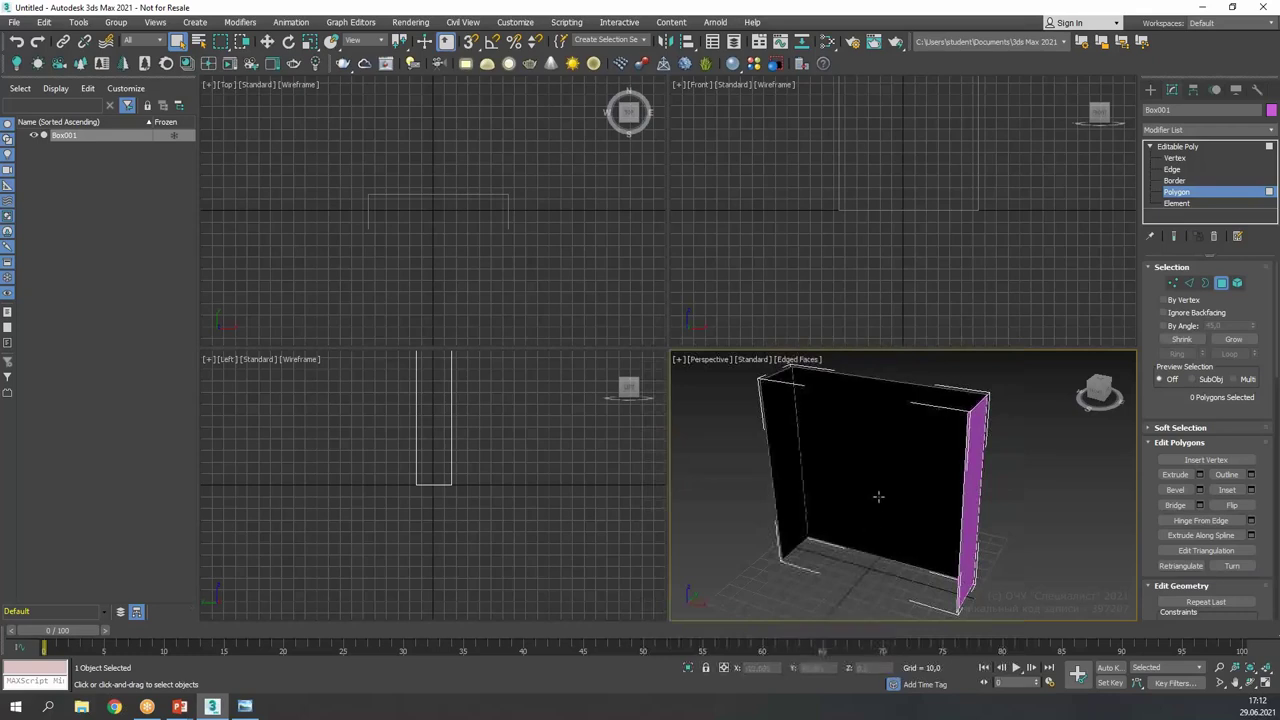
- Flip the normals of the whole remaining element, so the back and side walls face inward
middle_click_drag(854, 544, 881, 535, "alt")
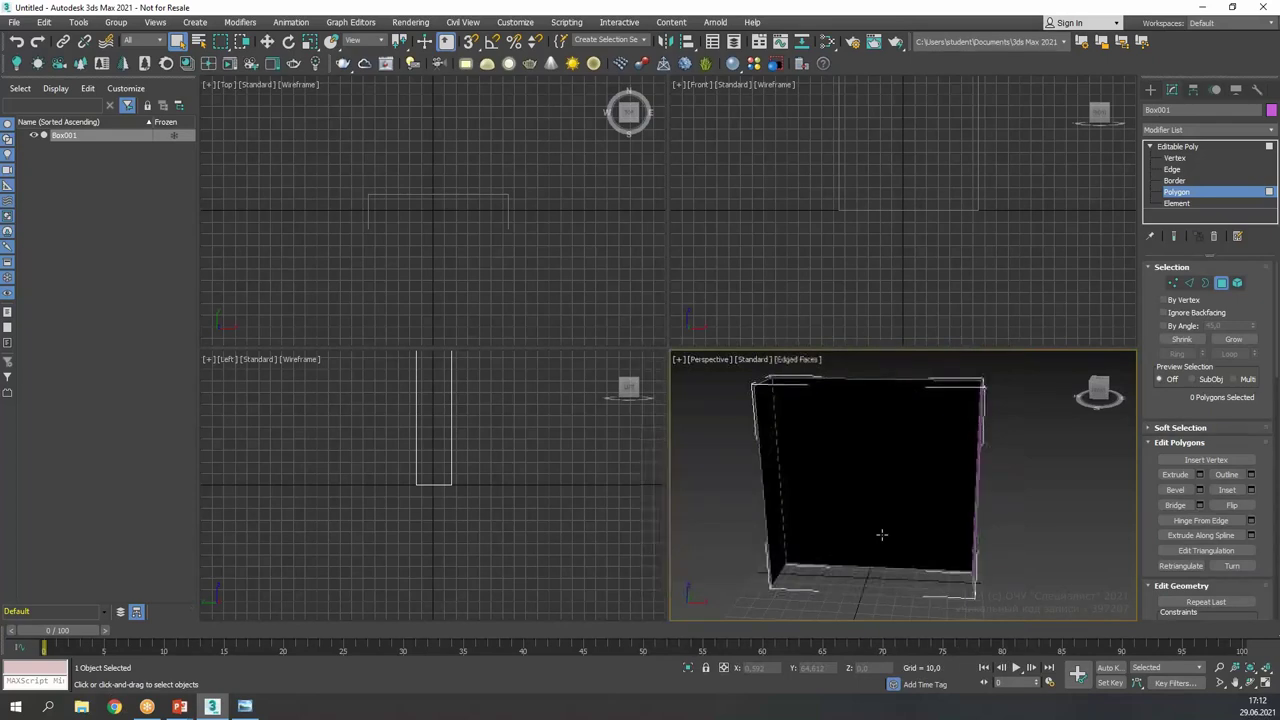
mouse_move(836, 607)
left_mouse_down()
mouse_move(866, 506)
mouse_move(888, 506)
left_mouse_up()
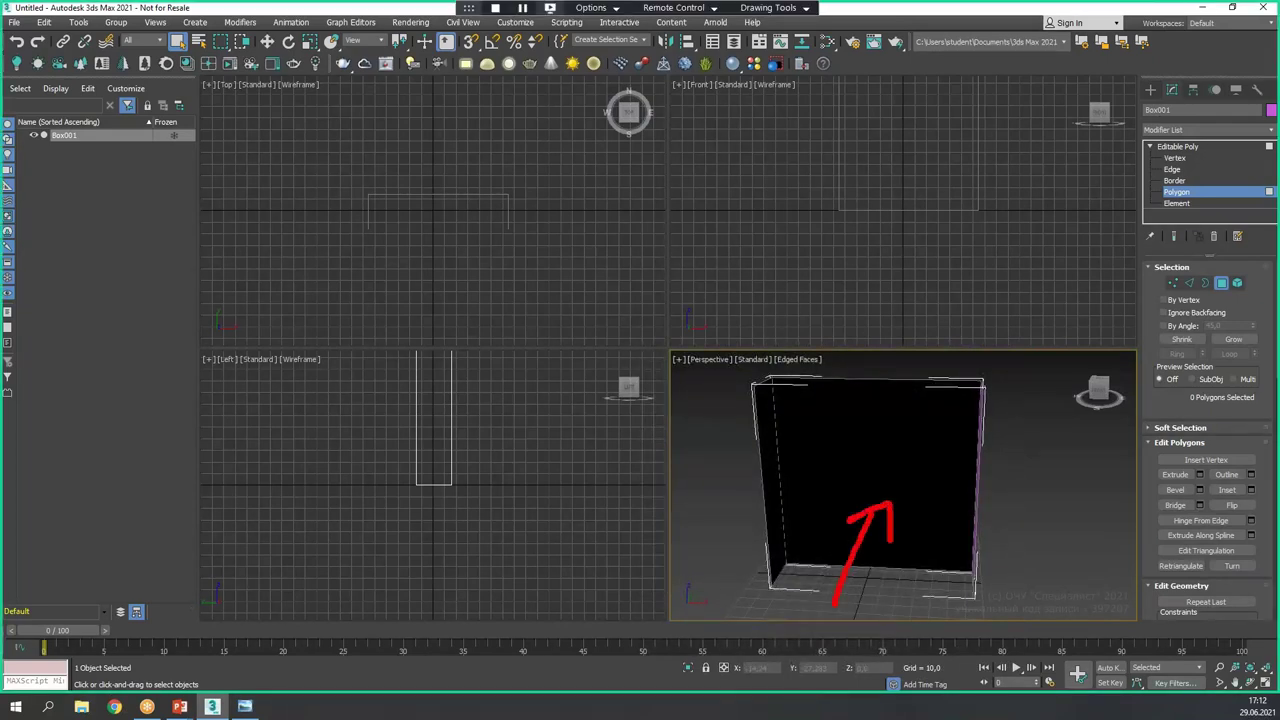
key("Escape")
mouse_move(966, 486)
middle_mouse_down("alt")
mouse_move(757, 477)
mouse_move(956, 495)
middle_mouse_up("alt")
left_click(1180, 204)
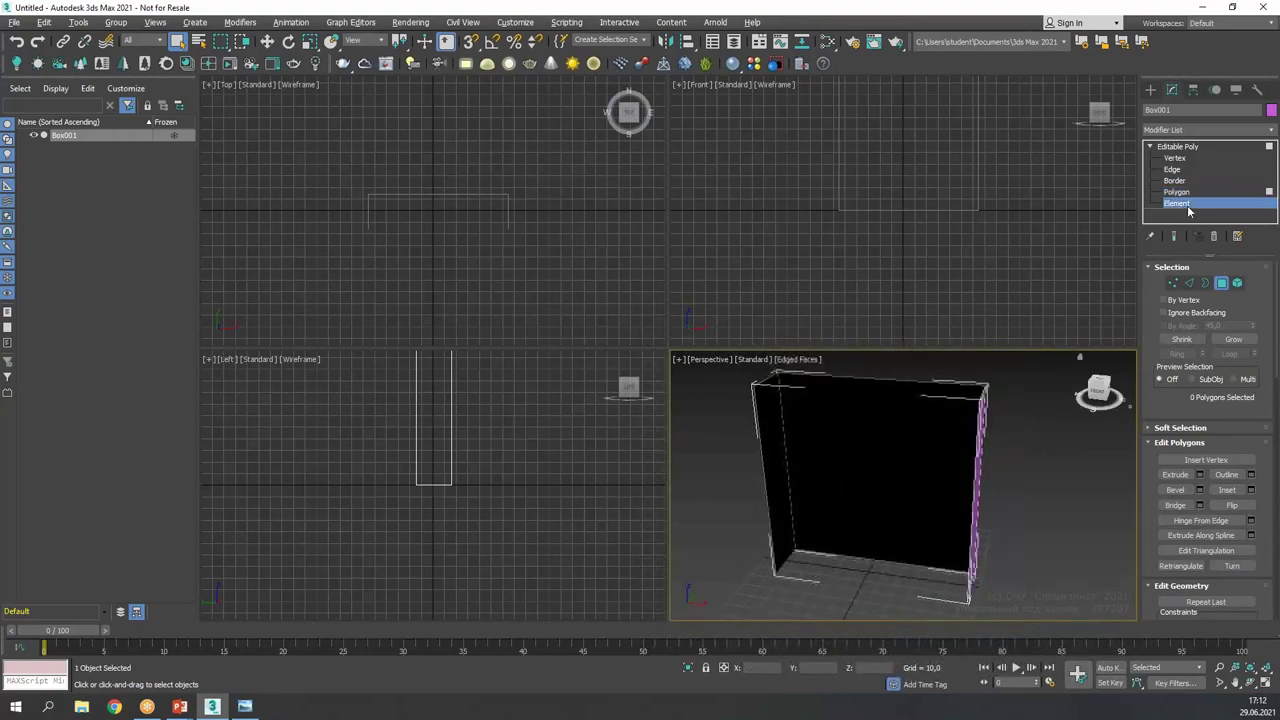
left_click(785, 433)
left_click(1229, 460)
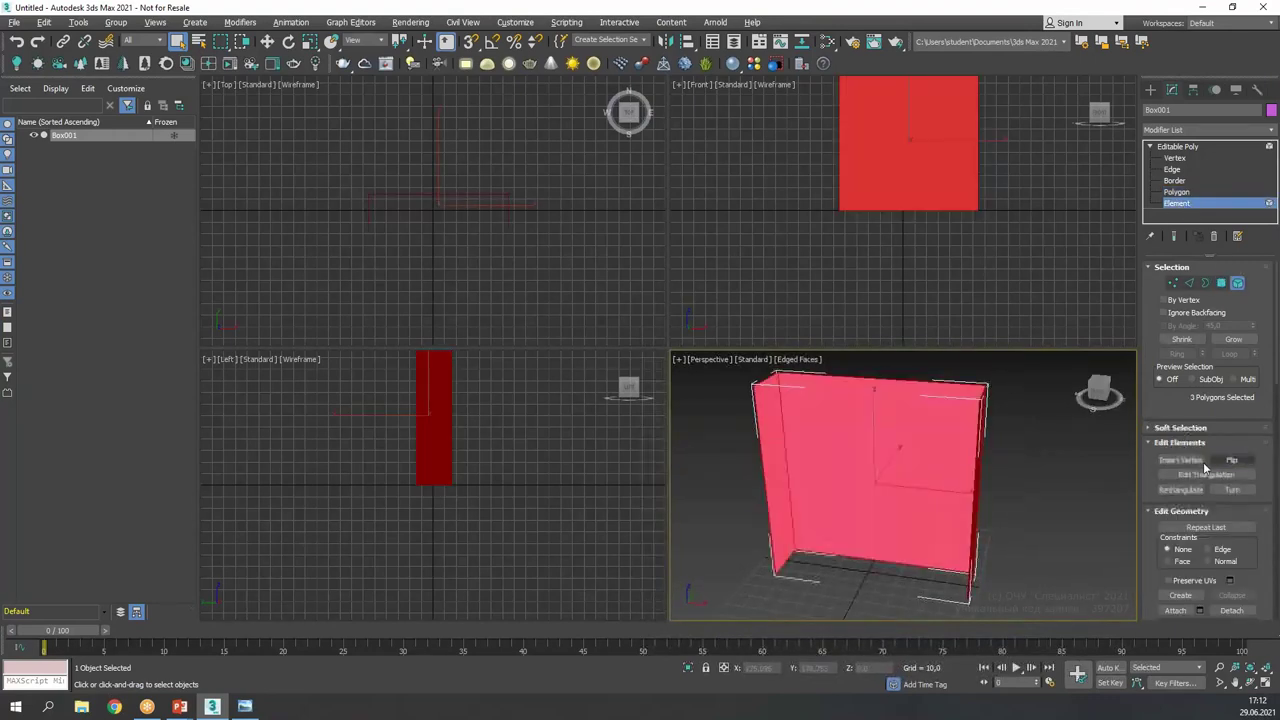
left_click(1188, 203)
mouse_move(1034, 414)
middle_mouse_down("alt")
mouse_move(978, 401)
mouse_move(1105, 400)
mouse_move(1043, 408)
middle_mouse_up("alt")
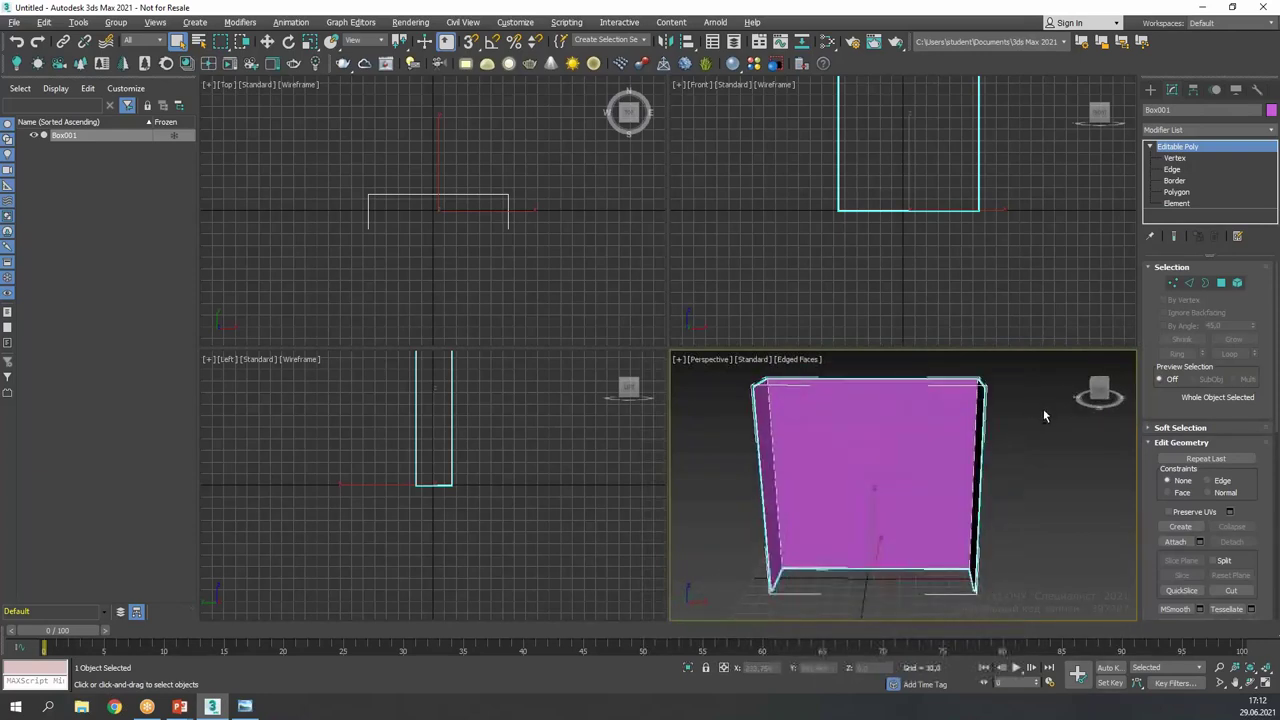
- Inspect the back and side walls of the open box in the Perspective viewport
mouse_move(792, 401)
left_mouse_down()
mouse_move(878, 396)
mouse_move(870, 550)
left_mouse_up()
left_click_drag(758, 420, 770, 575)
left_click_drag(778, 508, 790, 552)
left_click_drag(986, 404, 978, 560)
key("Escape")
middle_click_drag(928, 425, 940, 436)
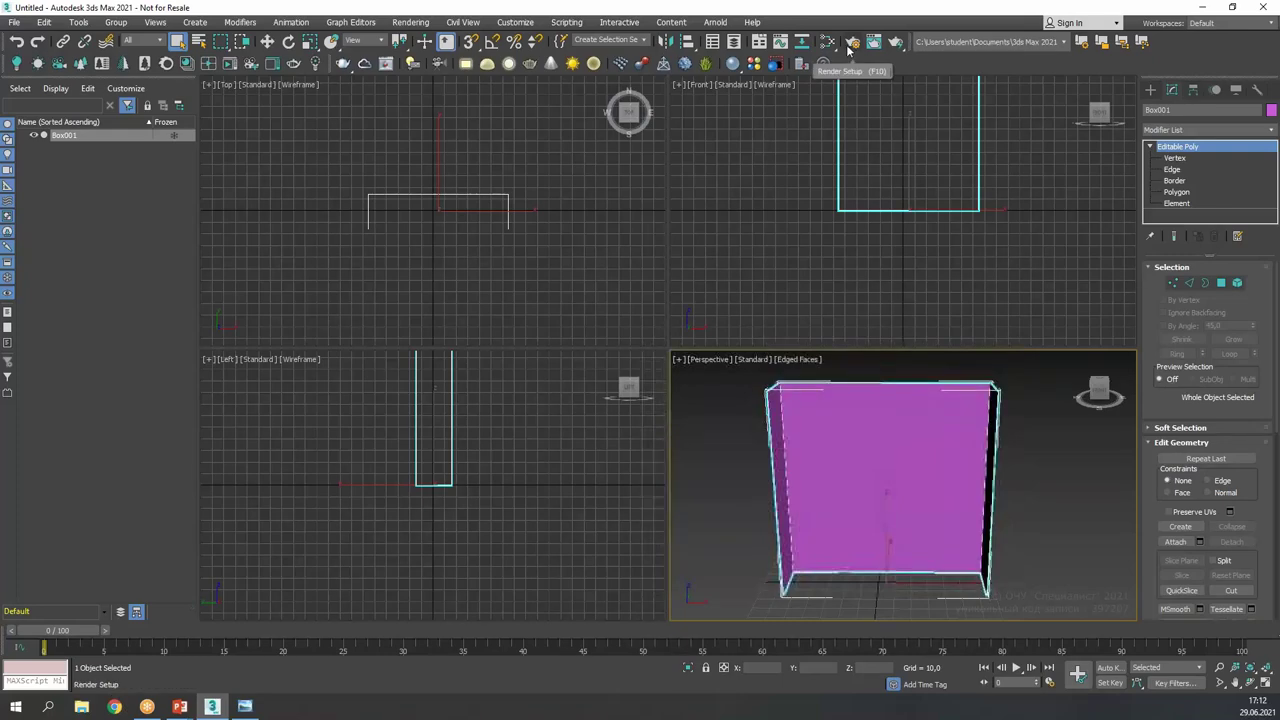
- Set the production renderer to V-Ray 5, hotfix 2 and close the render settings
left_click(849, 45)
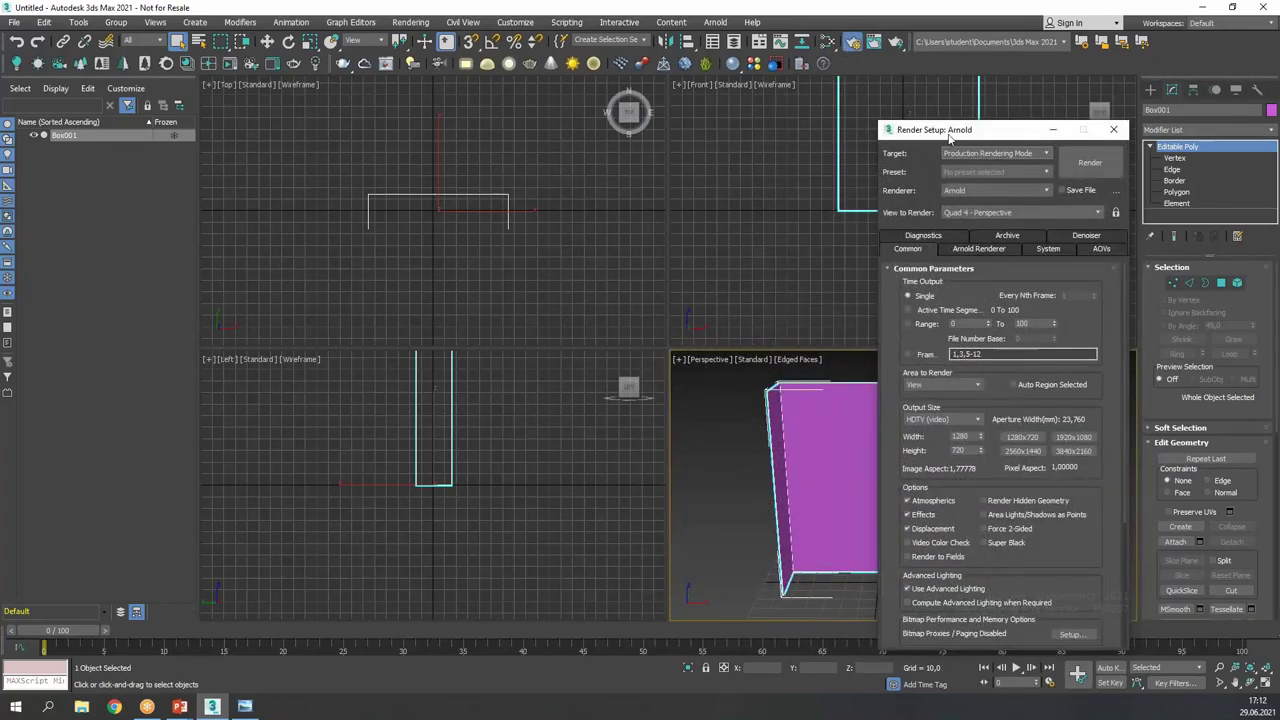
left_click(853, 156)
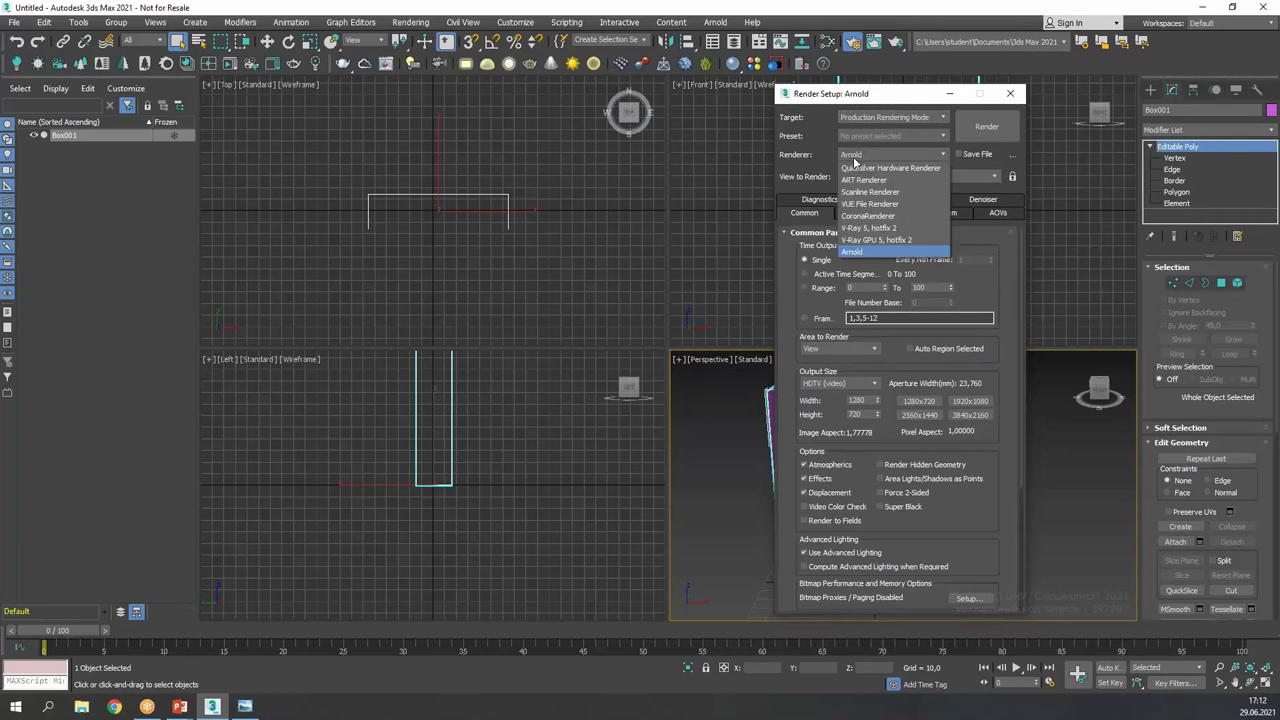
left_click(866, 230)
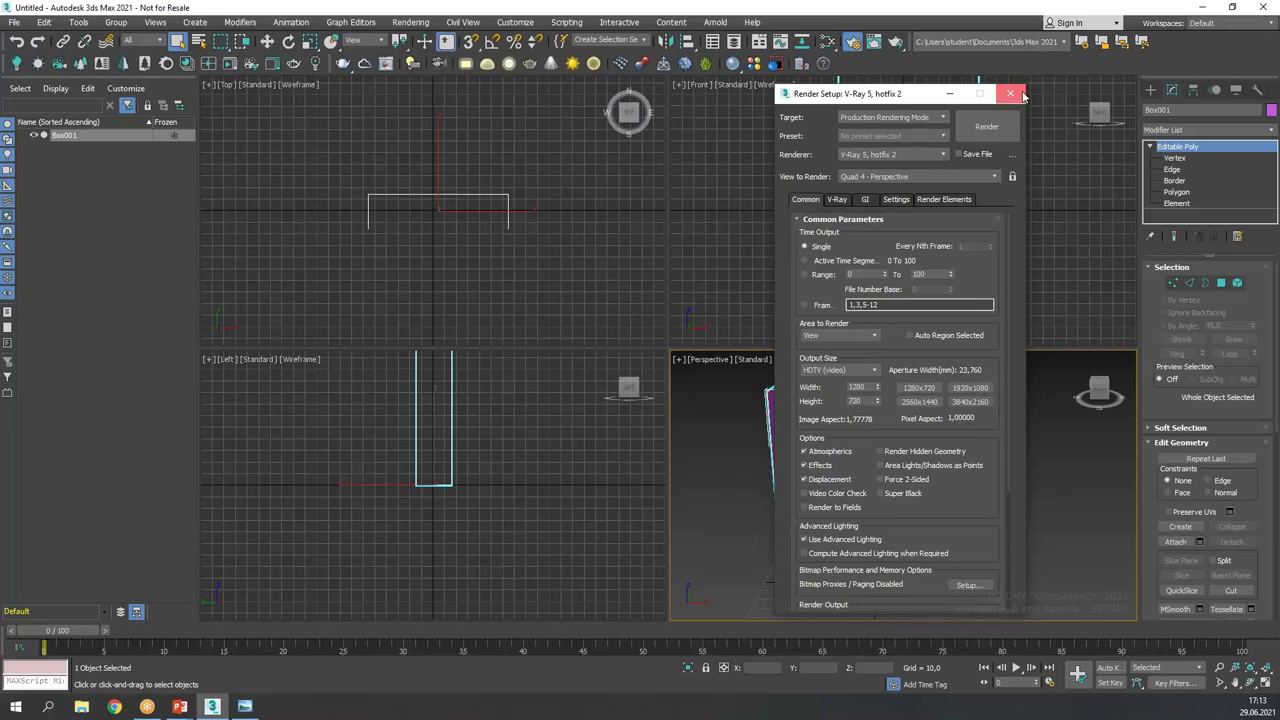
left_click(1019, 94)
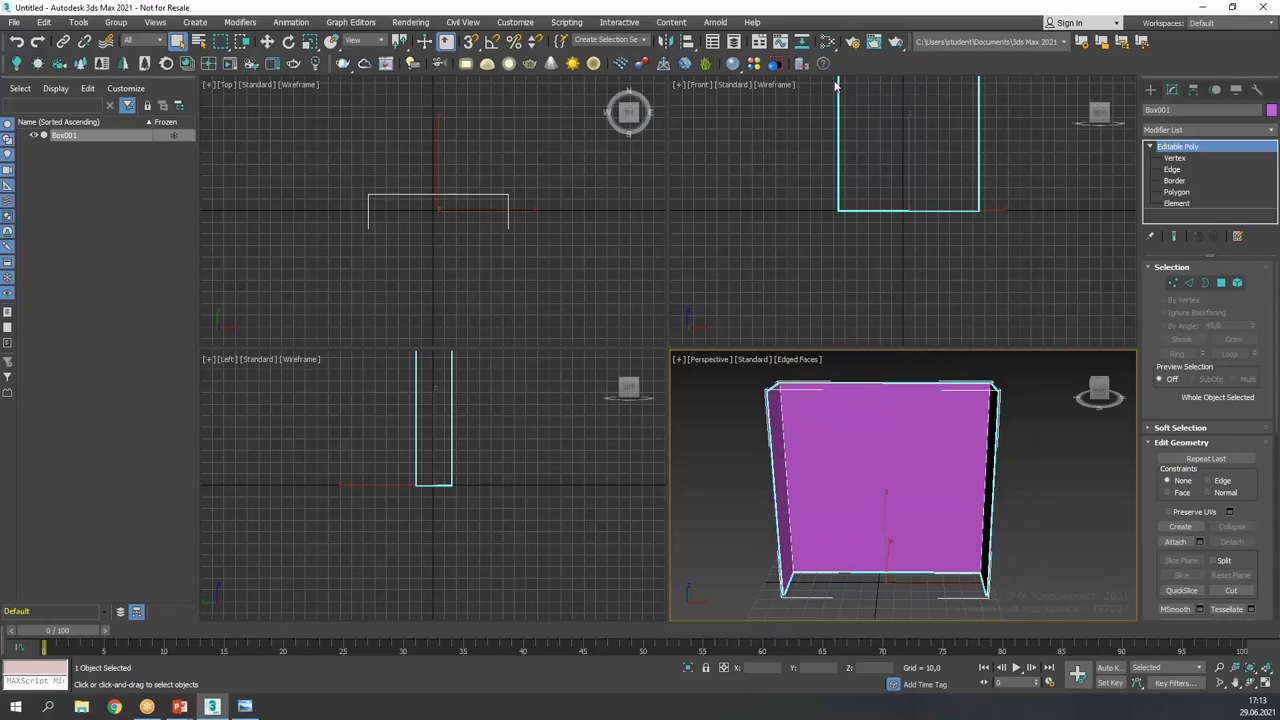
- Create a VRayMtl material in the Slate Material Editor
left_click(827, 41)
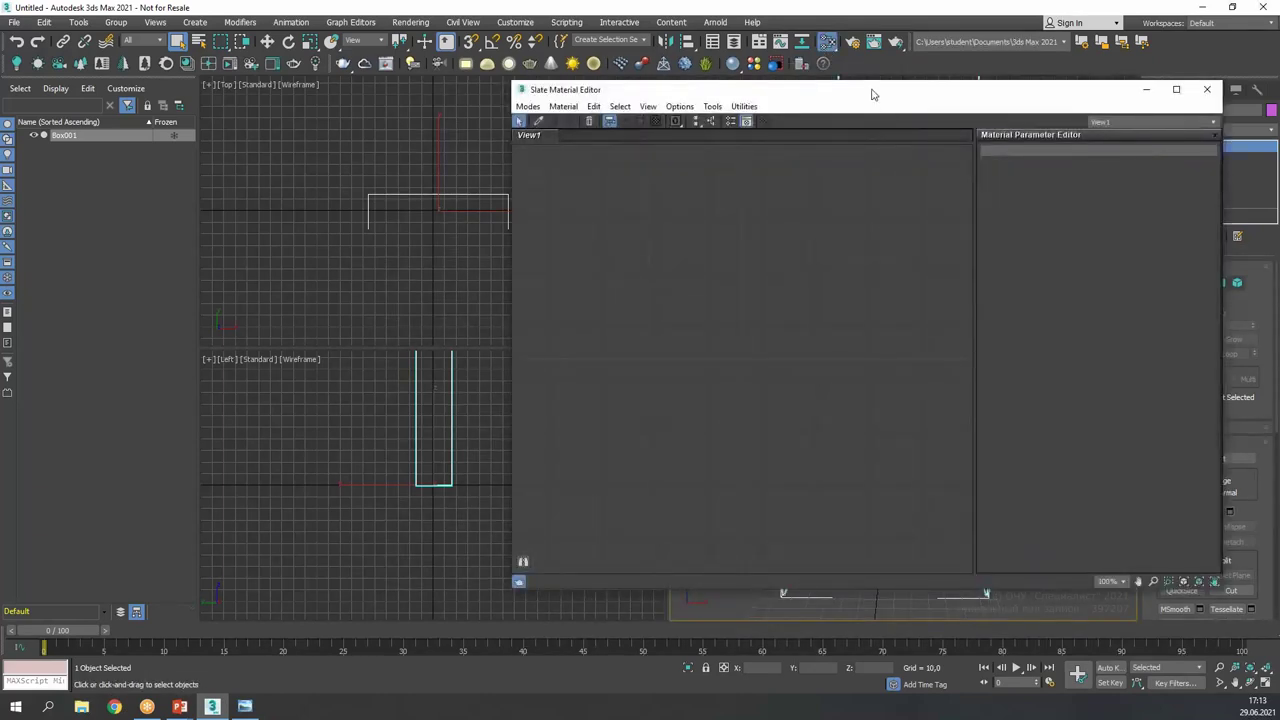
left_click_drag(872, 95, 629, 93)
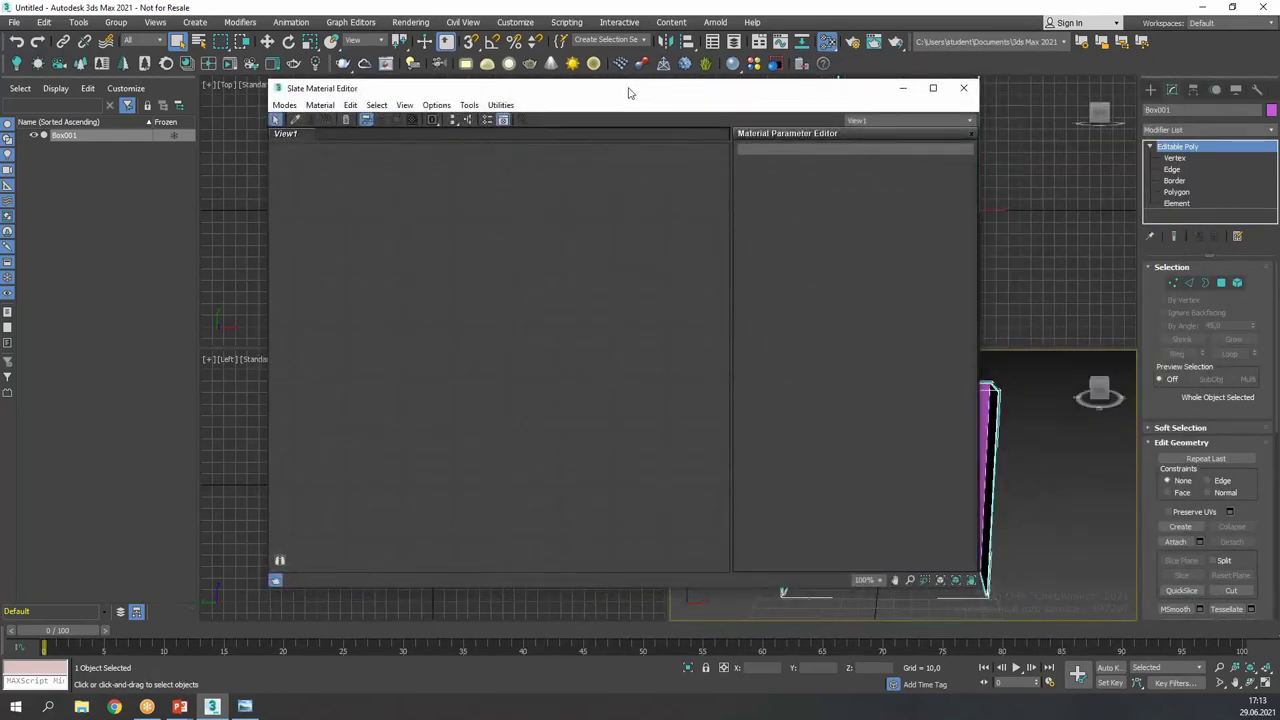
right_click(347, 202)
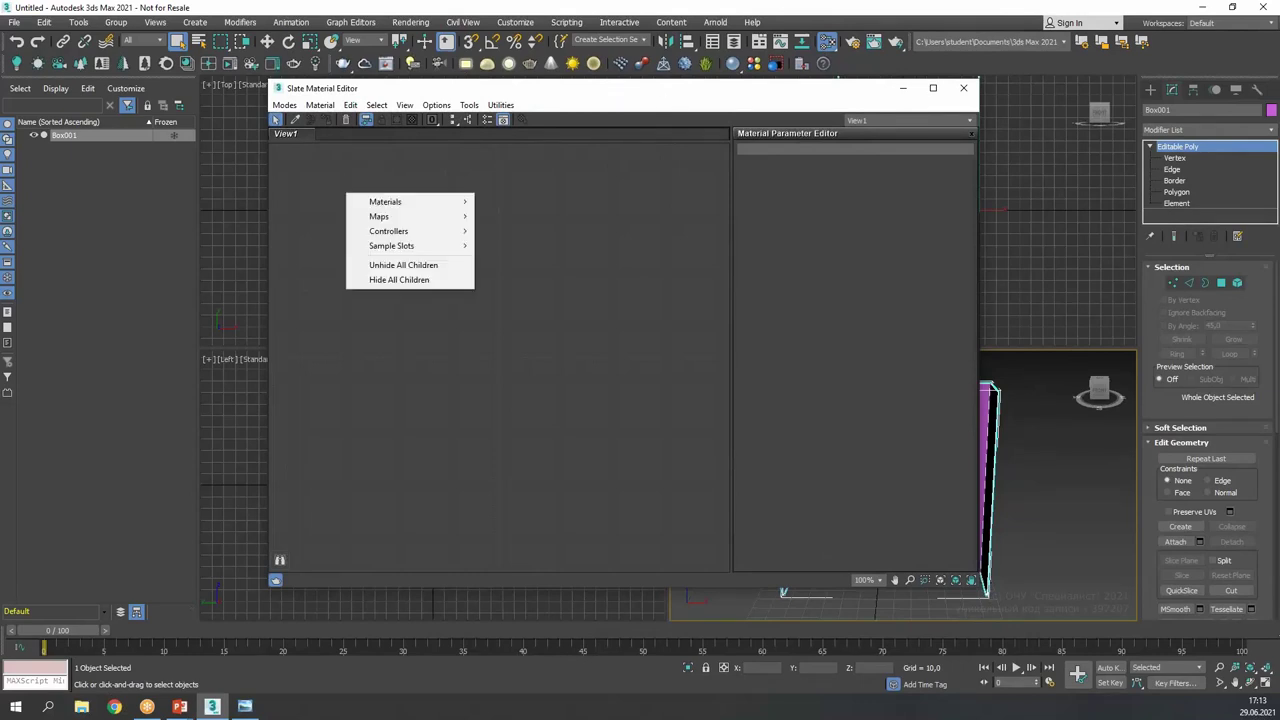
mouse_move(372, 203)
mouse_move(518, 250)
left_click(614, 419)
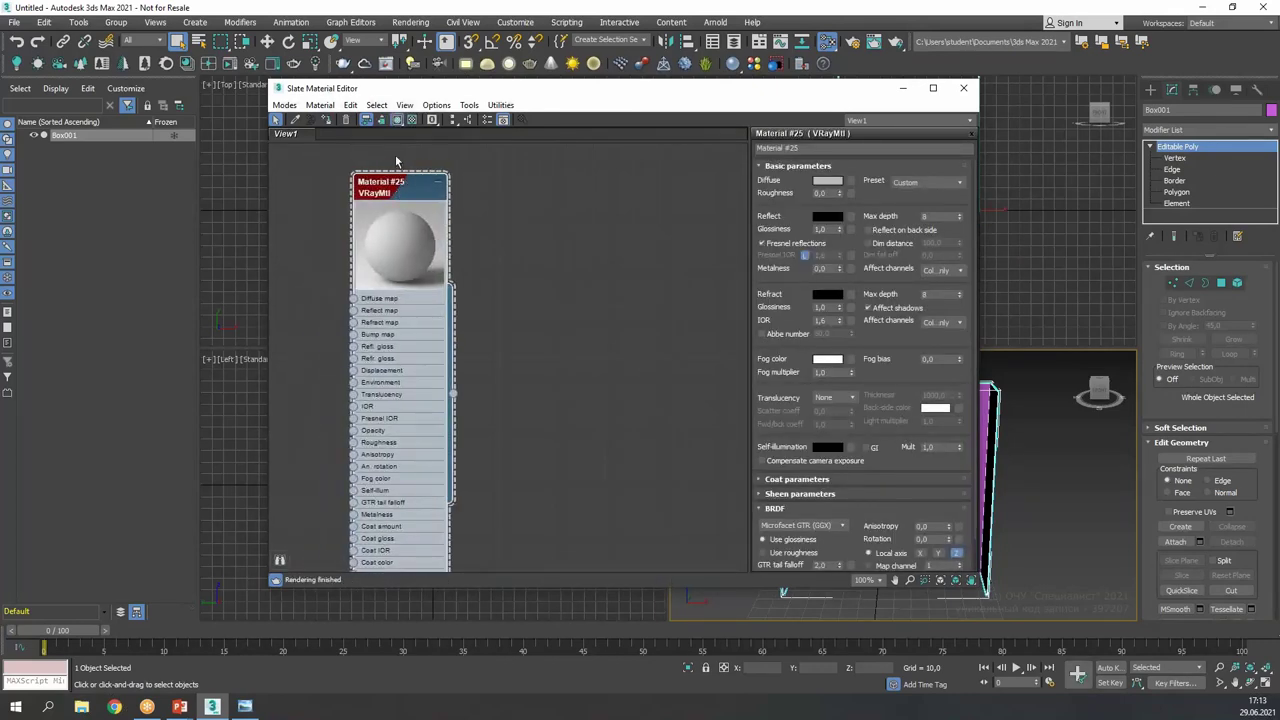
- Collapse the unused map slots of the VRayMtl node, reposition it and place a copy of it beside the original
left_click(382, 120)
mouse_move(399, 193)
left_mouse_down()
mouse_move(493, 193)
mouse_move(490, 240)
left_mouse_up()
left_click_drag(490, 240, 705, 157, "shift")
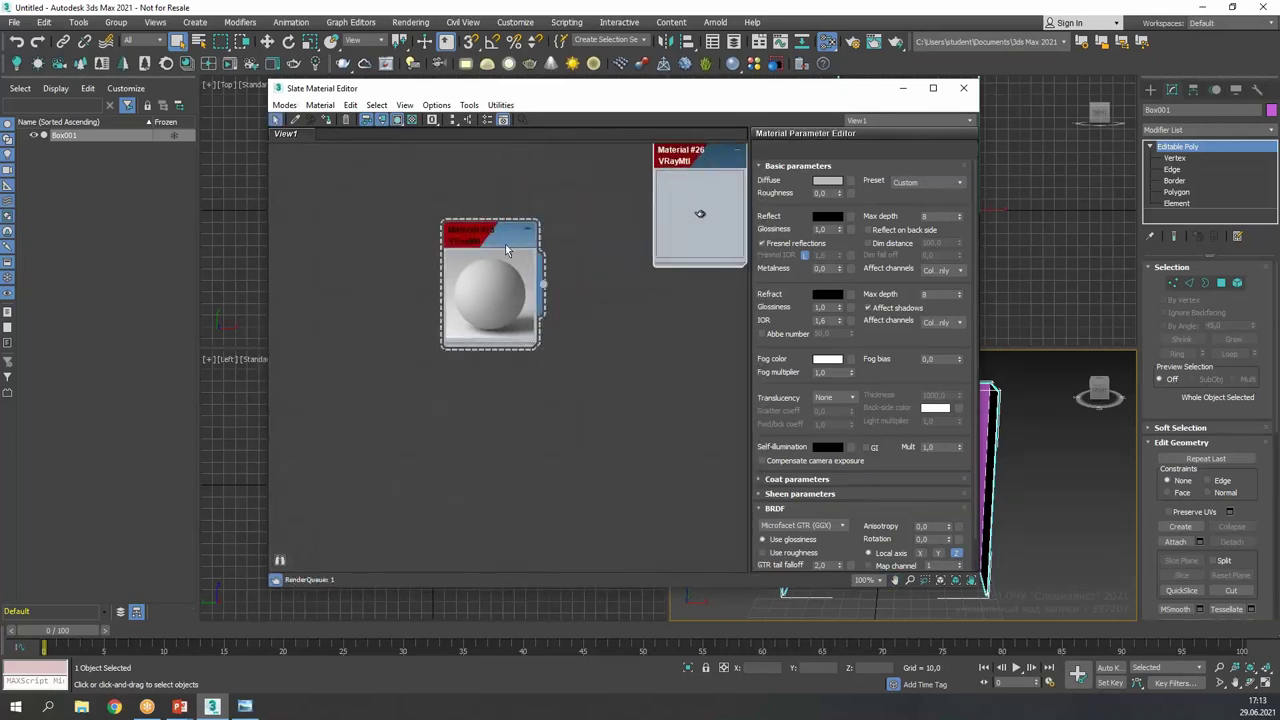
- Load clock front.jpg from the refs folder as a bitmap in the original material's diffuse map
double_click(505, 242)
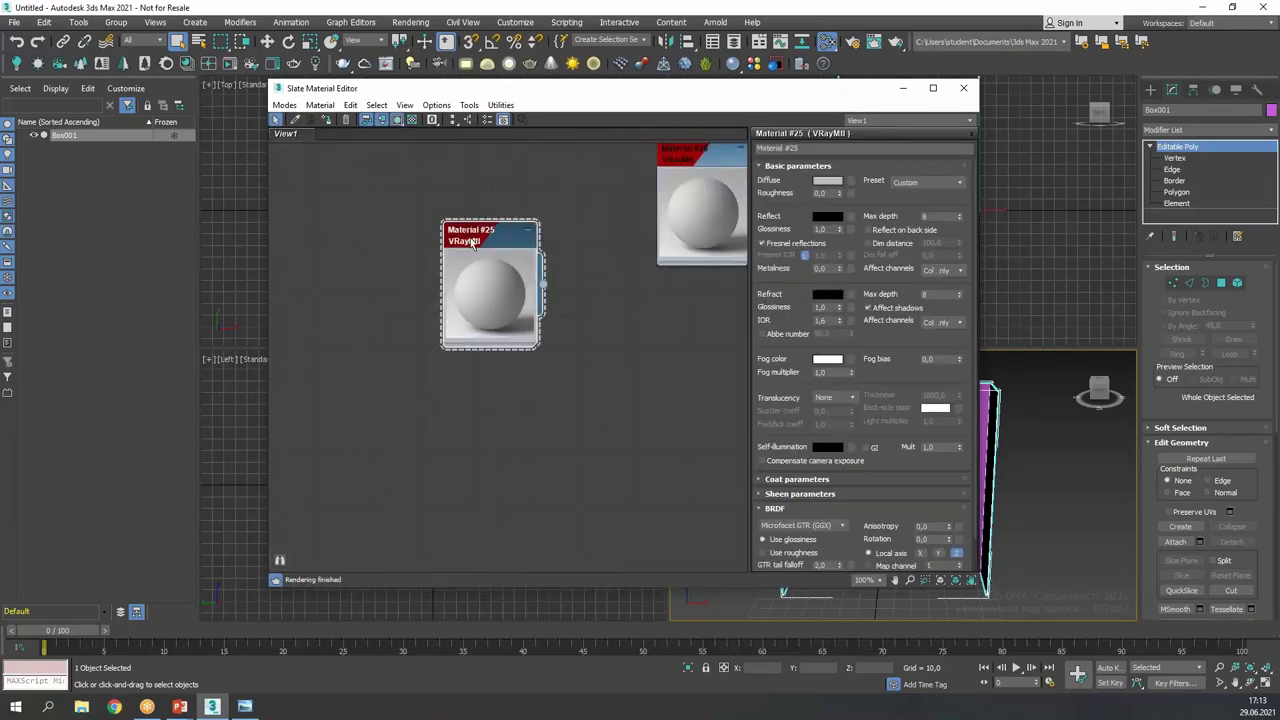
left_click(851, 182)
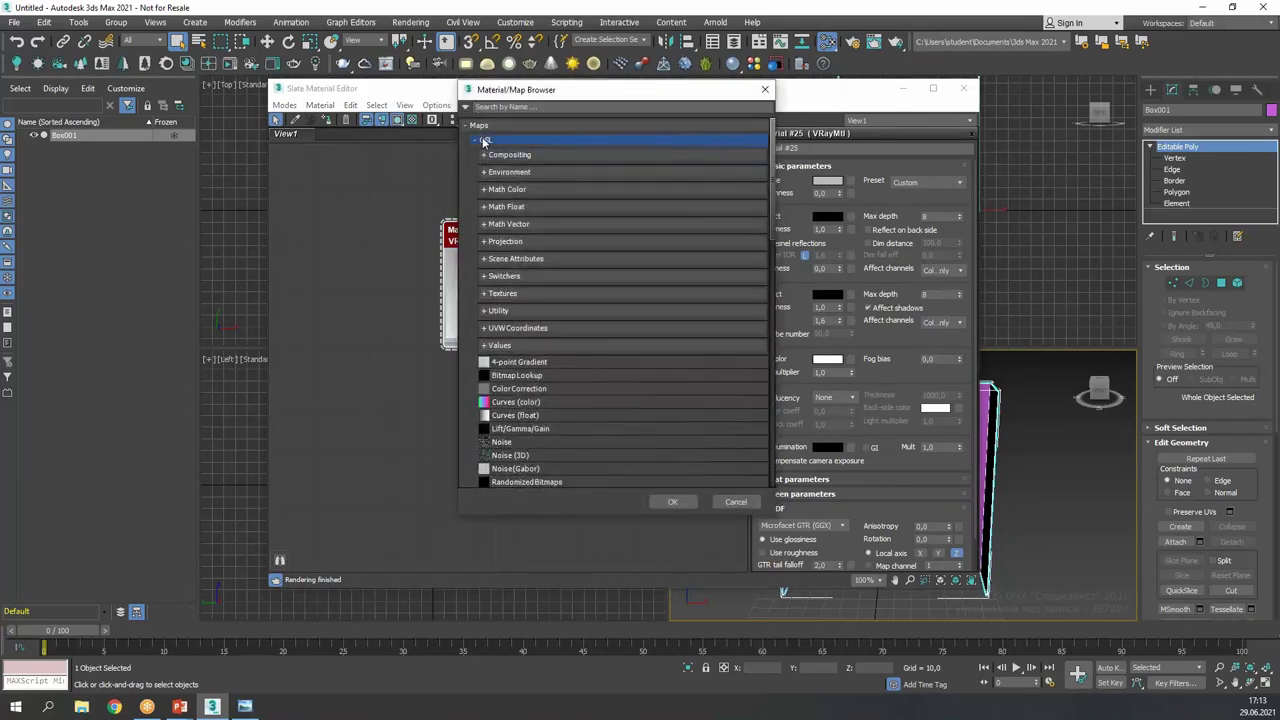
double_click(503, 184)
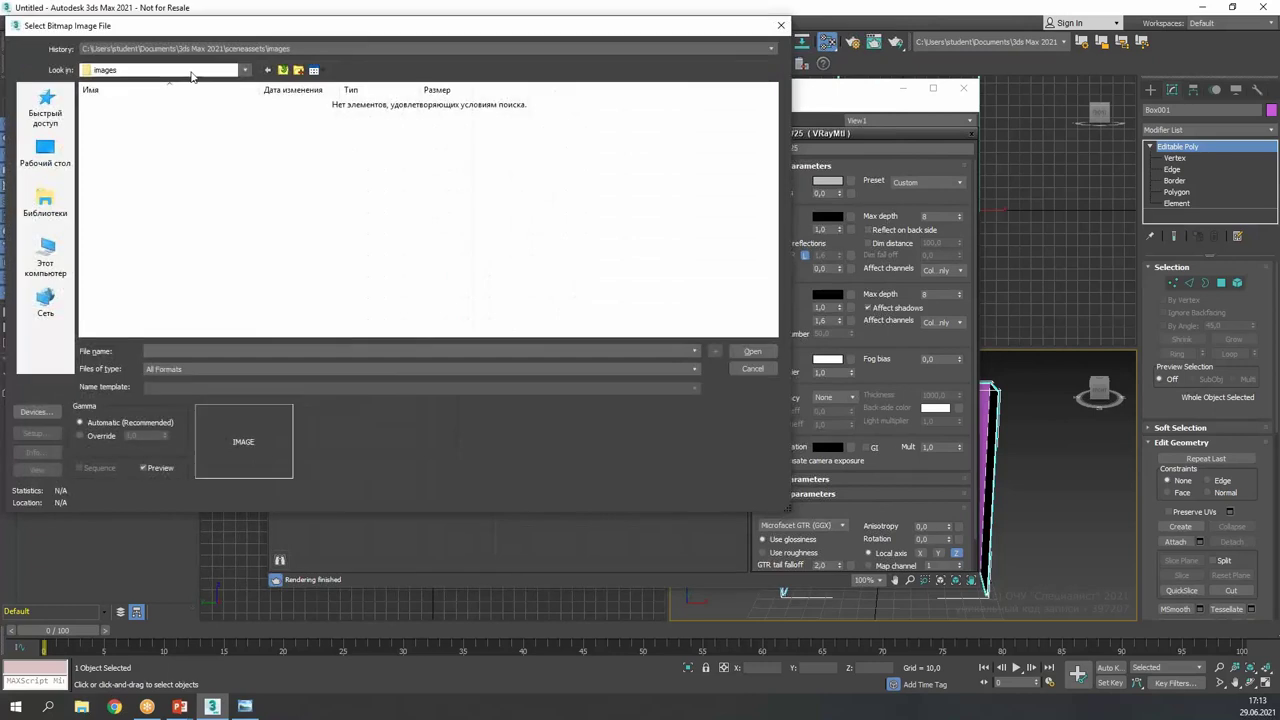
left_click(199, 50)
left_click(202, 68)
double_click(115, 120)
left_click(190, 130)
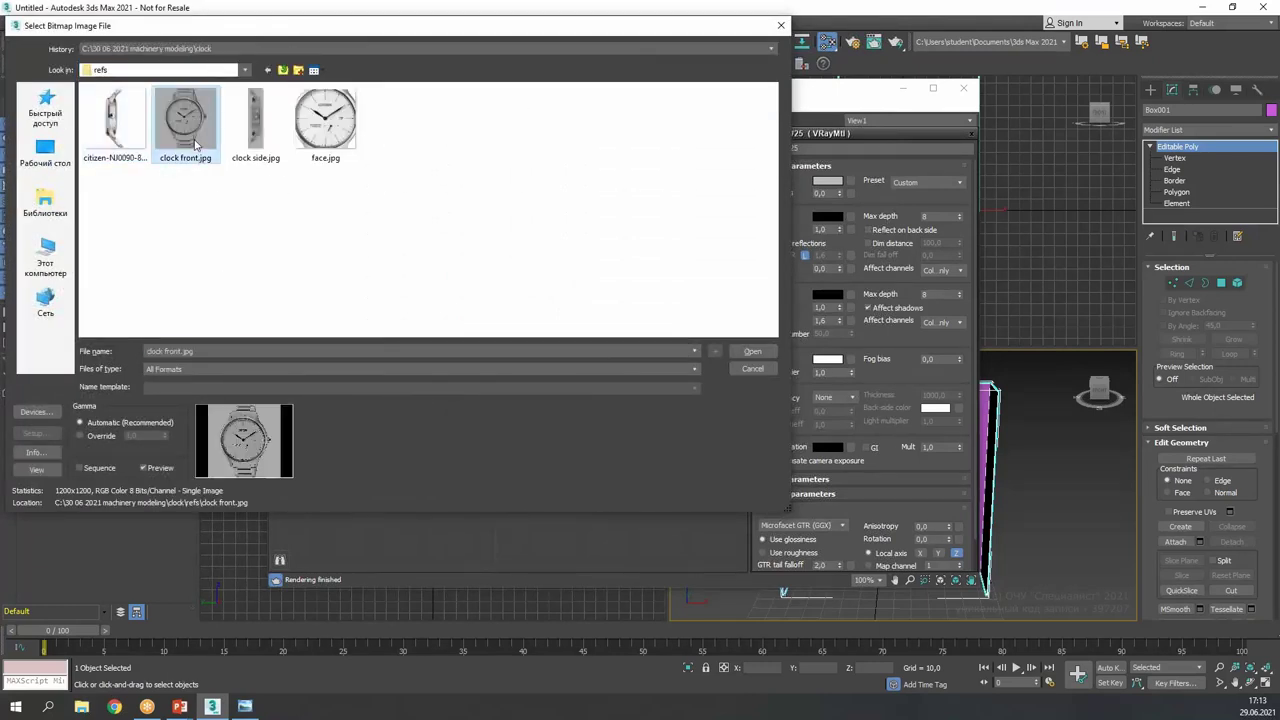
double_click(205, 118)
- Duplicate the watch-front material together with its bitmap and set the copy's bitmap to clock side.jpg
left_click_drag(333, 339, 347, 341)
middle_click_drag(346, 340, 391, 340)
left_click_drag(305, 203, 671, 464)
mouse_move(504, 225)
left_mouse_down("shift")
mouse_move(523, 412)
mouse_move(498, 390)
mouse_move(479, 419)
left_mouse_up("shift")
double_click(358, 502)
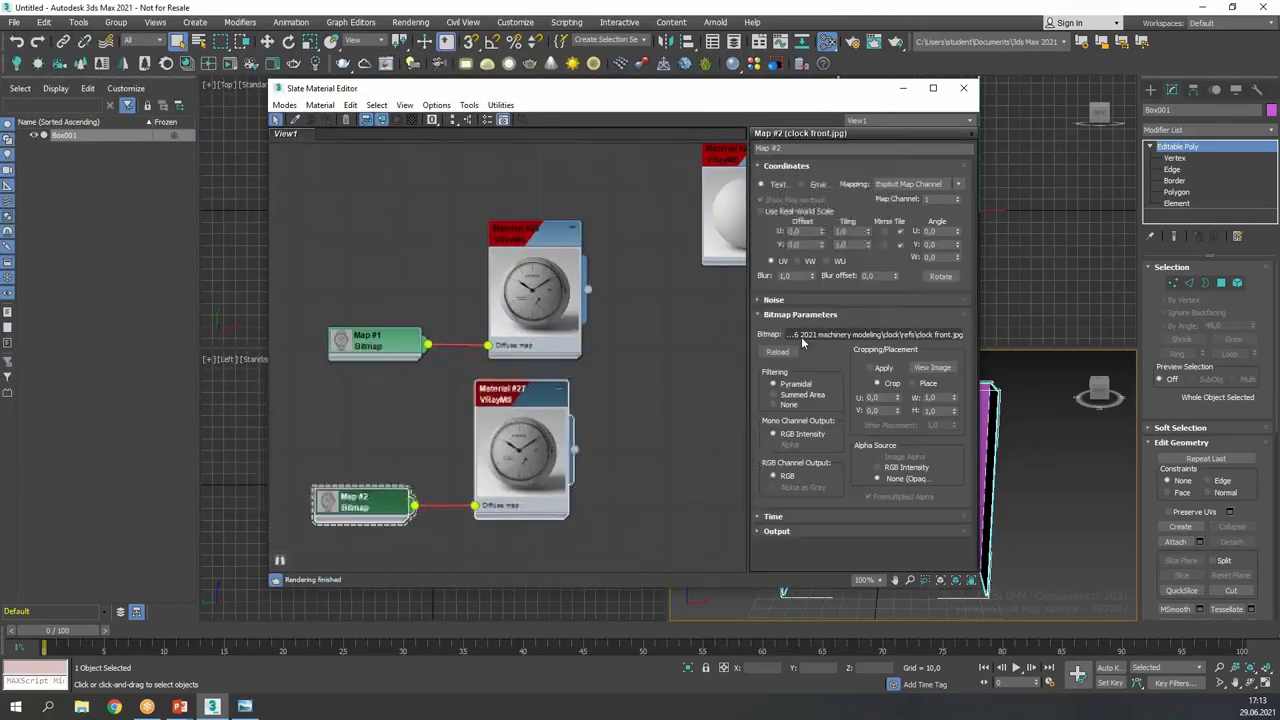
left_click(893, 340)
double_click(546, 234)
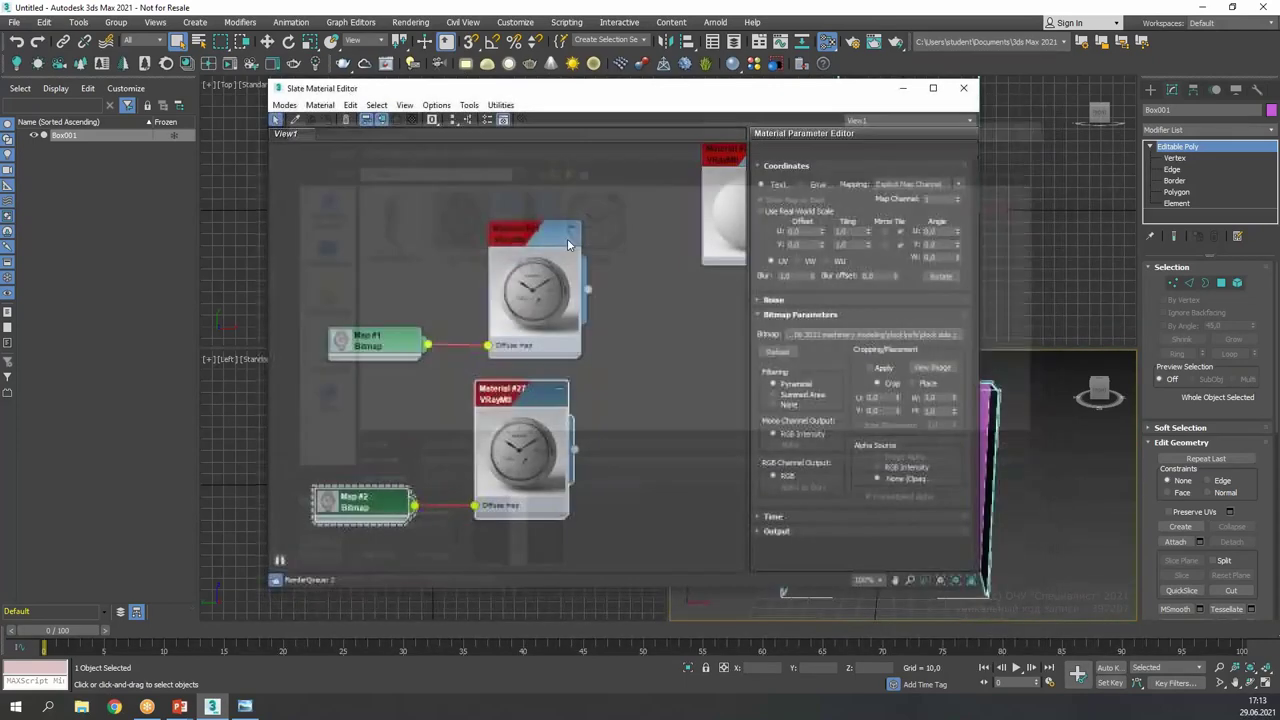
- Align the watch-front material node above the side one and assign the front material to the whole box
double_click(560, 236)
left_click_drag(547, 246, 533, 247)
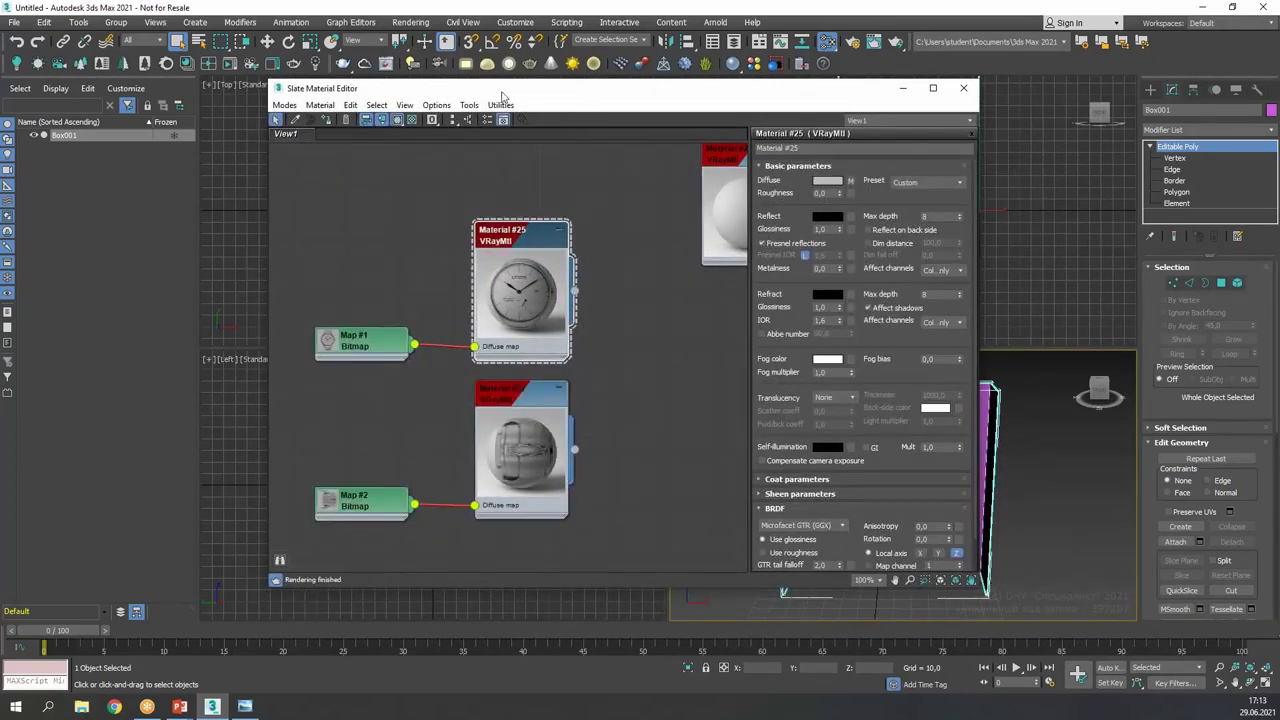
left_click_drag(513, 94, 369, 81)
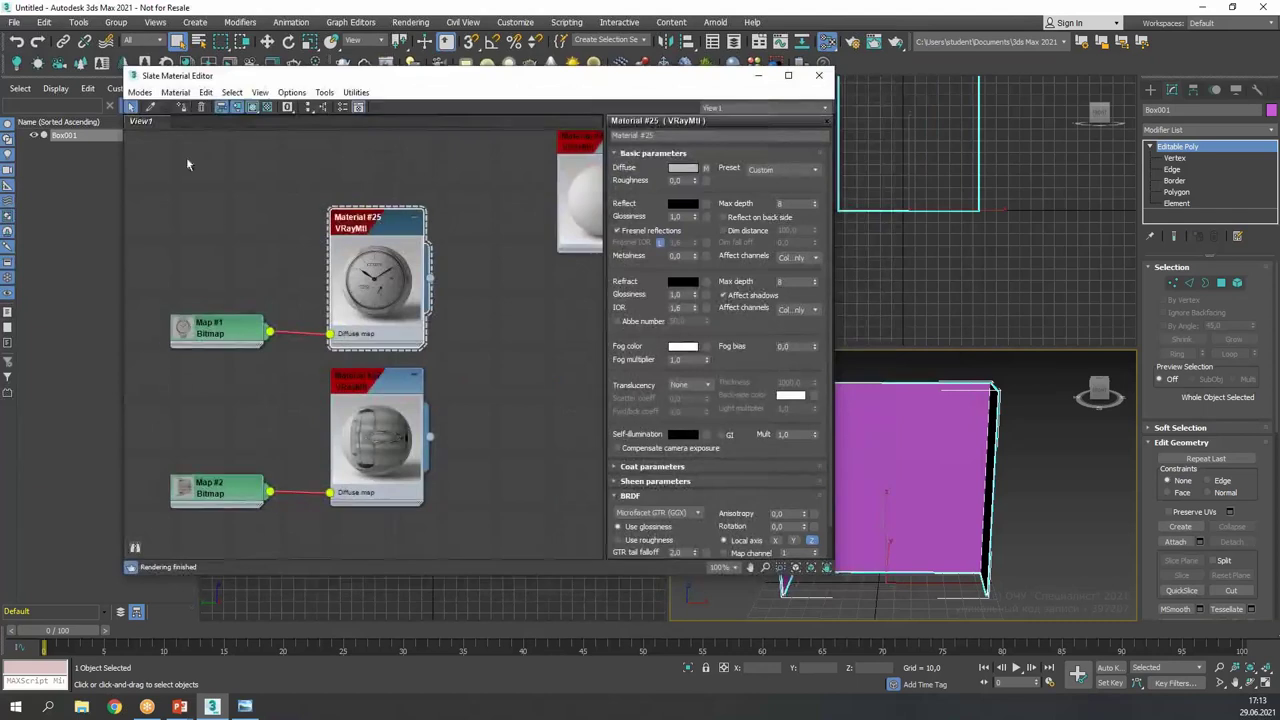
left_click(186, 106)
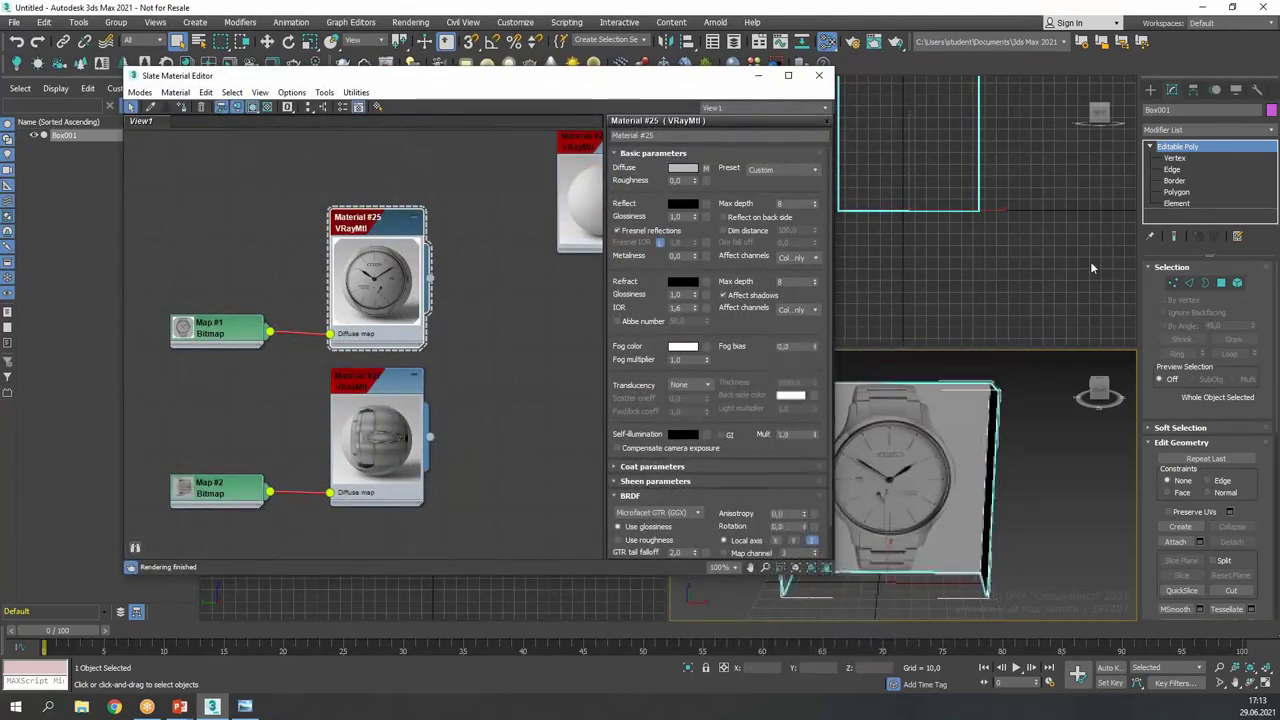
- Assign the clock side.jpg material to the box's two side-wall polygons, close the material editor and leave polygon editing
left_click(1176, 192)
middle_click_drag(1011, 458, 1069, 457, "alt")
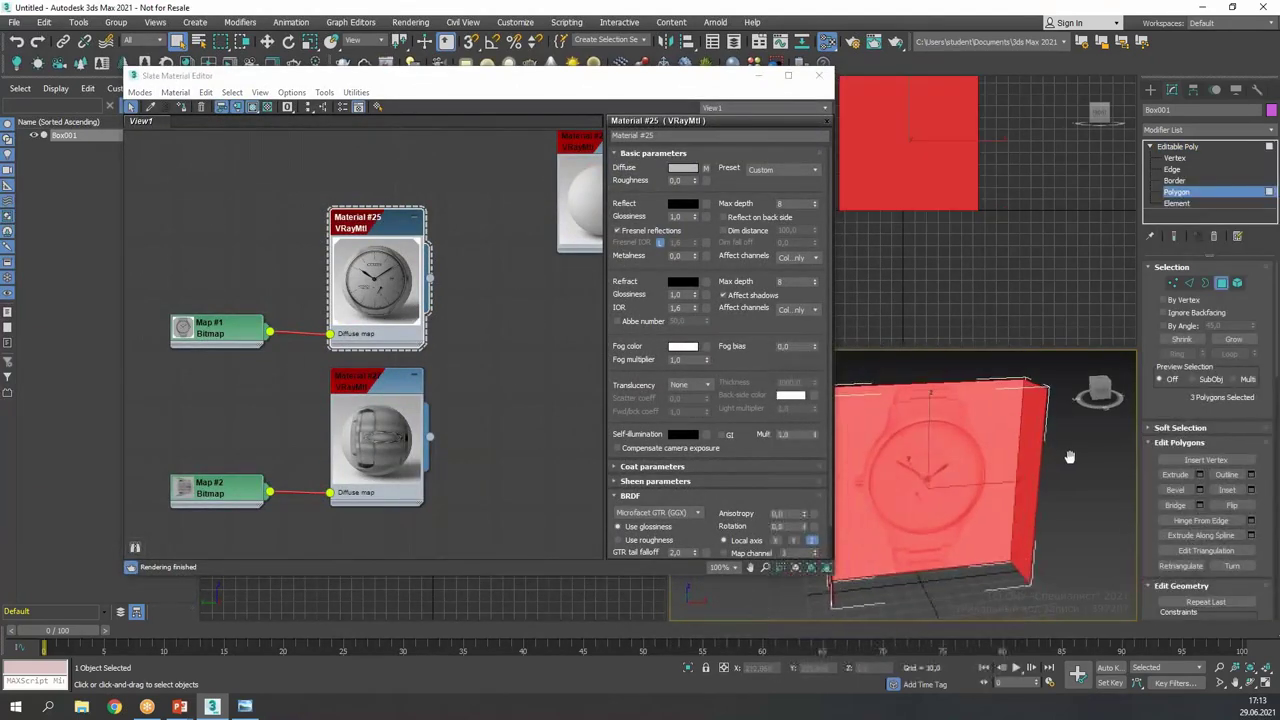
left_click(1020, 546)
middle_click_drag(1000, 537, 900, 497, "alt")
left_click(900, 497, "ctrl")
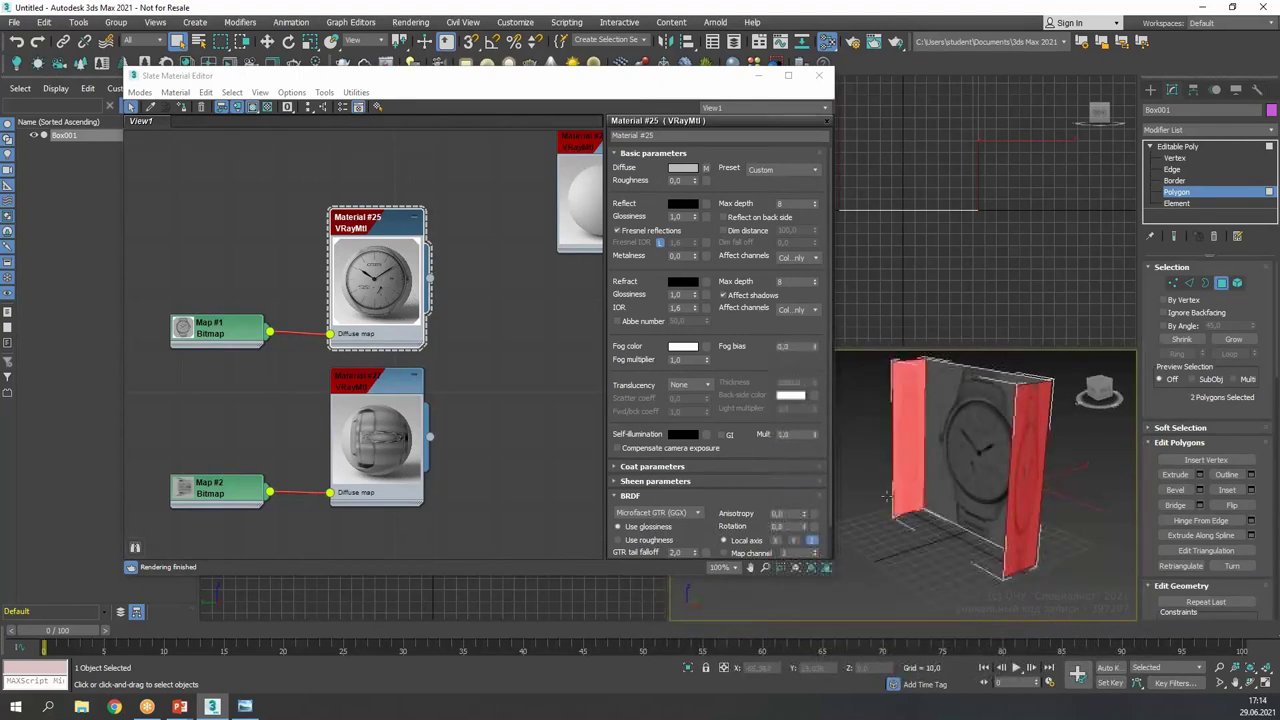
double_click(386, 388)
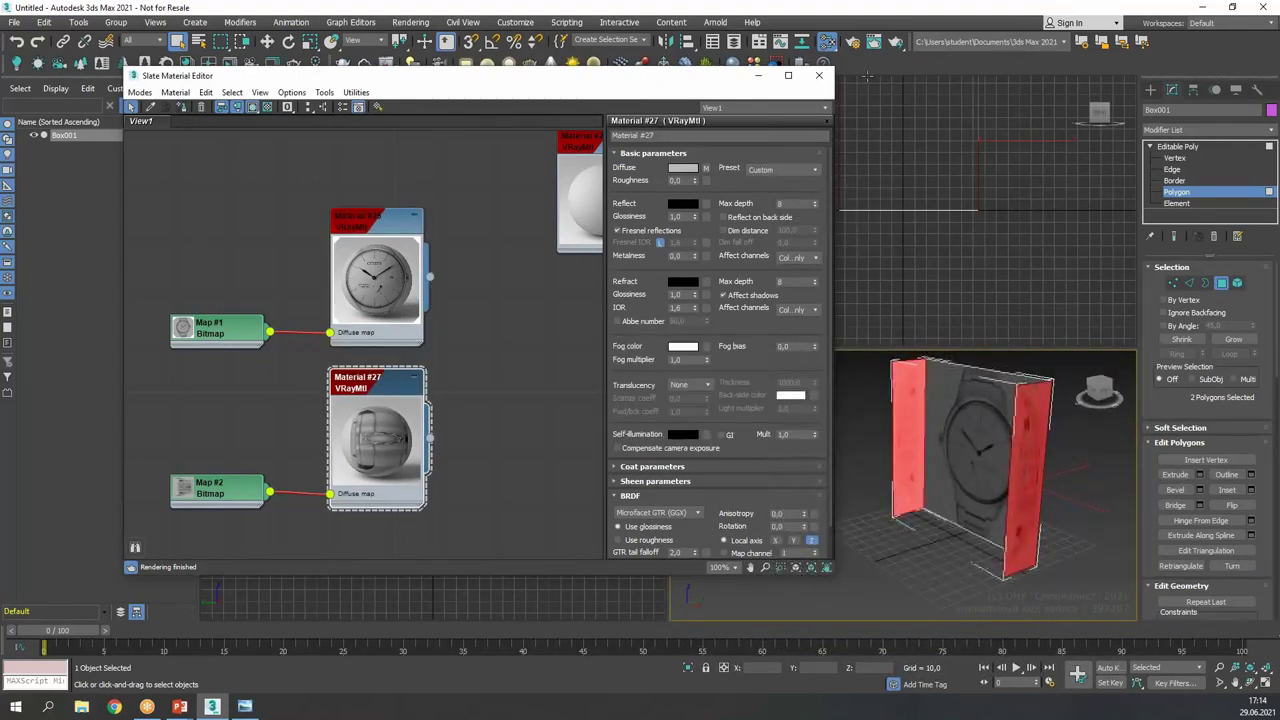
left_click(819, 75)
left_click(1219, 192)
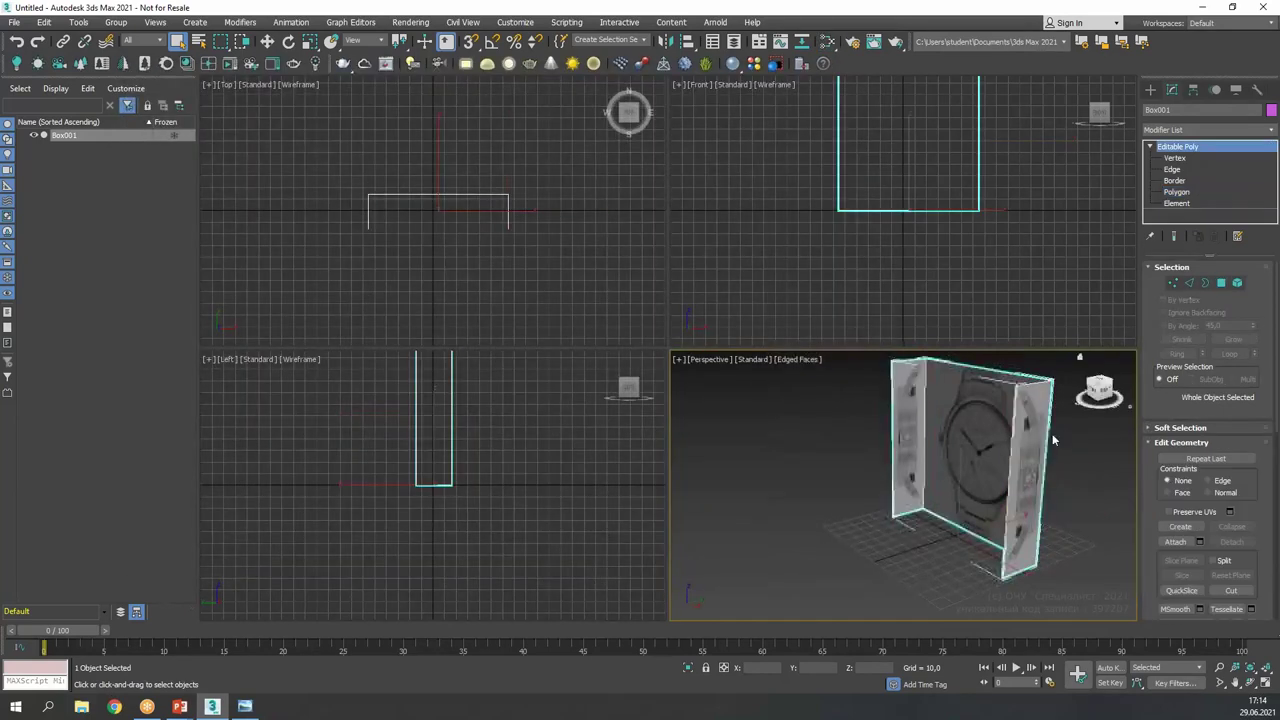
- Maximize the Perspective viewport and examine the orientation of the watch images on the back and side walls
key("alt+w")
middle_click_drag(500, 280, 721, 262, "alt")
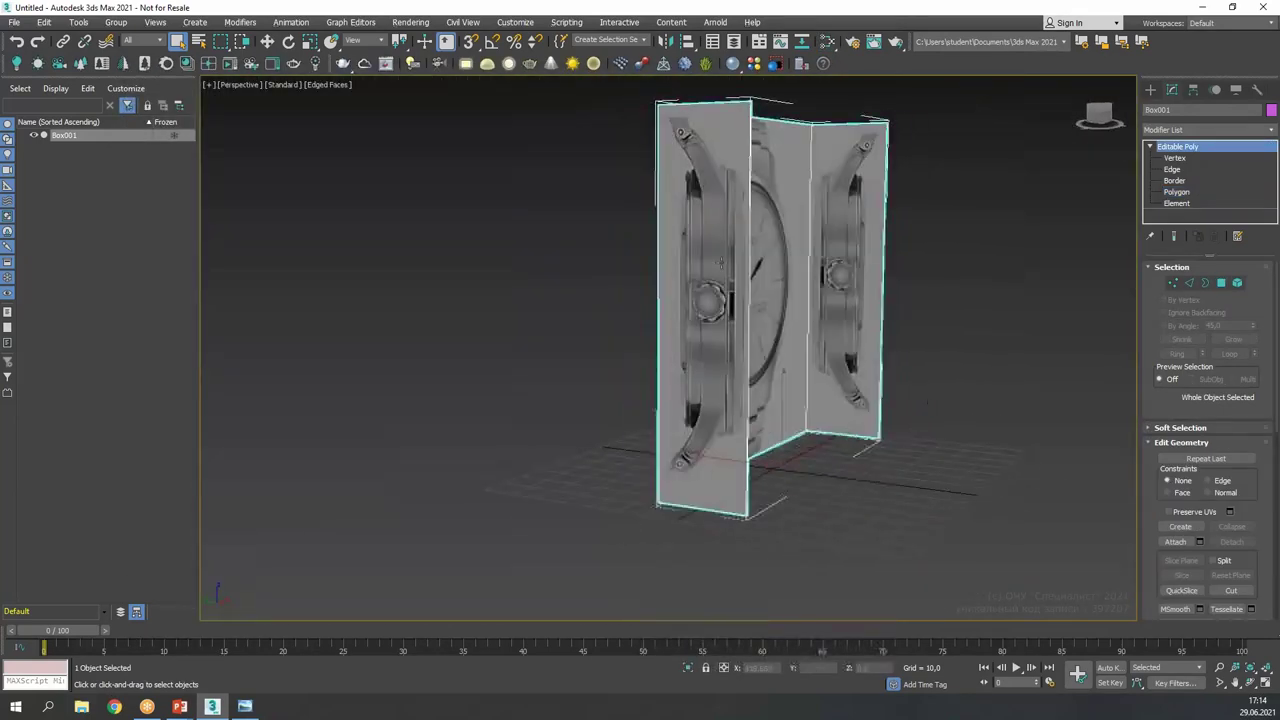
mouse_move(707, 170)
middle_mouse_down("alt")
mouse_move(650, 175)
mouse_move(708, 193)
middle_mouse_up("alt")
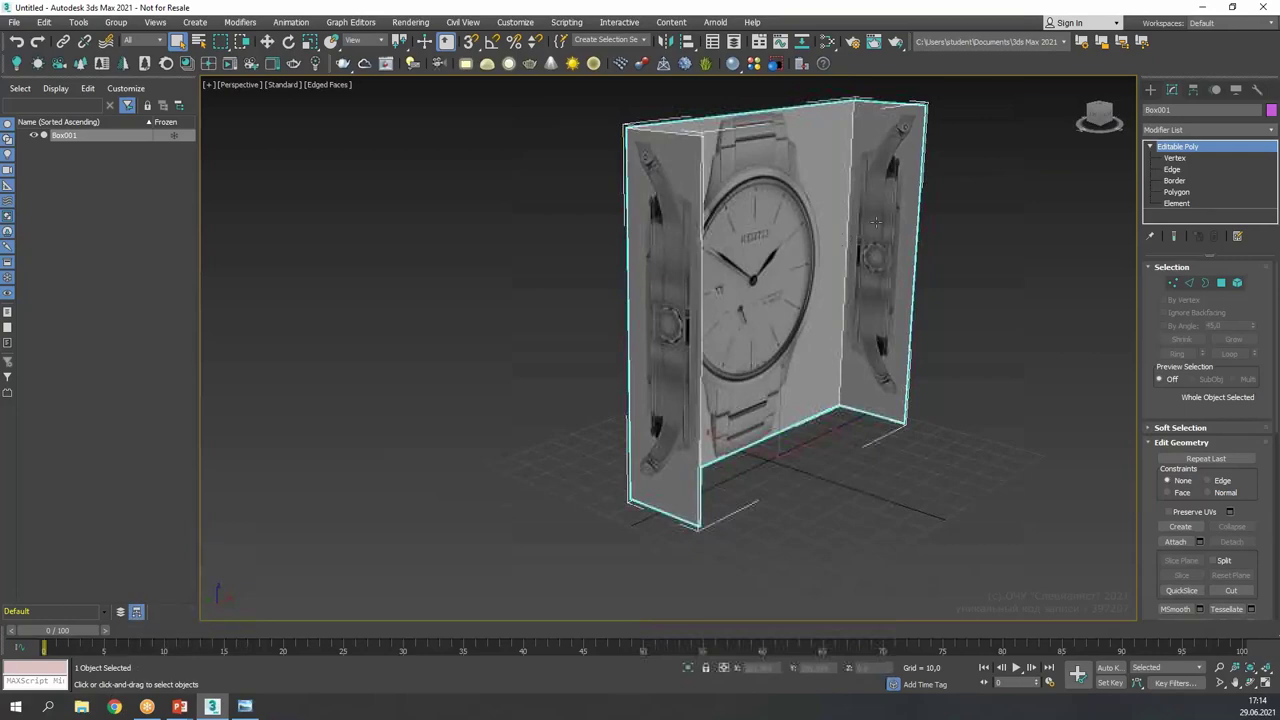
middle_click_drag(879, 215, 800, 260, "alt")
scroll(757, 290, "up", 6)
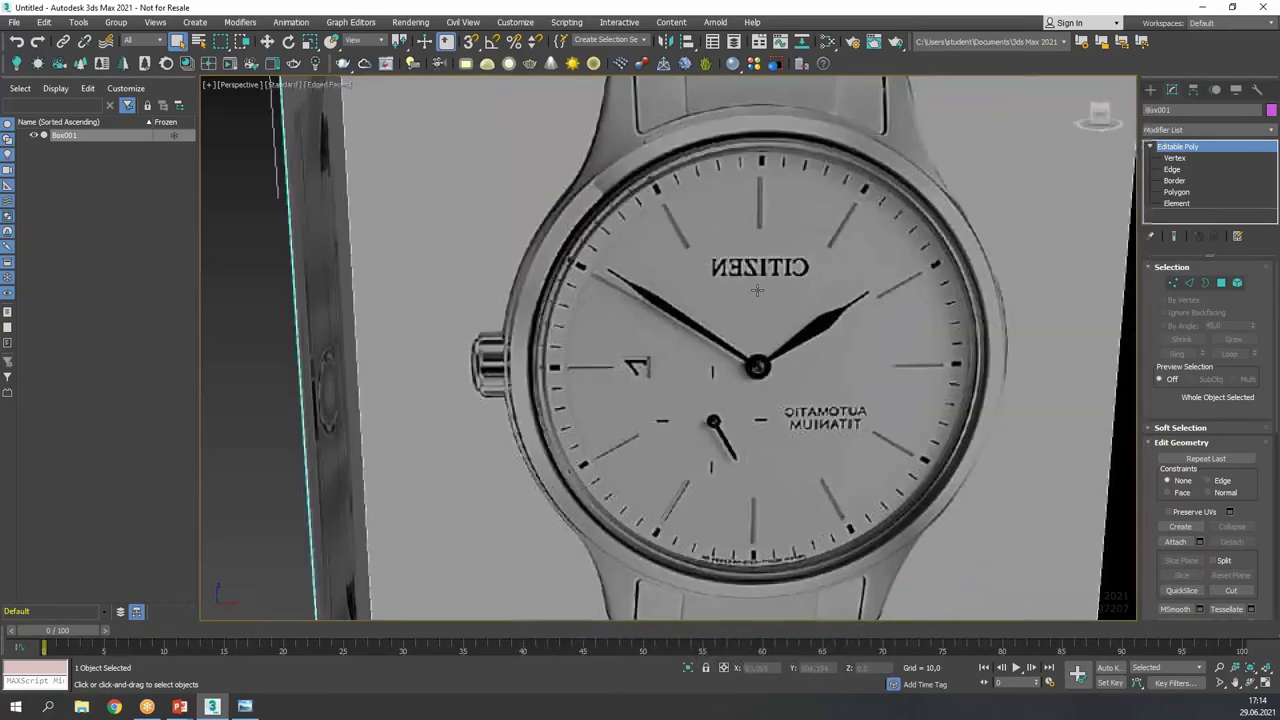
scroll(757, 290, "down", 5)
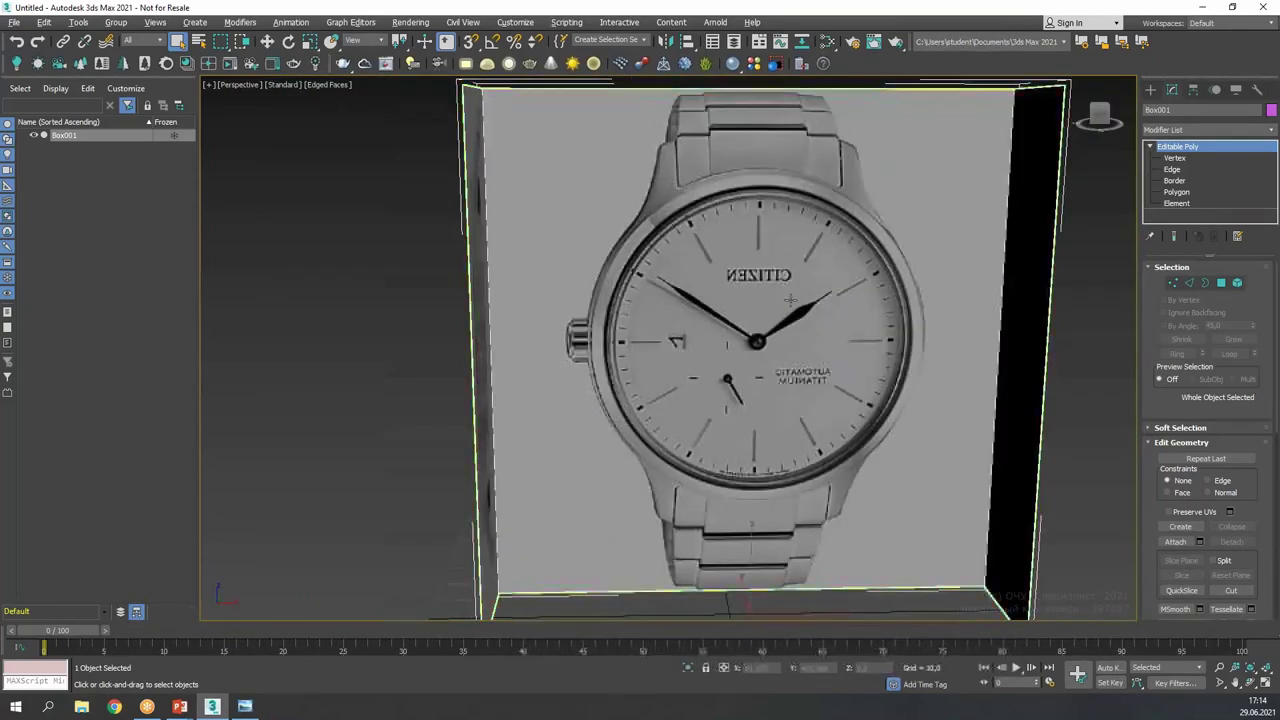
middle_click_drag(800, 297, 770, 390, "alt")
scroll(920, 310, "down", 3)
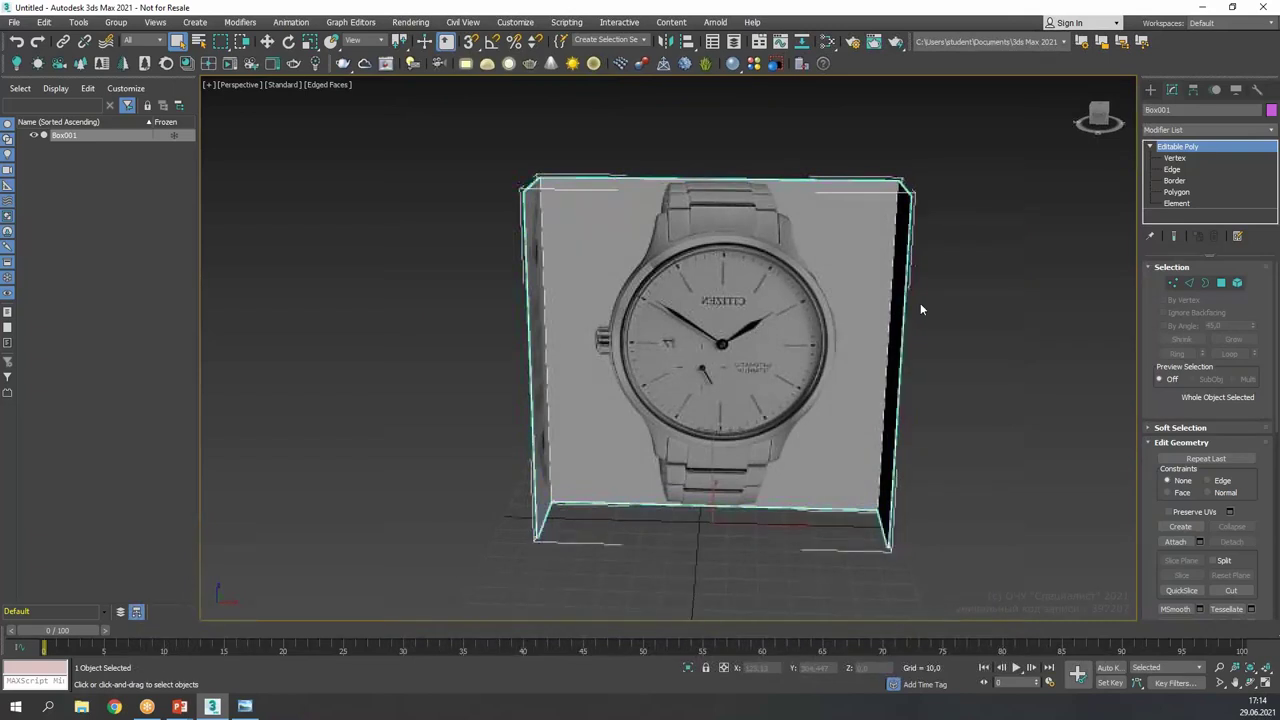
- Add a UVW Map modifier to the box with Box mapping and check the images on all walls
left_click(1165, 131)
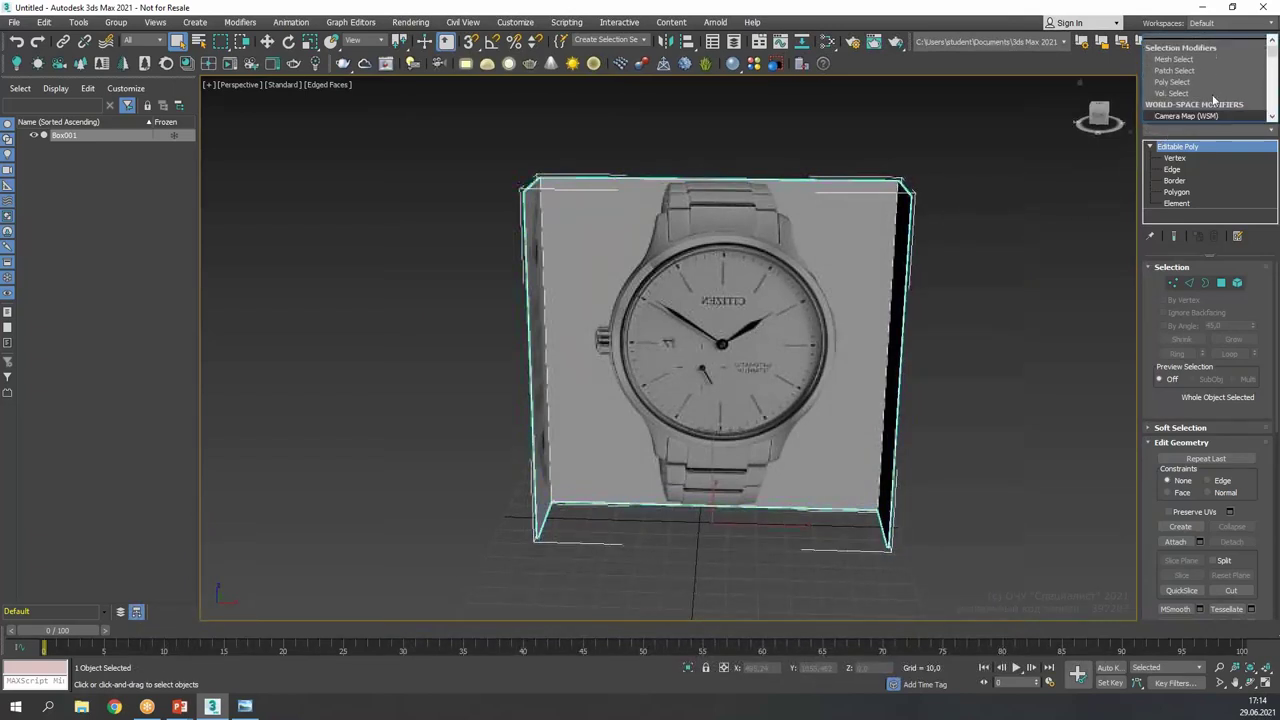
scroll(1213, 99, "down", 10)
scroll(1182, 97, "up", 1)
scroll(1185, 95, "down", 1)
scroll(1190, 65, "up", 2)
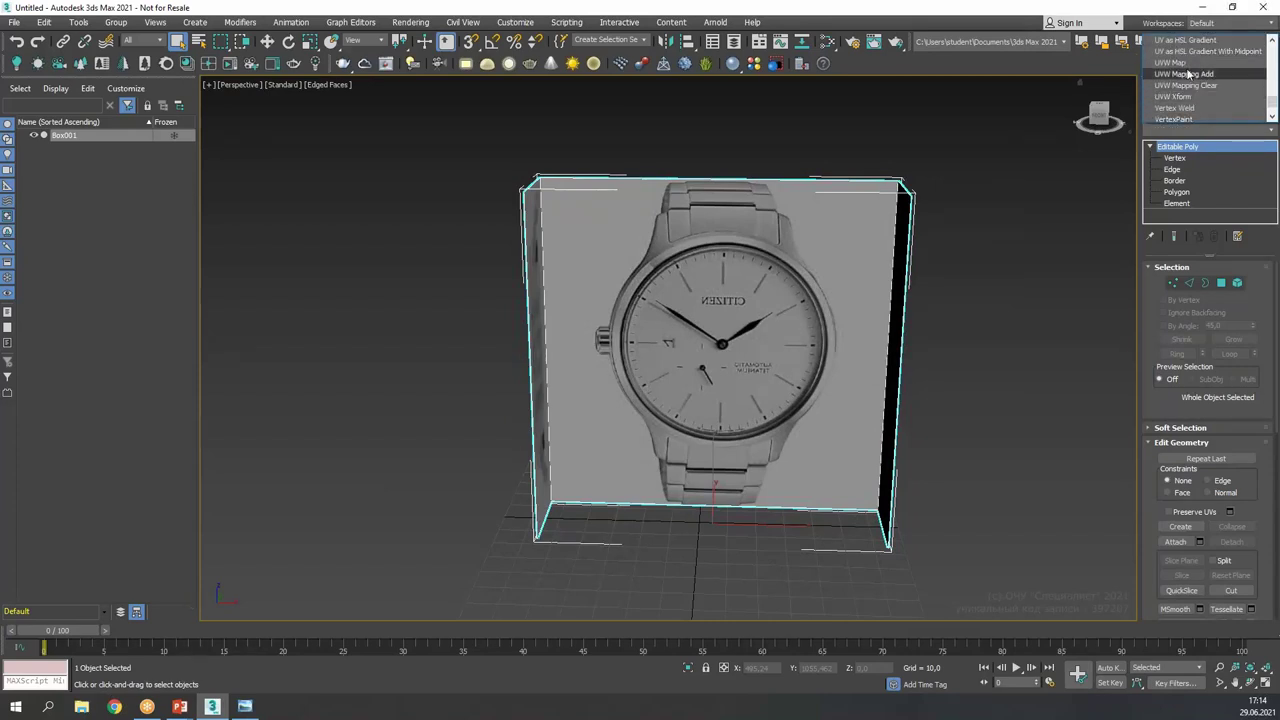
left_click(1175, 64)
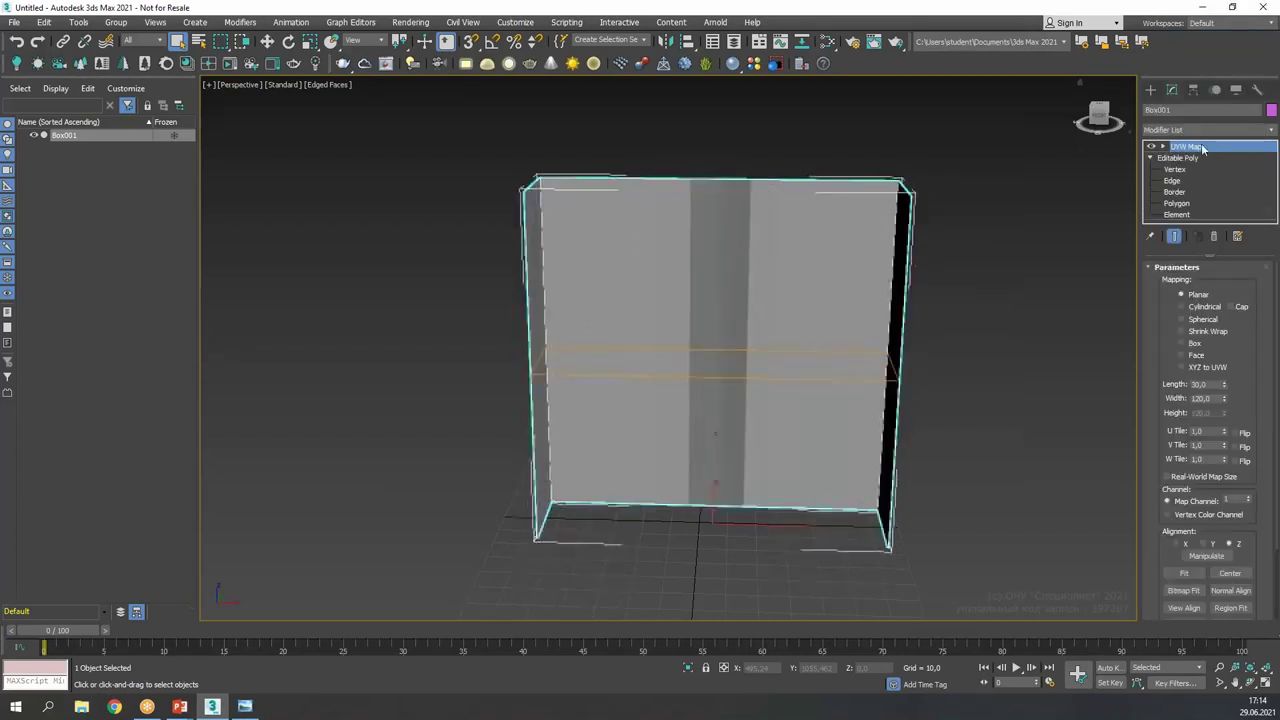
left_click(1181, 343)
middle_click_drag(928, 409, 579, 272, "alt")
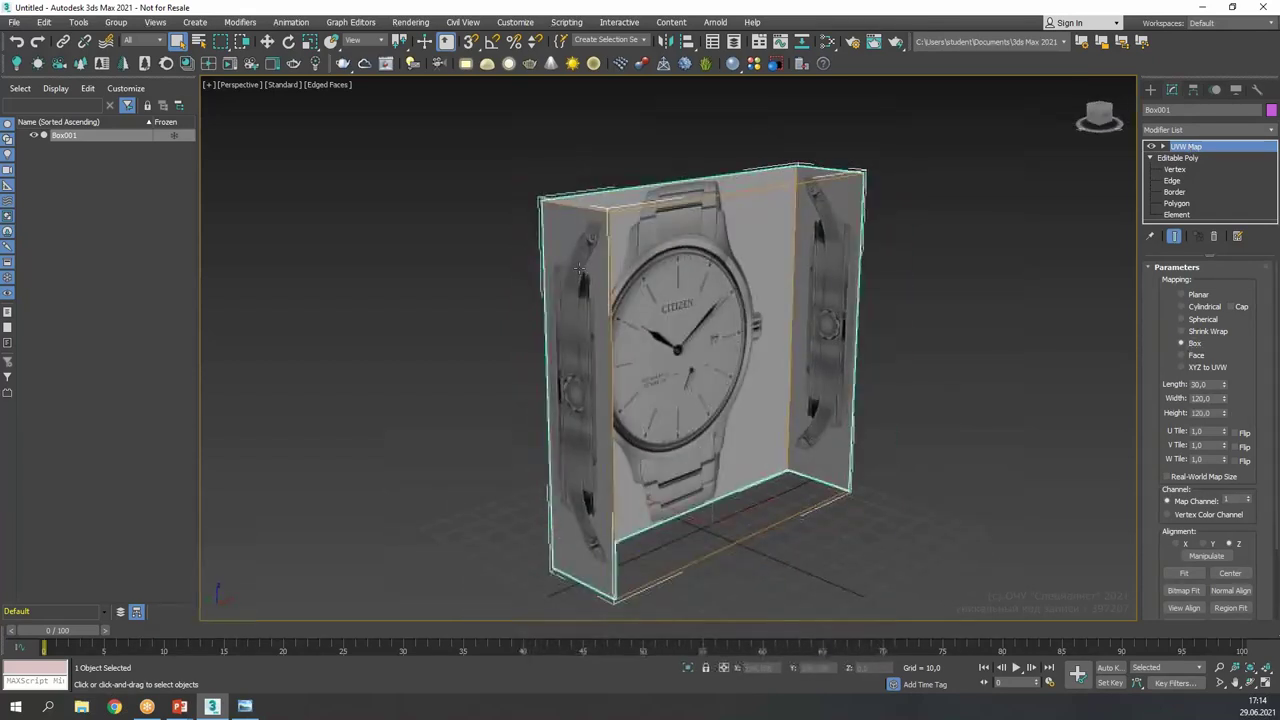
- Convert the box with its UVW Map modifier to an Editable Poly
left_click(1151, 158)
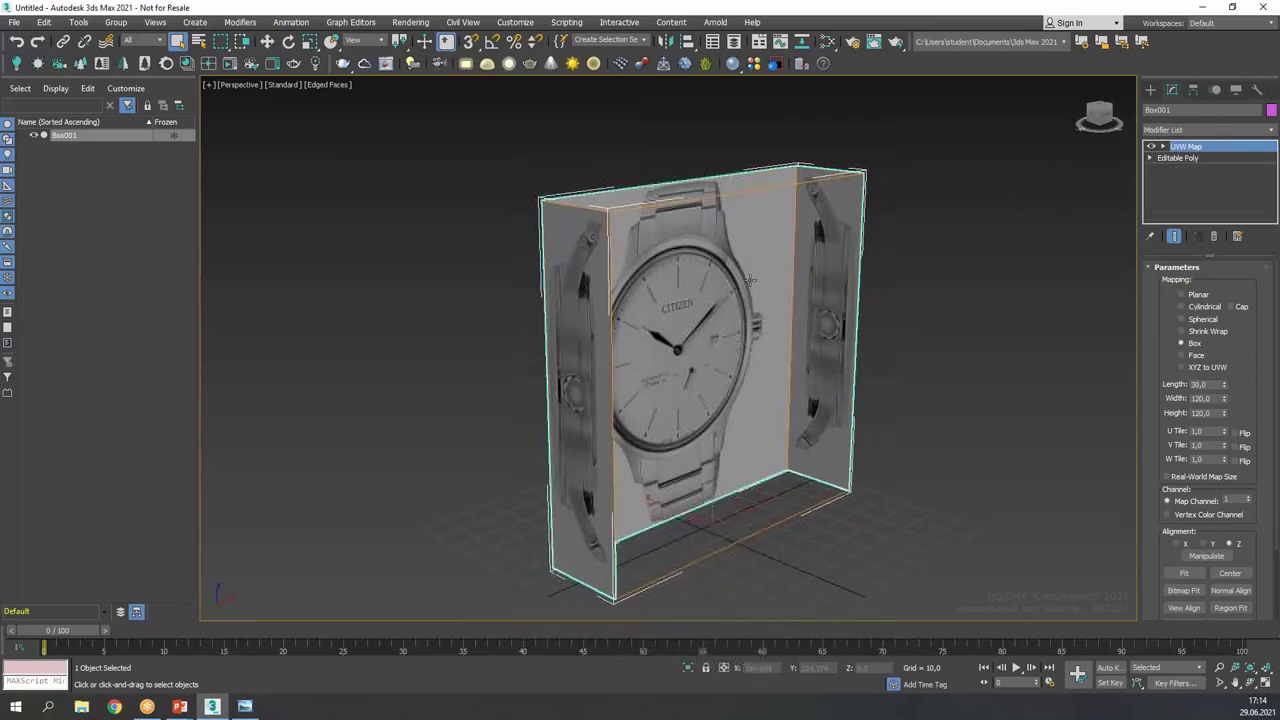
right_click(746, 276)
mouse_move(843, 422)
left_click(915, 433)
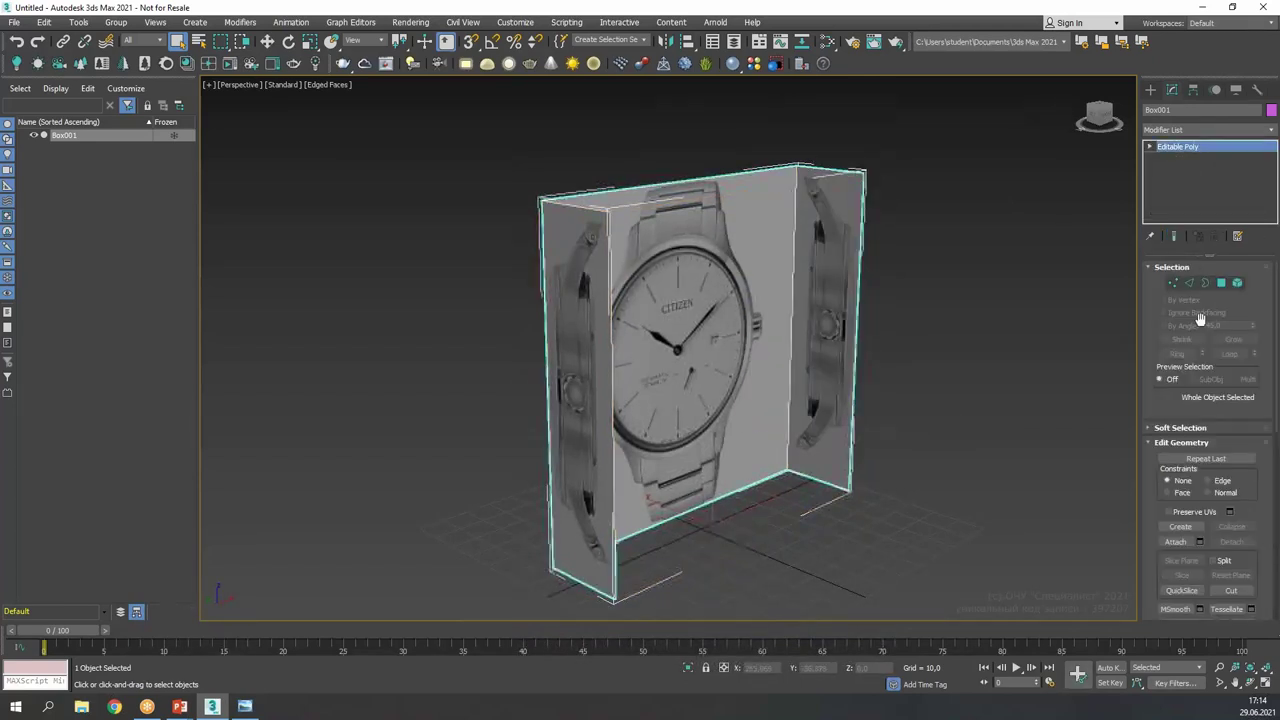
- Select the box's left side-wall polygon and apply a UVW Map modifier with Box mapping to it
left_click(1221, 283)
left_click(585, 322)
middle_click_drag(659, 320, 705, 335, "alt")
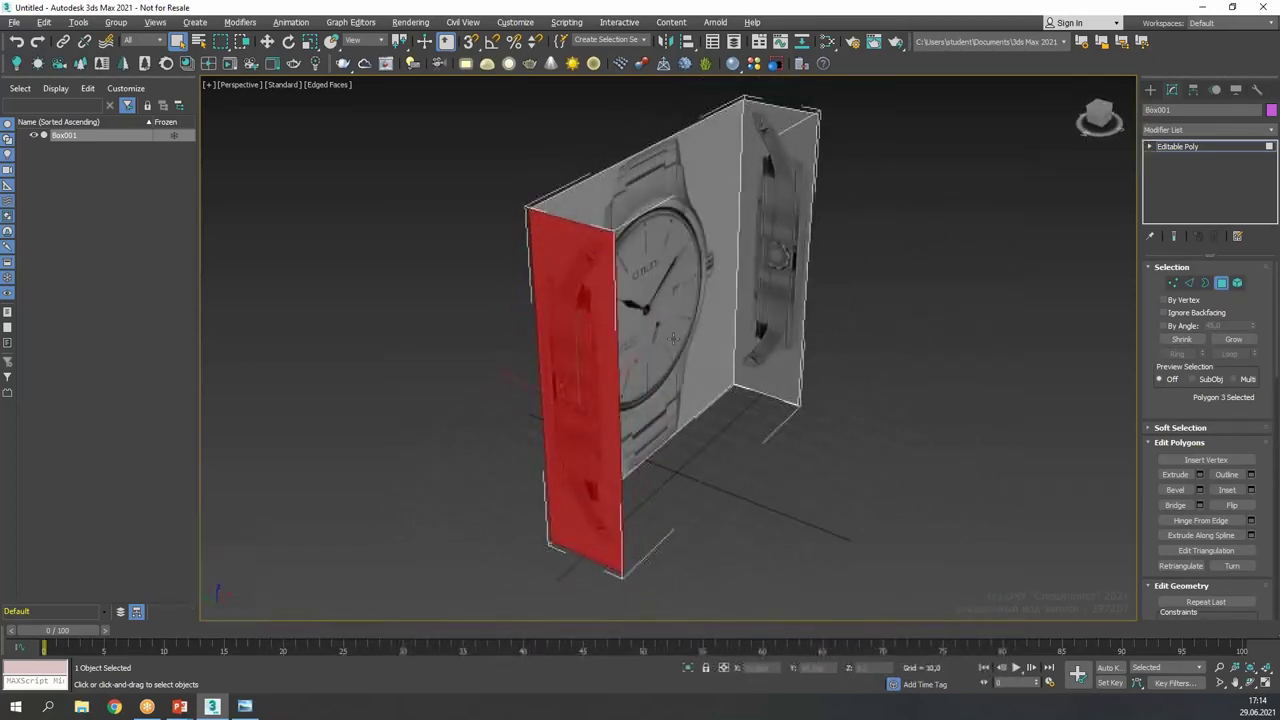
left_click(1184, 129)
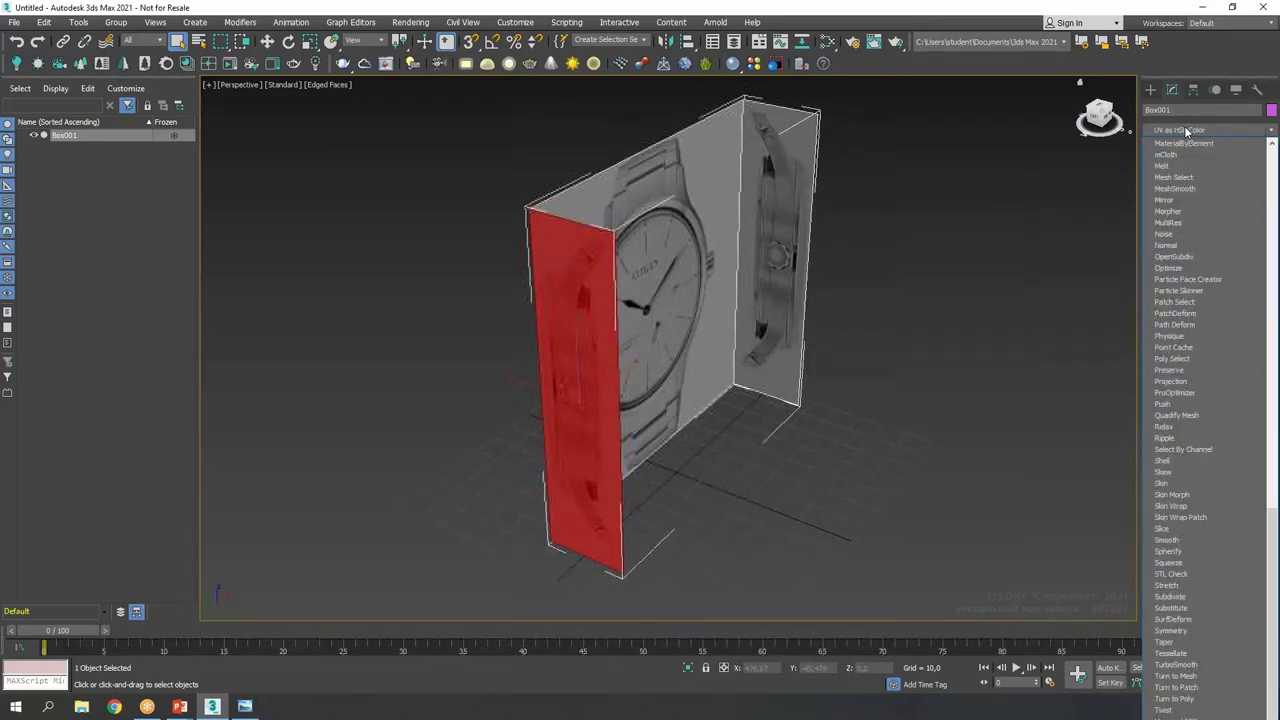
key("u")
key("u")
key("Return")
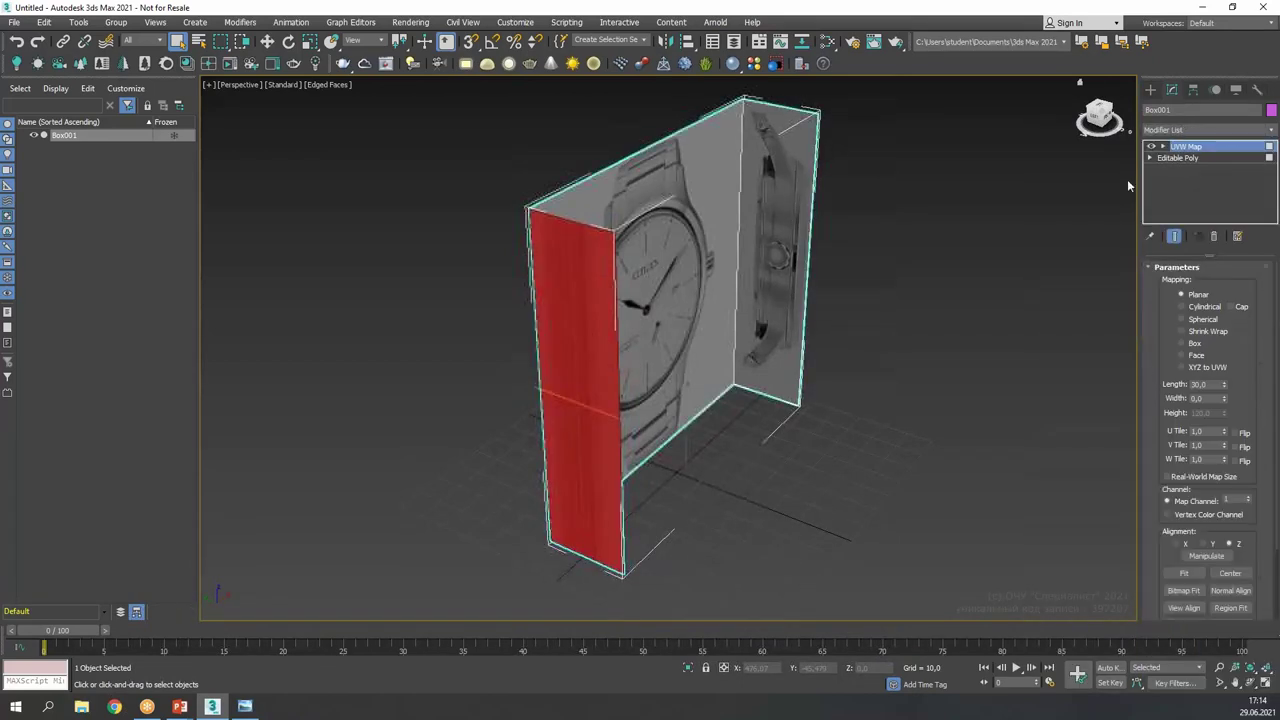
left_click(1183, 343)
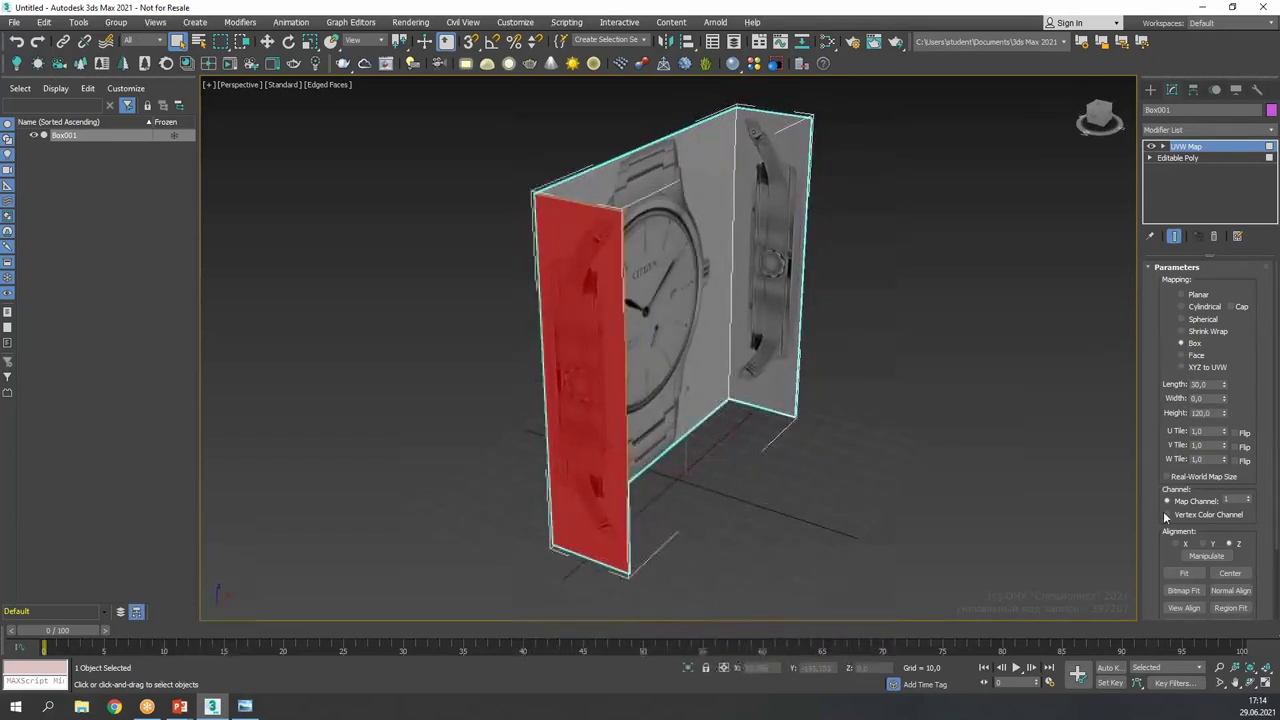
- Flip the U tiling of the side-wall mapping and convert the box to an Editable Poly
left_click(1236, 432)
left_click(1237, 434)
left_click(1237, 434)
mouse_move(950, 425)
middle_mouse_down("alt")
mouse_move(774, 394)
mouse_move(937, 406)
middle_mouse_up("alt")
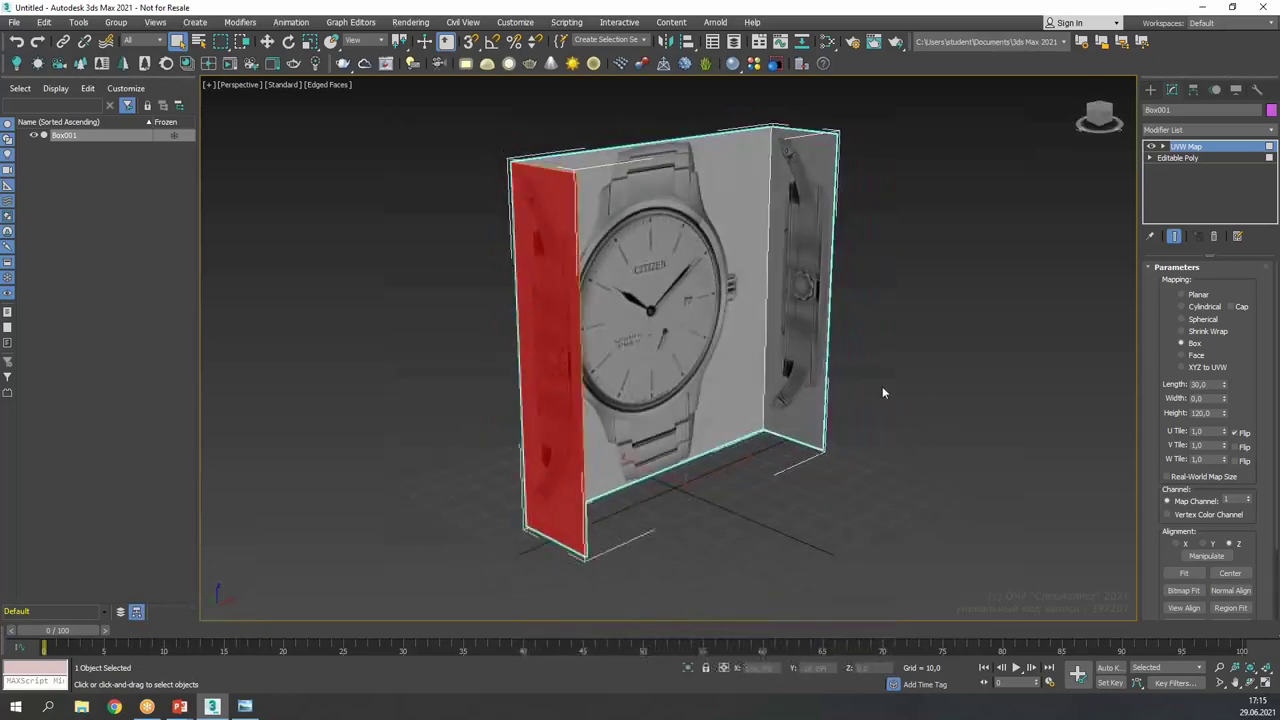
right_click(722, 298)
mouse_move(838, 450)
left_click(893, 458)
middle_click_drag(893, 458, 829, 408, "alt")
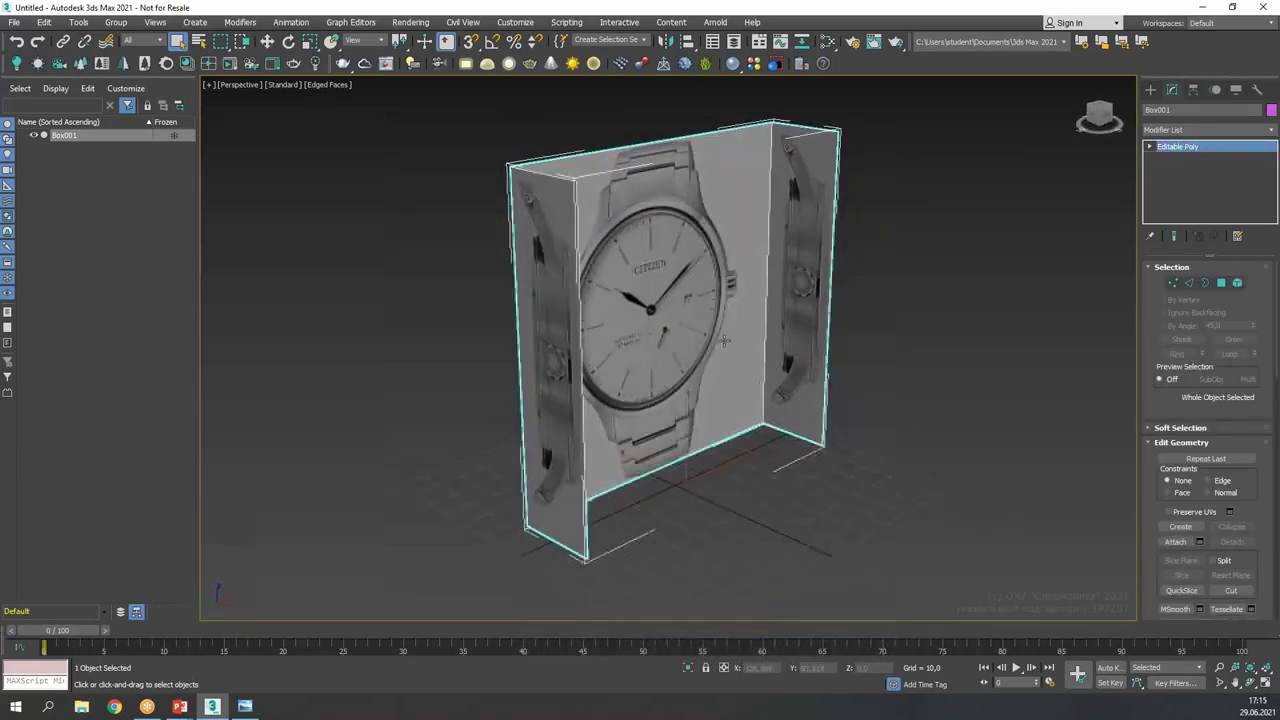
- In the box's object properties, enable Freeze and Backface Cull, disable Renderable and Show Frozen in Gray, and apply
right_click(657, 269)
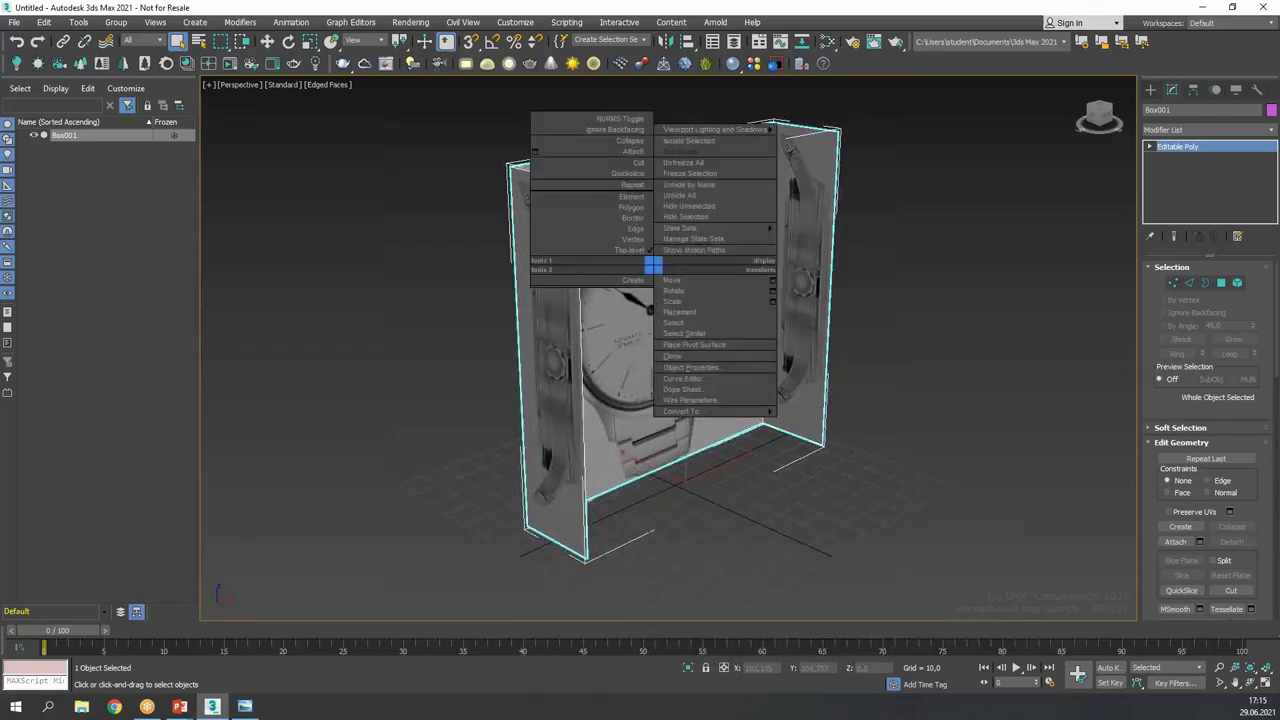
left_click(702, 370)
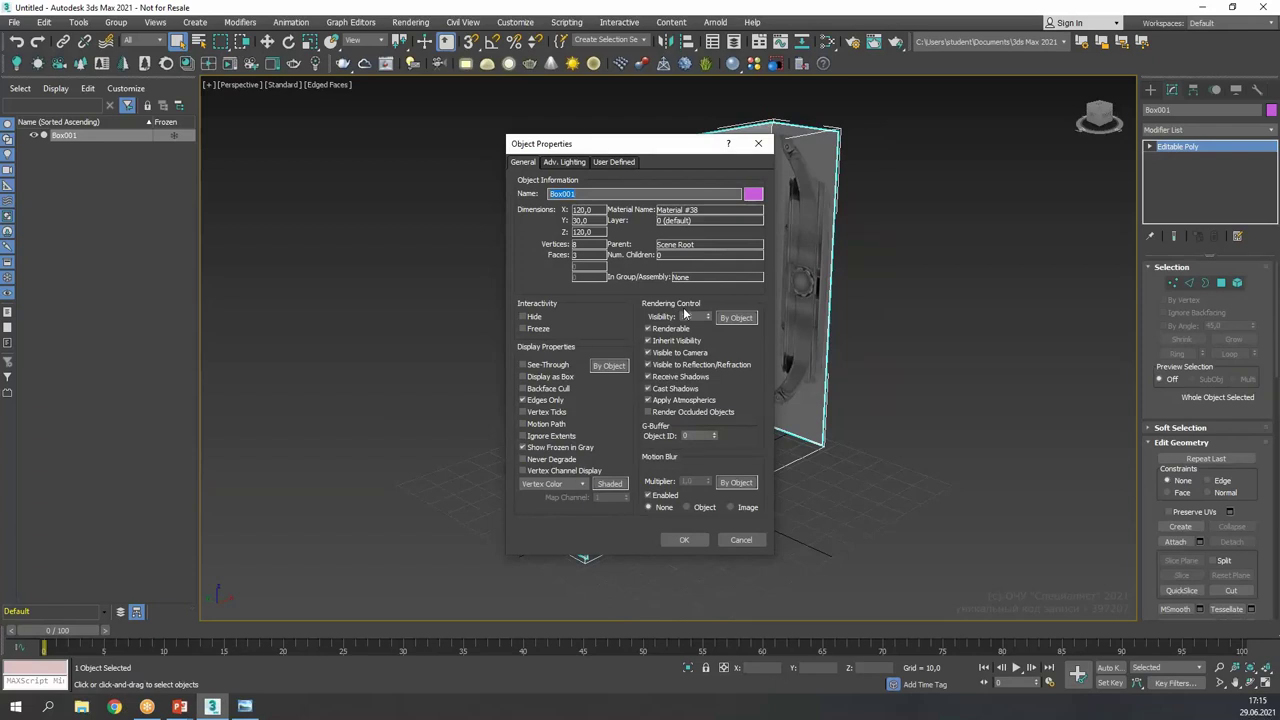
left_click(524, 330)
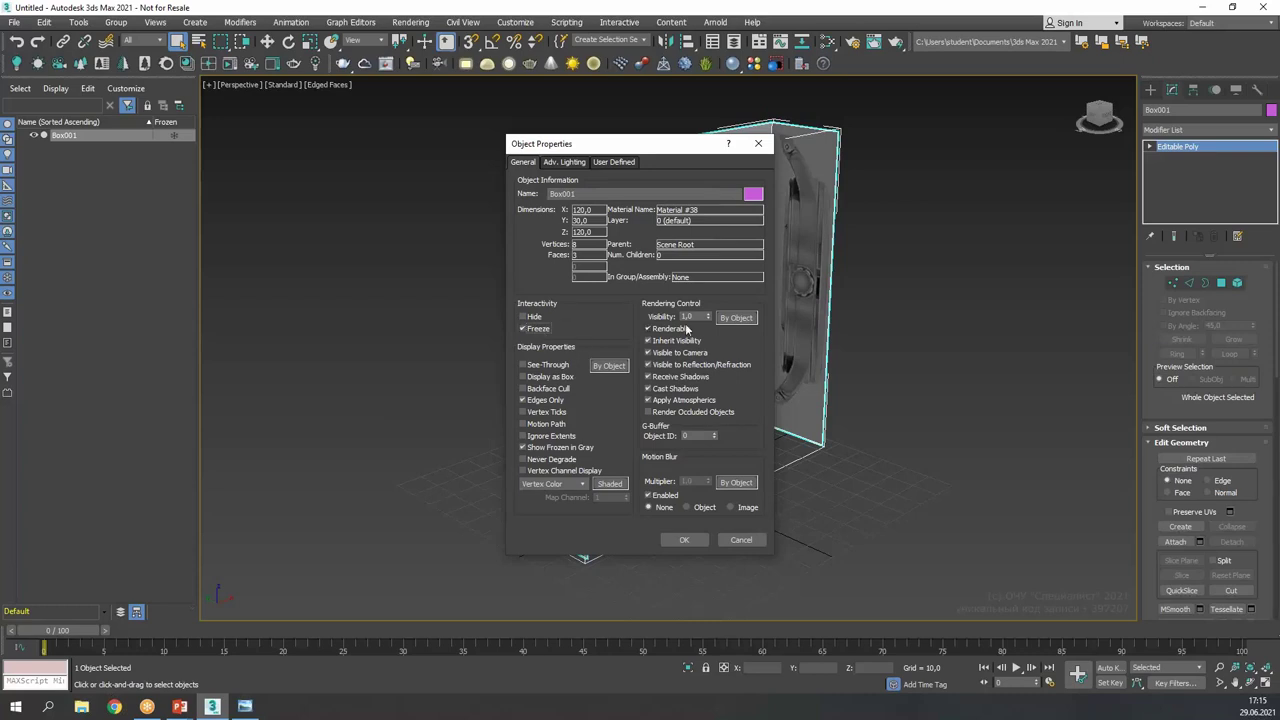
left_click(648, 329)
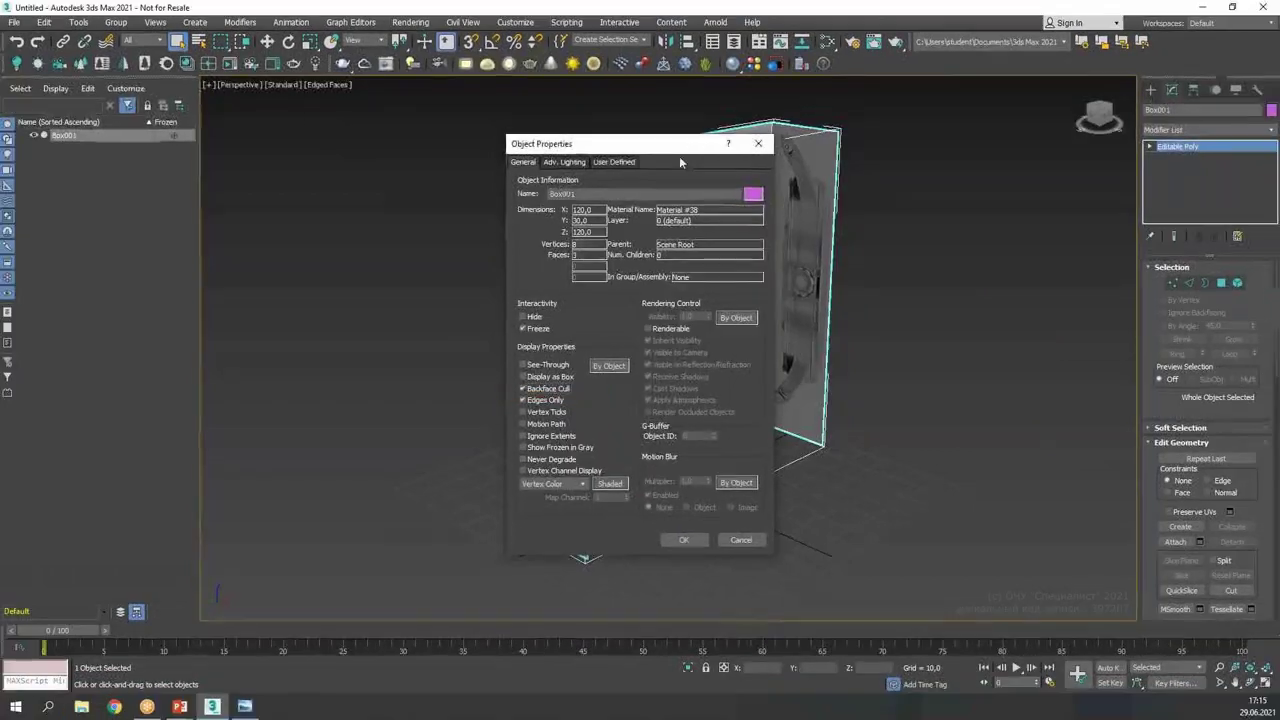
mouse_move(679, 142)
left_mouse_down()
mouse_move(435, 142)
mouse_move(309, 125)
left_mouse_up()
left_click_drag(417, 418, 684, 318)
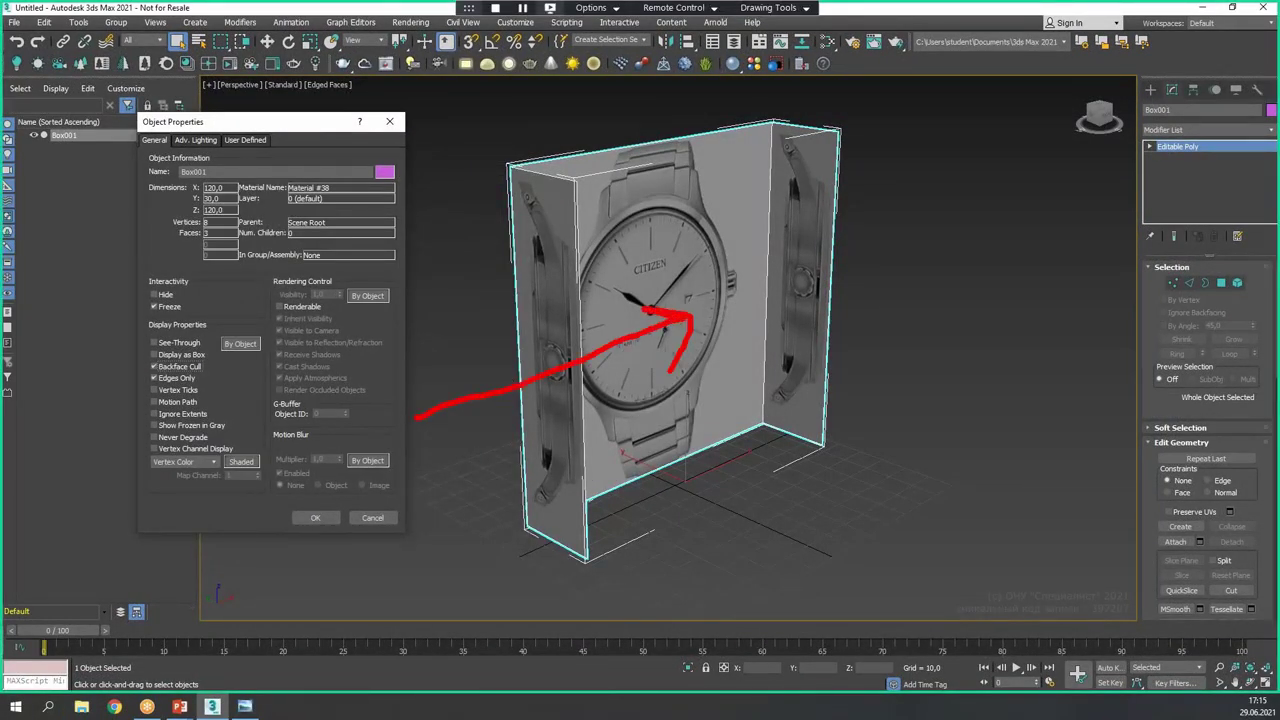
key("Escape")
left_click(315, 518)
middle_click_drag(640, 495, 1007, 452, "alt")
middle_click_drag(625, 409, 707, 433, "alt")
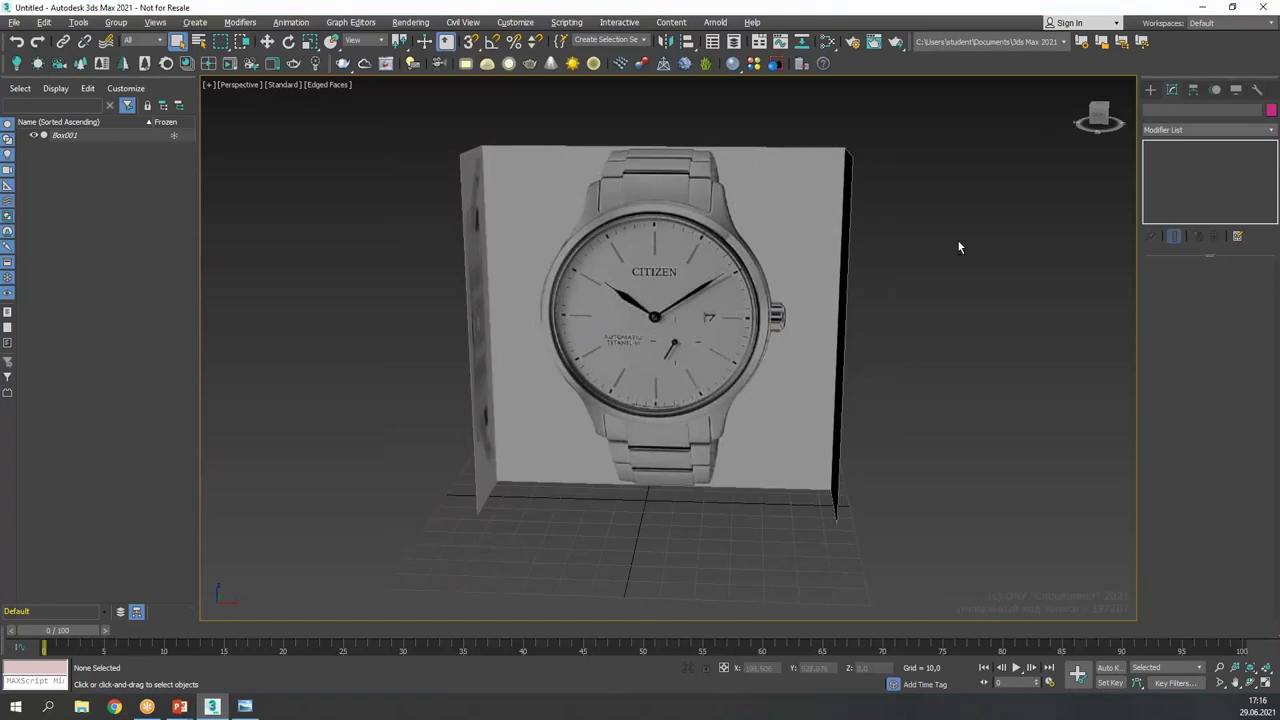
- Return to the four-viewport layout and hide the grid in the Front, Top and Left viewports
key("alt+w")
middle_click_drag(947, 149, 931, 240)
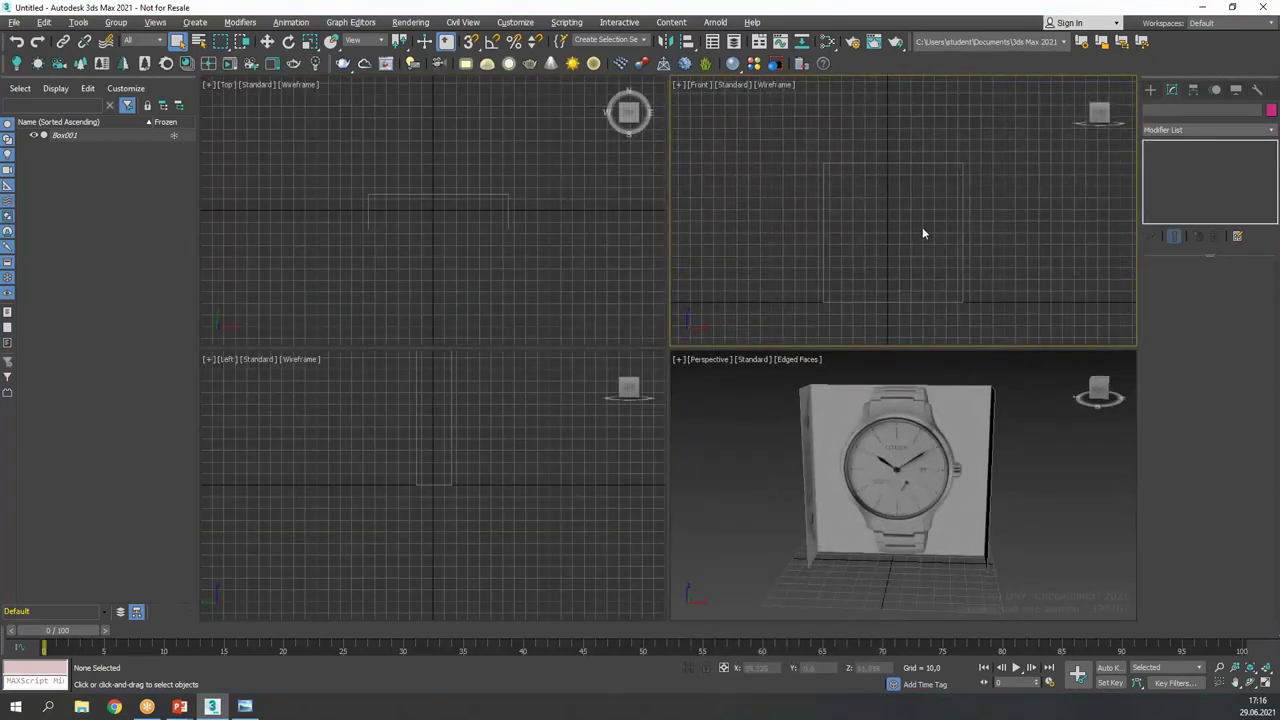
key("g")
left_click(620, 228)
key("g")
left_click(530, 414)
key("g")
middle_click_drag(517, 426, 492, 506)
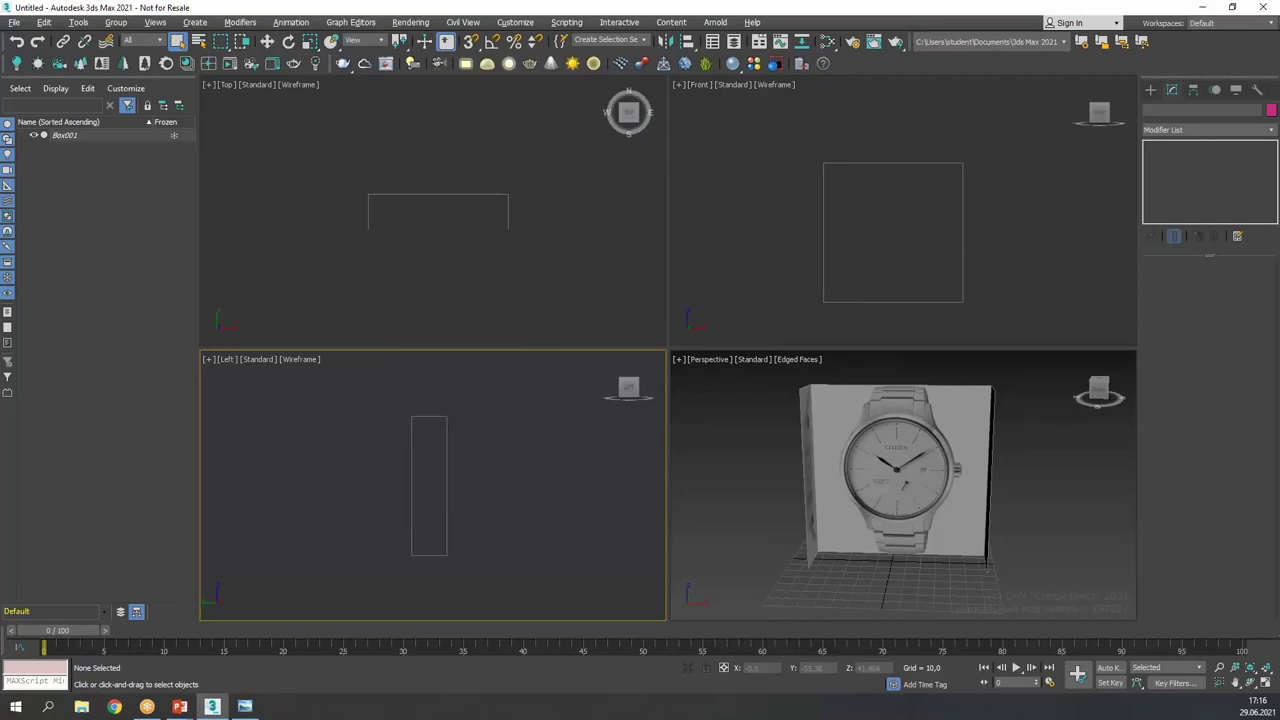
- Switch the Left and Front viewports to Default Shading and frame the watch reference images
key("F3")
left_click(985, 192)
key("F3")
scroll(903, 210, "up", 4)
scroll(903, 210, "down", 2)
scroll(437, 486, "up", 4)
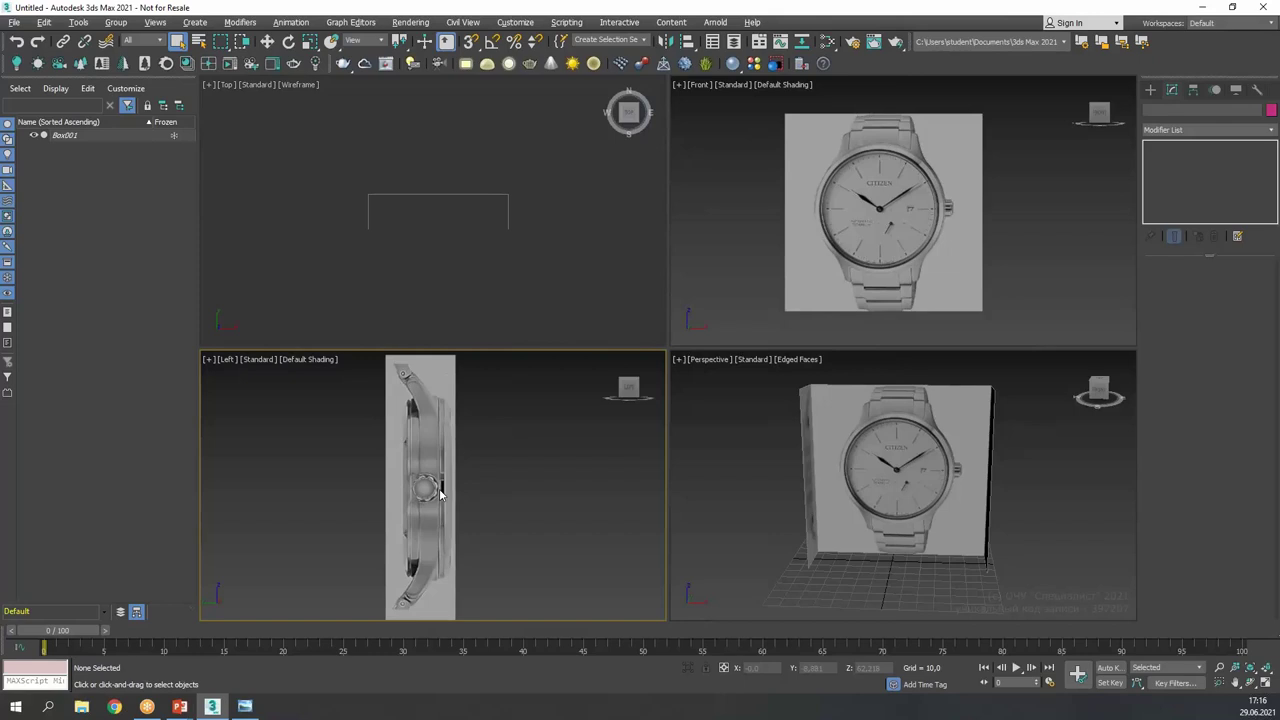
middle_click_drag(463, 275, 451, 249)
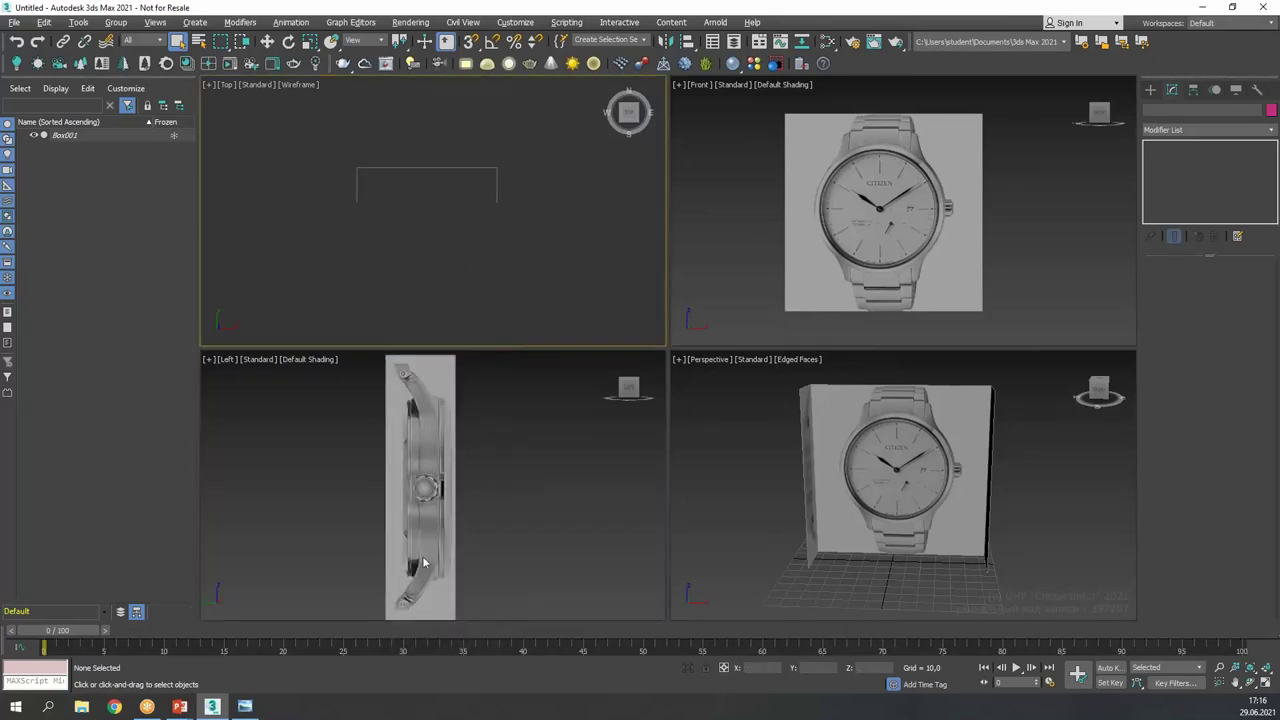
- Create a cylinder over the watch crown in the Left viewport, about 4.88 in radius and 5.88 high
scroll(423, 497, "up", 6)
left_click(1150, 89)
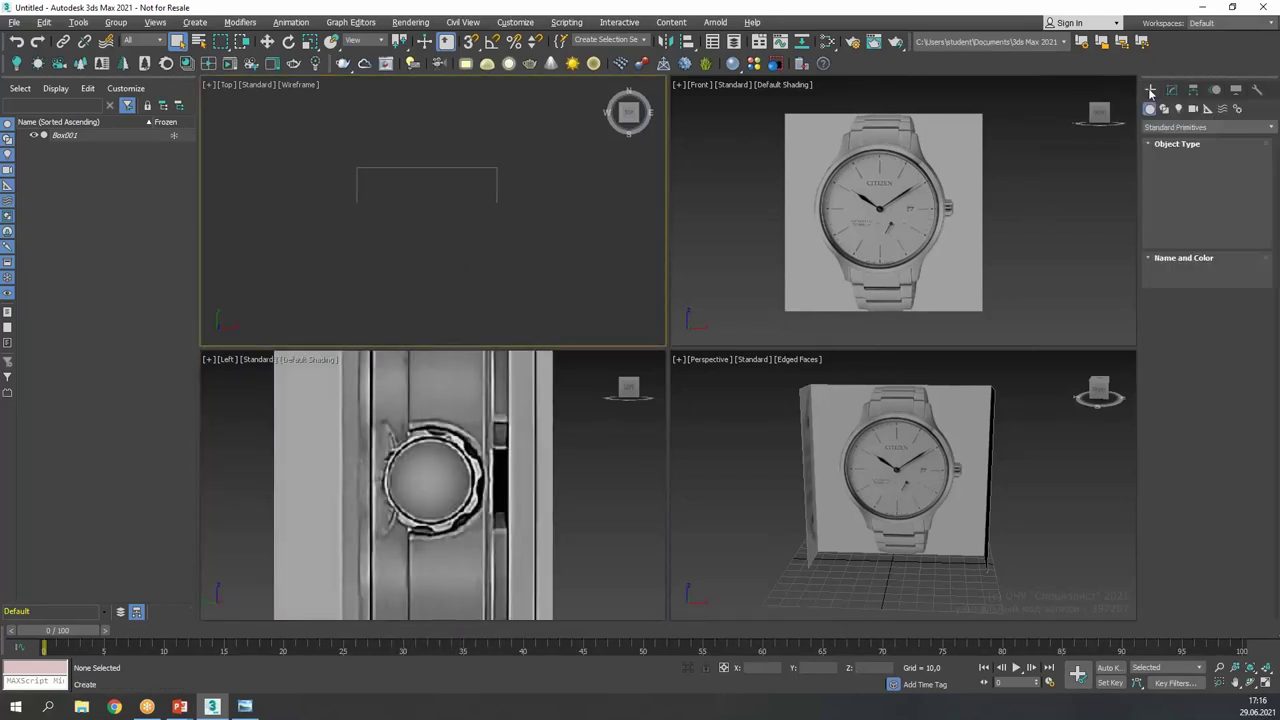
left_click(1180, 197)
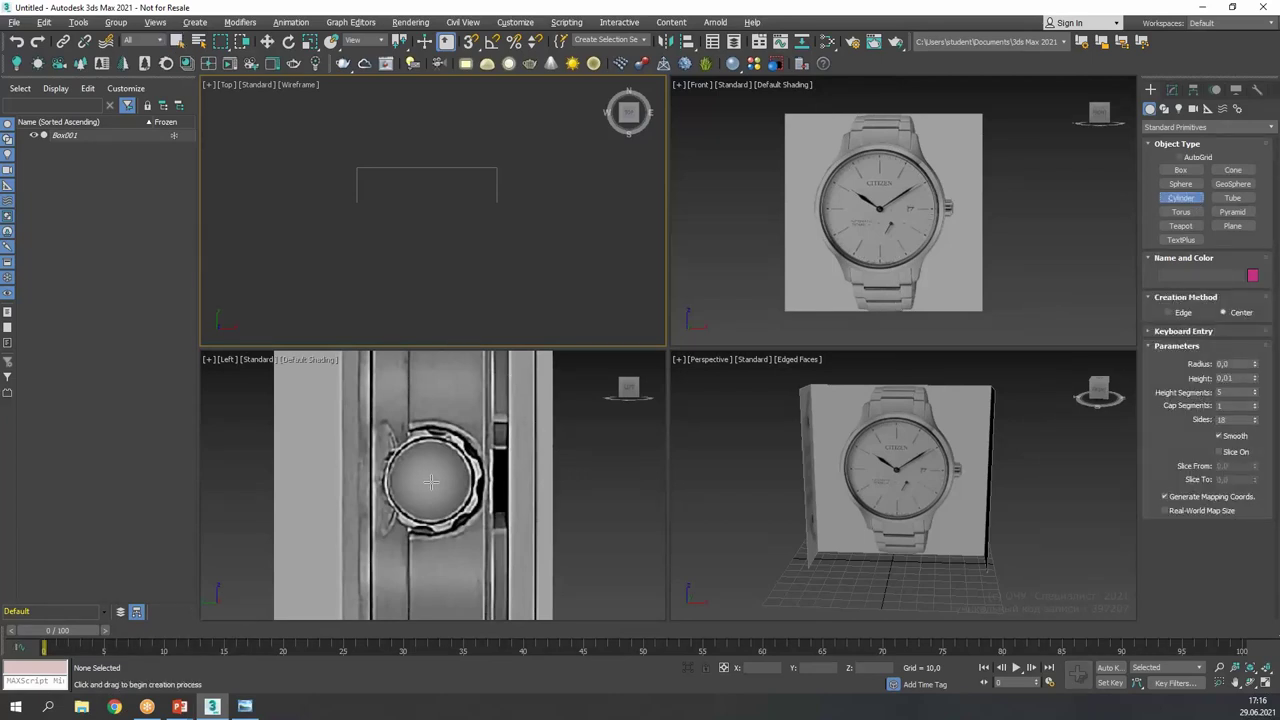
left_click_drag(430, 483, 472, 498)
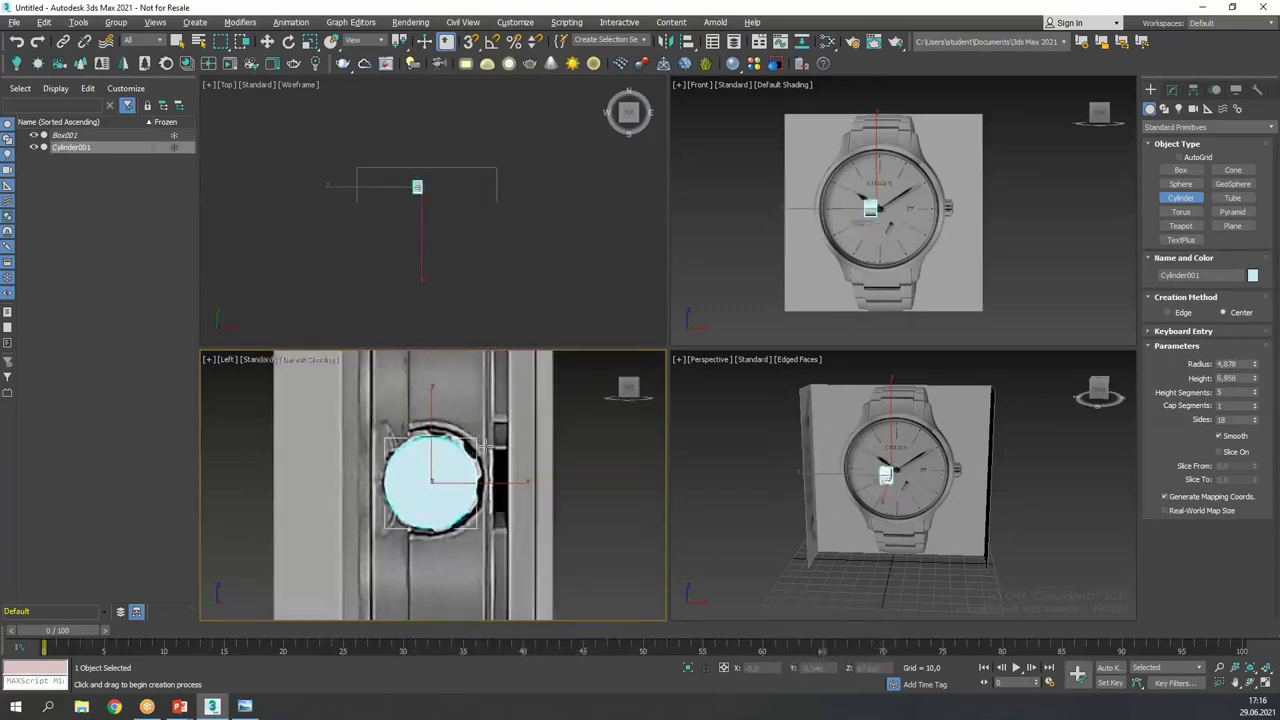
right_click(750, 243)
- Move the cylinder onto the crown so it lines up with the reference images in the Front and Left viewports
key("w")
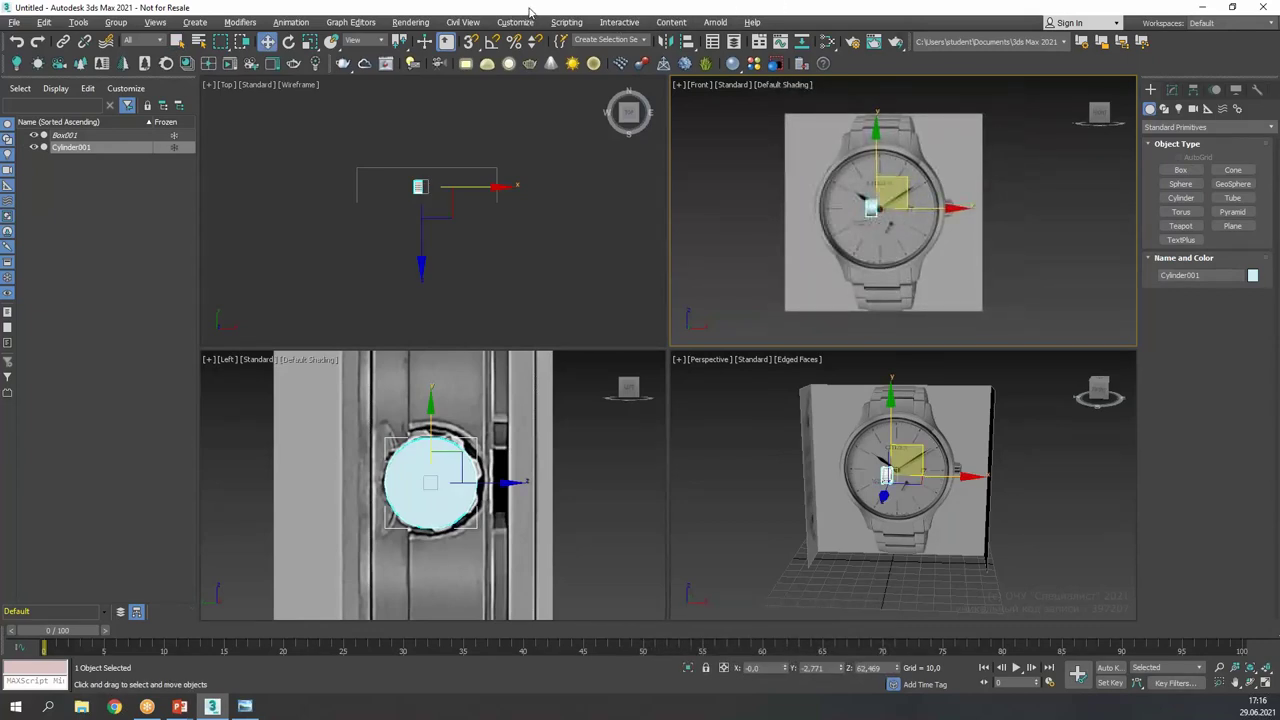
scroll(884, 156, "up", 3)
left_click_drag(922, 218, 1038, 213)
scroll(1025, 204, "up", 3)
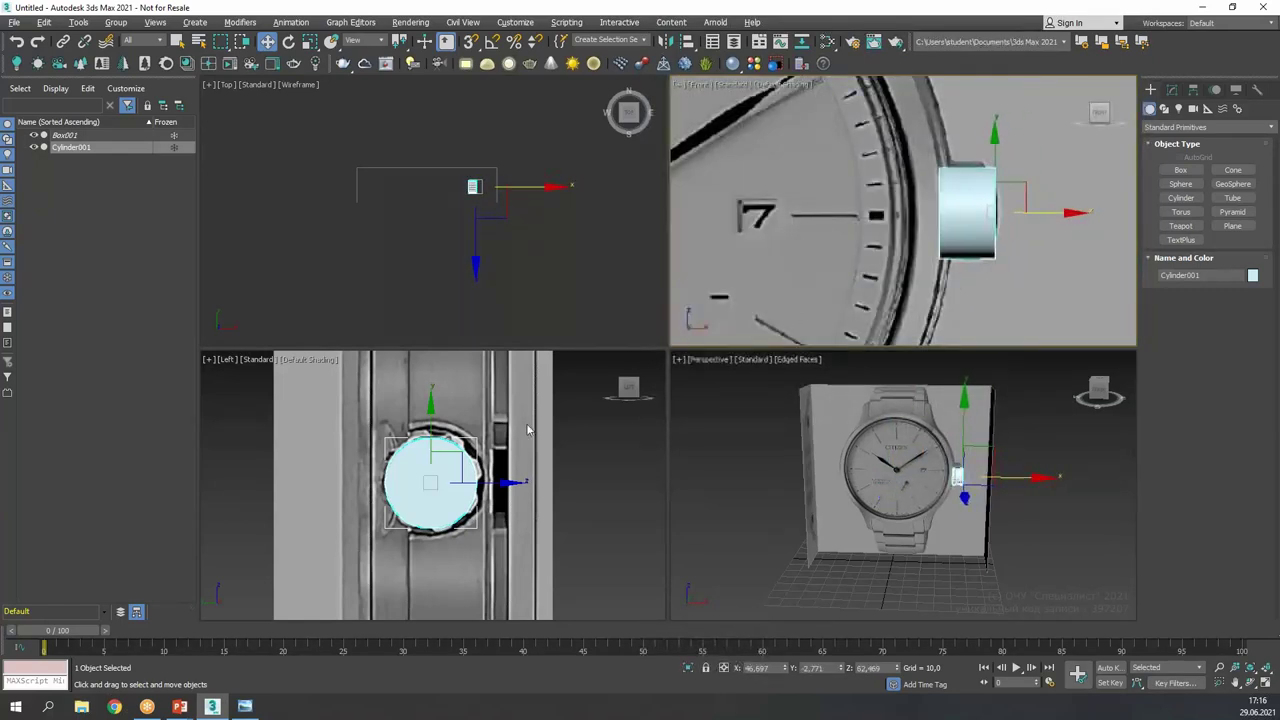
scroll(451, 481, "up", 2)
left_click_drag(424, 455, 425, 453)
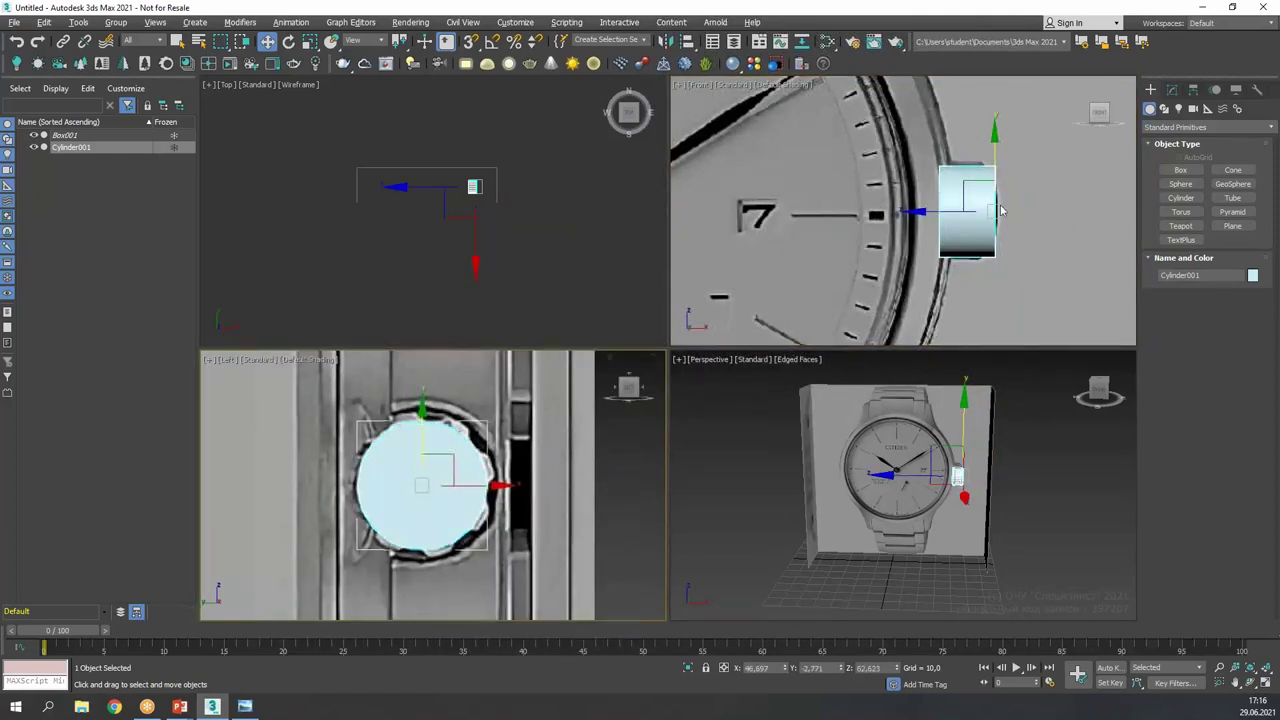
scroll(975, 228, "up", 2)
left_click(963, 222)
left_click_drag(1031, 223, 1032, 223)
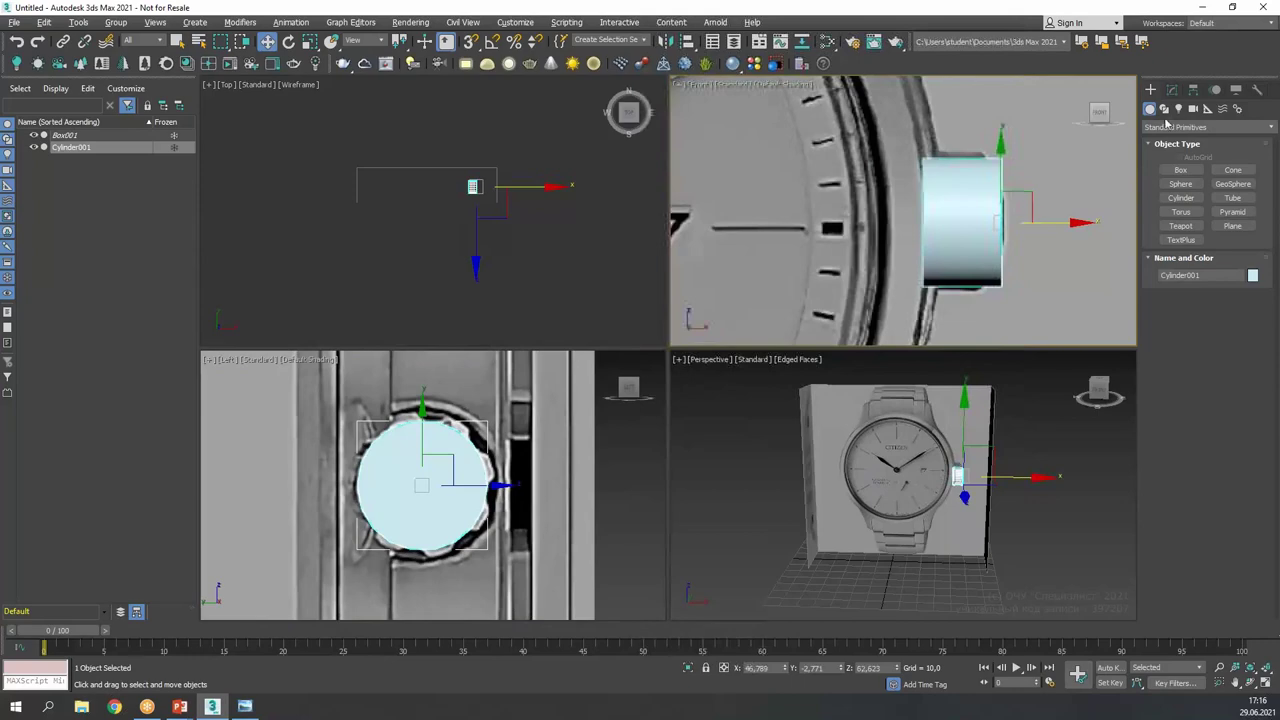
- Maximize the Perspective viewport on the cylinder and reduce its height segments to 1
left_click(1171, 89)
right_click(955, 469)
key("alt+w")
key("z")
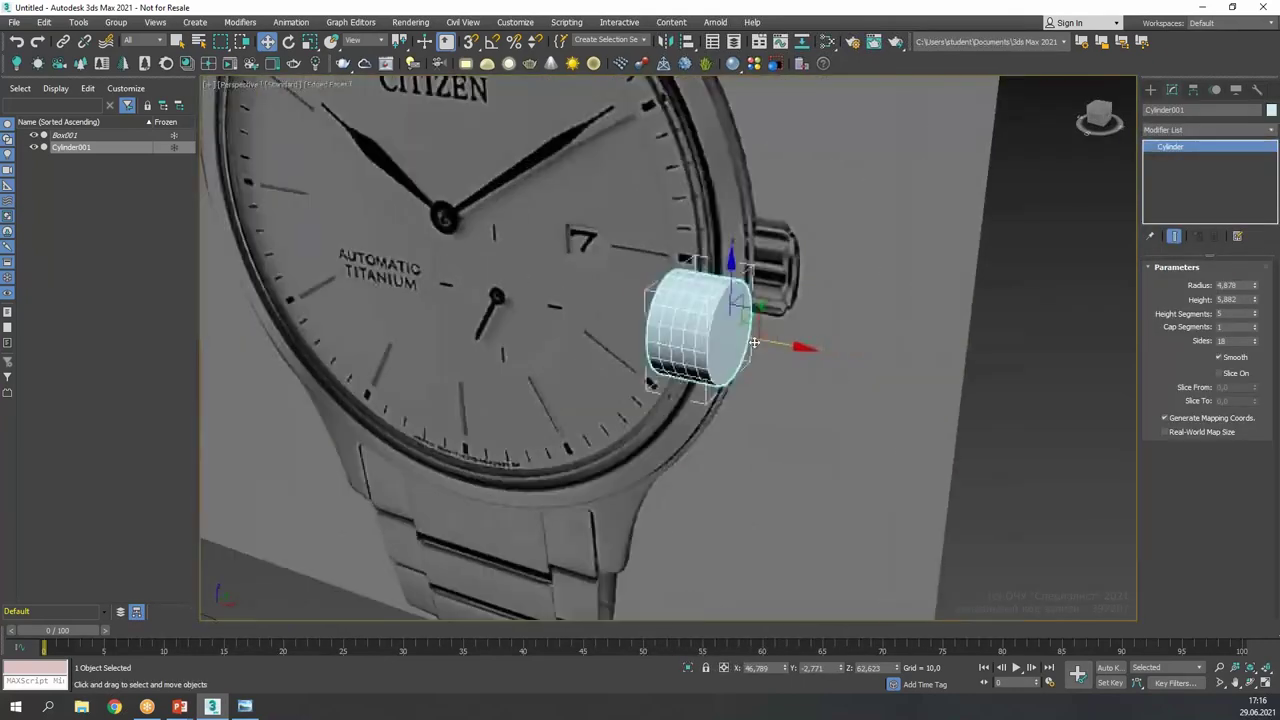
key("F4")
key("F4")
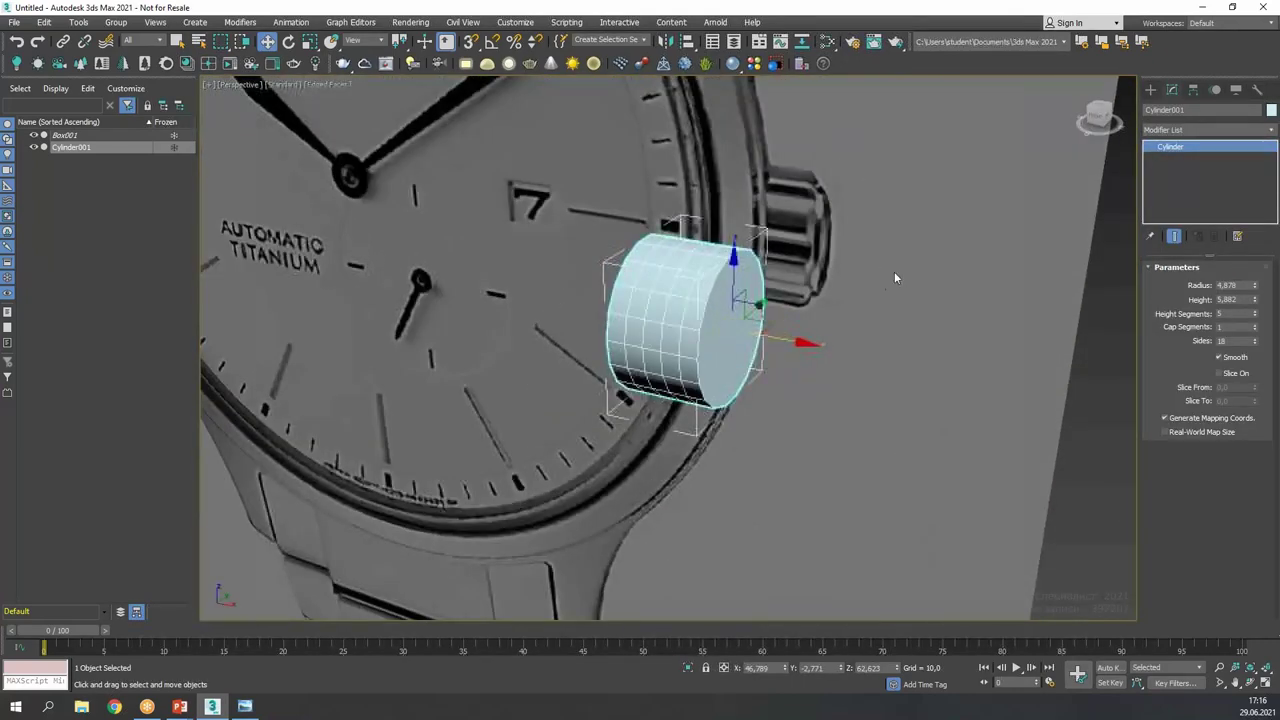
right_click(1255, 316)
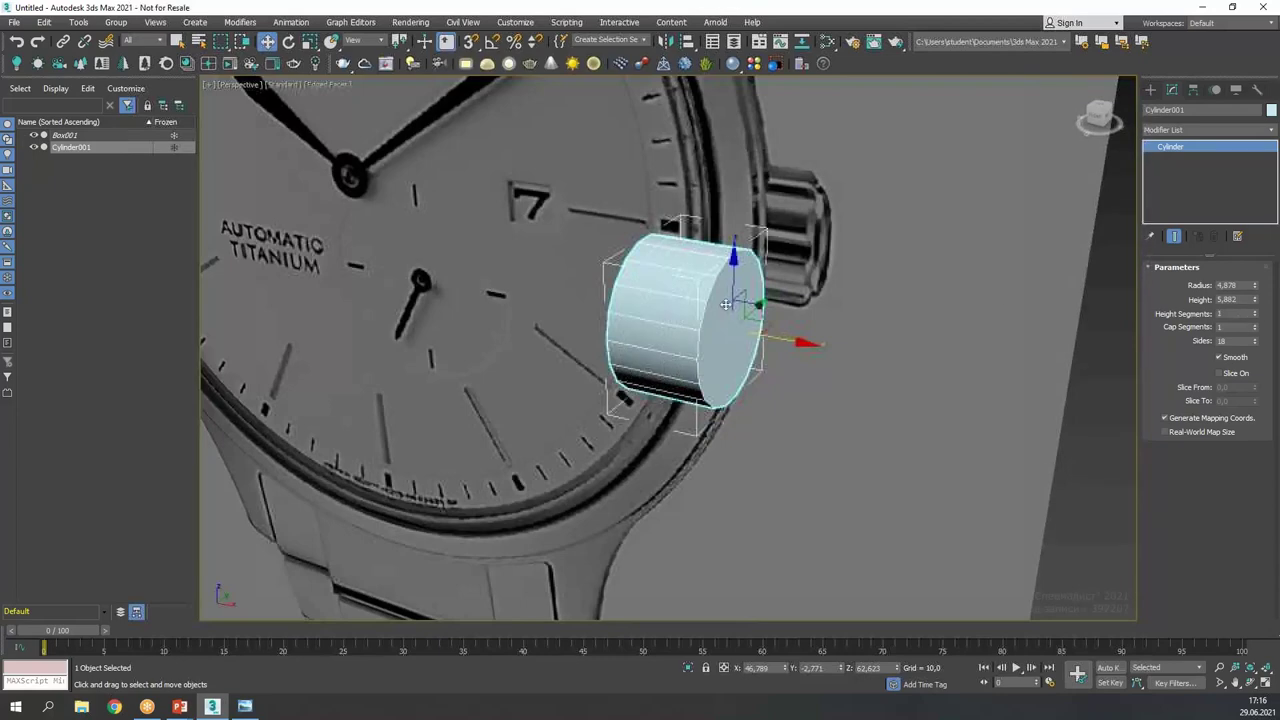
- Try 24 sides on the cylinder and settle on 20
double_click(1230, 341)
middle_click_drag(709, 351, 780, 337, "alt")
scroll(712, 311, "up", 3)
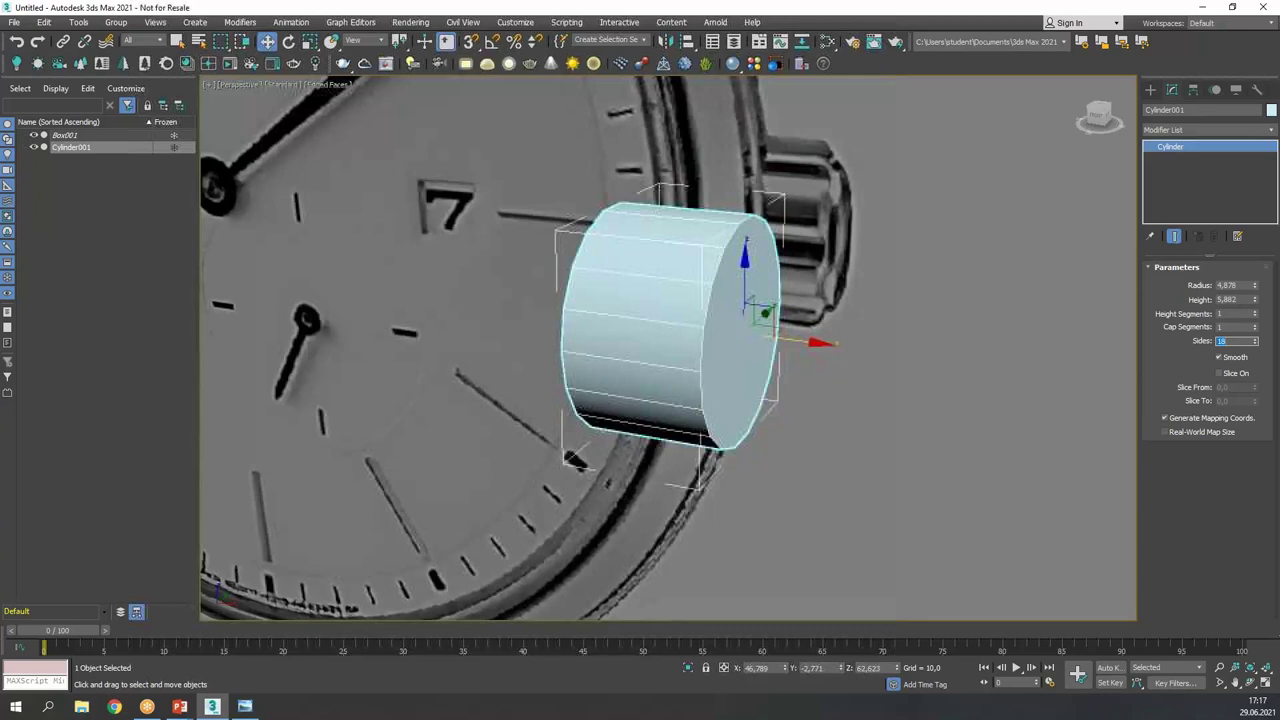
key("Return")
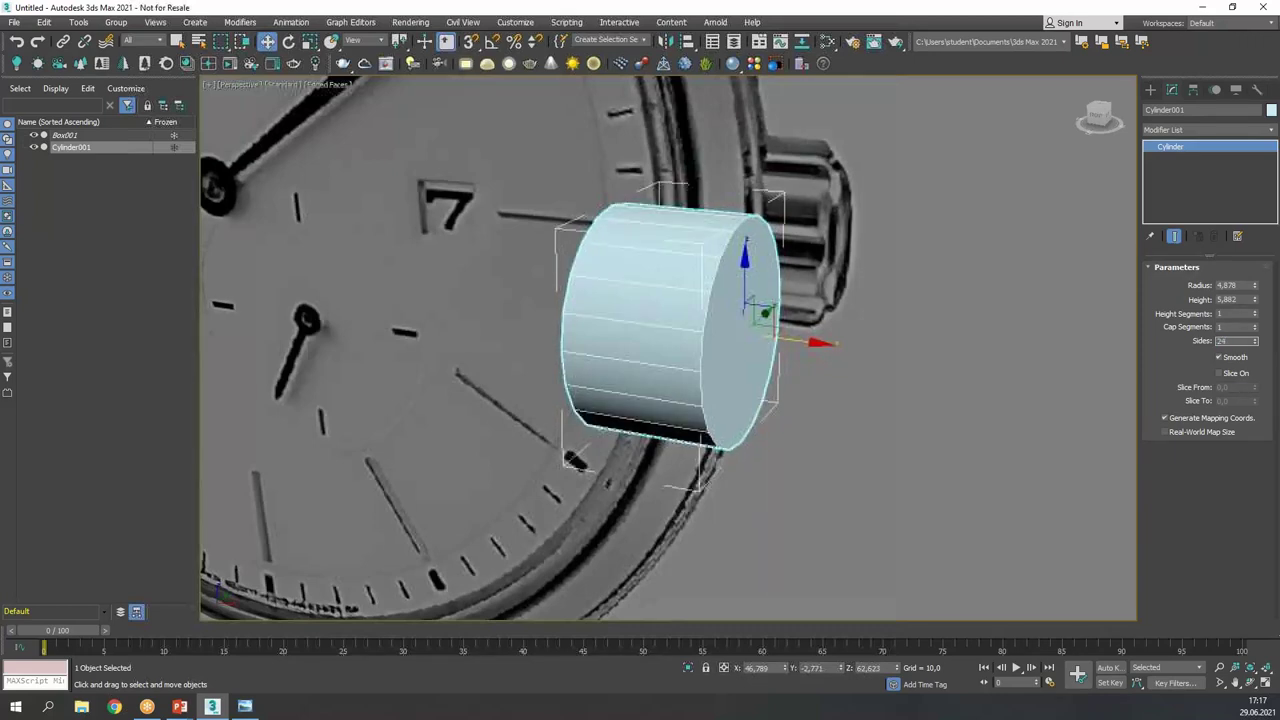
key("Return")
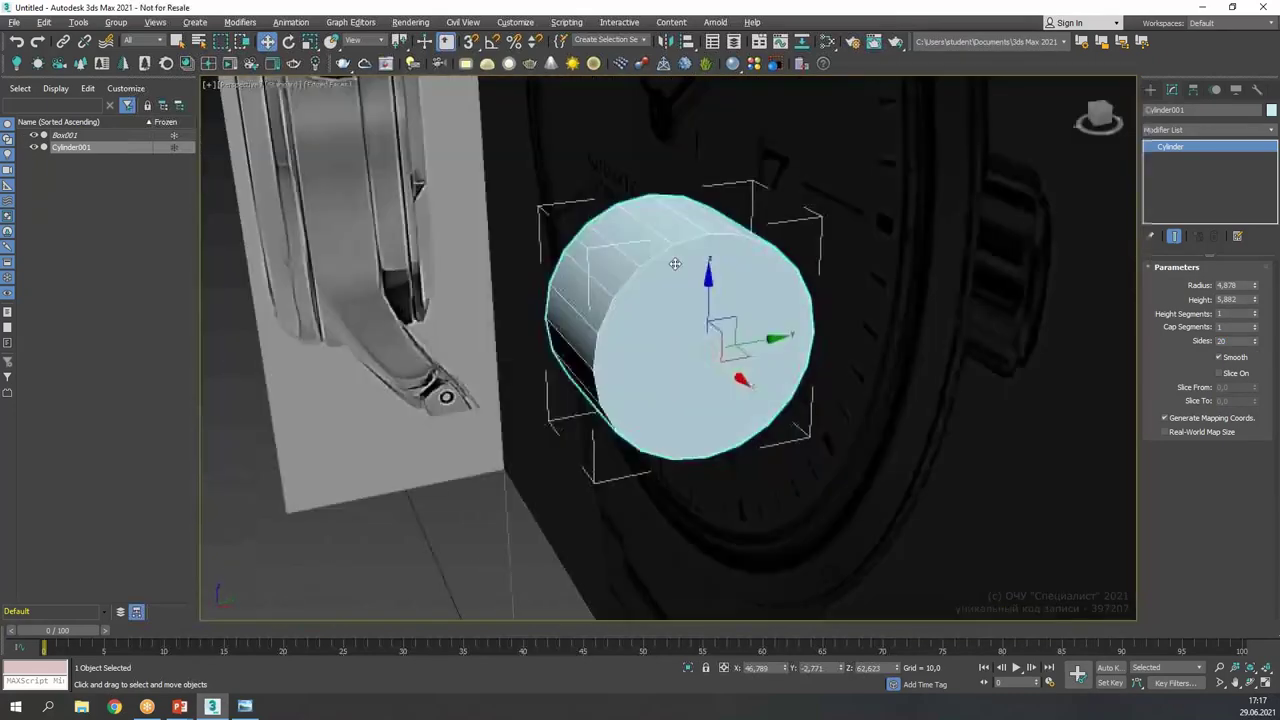
- Convert the crown cylinder to an Editable Poly
right_click(660, 274)
mouse_move(700, 422)
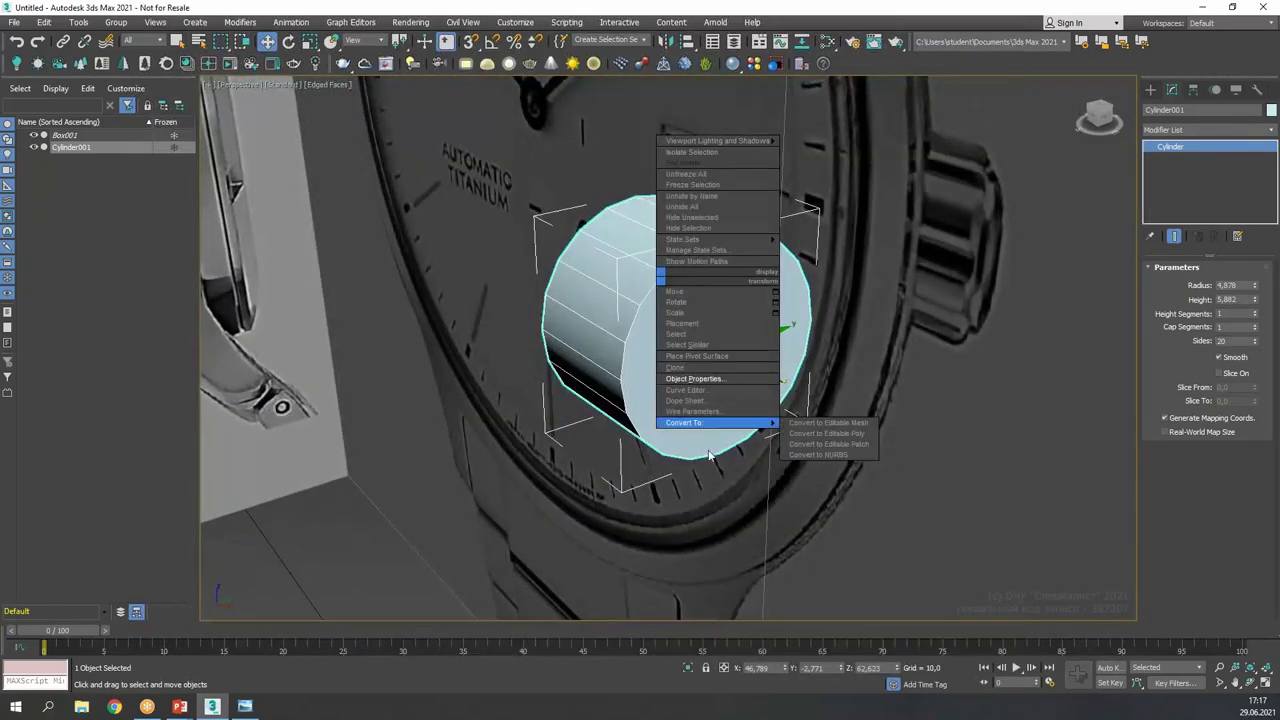
left_click(826, 433)
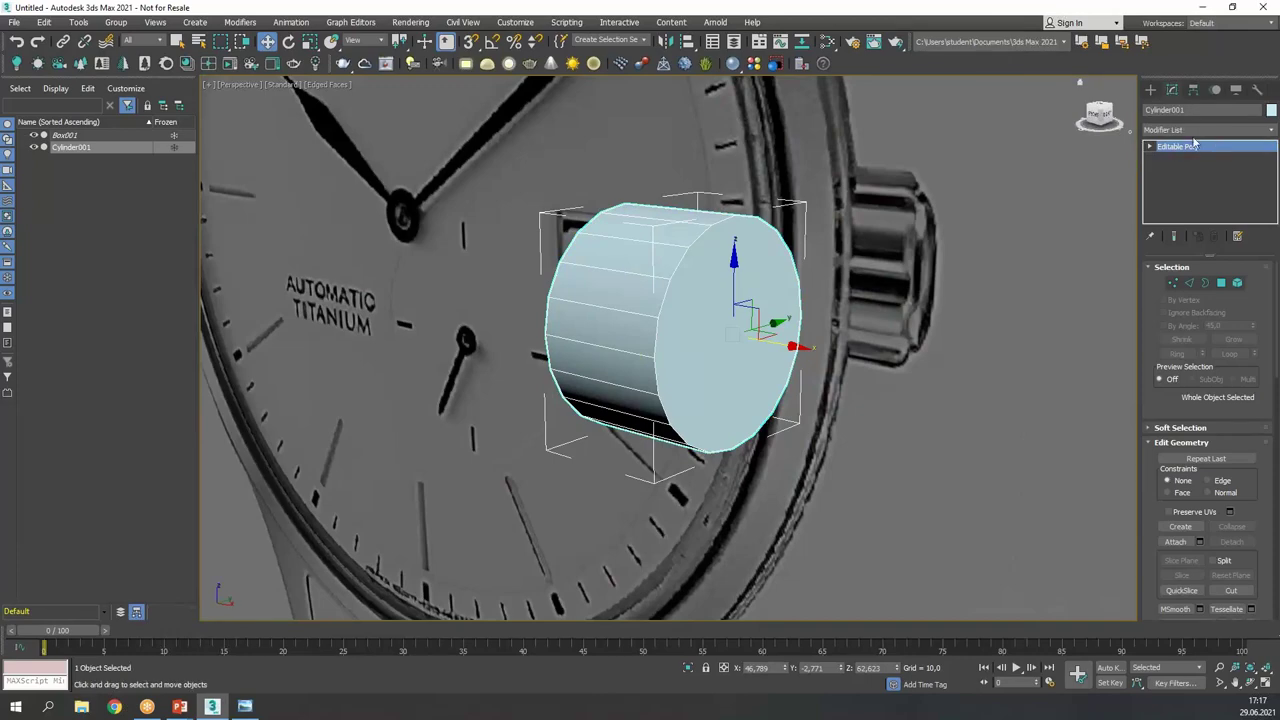
middle_click_drag(800, 349, 811, 355, "alt")
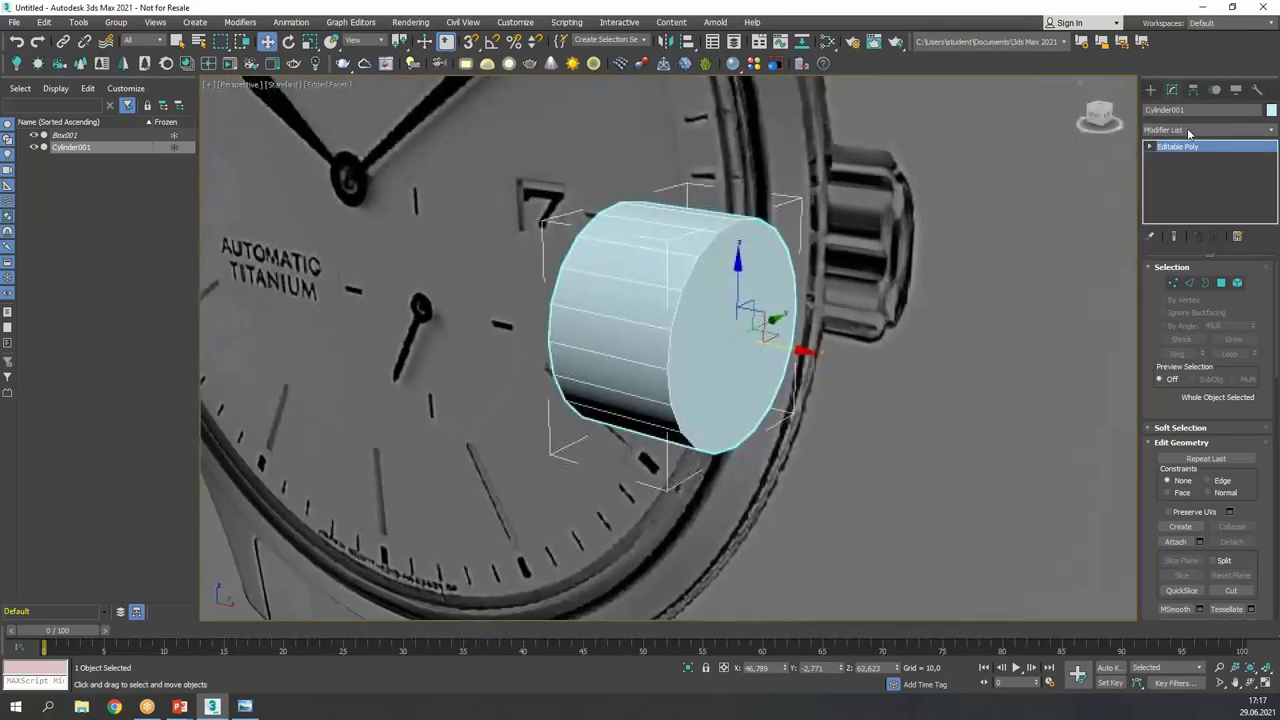
- Add an OpenSubdiv modifier to the crown cylinder and inspect the smoothed shape
left_click(1194, 131)
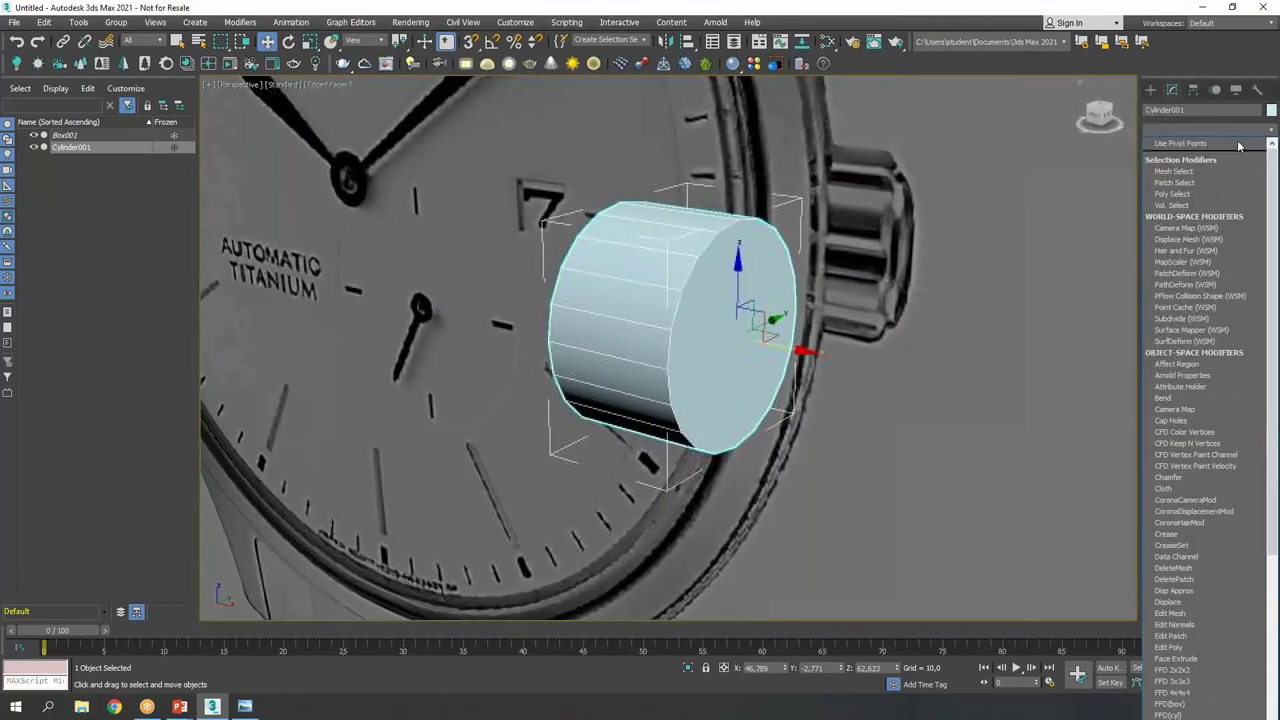
left_click_drag(1272, 216, 1274, 457)
left_click(1274, 457)
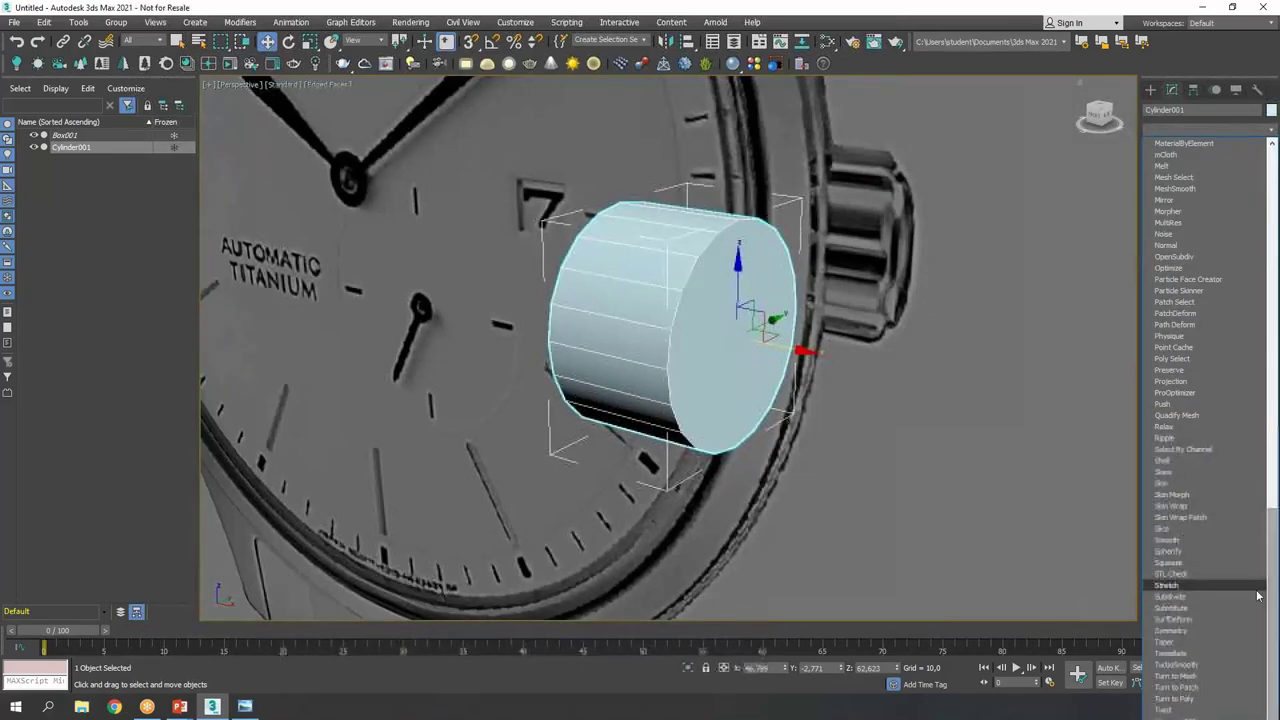
left_click(1190, 256)
mouse_move(830, 346)
middle_mouse_down("alt")
mouse_move(647, 350)
mouse_move(837, 352)
middle_mouse_up("alt")
scroll(740, 314, "up", 2)
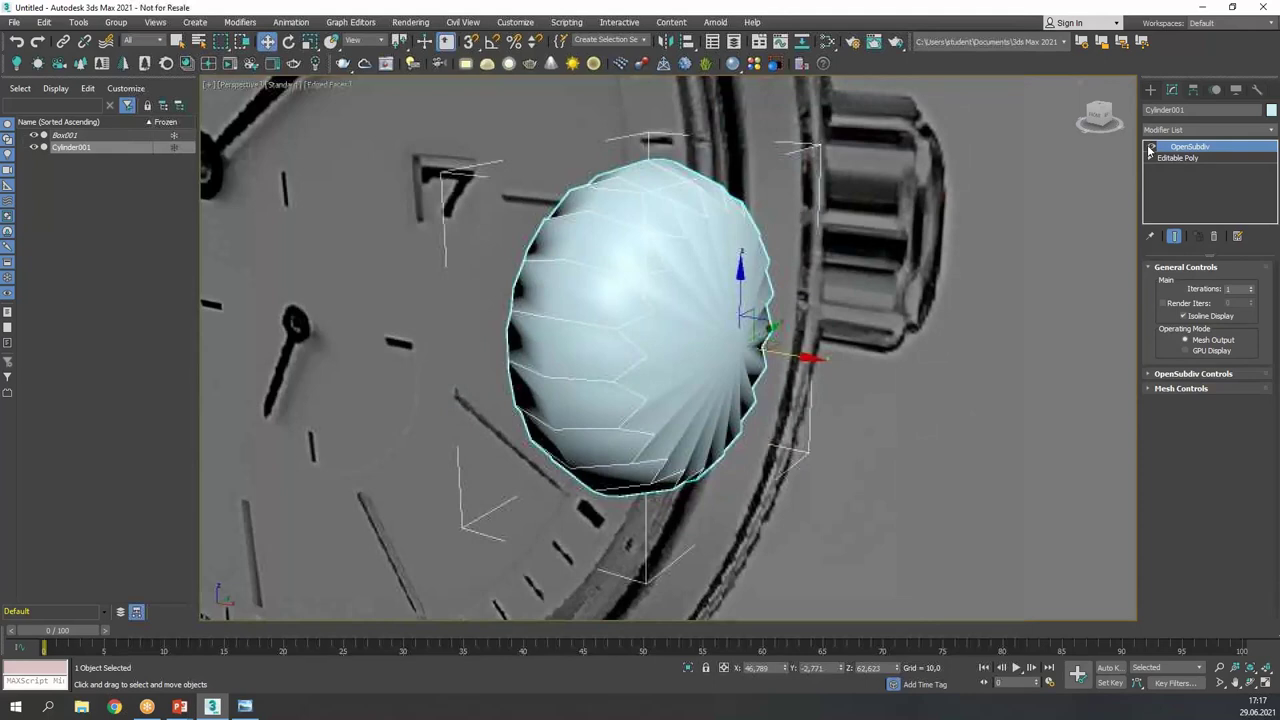
- Compare the crown cylinder with and without the OpenSubdiv smoothing against the crown in the reference image
left_click(1150, 148)
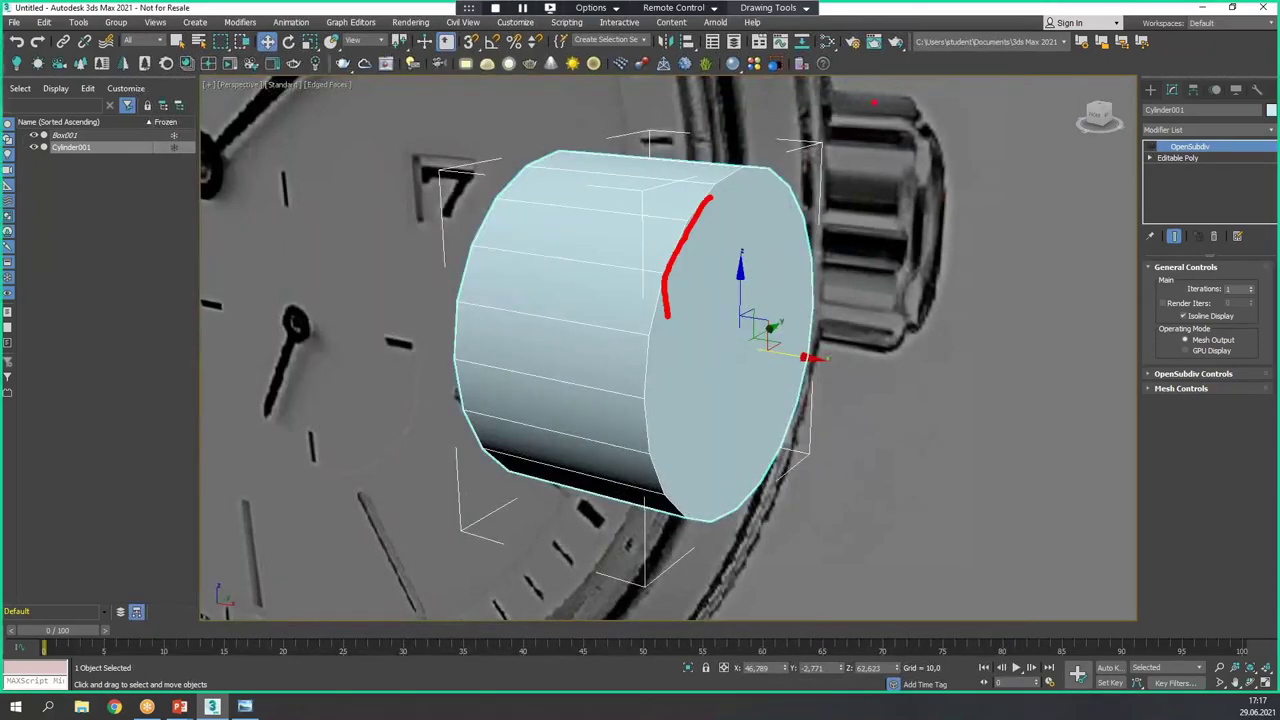
left_click_drag(891, 104, 895, 307)
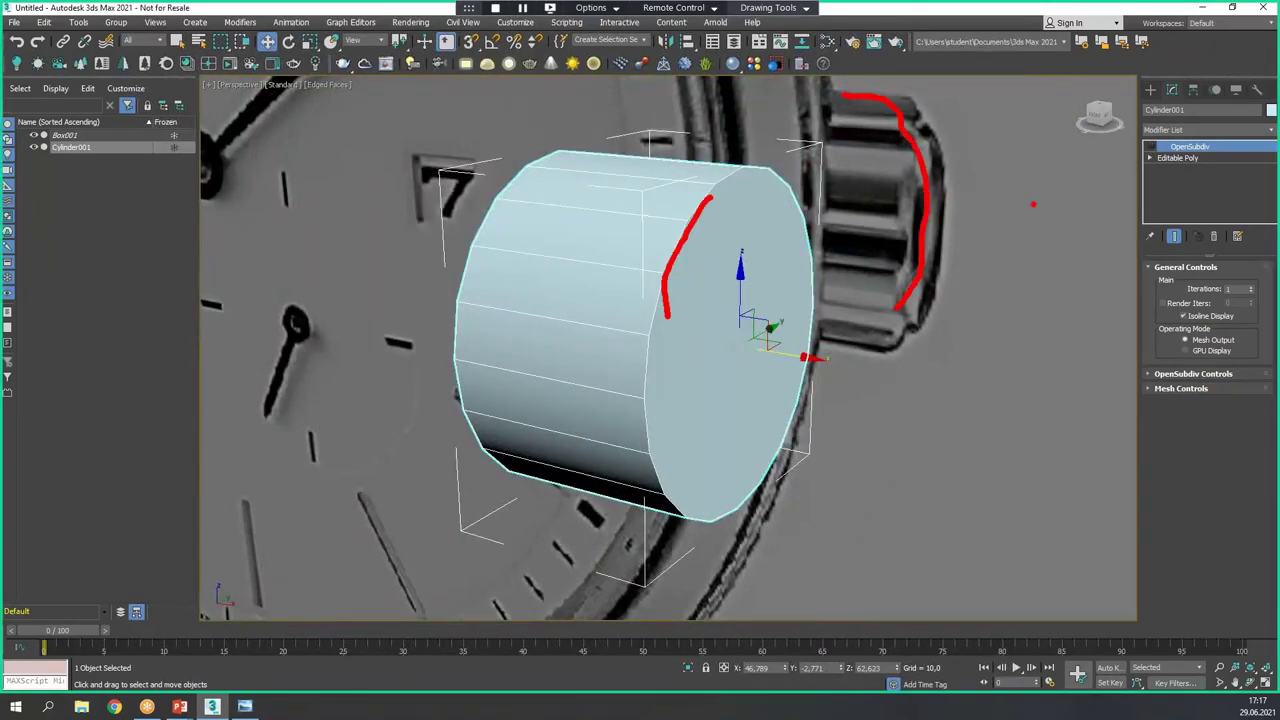
left_click(1150, 148)
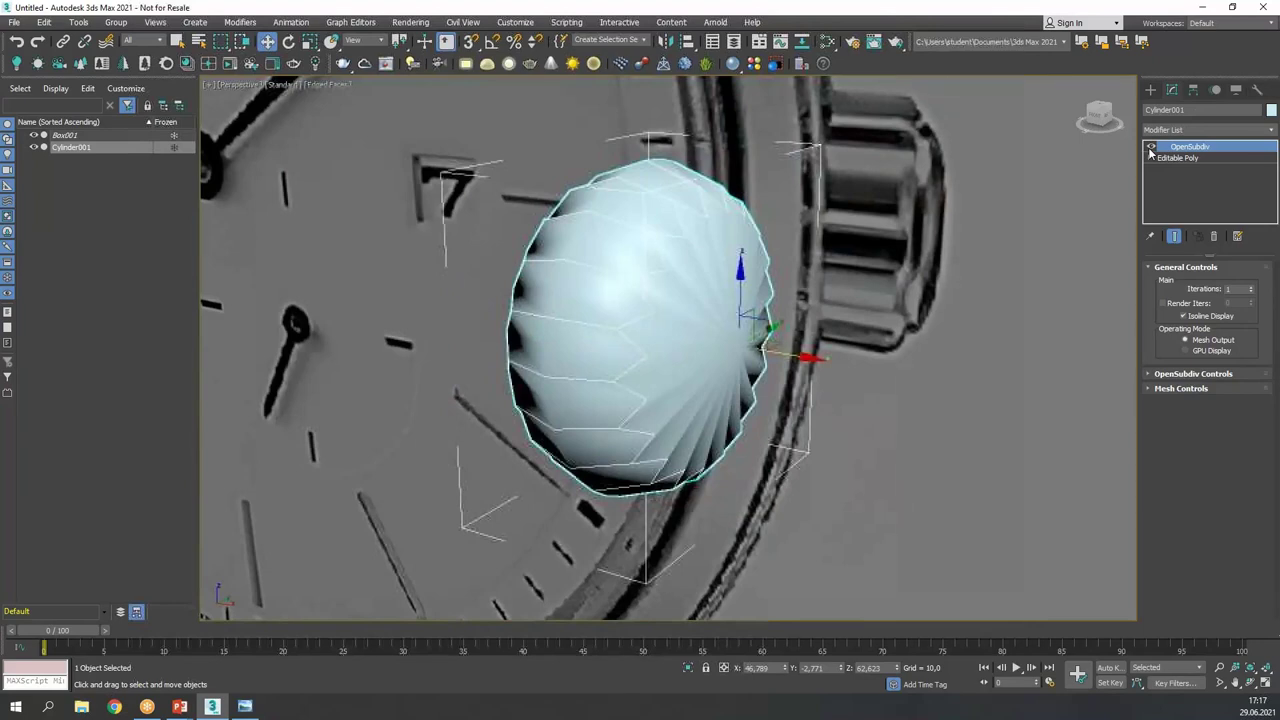
left_click(1150, 148)
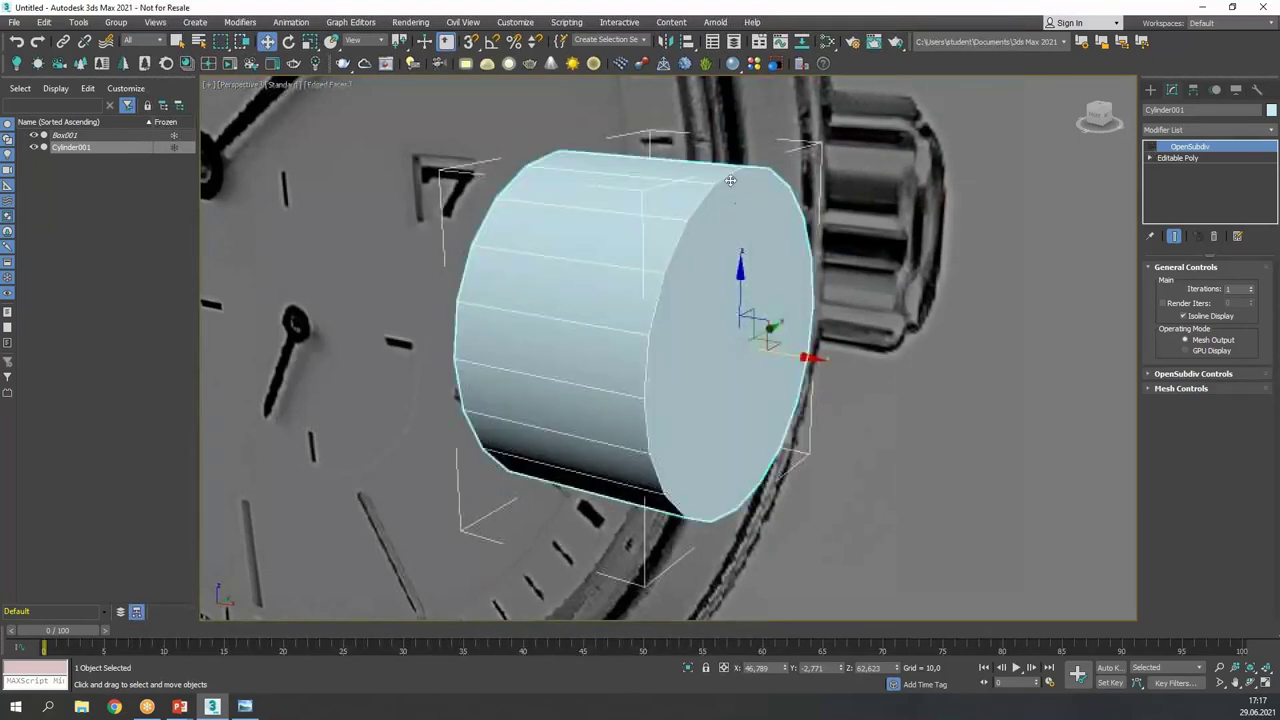
left_click(1150, 147)
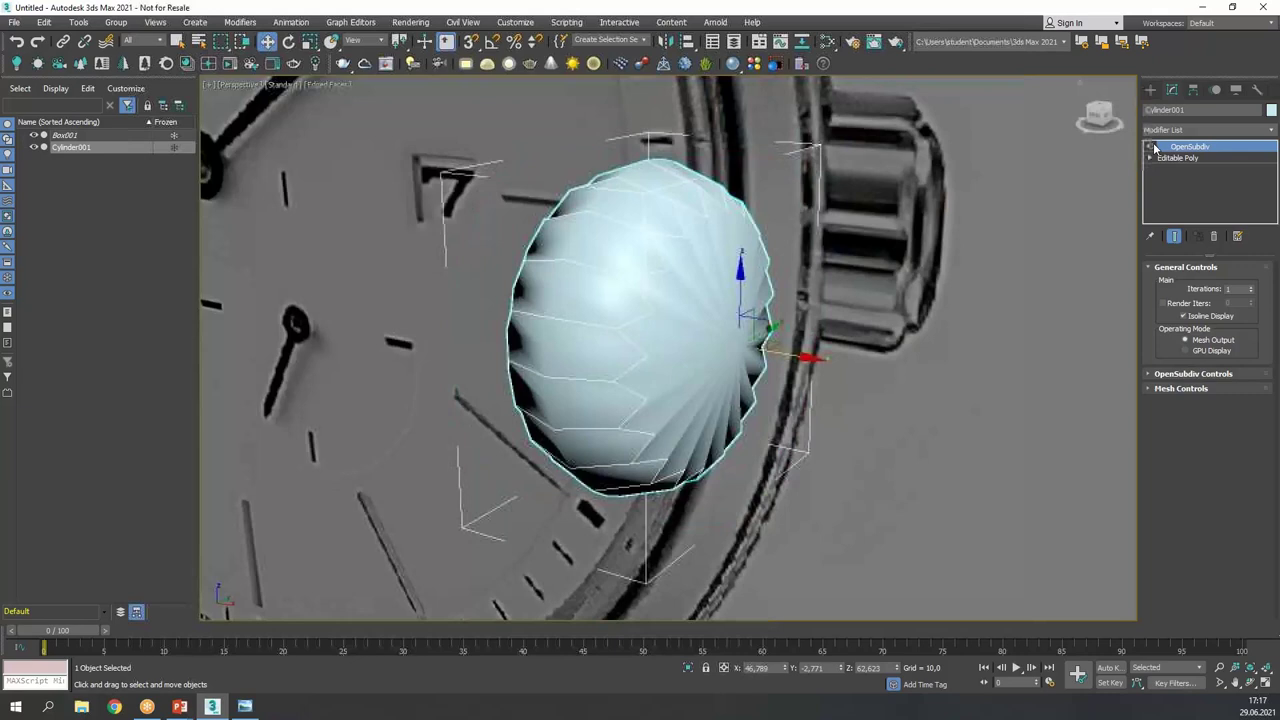
left_click(1150, 147)
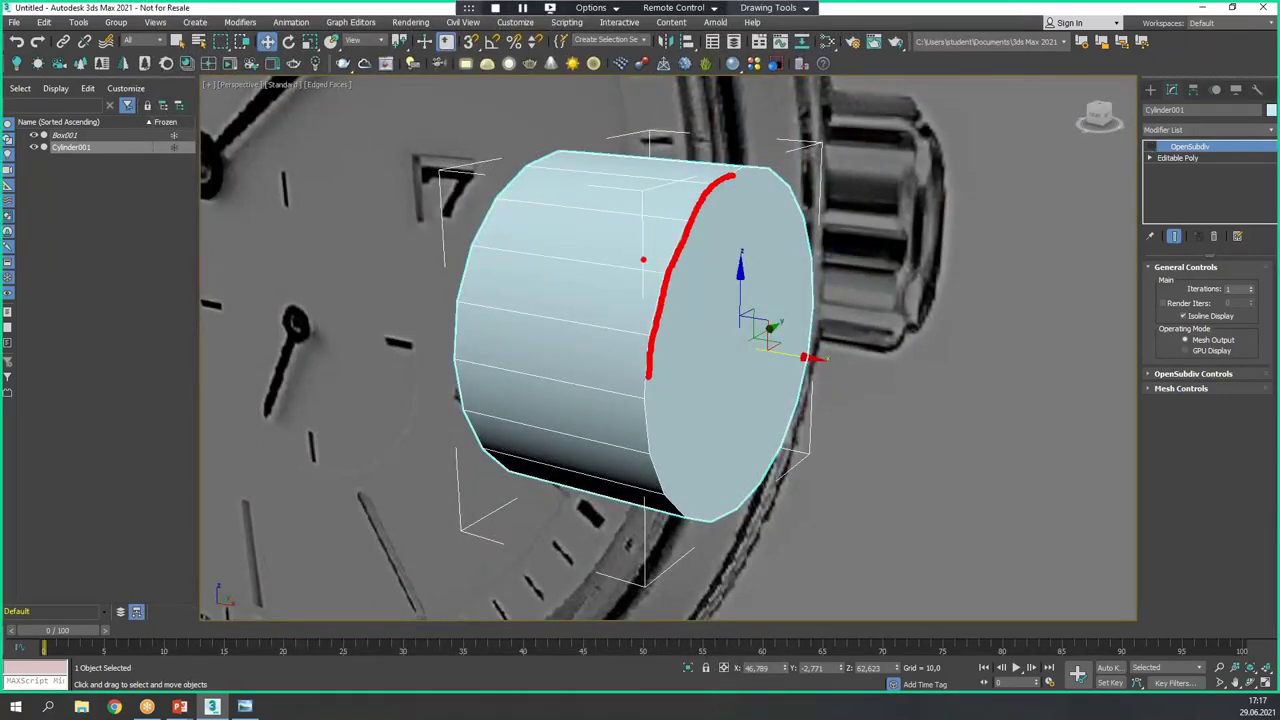
mouse_move(576, 223)
left_mouse_down()
mouse_move(716, 334)
mouse_move(720, 392)
left_mouse_up()
mouse_move(717, 366)
left_mouse_down()
mouse_move(668, 272)
mouse_move(584, 247)
left_mouse_up()
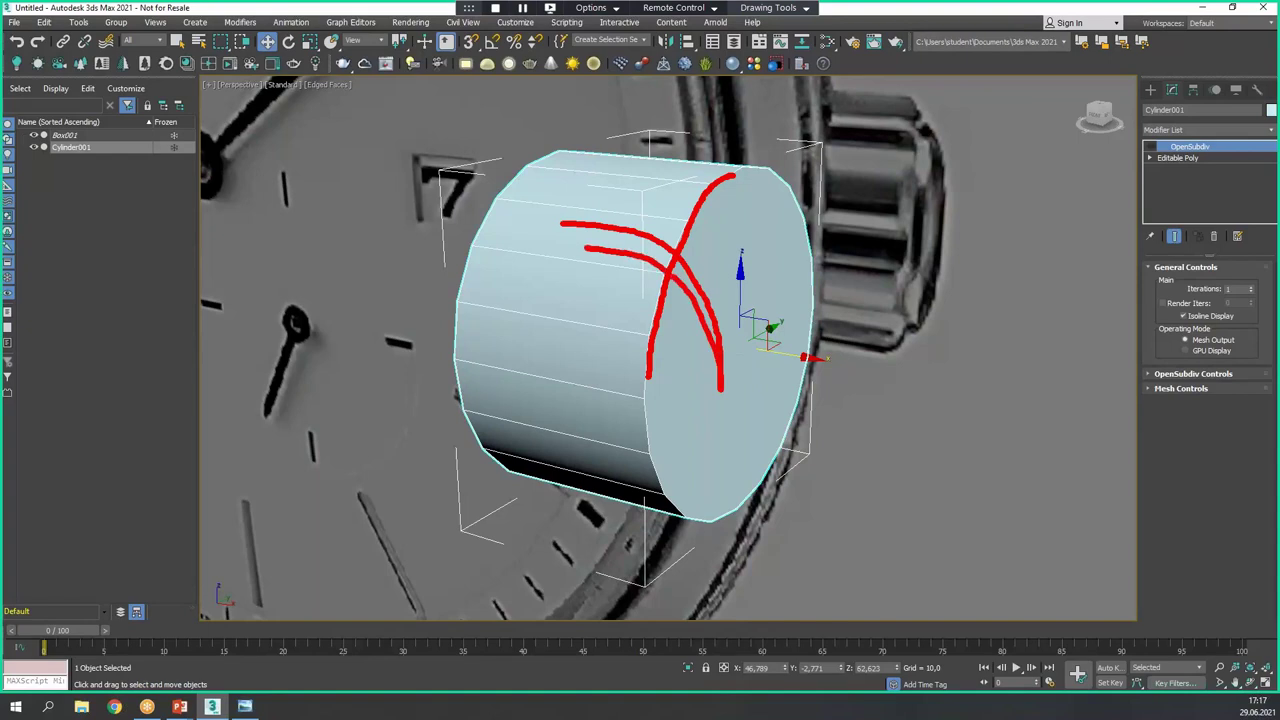
- Inset the outer end cap of the crown's Editable Poly slightly by scaling a copy of the polygon inward
left_click(1177, 158)
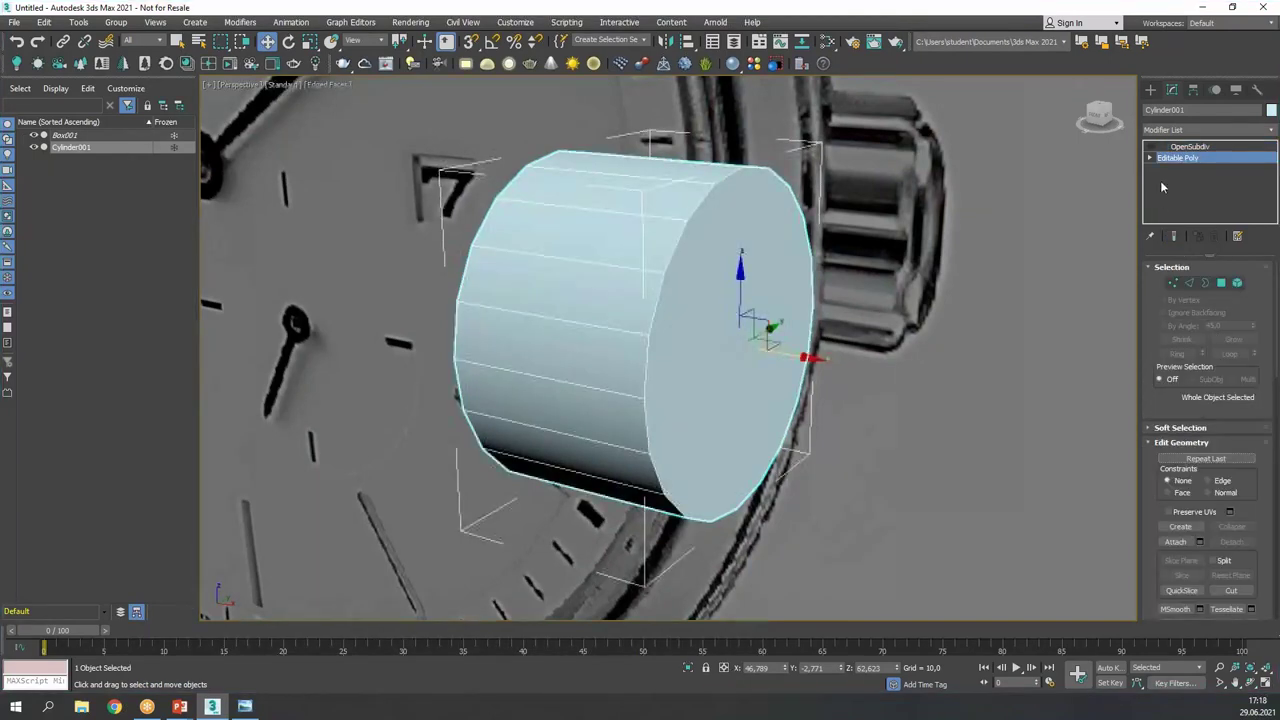
left_click(1150, 158)
left_click(1197, 204)
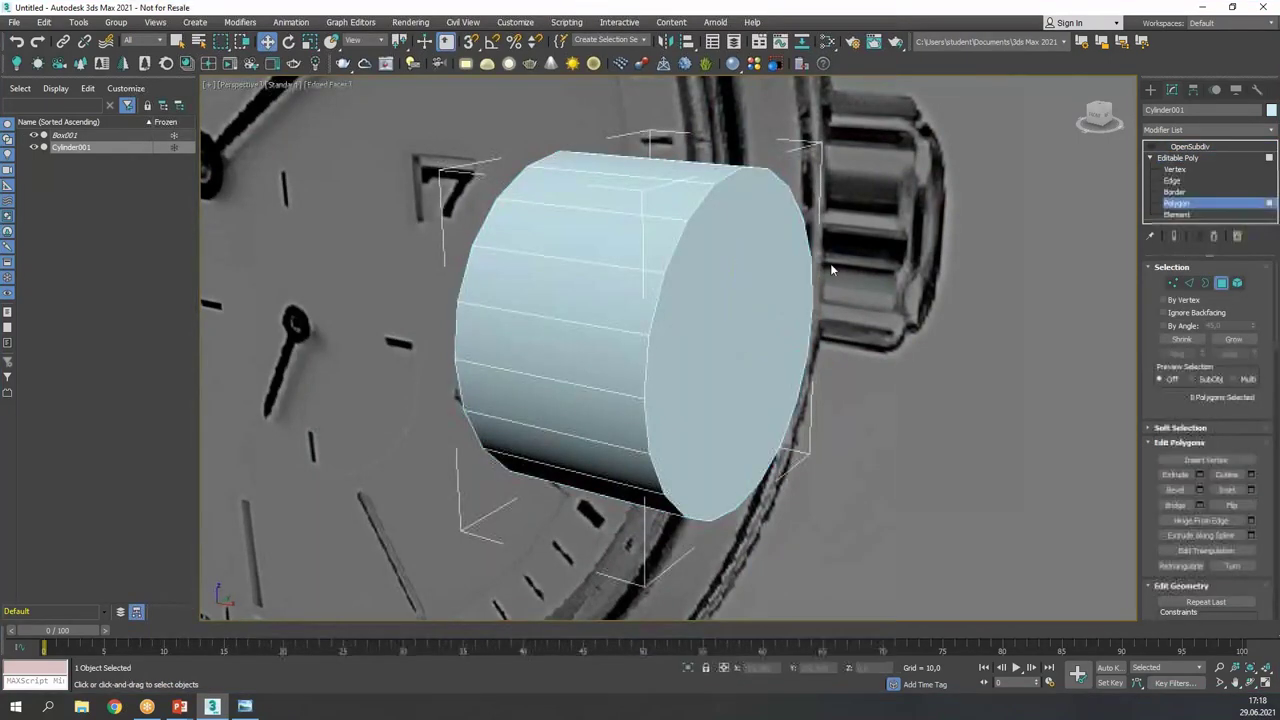
left_click(785, 280)
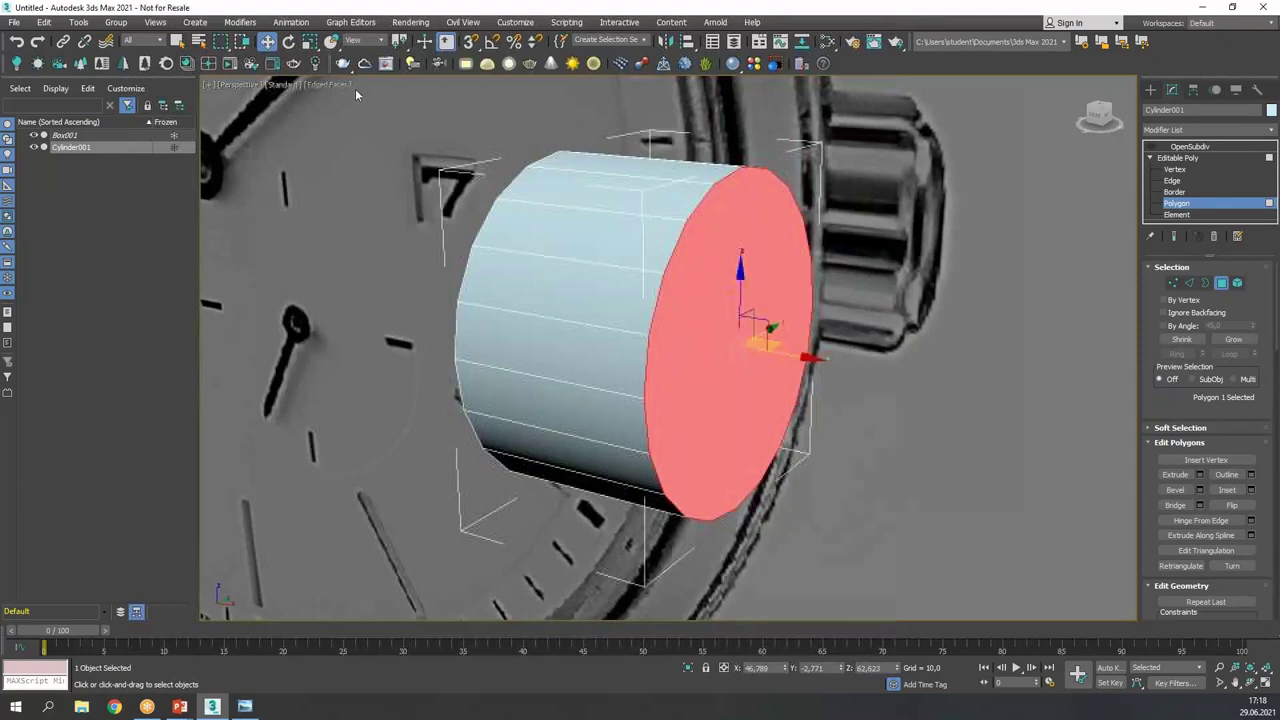
left_click(311, 42)
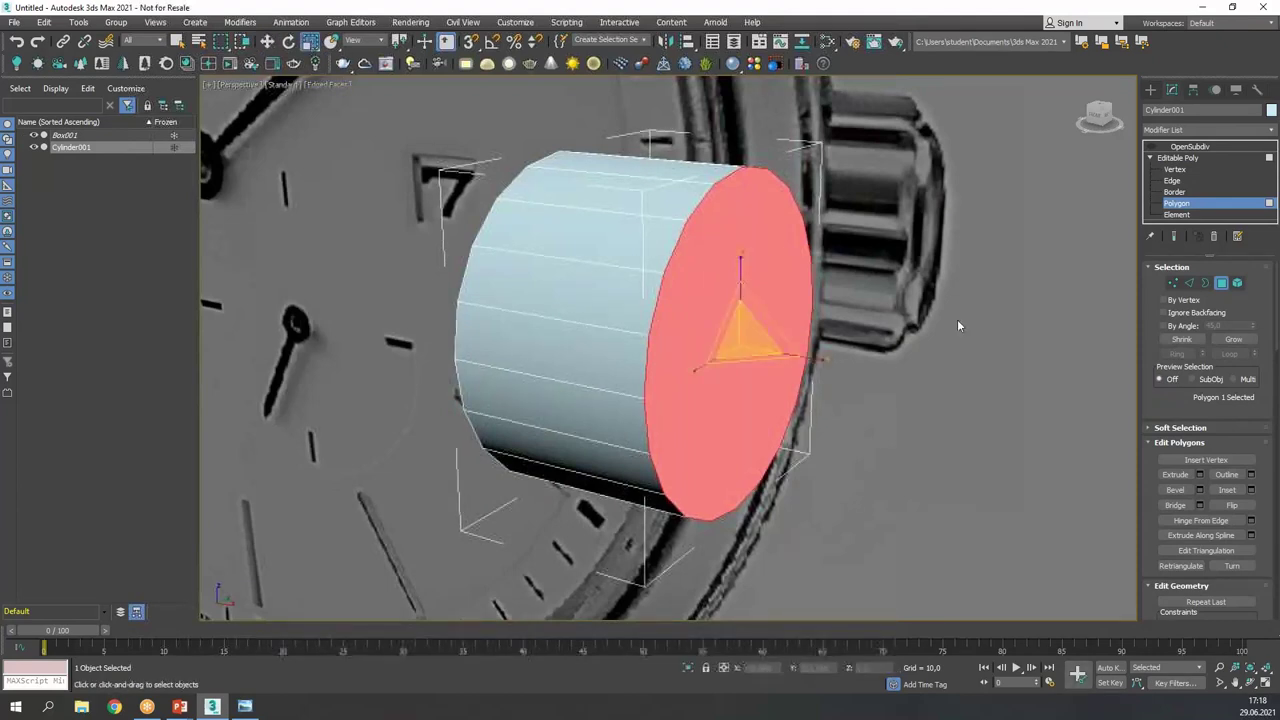
middle_click_drag(755, 347, 725, 334, "alt")
mouse_move(736, 339)
left_mouse_down()
mouse_move(738, 372)
mouse_move(740, 338)
mouse_move(743, 352)
left_mouse_up()
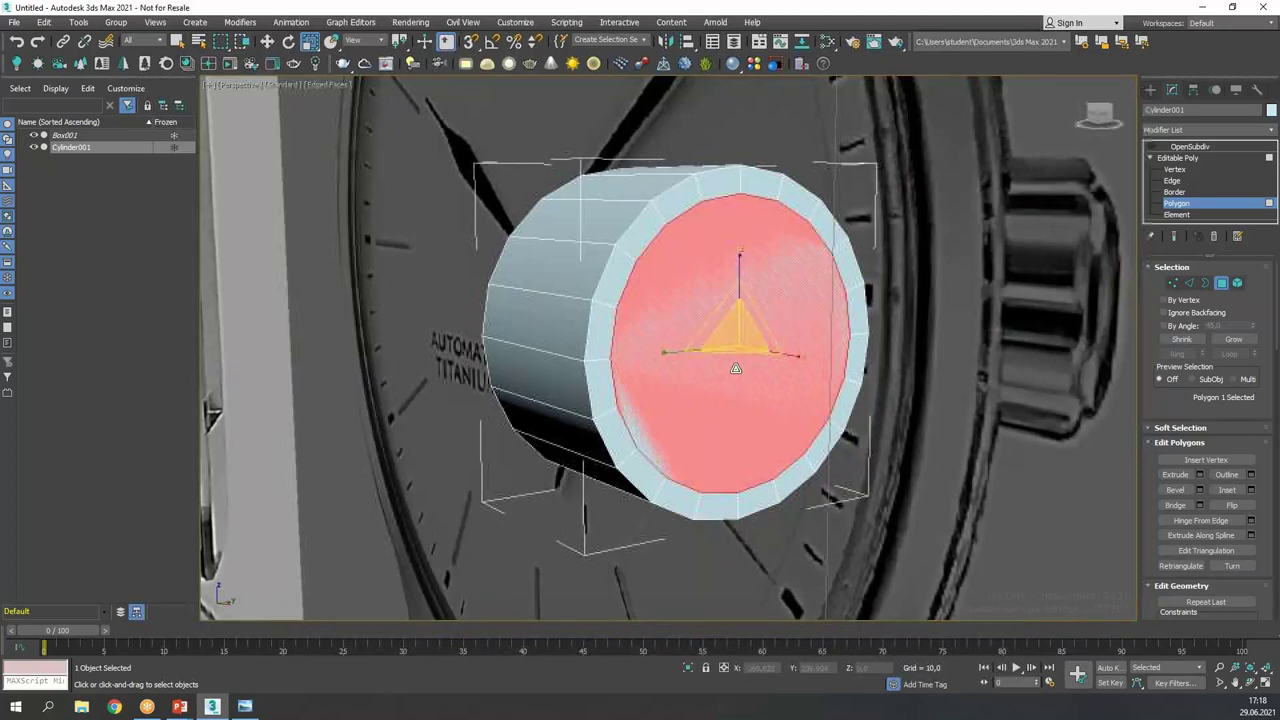
middle_click_drag(736, 369, 768, 386, "alt")
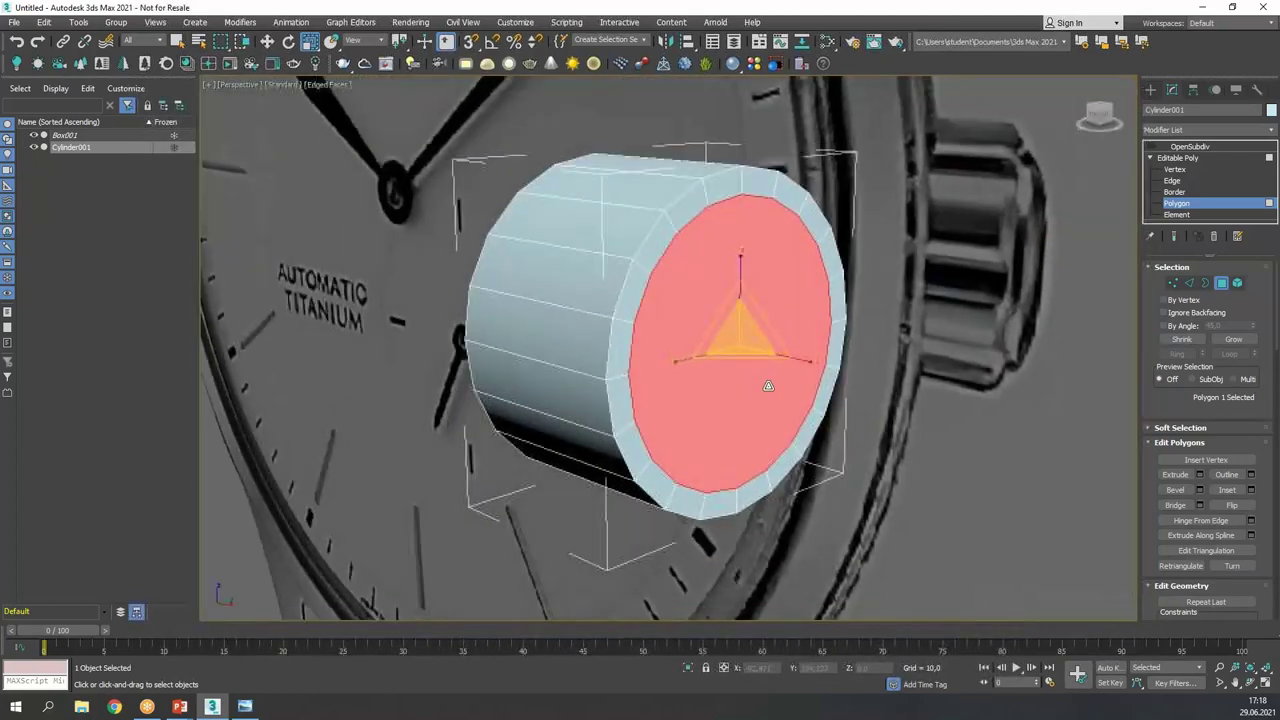
left_click(1250, 489)
mouse_move(678, 375)
left_mouse_down()
mouse_move(678, 398)
mouse_move(678, 372)
left_mouse_up()
left_click(714, 394)
middle_click_drag(788, 352, 797, 359, "alt")
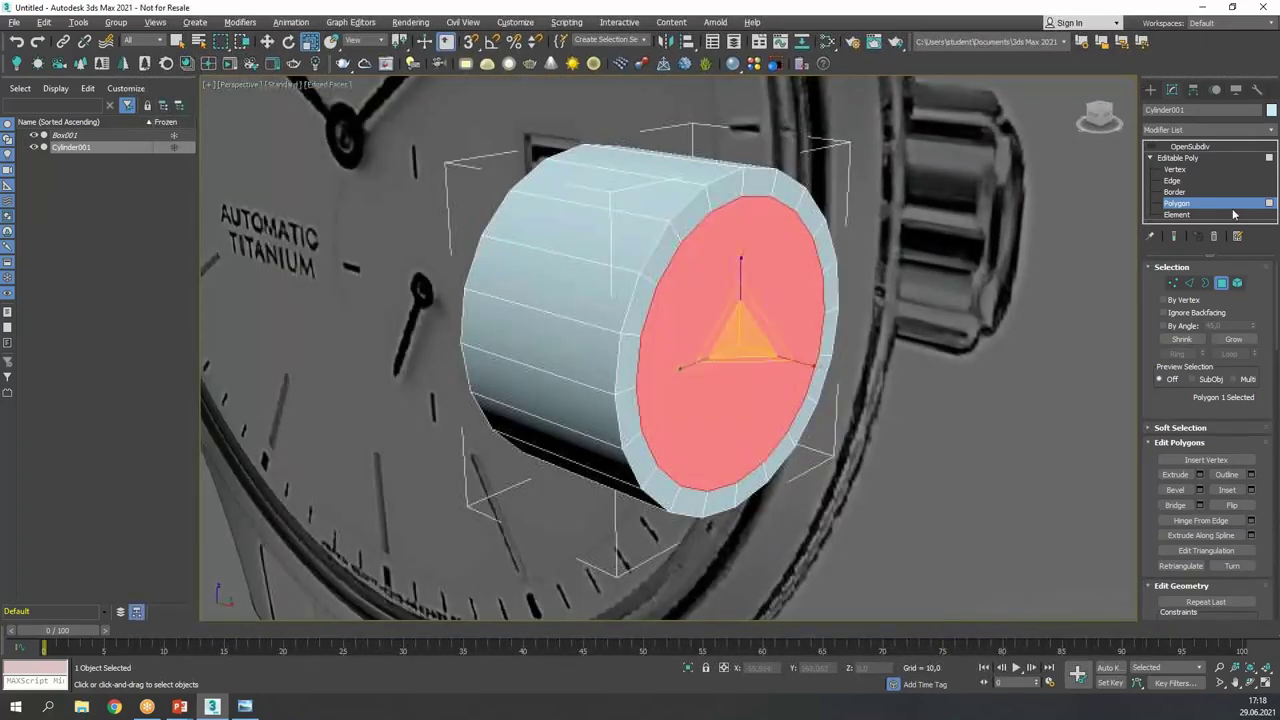
- Preview the smoothed crown, and inset its opposite end cap slightly by scaling a copy of the polygon inward
left_click(1192, 204)
left_click(1190, 146)
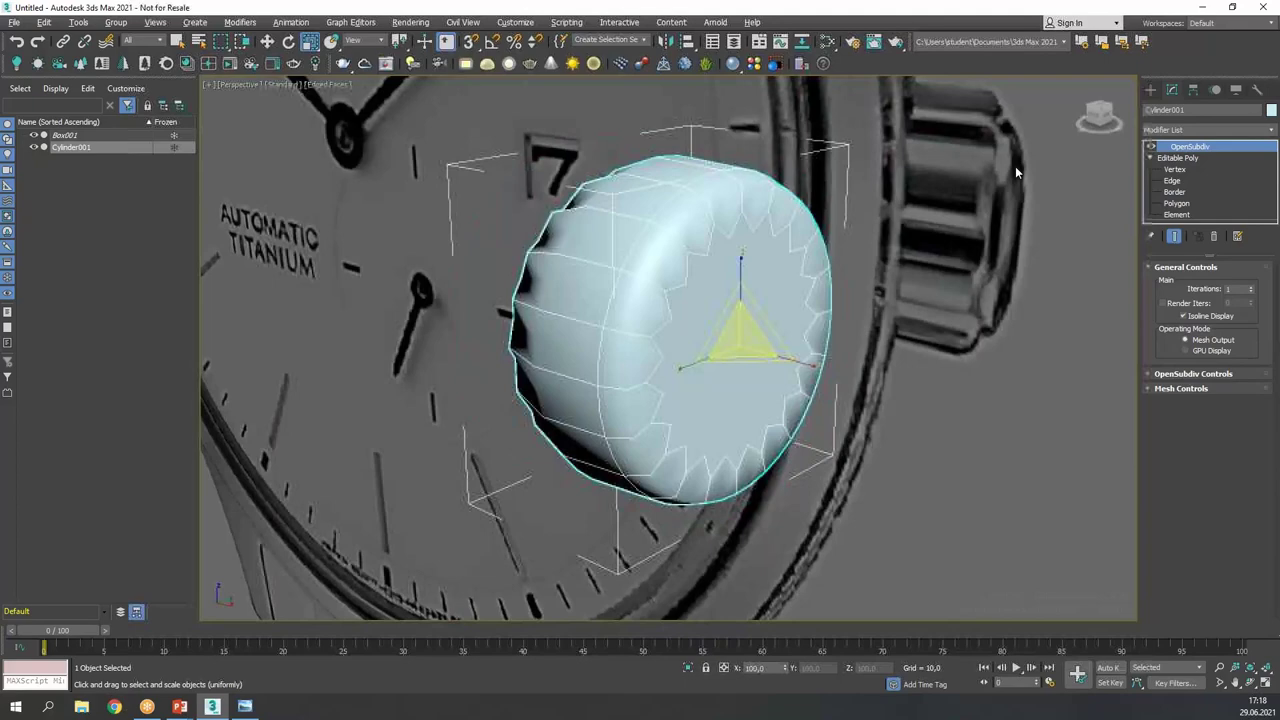
left_click(1186, 204)
middle_click_drag(623, 237, 687, 232, "alt")
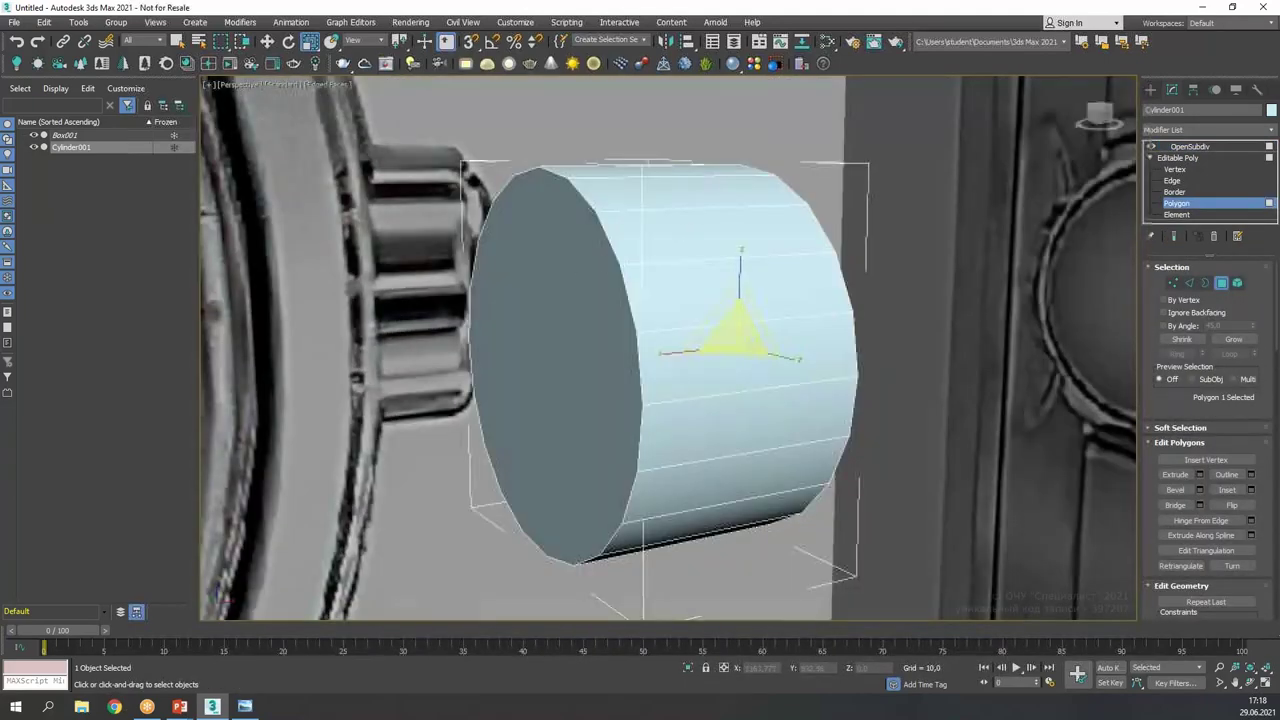
left_click(540, 345)
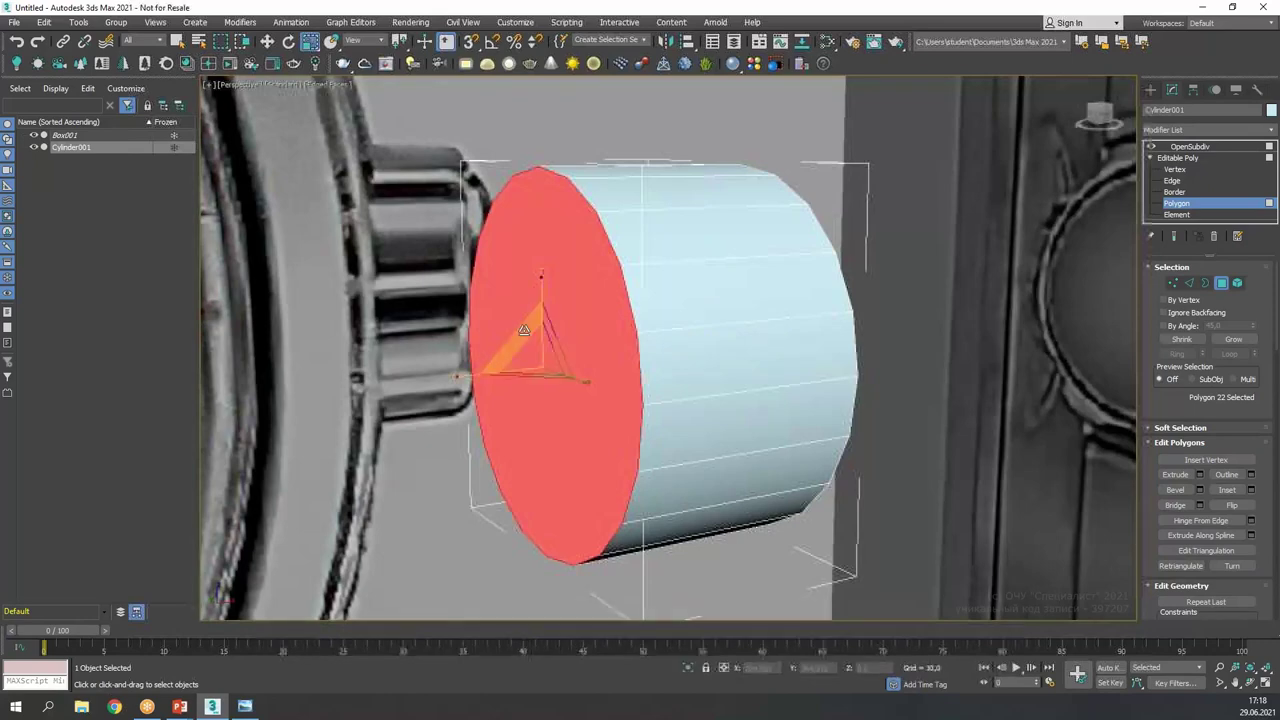
left_click_drag(537, 346, 540, 361, "shift")
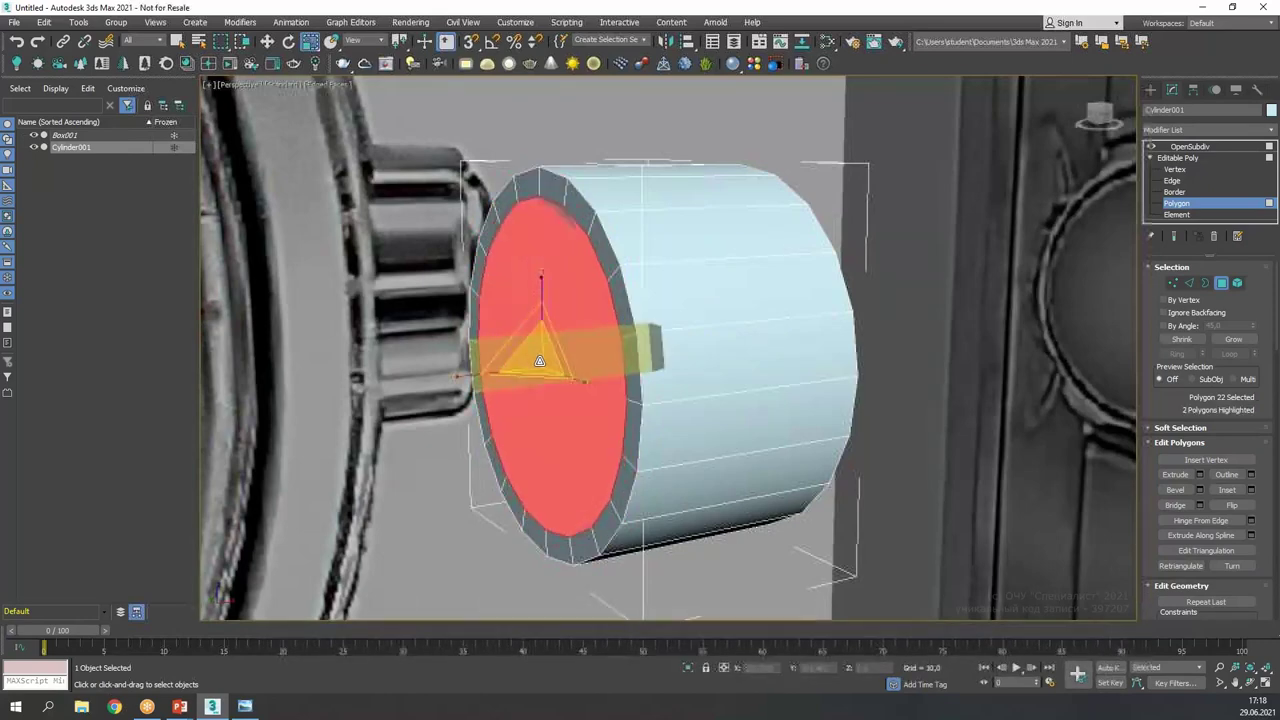
- Set the crown's OpenSubdiv iterations to 3 and inspect the smoothed shape
left_click(1176, 204)
left_click(1186, 145)
middle_click_drag(1045, 206, 1110, 220, "alt")
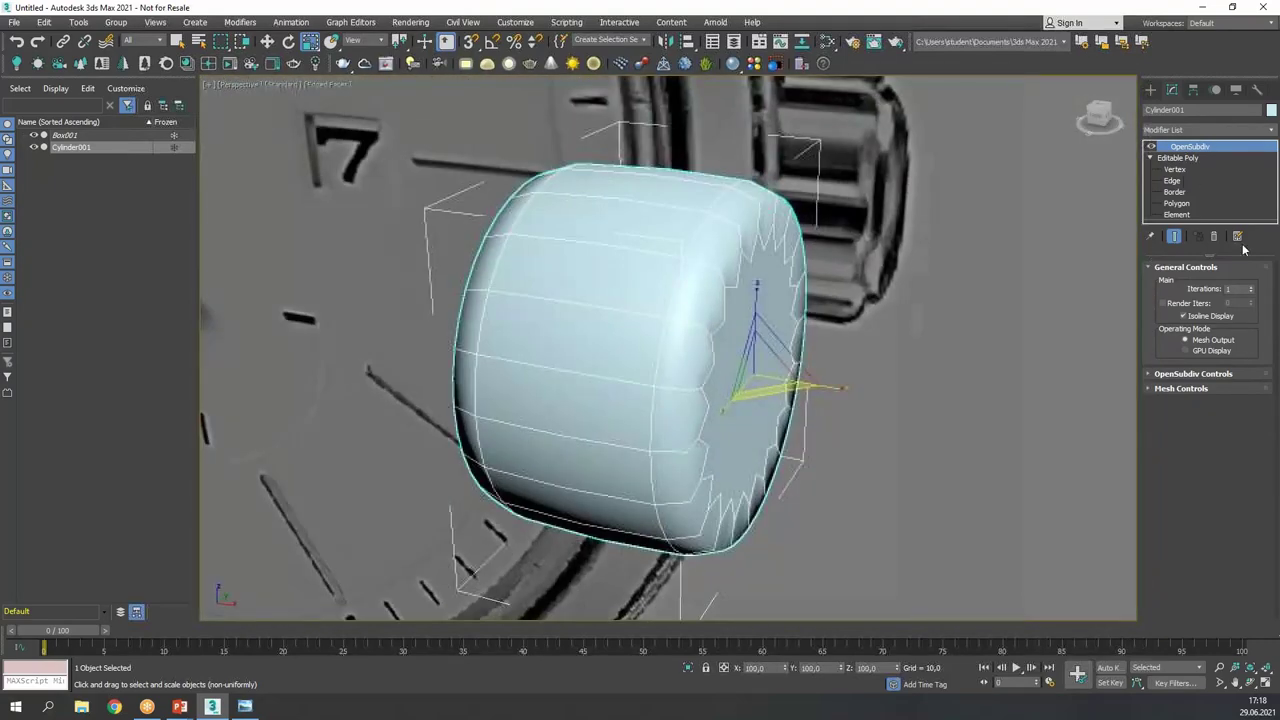
left_click(1252, 288)
left_click(1252, 288)
middle_click_drag(1056, 313, 858, 318, "alt")
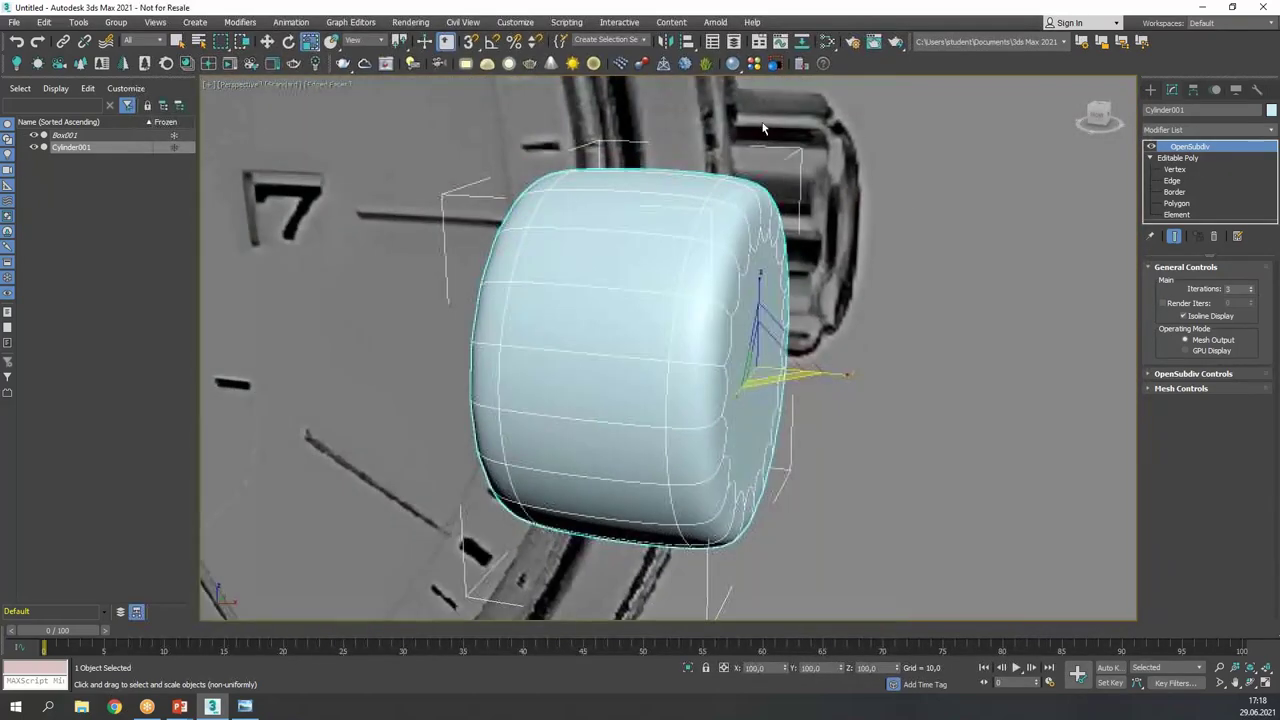
left_click_drag(749, 244, 830, 248)
left_click_drag(764, 318, 834, 313)
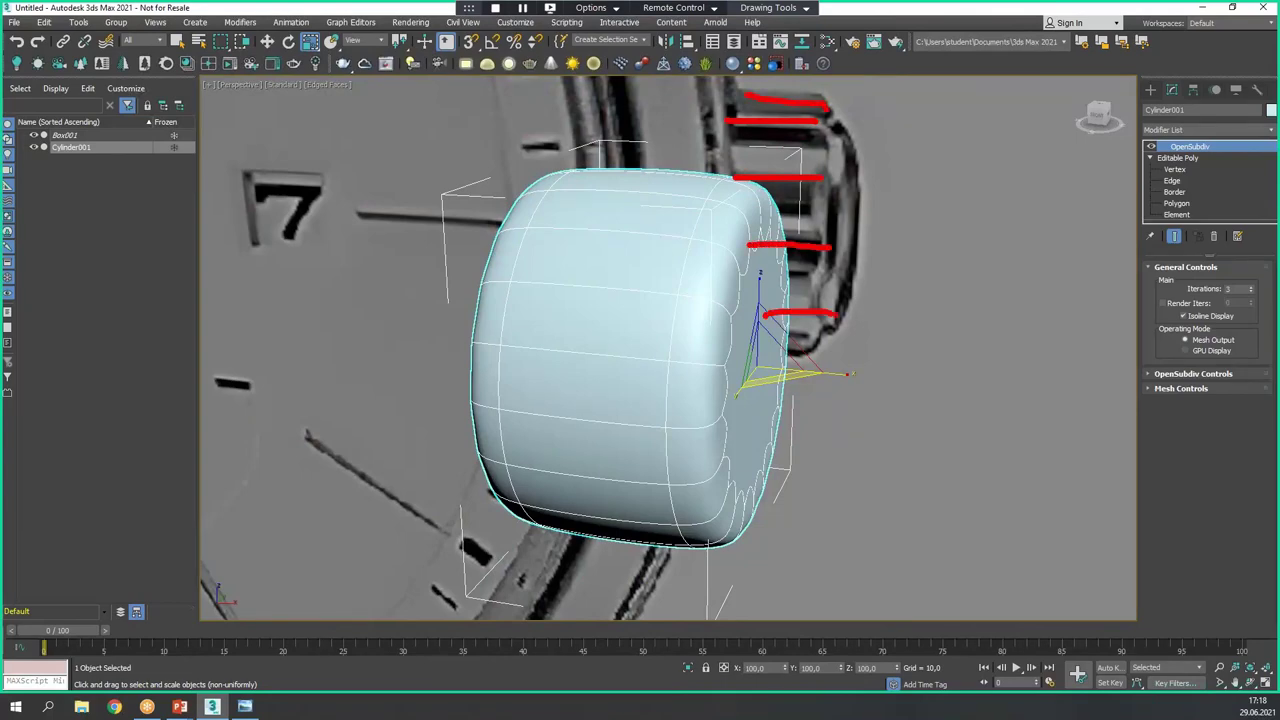
key("Escape")
- Connect the 20 lengthwise side edges of the crown with a new edge loop and move it about 2.1 units toward the outer cap
left_click(1178, 204)
mouse_move(680, 390)
middle_mouse_down("alt")
mouse_move(631, 389)
mouse_move(684, 388)
middle_mouse_up("alt")
left_click_drag(820, 95, 810, 380)
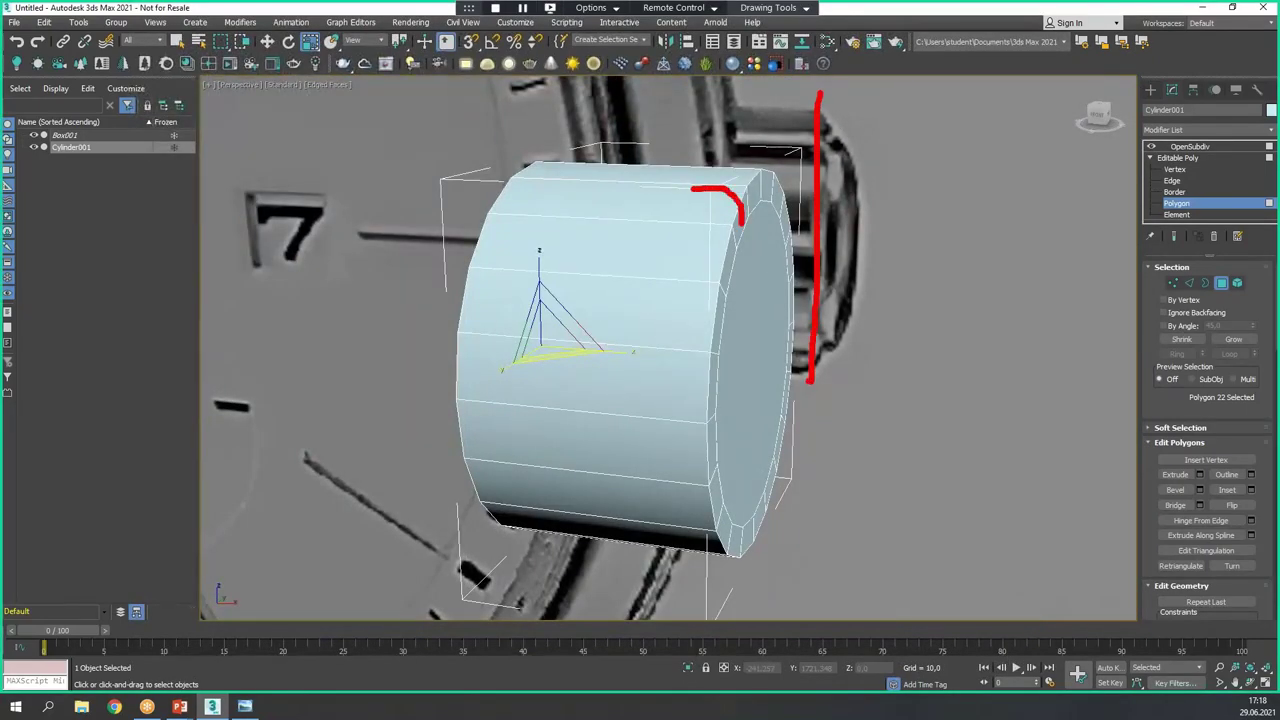
key("alt+w")
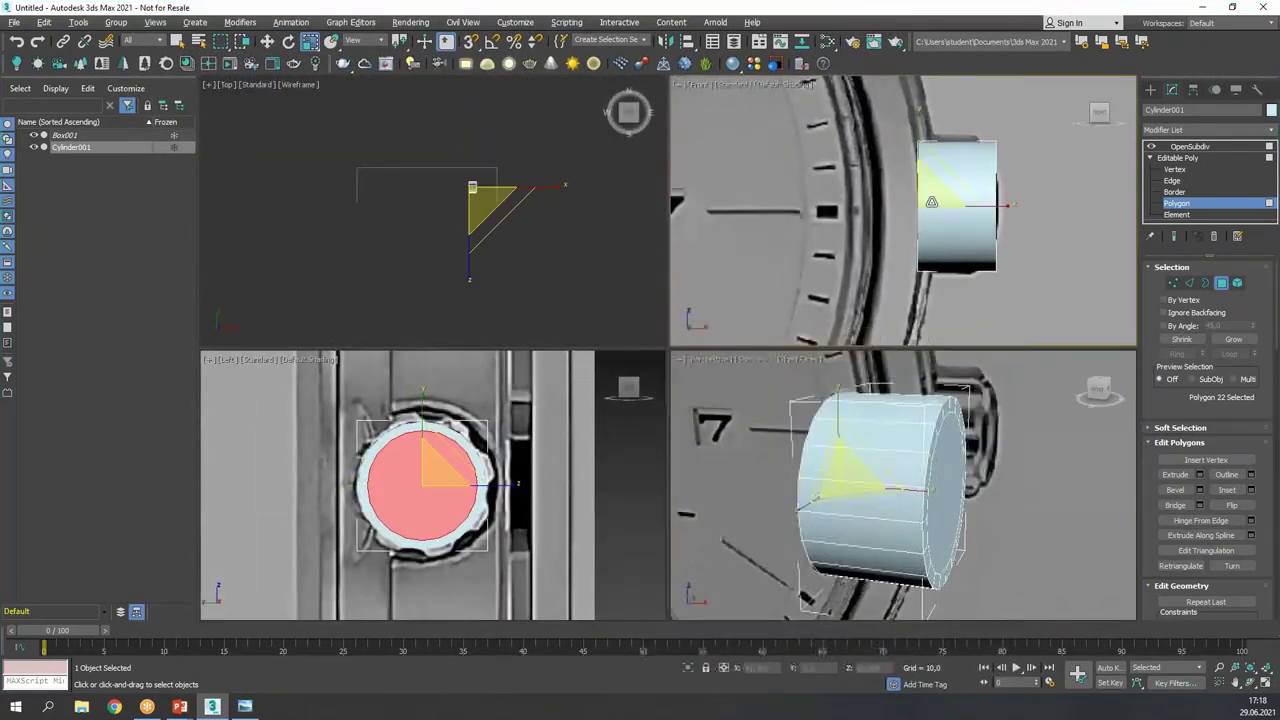
key("2")
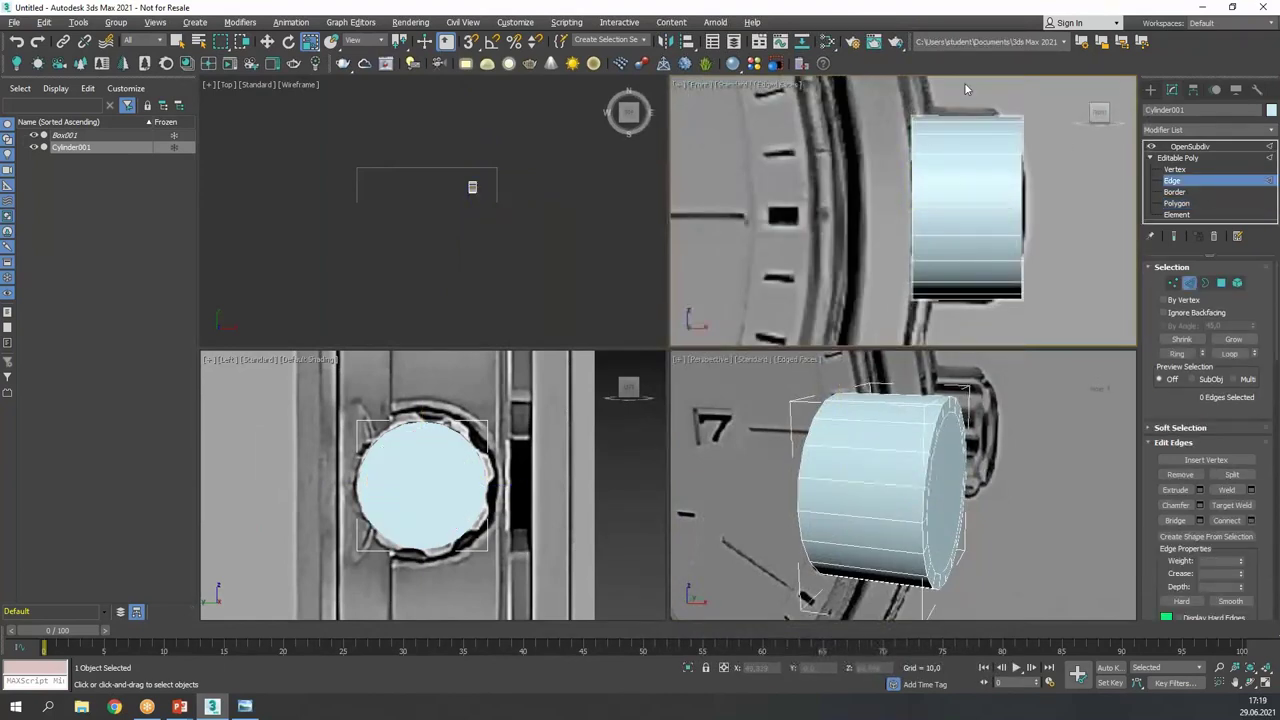
left_click_drag(969, 409, 969, 409)
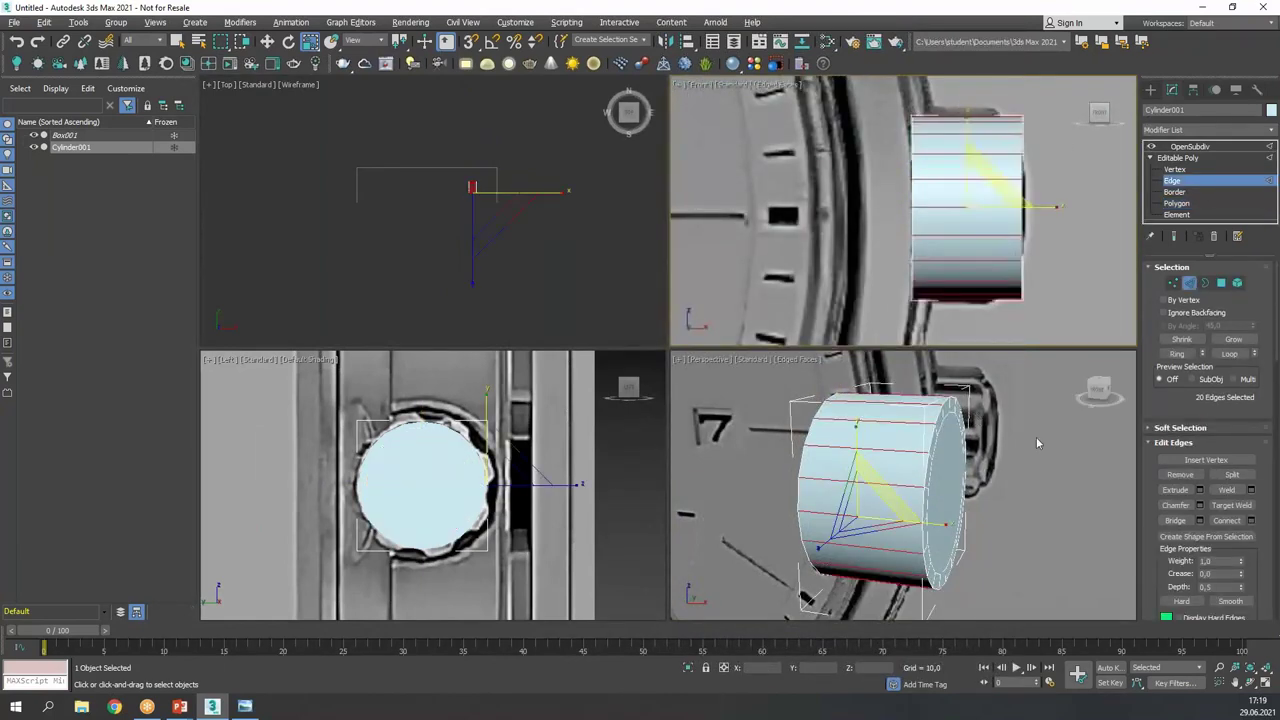
left_click(1227, 522)
key("w")
left_click_drag(1009, 224, 1064, 234)
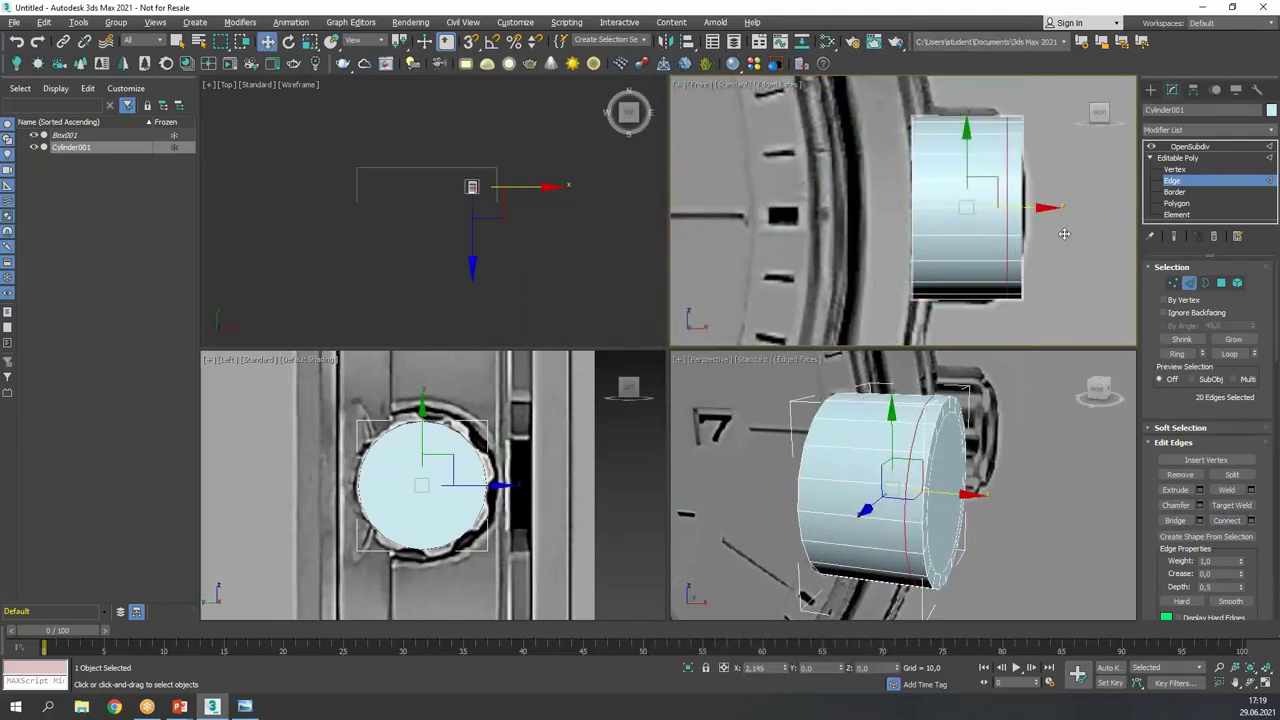
- Select every second long side polygon around the crown, ten in total, leaving out the narrow band near the outer cap
left_click(1174, 204)
middle_click(994, 523)
key("alt+w")
middle_click_drag(843, 215, 651, 257, "alt")
left_click(642, 257)
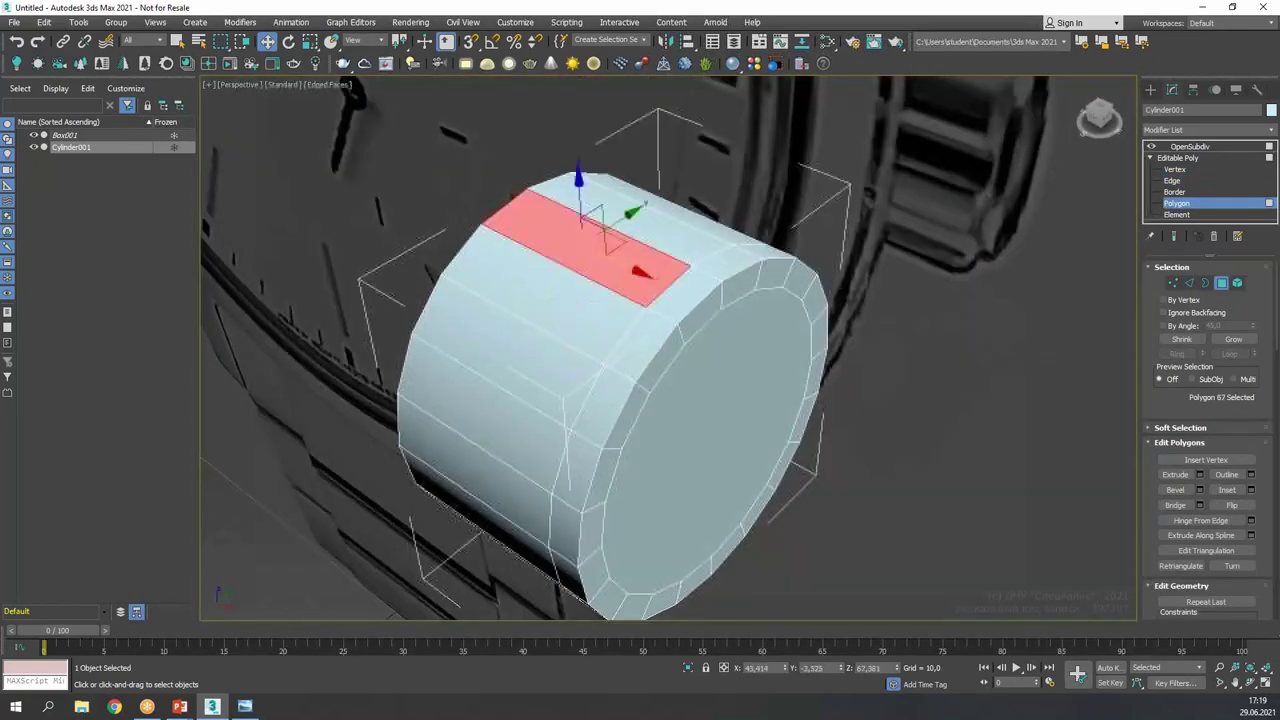
left_click(550, 354, "ctrl")
left_click(503, 457, "ctrl")
middle_click_drag(503, 457, 590, 375, "alt")
left_click(512, 549, "ctrl")
middle_click_drag(521, 510, 532, 250)
left_click(577, 403, "ctrl")
middle_click_drag(577, 403, 515, 385, "alt")
left_click(705, 440, "ctrl")
middle_click_drag(705, 440, 795, 323, "alt")
left_click(795, 323, "ctrl")
left_click(855, 179, "ctrl")
middle_click_drag(855, 179, 843, 306, "alt")
left_click(811, 223, "ctrl")
left_click(617, 127, "ctrl")
middle_click_drag(617, 127, 707, 109, "alt")
middle_click_drag(711, 296, 797, 383, "alt")
scroll(646, 357, "up", 3)
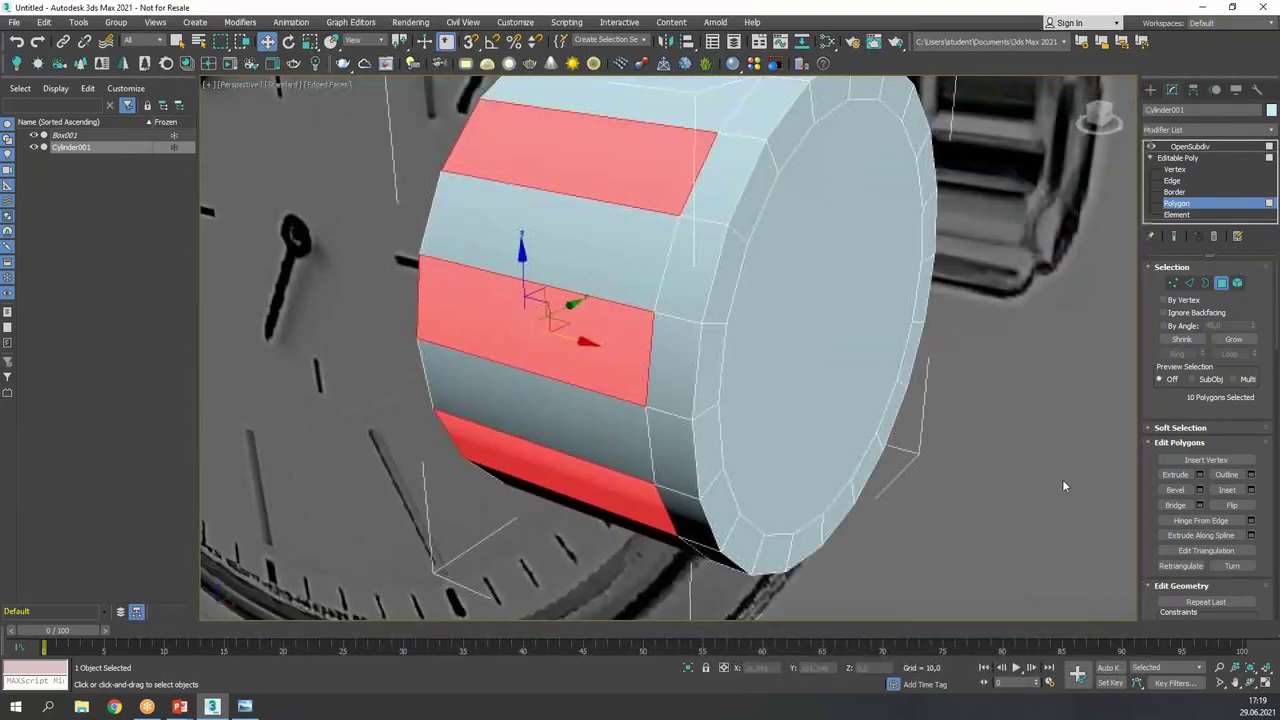
- Extrude the ten alternating side polygons by a height of 0.258 to form the crown's grip ridges
left_click(1200, 475)
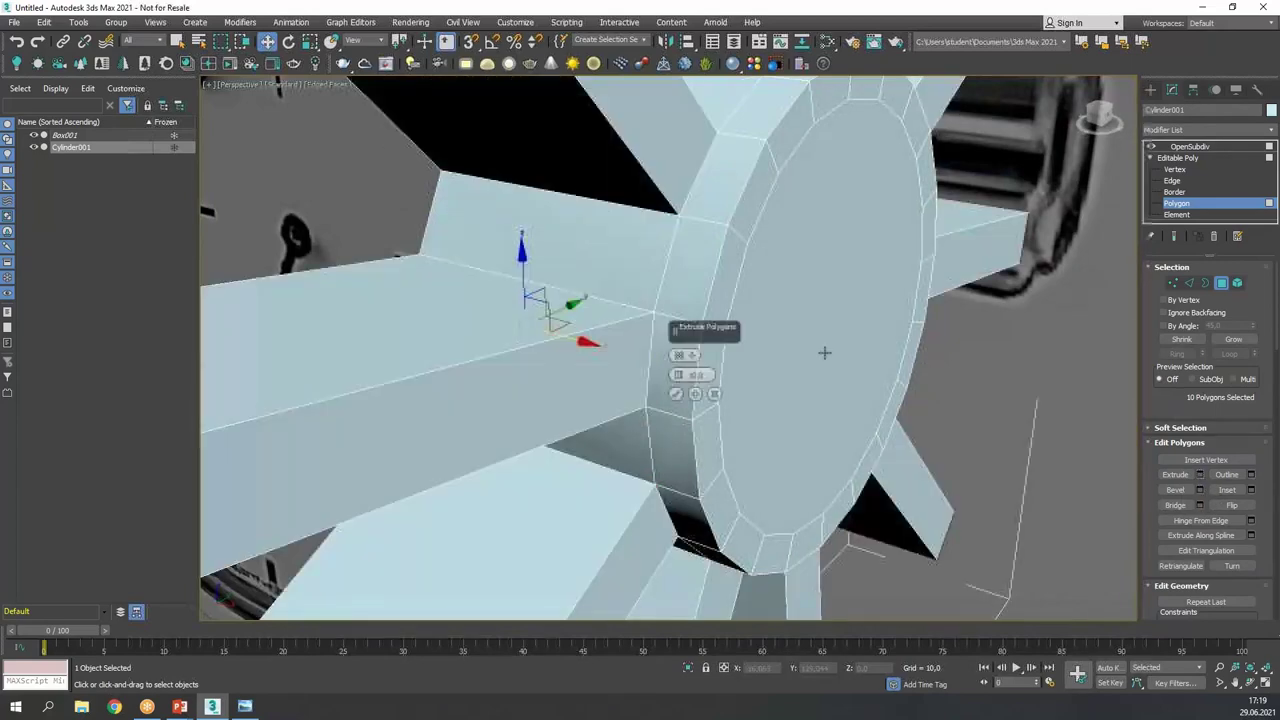
scroll(787, 346, "down", 2)
left_click_drag(679, 376, 697, 432)
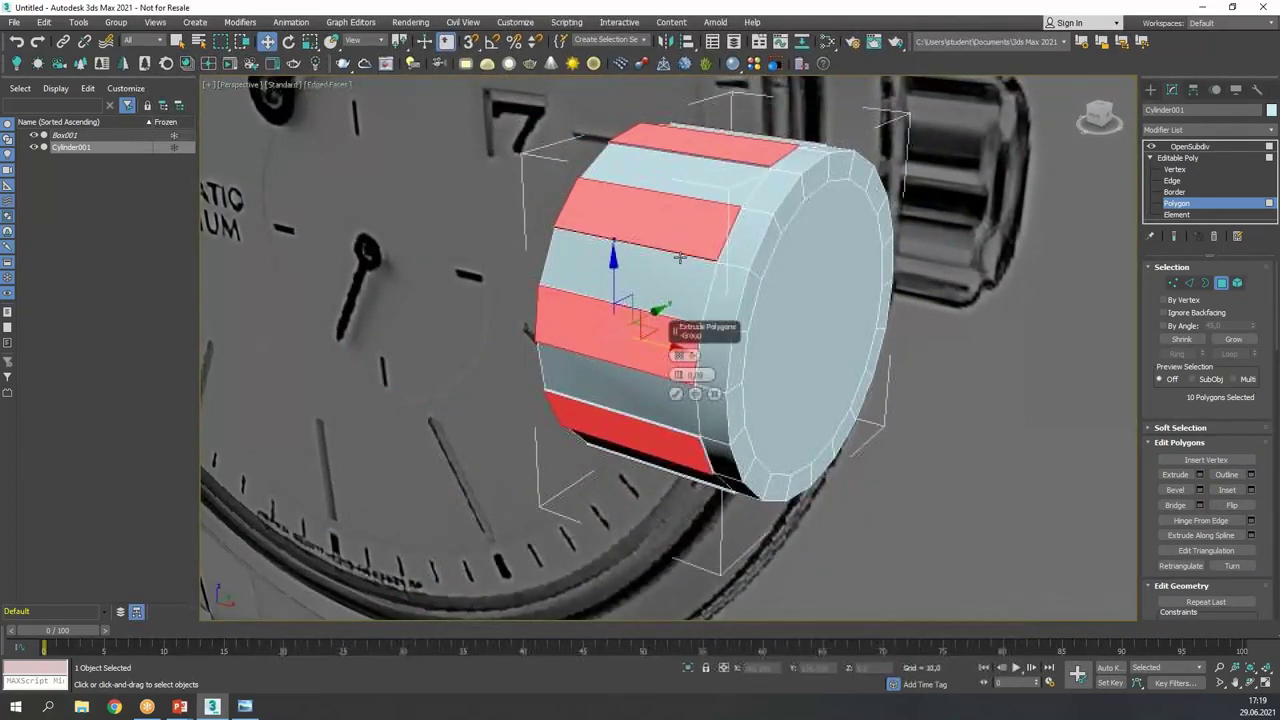
scroll(697, 432, "up", 5)
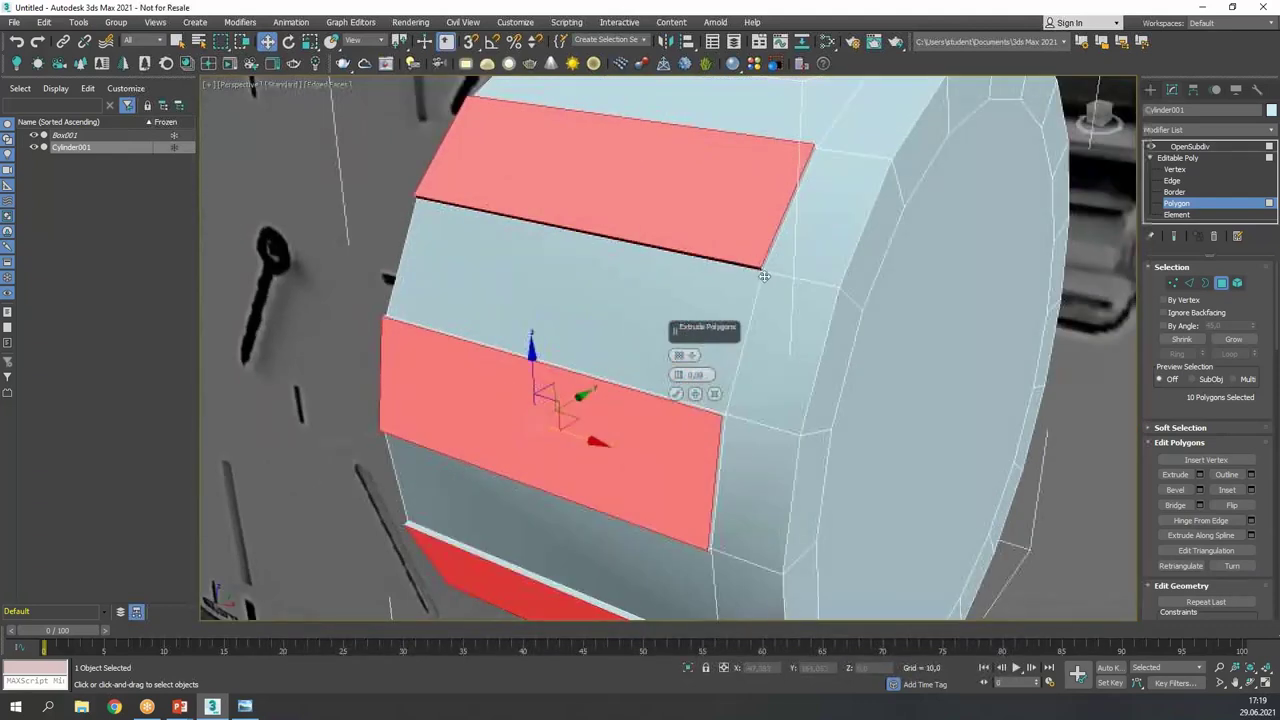
key("ctrl+2")
mouse_move(598, 324)
left_mouse_down()
mouse_move(596, 340)
mouse_move(568, 198)
mouse_move(690, 120)
left_mouse_up()
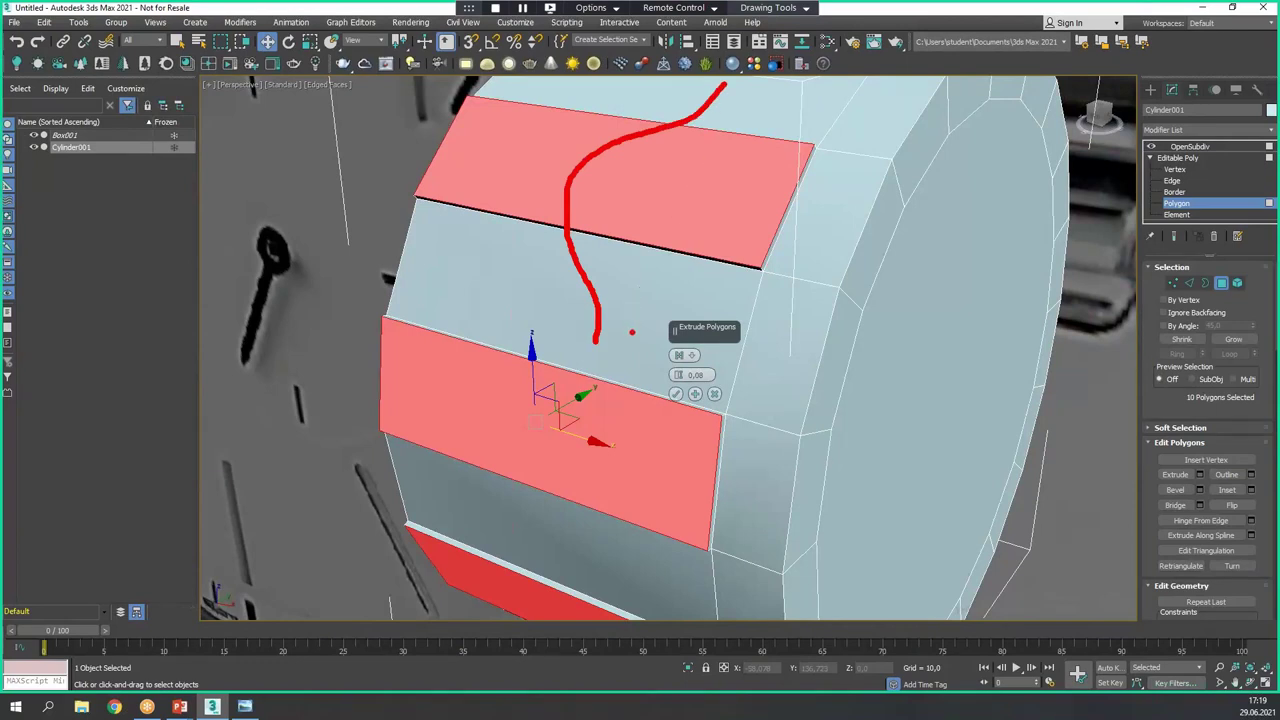
mouse_move(672, 258)
left_mouse_down()
mouse_move(648, 162)
mouse_move(754, 104)
left_mouse_up()
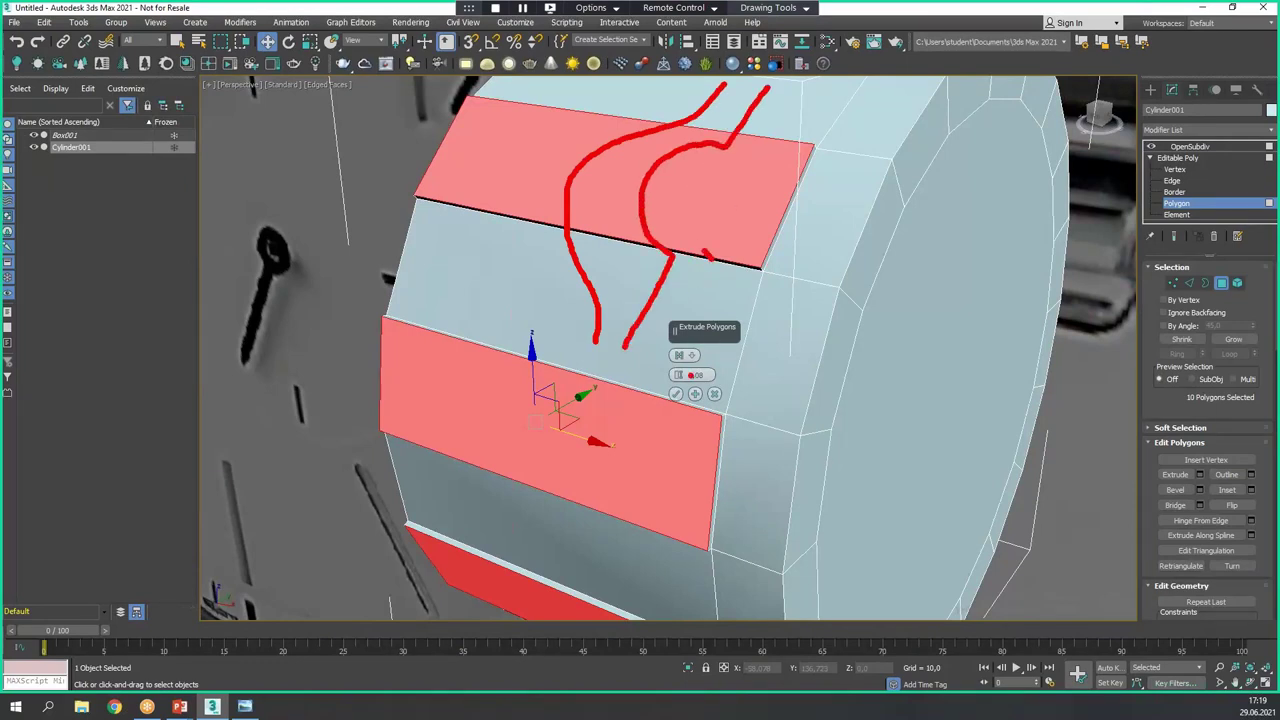
key("Escape")
mouse_move(680, 377)
left_mouse_down()
mouse_move(679, 356)
mouse_move(677, 390)
mouse_move(677, 371)
left_mouse_up()
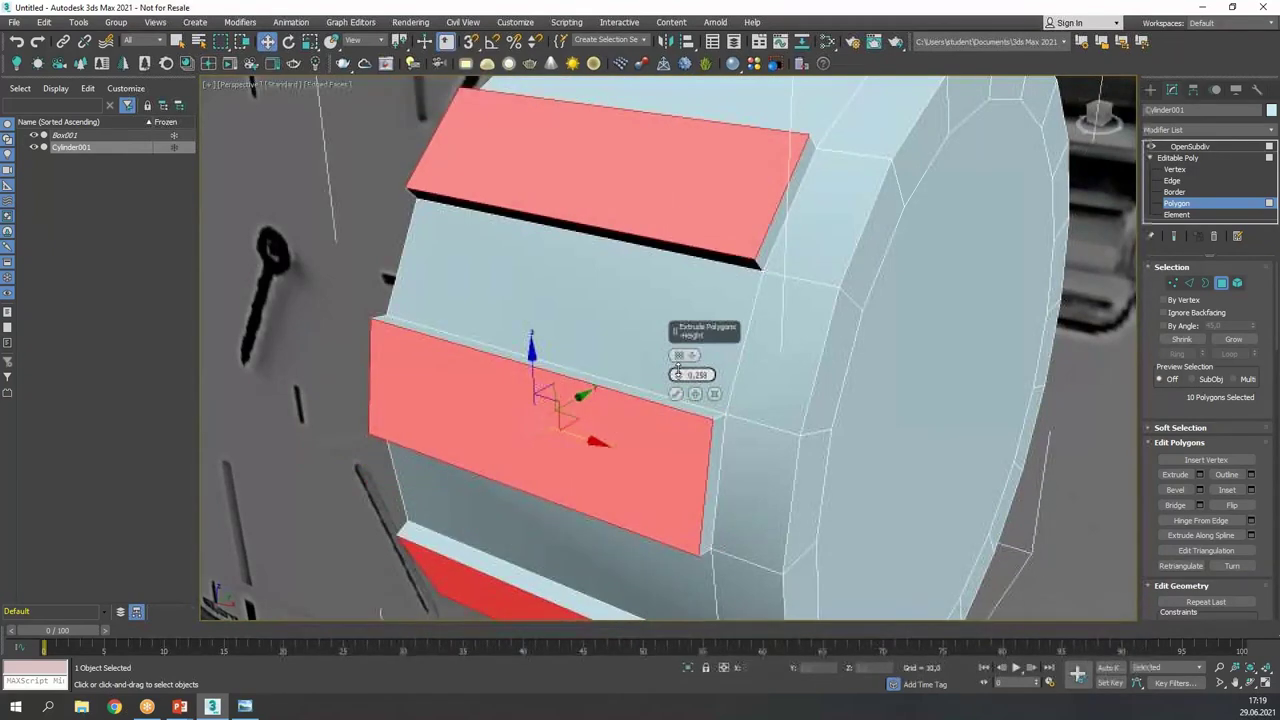
left_click(676, 394)
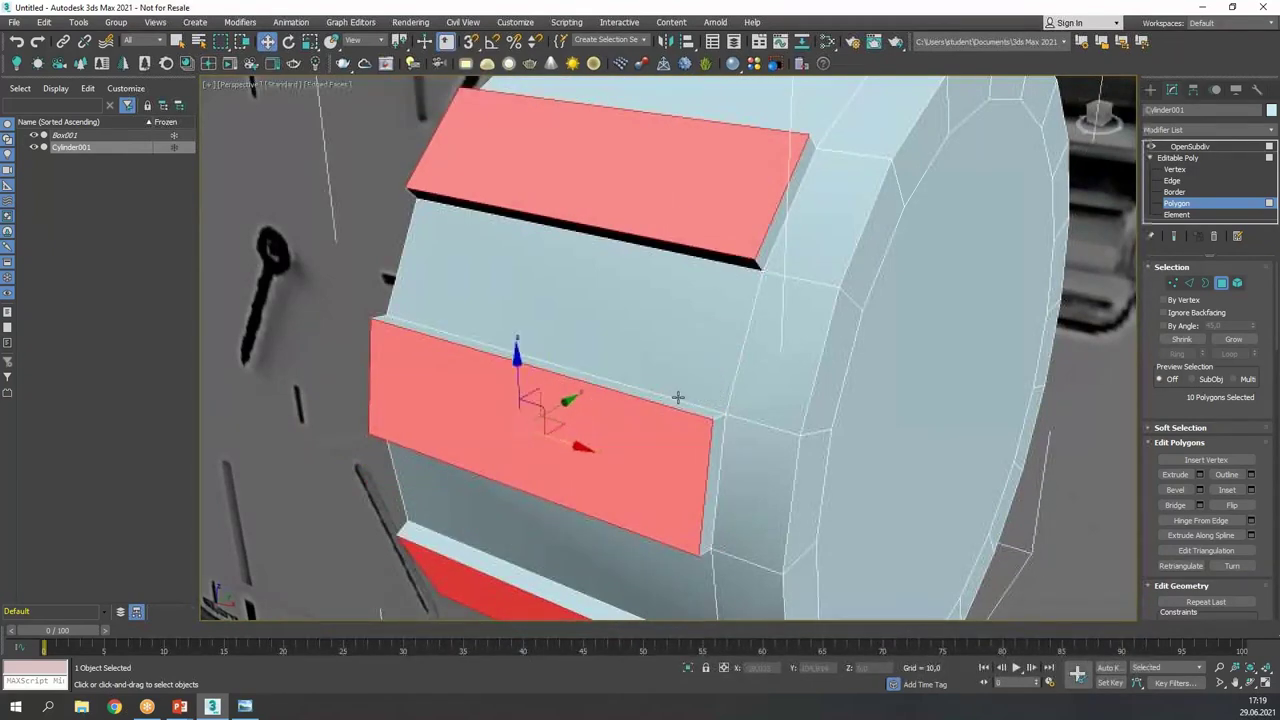
- Extrude the ten ridge polygons again by a height of 0.612 and inspect the smoothed crown
left_click(1200, 475)
left_click_drag(678, 374, 678, 380)
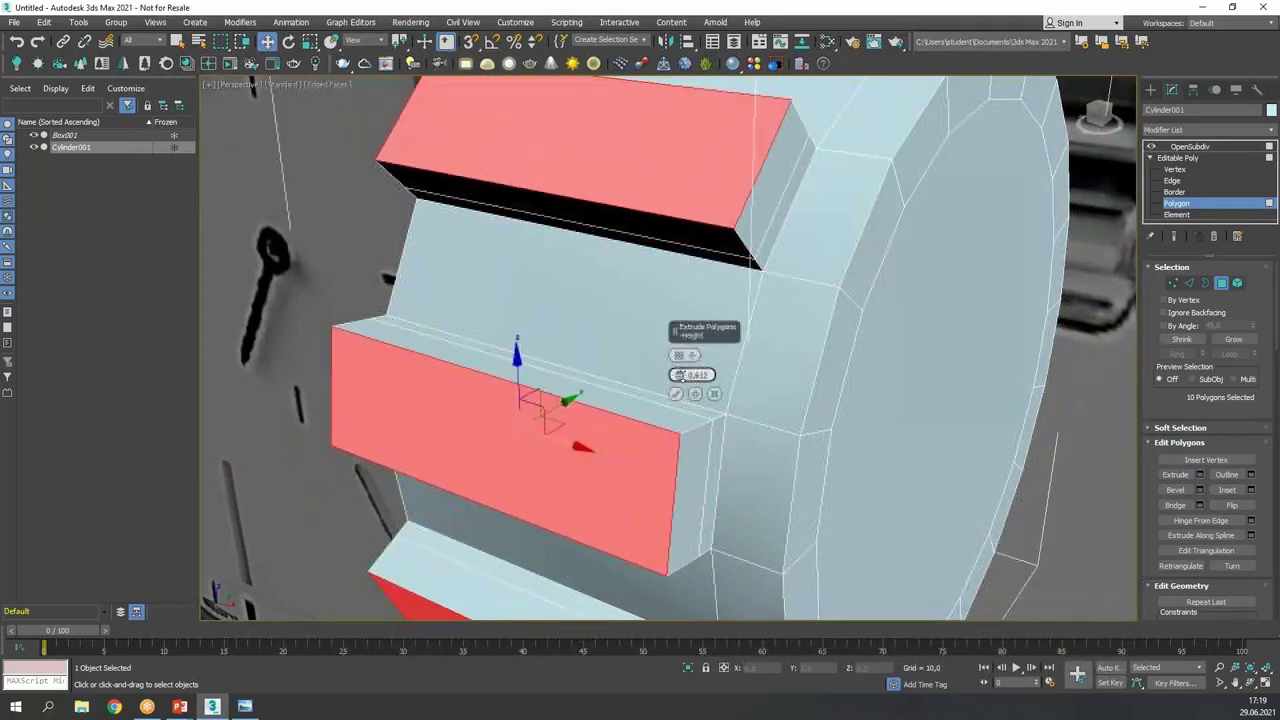
left_click(676, 393)
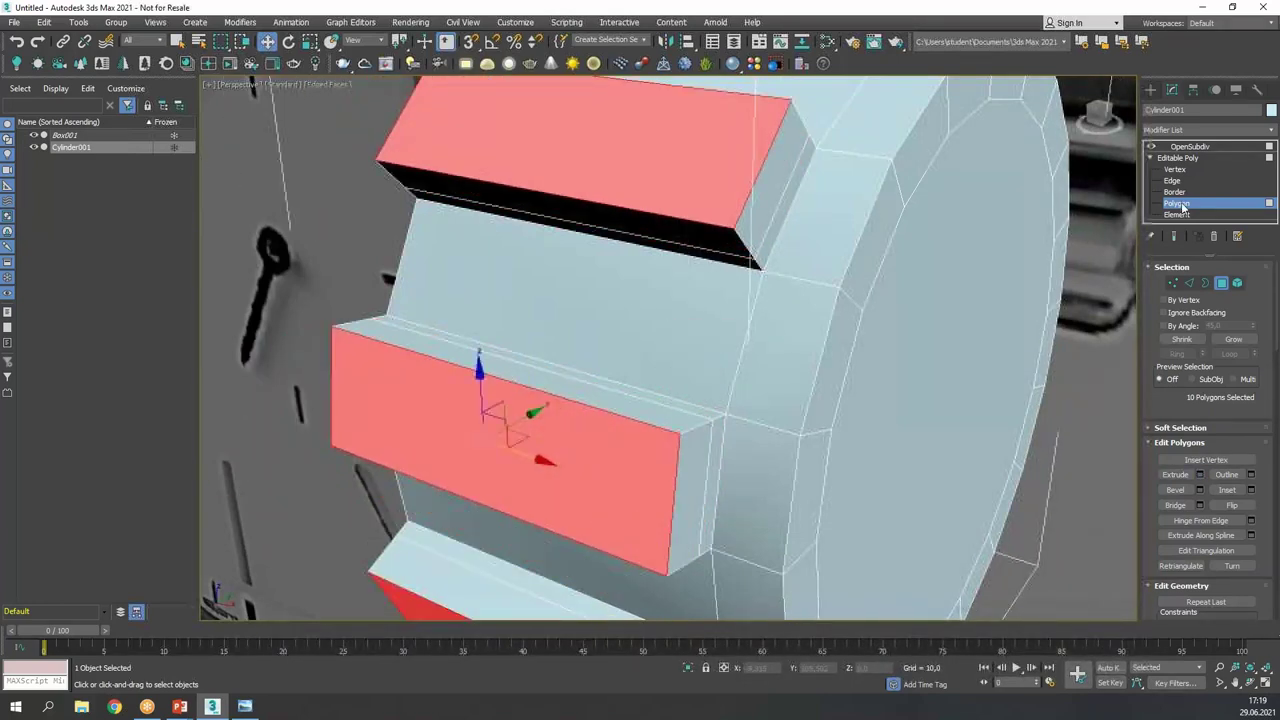
left_click(1178, 158)
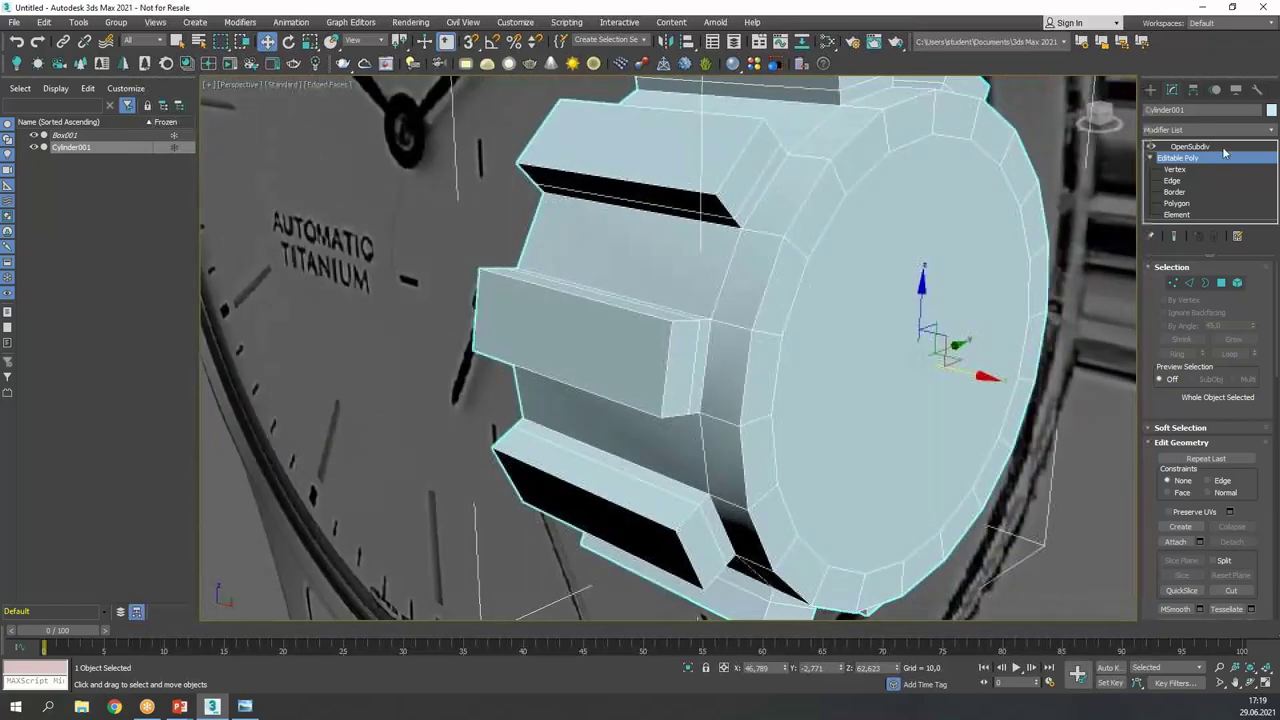
left_click(1222, 148)
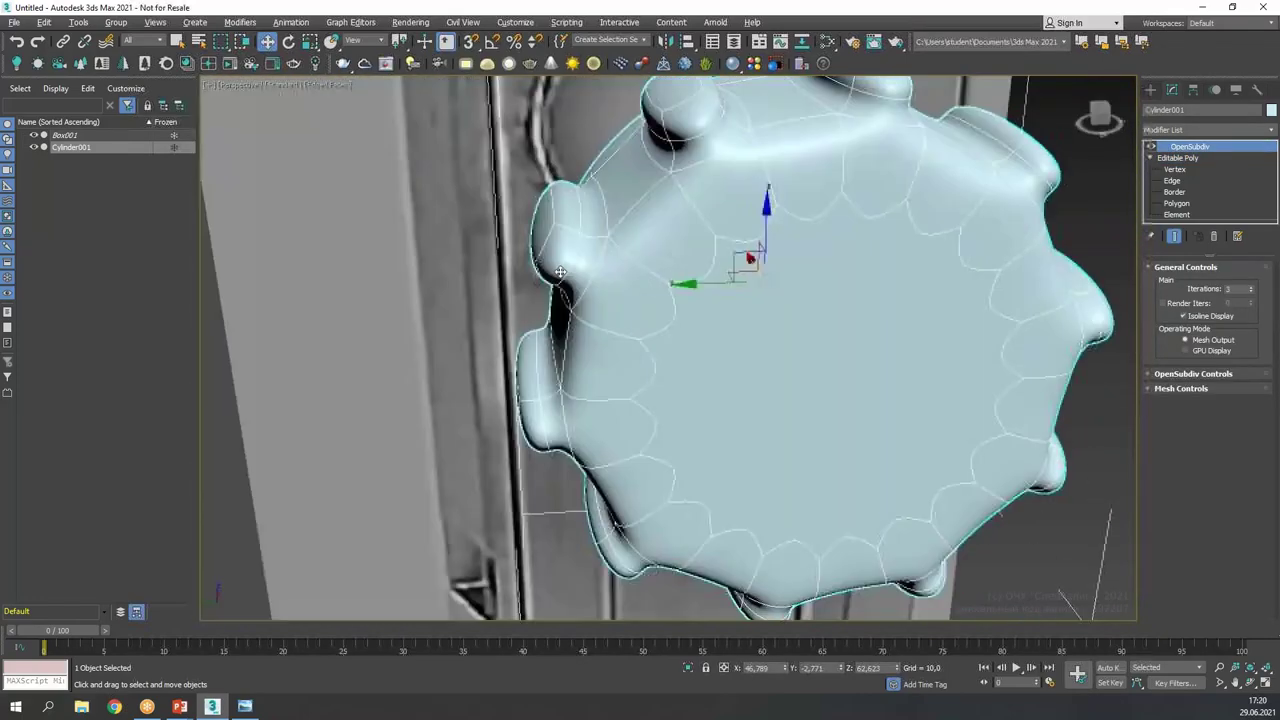
mouse_move(560, 272)
middle_mouse_down("alt")
mouse_move(489, 275)
mouse_move(560, 363)
mouse_move(731, 306)
mouse_move(859, 291)
mouse_move(849, 166)
middle_mouse_up("alt")
mouse_move(782, 151)
left_mouse_down()
mouse_move(914, 211)
mouse_move(904, 268)
mouse_move(690, 195)
mouse_move(686, 130)
mouse_move(835, 160)
left_mouse_up()
mouse_move(632, 291)
left_mouse_down()
mouse_move(808, 400)
mouse_move(766, 286)
left_mouse_up()
key("Escape")
- Select all lengthwise edges along the ridged side of the crown and connect them with a new edge loop
left_click(1172, 180)
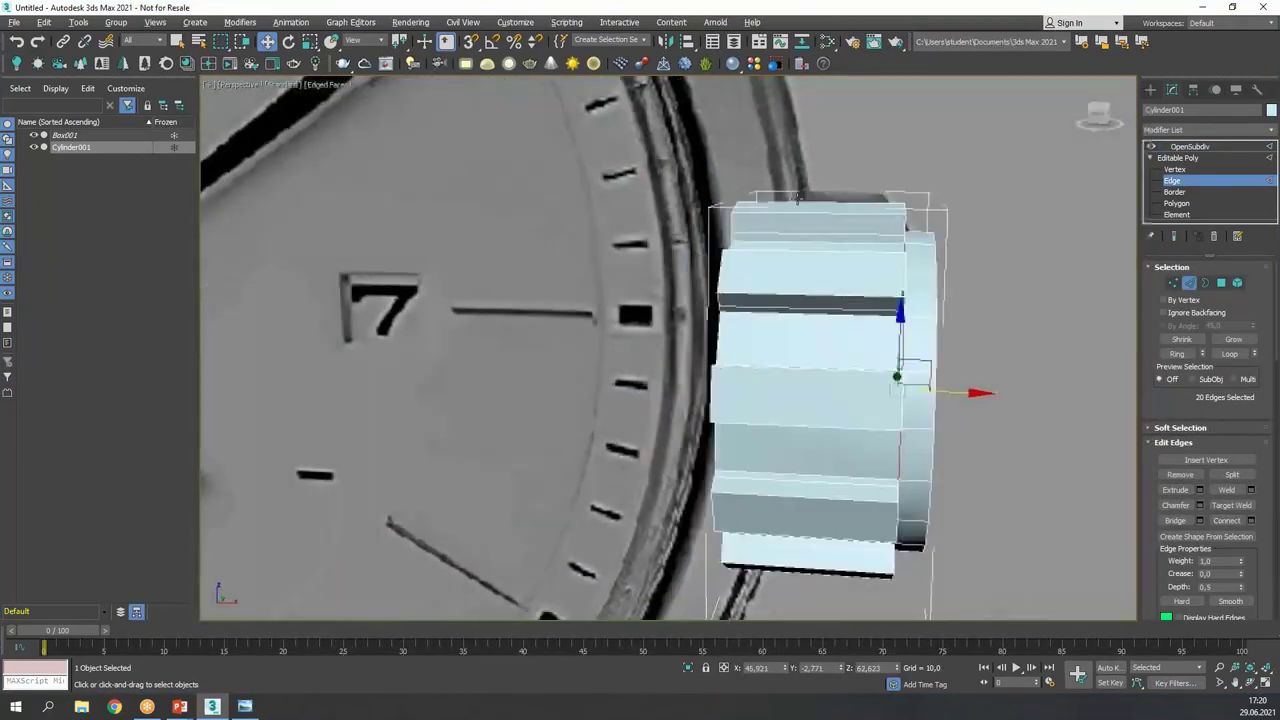
key("alt+w")
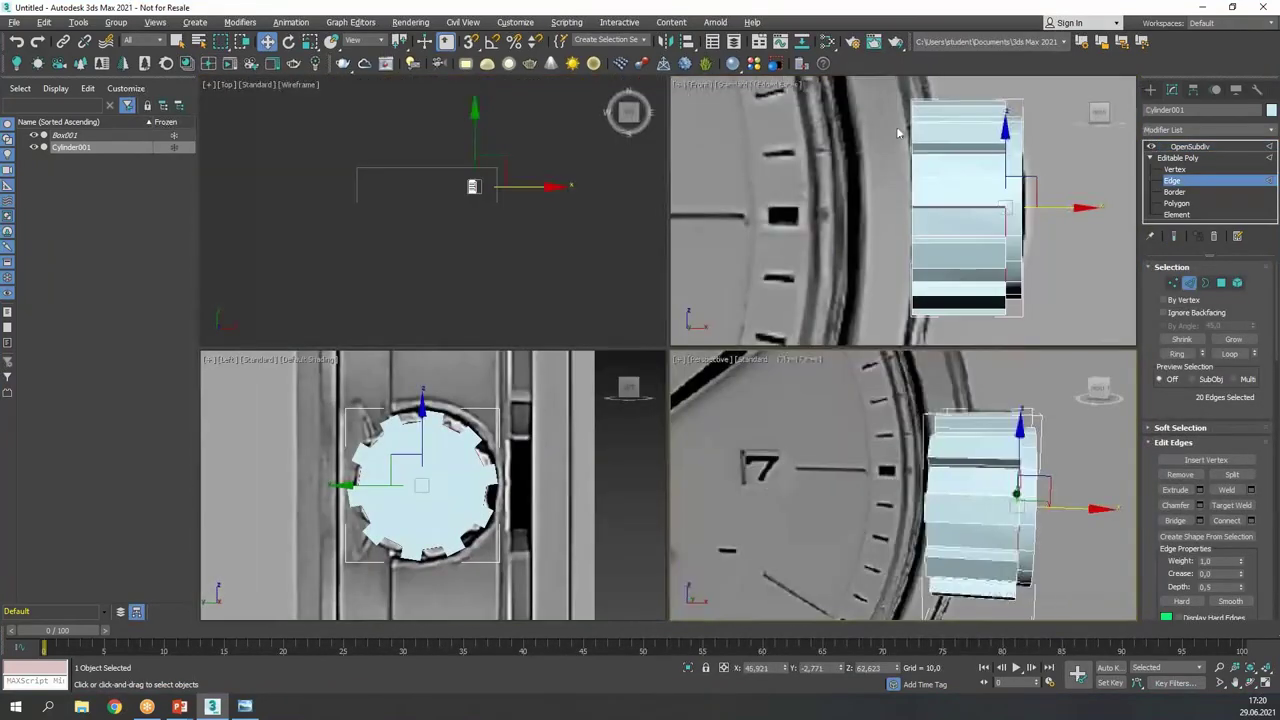
scroll(897, 133, "down", 3)
left_click_drag(928, 104, 940, 247)
scroll(940, 247, "up", 3)
left_click(1227, 521)
key("alt+w")
- Move the new edge loop about 2.3 units toward the outer cap and check the smoothed ridges
middle_click_drag(830, 394, 760, 380, "alt")
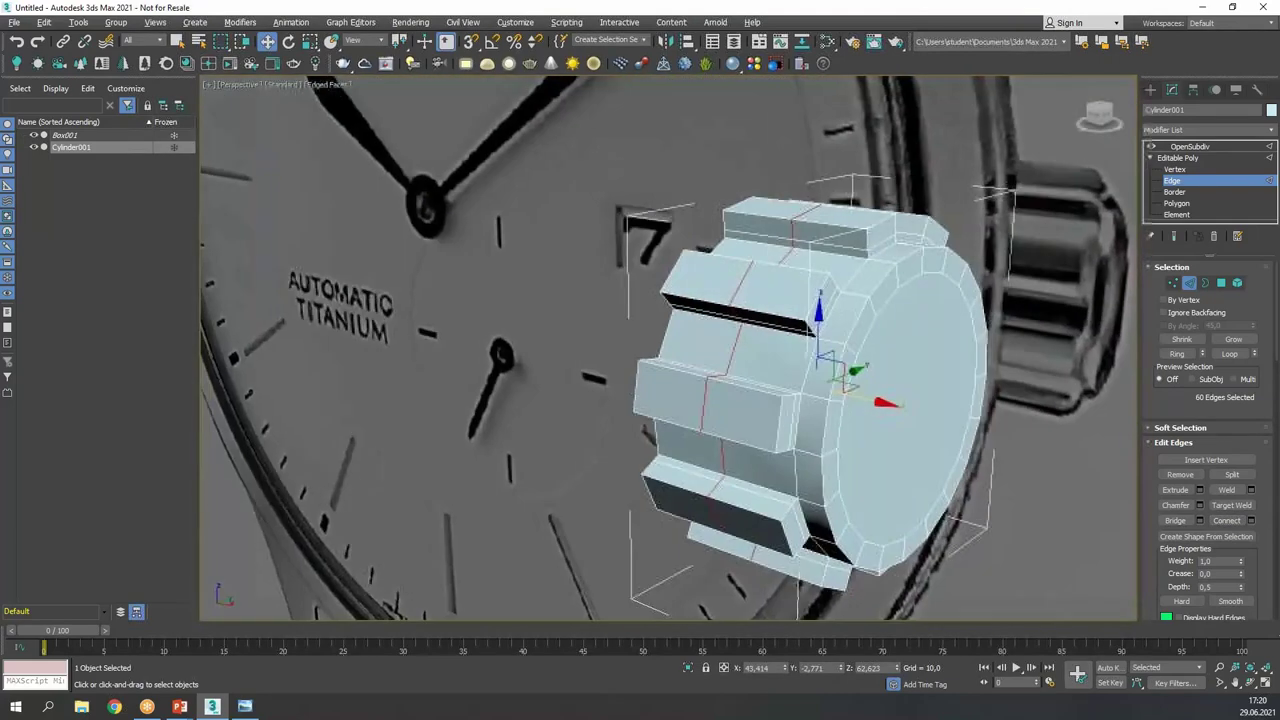
scroll(850, 395, "up", 5)
left_click_drag(973, 426, 987, 435)
left_click(1197, 159)
left_click(1199, 147)
middle_click_drag(985, 266, 987, 297, "alt")
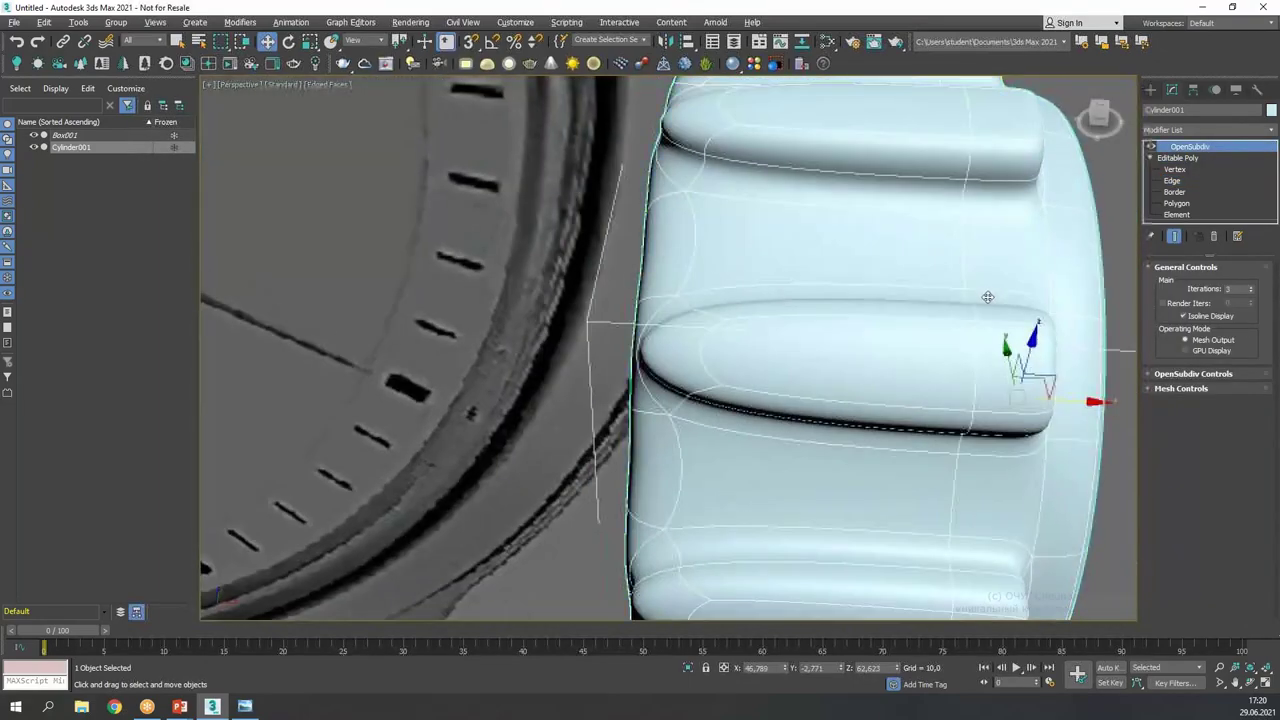
- Connect the crown's long lengthwise edges with another loop and move it about 2 units toward the inner end
left_click(1172, 180)
key("alt+w")
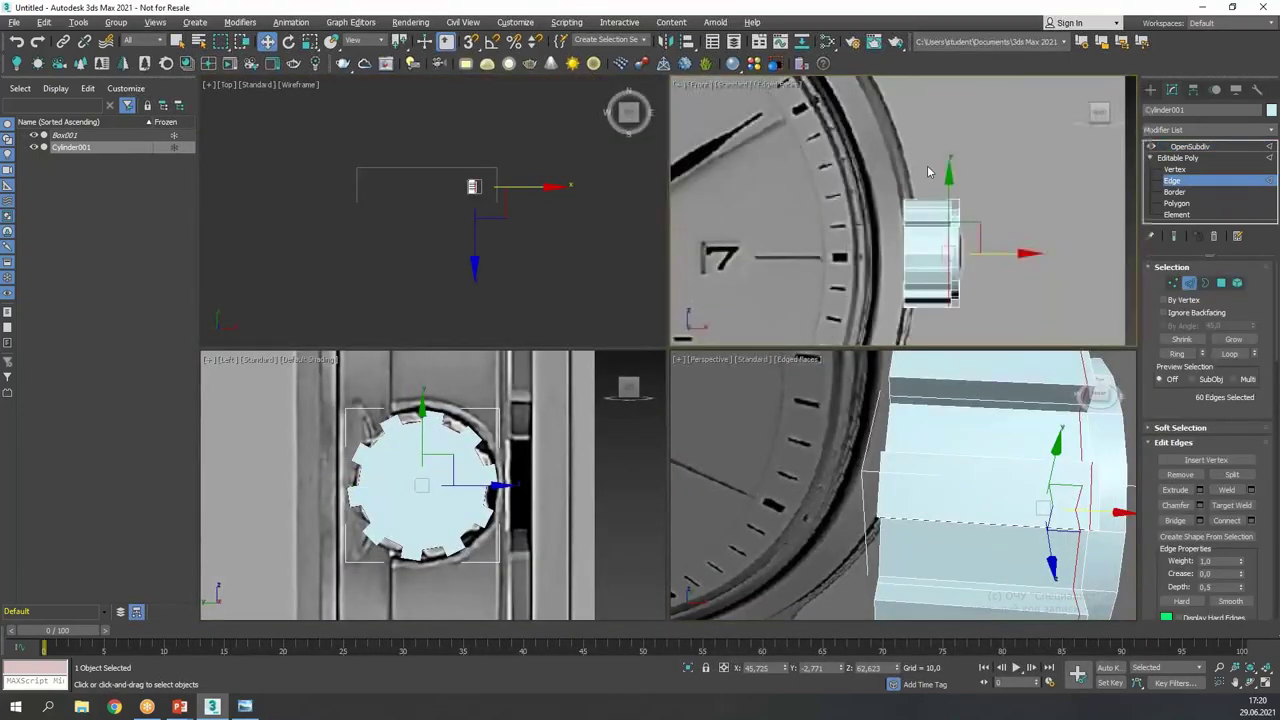
left_click_drag(928, 172, 940, 385)
left_click(1232, 521)
scroll(941, 279, "up", 2)
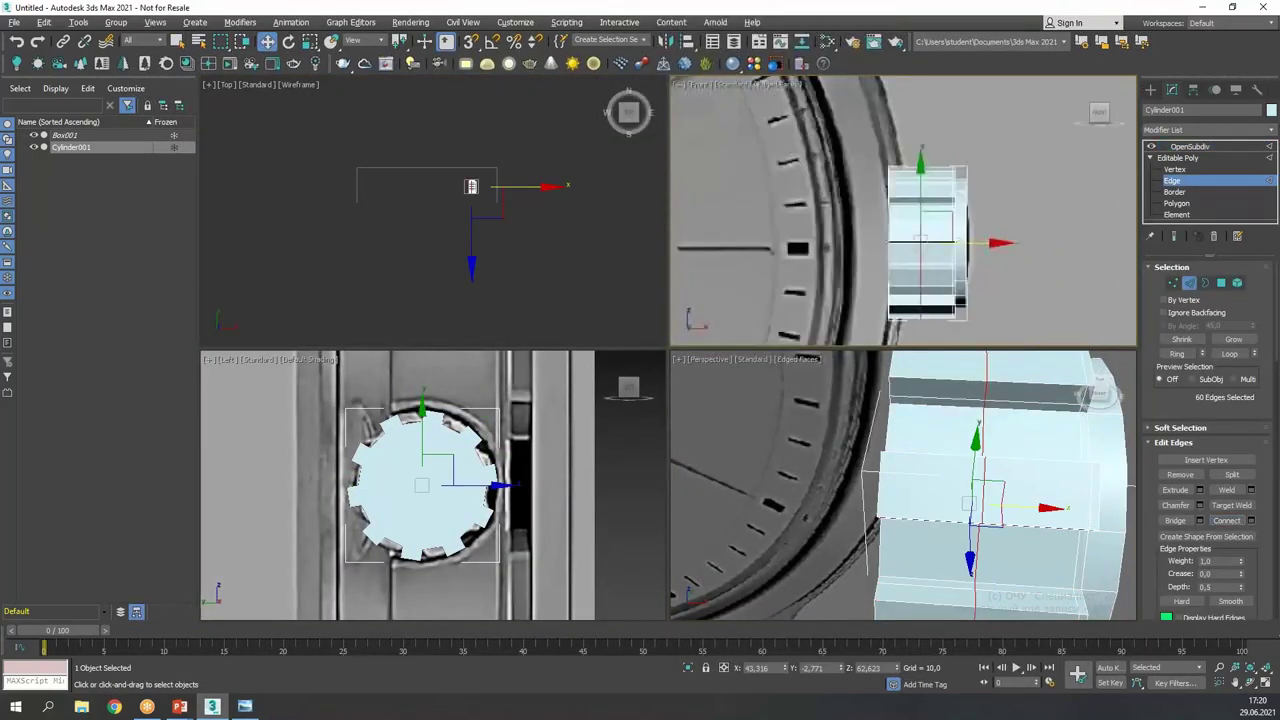
scroll(957, 228, "up", 2)
left_click_drag(966, 232, 928, 233)
- Inspect the smoothed crown from the side and compare it with the crown in the reference image
left_click(1180, 182)
left_click(1190, 147)
middle_click(991, 488)
key("alt+w")
middle_click_drag(991, 488, 923, 434, "alt")
middle_click_drag(532, 398, 834, 647, "alt")
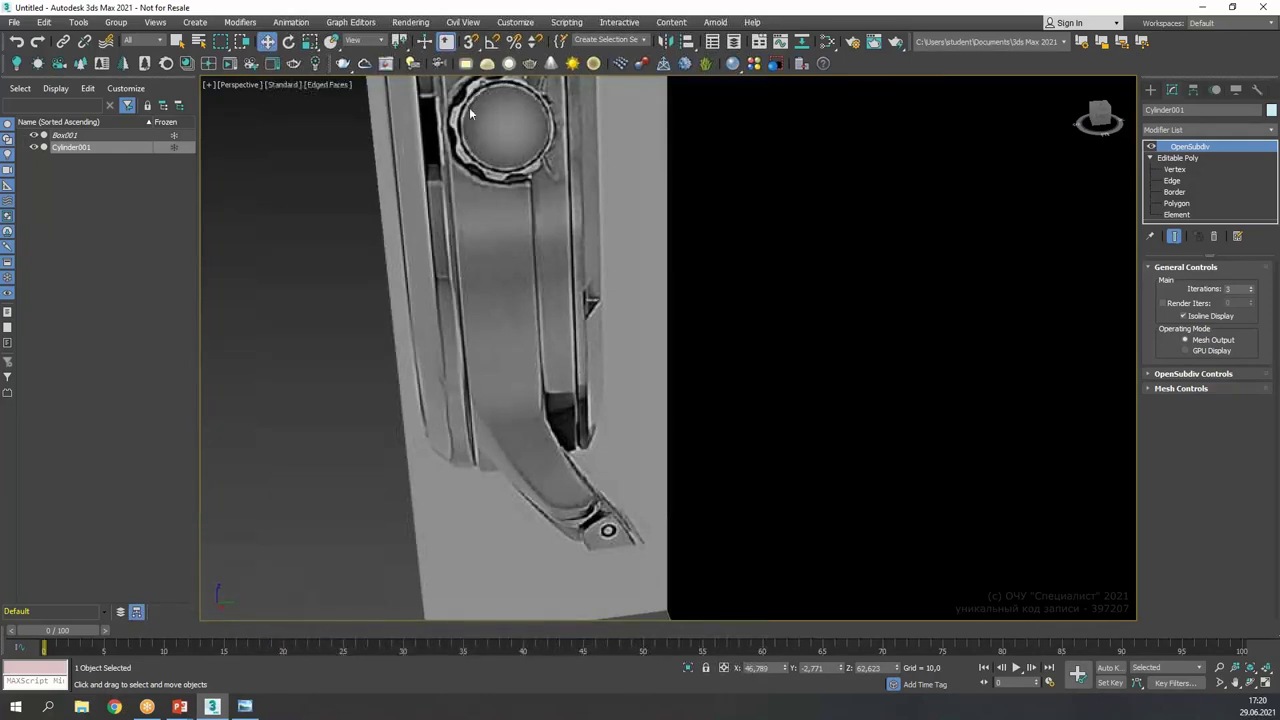
scroll(620, 269, "down", 4)
middle_click_drag(620, 269, 640, 383, "alt")
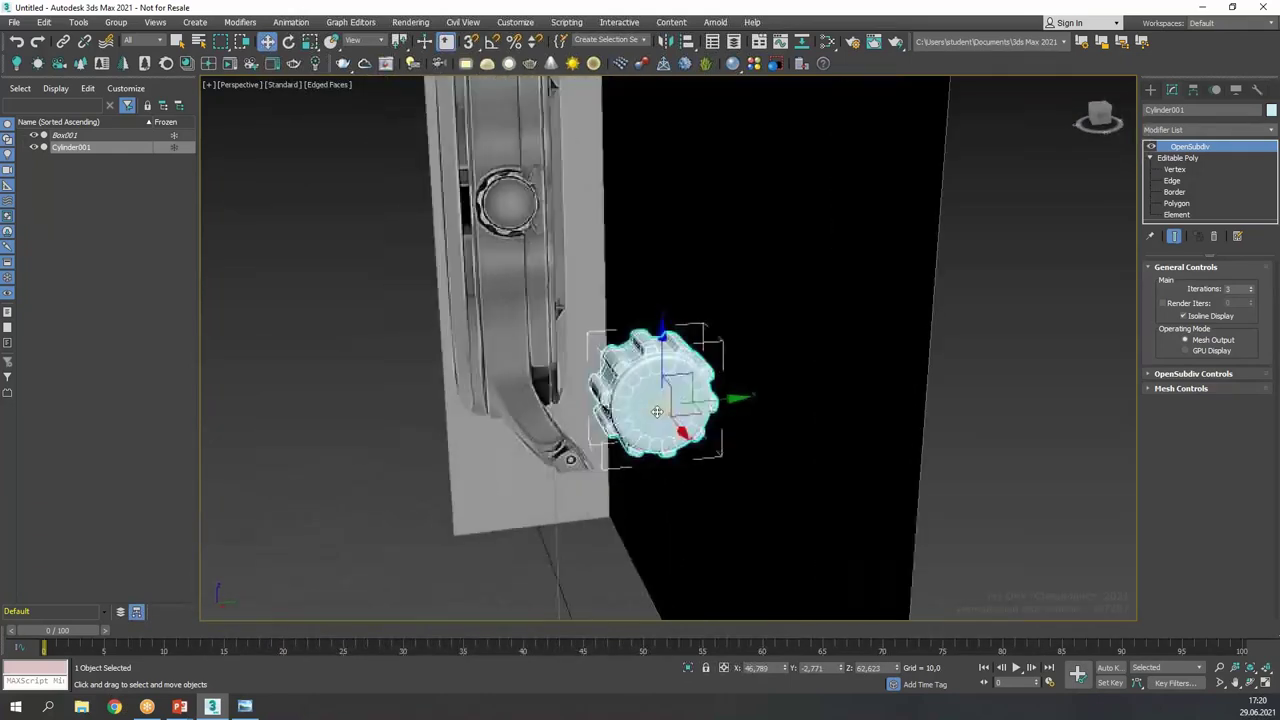
scroll(640, 383, "up", 3)
- Select the crown's outer cap polygon, scale it up to about 110%, and inset a smaller copy of it
left_click(1172, 180)
key("z")
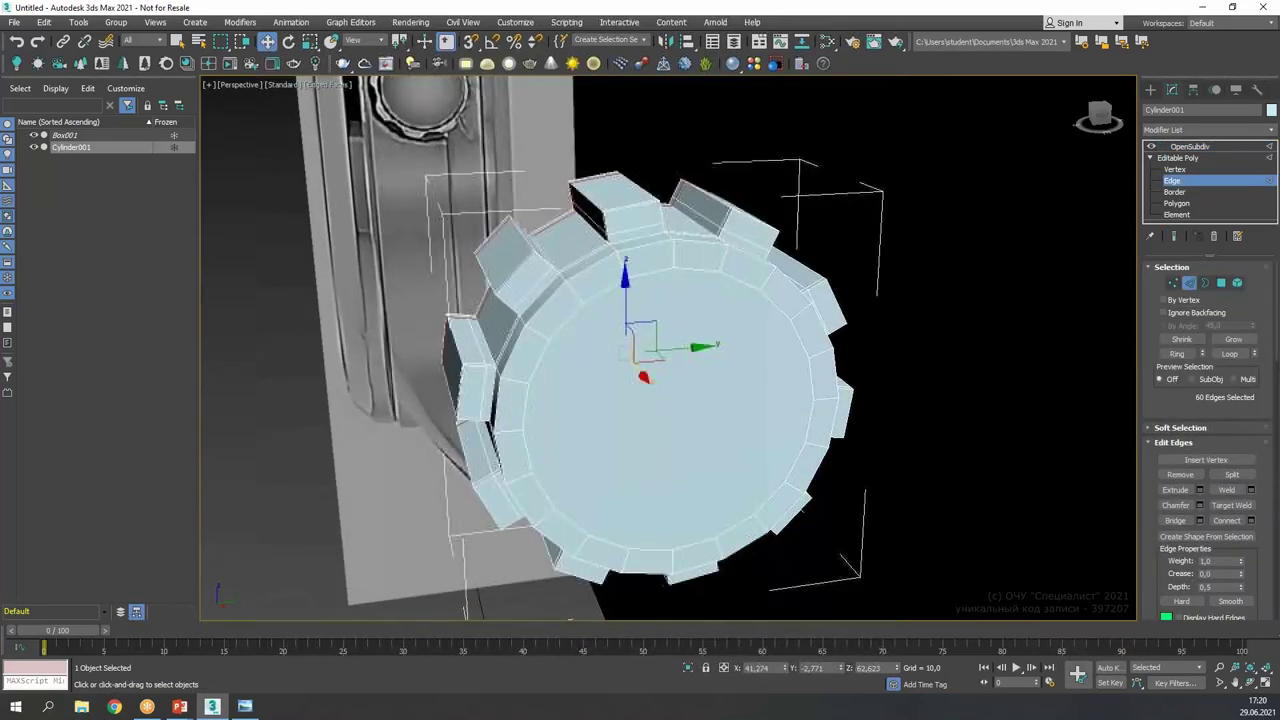
left_click(1184, 204)
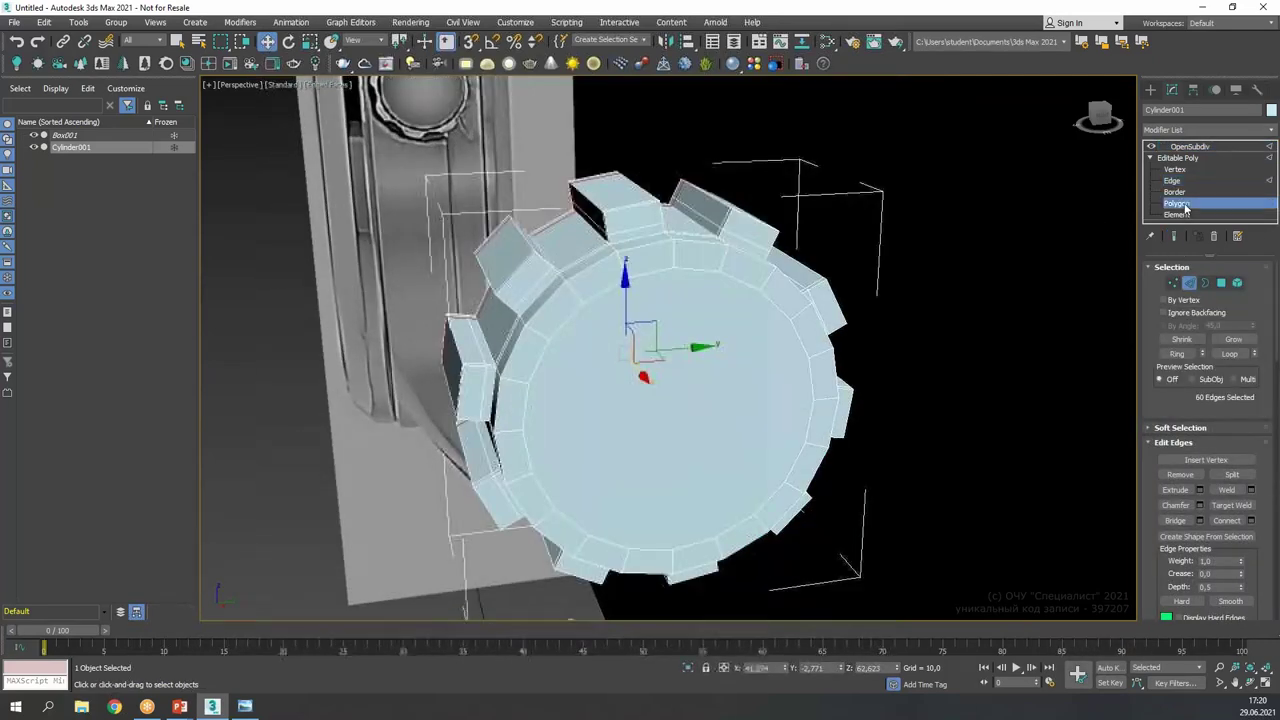
left_click(645, 424)
key("z")
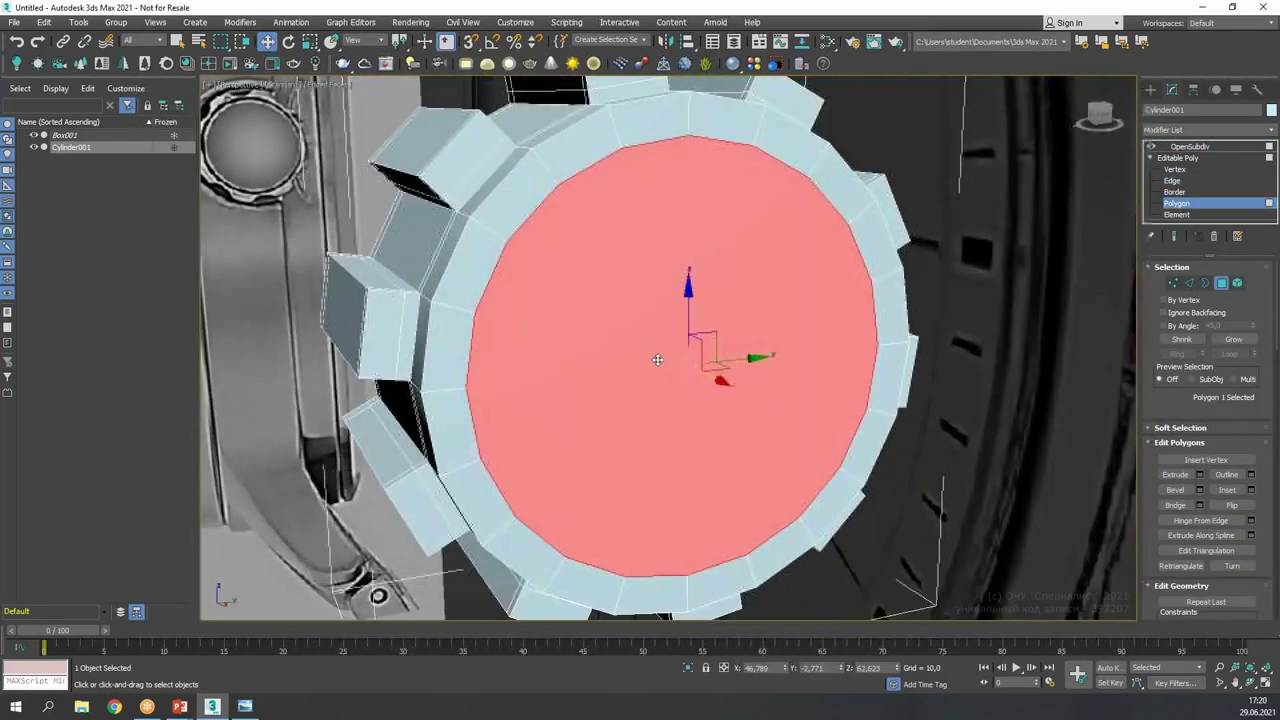
key("r")
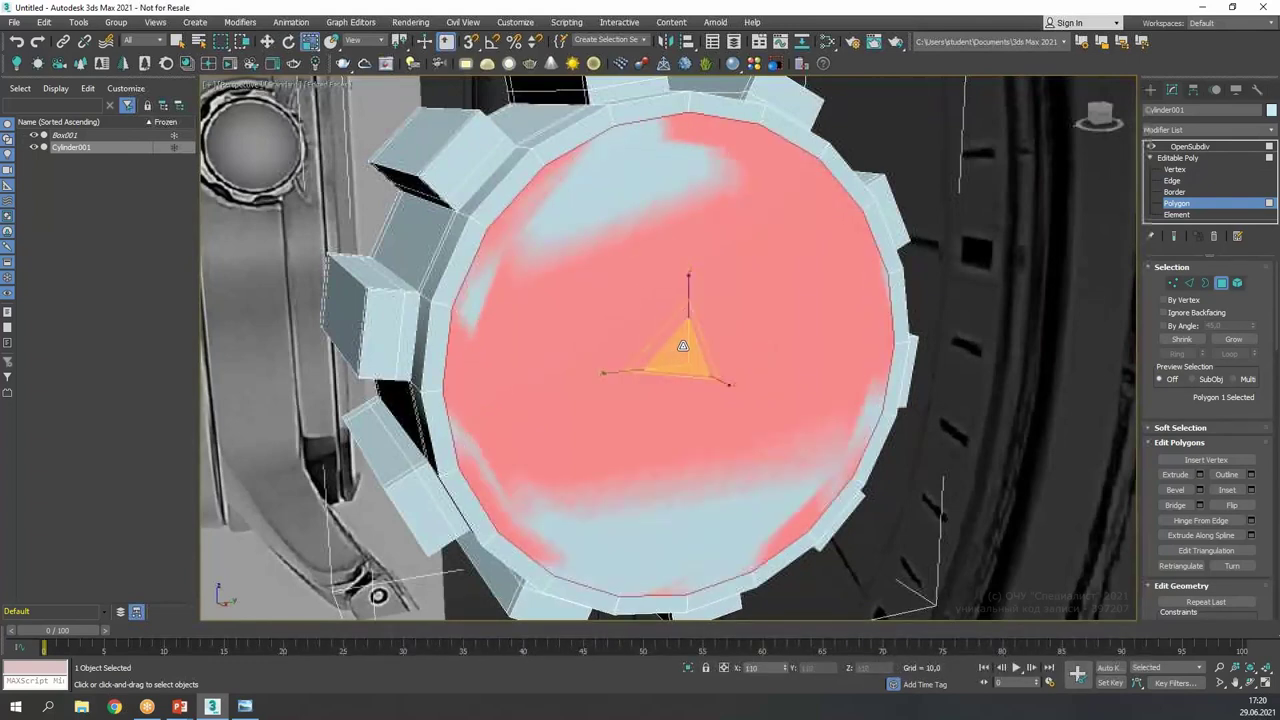
left_click_drag(681, 348, 687, 360)
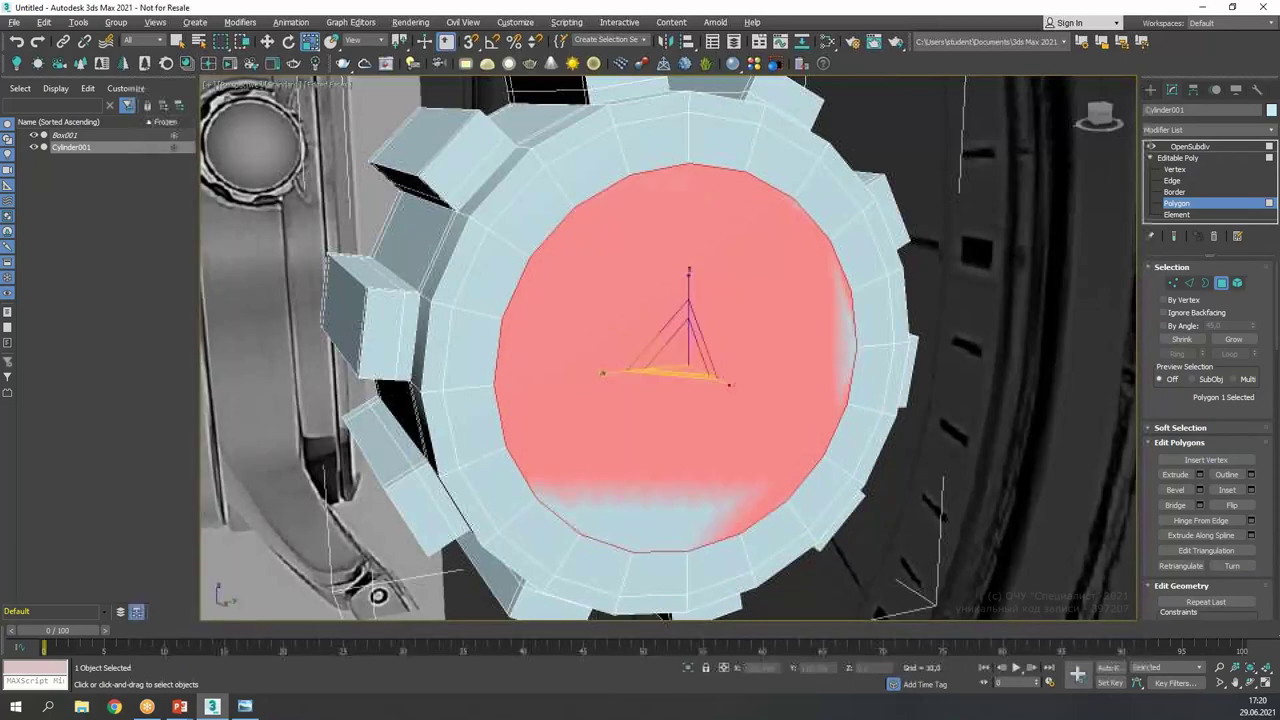
middle_click_drag(680, 430, 735, 437, "alt")
- Dome the cap by insetting its center polygon once more and moving the center about 0.17 units outward
key("w")
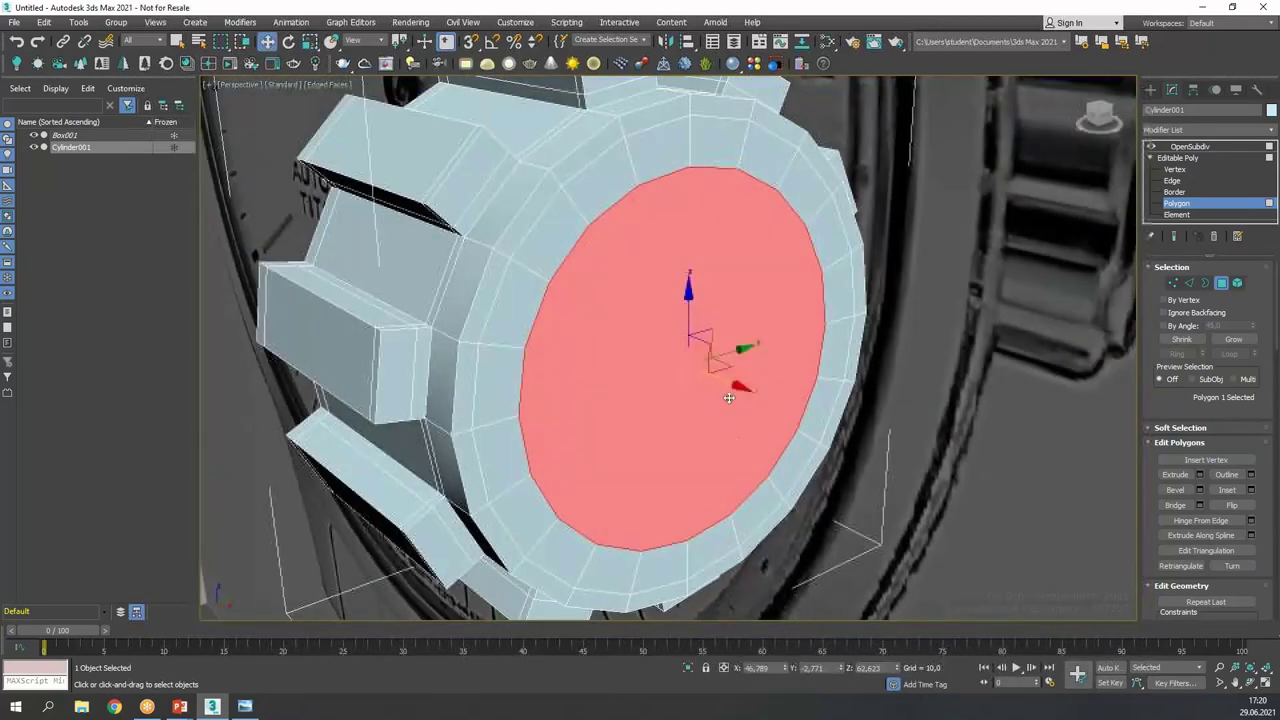
mouse_move(733, 386)
left_mouse_down()
mouse_move(682, 370)
mouse_move(683, 383)
mouse_move(726, 378)
left_mouse_up()
key("r")
key("w")
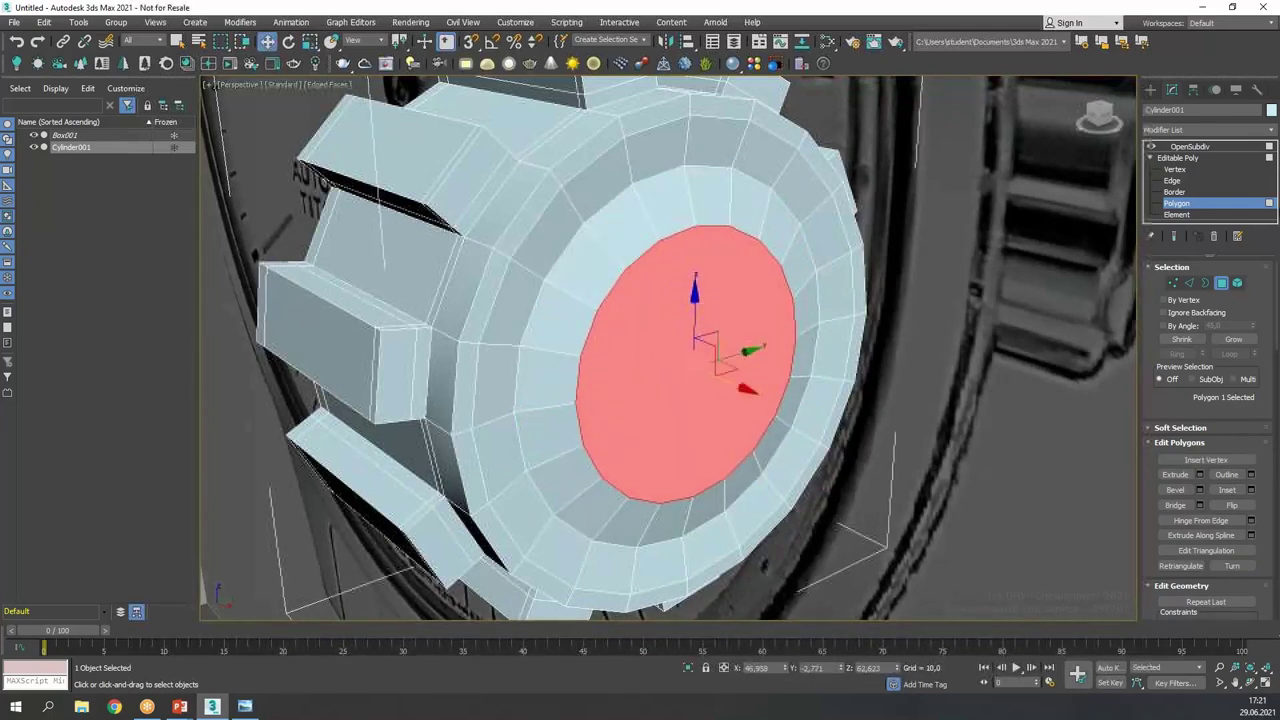
- Select the 20-edge loop just inside the cap's rim and chamfer it into a narrow band
left_click(1184, 179)
double_click(657, 127)
mouse_move(770, 152)
middle_mouse_down("alt")
mouse_move(640, 163)
mouse_move(781, 147)
middle_mouse_up("alt")
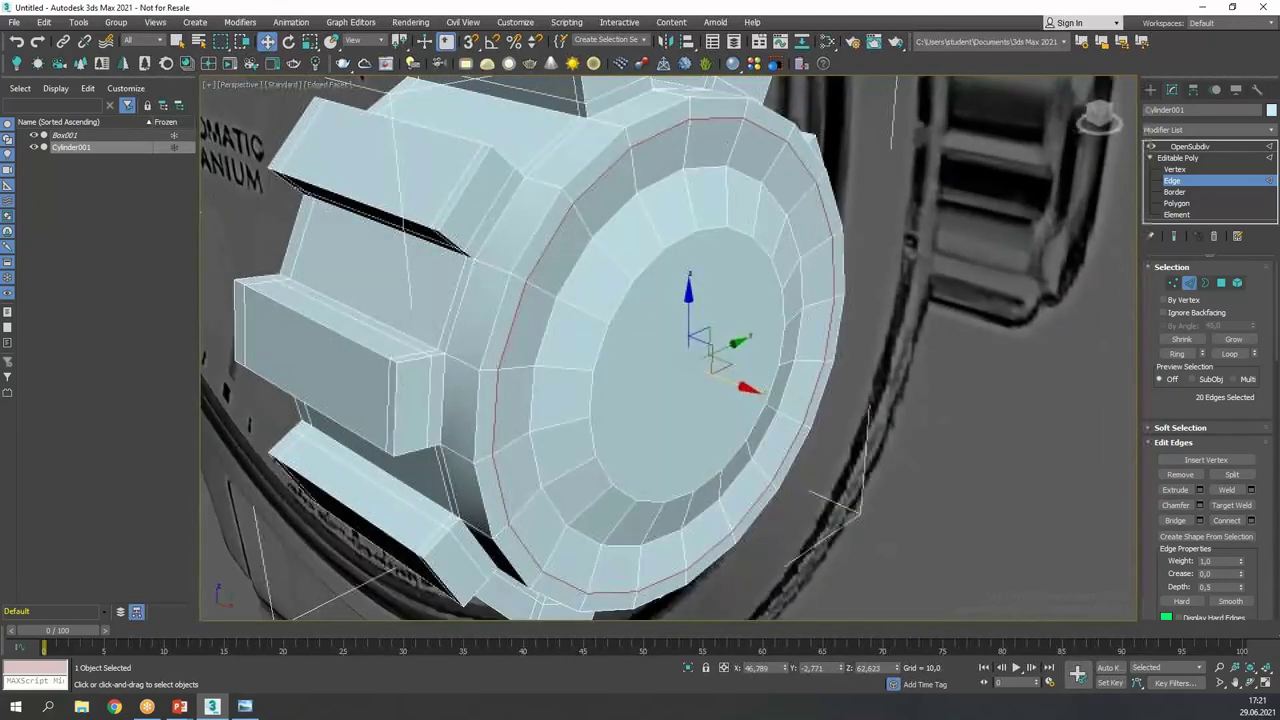
scroll(631, 149, "up", 4)
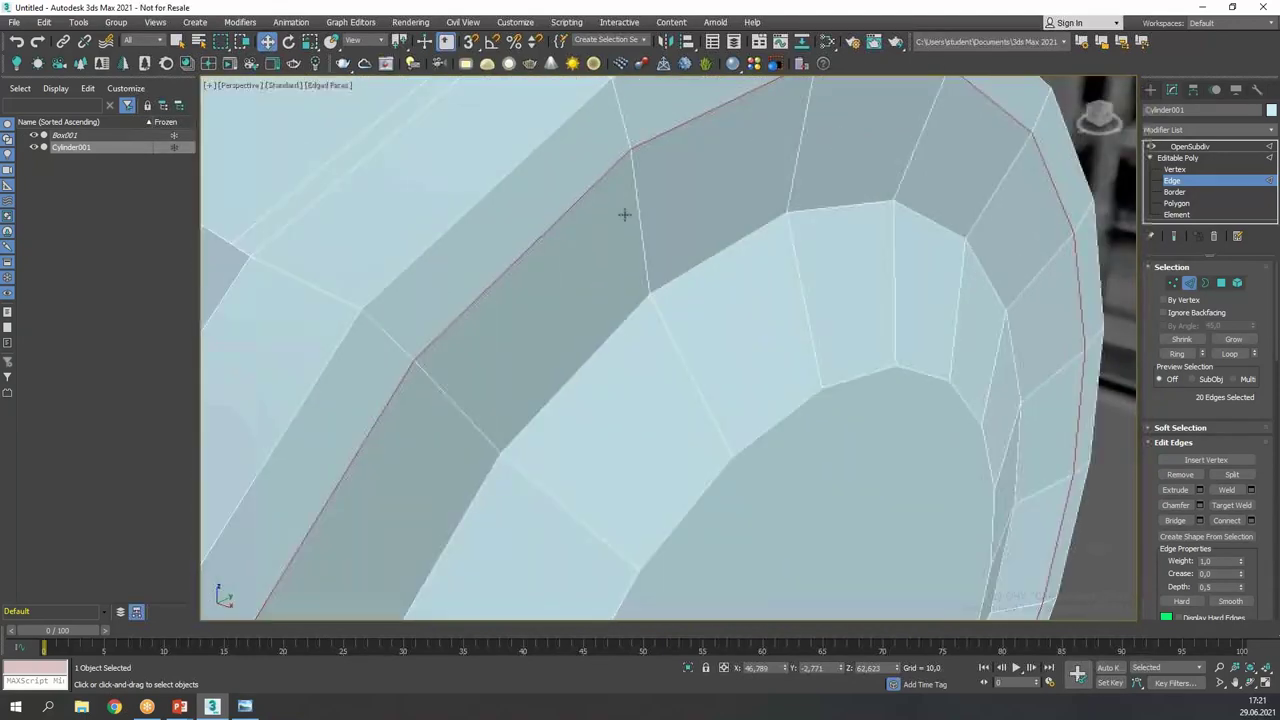
left_click(1198, 506)
right_click(679, 376)
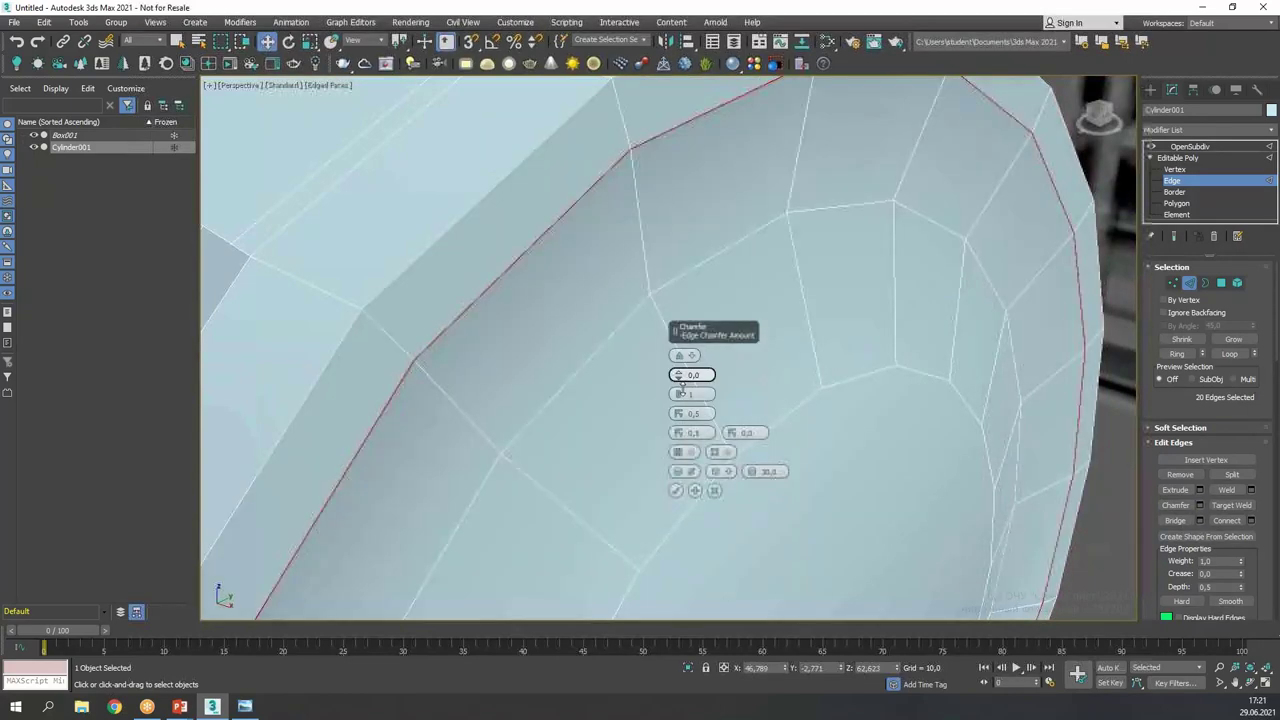
mouse_move(678, 377)
left_mouse_down()
mouse_move(678, 366)
mouse_move(677, 381)
left_mouse_up()
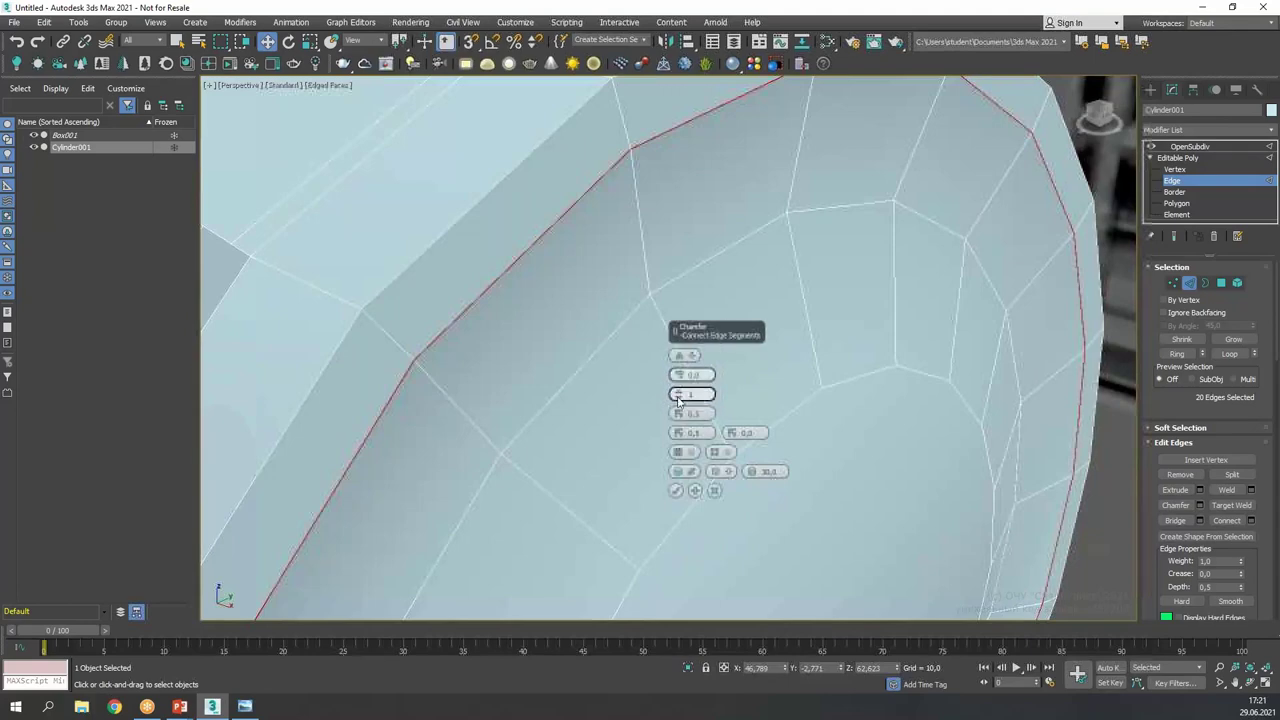
left_click_drag(680, 376, 680, 373)
left_click(676, 491)
- Select the full ring of 20 narrow polygons created by the chamfer around the cap
scroll(889, 411, "down", 5)
middle_click_drag(889, 411, 846, 391, "alt")
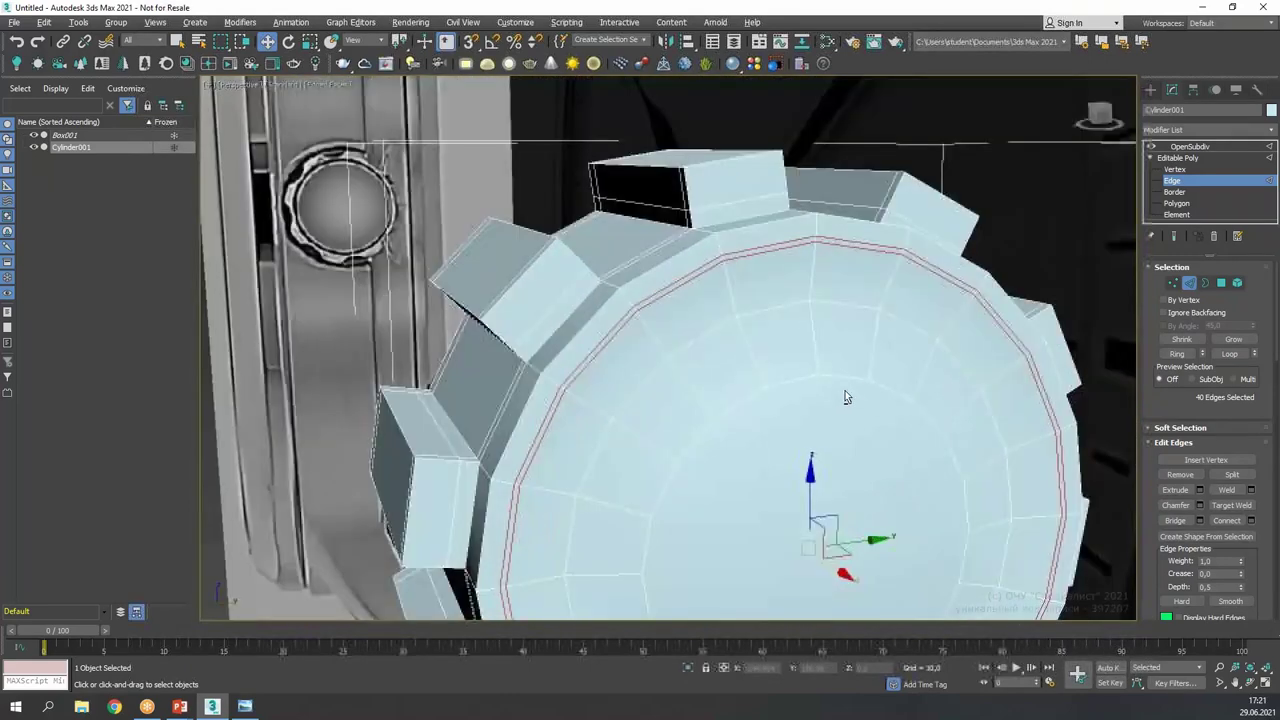
scroll(717, 251, "up", 3)
scroll(726, 268, "up", 3)
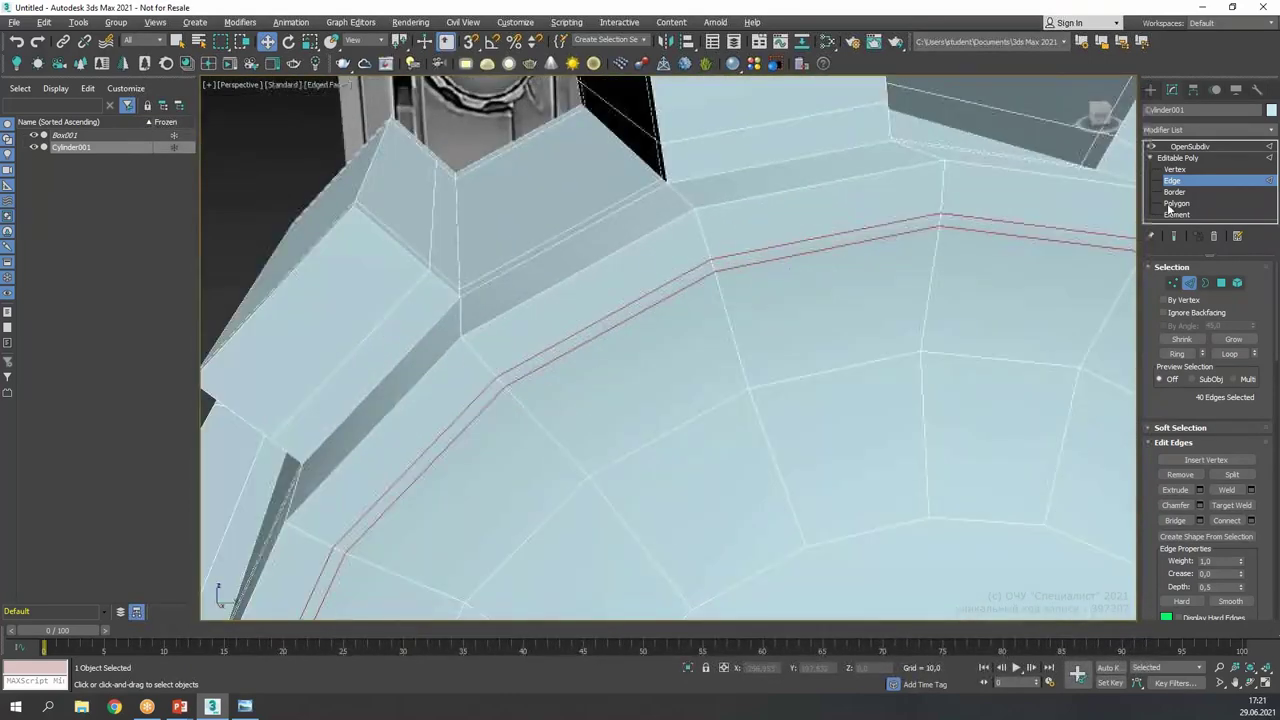
left_click(1172, 204)
left_click(767, 251)
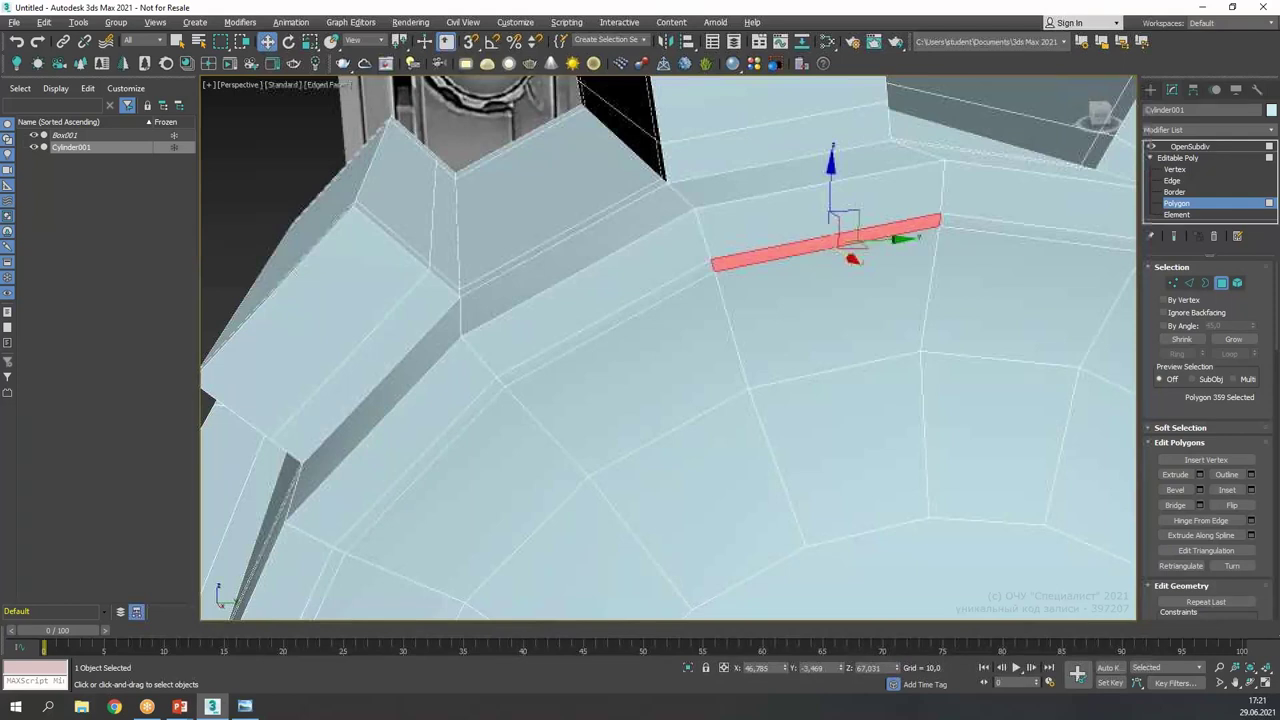
double_click(688, 280, "ctrl")
key("ctrl+z")
key("ctrl+z")
left_click(701, 272, "shift")
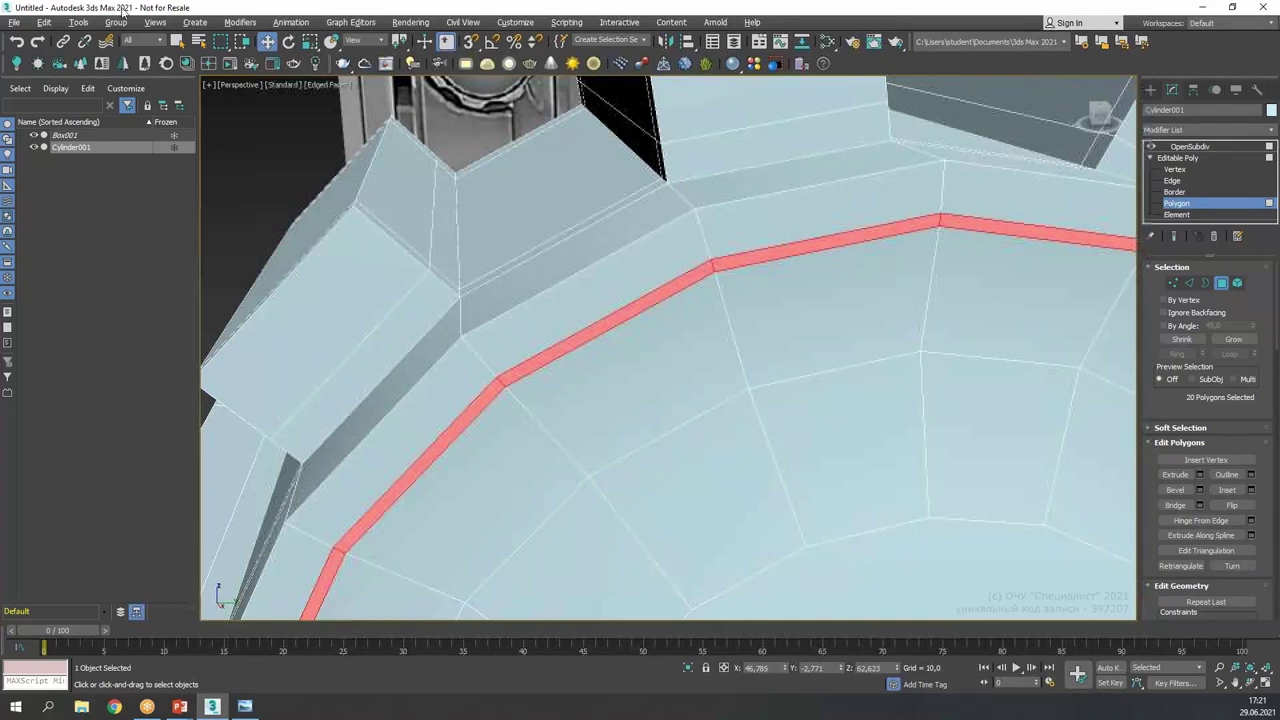
left_click(716, 258)
left_click(696, 279, "shift")
- Extrude the ring of 20 narrow polygons inward by about -0.21 to cut a groove around the cap
scroll(696, 279, "down", 8)
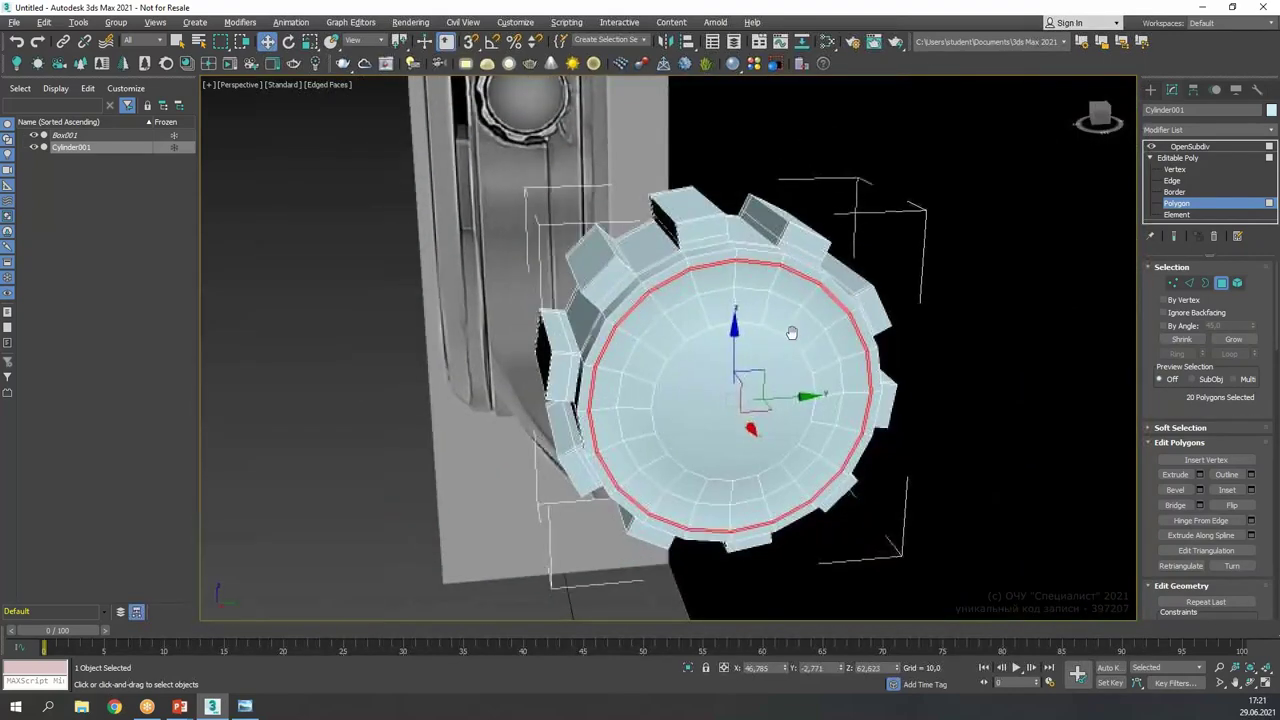
middle_click_drag(794, 323, 721, 259, "alt")
scroll(716, 257, "up", 6)
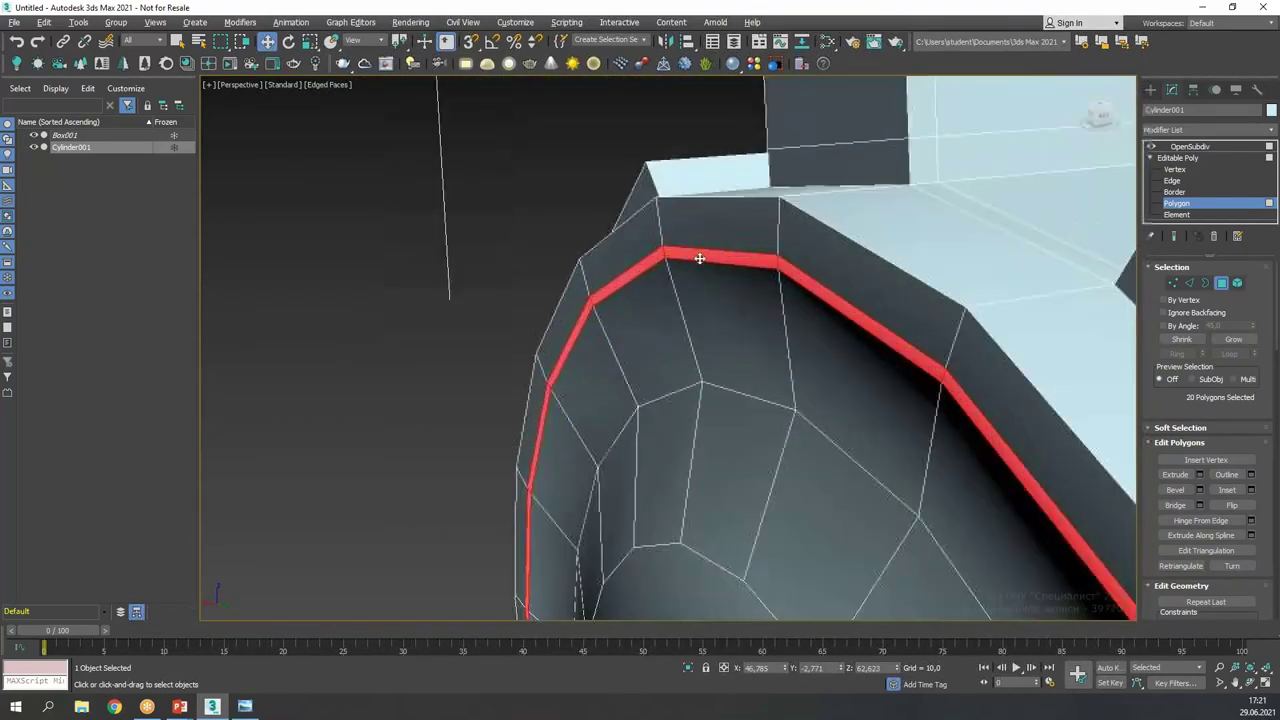
scroll(659, 259, "up", 3)
left_click(1199, 474)
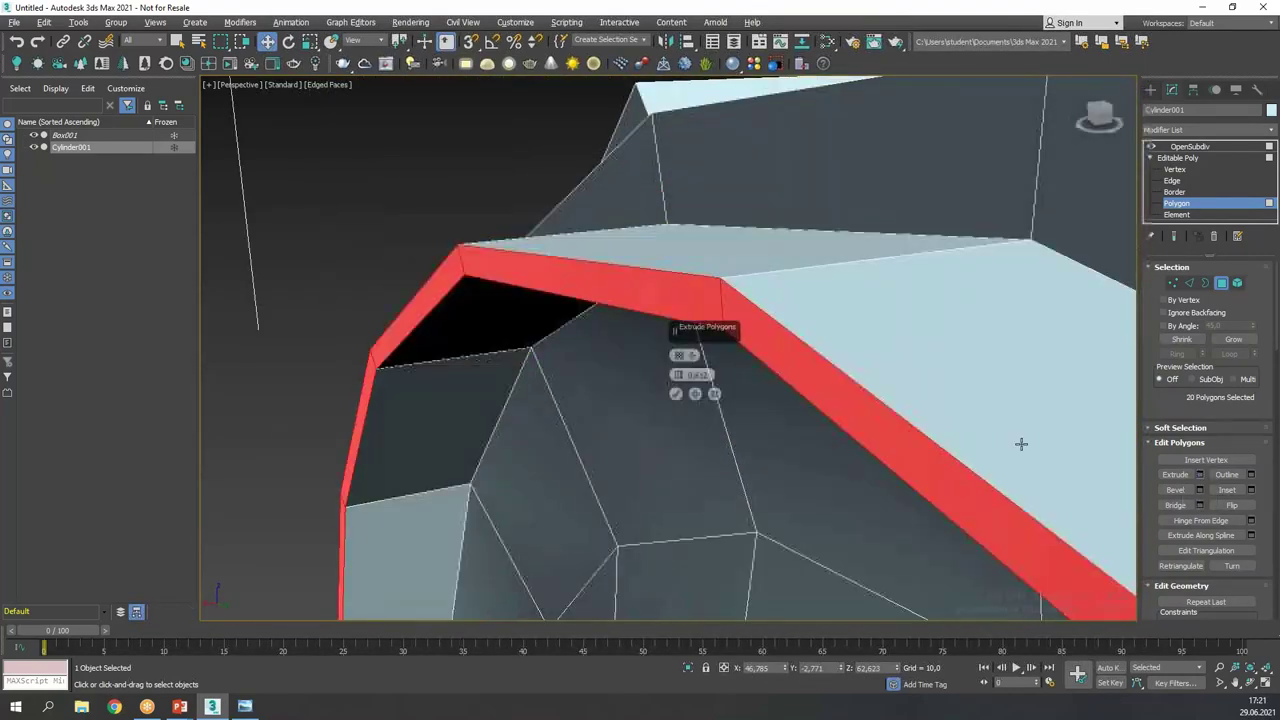
left_click_drag(680, 375, 680, 377)
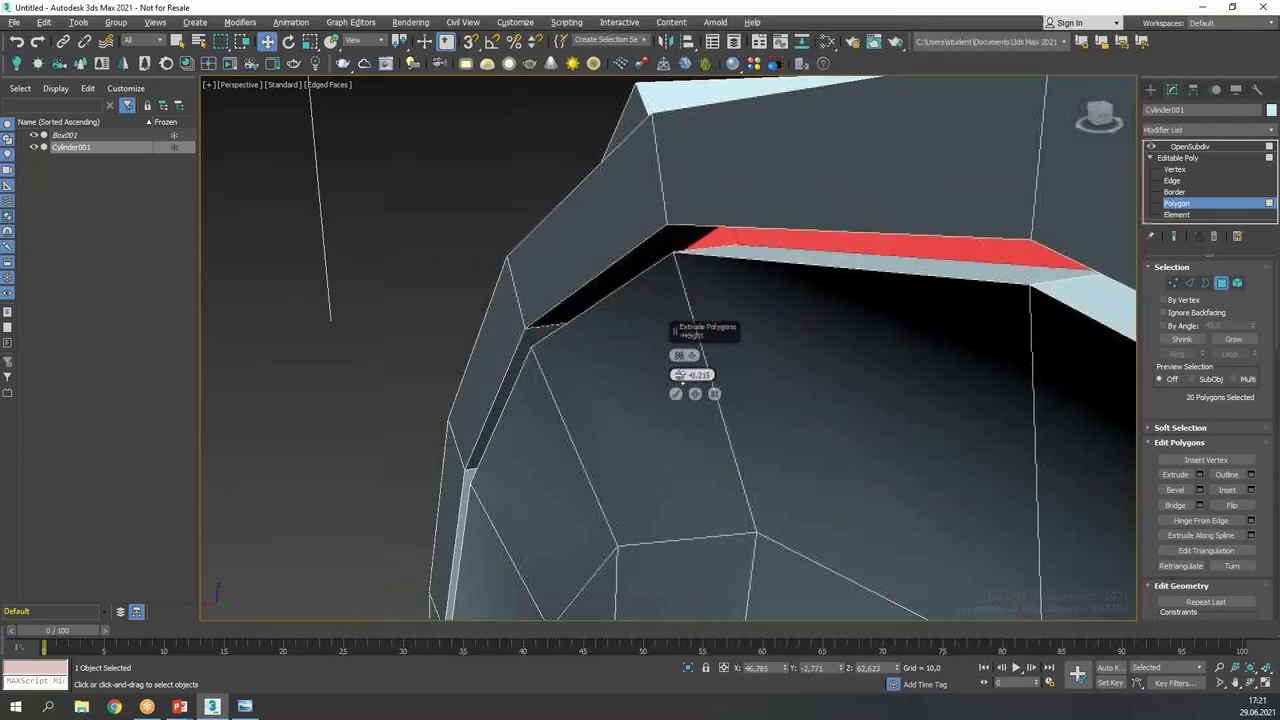
left_click(676, 394)
middle_click_drag(690, 390, 820, 357, "alt")
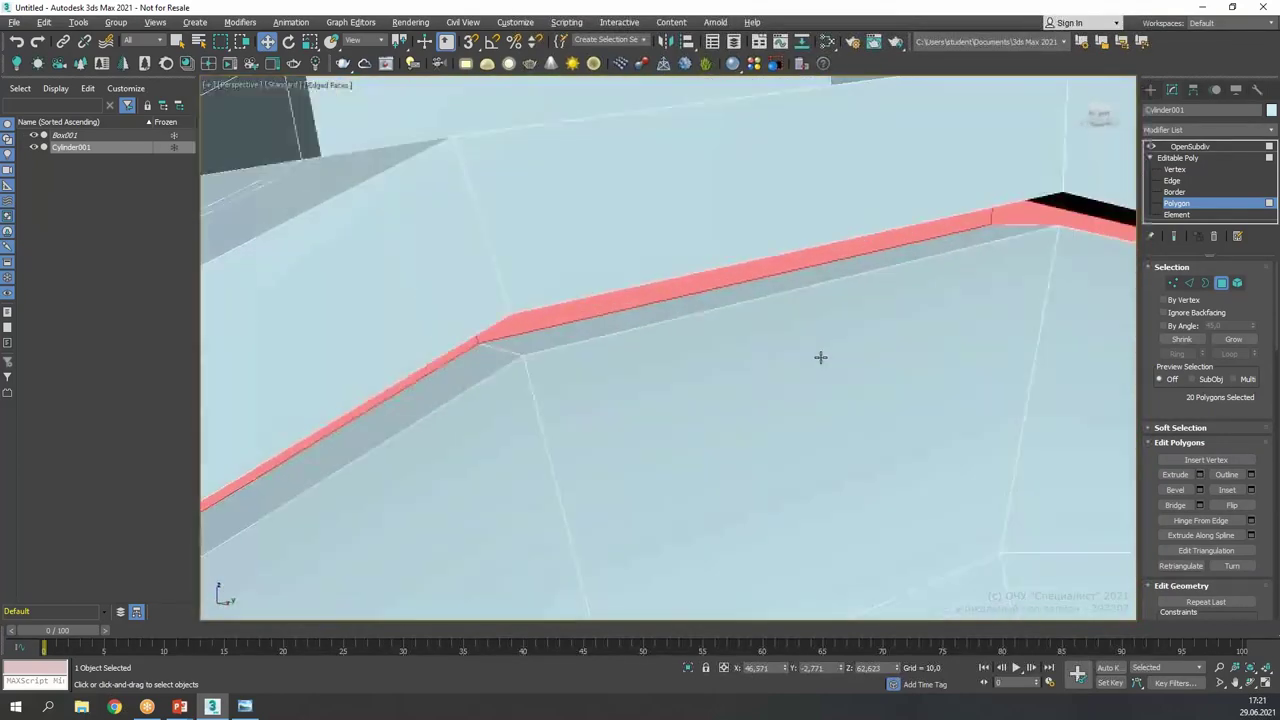
- Inspect the groove's profile around the cap on the smoothed crown
scroll(822, 340, "down", 4)
left_click(1182, 205)
left_click(1195, 147)
mouse_move(945, 316)
middle_mouse_down("alt")
mouse_move(829, 308)
mouse_move(806, 289)
mouse_move(946, 306)
middle_mouse_up("alt")
scroll(946, 290, "up", 3)
scroll(946, 290, "up", 1)
scroll(986, 271, "down", 2)
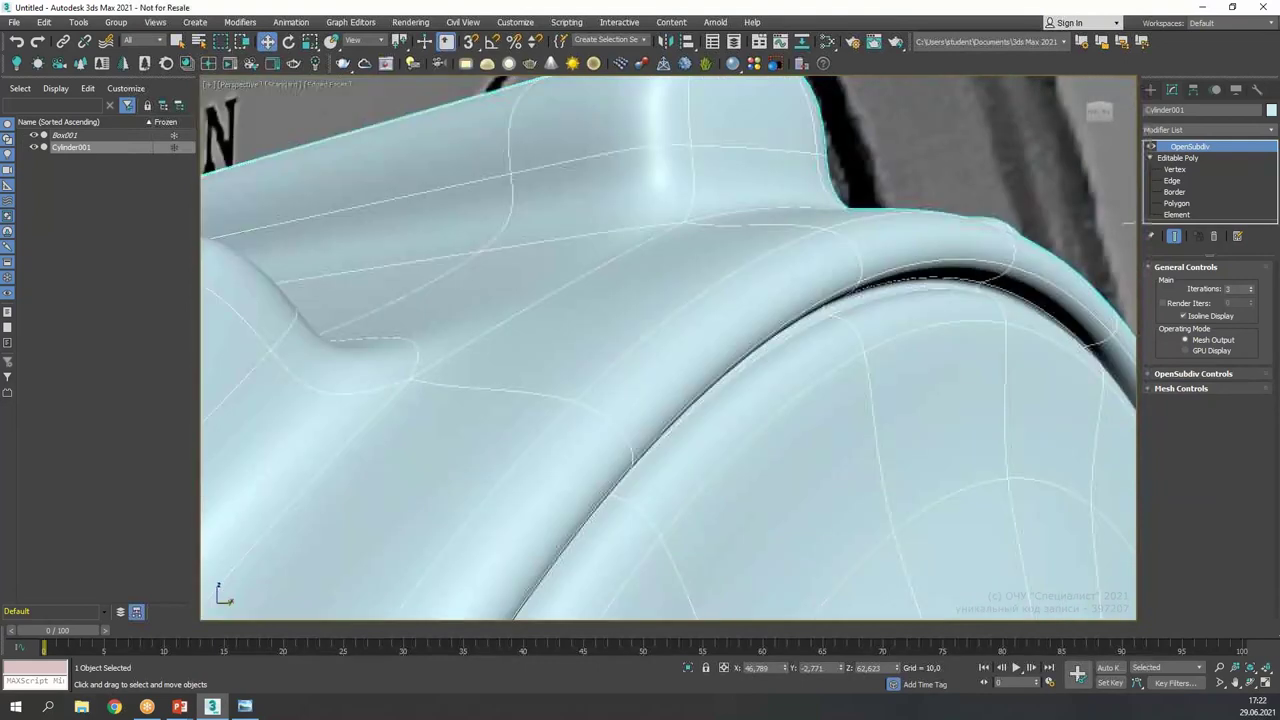
mouse_move(988, 219)
left_mouse_down()
mouse_move(988, 262)
mouse_move(1015, 305)
mouse_move(1015, 398)
left_mouse_up()
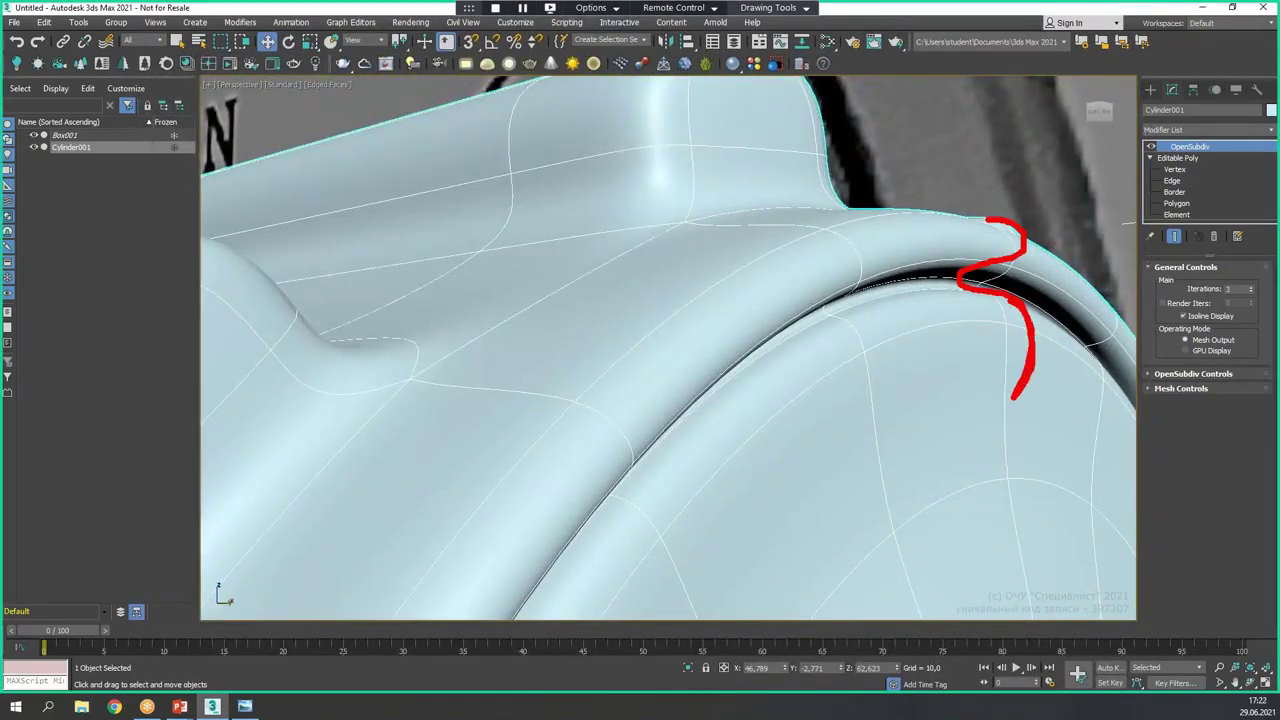
key("Escape")
- Select the edge loops running around both sides of the crown cap's groove, 80 edges in all
left_click(1172, 181)
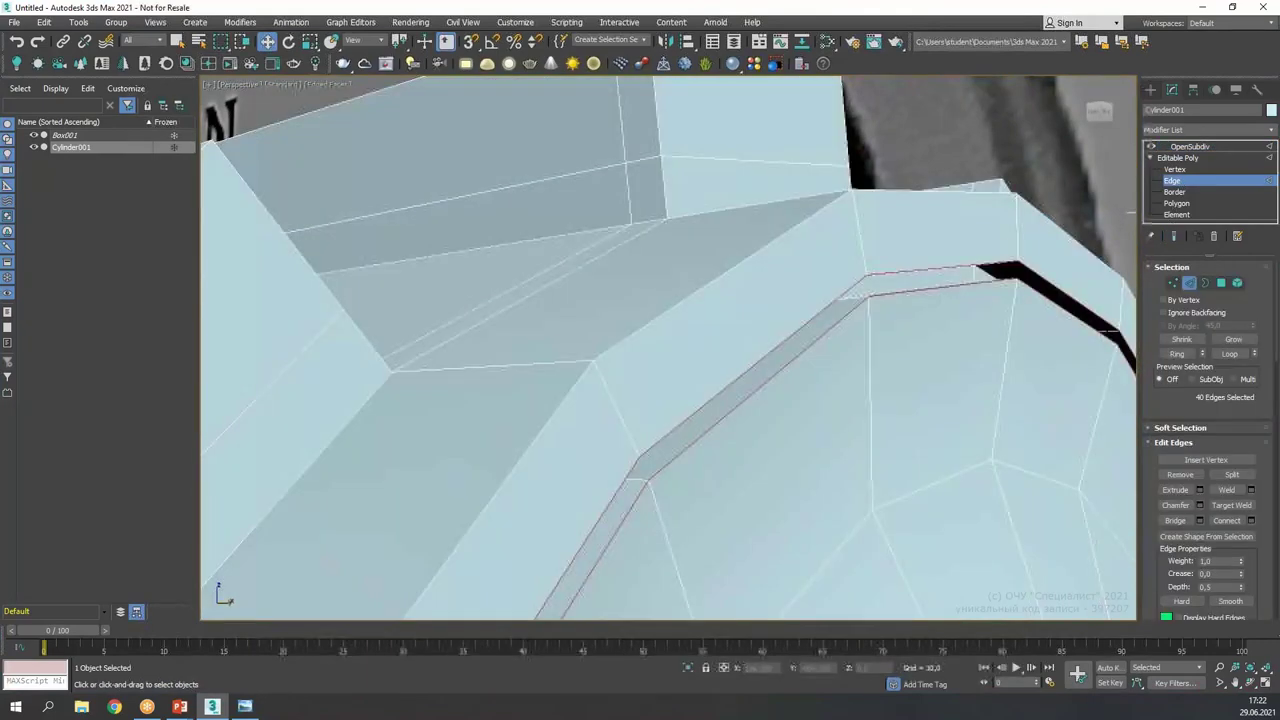
middle_click_drag(839, 303, 822, 297, "alt")
scroll(745, 320, "up", 3)
left_click(747, 328, "ctrl")
double_click(747, 328, "ctrl")
middle_click_drag(747, 328, 813, 354, "alt")
left_click(731, 318, "ctrl")
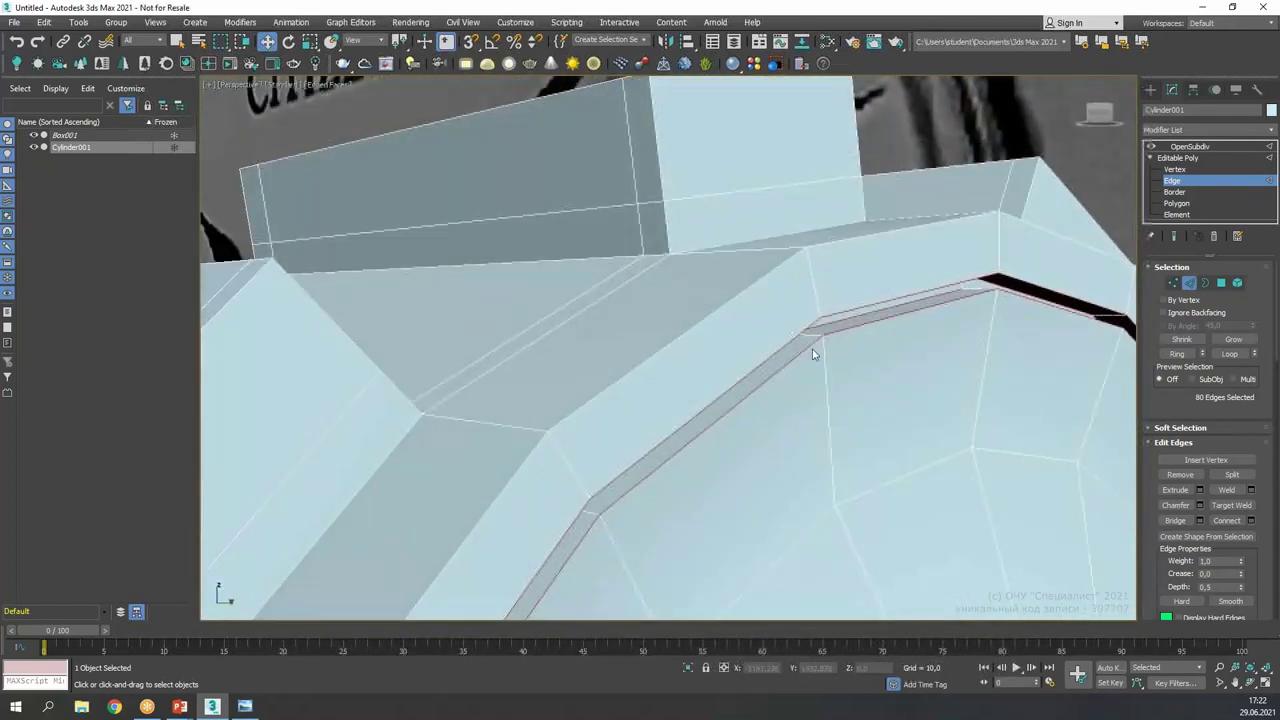
scroll(813, 354, "up", 3)
key("ctrl+2")
left_click_drag(808, 329, 737, 374)
mouse_move(839, 323)
left_mouse_down()
mouse_move(760, 381)
mouse_move(756, 417)
left_mouse_up()
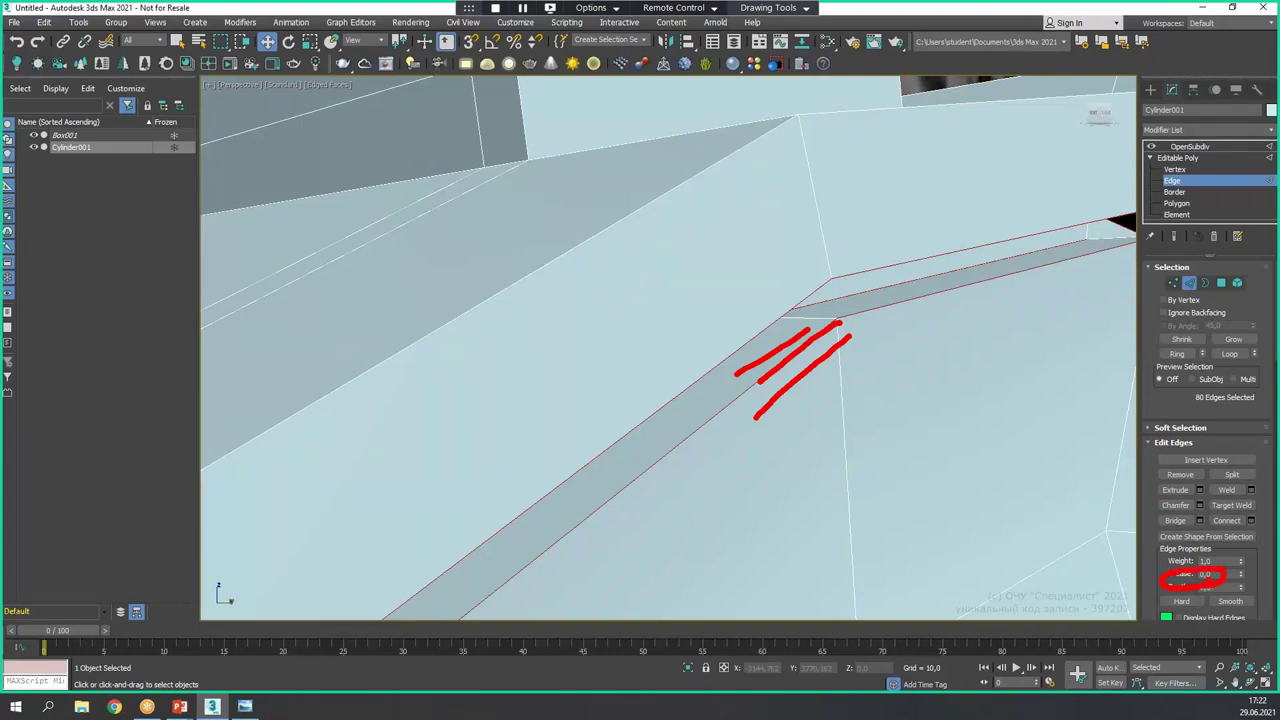
mouse_move(923, 165)
left_mouse_down()
mouse_move(937, 228)
mouse_move(878, 263)
mouse_move(950, 286)
mouse_move(957, 408)
left_mouse_up()
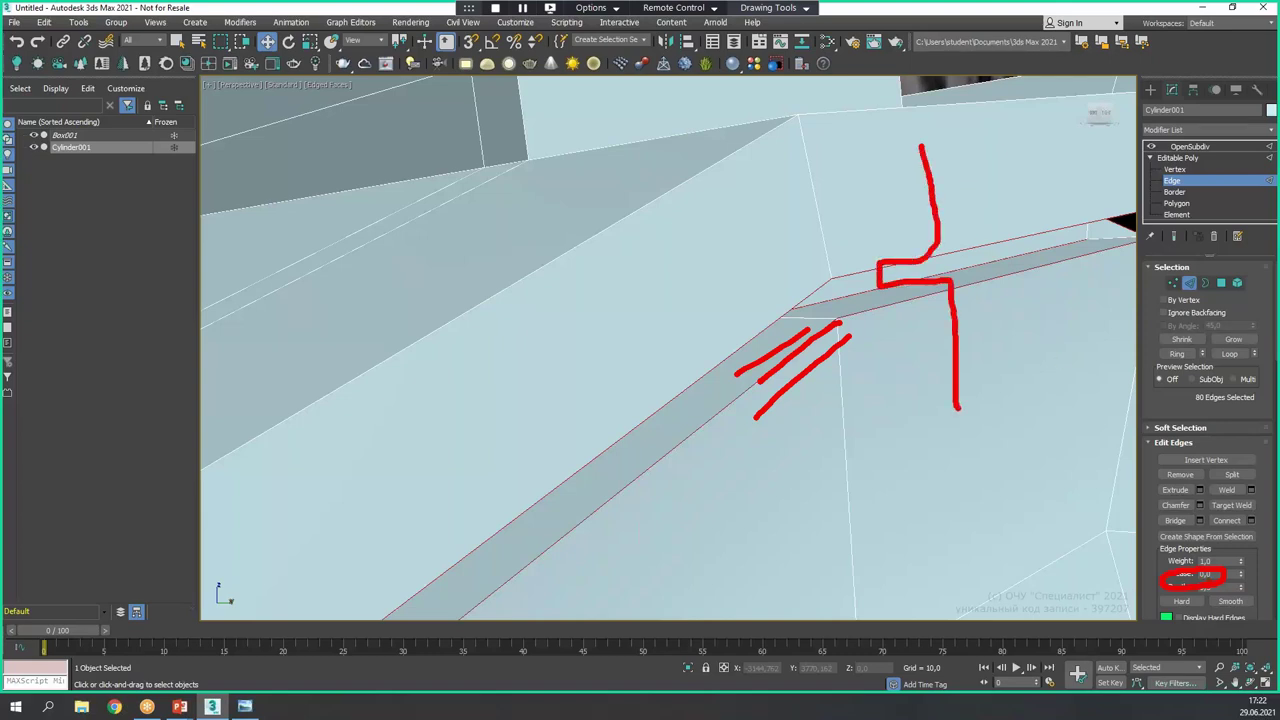
left_click_drag(950, 248, 1128, 203)
left_click_drag(855, 222, 1108, 188)
left_click_drag(818, 184, 1175, 128)
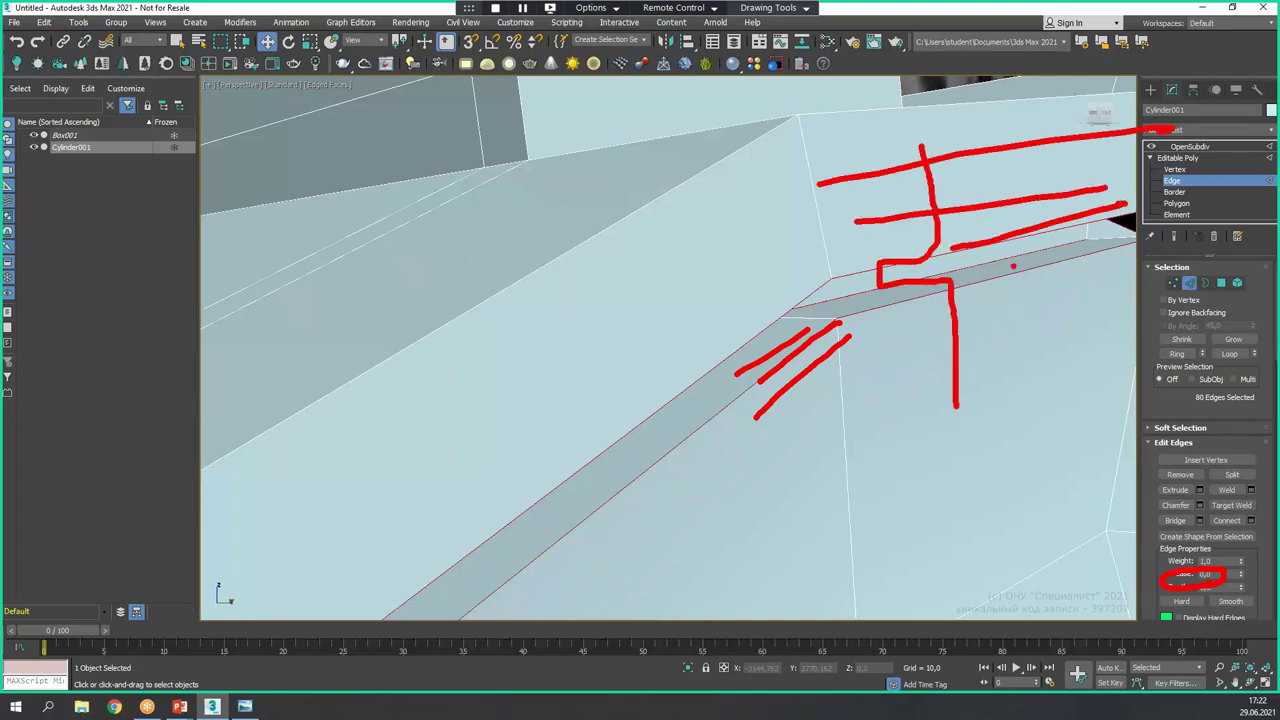
left_click_drag(990, 280, 898, 258)
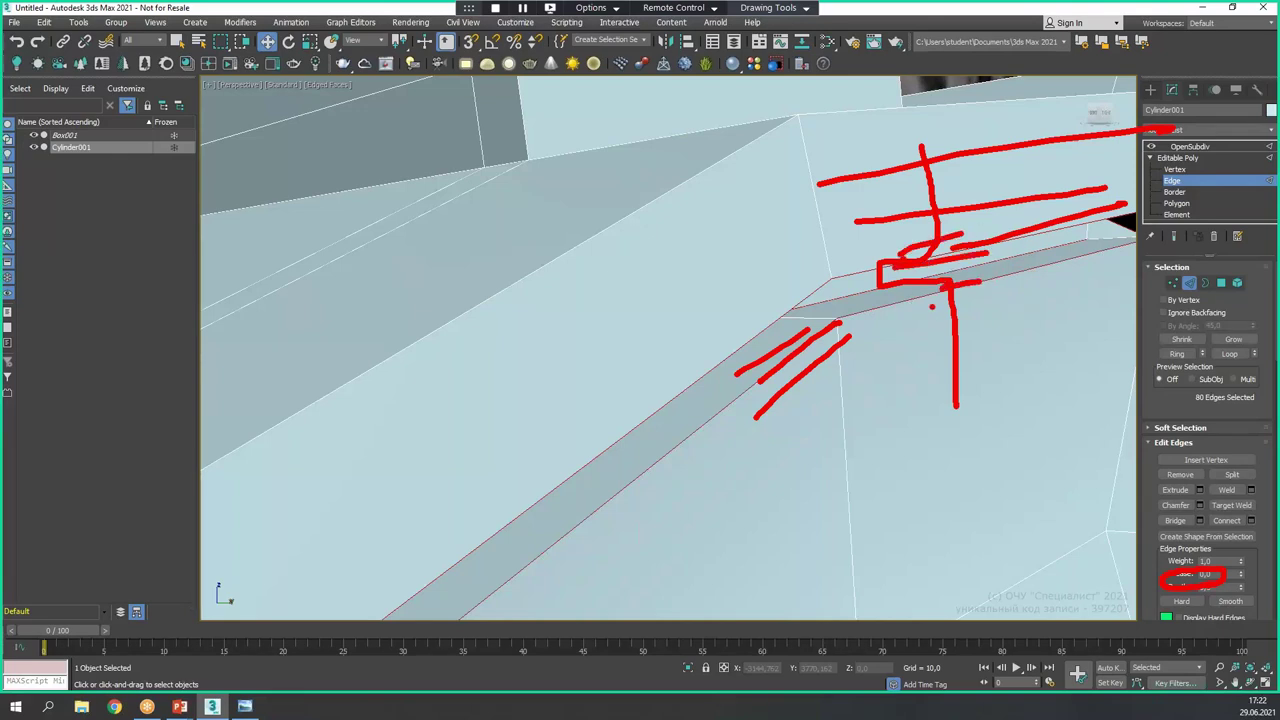
left_click_drag(836, 322, 988, 281)
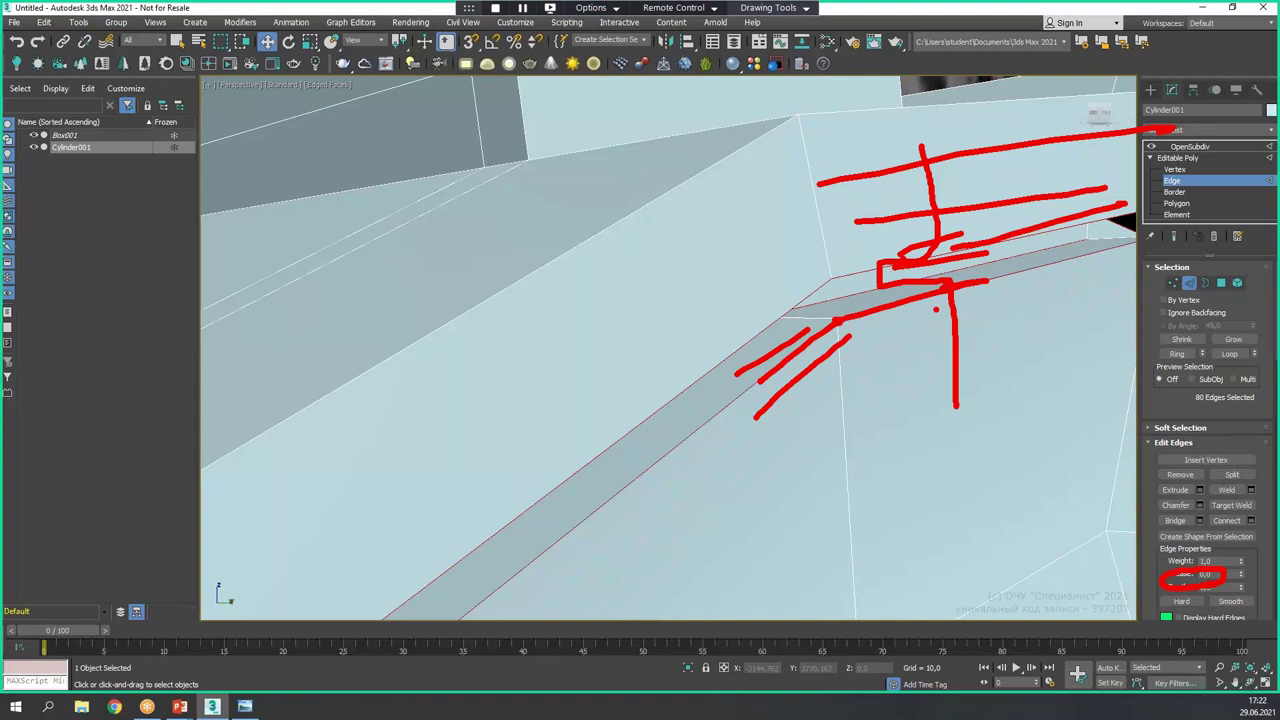
key("Escape")
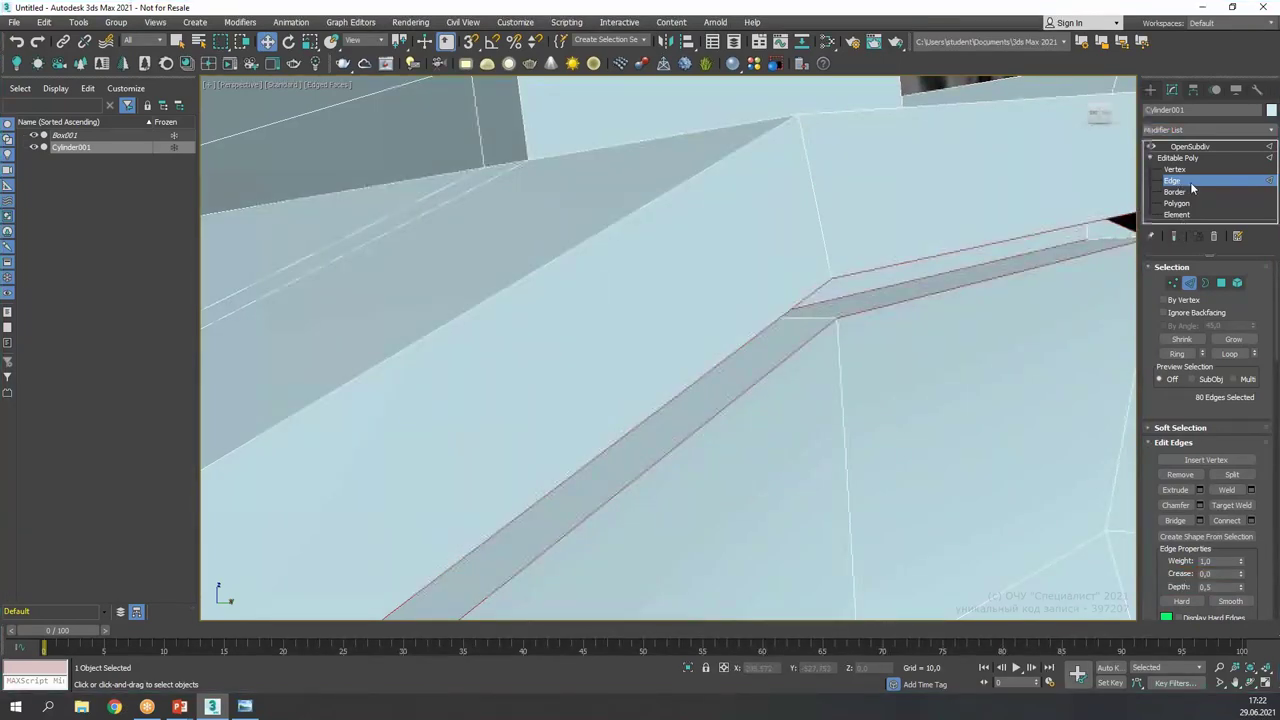
- Show the smoothed result while editing and set the Crease of the selected groove edges to 0.25
left_click(1176, 236)
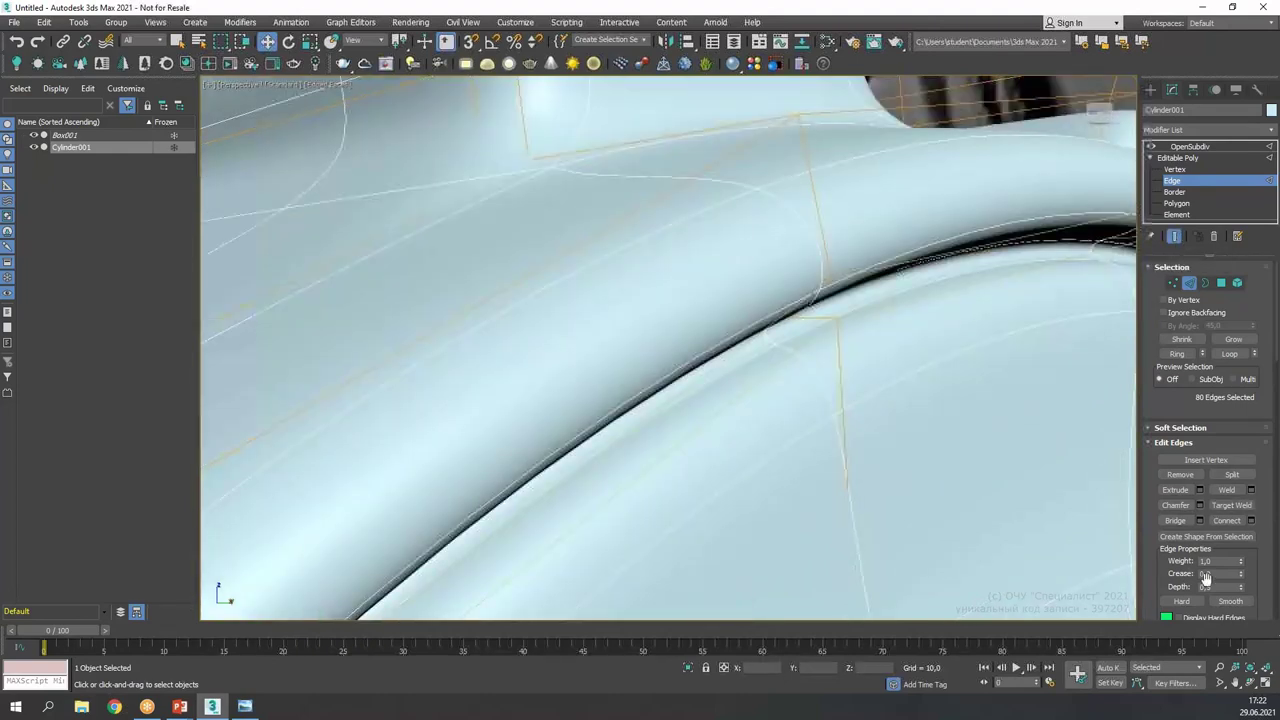
left_click_drag(1241, 573, 1200, 574)
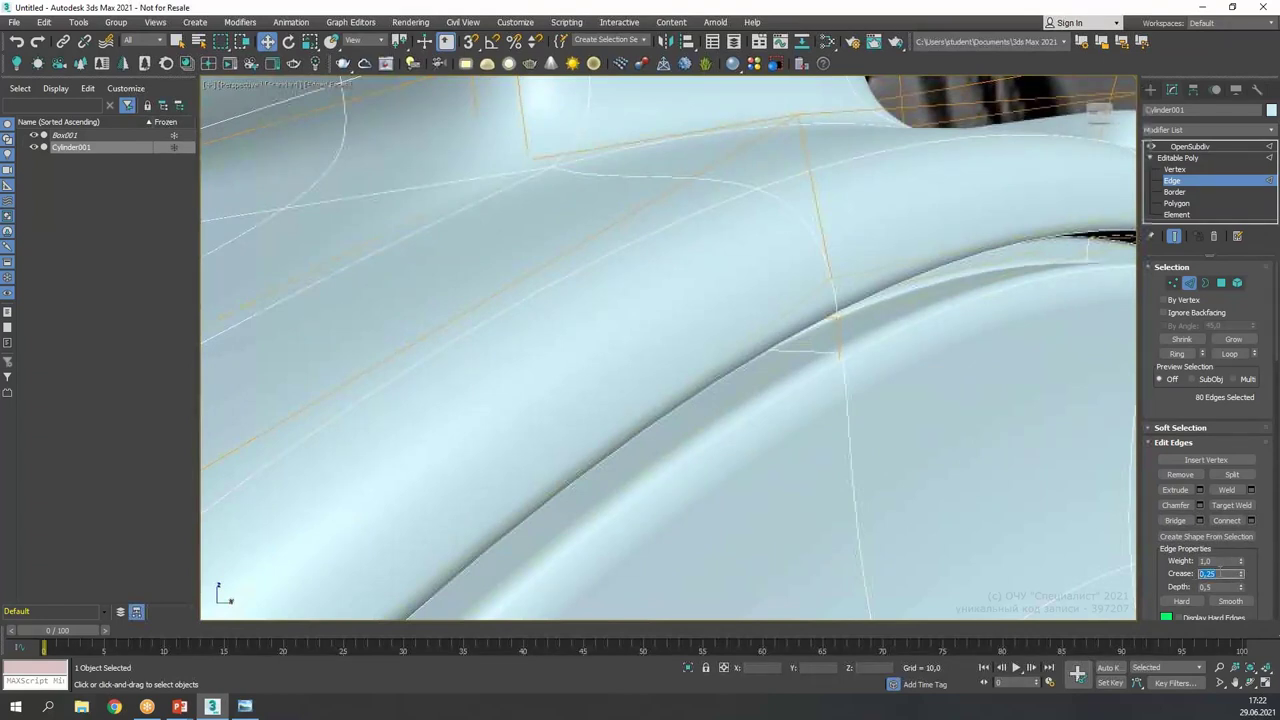
middle_click_drag(962, 250, 870, 321)
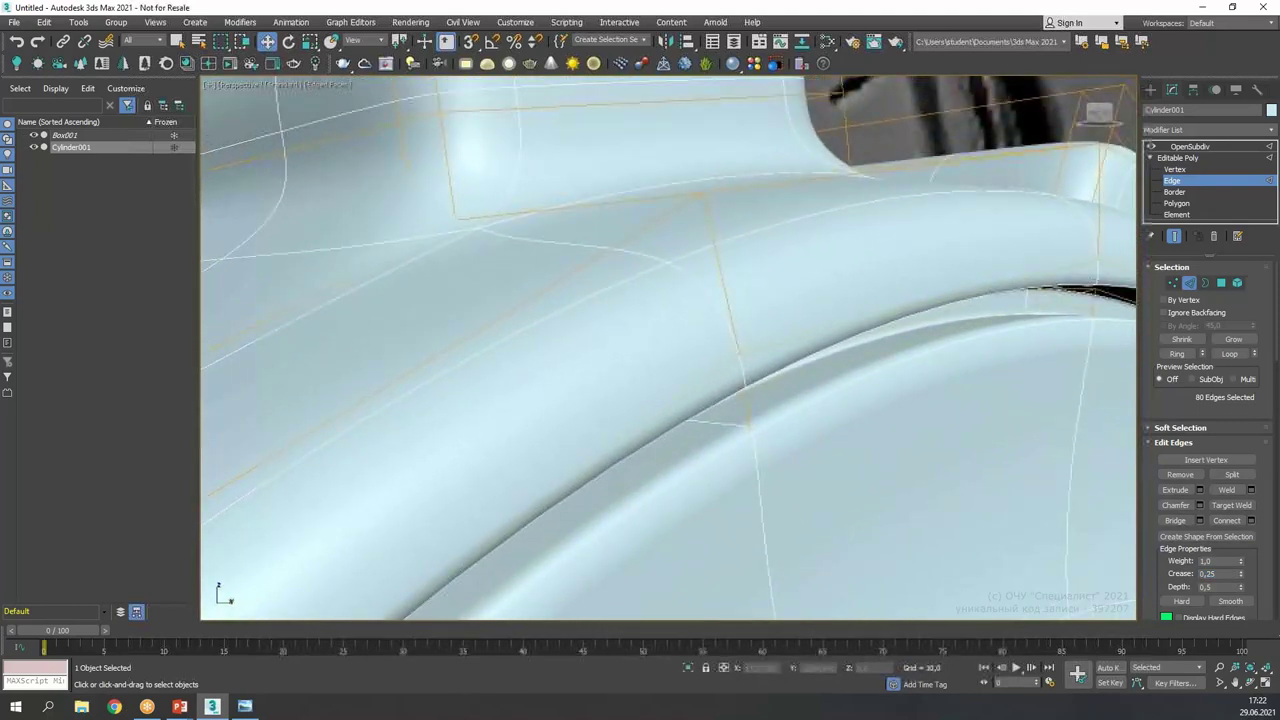
- Set the Crease of the 20-edge loop on the rim just outside the groove to 0.15, then leave edge editing
double_click(800, 337)
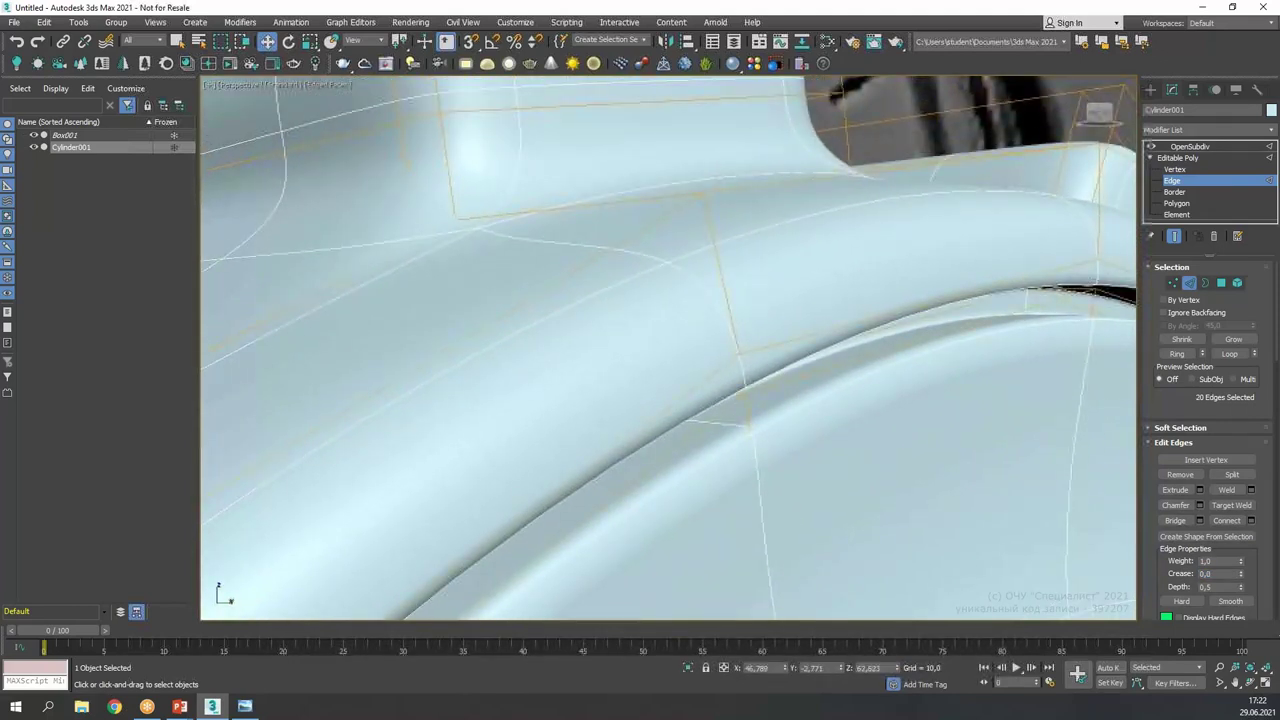
left_click(1209, 578)
key("BackSpace")
type("15")
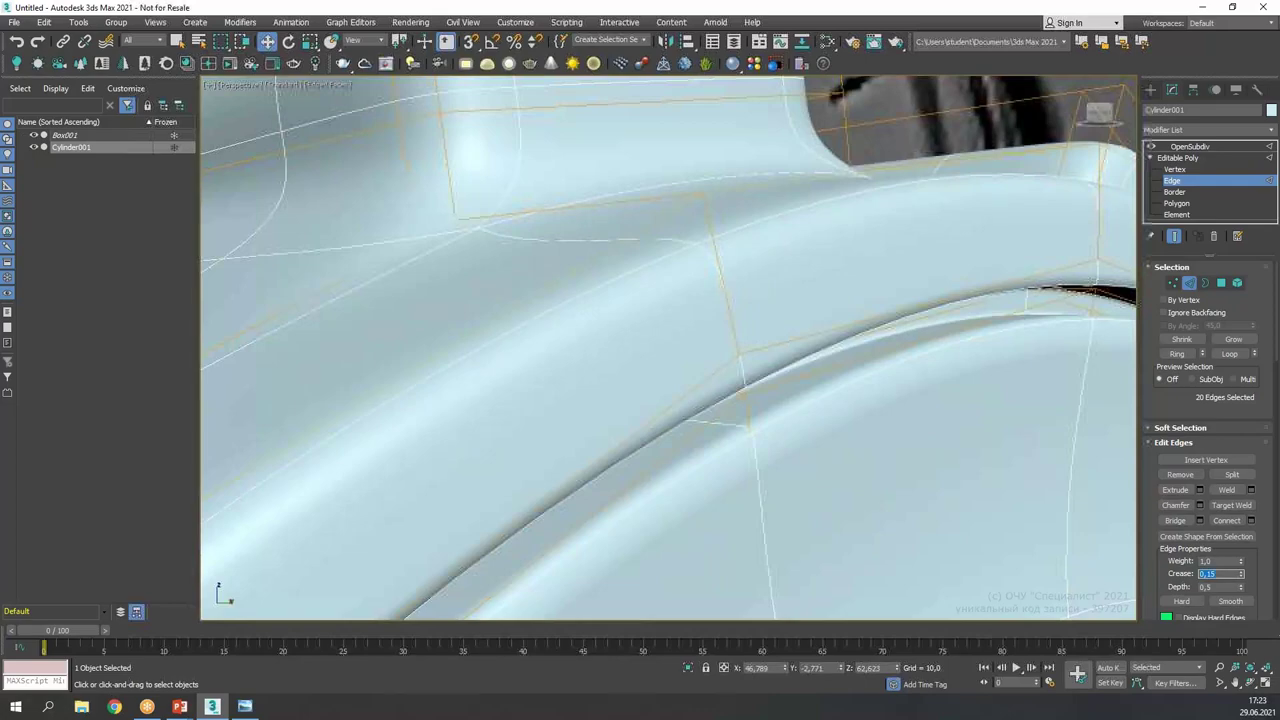
scroll(929, 404, "down", 7)
middle_click_drag(929, 404, 848, 340)
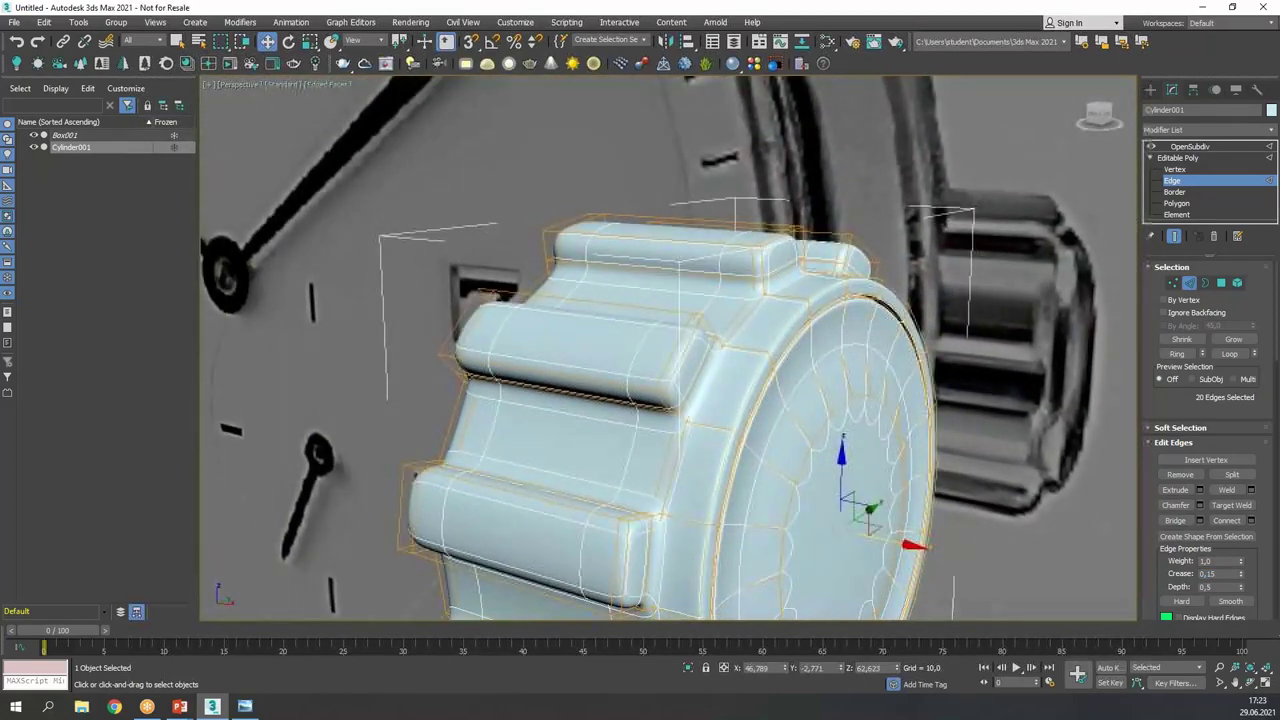
left_click(1178, 182)
scroll(839, 371, "down", 5)
mouse_move(800, 372)
middle_mouse_down("alt")
mouse_move(859, 388)
mouse_move(983, 380)
mouse_move(789, 391)
middle_mouse_up("alt")
scroll(789, 391, "down", 5)
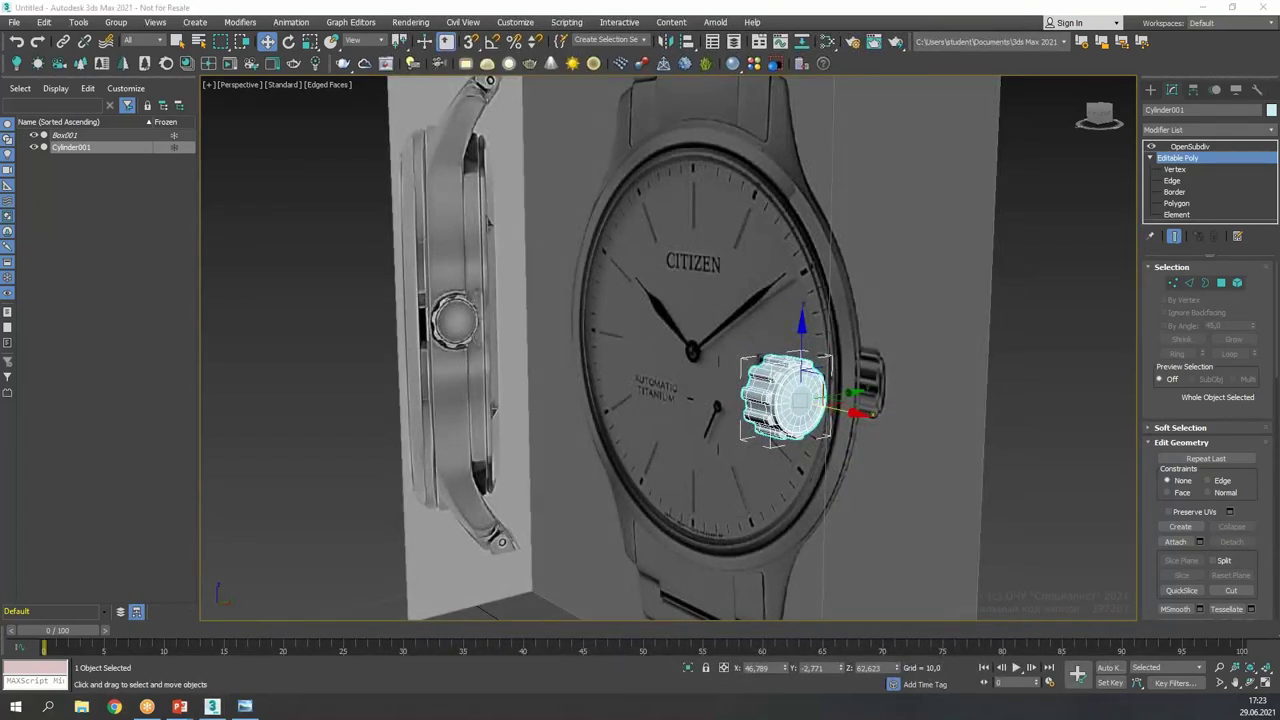
- Create a cylinder over the watch case in the Front view, centred on the dial, with a radius of about 39.75 and height of about 10.58
key("alt+w")
scroll(762, 257, "down", 5)
key("alt+w")
left_click(1150, 90)
left_click(1180, 198)
middle_click_drag(665, 332, 720, 353)
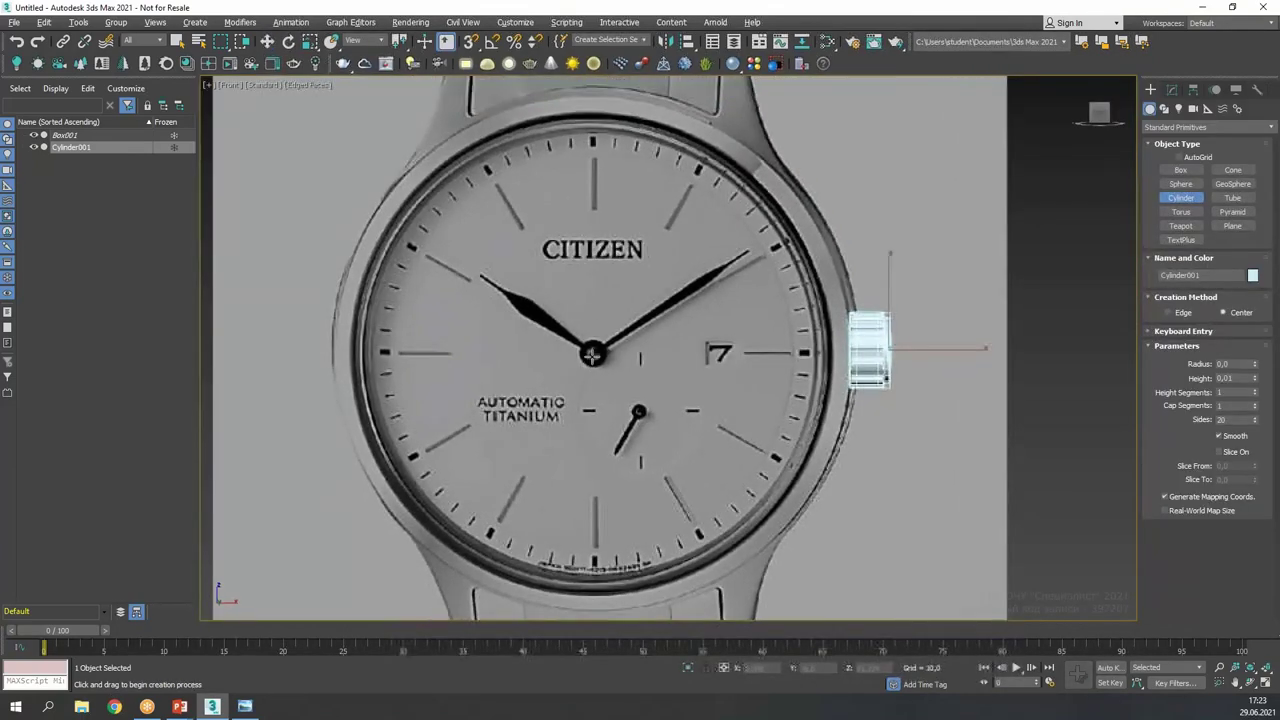
left_click_drag(594, 353, 854, 376)
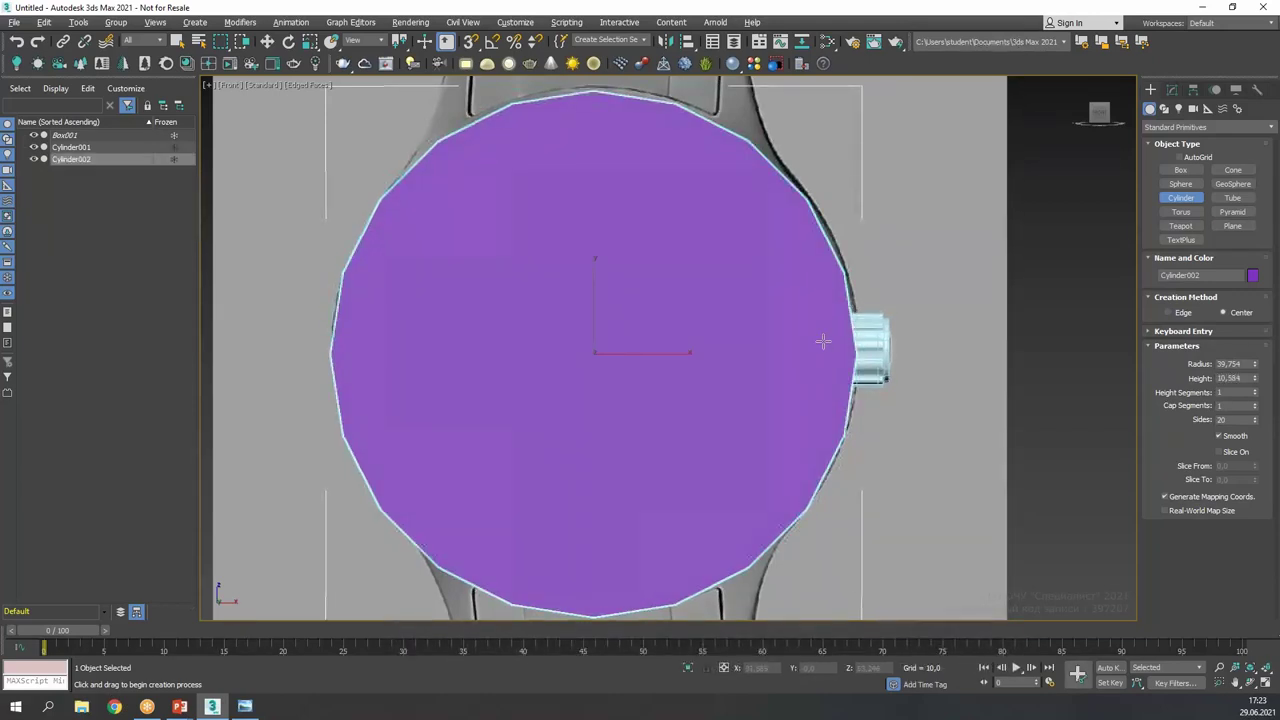
- Set the case cylinder's number of sides to 24
left_click(1172, 89)
left_click(1232, 341)
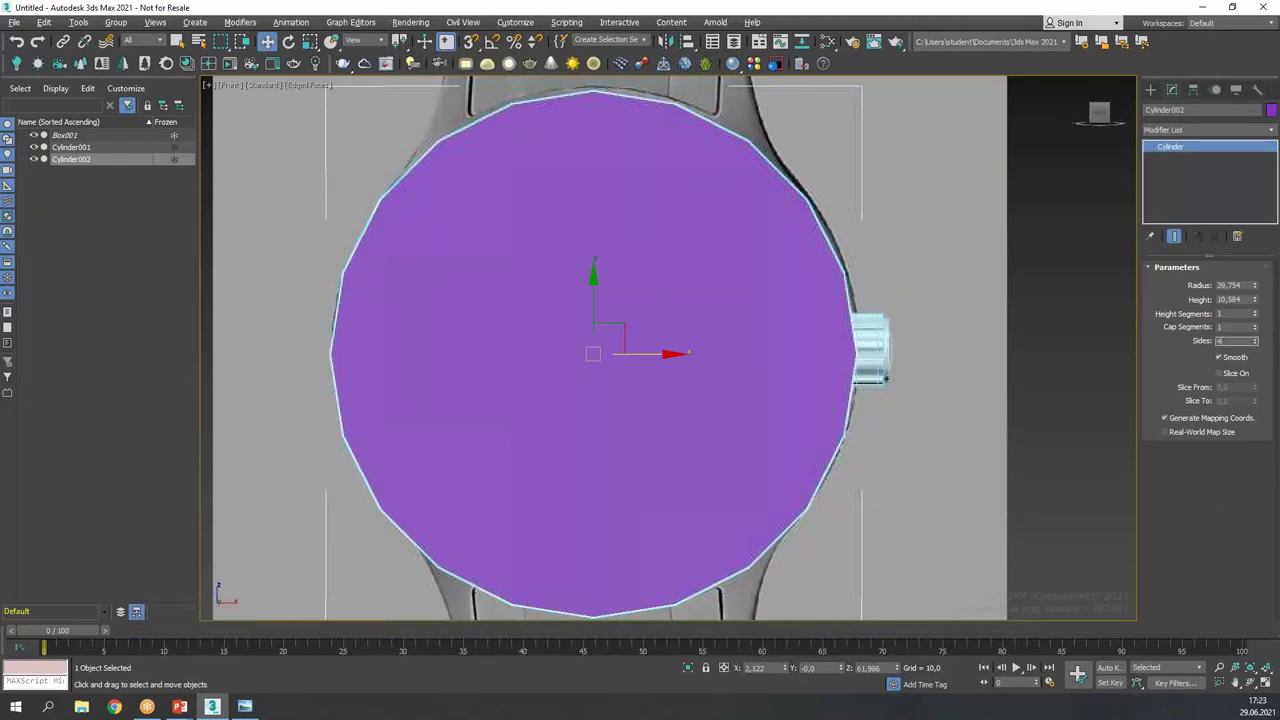
key("Return")
type("24")
key("Return")
- Shift the see-through case cylinder onto the case's middle band in the Left view and set its height to about 8.04
middle_click_drag(770, 371, 786, 365)
key("alt+w")
middle_click(594, 480)
key("alt+w")
scroll(606, 414, "down", 5)
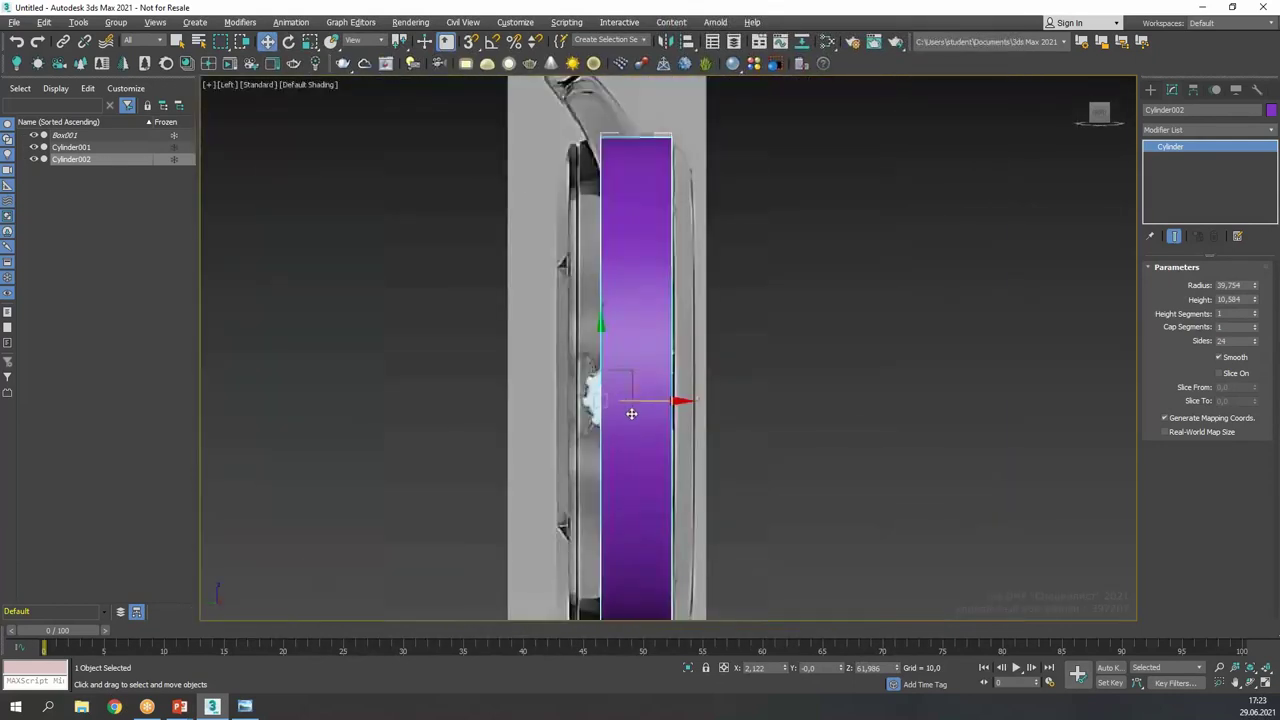
key("alt+x")
left_click_drag(631, 413, 666, 413)
scroll(666, 415, "up", 2)
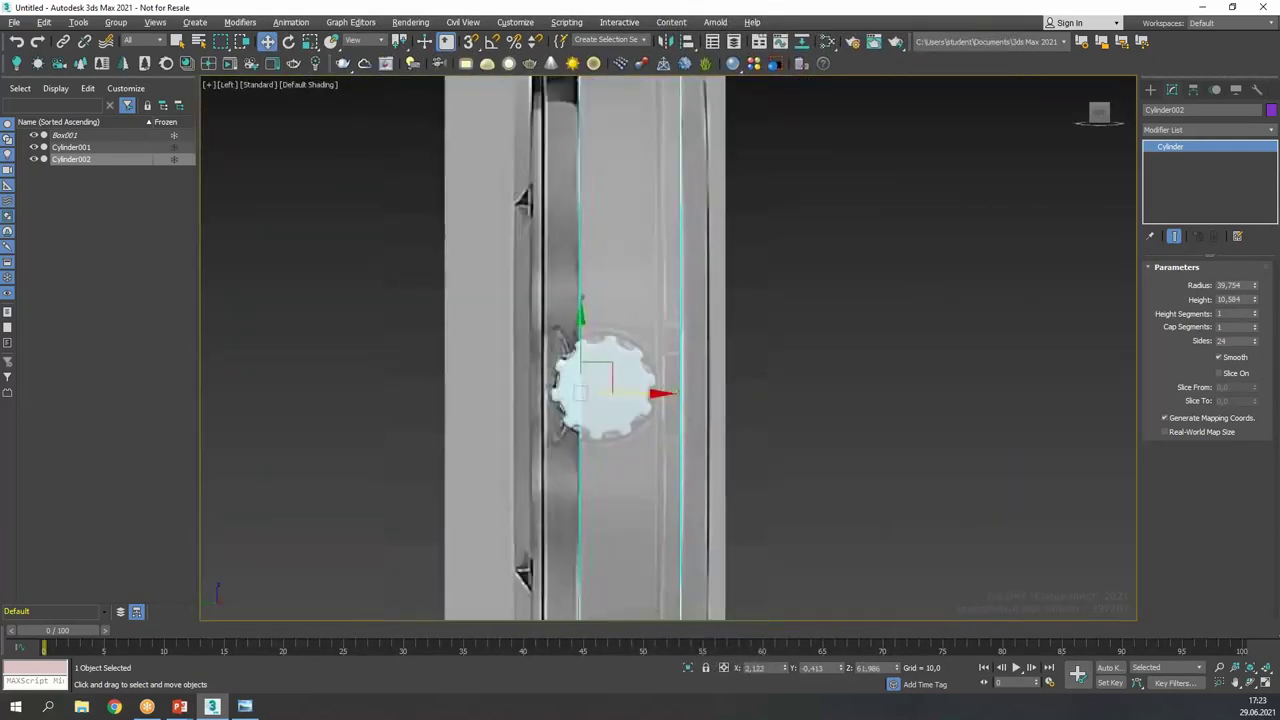
middle_click_drag(666, 415, 699, 505)
left_click_drag(1257, 304, 1258, 314)
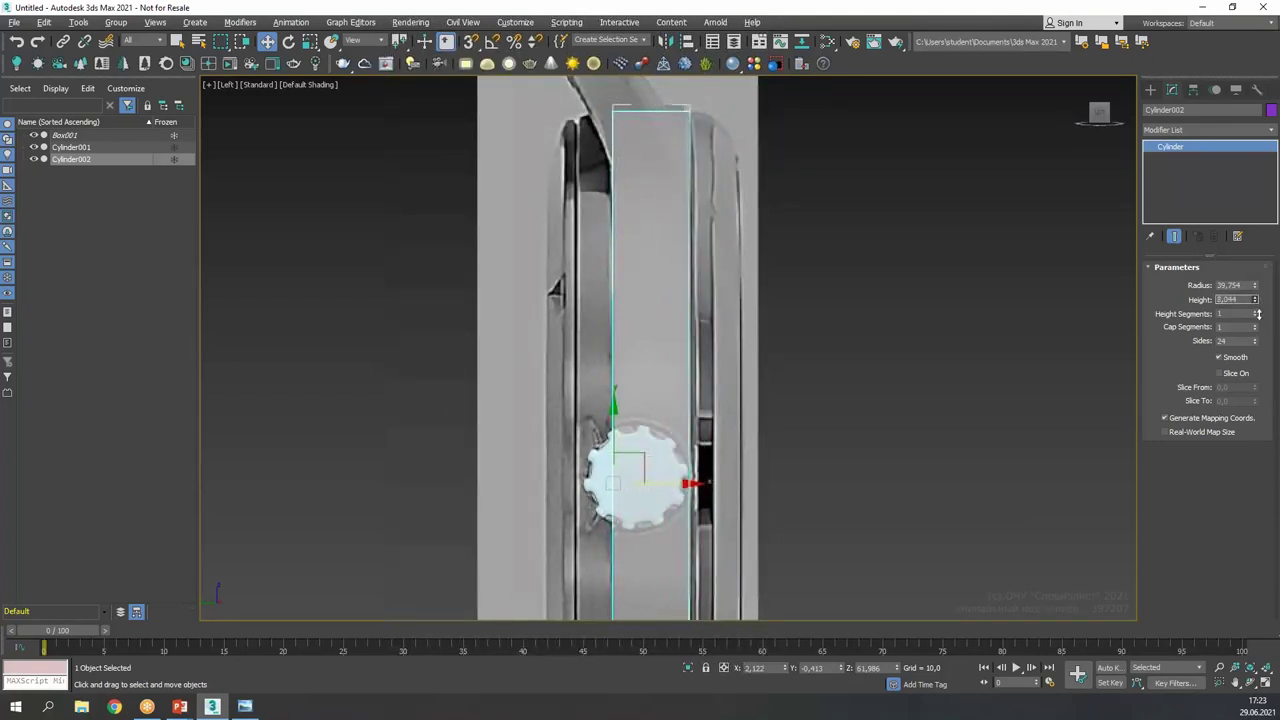
- Turn on edged faces in the Left view and hide the crown
key("alt+x")
key("F4")
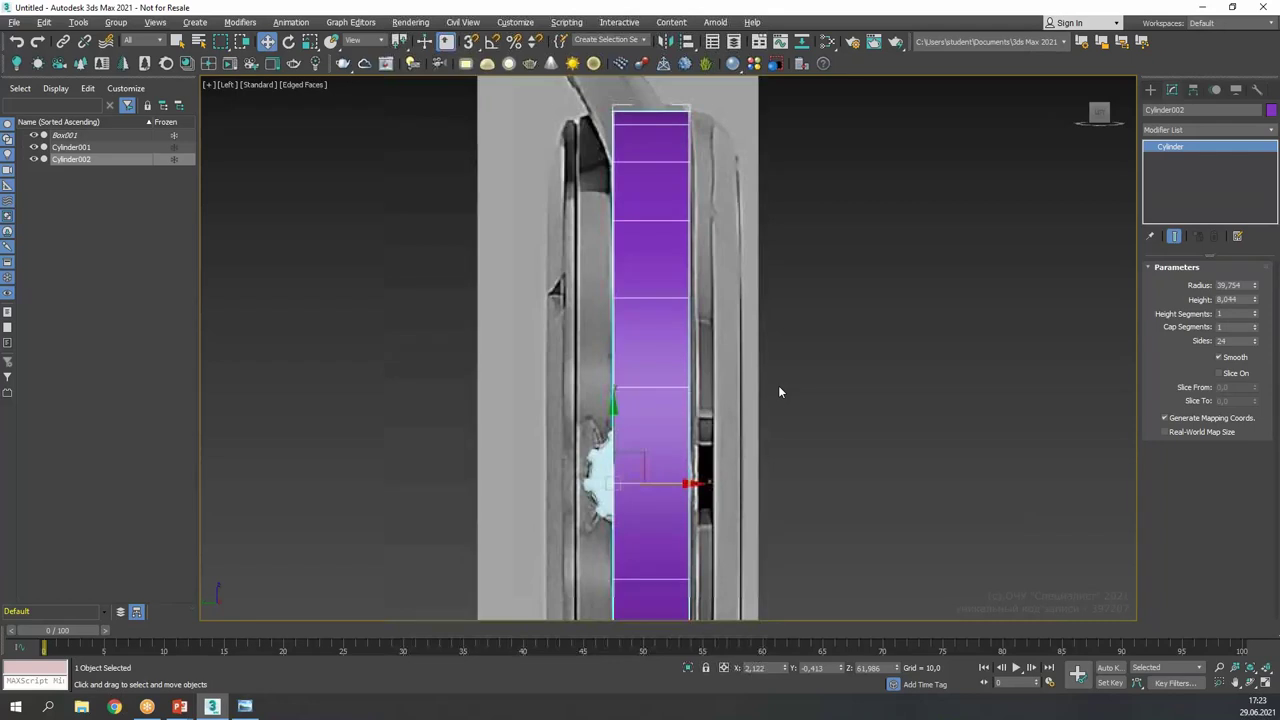
key("alt+x")
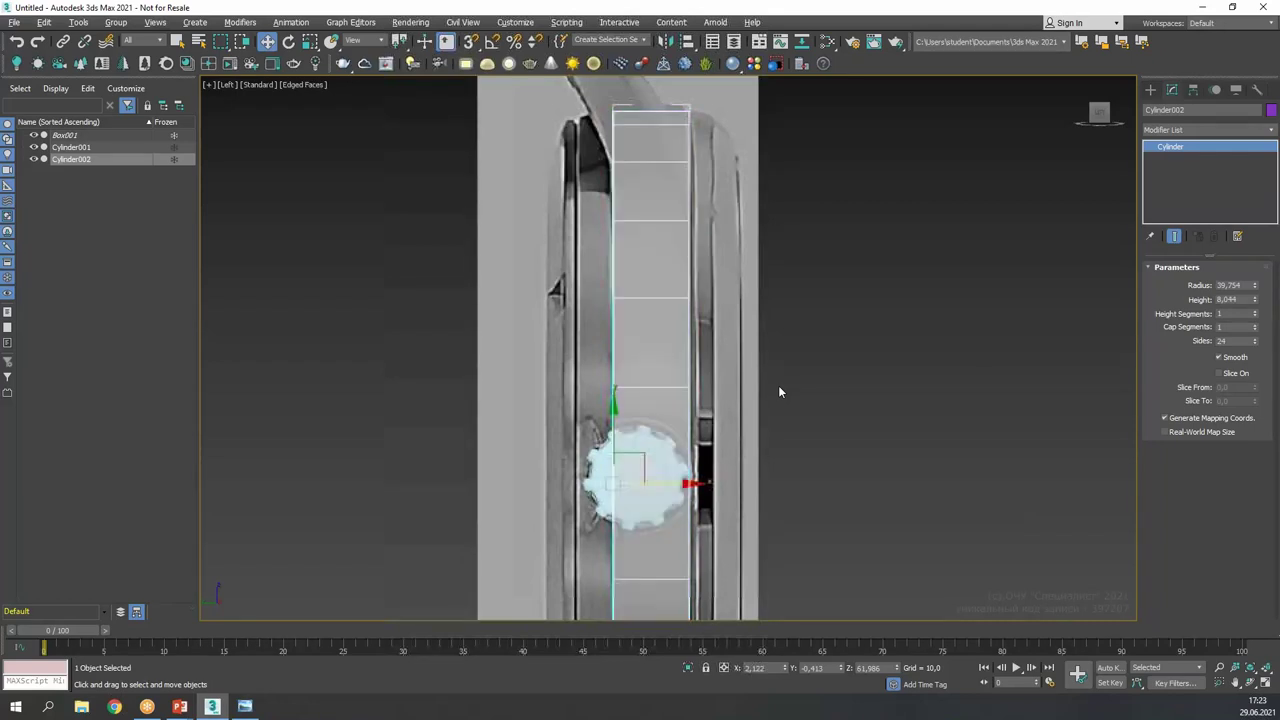
key("alt+x")
key("alt+x")
left_click(594, 466)
right_click(590, 463)
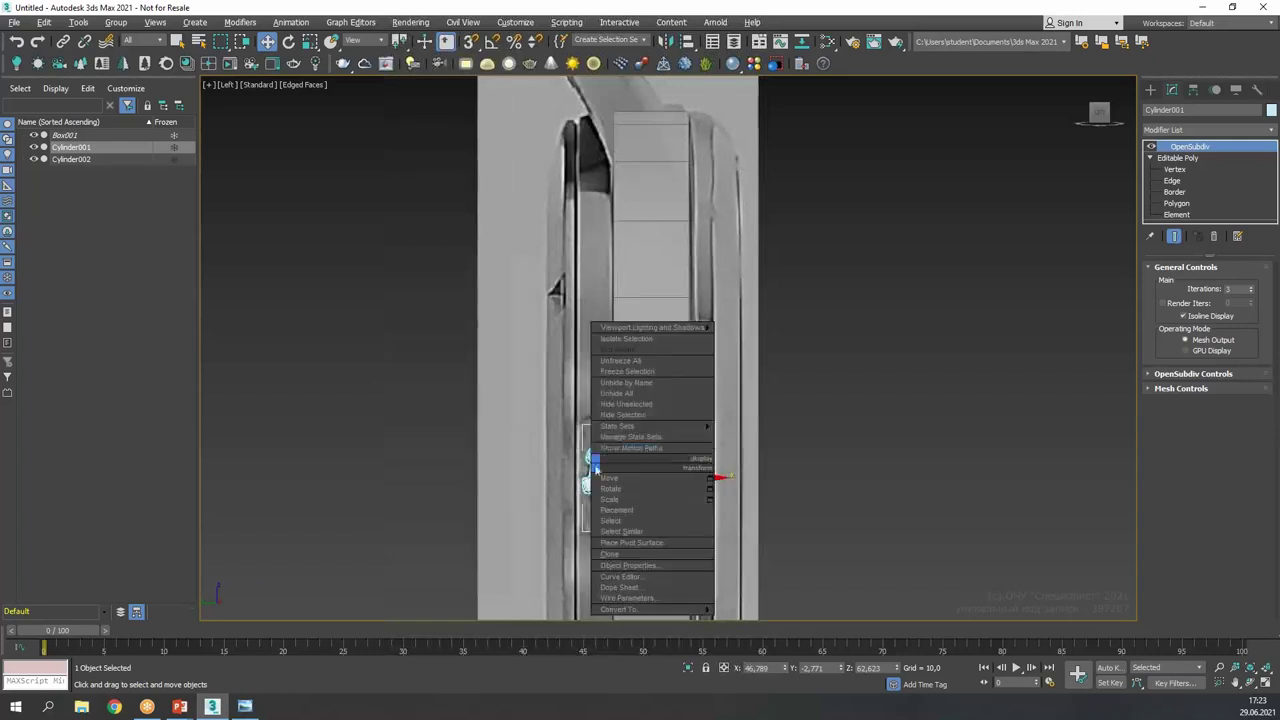
left_click(624, 414)
- Return the case cylinder to opaque display and convert it to an Editable Poly
left_click(690, 480)
key("alt+x")
scroll(662, 427, "down", 3)
middle_click_drag(689, 417, 713, 294)
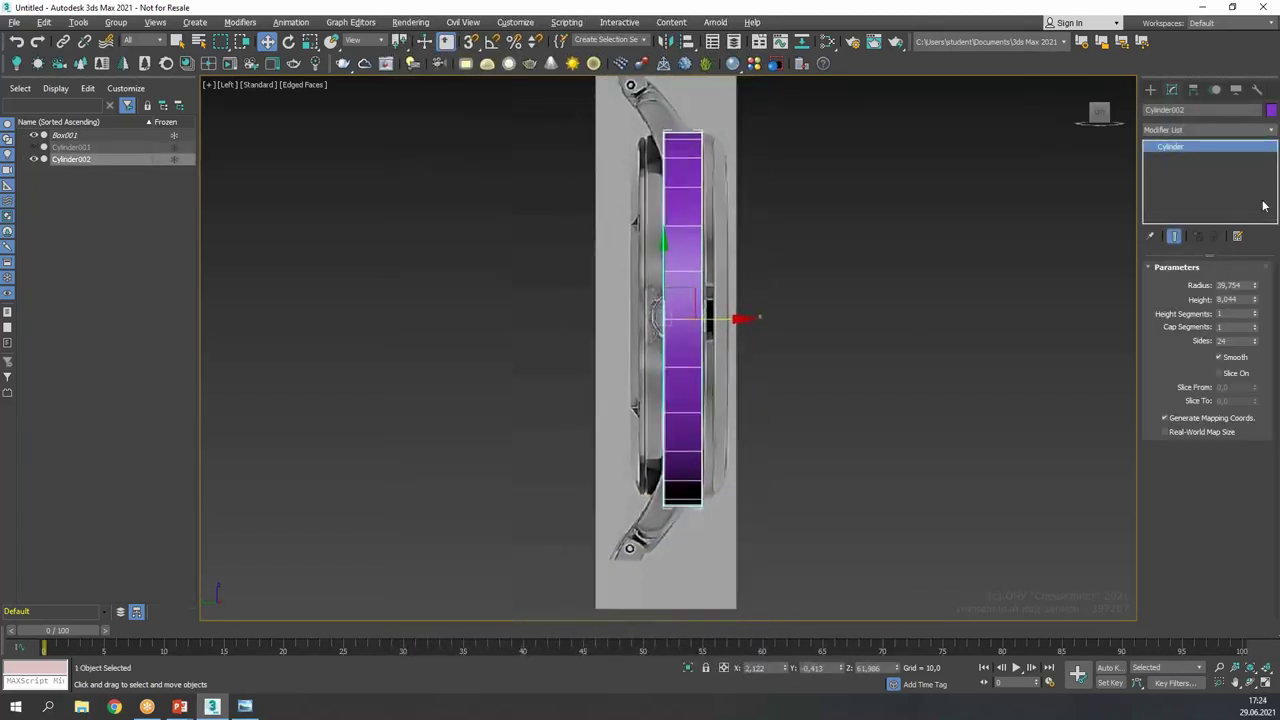
key("p")
middle_click_drag(905, 428, 1007, 414, "alt")
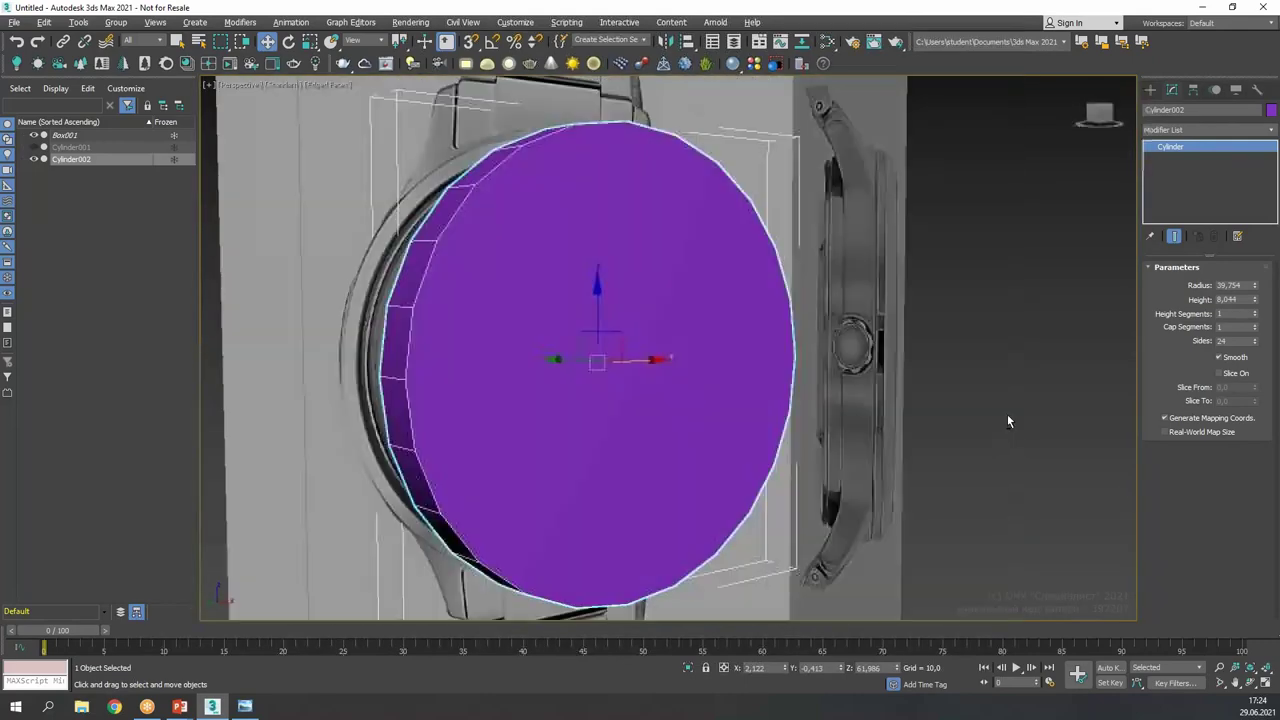
right_click(648, 290)
mouse_move(676, 435)
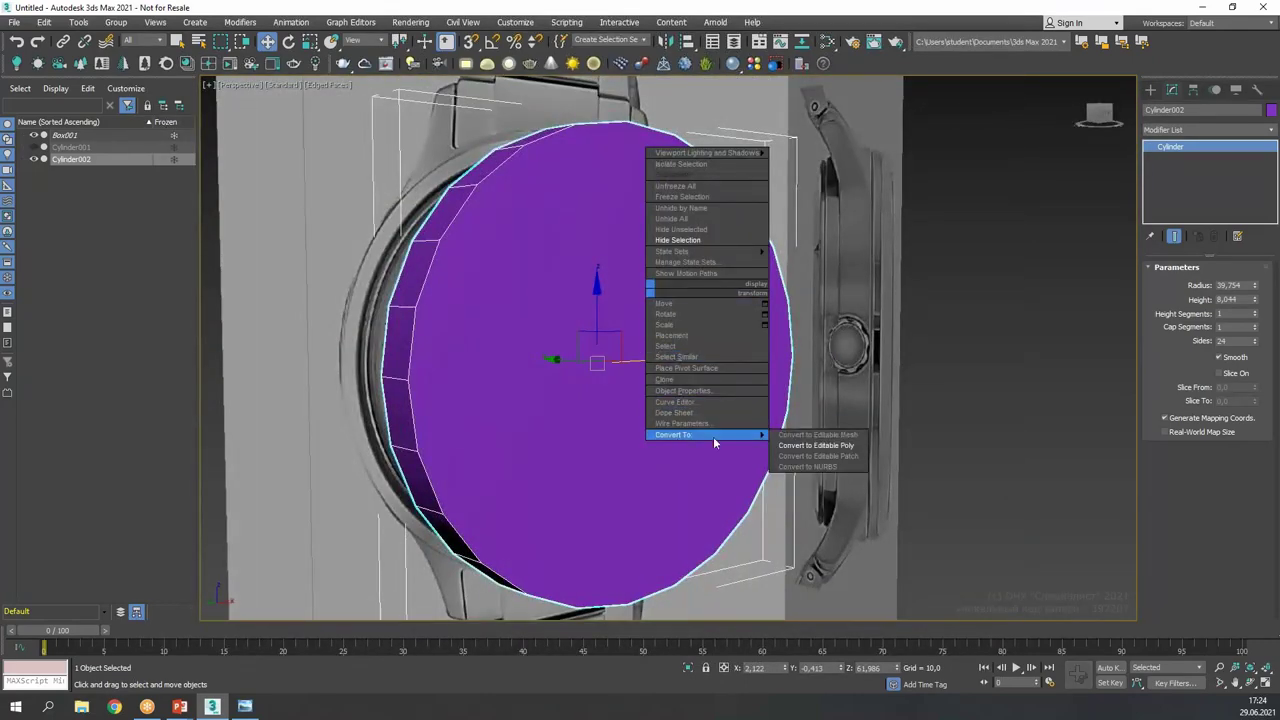
left_click(816, 445)
- Make the case cylinder see-through in the Left view and select the 24 edges running across its side wall
key("alt+w")
scroll(470, 410, "up", 3)
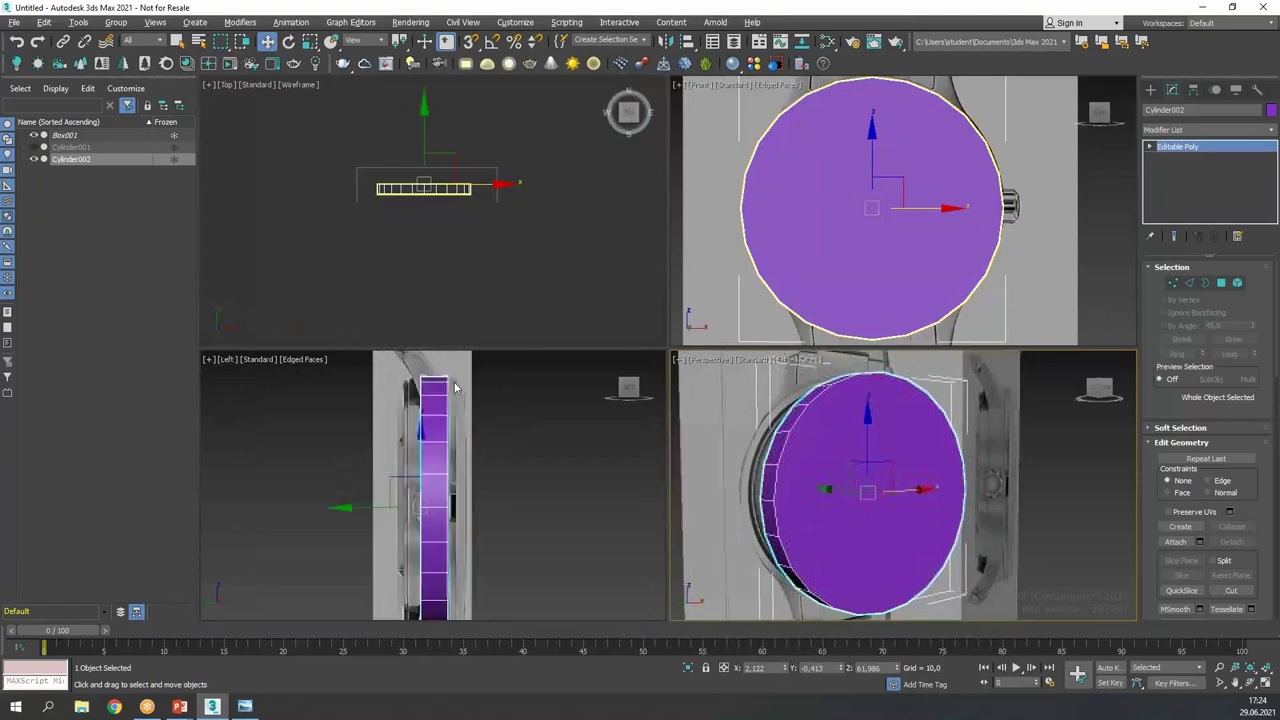
key("alt+w")
middle_click_drag(634, 309, 367, 368)
left_click_drag(367, 368, 593, 236)
key("alt+x")
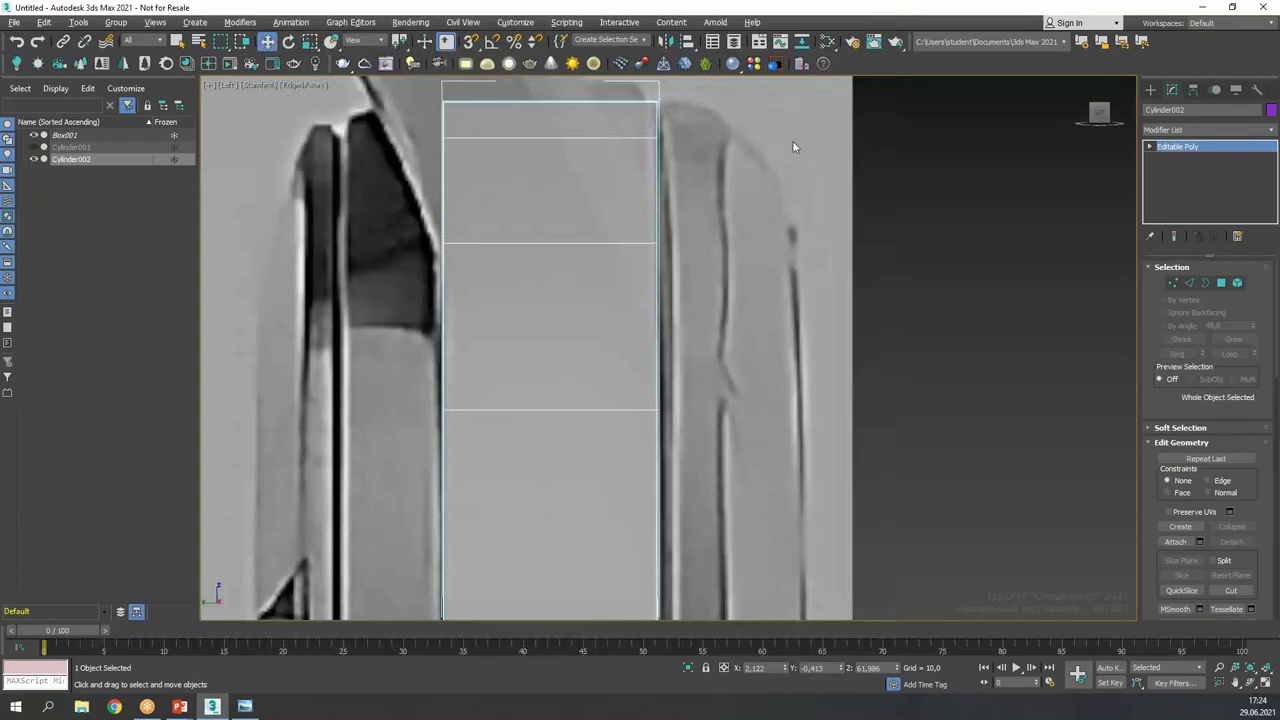
key("2")
scroll(713, 107, "down", 5)
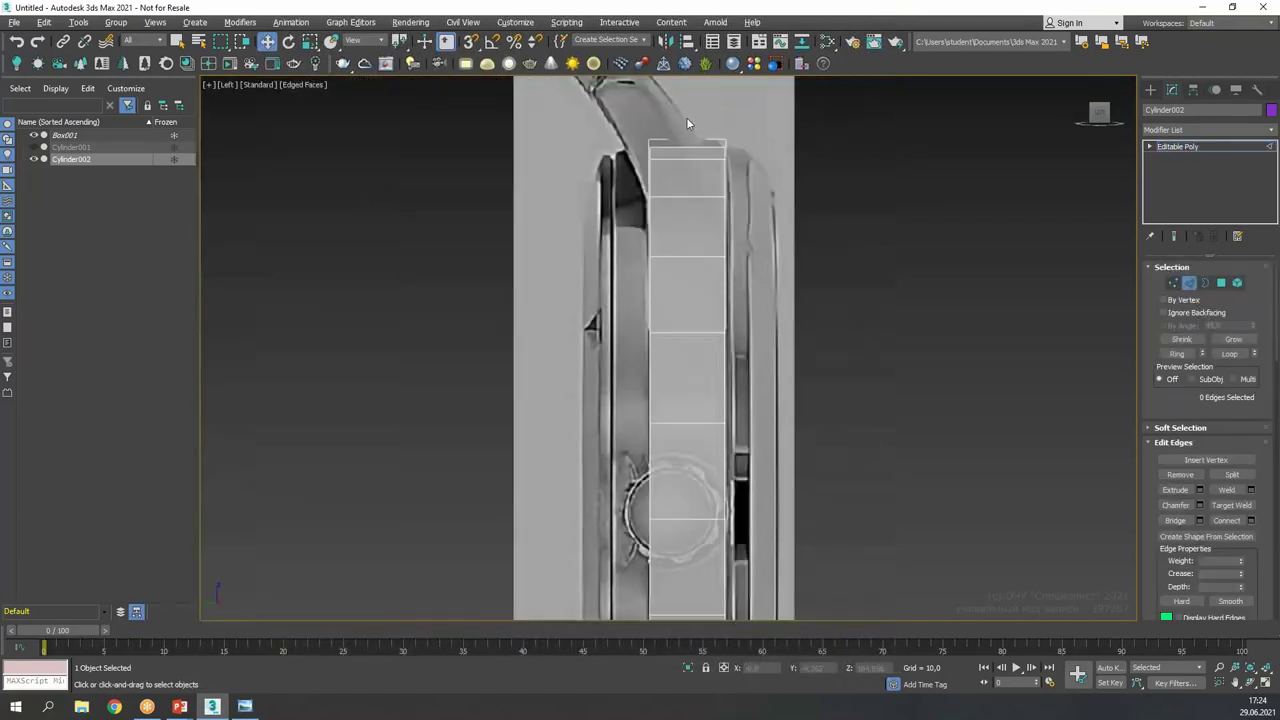
scroll(686, 117, "down", 2)
left_click_drag(701, 574, 701, 574)
scroll(692, 518, "up", 8)
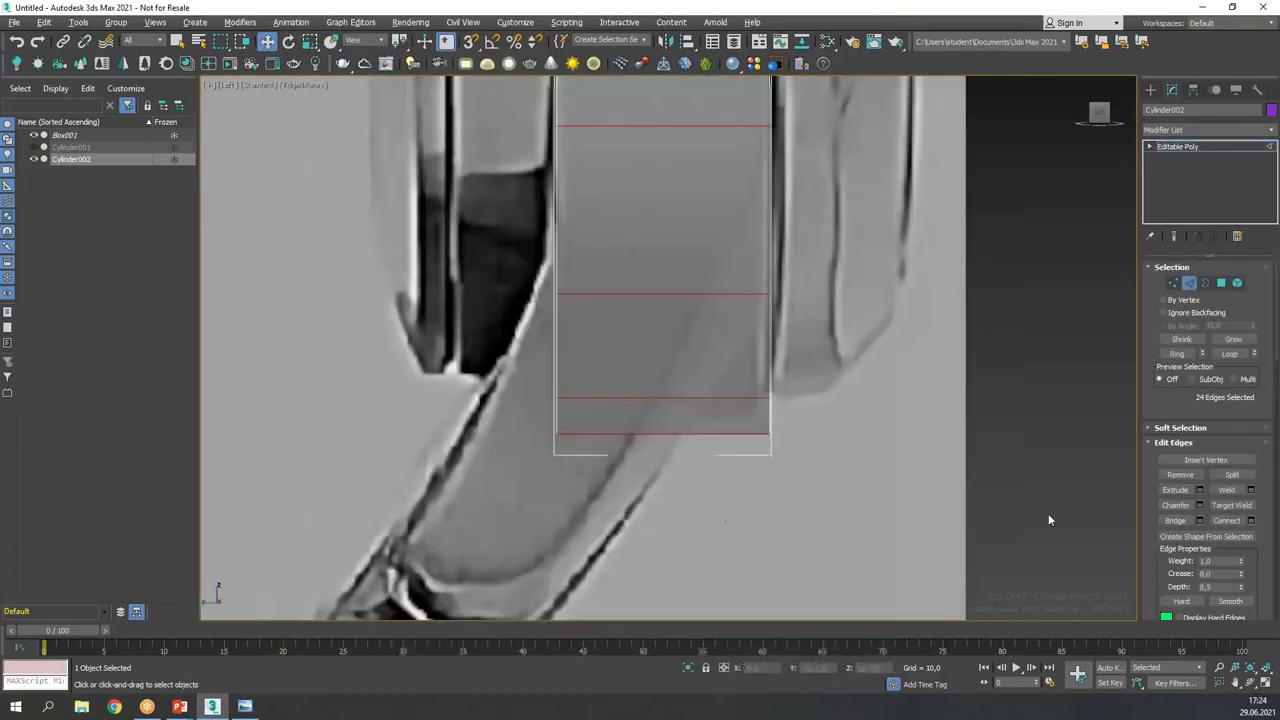
- Connect the cylinder's side-wall edges with 2 segments and a pinch of 91, and add another loop midway across its thickness
left_click(1251, 521)
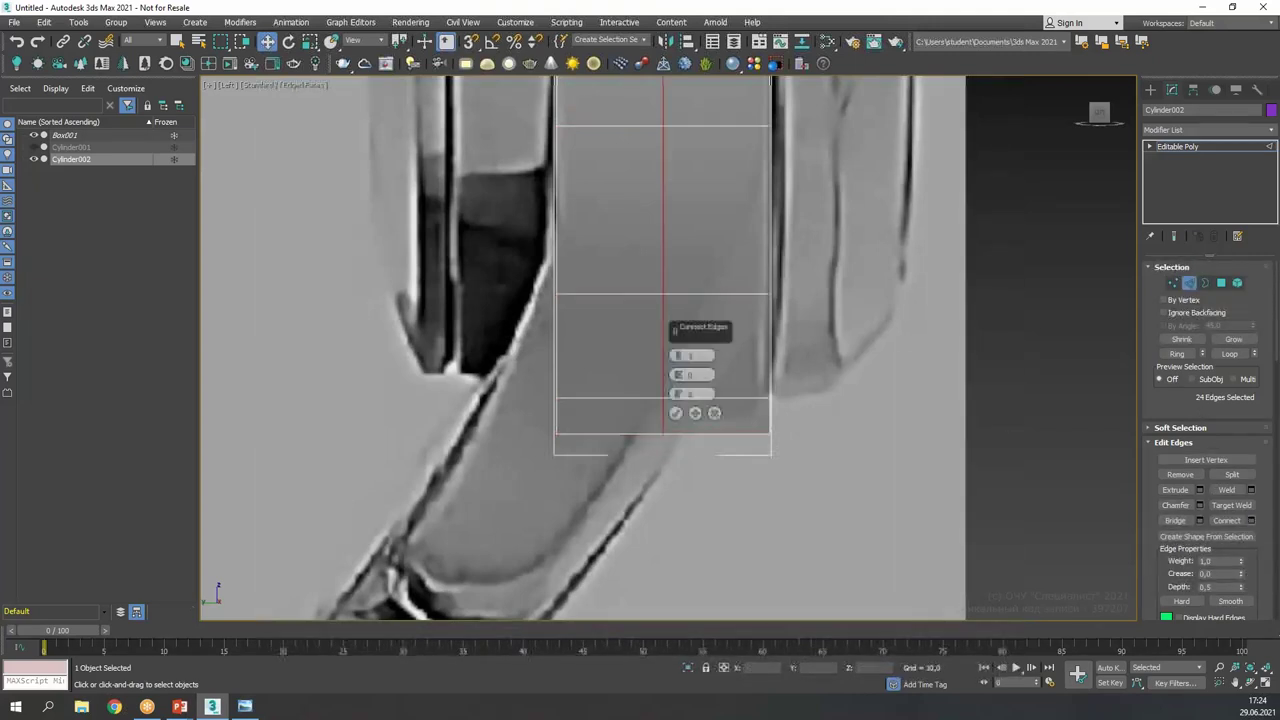
left_click(679, 352)
right_click(679, 374)
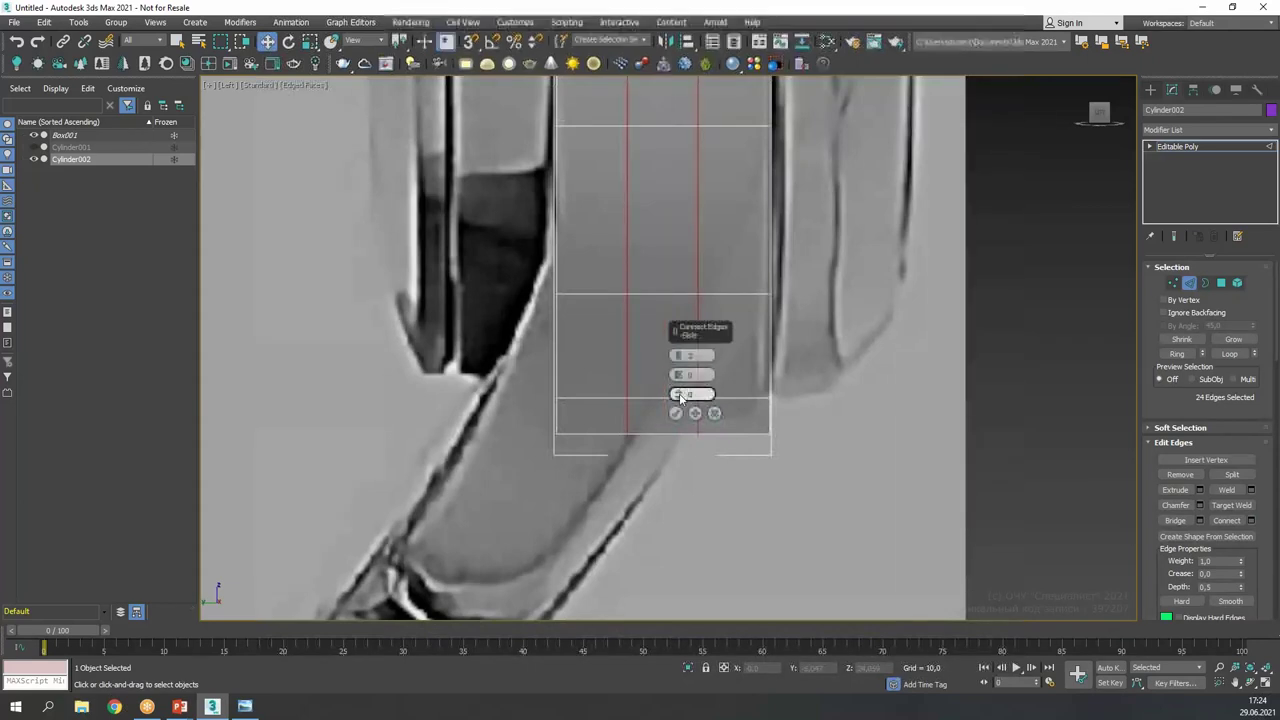
left_click_drag(678, 375, 702, 132)
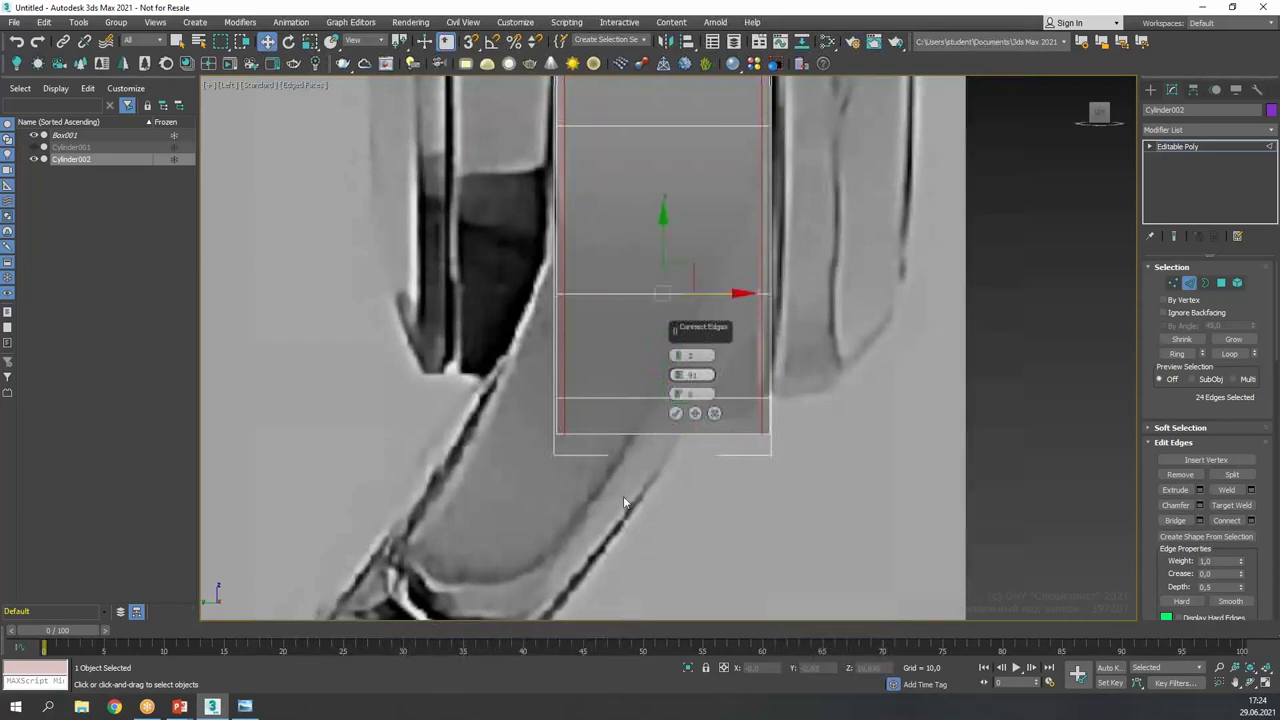
left_click(695, 413)
left_click(675, 413)
scroll(767, 400, "down", 8)
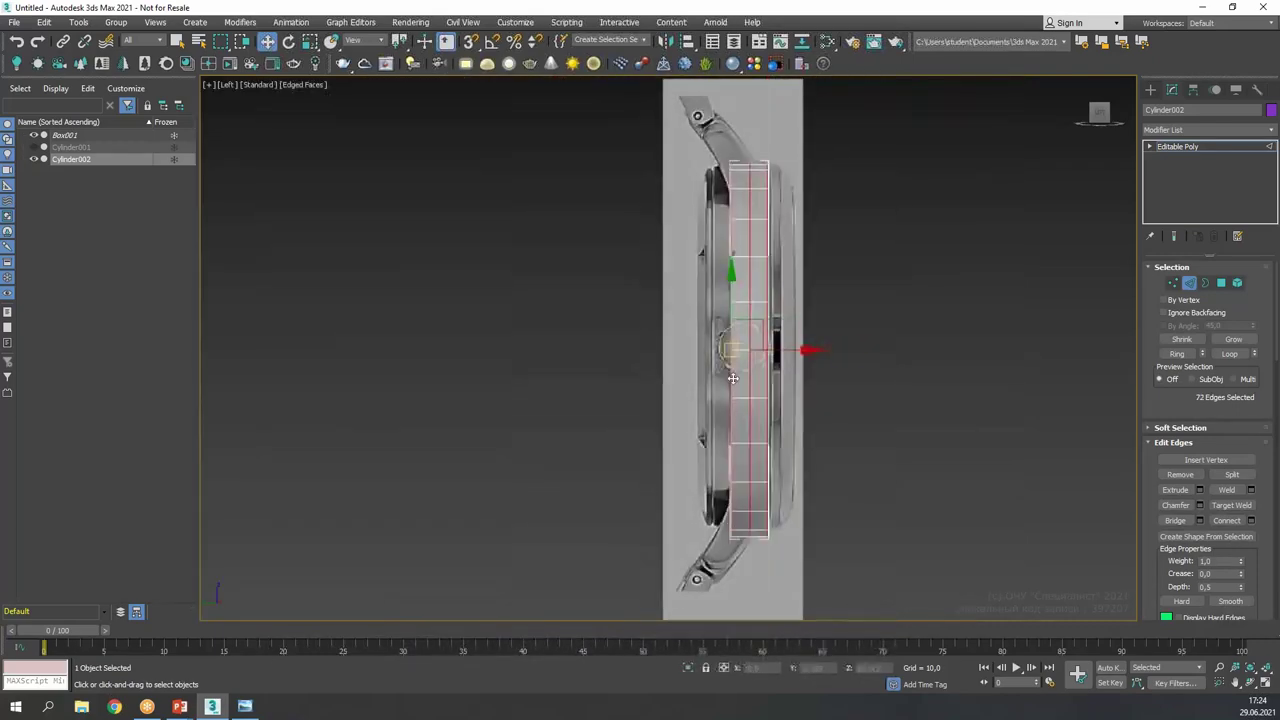
- Return the case cylinder to opaque display in the Perspective view and leave edge editing
key("alt+w")
right_click(883, 436)
key("alt+w")
middle_click_drag(628, 297, 639, 299, "alt")
key("alt+x")
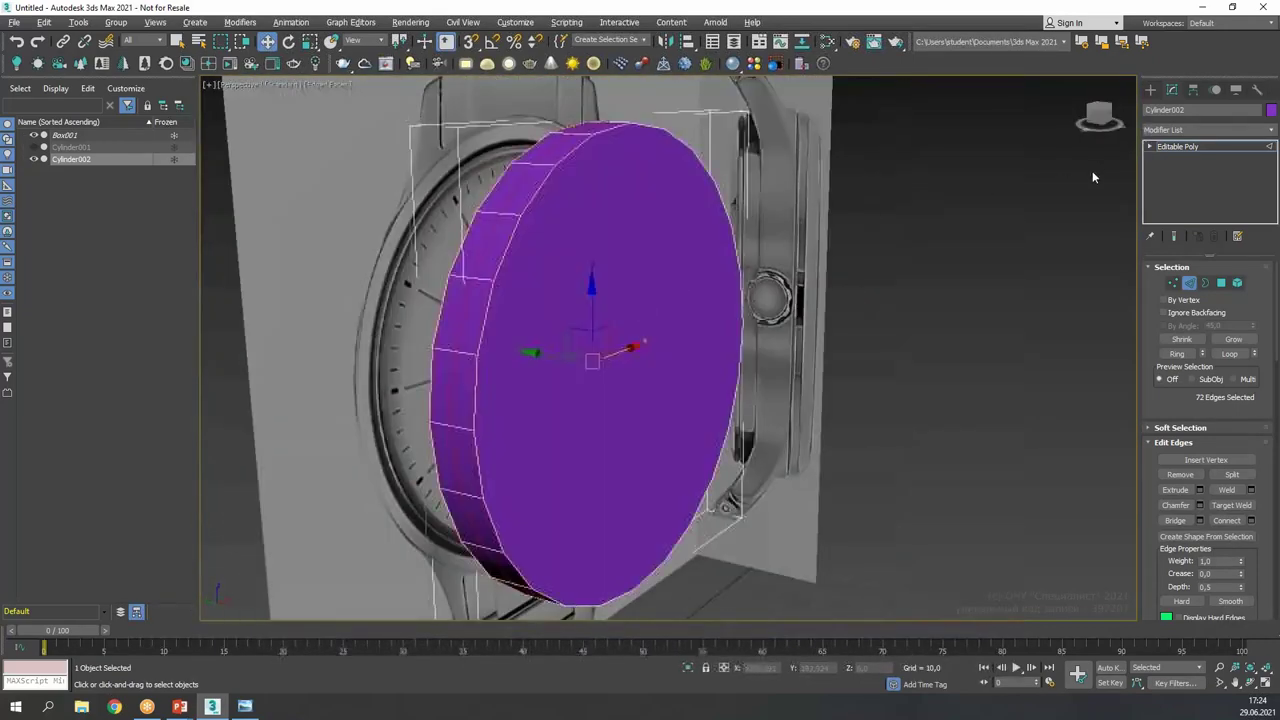
left_click(1178, 147)
scroll(599, 172, "up", 8)
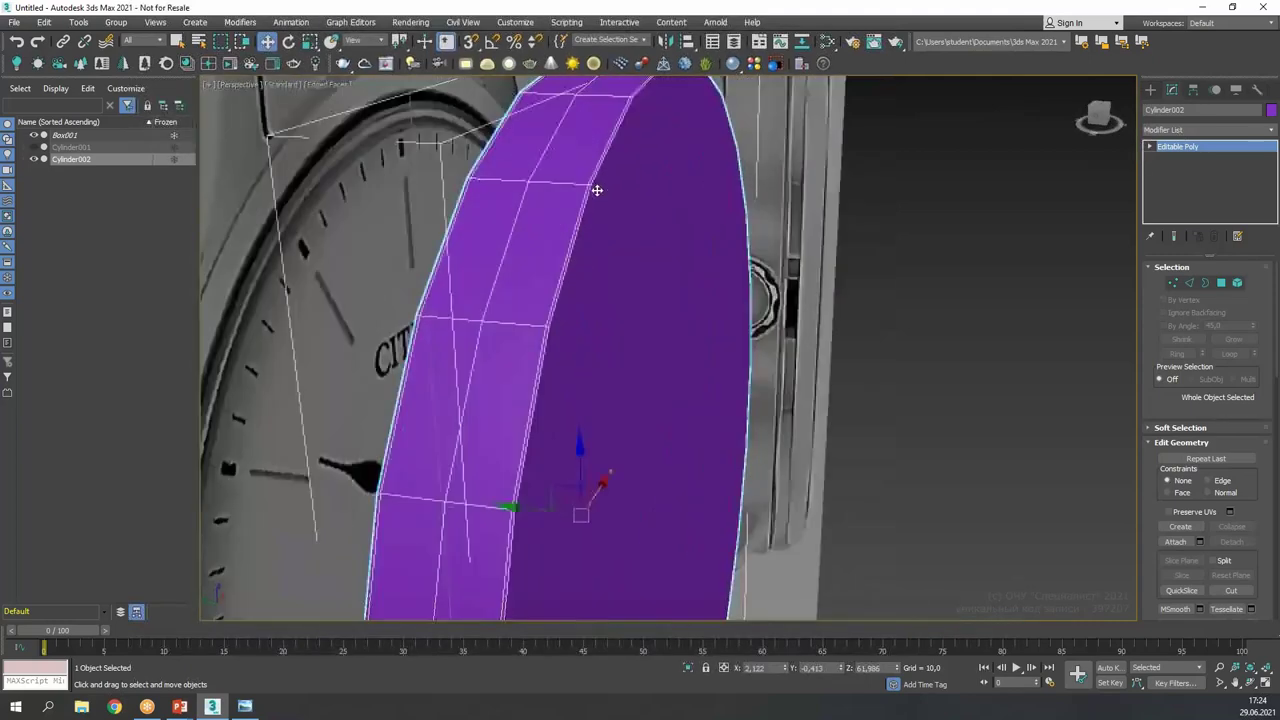
scroll(619, 195, "down", 6)
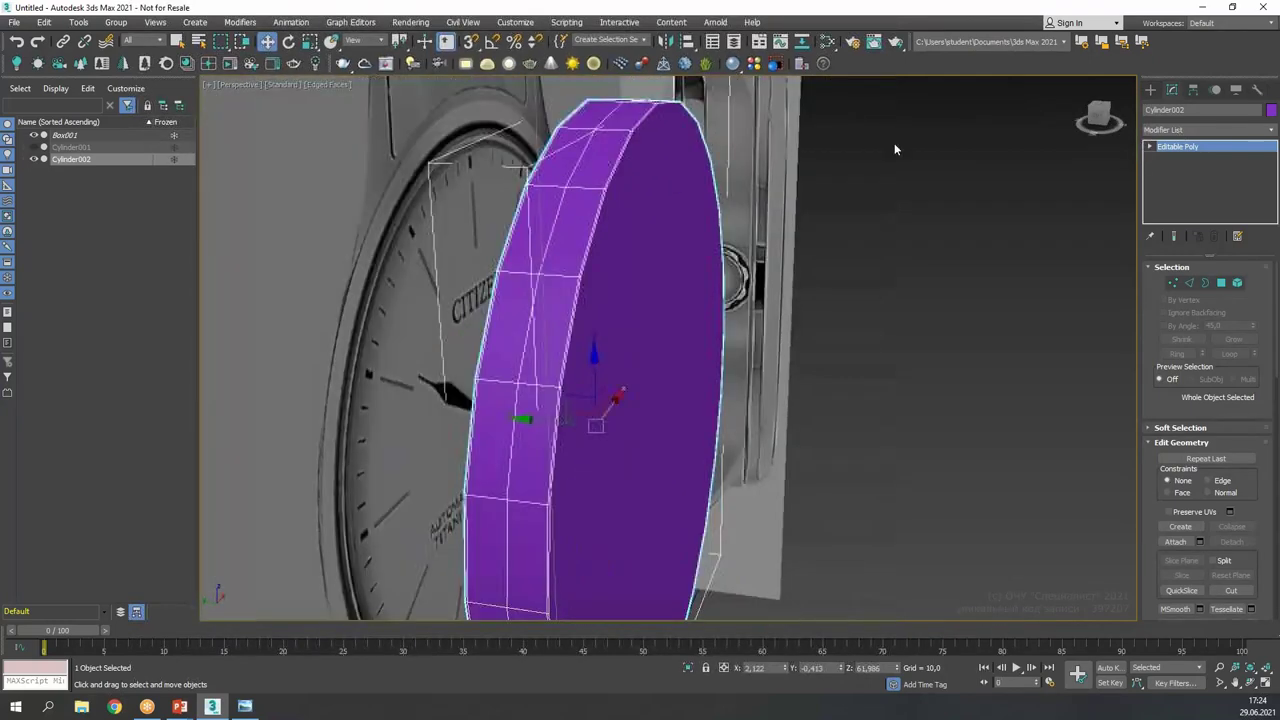
- Add an OpenSubdiv modifier to the case cylinder and set its iterations to 3
left_click(1207, 130)
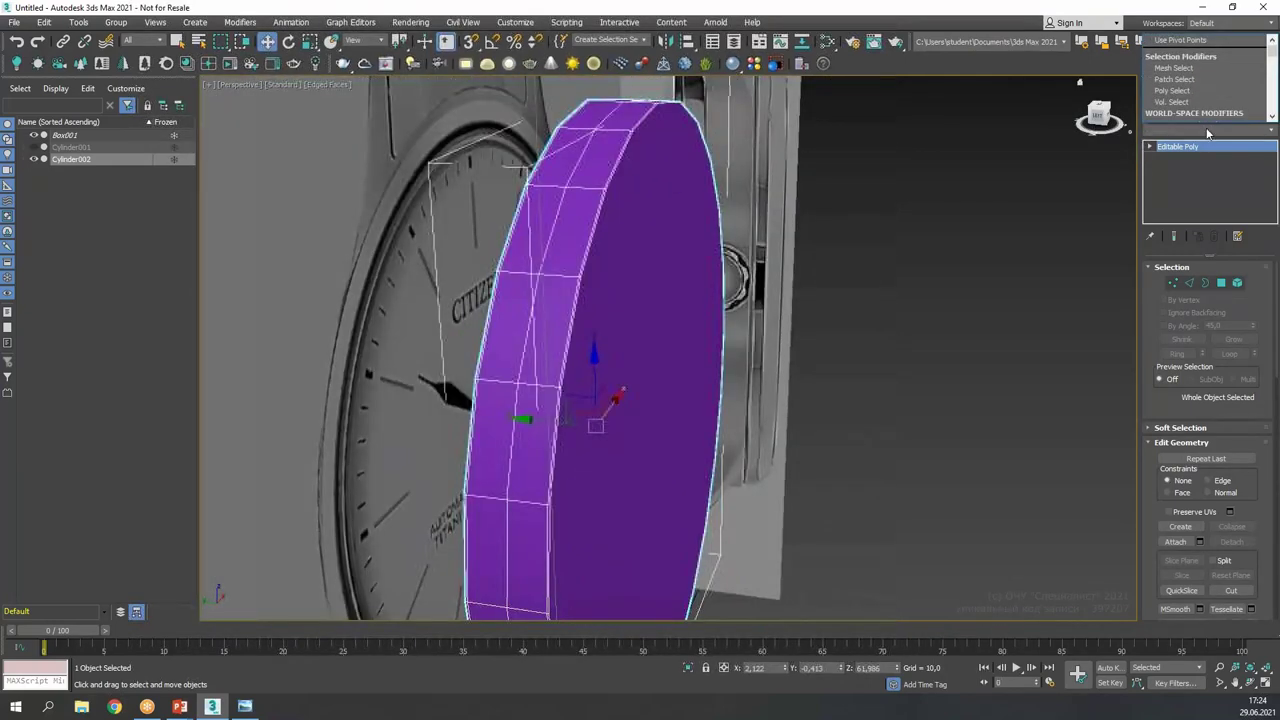
key("o")
scroll(1200, 73, "up", 3)
scroll(1200, 73, "down", 2)
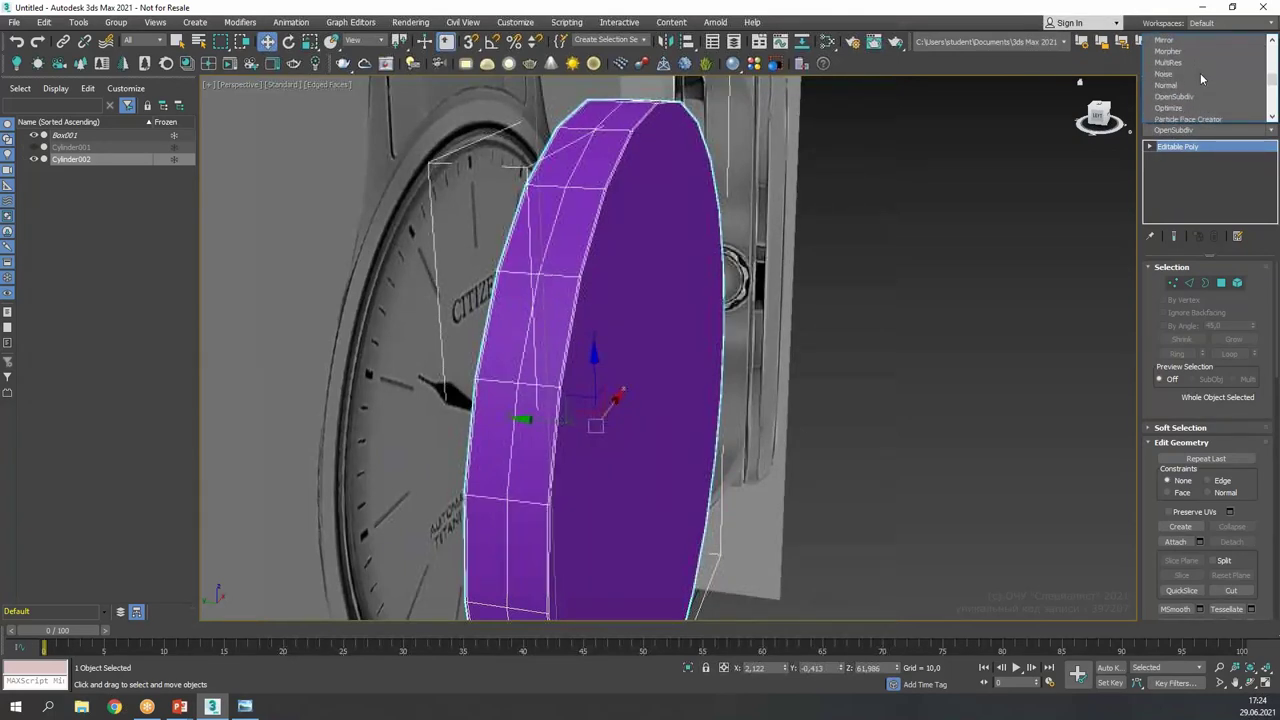
left_click(1179, 114)
middle_click_drag(785, 355, 1086, 329, "alt")
left_click(1250, 286)
left_click(1250, 286)
middle_click_drag(686, 340, 594, 334, "alt")
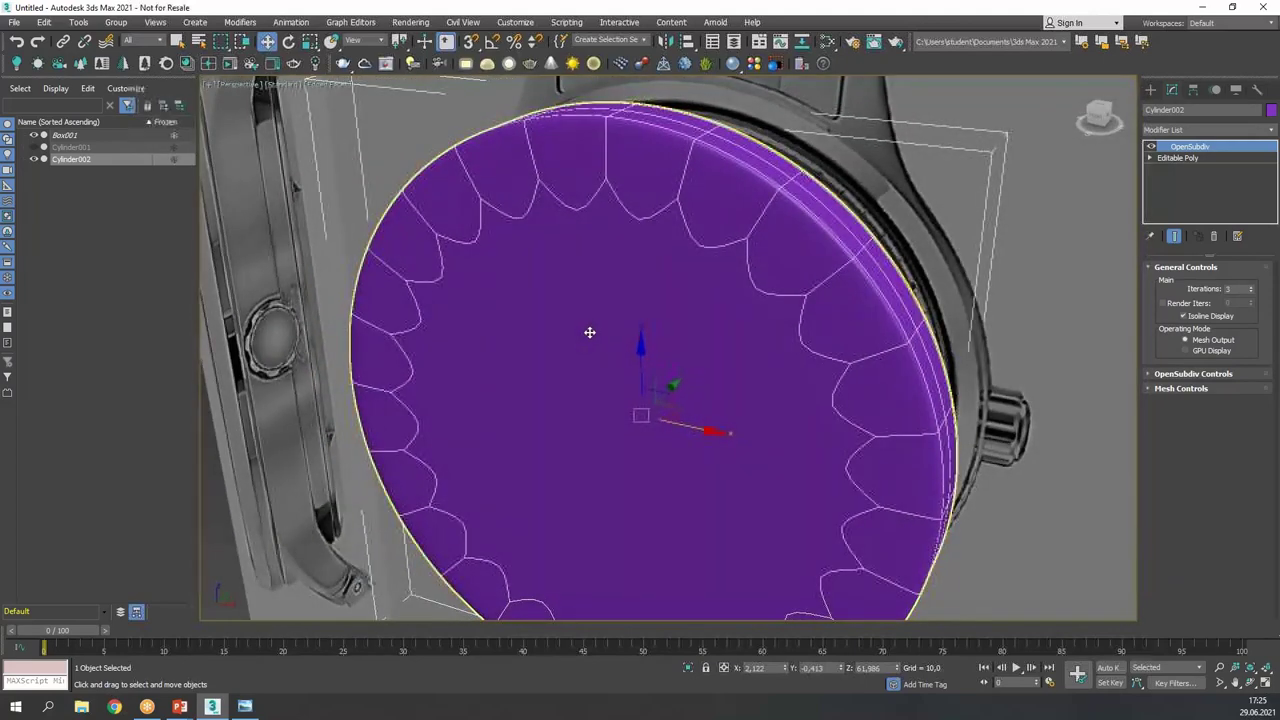
left_click_drag(705, 135, 803, 167)
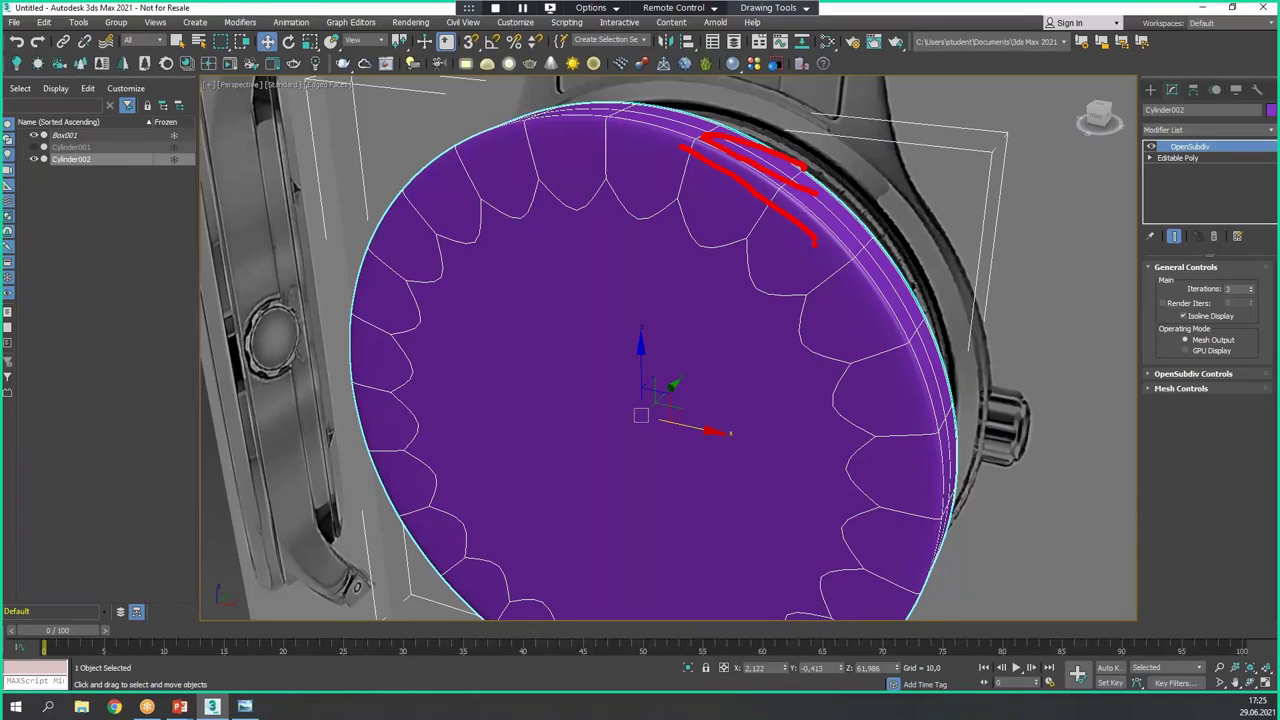
key("Escape")
mouse_move(760, 170)
middle_mouse_down("alt")
mouse_move(800, 314)
mouse_move(851, 286)
mouse_move(812, 300)
middle_mouse_up("alt")
- Select the case cylinder's front cap polygon in its Editable Poly level and make the cylinder see-through in the Left view
key("alt+w")
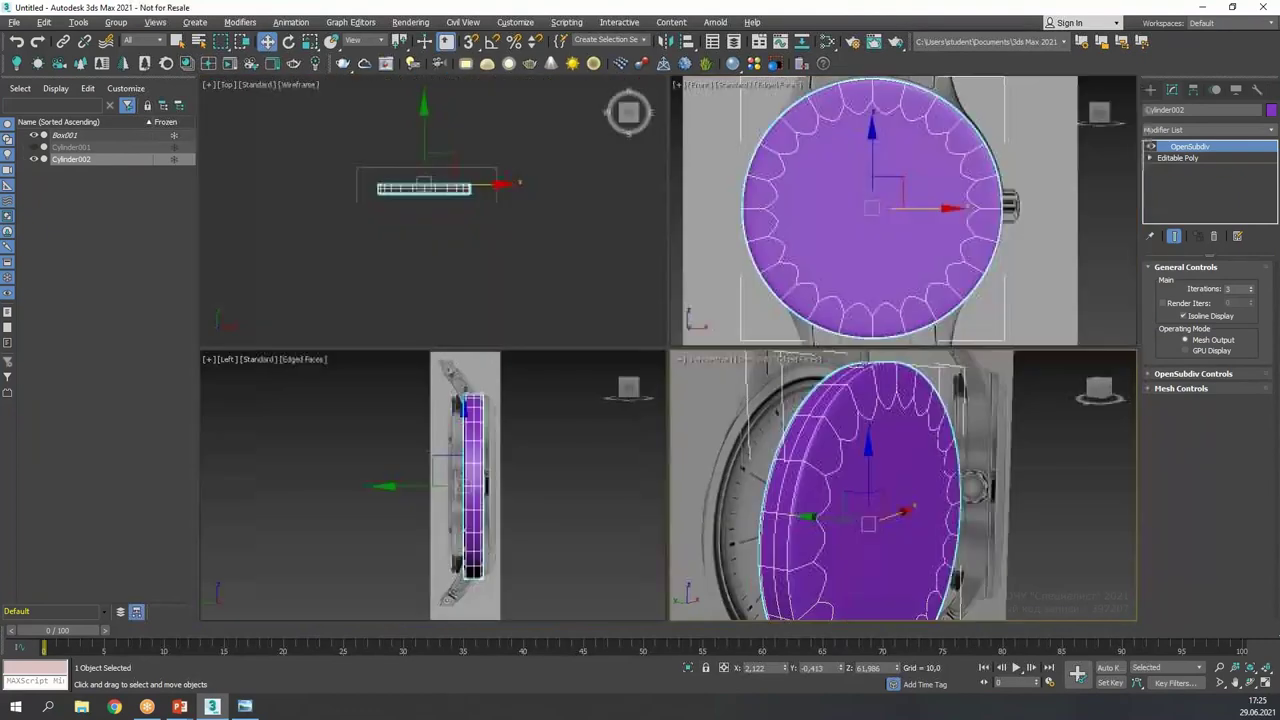
left_click(1150, 158)
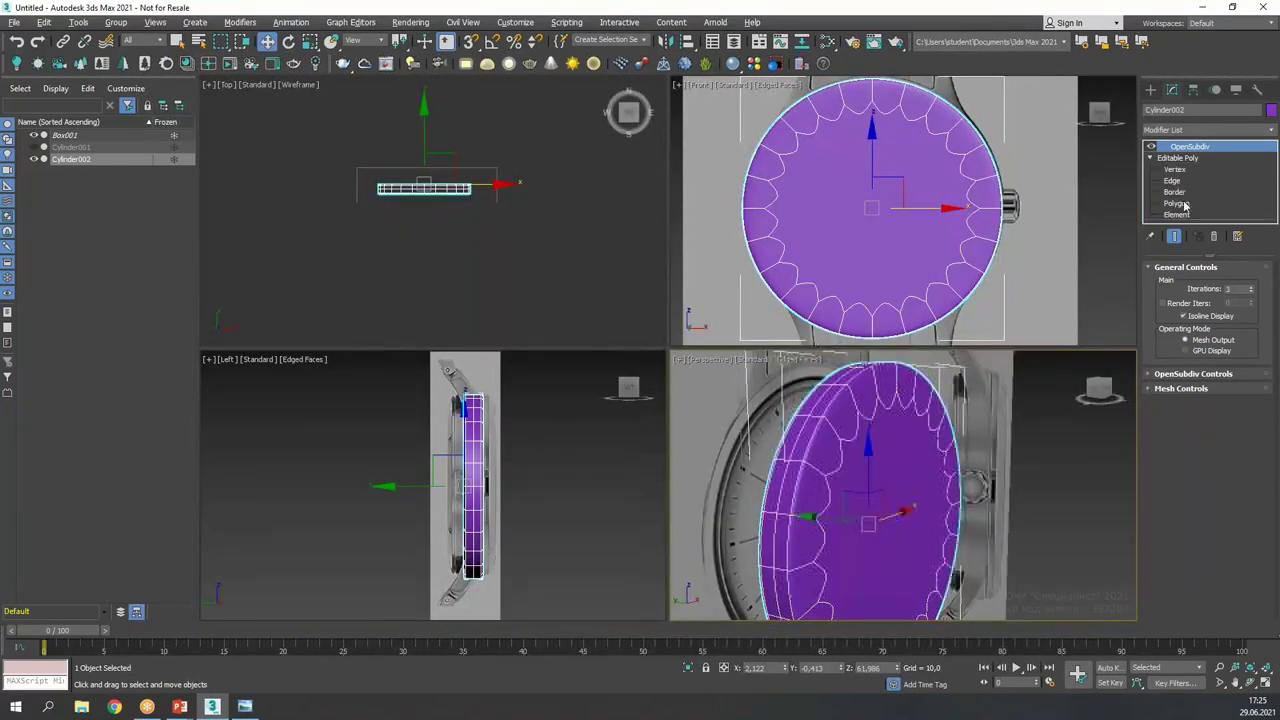
left_click(1184, 204)
left_click(925, 450)
key("alt+w")
key("alt+x")
scroll(796, 236, "up", 4)
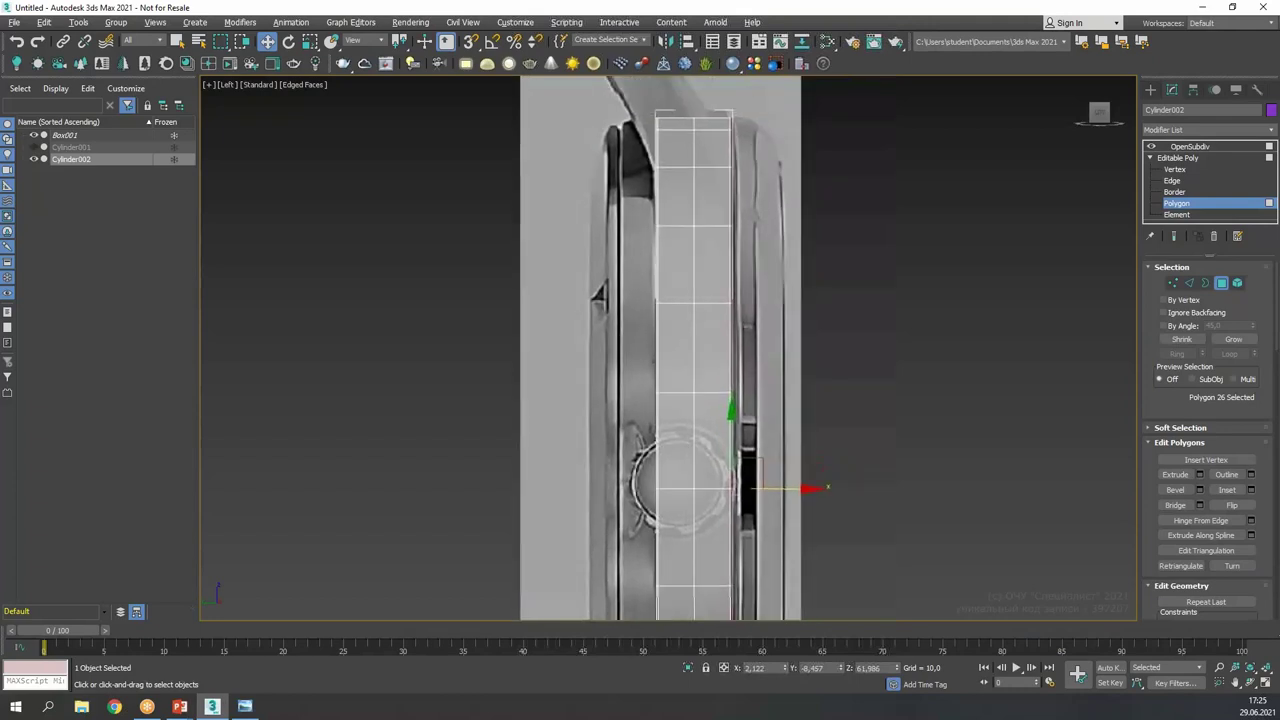
mouse_move(735, 117)
left_mouse_down()
mouse_move(757, 125)
mouse_move(805, 510)
left_mouse_up()
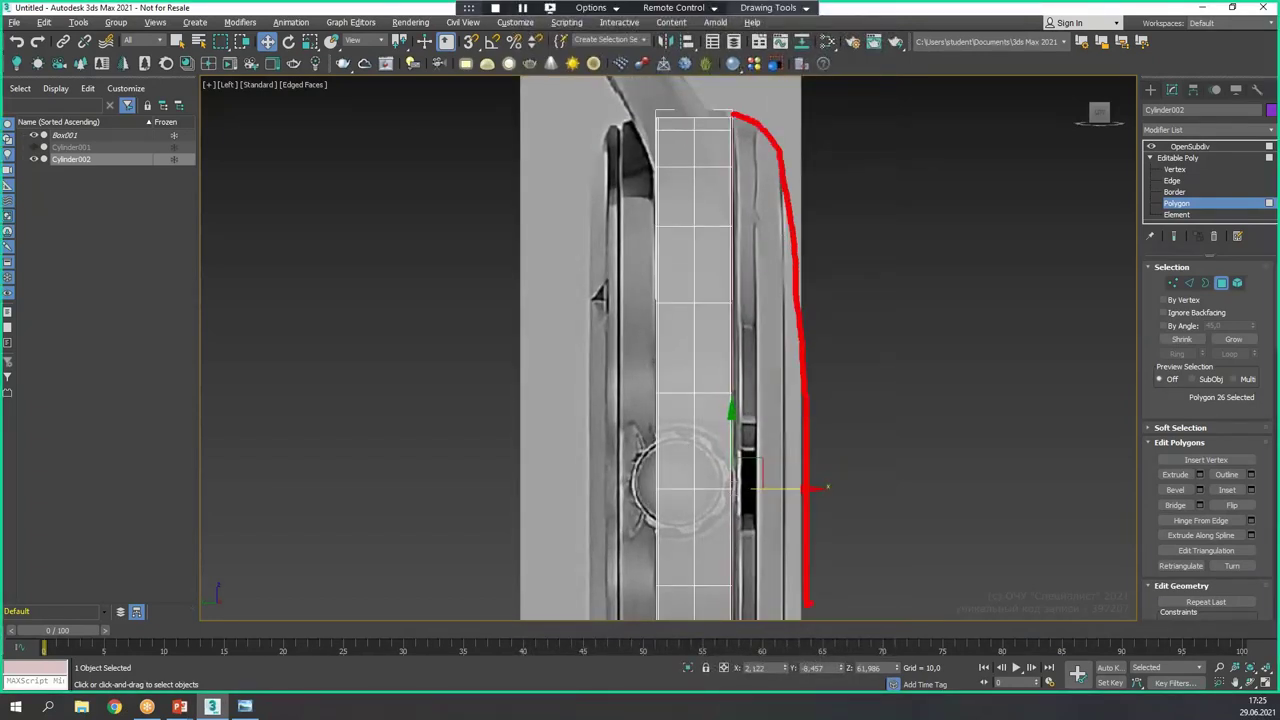
key("Escape")
middle_click_drag(810, 482, 800, 460)
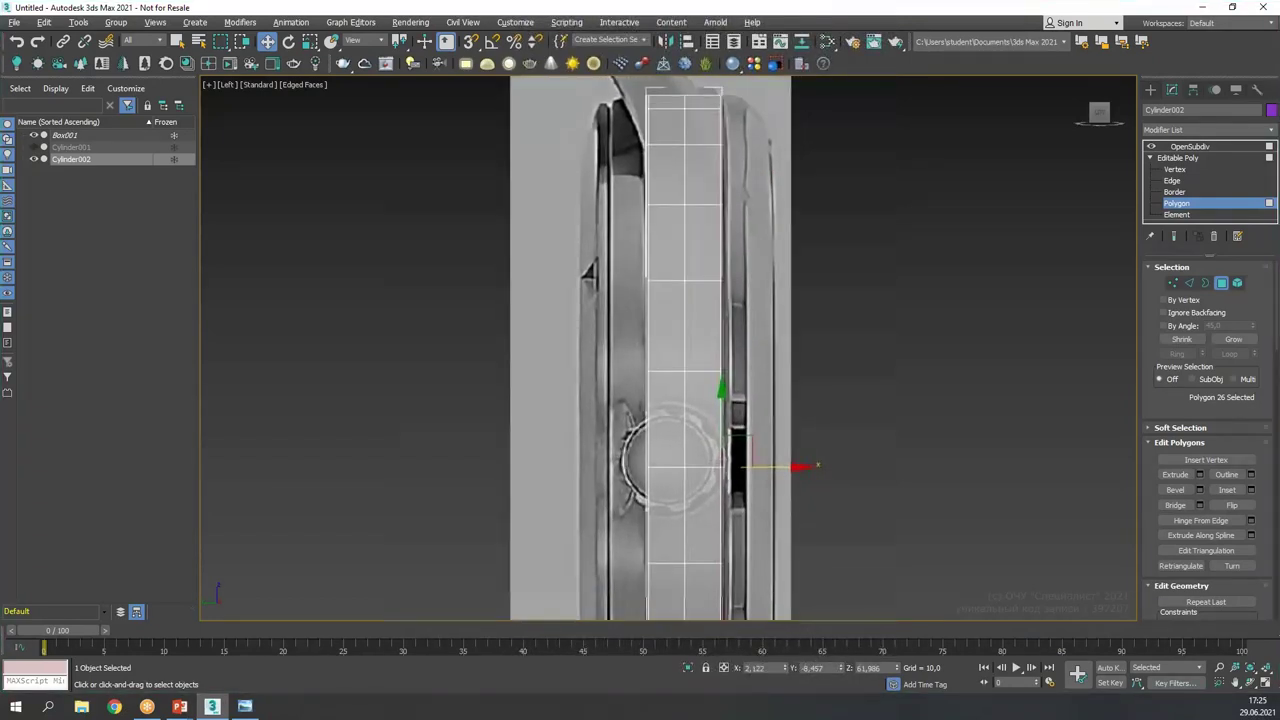
- Extrude the front cap outward by about 0.45, and again by about 2.1 up to the reference's dark gap line
scroll(725, 472, "up", 7)
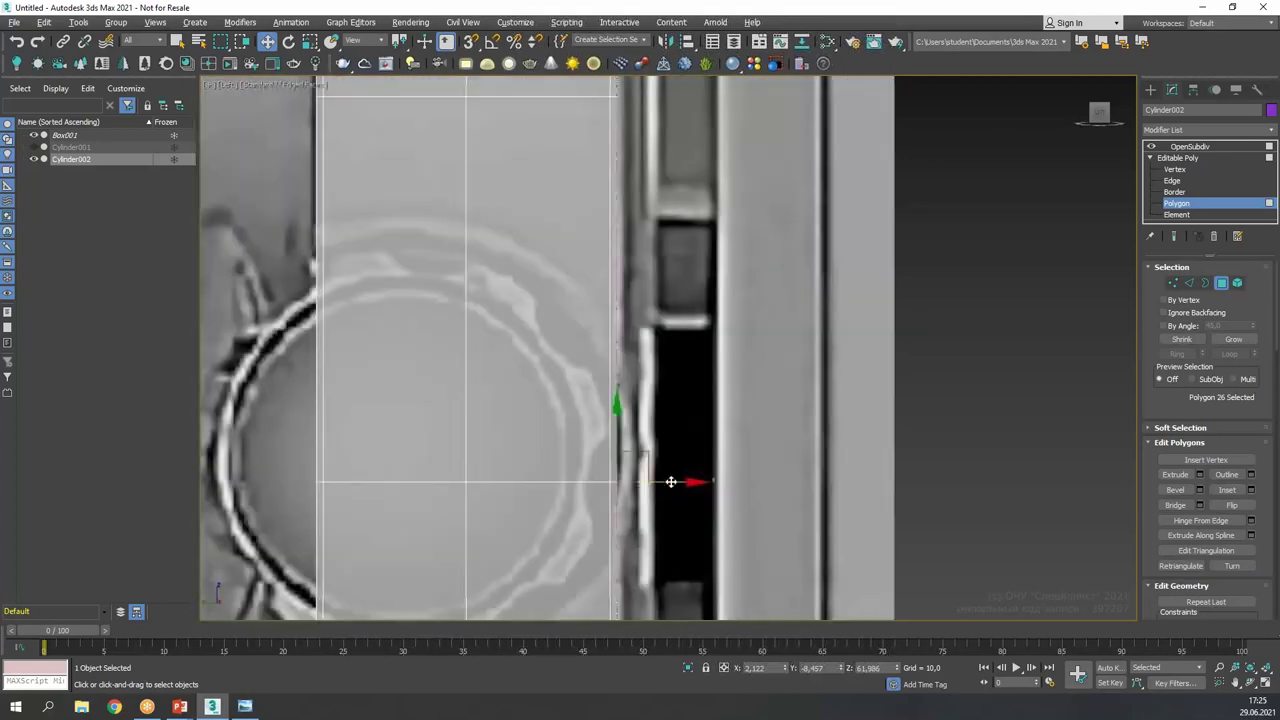
scroll(668, 485, "up", 3)
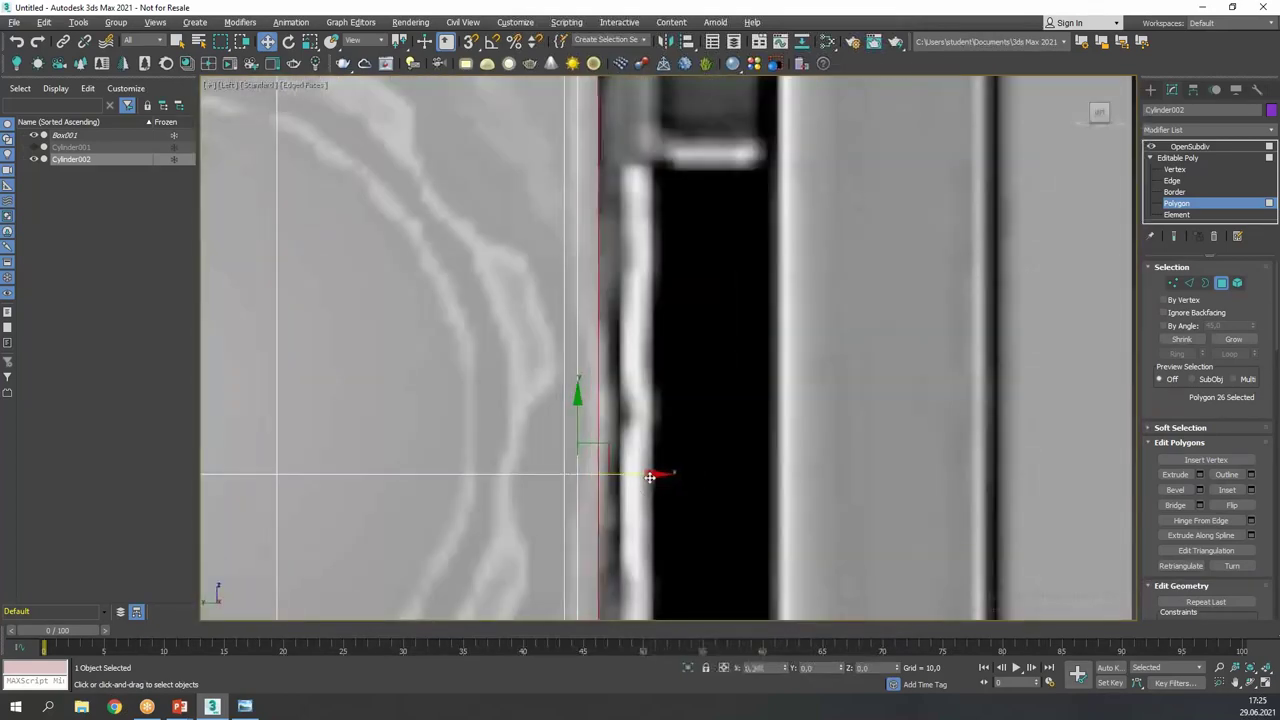
mouse_move(672, 481)
left_mouse_down()
mouse_move(1026, 487)
mouse_move(626, 491)
mouse_move(660, 499)
left_mouse_up()
scroll(660, 499, "down", 2)
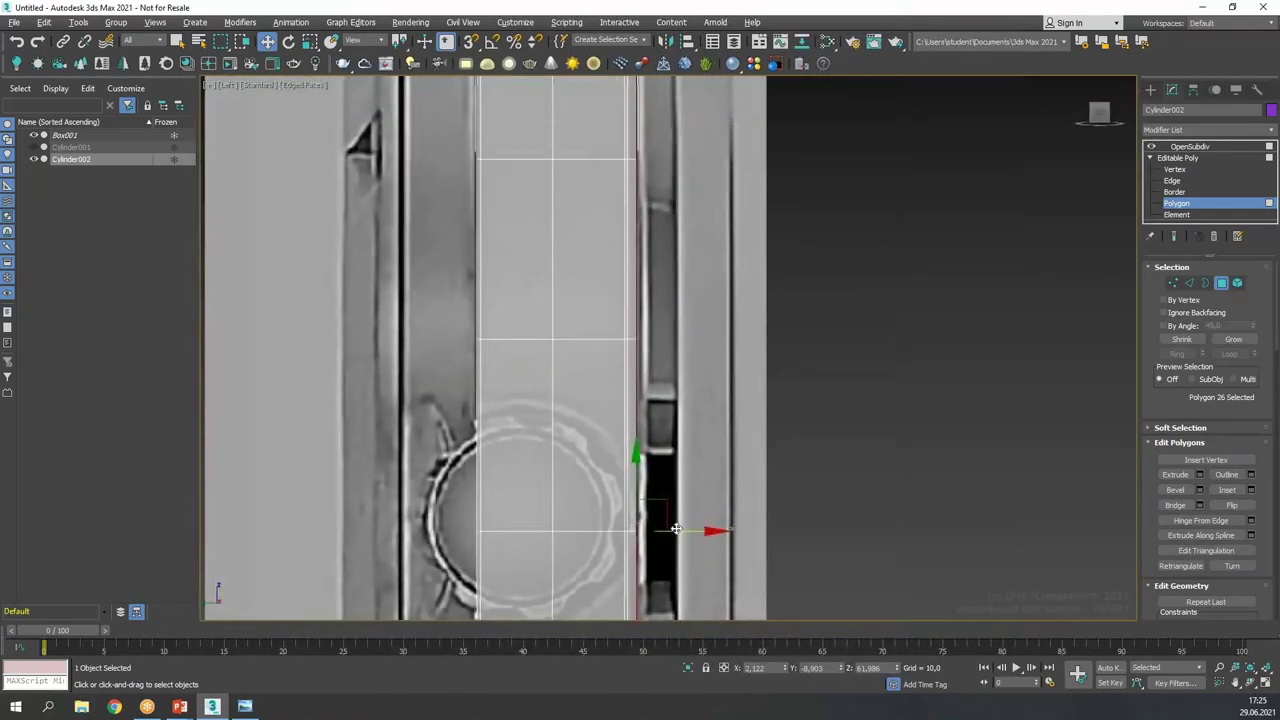
left_click_drag(683, 531, 721, 533, "shift")
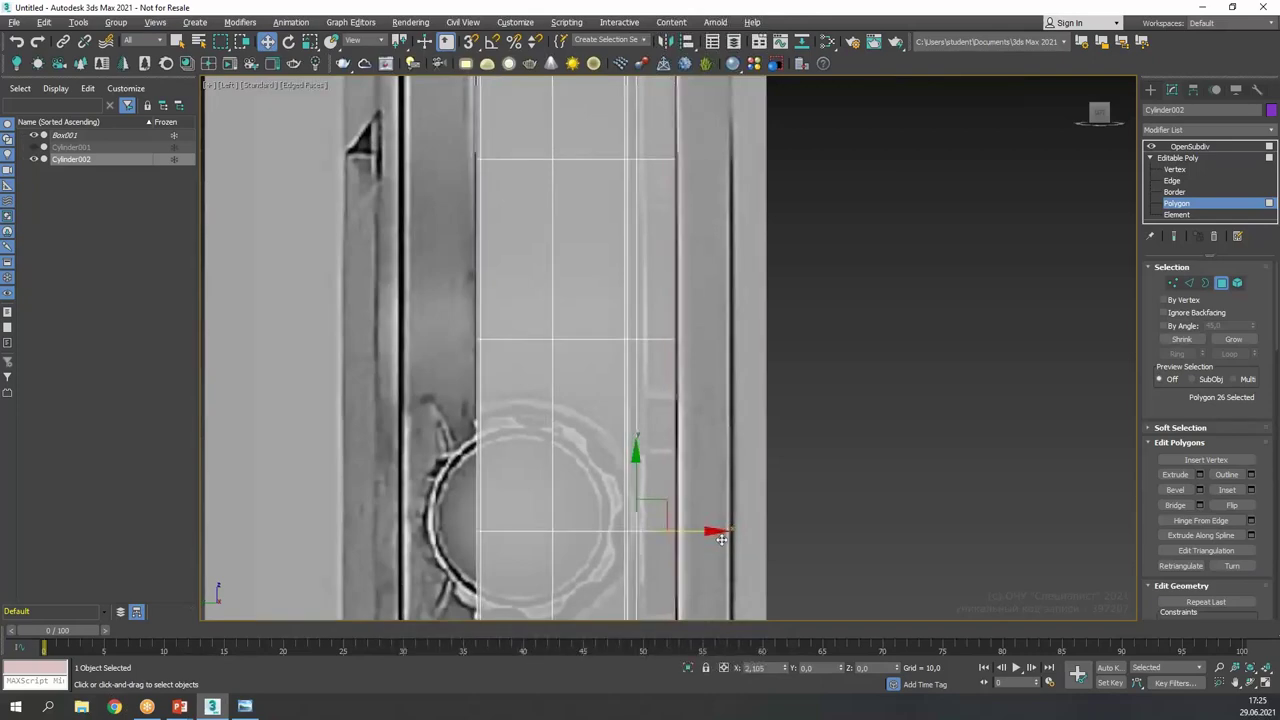
- Scale the extruded front cap down uniformly in the Perspective view to bevel the case's front rim
key("p")
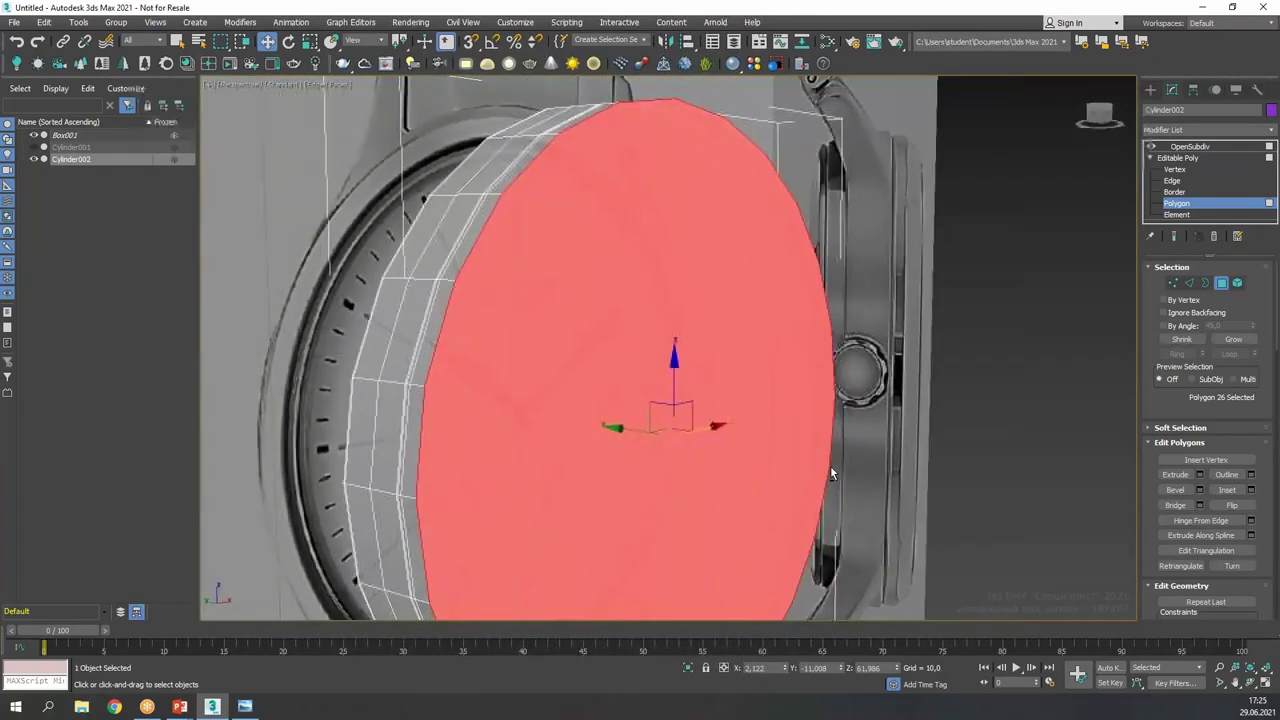
left_click_drag(668, 421, 678, 427)
middle_click_drag(678, 427, 686, 426, "alt")
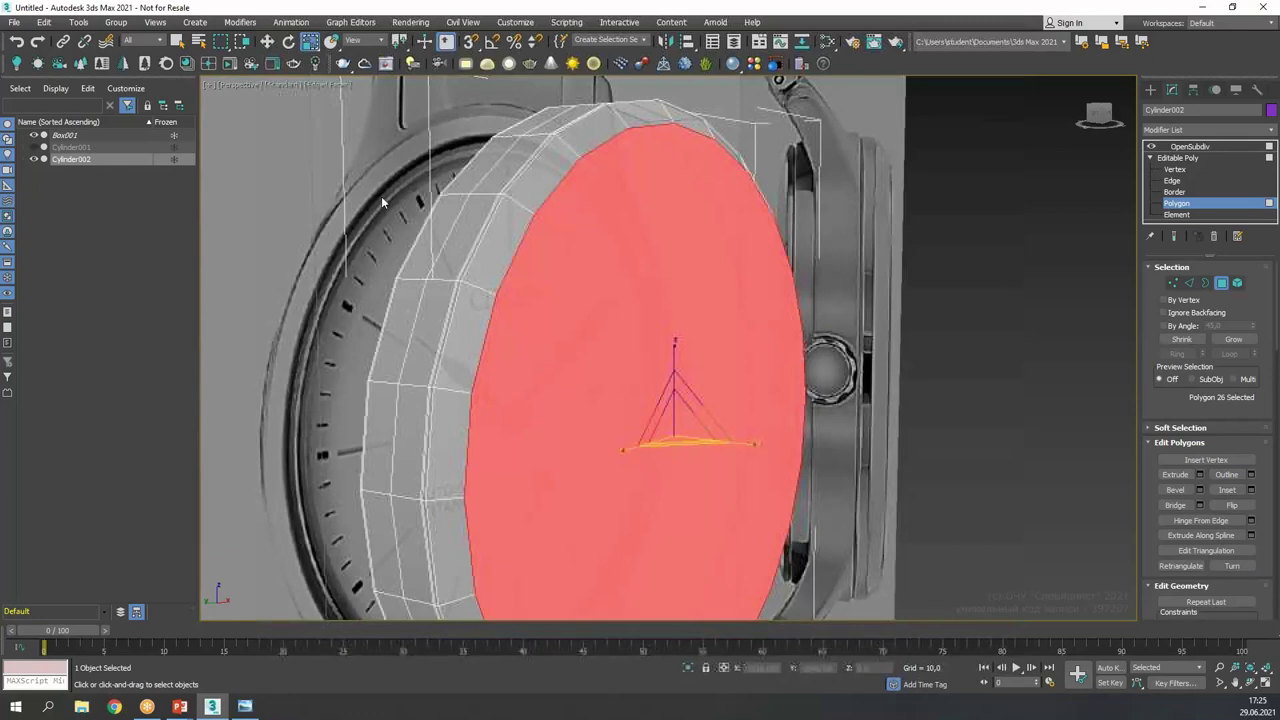
key("w")
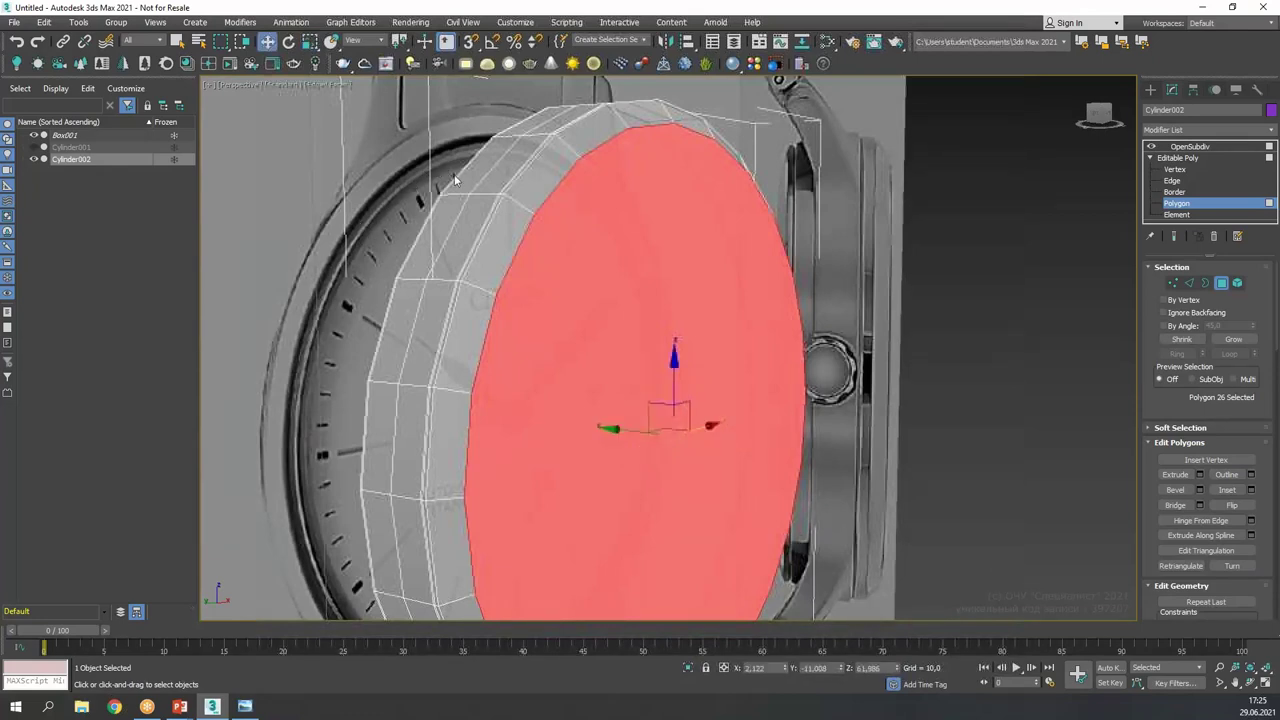
- Inset the front cap by scaling a copy of it to about 96%, and extrude it inward to Y -7.102
middle_click_drag(656, 331, 672, 330, "alt")
key("r")
left_click_drag(677, 425, 678, 427)
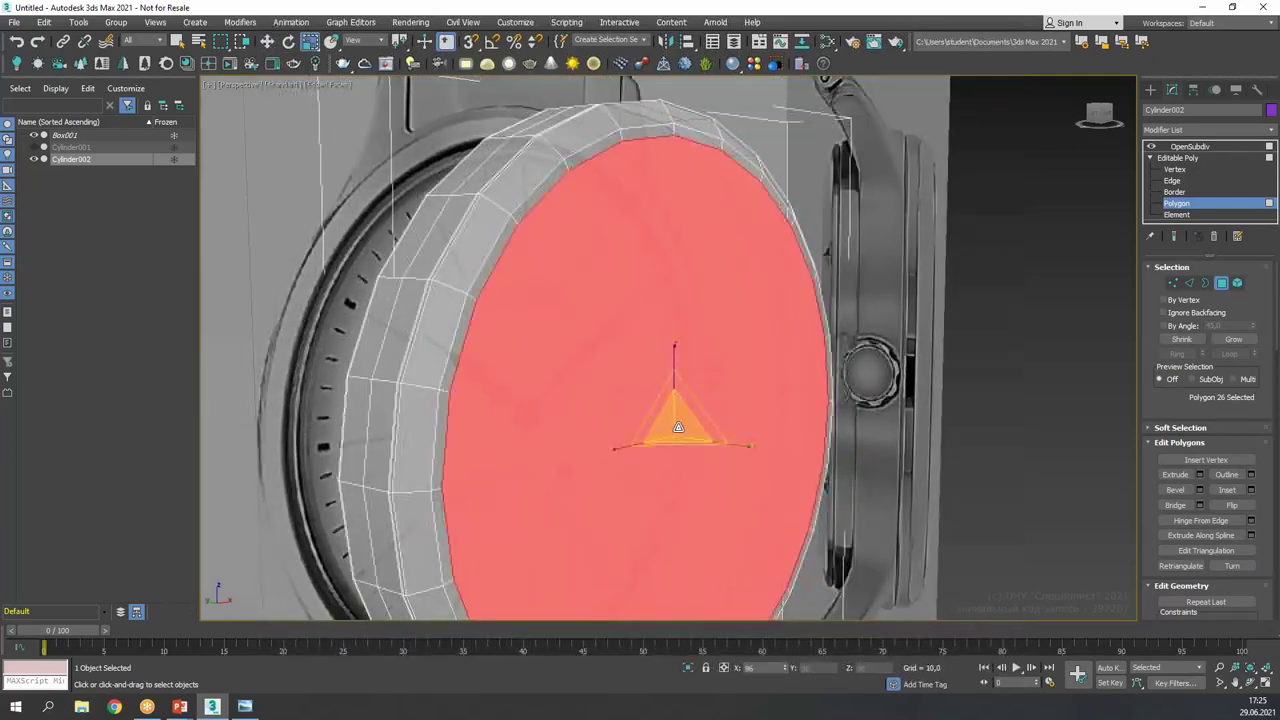
key("w")
middle_click_drag(678, 427, 634, 436, "alt")
left_click_drag(635, 430, 613, 433)
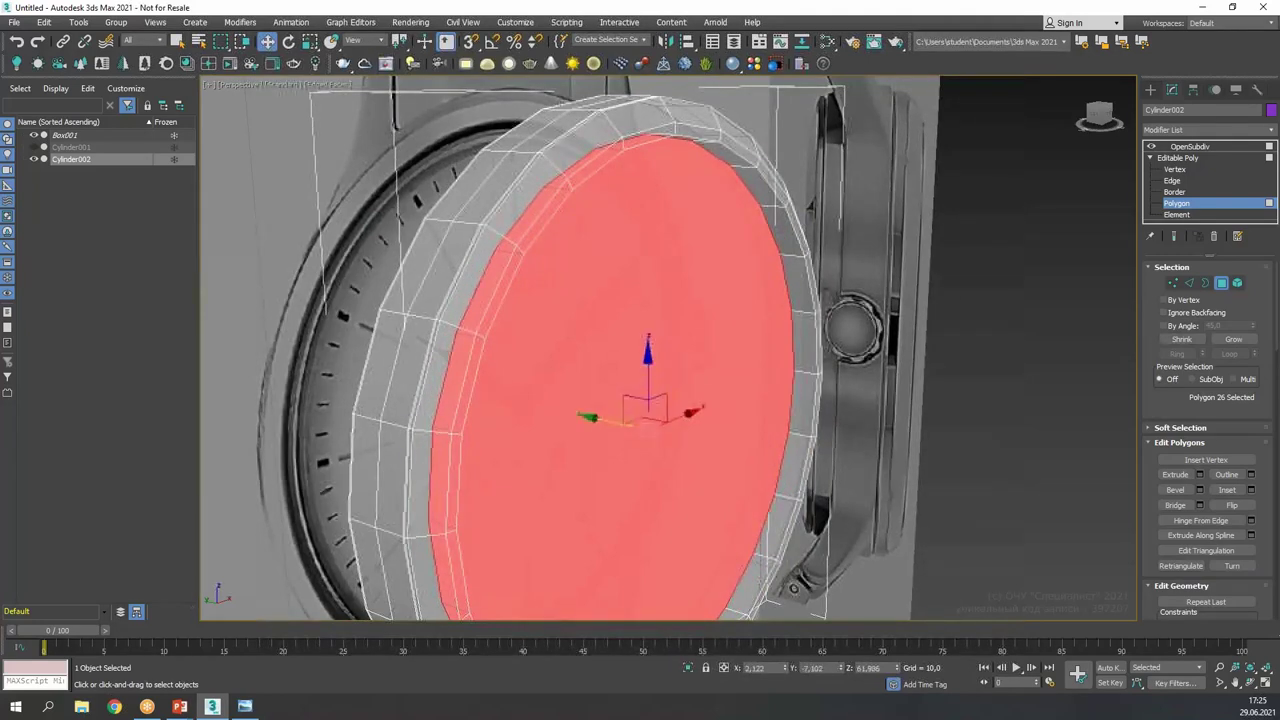
left_click_drag(1202, 486, 1168, 476)
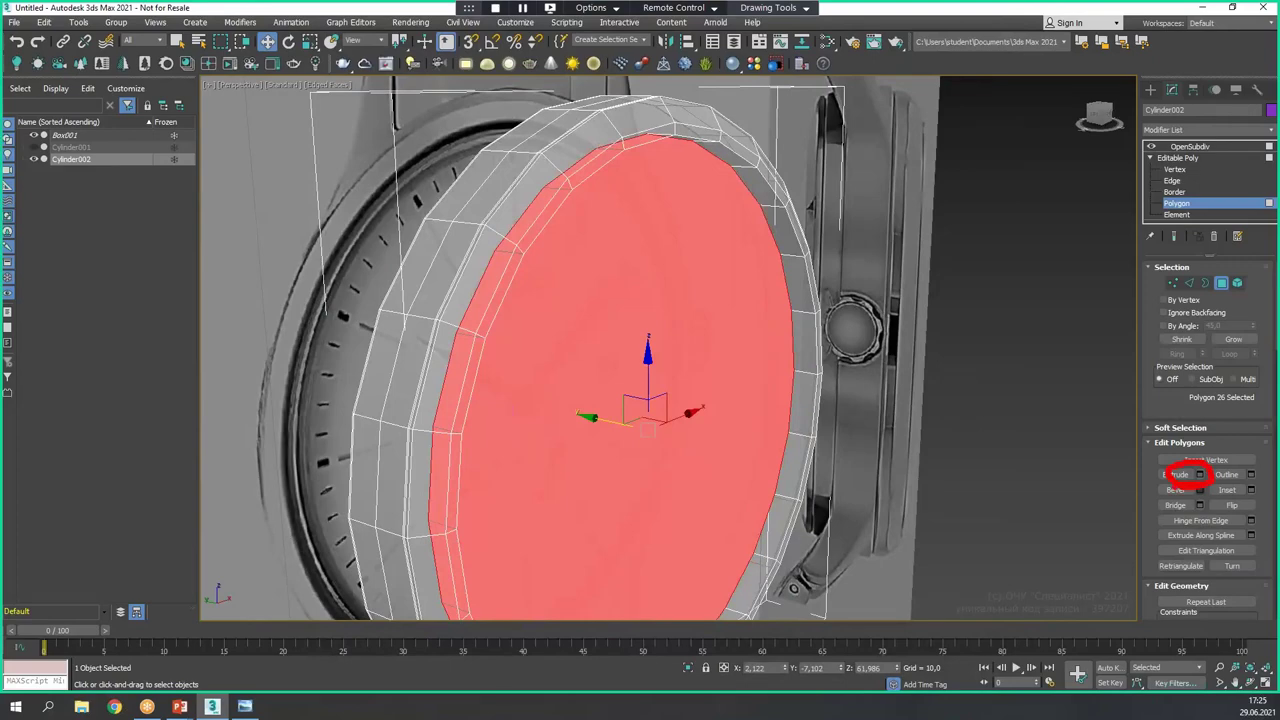
key("Escape")
left_click_drag(274, 34, 262, 33)
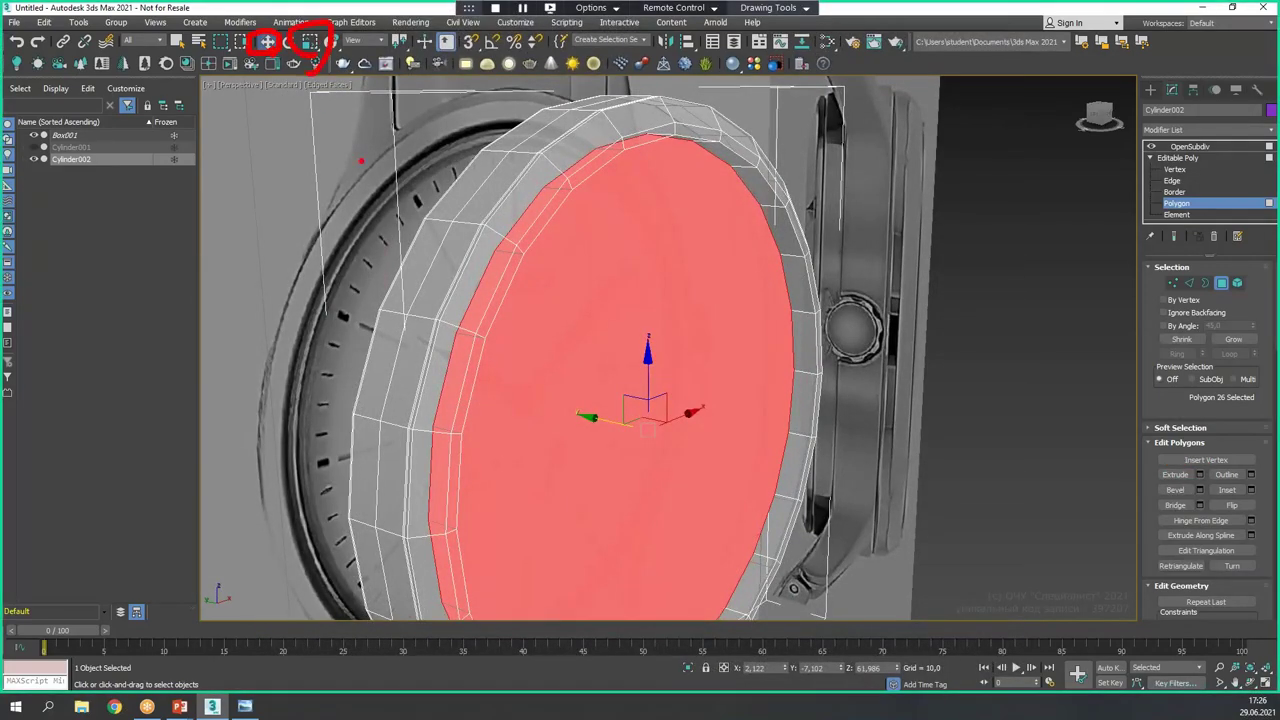
key("Escape")
- Inset the recessed front face by scaling a copy of it down to a smaller central polygon
middle_click_drag(743, 429, 712, 429, "alt")
key("e")
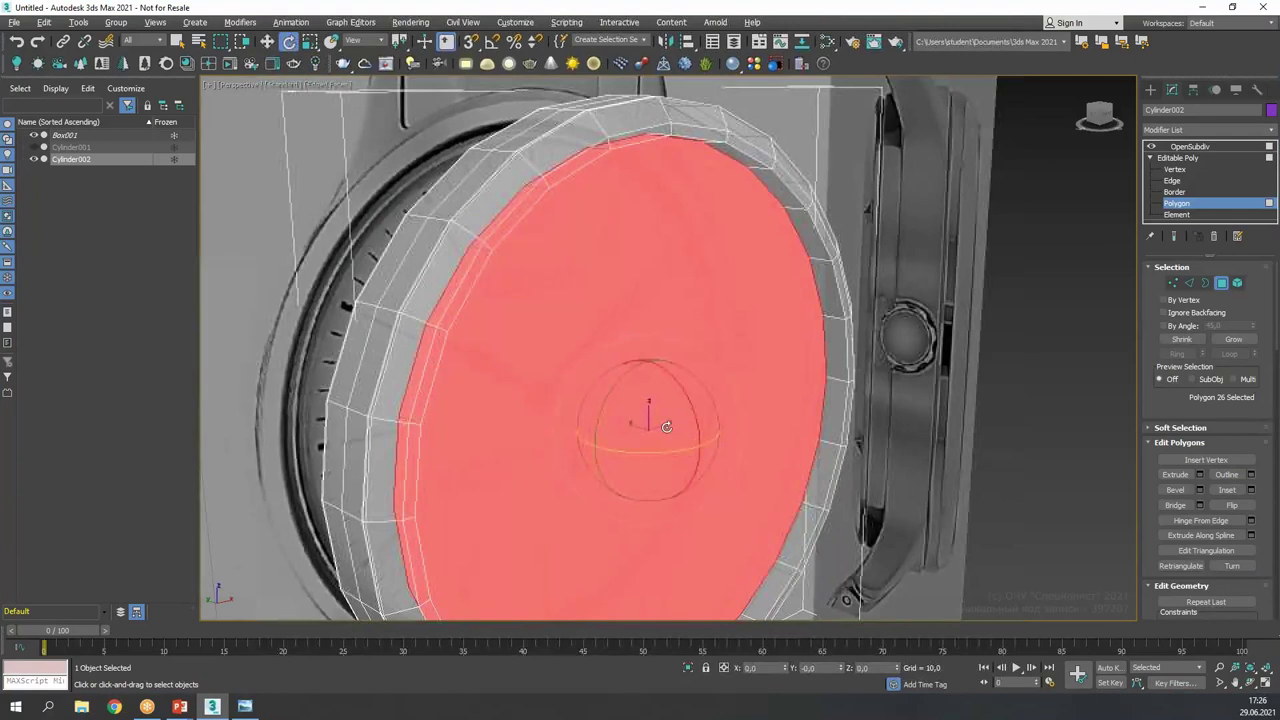
key("r")
left_click_drag(644, 424, 649, 444)
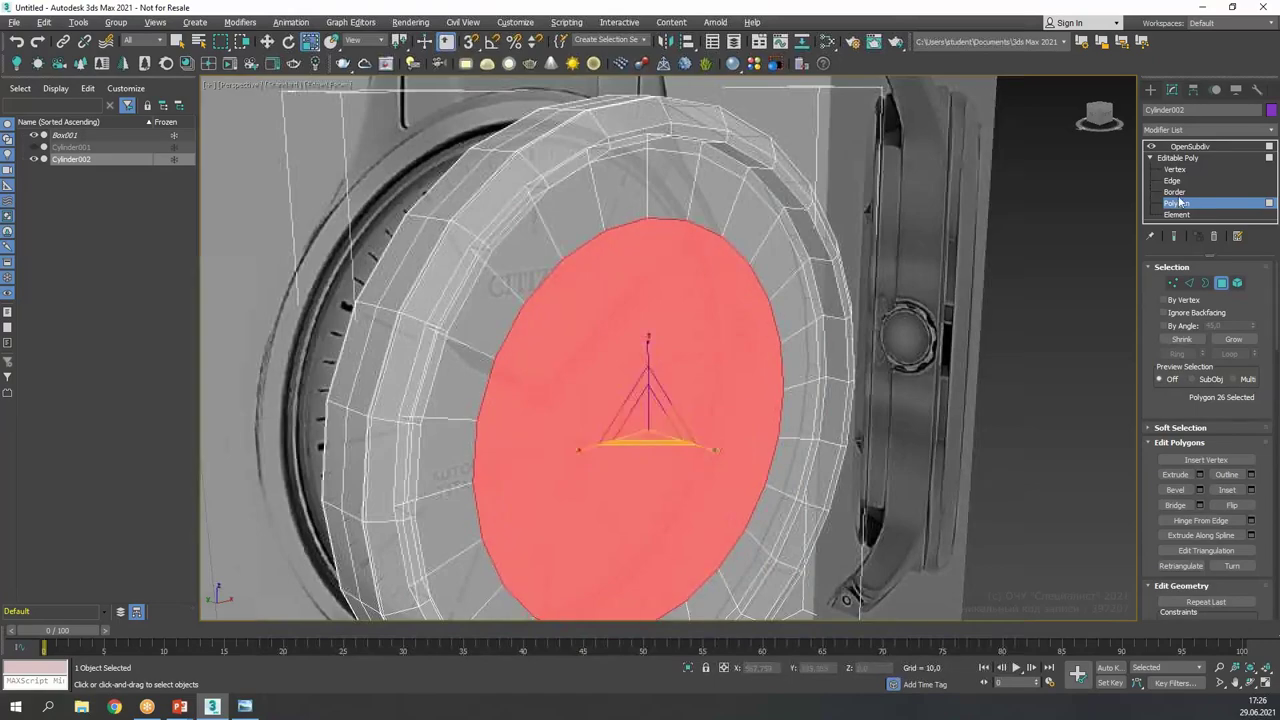
- Return to the OpenSubdiv level and make the case opaque to view the smoothed front recess
left_click(1185, 158)
left_click(1189, 147)
key("alt+x")
middle_click_drag(990, 222, 815, 276, "alt")
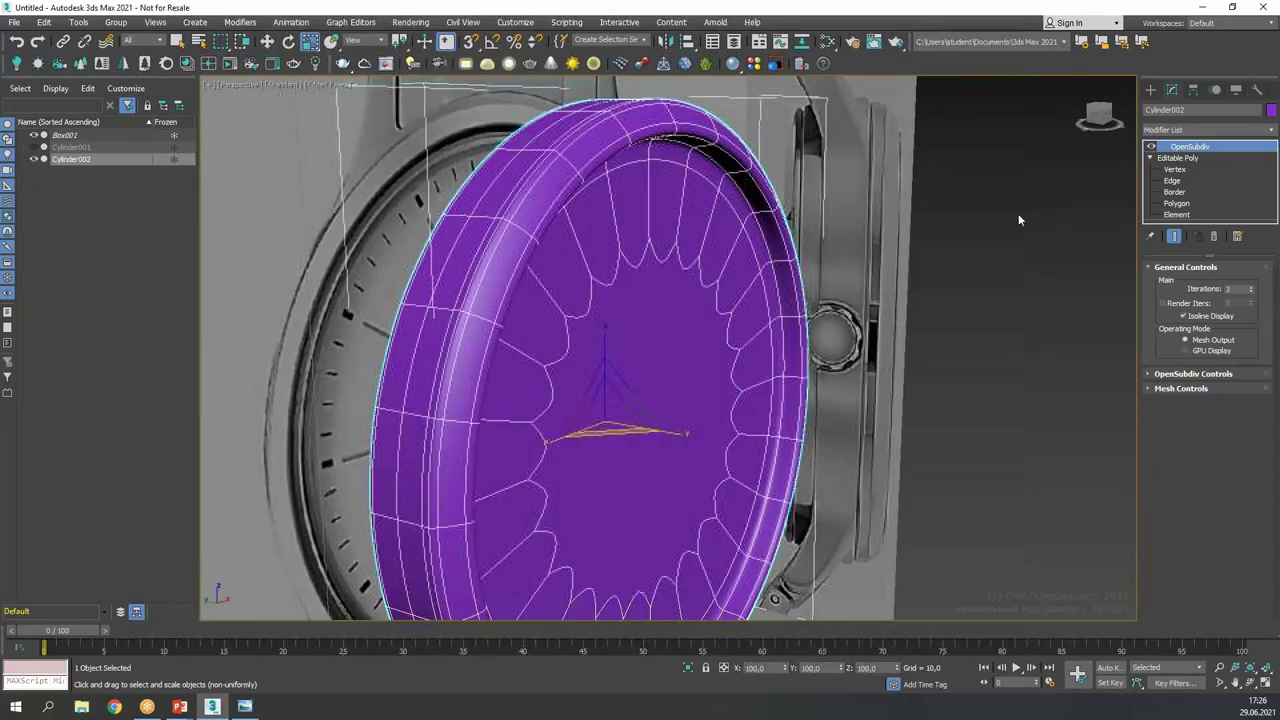
- Select the 24-edge loop next to the case's front bevel in the Left view and move it forward to Y -8.635
left_click(1172, 180)
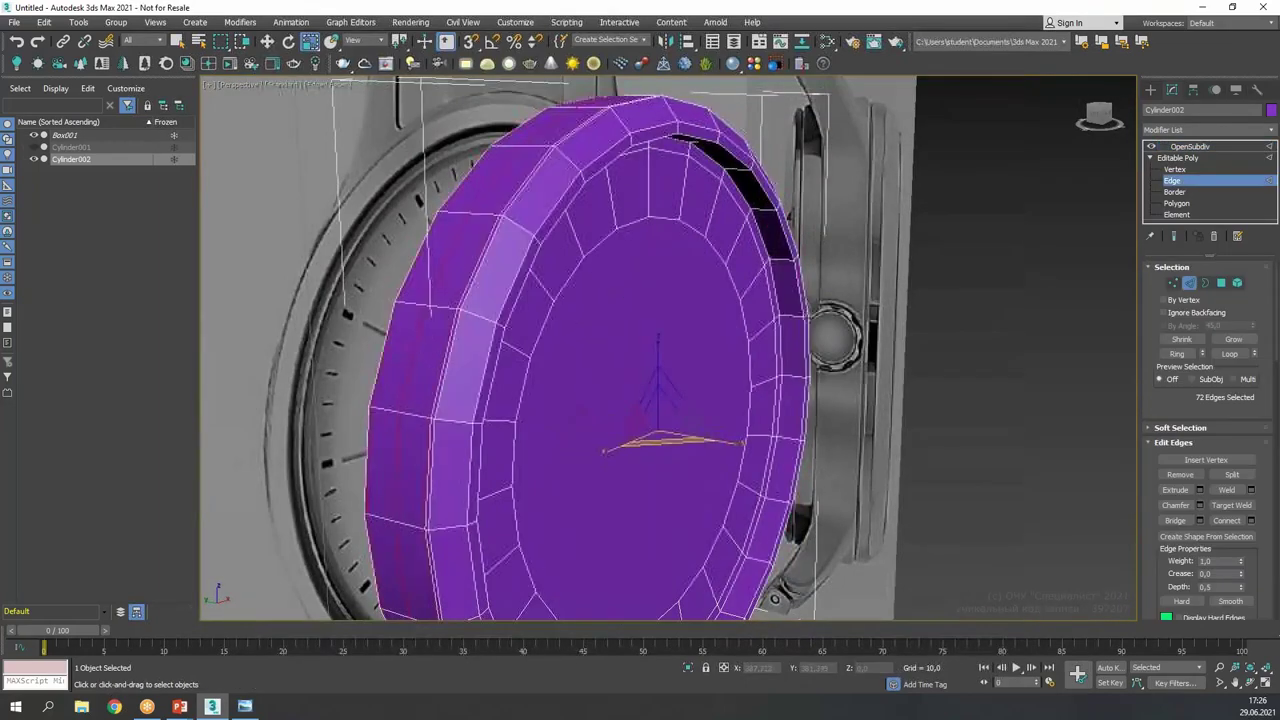
key("alt+w")
key("alt+w")
scroll(600, 285, "up", 5)
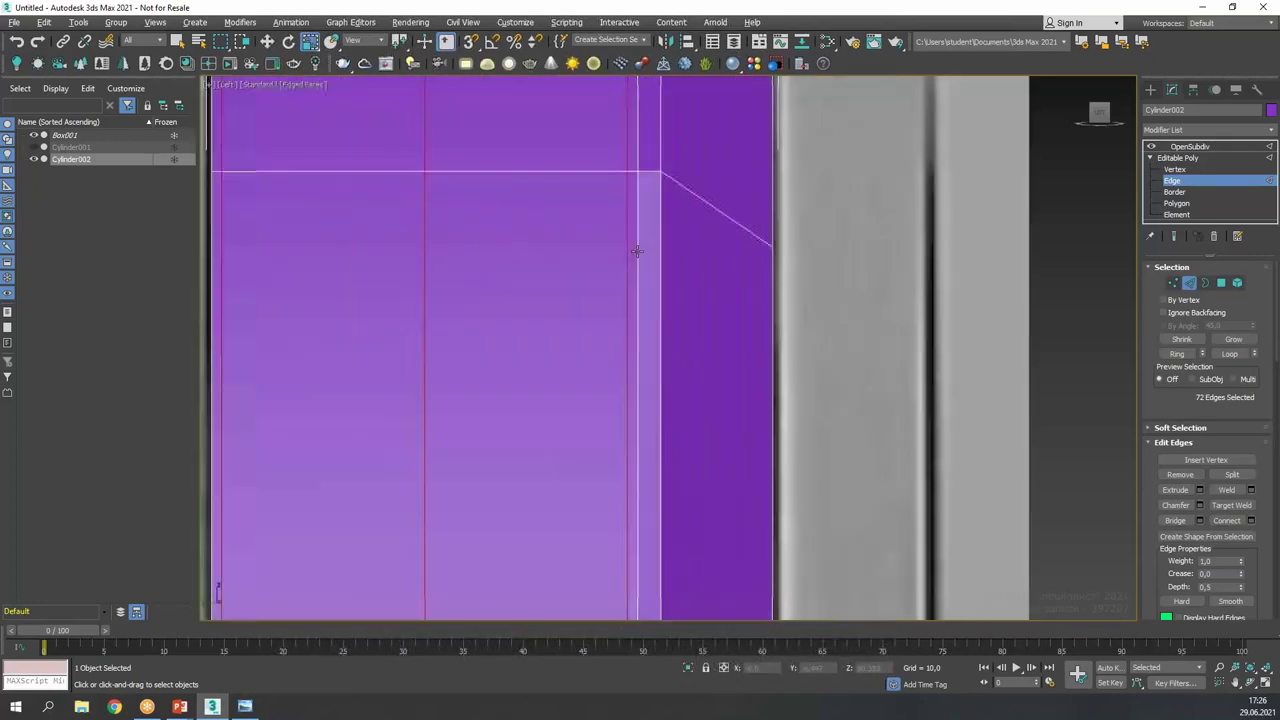
double_click(636, 256)
scroll(654, 510, "down", 5)
key("w")
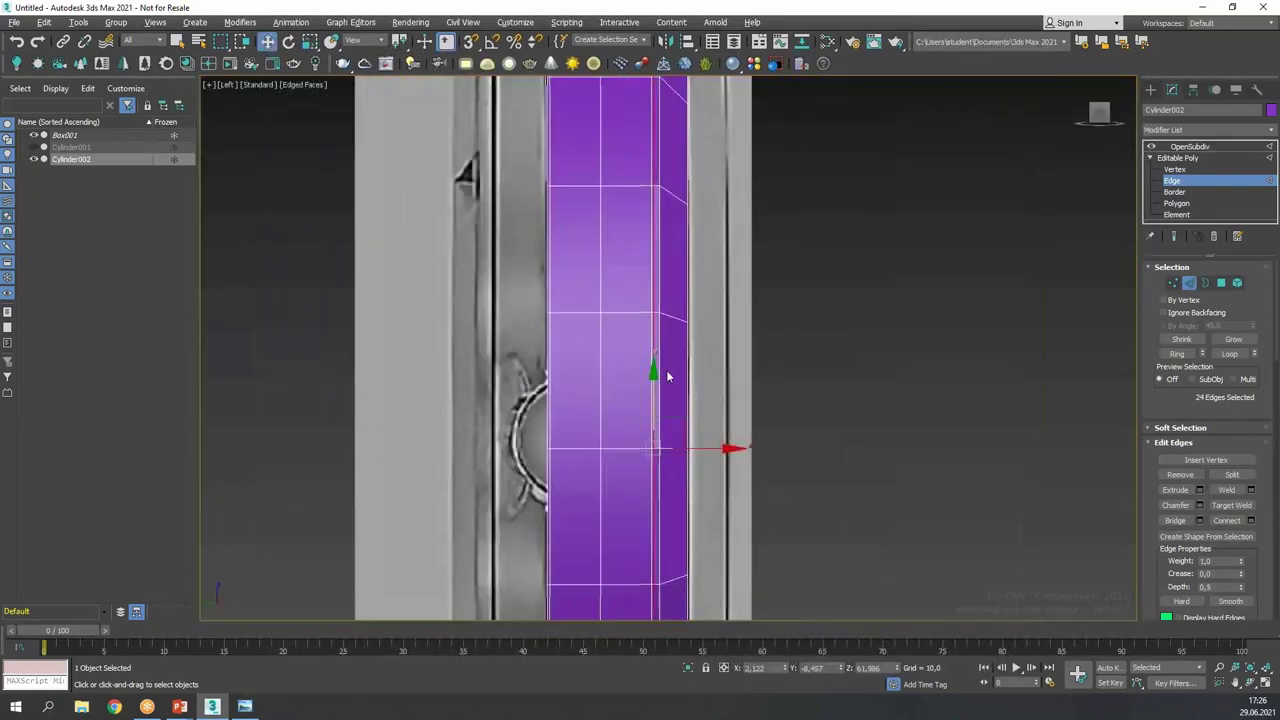
scroll(676, 446, "up", 2)
left_click_drag(645, 437, 650, 437)
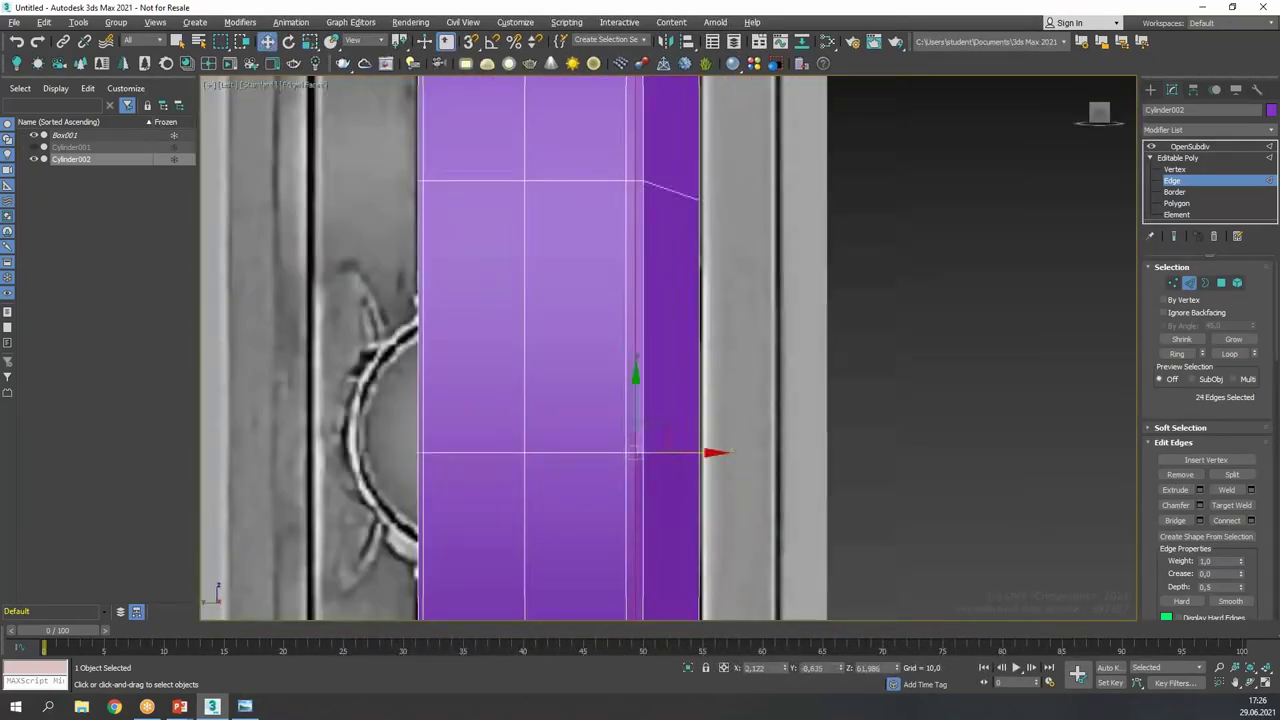
- Select the case's back cap polygon and extrude it rearward in stages to Y 5.42
left_click(1177, 204)
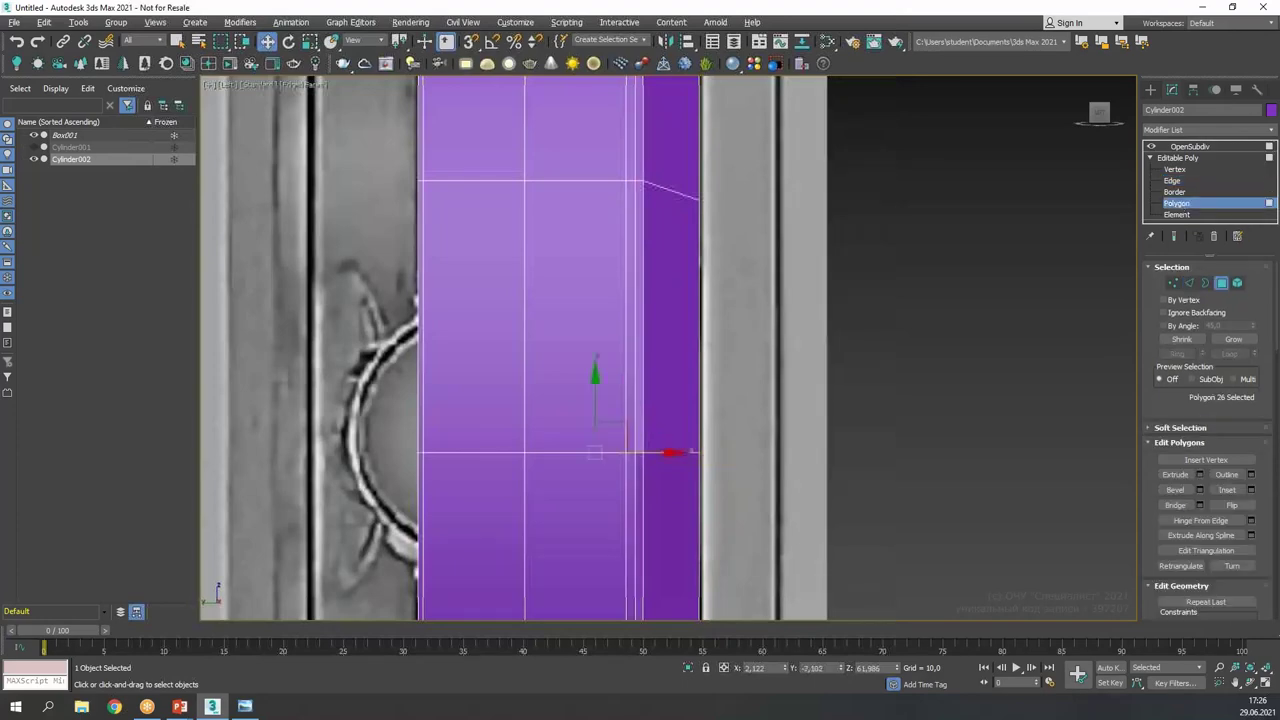
key("alt+w")
key("alt+w")
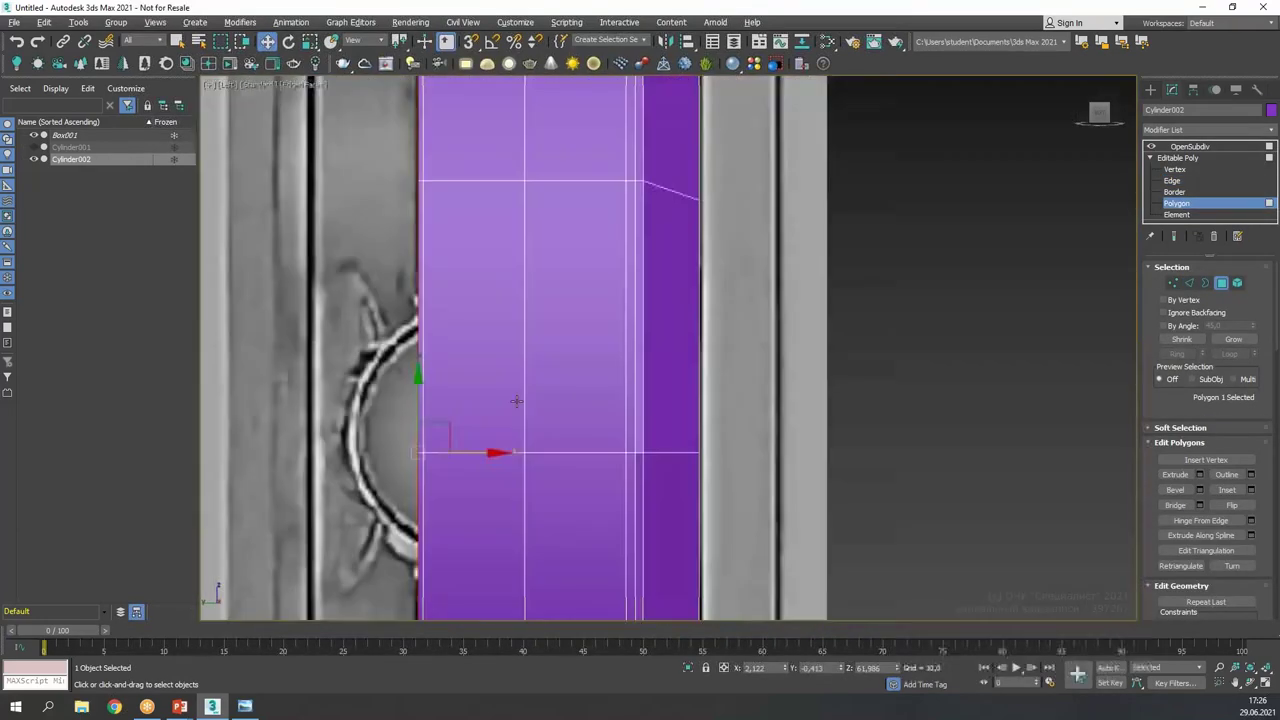
scroll(672, 255, "down", 5)
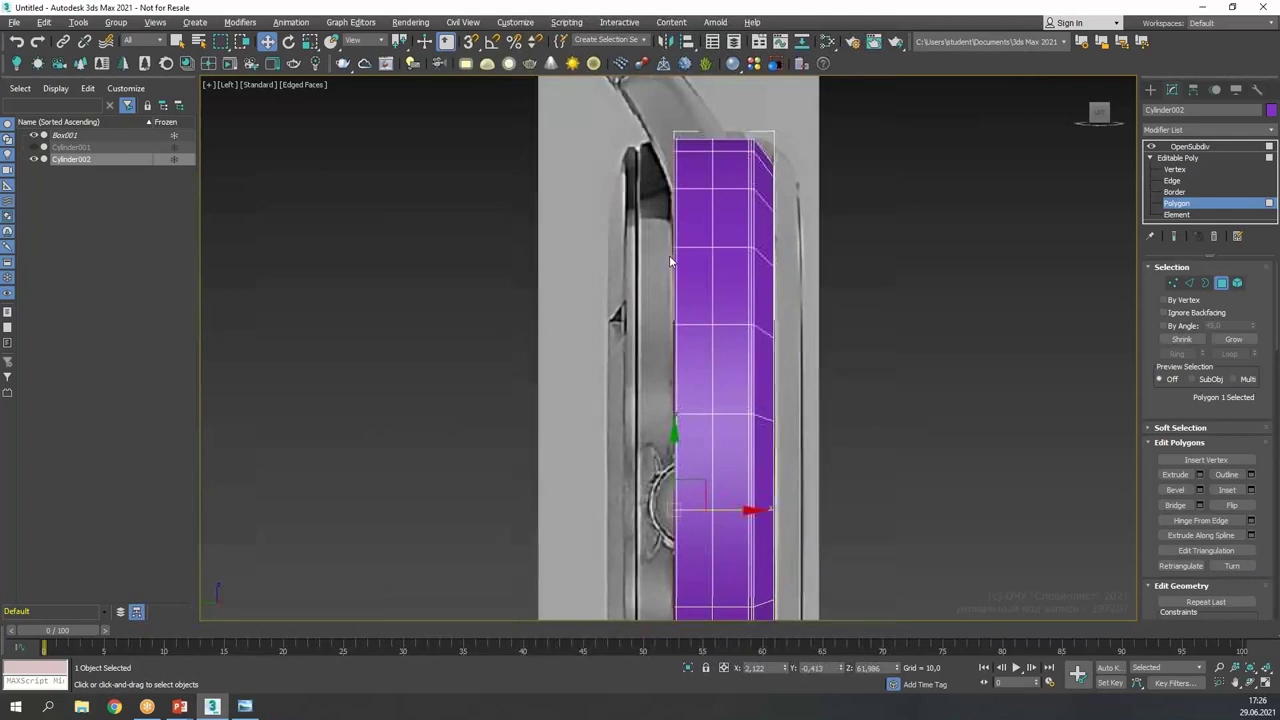
middle_click_drag(669, 255, 691, 219)
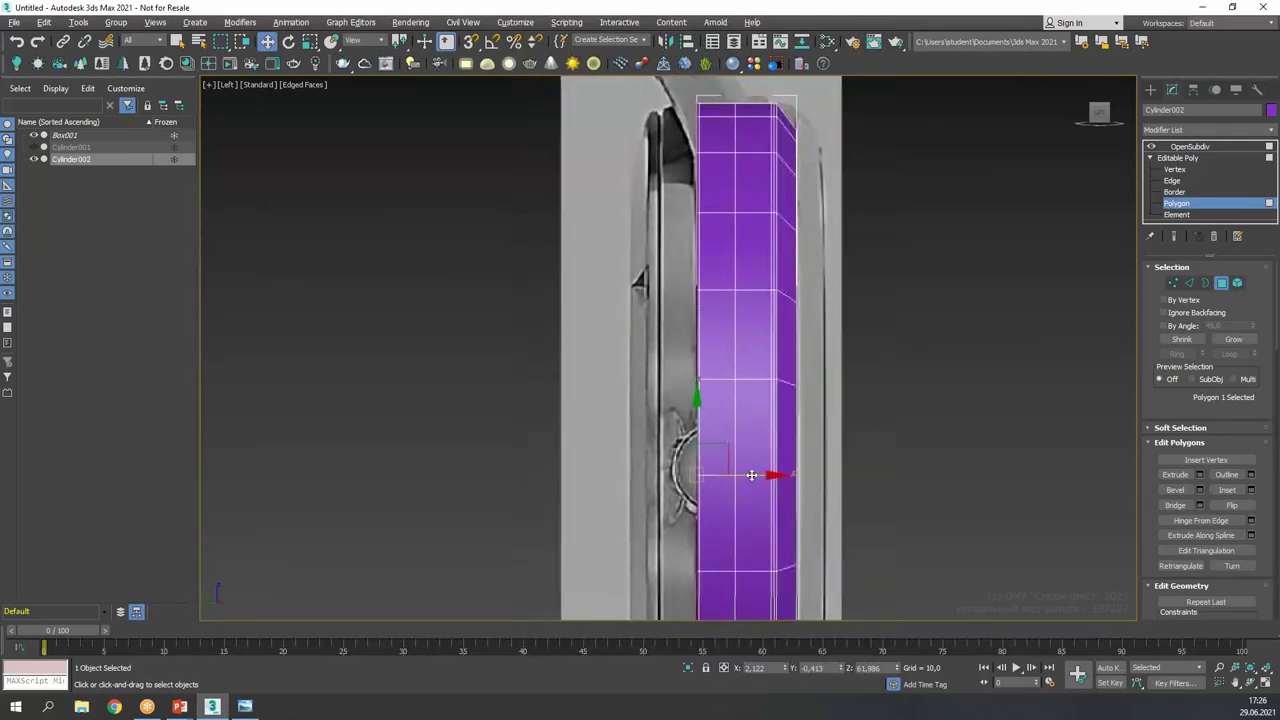
left_click_drag(748, 480, 709, 480)
scroll(699, 475, "up", 2)
middle_click_drag(672, 470, 740, 488)
left_click_drag(766, 491, 737, 494)
- Scale the back cap down to bevel the case's rear rim, and compare the shape in the Perspective and Front views
scroll(699, 402, "down", 5)
key("r")
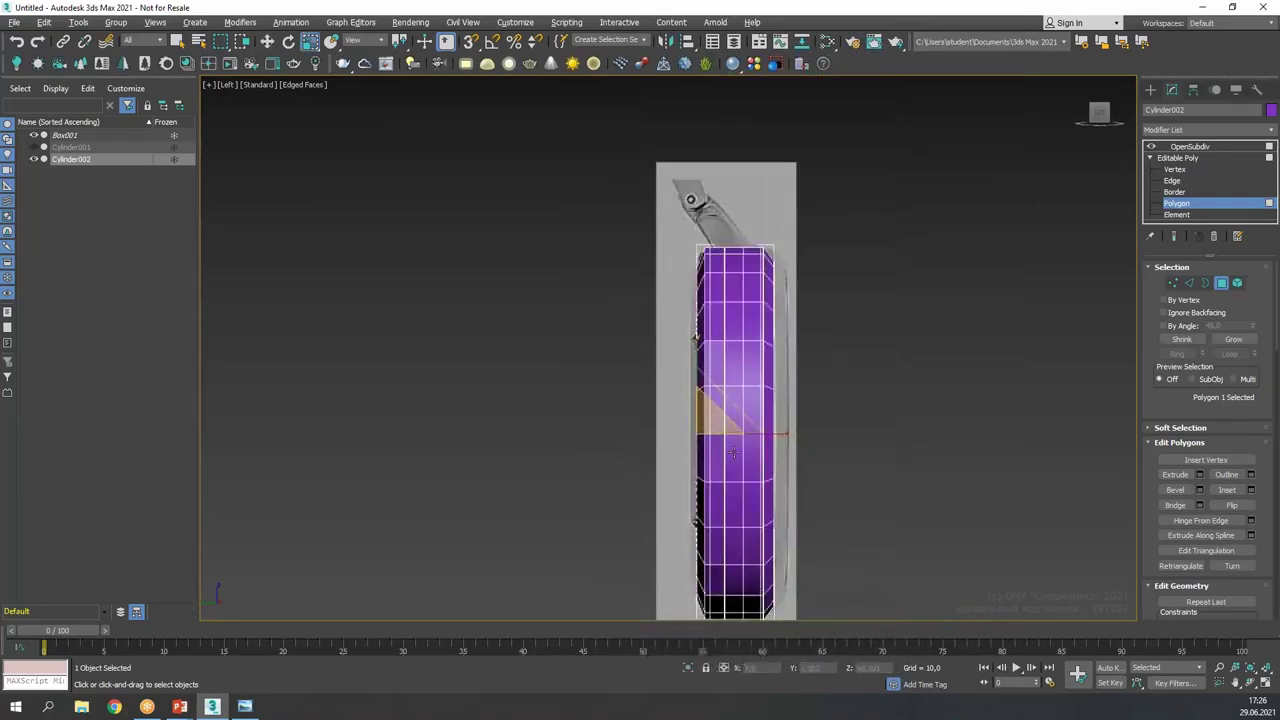
key("alt+w")
key("alt+w")
scroll(662, 441, "down", 3)
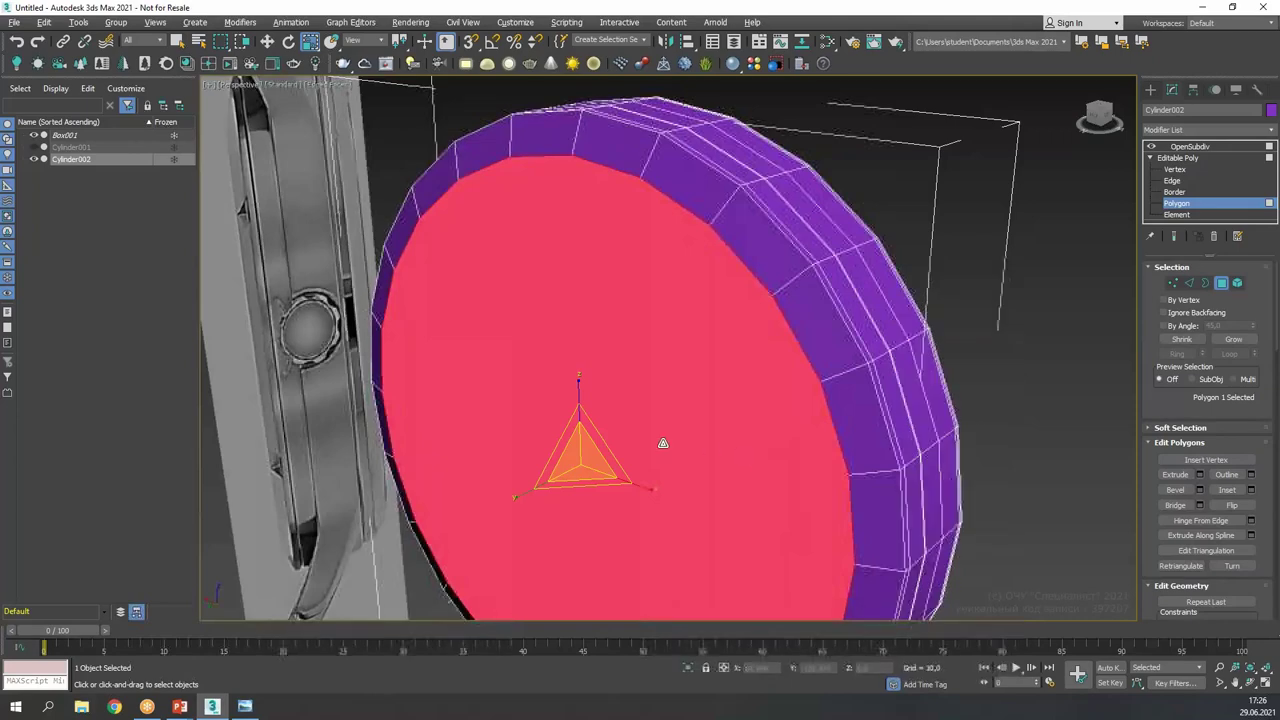
scroll(663, 442, "down", 2)
key("alt+w")
key("alt+w")
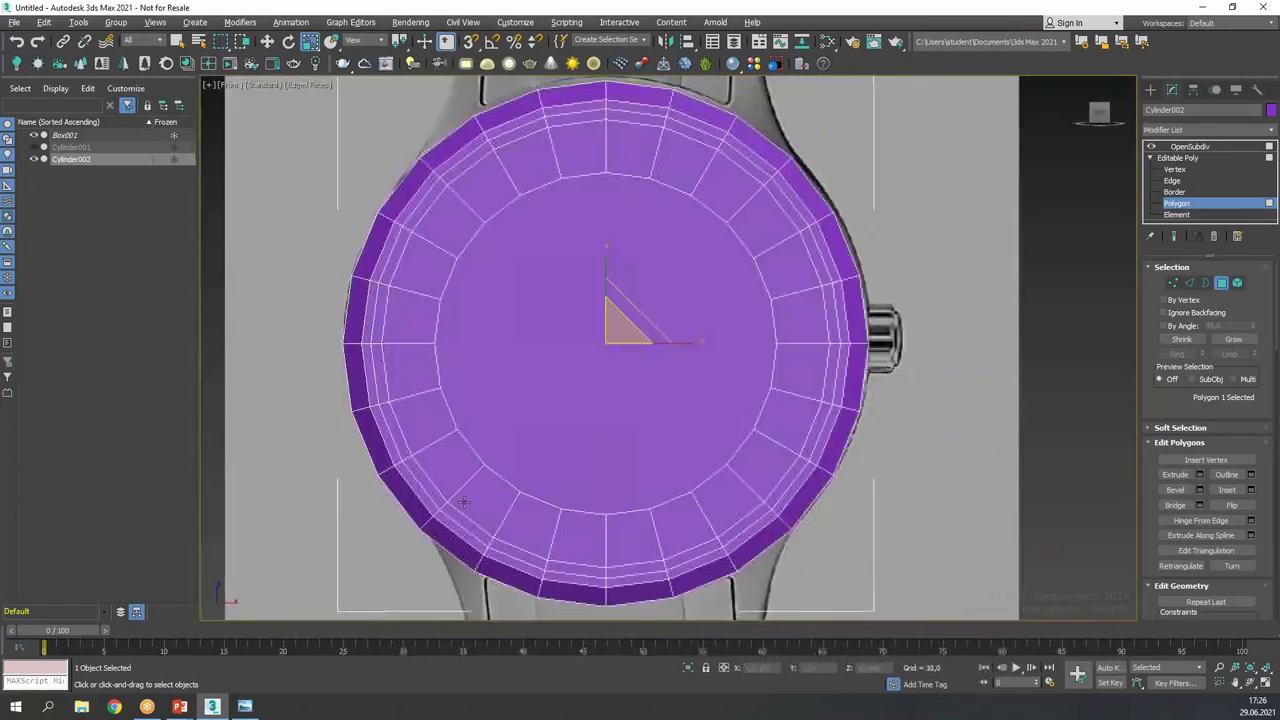
- Move the back cap slightly further rearward in the Left view, and scale it down toward the case's centre
key("alt+w")
key("alt+w")
scroll(685, 440, "up", 5)
key("w")
scroll(731, 432, "up", 2)
middle_click_drag(740, 428, 753, 472)
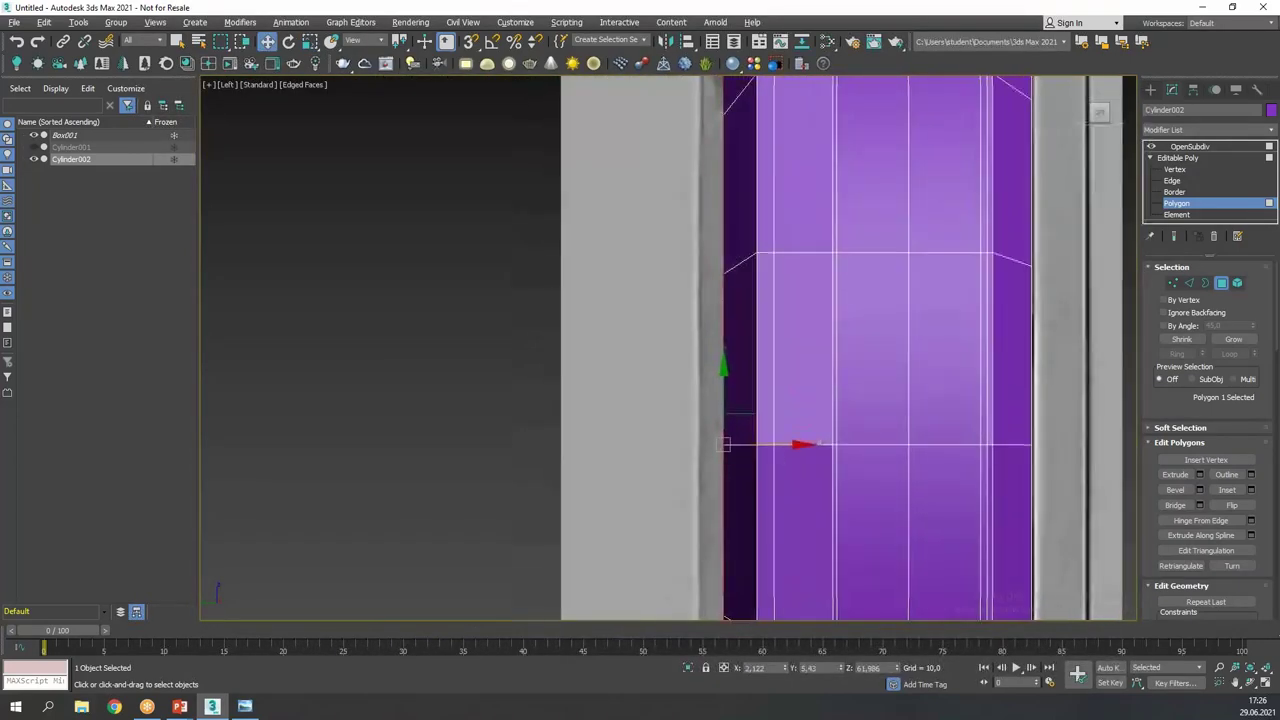
left_click_drag(787, 444, 775, 451)
key("alt+w")
key("alt+w")
key("r")
left_click_drag(577, 445, 580, 490)
- Return to the OpenSubdiv level and examine the smoothed case from the front and back
scroll(857, 408, "down", 4)
mouse_move(857, 408)
middle_mouse_down("alt")
mouse_move(582, 405)
mouse_move(616, 381)
mouse_move(794, 423)
mouse_move(880, 410)
middle_mouse_up("alt")
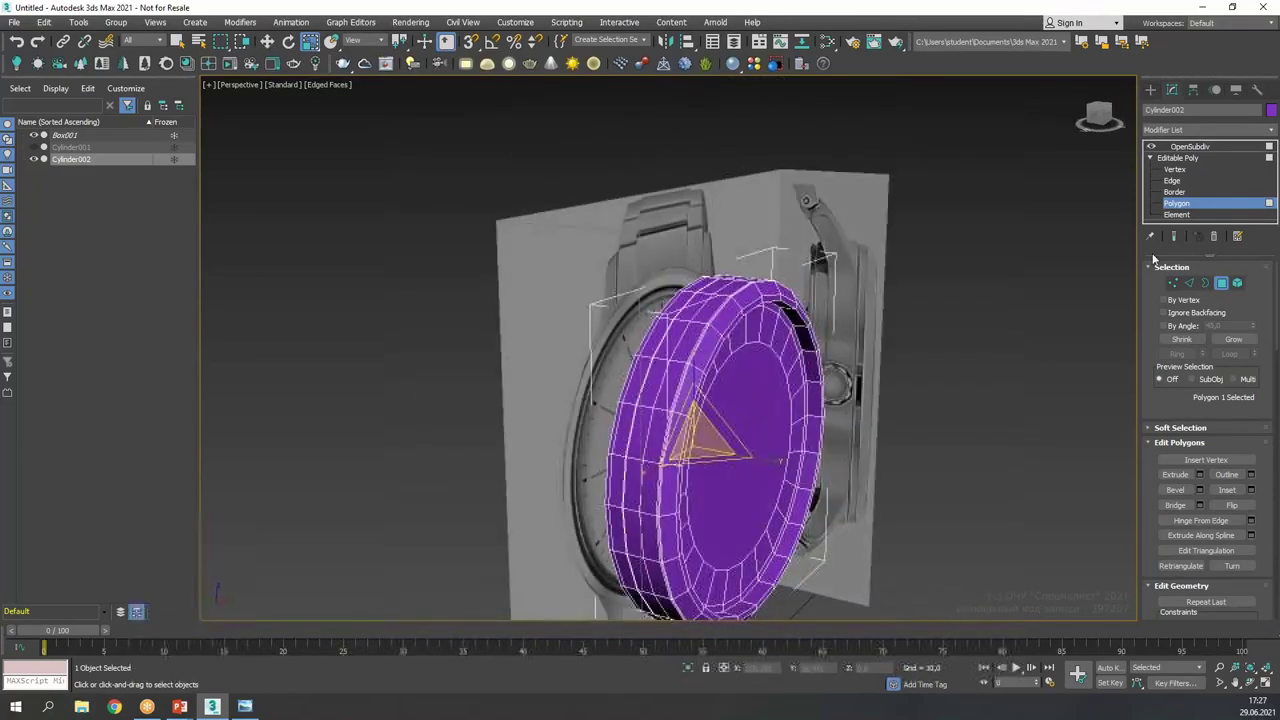
left_click(1209, 158)
left_click(1205, 146)
middle_click_drag(879, 349, 635, 336, "alt")
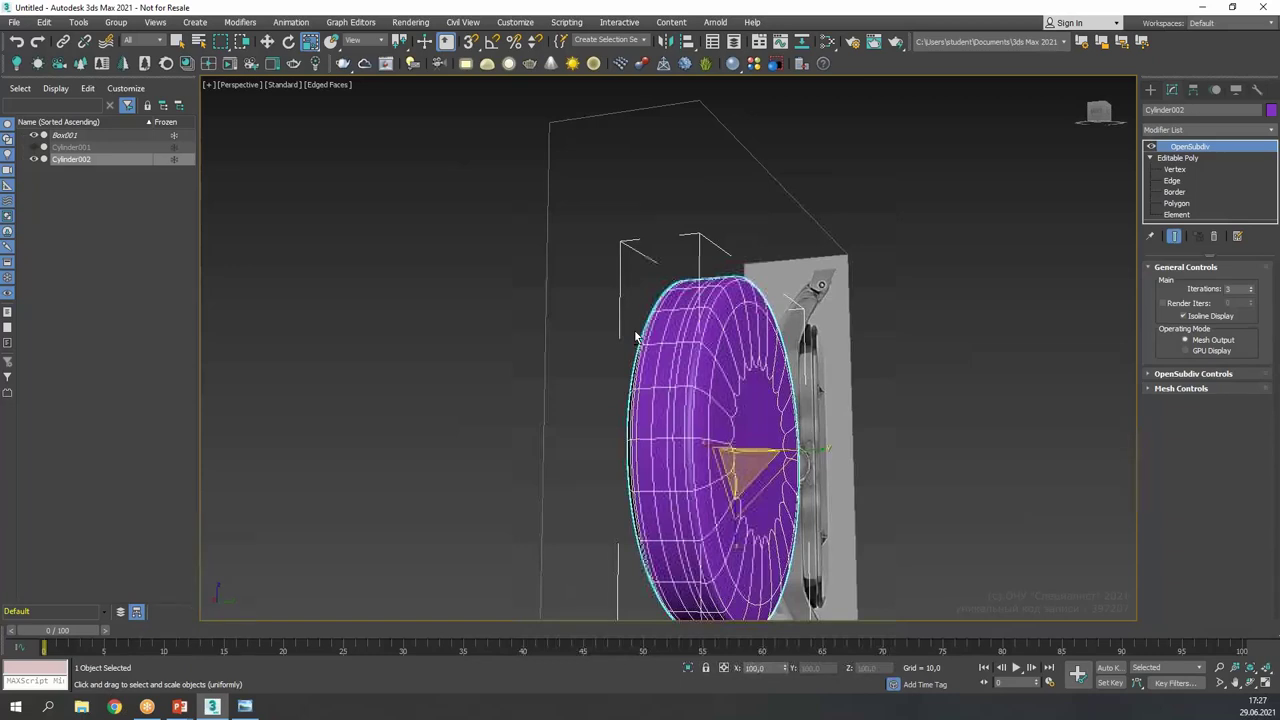
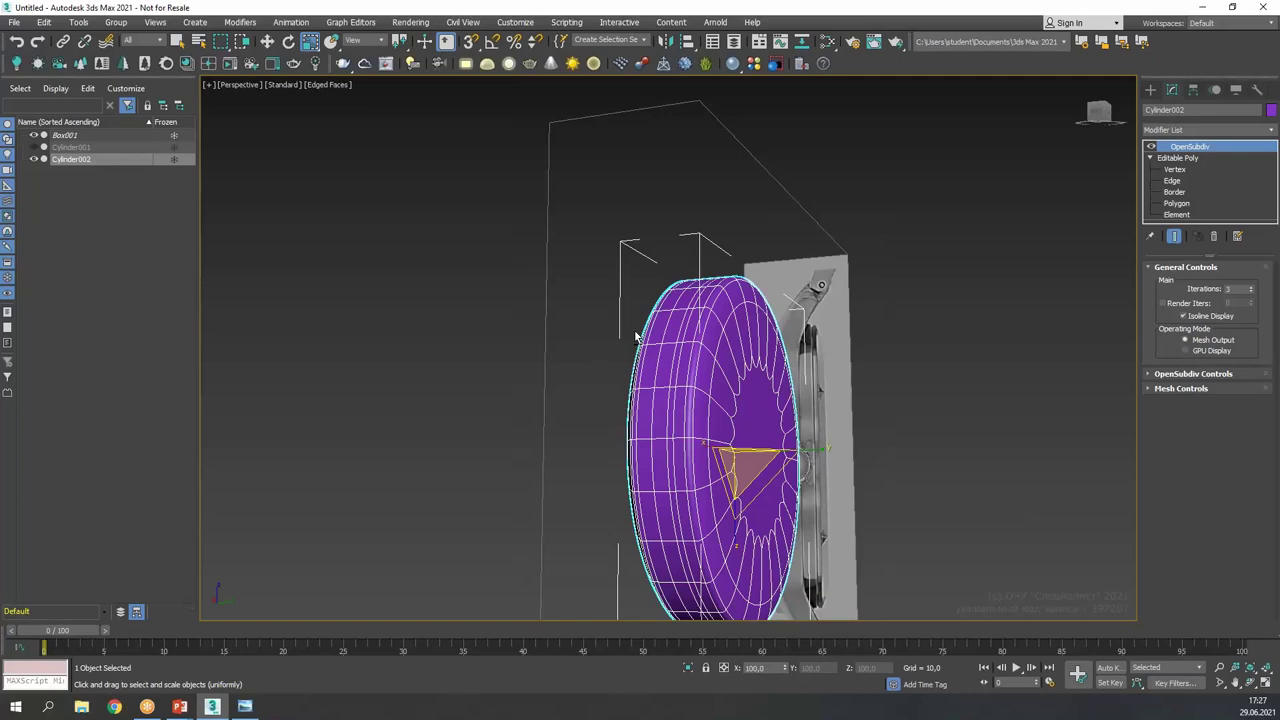
- Switch the cylinder to edge-level editing and examine the edge loops along its side wall in the Left view
middle_click_drag(799, 415, 863, 430, "alt")
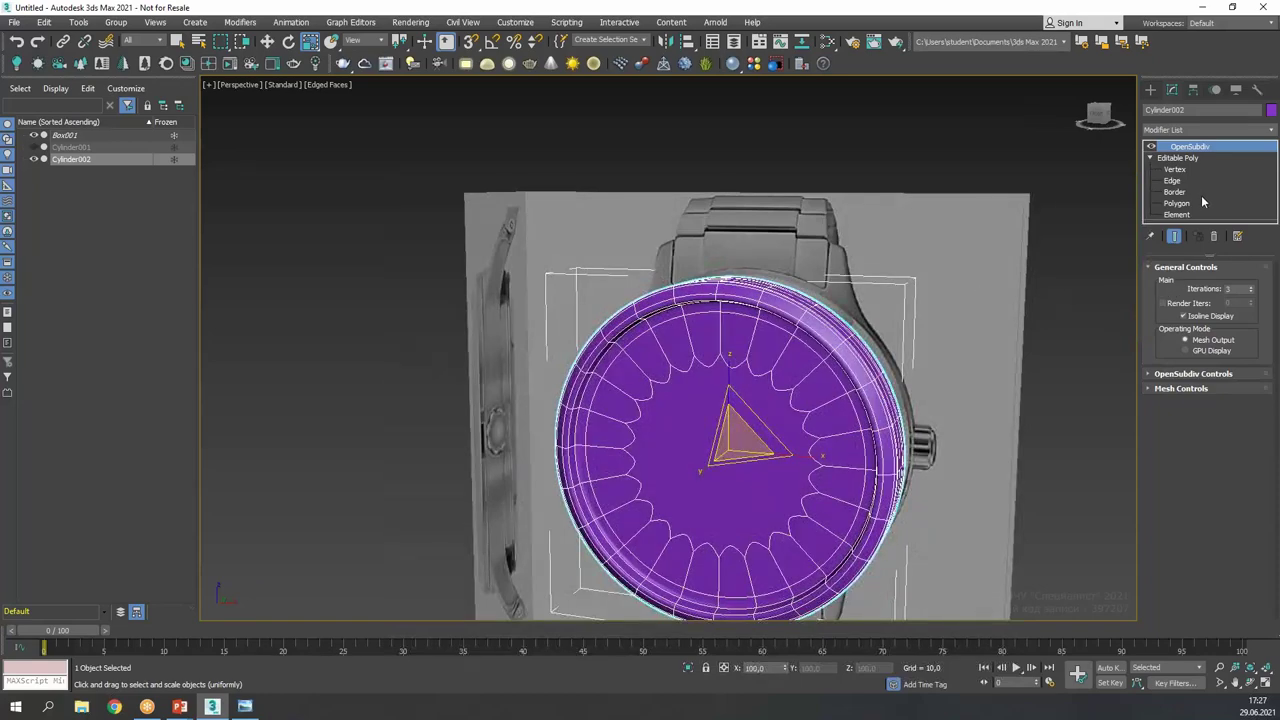
left_click(1177, 203)
middle_click_drag(941, 458, 700, 515, "alt")
key("alt+w")
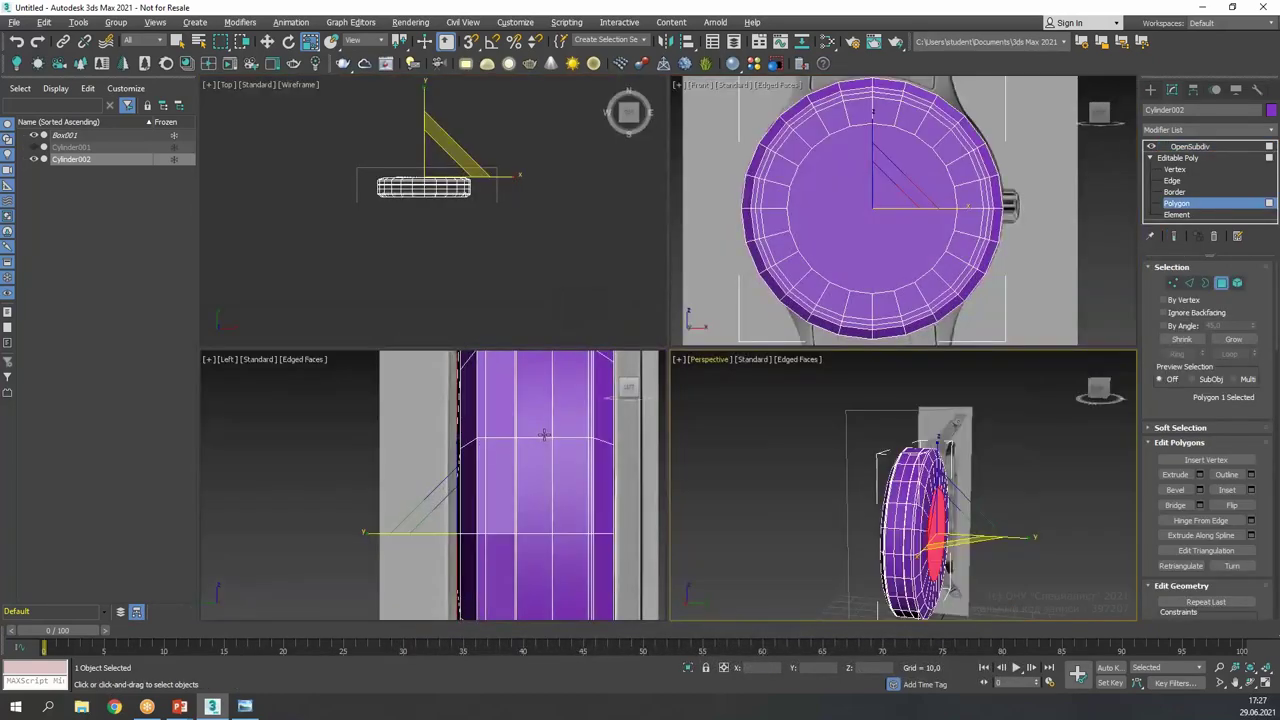
right_click(543, 434)
key("alt+w")
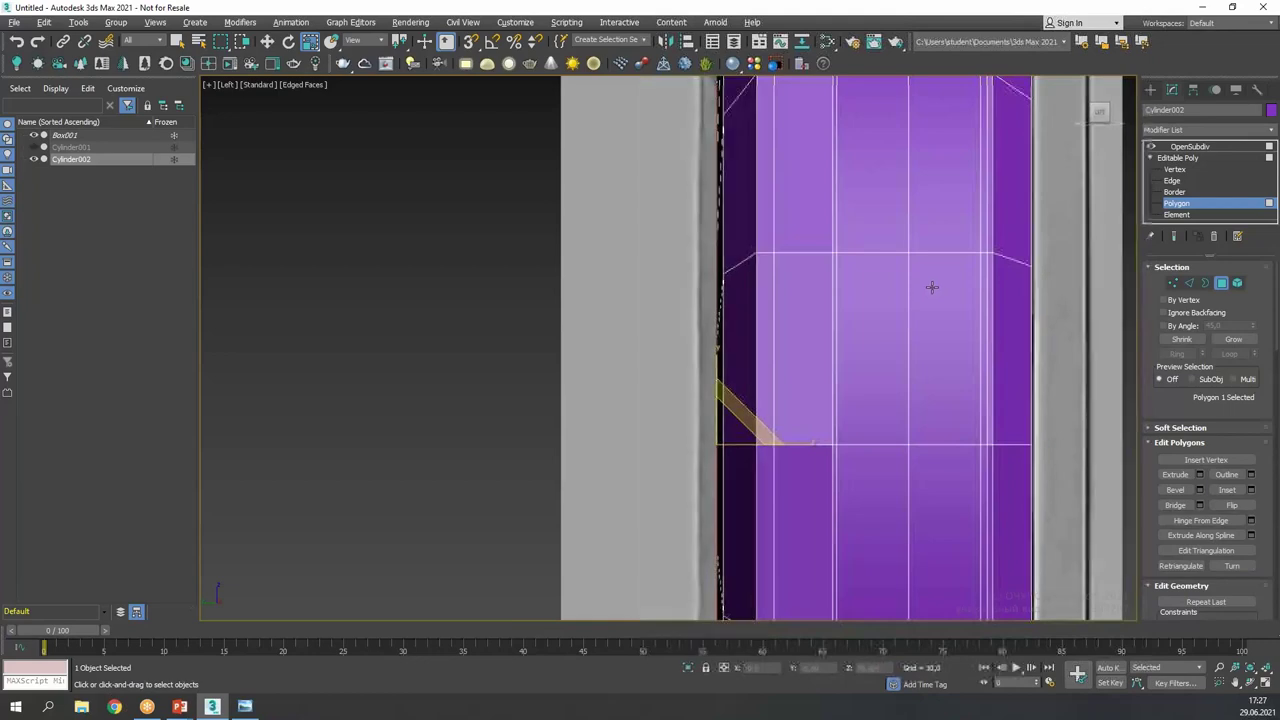
left_click(1171, 181)
scroll(1013, 306, "up", 4)
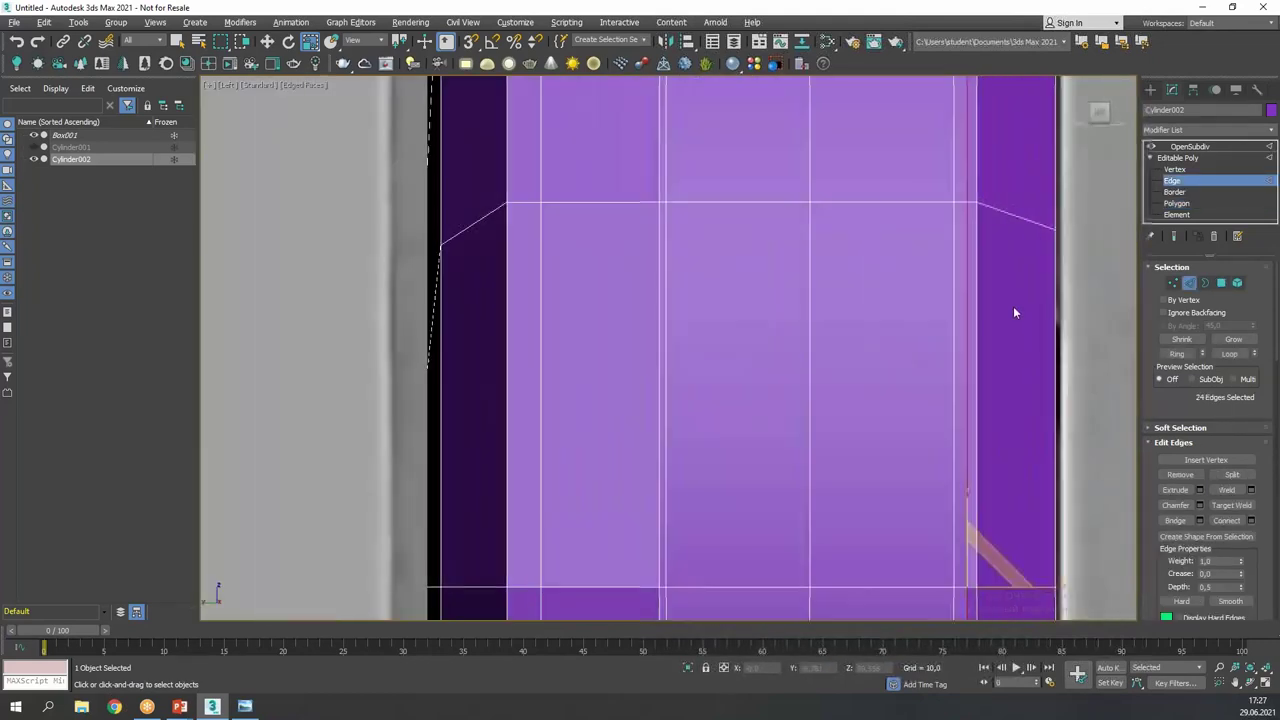
- Select the two edge loops running around the side wall near the cylinder's front and back rims in the Perspective view
key("alt+w")
key("alt+w")
middle_click_drag(777, 393, 900, 352, "alt")
scroll(716, 355, "up", 5)
scroll(630, 266, "up", 1)
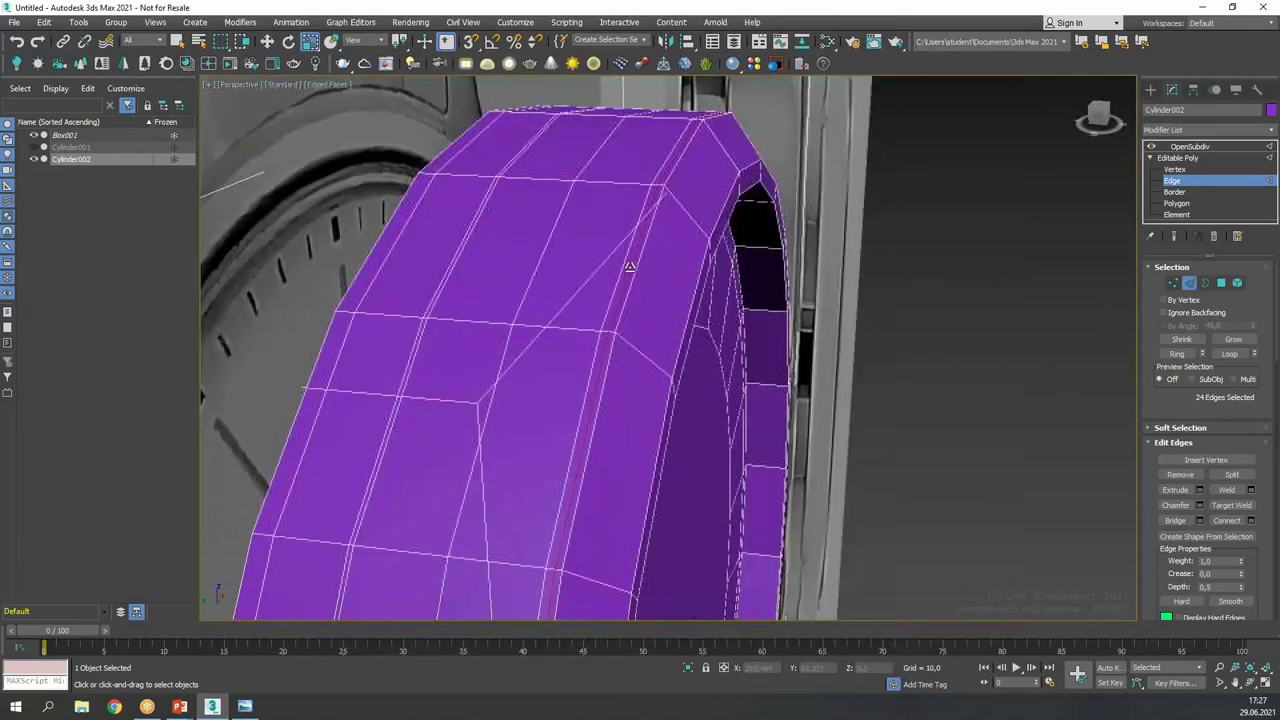
key("w")
middle_click_drag(464, 331, 539, 304, "alt")
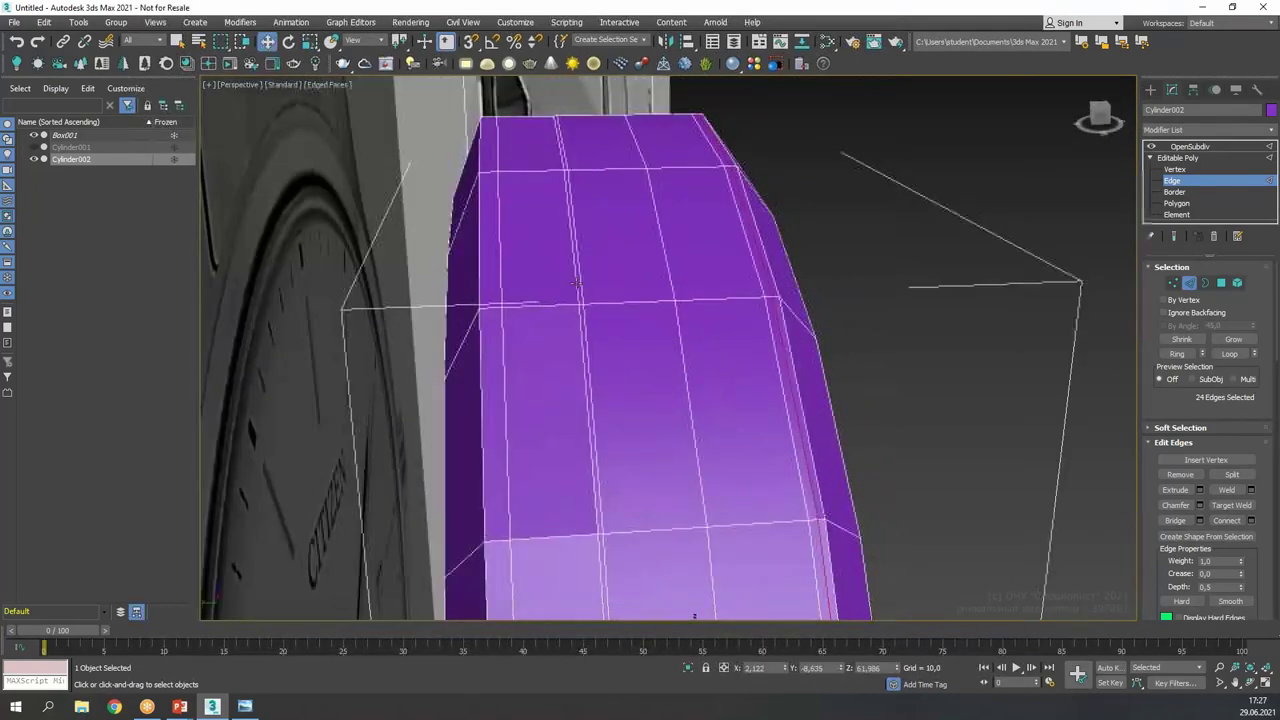
middle_click_drag(600, 360, 660, 368, "alt")
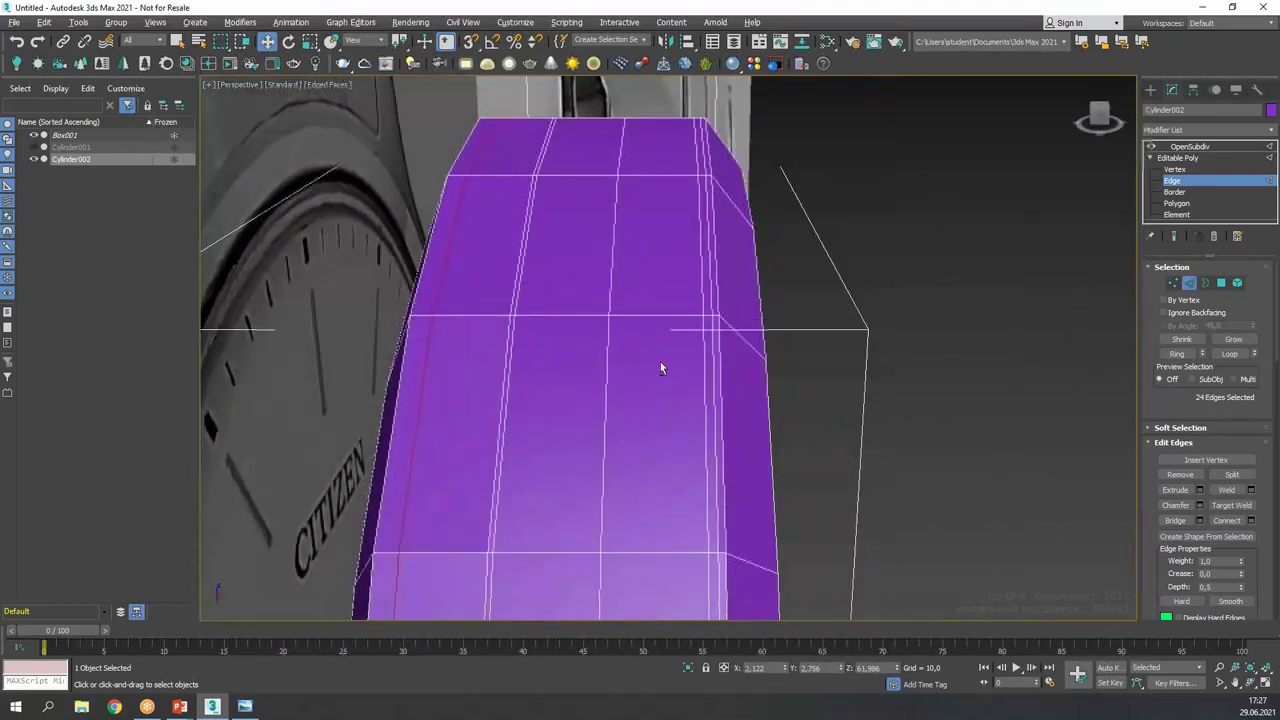
double_click(710, 286, "ctrl")
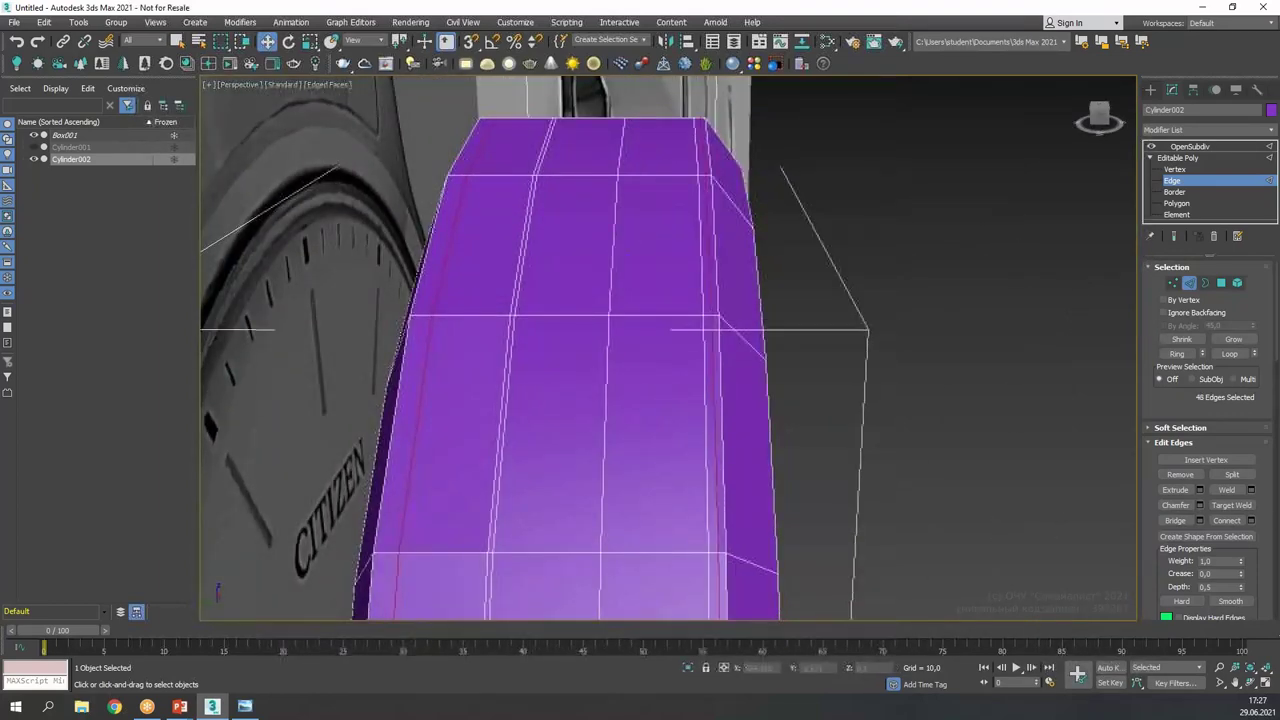
- Chamfer the two selected edge loops with an amount of 0.15 and 0 segments
scroll(752, 207, "up", 2)
scroll(894, 391, "up", 2)
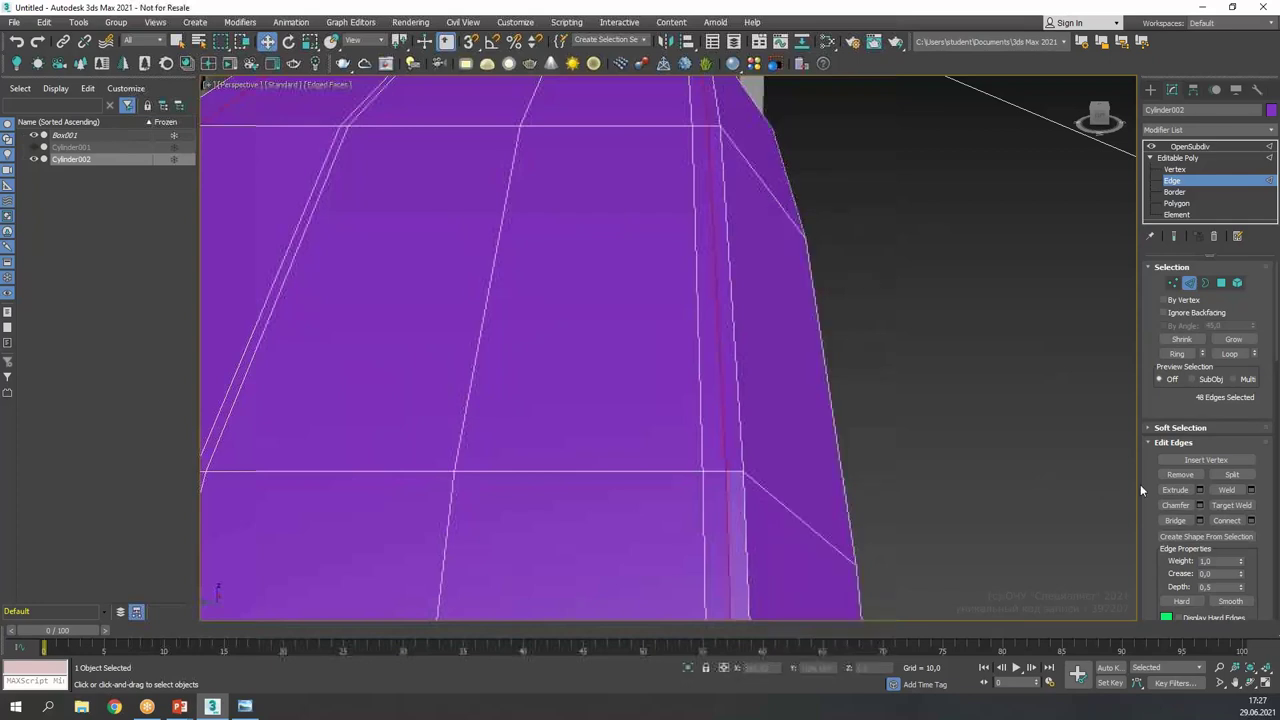
left_click(1200, 505)
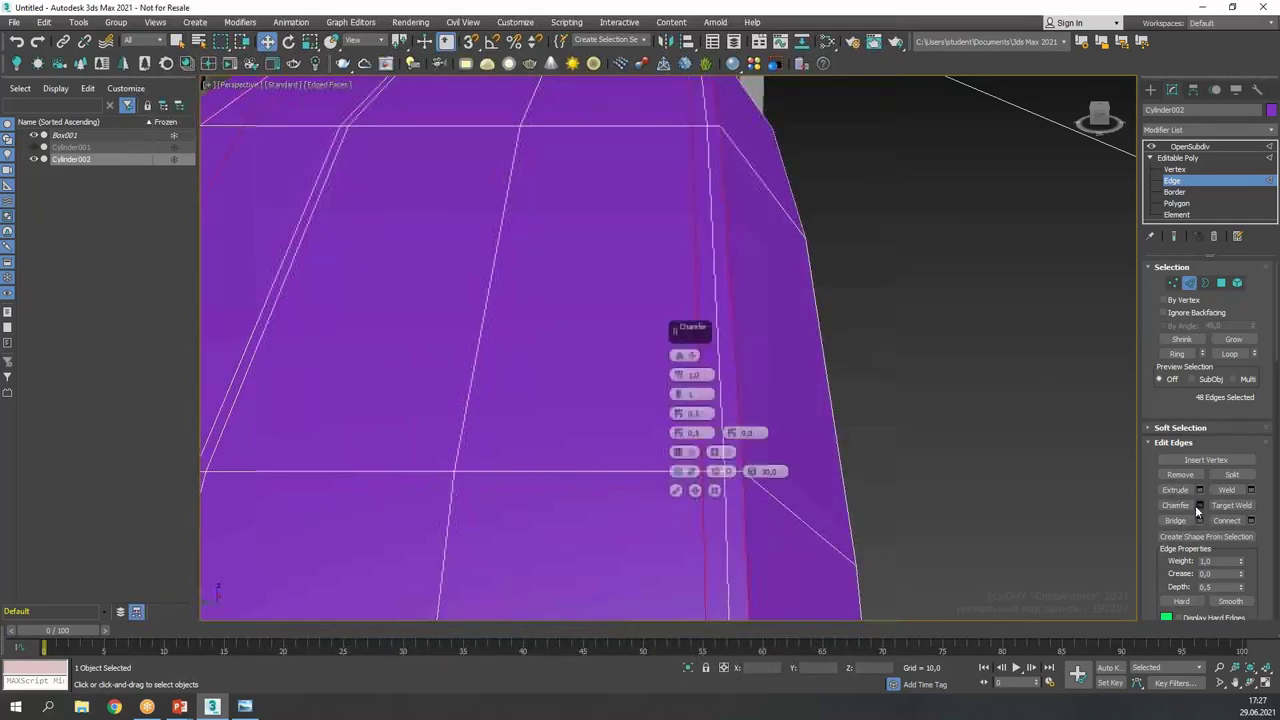
right_click(679, 376)
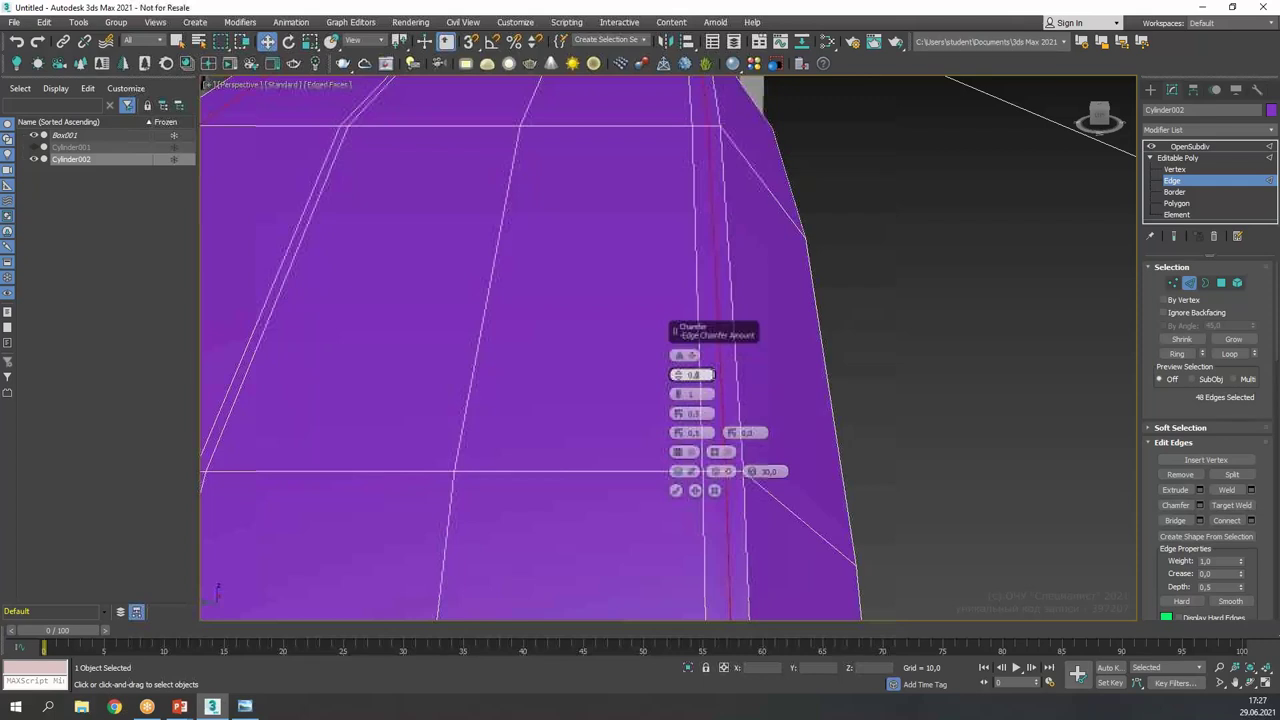
left_click(679, 398)
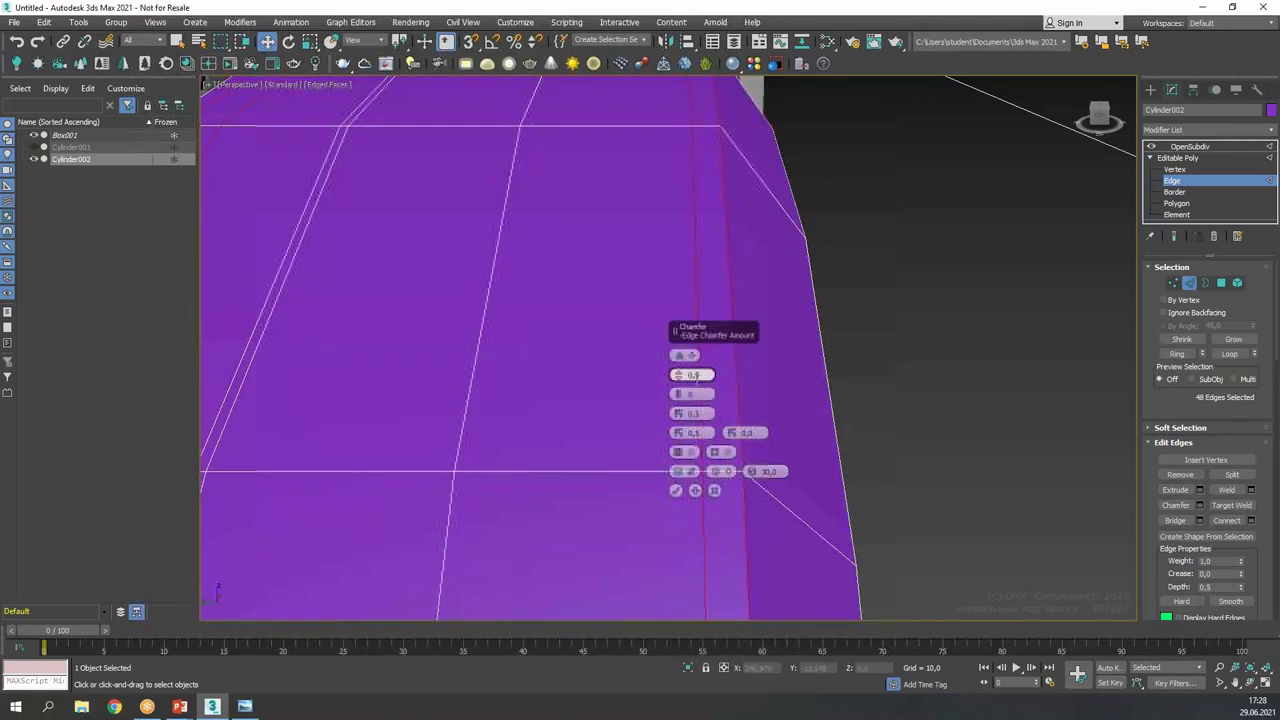
key("Return")
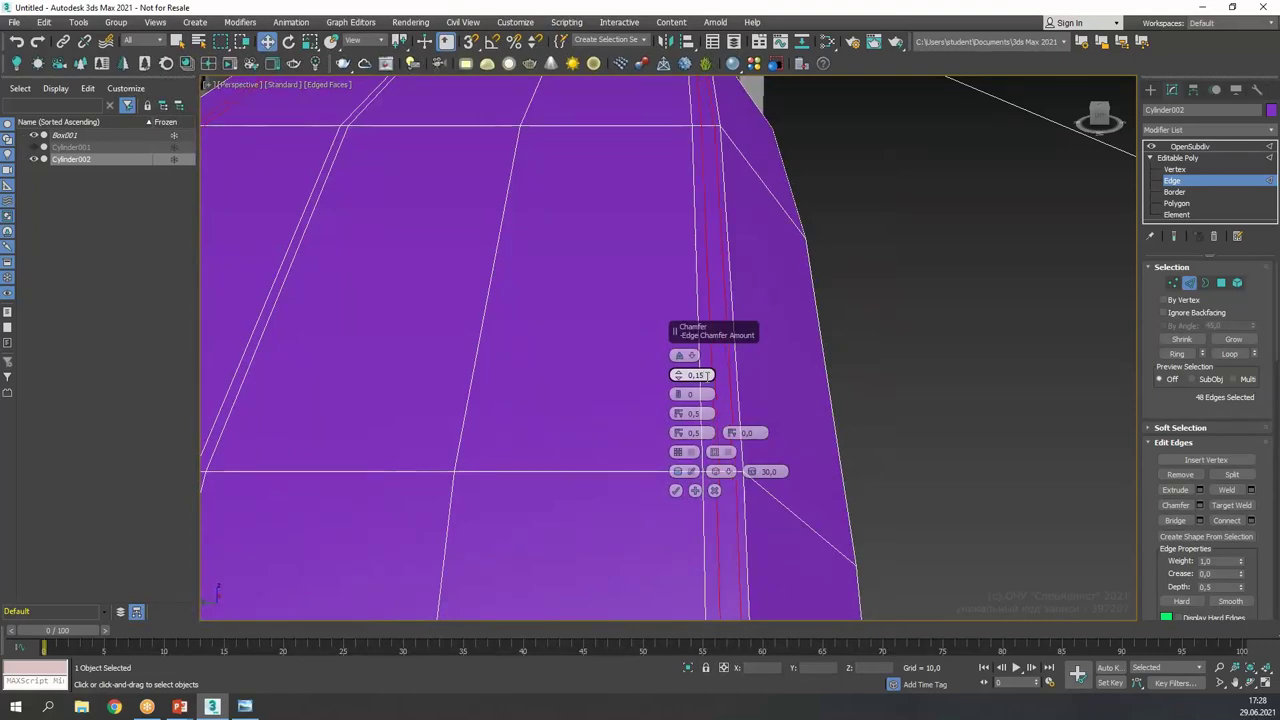
left_click(675, 492)
- Move the edge loop on the front rim's corner slightly outward along Y, away from the neighbouring chamfered loops
double_click(738, 454)
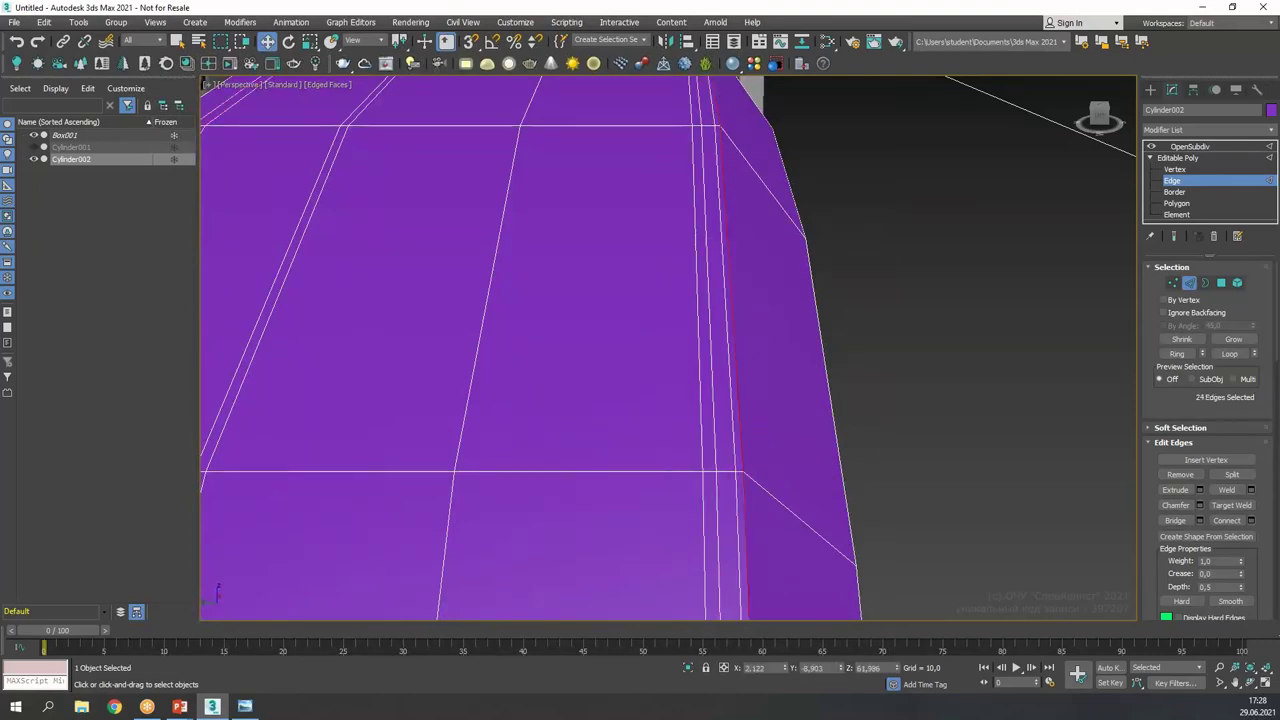
scroll(742, 438, "down", 4)
middle_click_drag(742, 438, 700, 298)
scroll(700, 298, "down", 2)
scroll(689, 508, "up", 5)
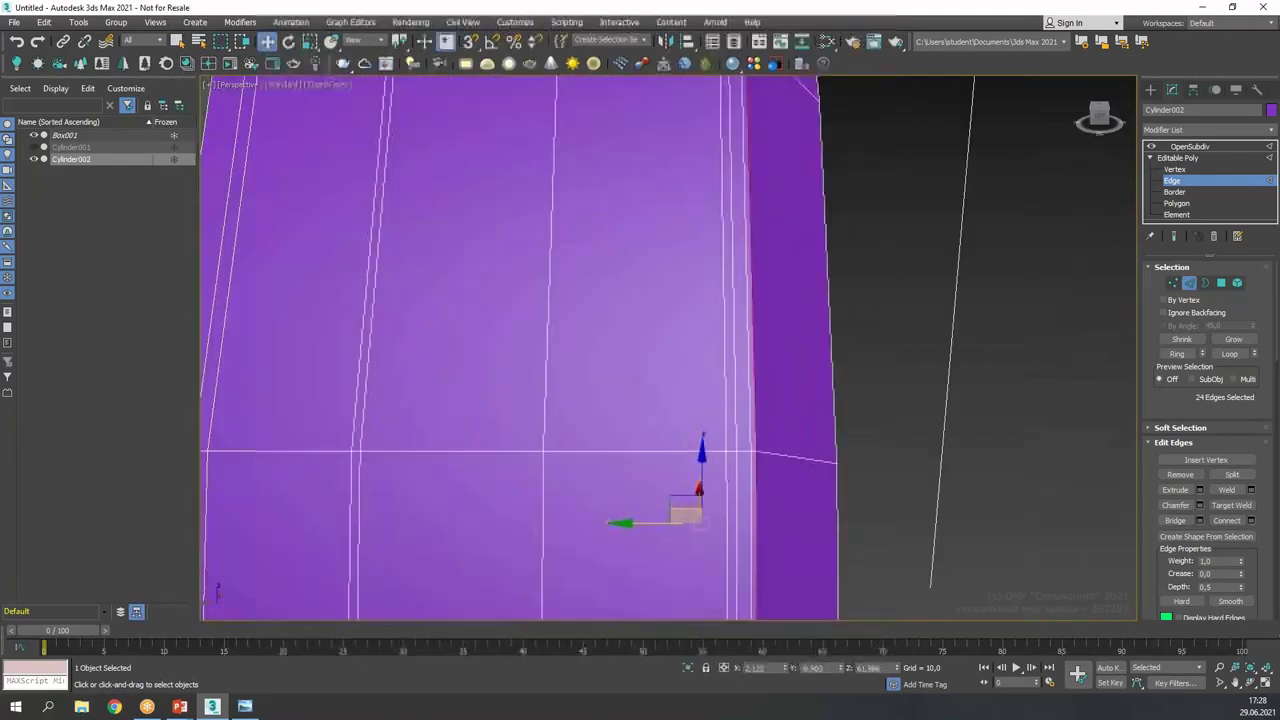
left_click_drag(652, 529, 654, 531)
- Select the complete ring of narrow chamfer polygons around the side wall near the front rim
left_click(1210, 204)
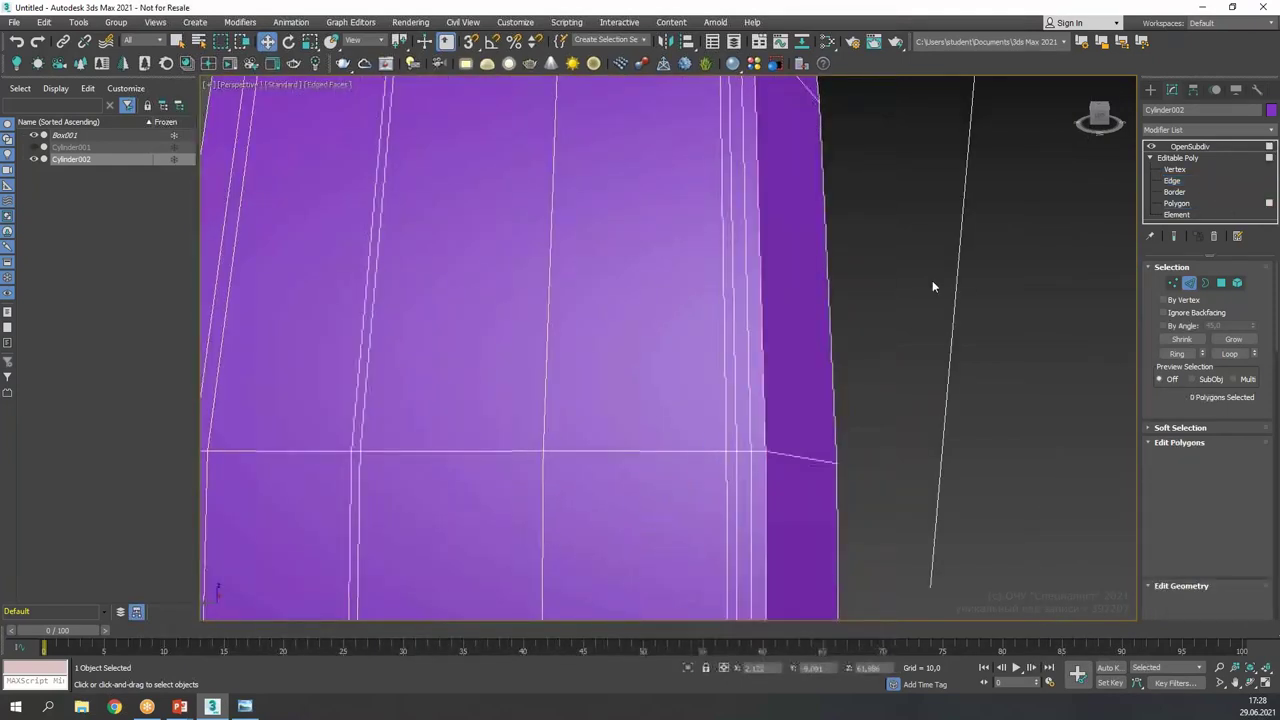
left_click(745, 383)
scroll(742, 468, "down", 3)
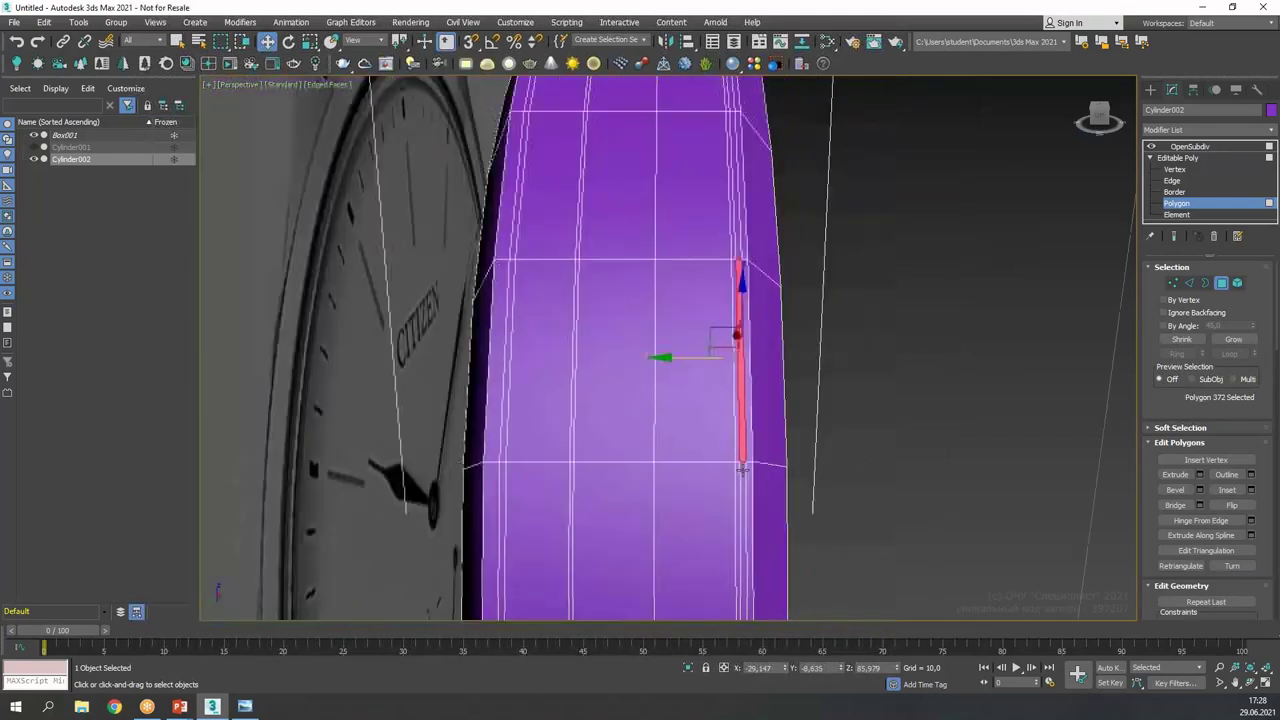
left_click(507, 360, "ctrl")
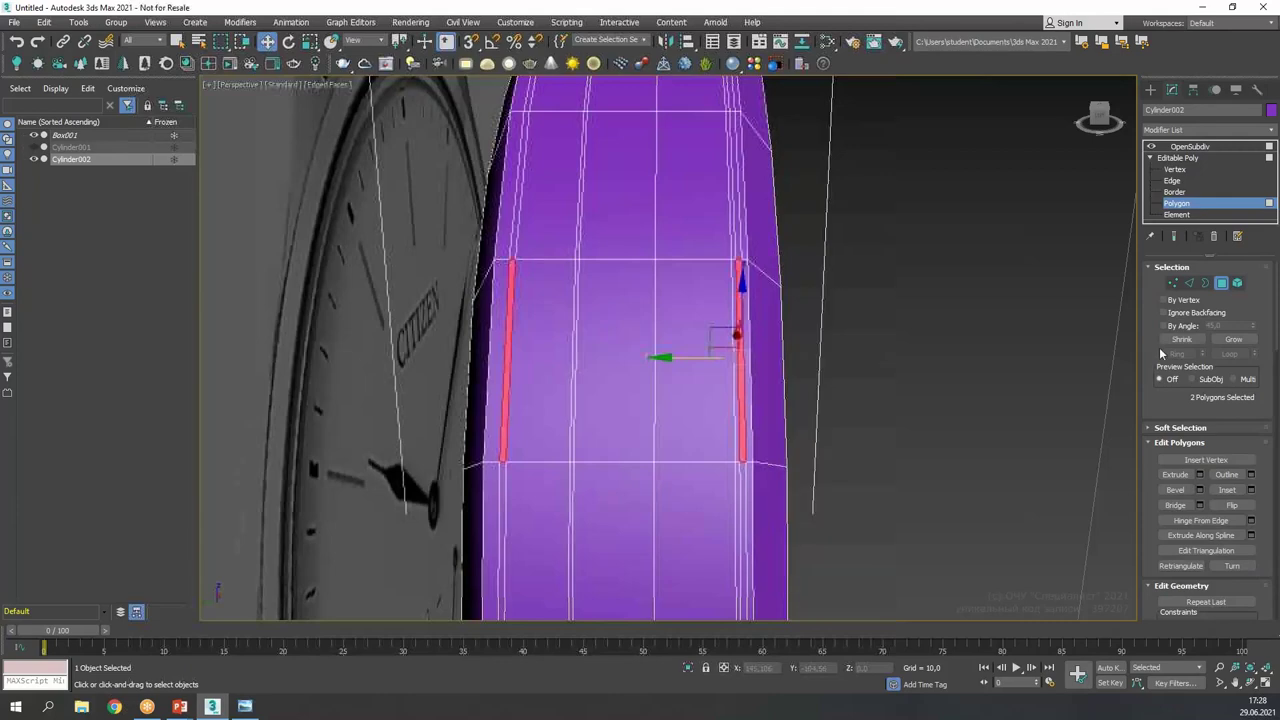
left_click(742, 450)
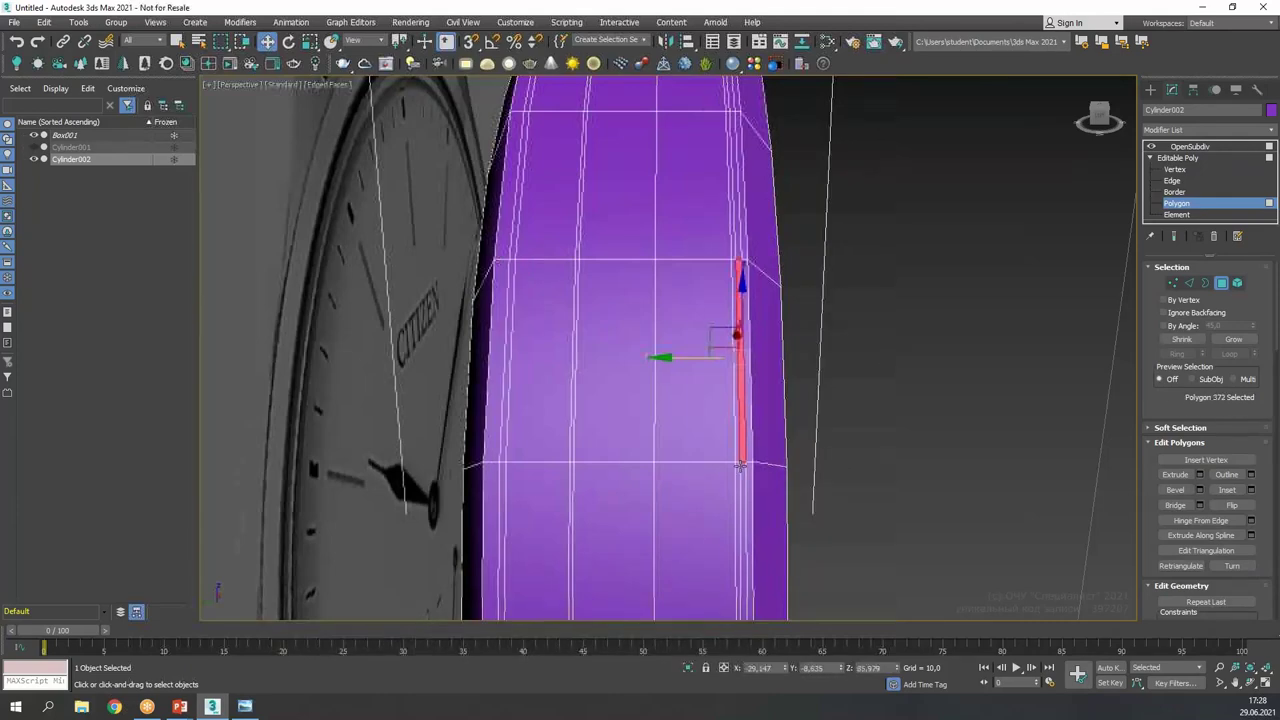
left_click(743, 473, "shift")
middle_click_drag(769, 359, 880, 600, "alt")
scroll(779, 285, "up", 5)
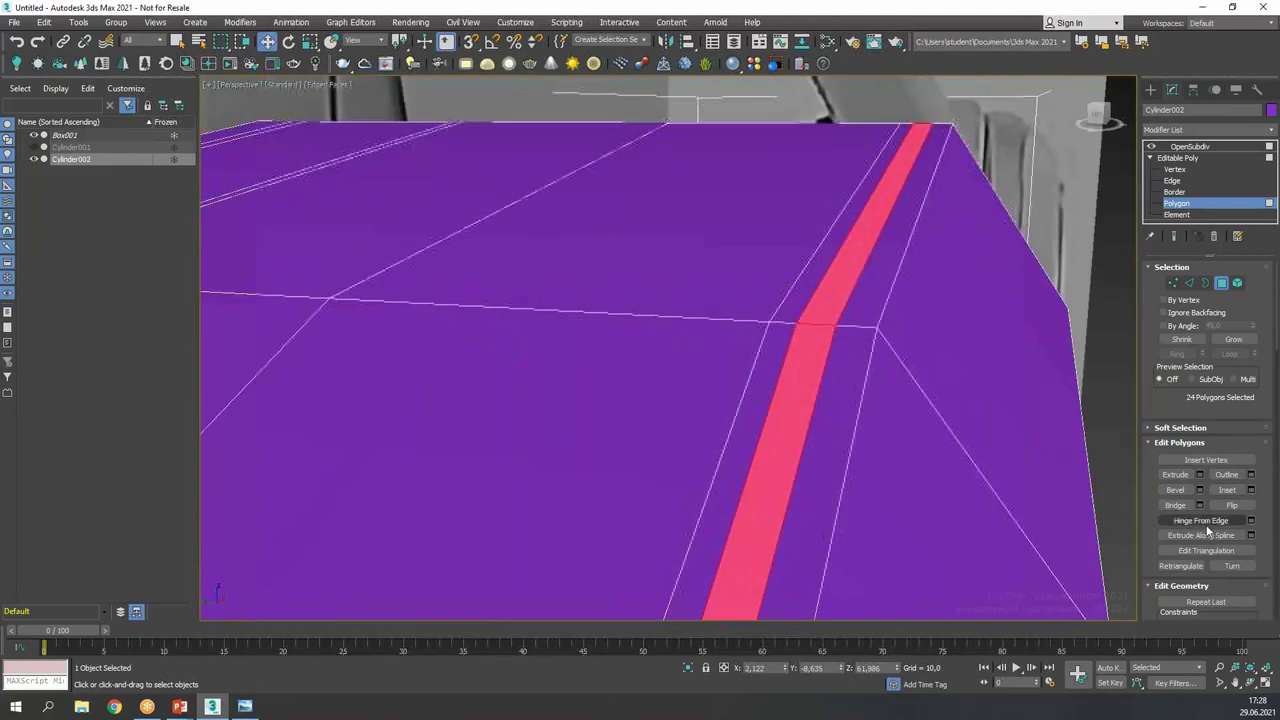
- Extrude the selected front polygon ring inward with a height of -0.392 to form a groove
left_click(1200, 475)
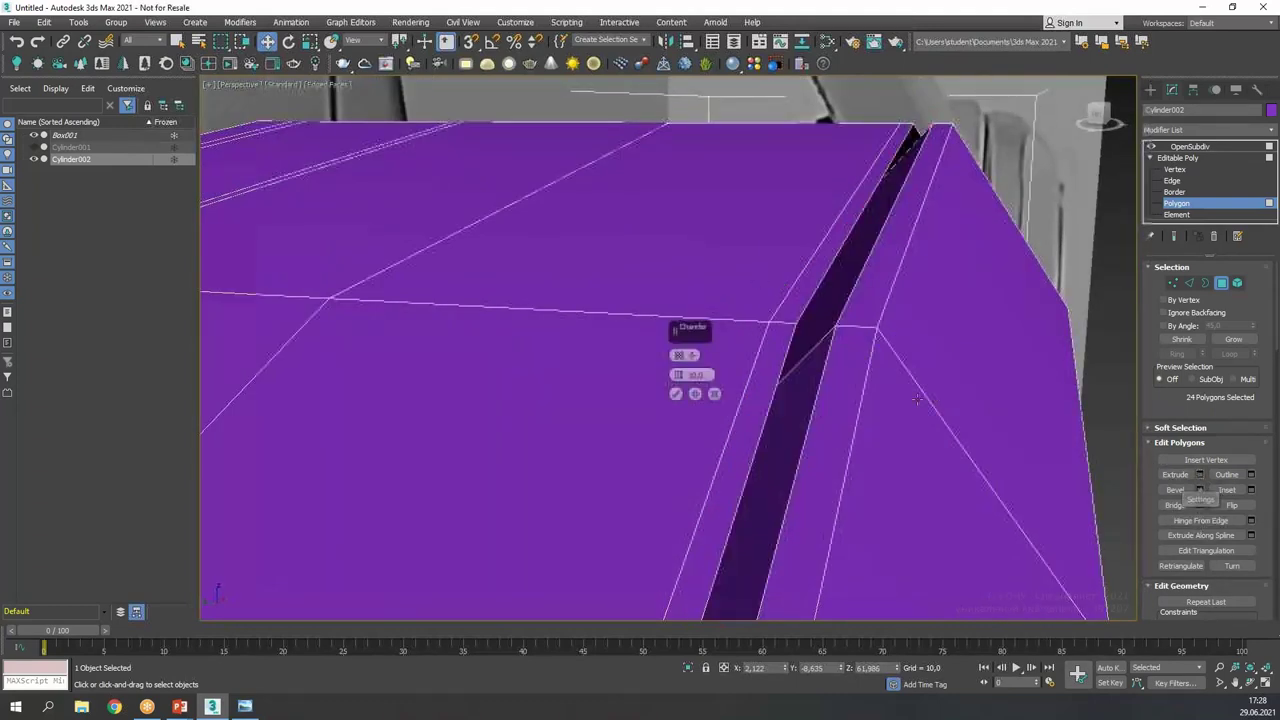
left_click(679, 355)
left_click(705, 383)
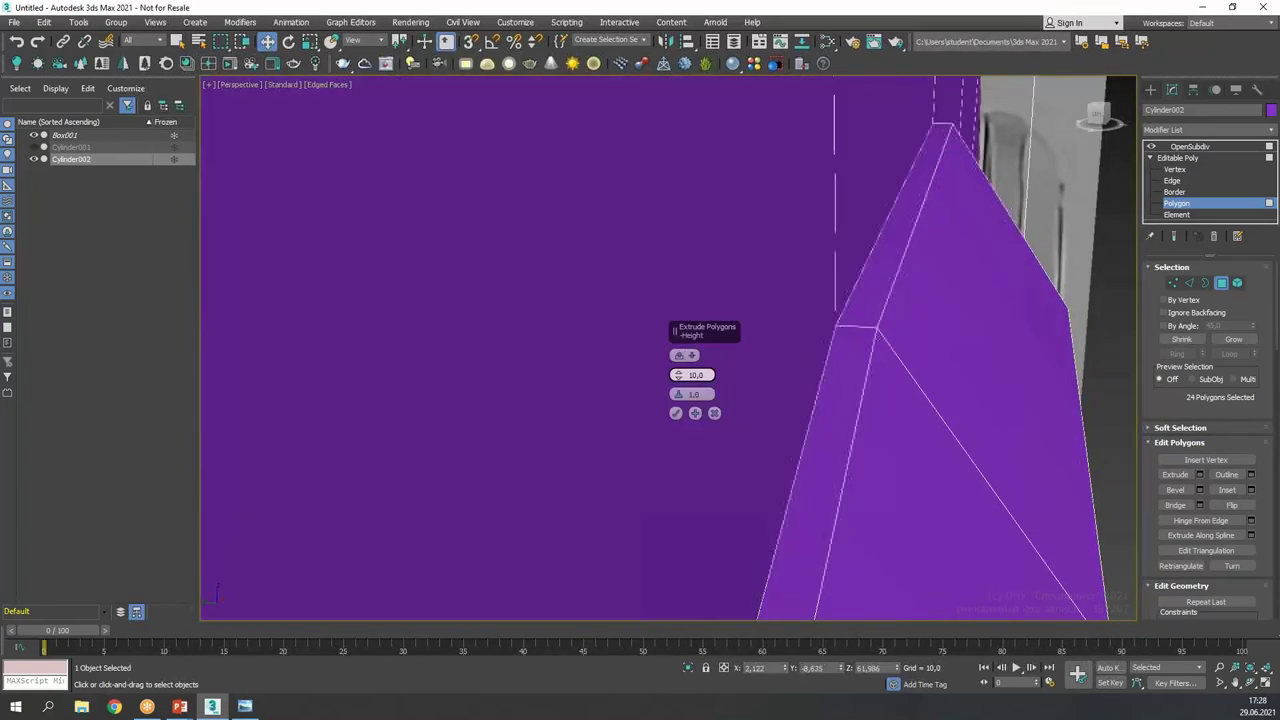
left_click_drag(680, 378, 689, 434)
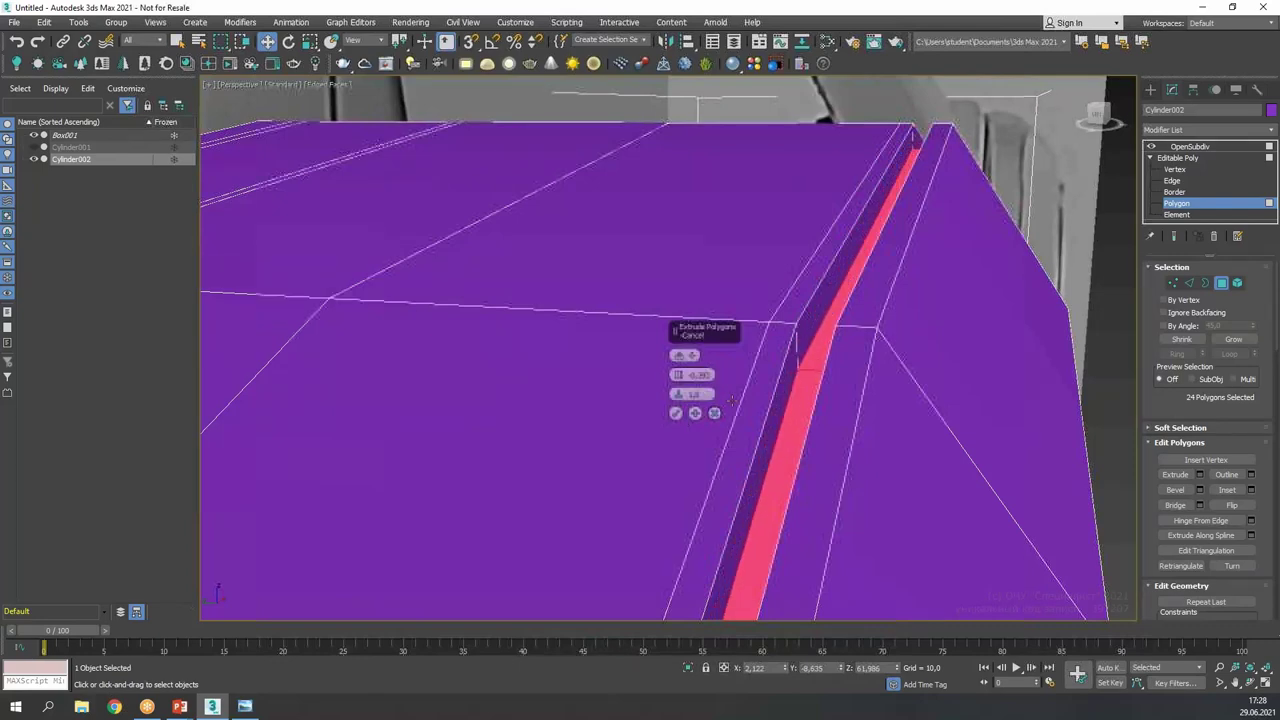
scroll(803, 354, "down", 3)
middle_click_drag(803, 354, 770, 385, "alt")
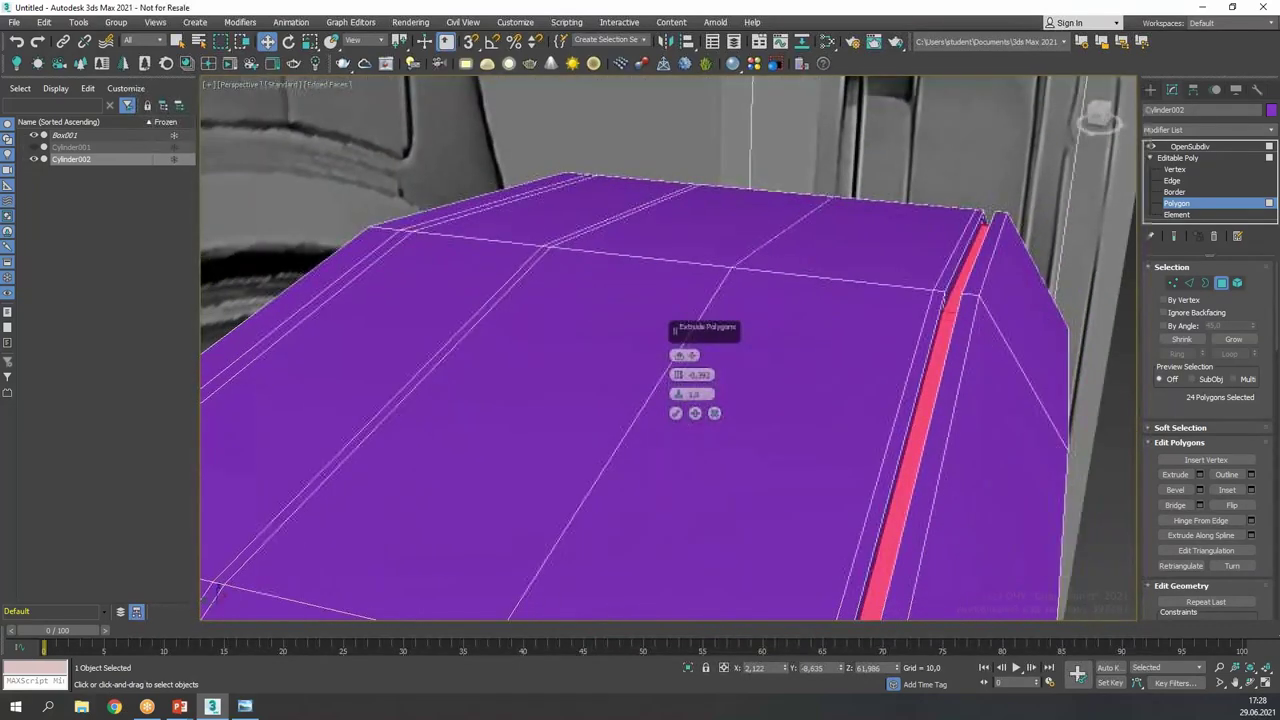
left_click(677, 414)
- Select the narrow polygon ring near the back rim and extrude it inward by the same -0.392 height
middle_click_drag(680, 416, 690, 246, "alt")
left_click(747, 215)
left_click(747, 215, "shift")
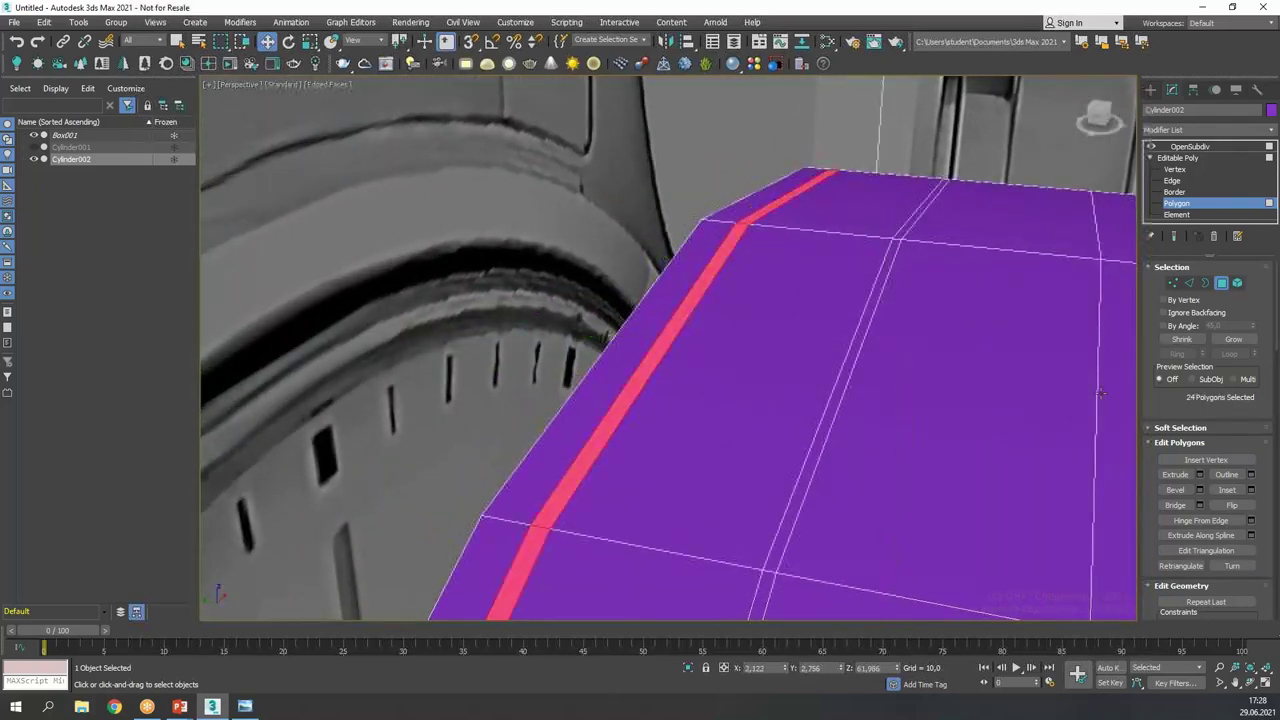
left_click(1199, 475)
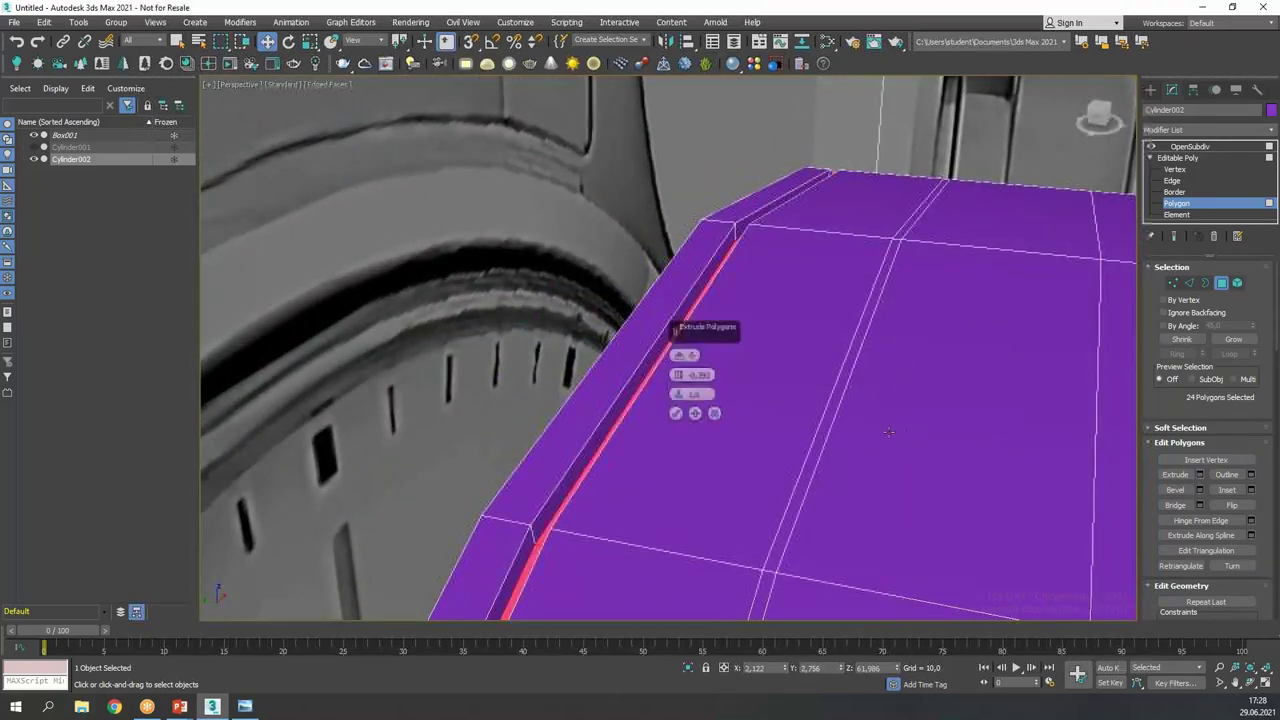
left_click(676, 413)
- Select the four edge loops that form the inner and outer borders of the back groove
left_click(1172, 180)
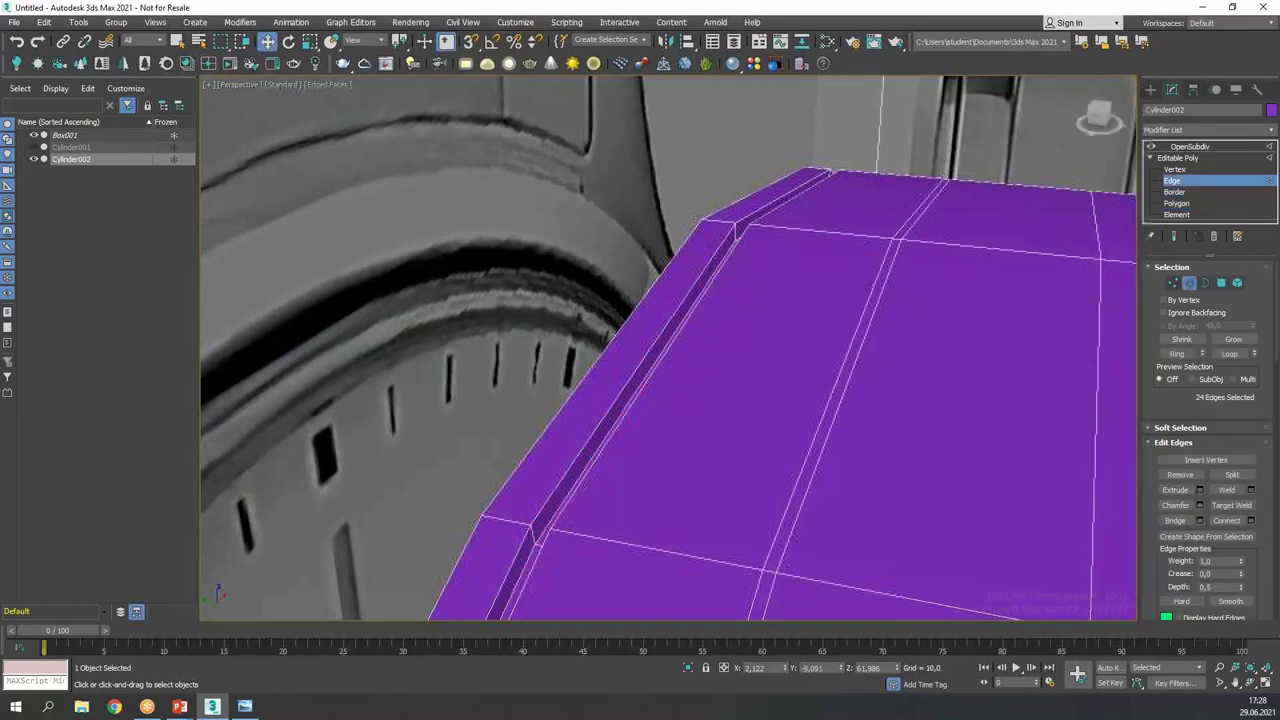
left_click(701, 284)
mouse_move(700, 280)
middle_mouse_down("alt")
mouse_move(687, 247)
mouse_move(780, 242)
mouse_move(937, 291)
mouse_move(830, 210)
middle_mouse_up("alt")
scroll(699, 256, "up", 3)
double_click(687, 247)
left_click(733, 252, "ctrl")
double_click(752, 235, "ctrl")
- Add the four border edge loops of the front groove to the edge selection
scroll(830, 210, "down", 4)
scroll(825, 268, "up", 5)
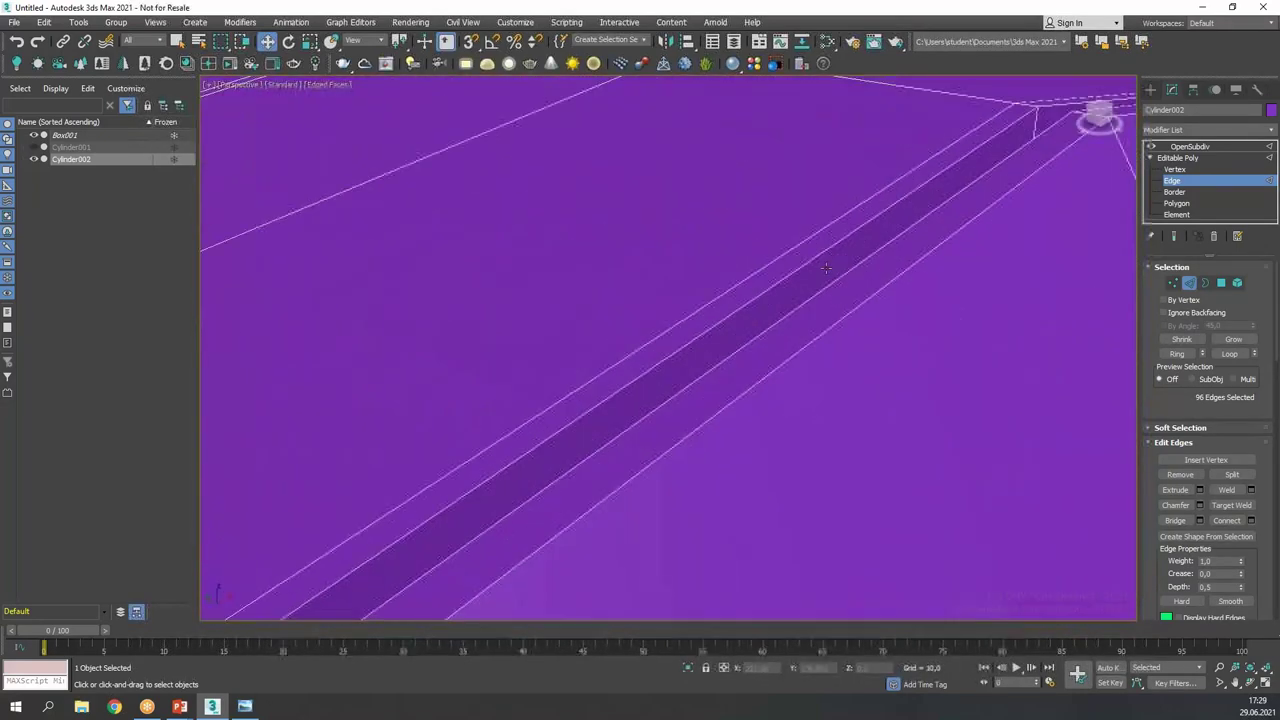
double_click(820, 257, "ctrl")
middle_click_drag(842, 281, 866, 279, "alt")
double_click(1007, 255, "ctrl")
middle_click_drag(1007, 255, 837, 289, "alt")
double_click(926, 243, "ctrl")
- Show the subdivided end result and set the crease of the selected groove edges to 0.25
scroll(897, 300, "down", 6)
middle_click_drag(897, 300, 716, 252, "alt")
scroll(824, 295, "up", 3)
left_click(1175, 237)
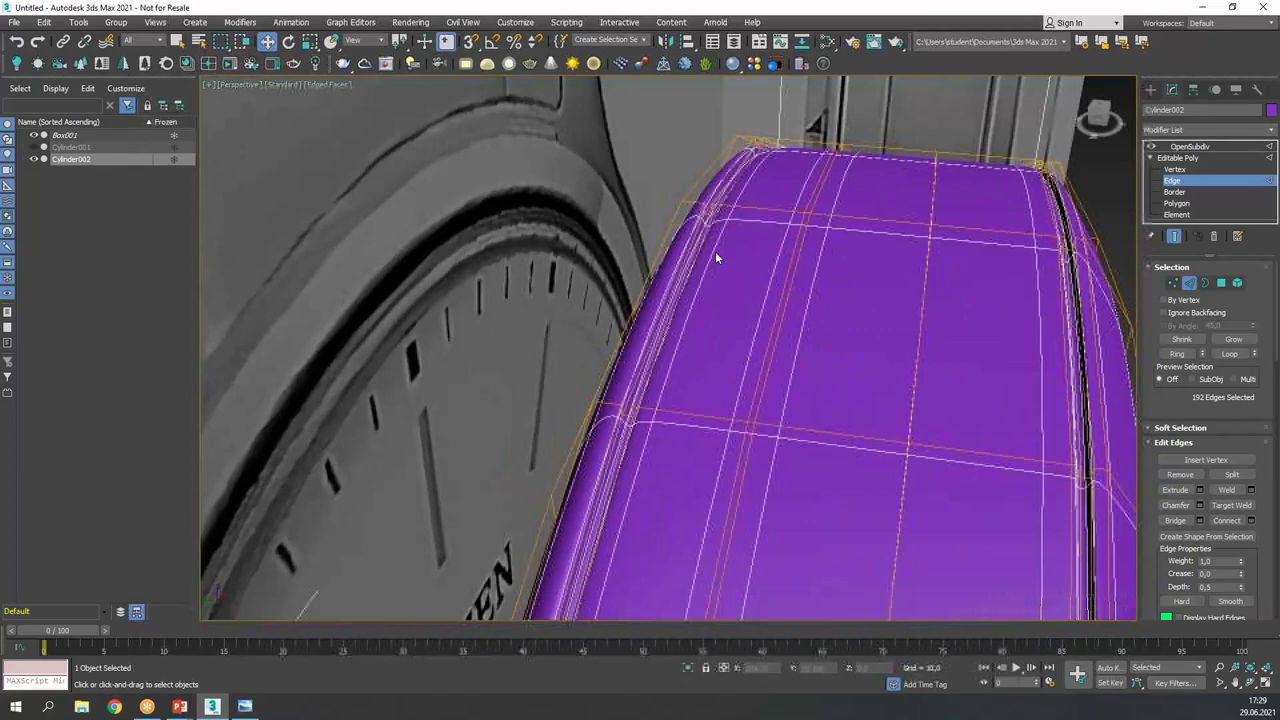
scroll(705, 229, "up", 4)
scroll(1240, 500, "down", 3)
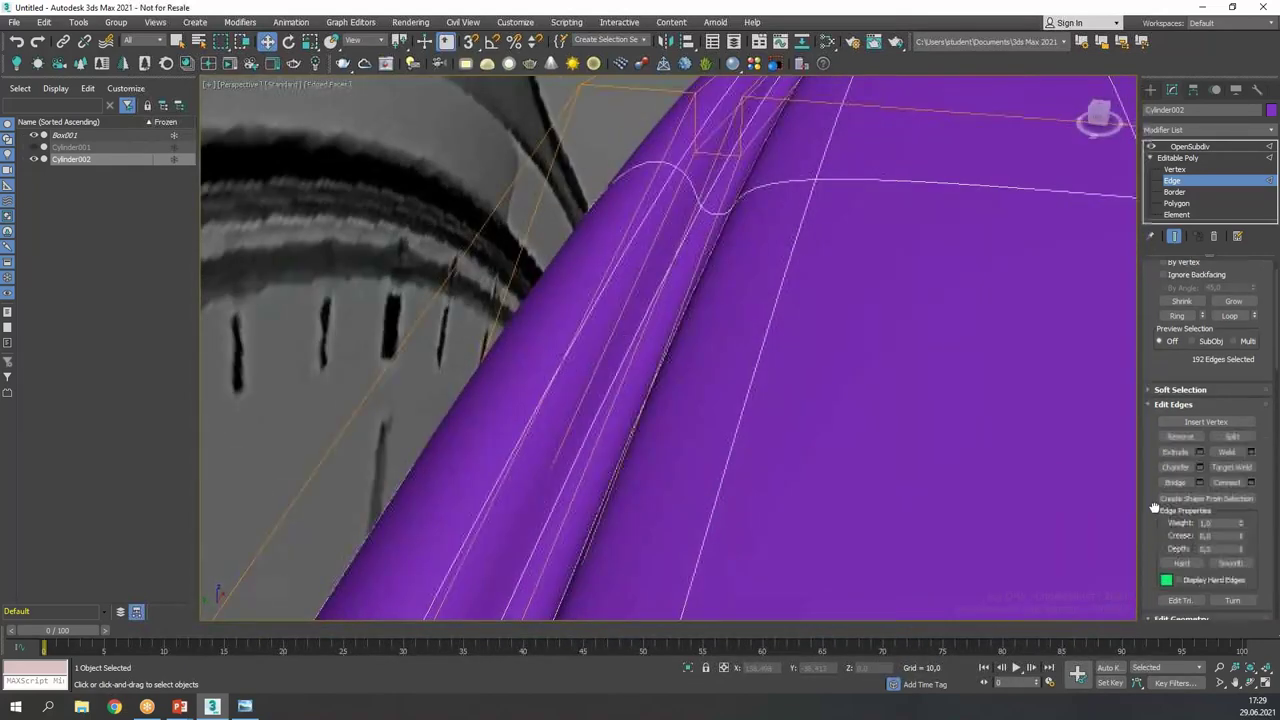
left_click_drag(1240, 502, 1233, 486)
left_click_drag(1169, 512, 1237, 507)
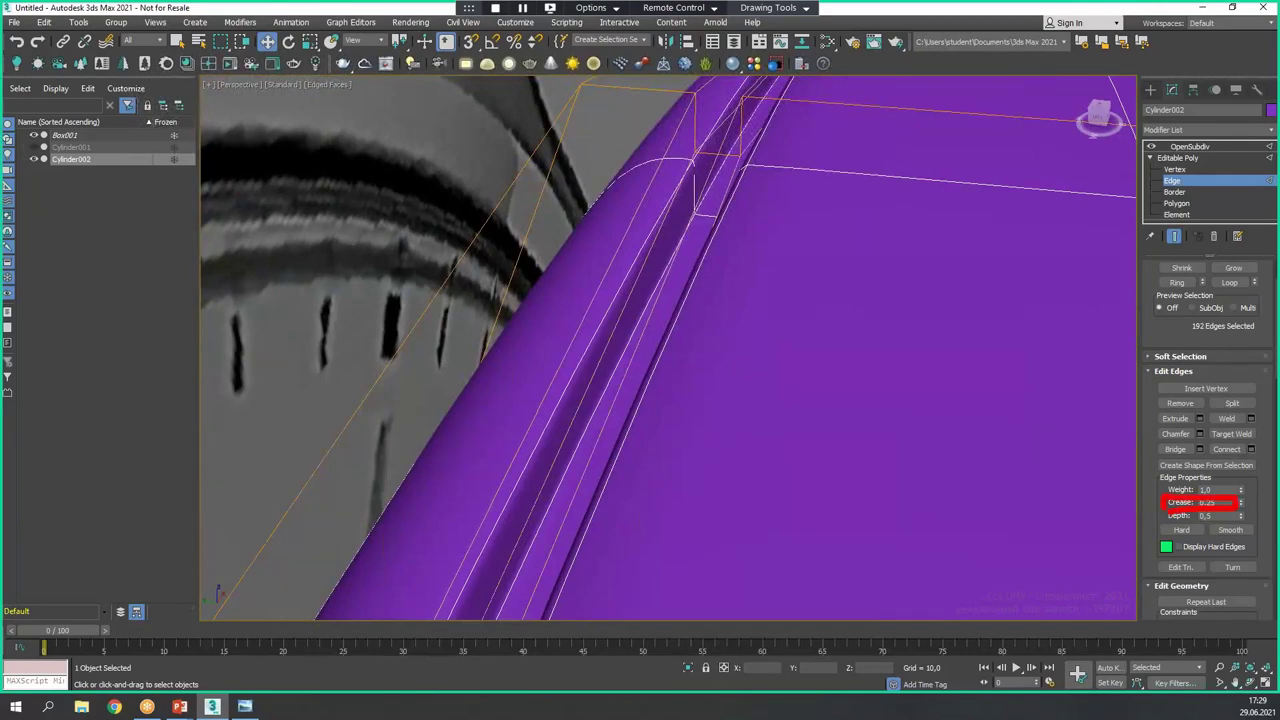
key("Escape")
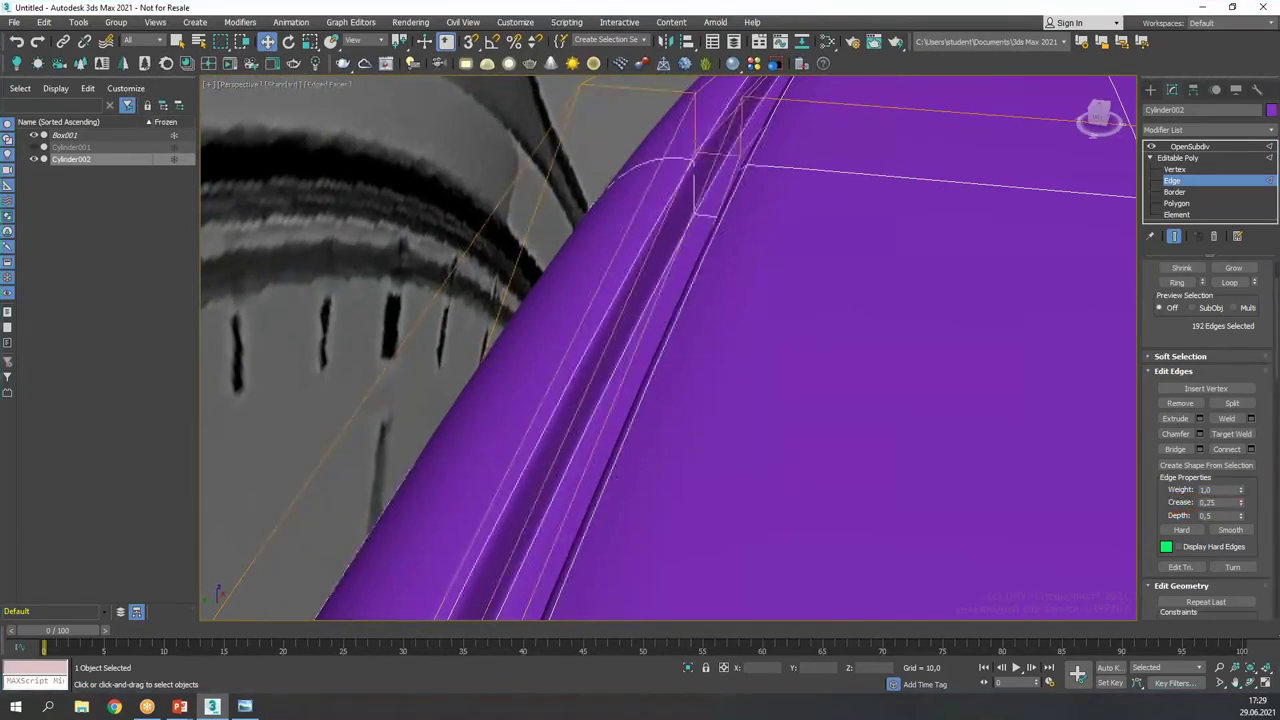
- Examine the smoothed watch case and its creased grooves from the front and the side
scroll(846, 526, "down", 5)
middle_click_drag(992, 497, 598, 331)
scroll(702, 367, "down", 1)
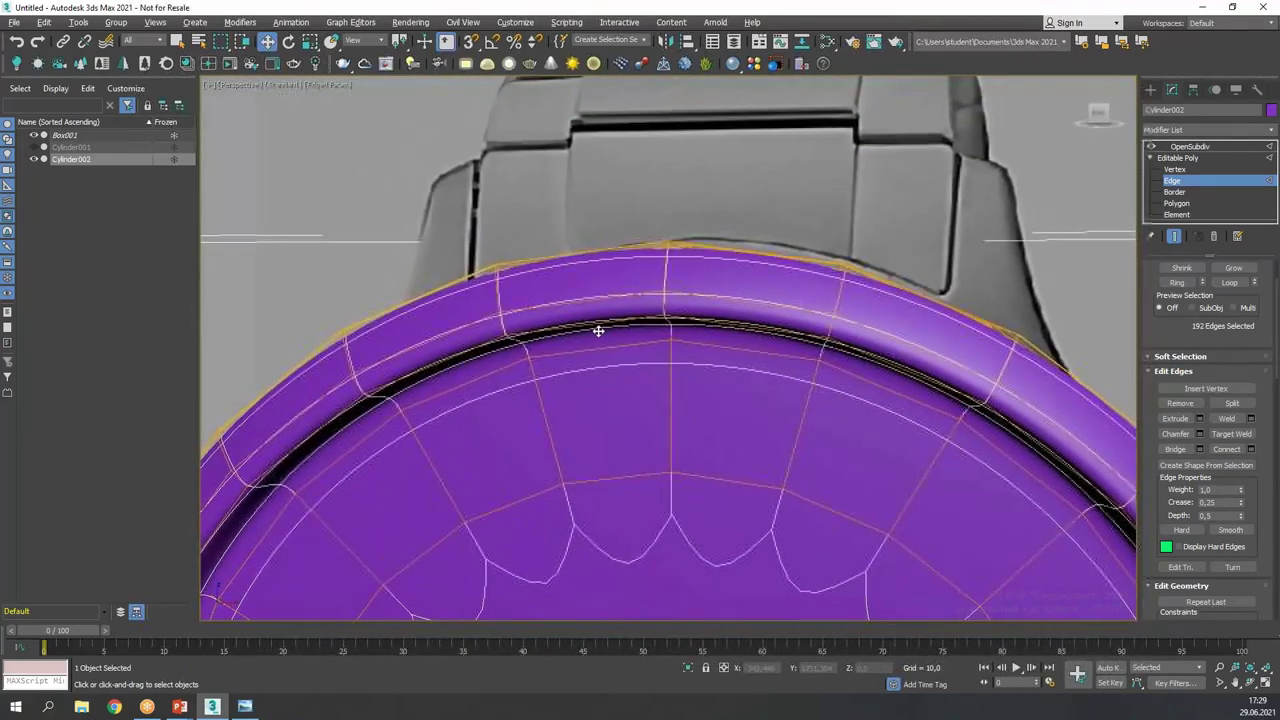
scroll(607, 330, "down", 6)
middle_click_drag(780, 330, 616, 302, "alt")
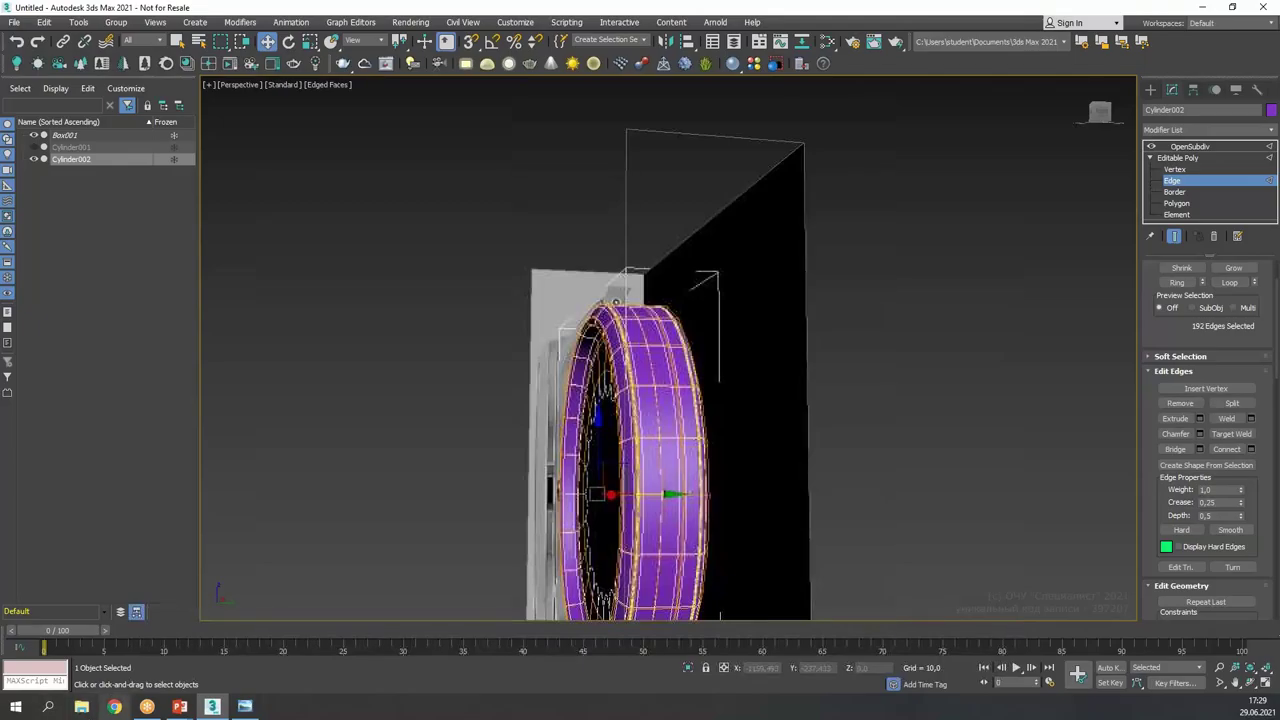
- Switch to Chrome and browse the portfolio gallery on the expert3d.ru website
left_click(115, 706)
left_click_drag(369, 12, 0, 12)
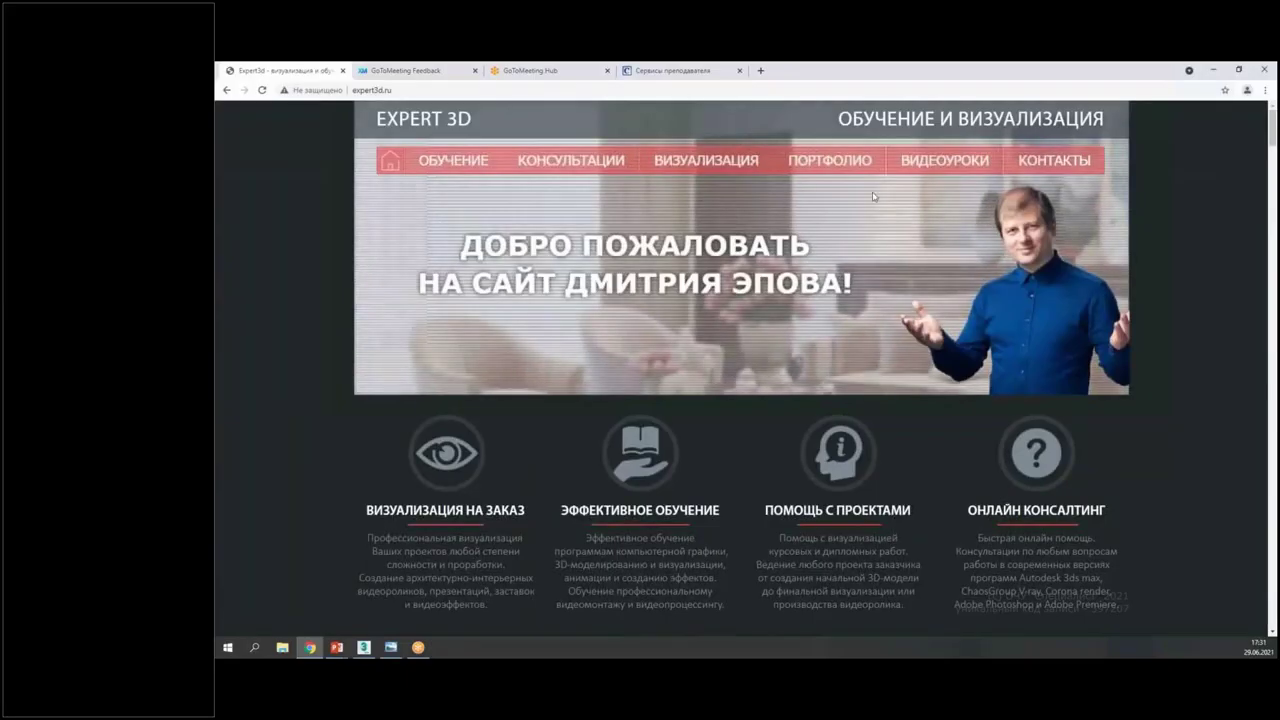
scroll(915, 118, "down", 2)
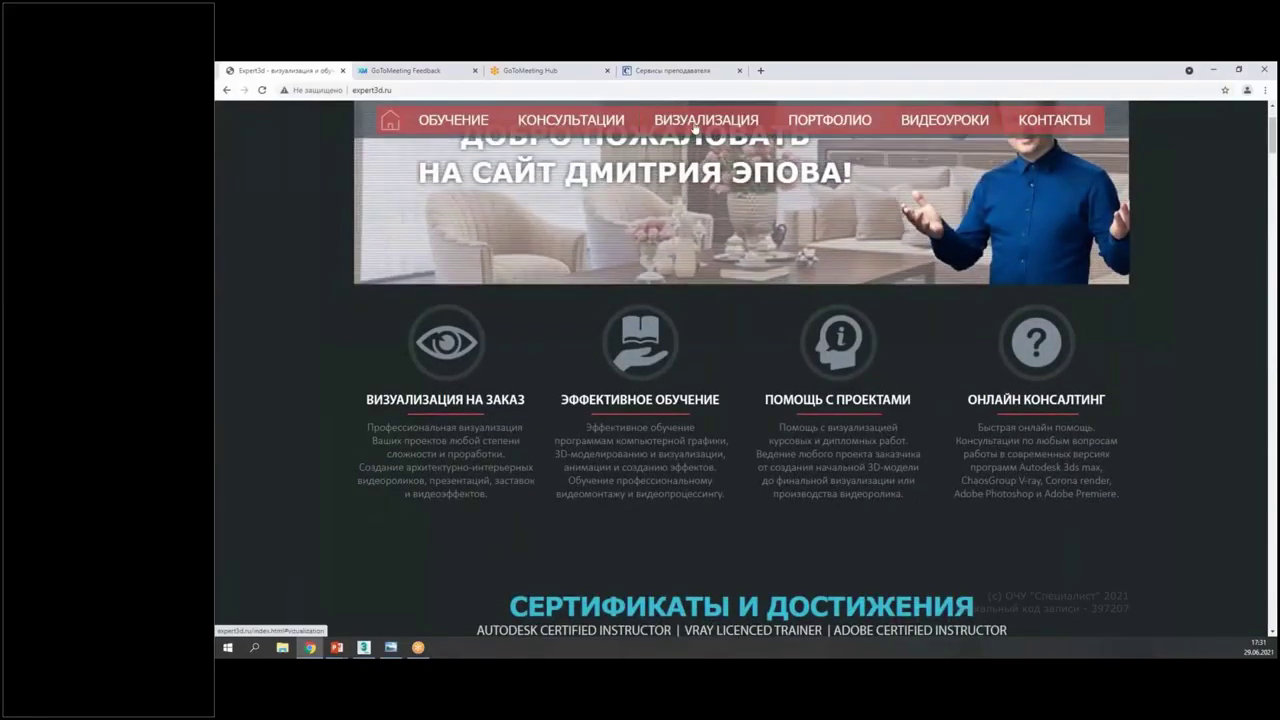
left_click(829, 119)
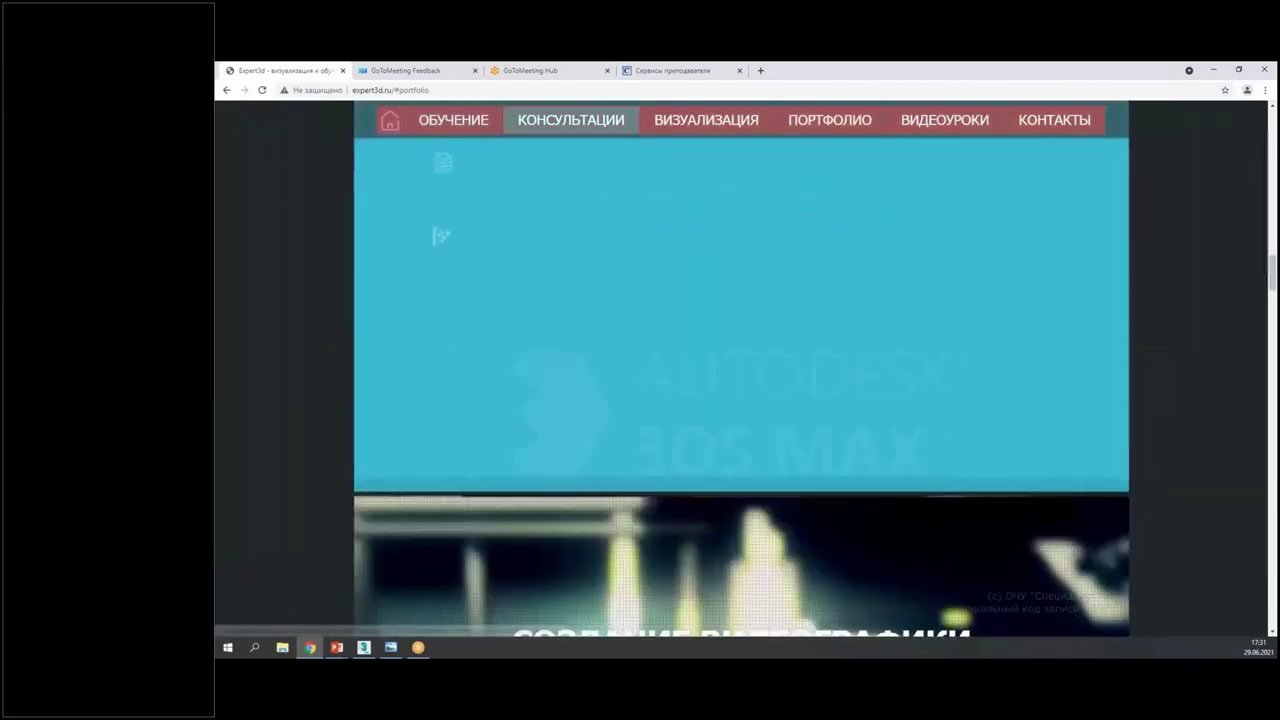
scroll(1000, 240, "down", 15)
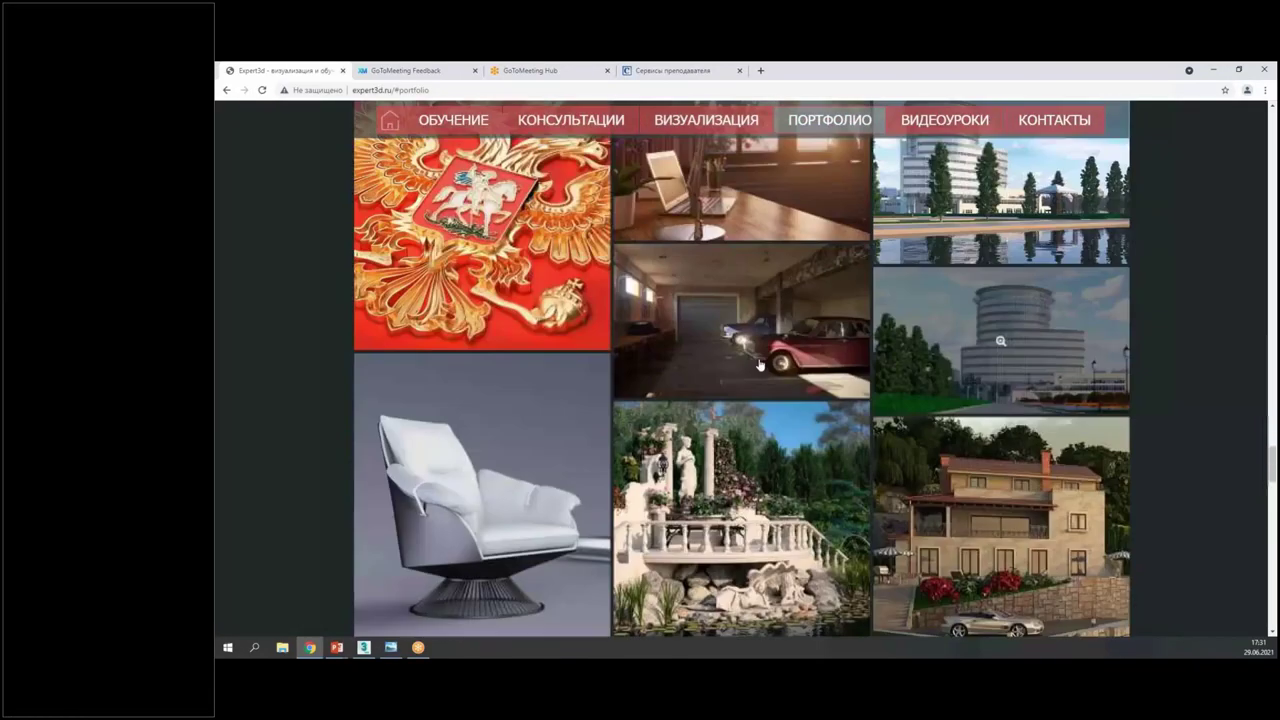
- Open the portfolio render of the golden double-headed eagle emblem and examine its relief details enlarged
left_click(481, 213)
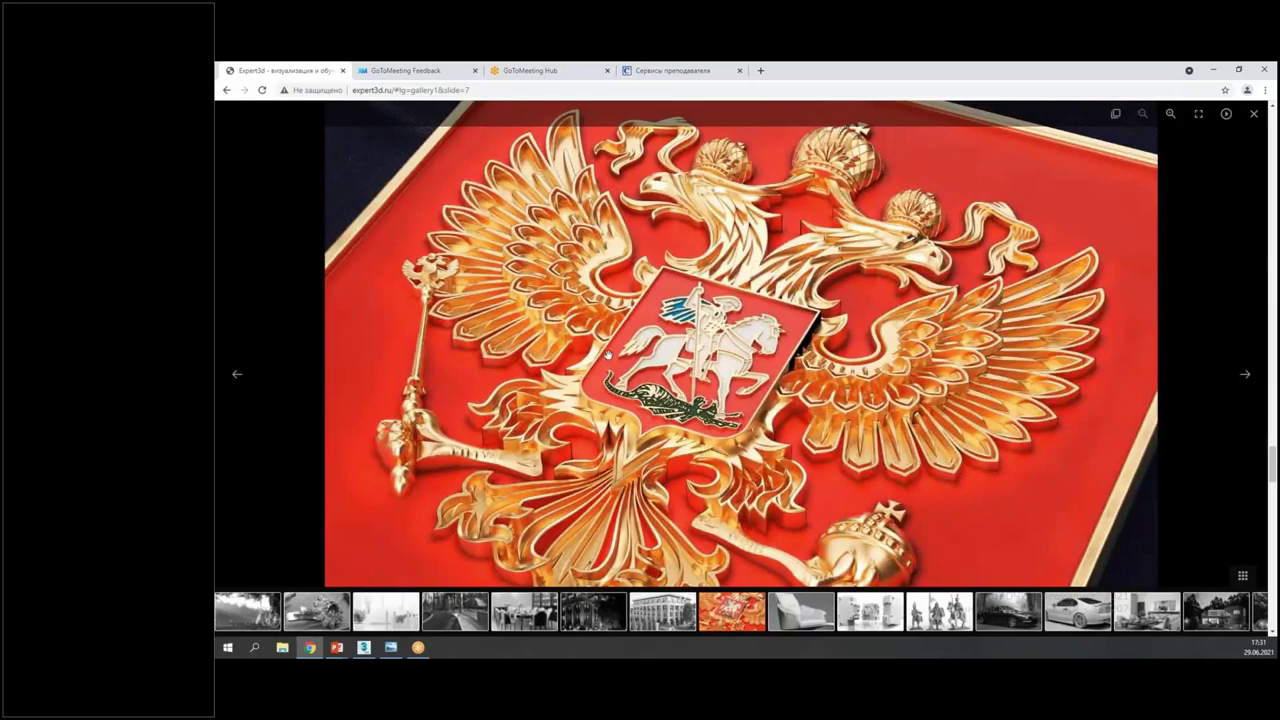
double_click(562, 446)
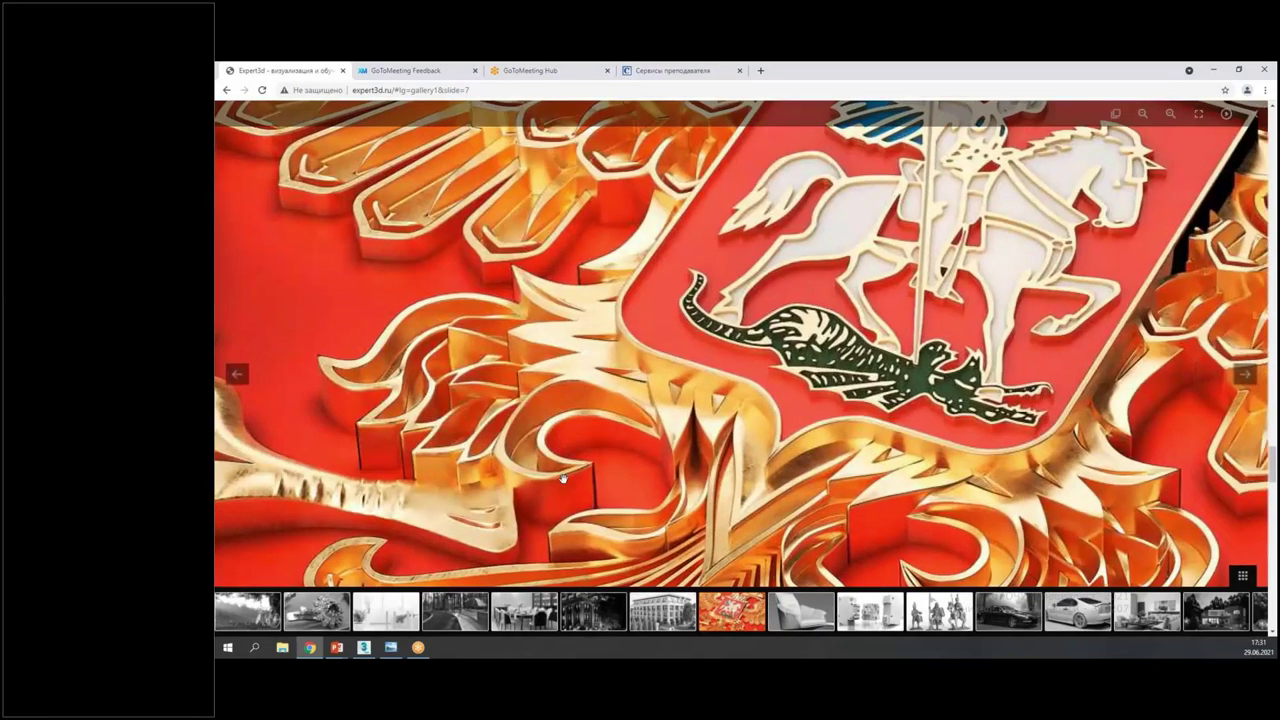
left_click_drag(562, 472, 579, 208)
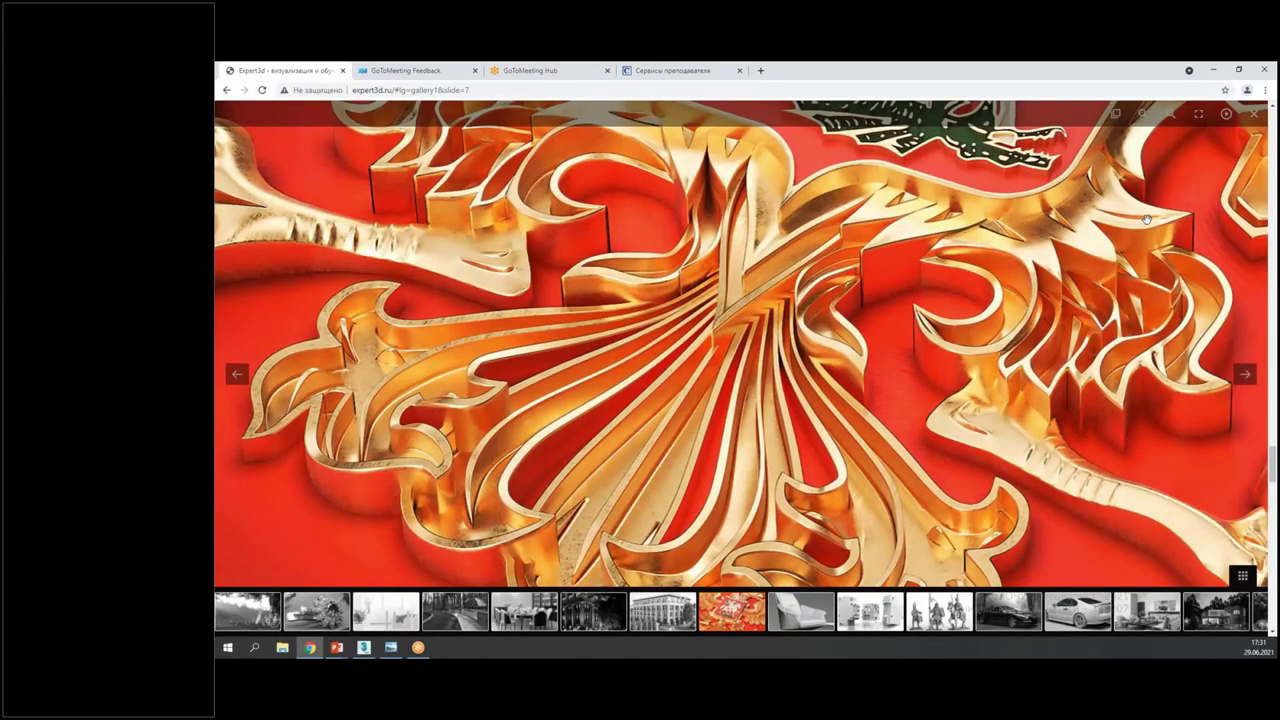
left_click_drag(1147, 218, 849, 178)
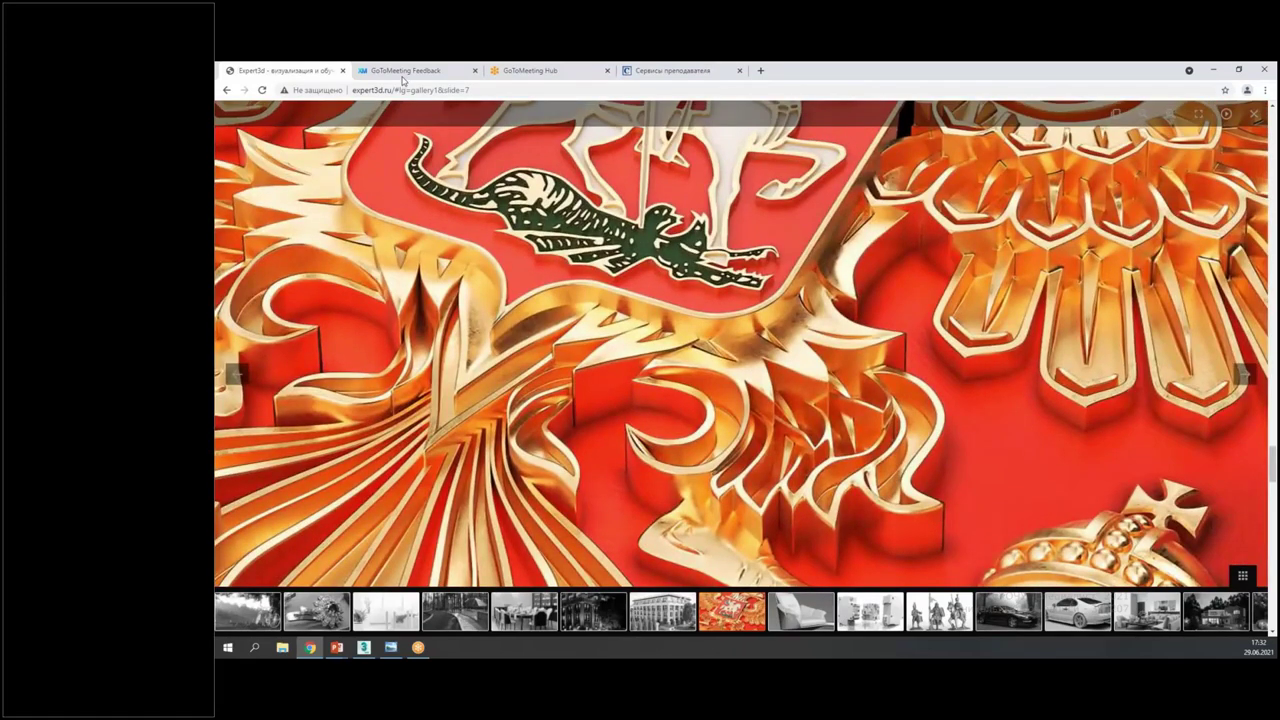
- Switch back to 3ds Max and examine the case's side grooves in perspective with edged faces hidden
key("alt+Tab")
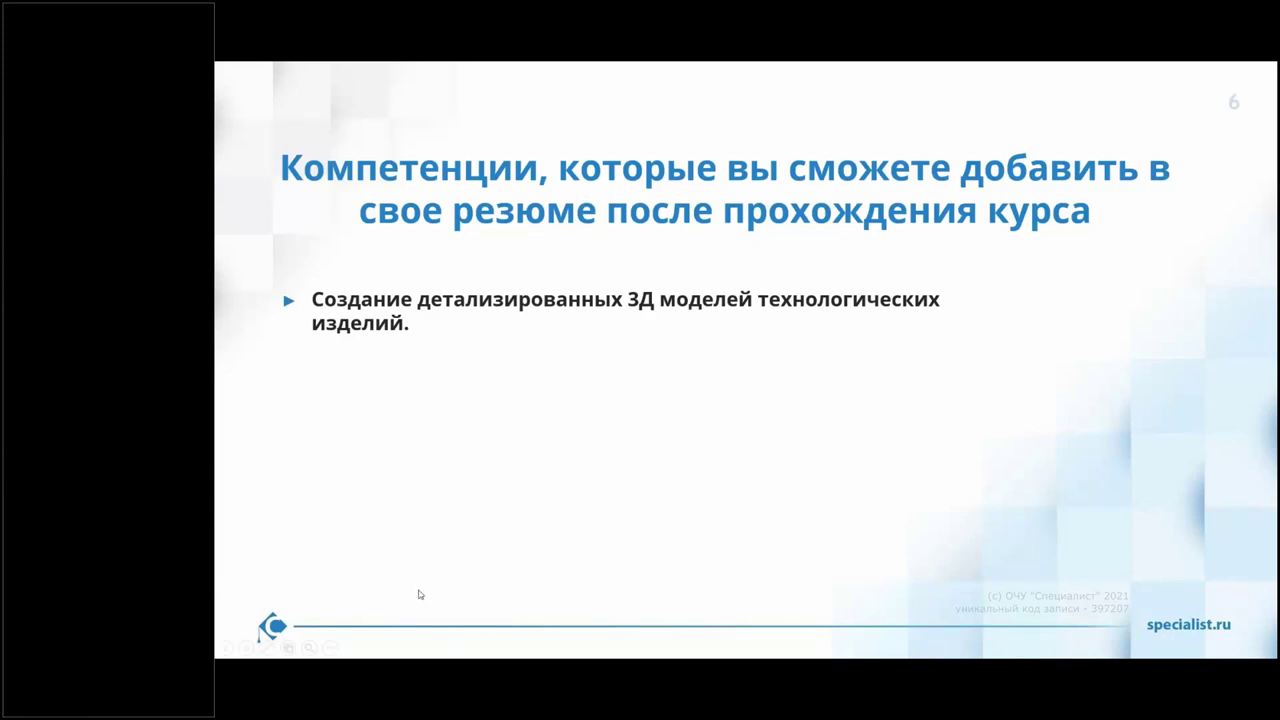
key("alt+Tab")
middle_click_drag(656, 395, 690, 440, "alt")
scroll(646, 345, "up", 4)
middle_click_drag(980, 383, 1060, 250)
left_click(1213, 212)
mouse_move(850, 250)
middle_mouse_down("alt")
mouse_move(901, 260)
mouse_move(857, 246)
mouse_move(868, 240)
middle_mouse_up("alt")
key("F4")
key("F4")
key("F4")
scroll(916, 173, "up", 2)
middle_click_drag(916, 173, 1095, 222, "alt")
left_click(1189, 204)
- Compare the groove's width and position with the side reference image, then check the same groove up close in perspective
key("alt+w")
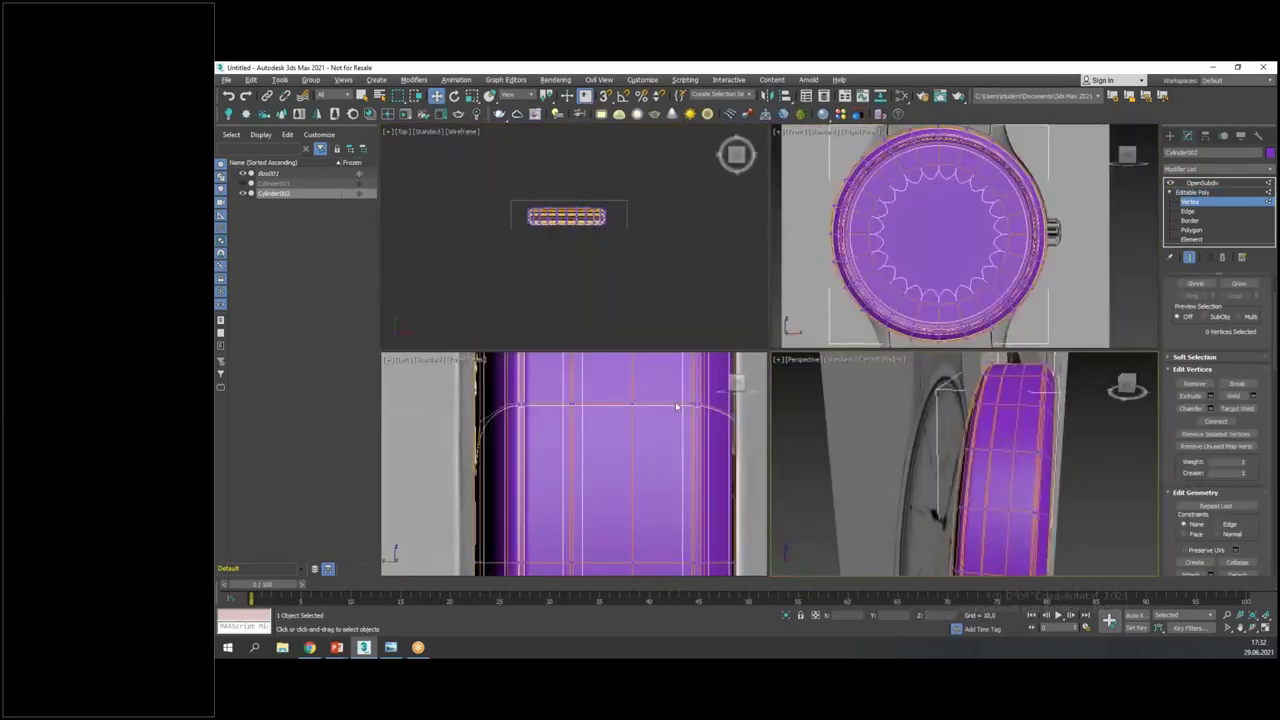
key("alt+w")
scroll(743, 363, "down", 5)
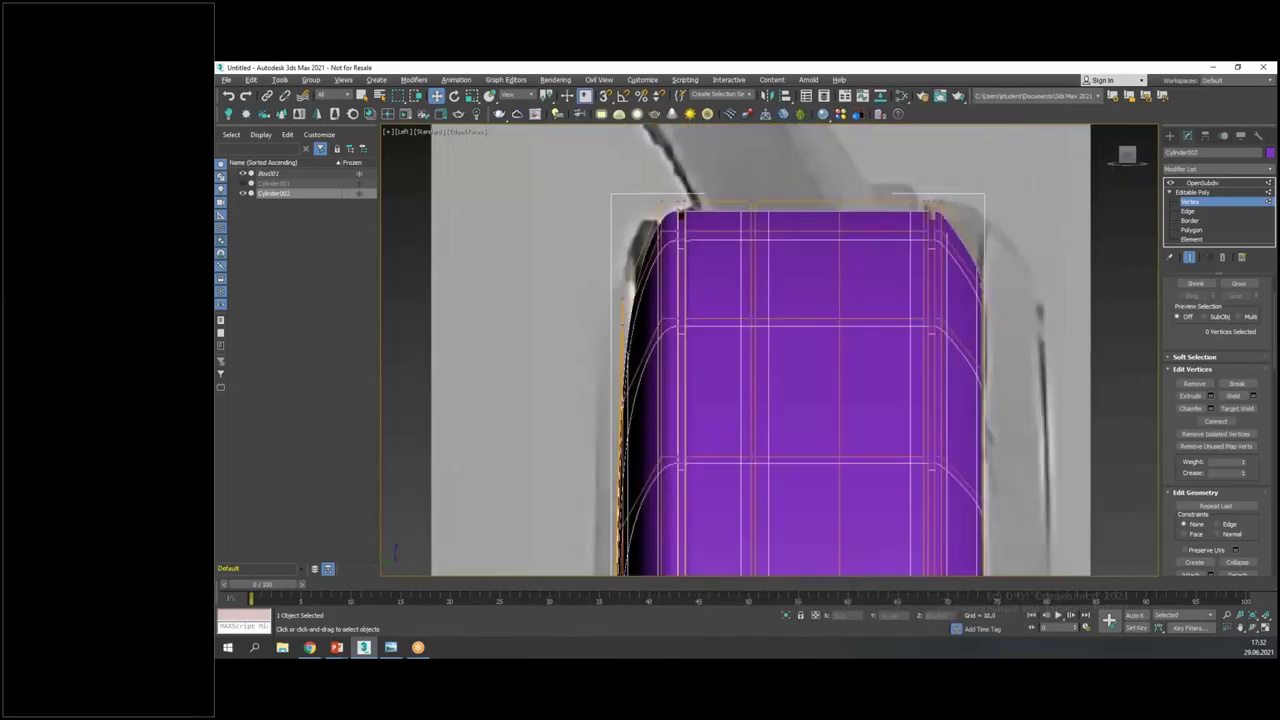
scroll(950, 195, "up", 5)
key("F3")
key("F3")
key("alt+w")
key("alt+w")
middle_click_drag(1001, 408, 1000, 258, "alt")
scroll(1006, 229, "up", 3)
scroll(1006, 229, "down", 5)
scroll(1000, 259, "up", 8)
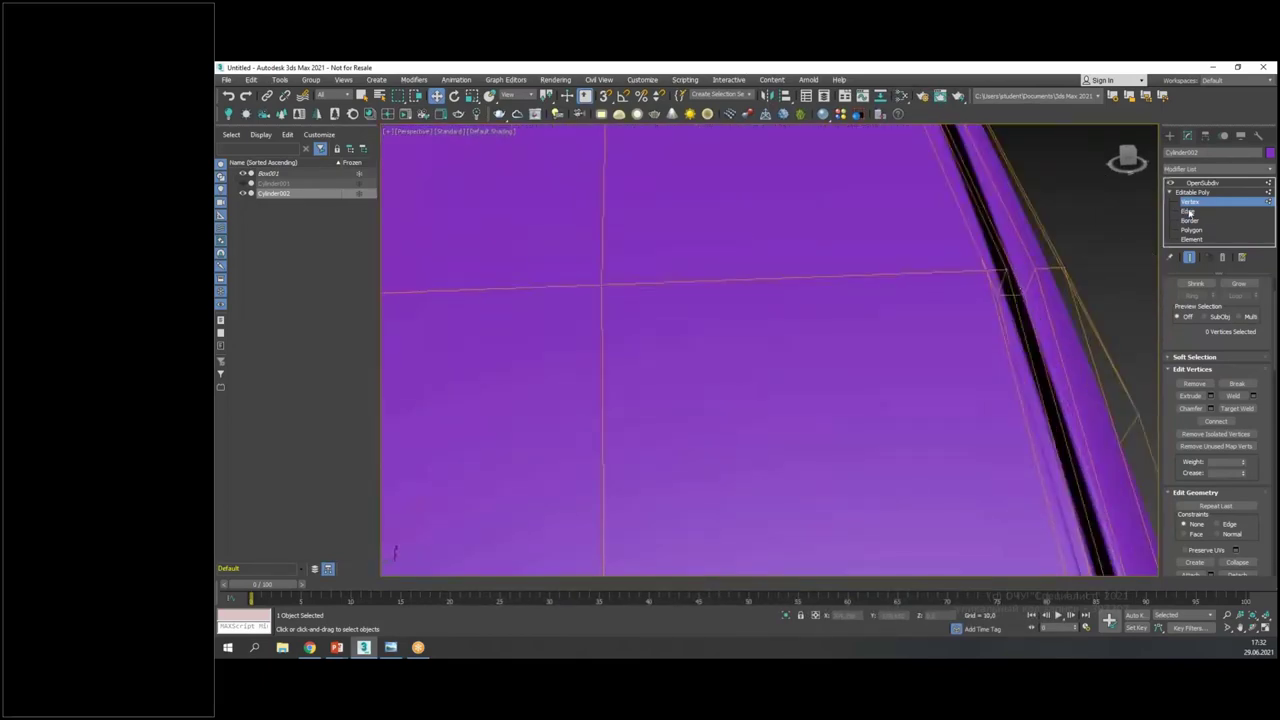
- Select the two edge loops of the groove wall beside the sloping rim and move them slightly outward to widen the groove
key("2")
double_click(1023, 283)
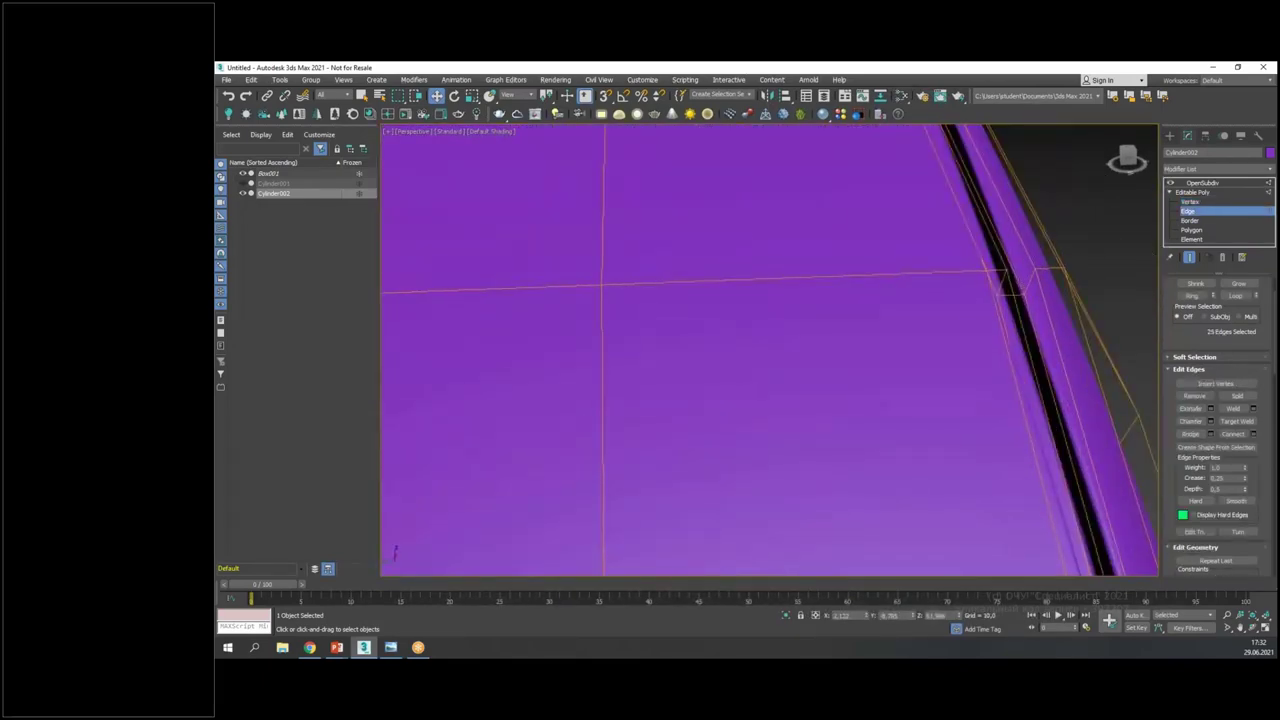
scroll(1028, 323, "down", 5)
scroll(1012, 323, "up", 5)
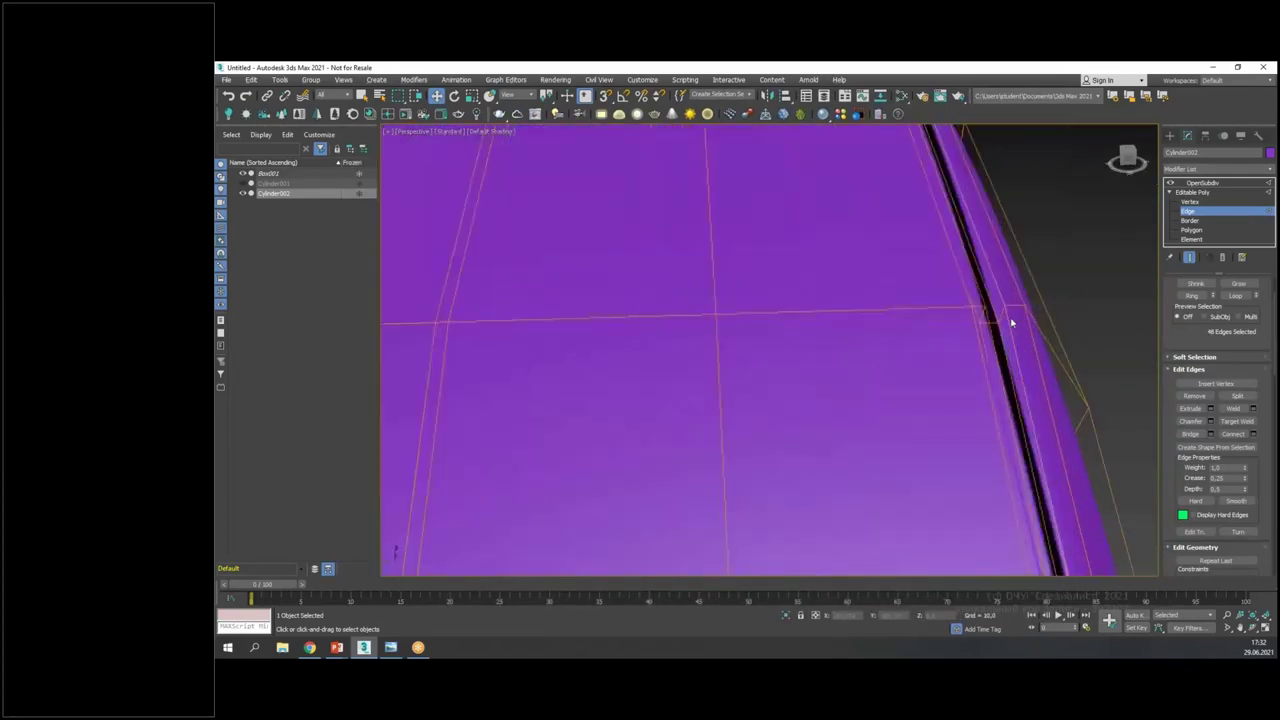
scroll(1010, 323, "up", 2)
key("alt+w")
key("alt+w")
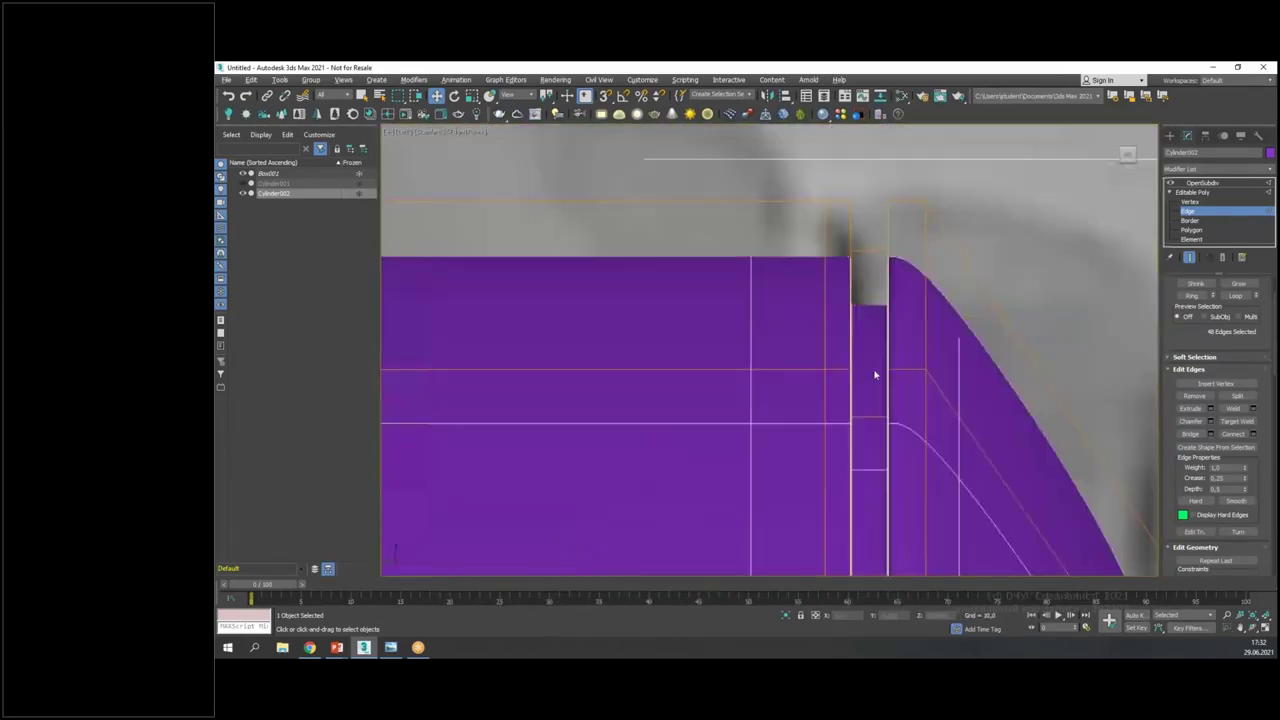
mouse_move(889, 243)
left_mouse_down()
mouse_move(862, 244)
mouse_move(911, 240)
mouse_move(895, 243)
left_mouse_up()
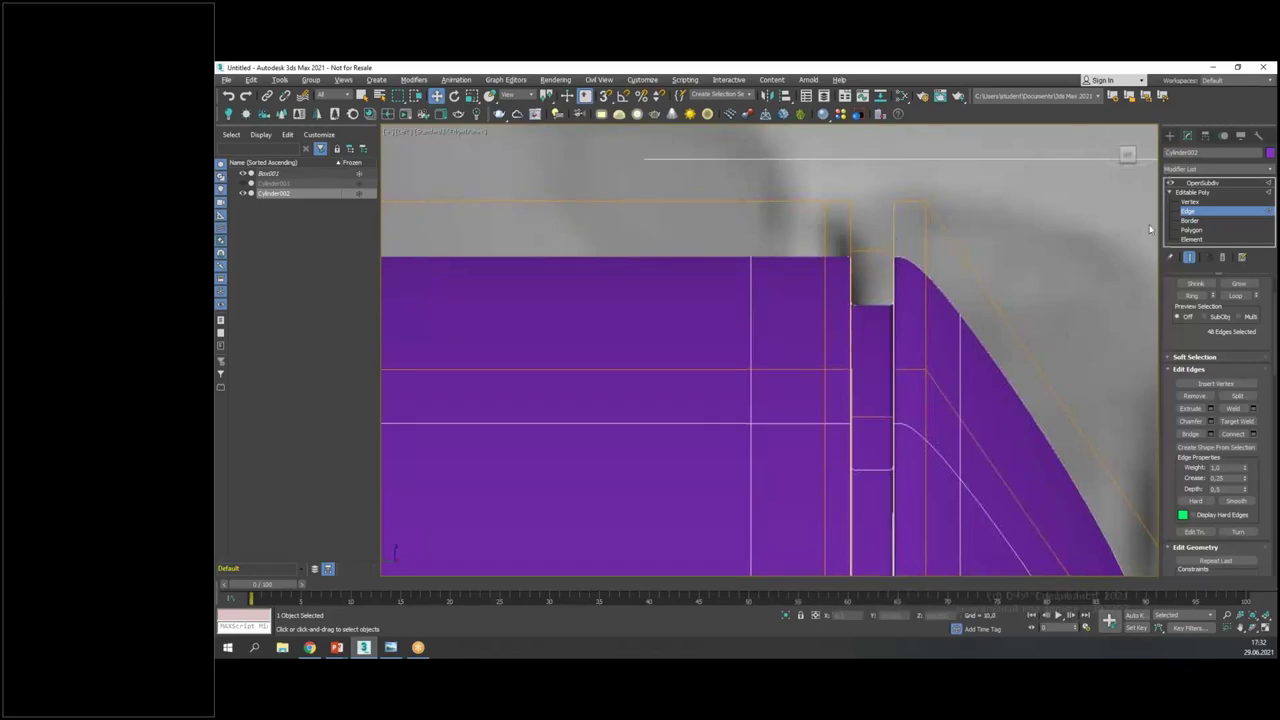
- Return to the OpenSubdiv level and examine the smoothed case and the places where the strap lugs meet it
left_click(1200, 183)
key("alt+w")
middle_click(1020, 434)
key("alt+w")
scroll(1020, 434, "down", 8)
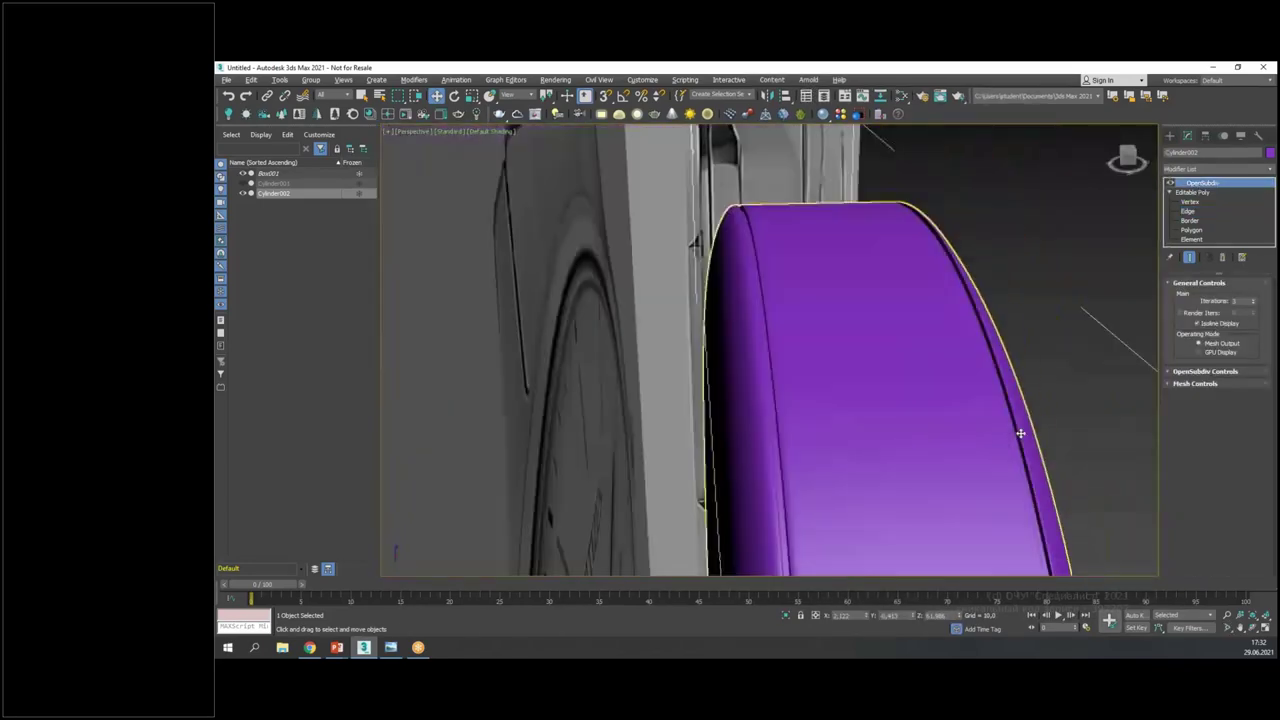
middle_click_drag(1020, 434, 845, 446, "alt")
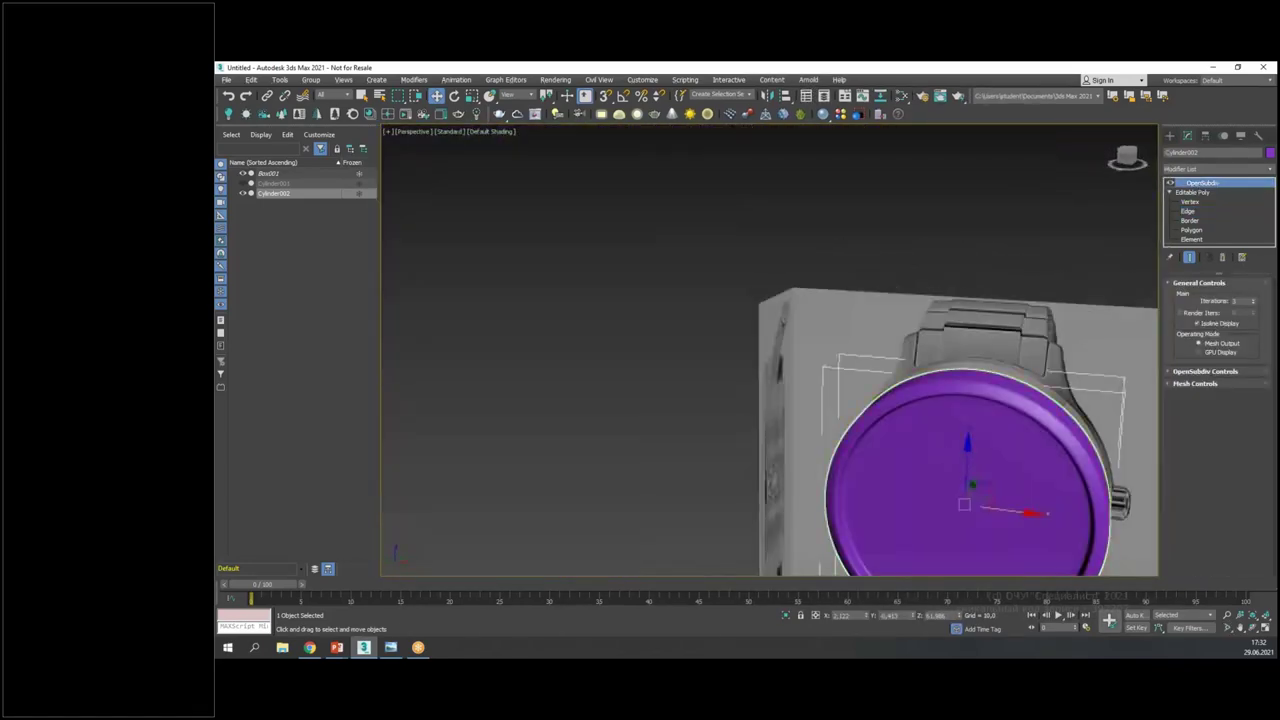
mouse_move(1040, 376)
left_mouse_down()
mouse_move(1042, 343)
mouse_move(1118, 452)
left_mouse_up()
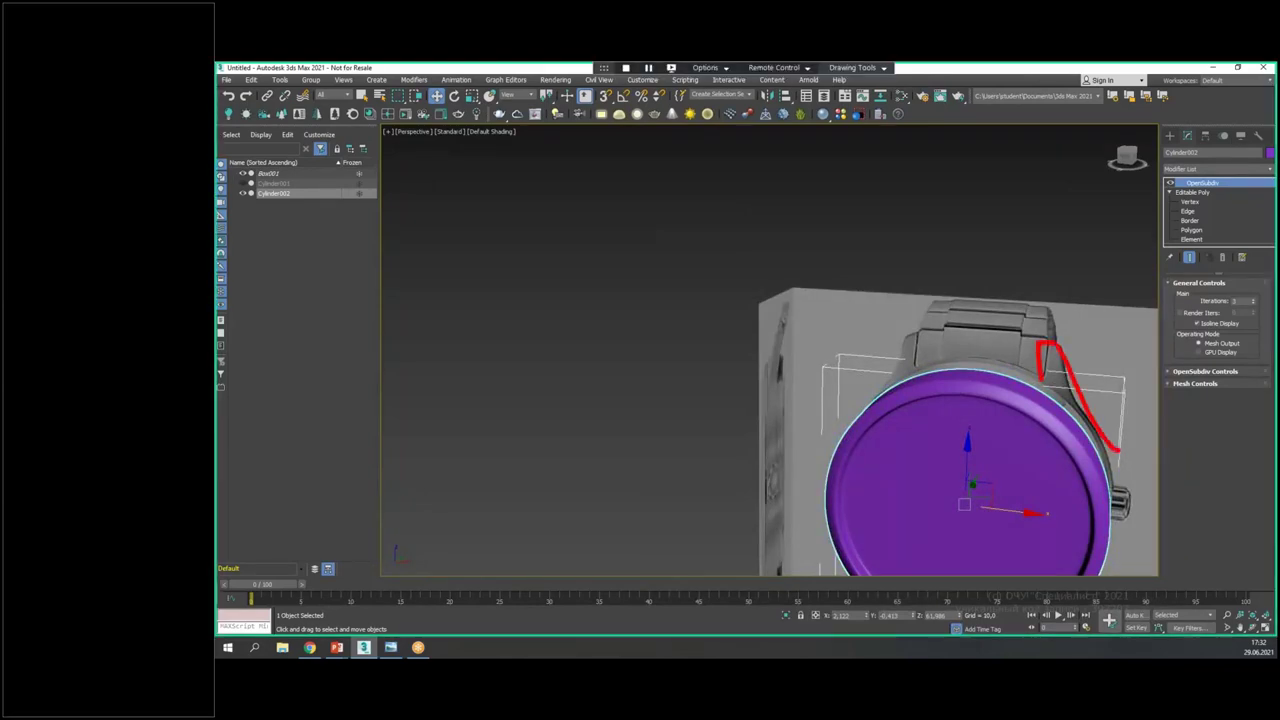
left_click_drag(916, 332, 864, 412)
key("Escape")
- Hide the subdivided end result and delete the right and lower halves of the case's polygons in the front view, keeping the upper-left quarter
key("alt+w")
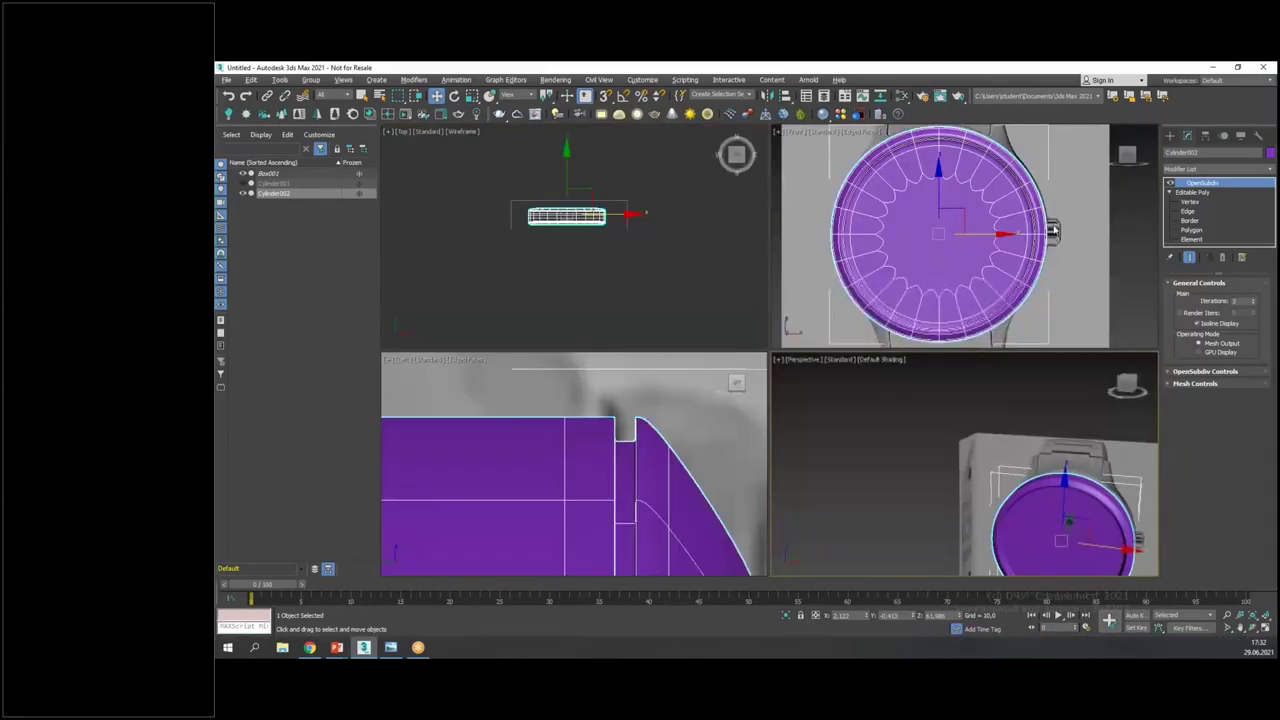
middle_click(1054, 222)
key("alt+w")
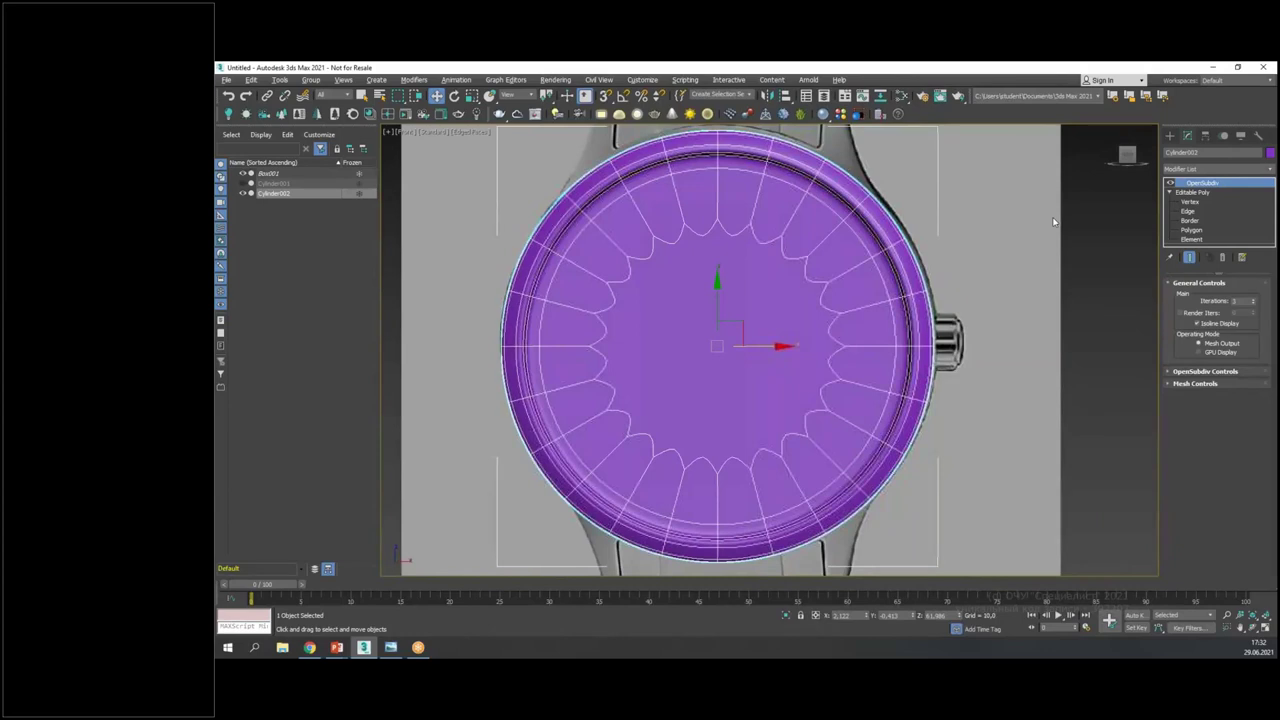
left_click(1192, 230)
key("z")
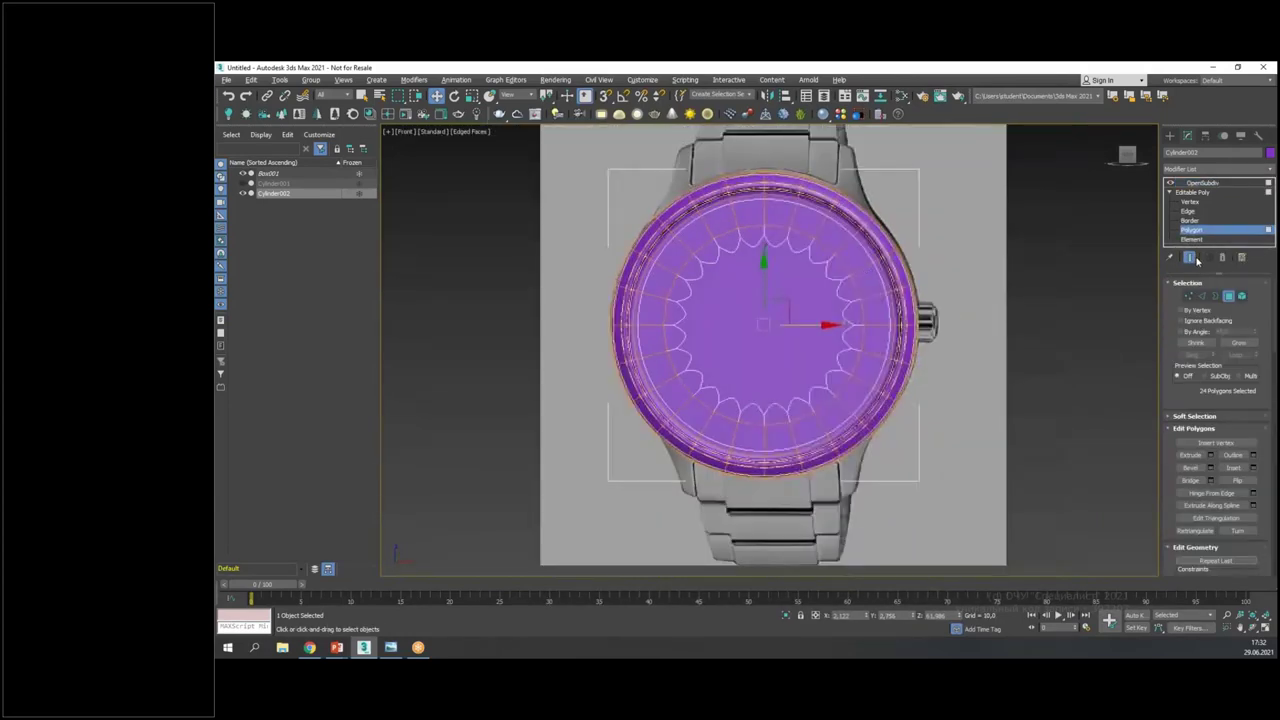
left_click(1190, 257)
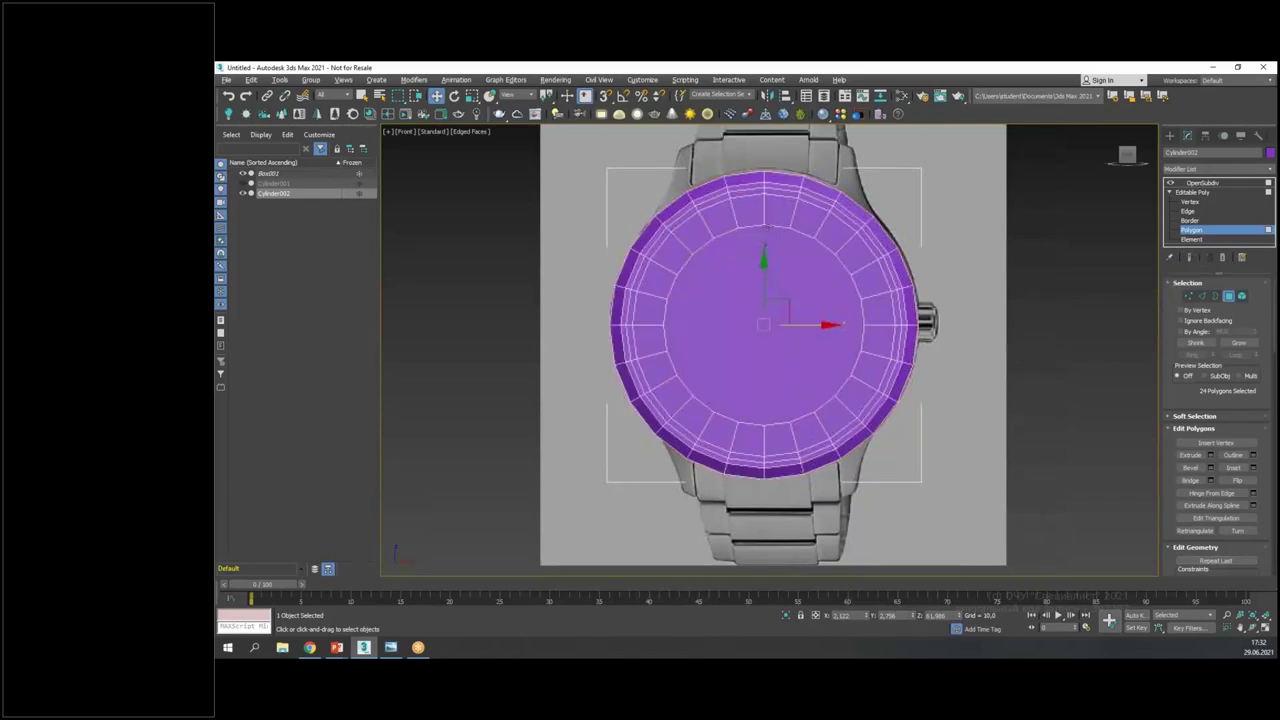
left_click_drag(761, 501, 762, 507)
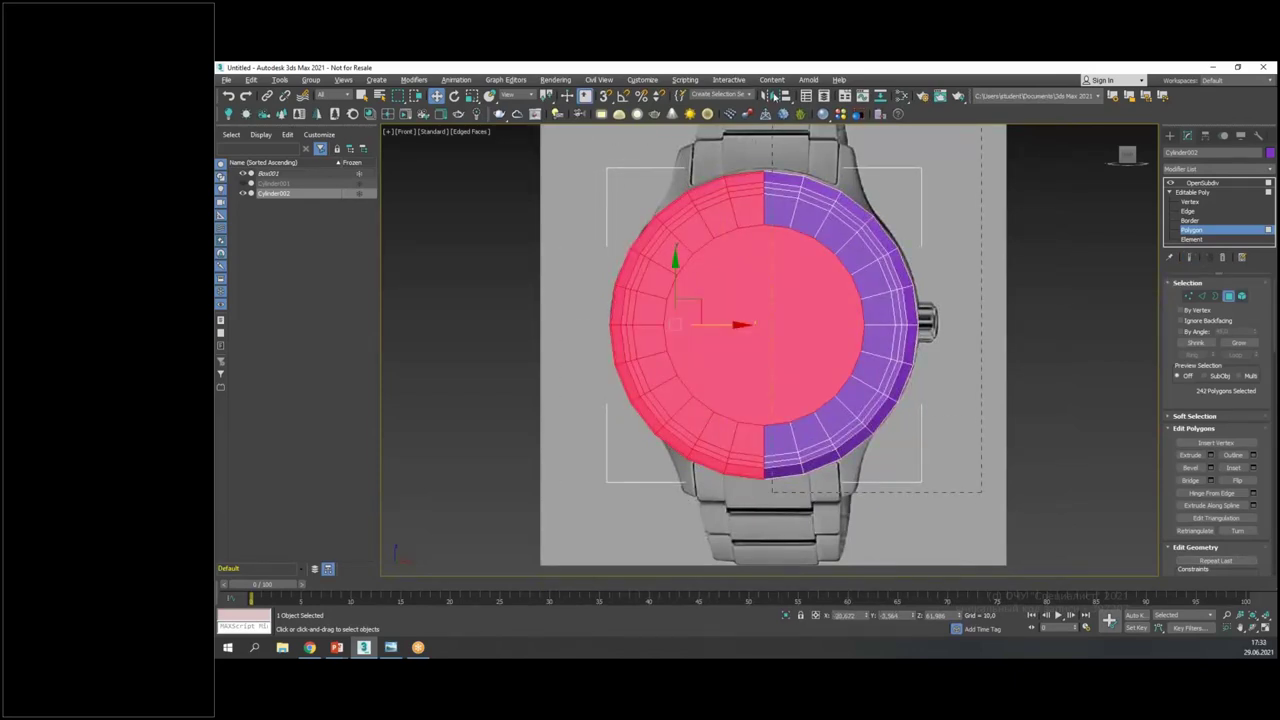
left_click_drag(769, 156, 769, 156)
key("Delete")
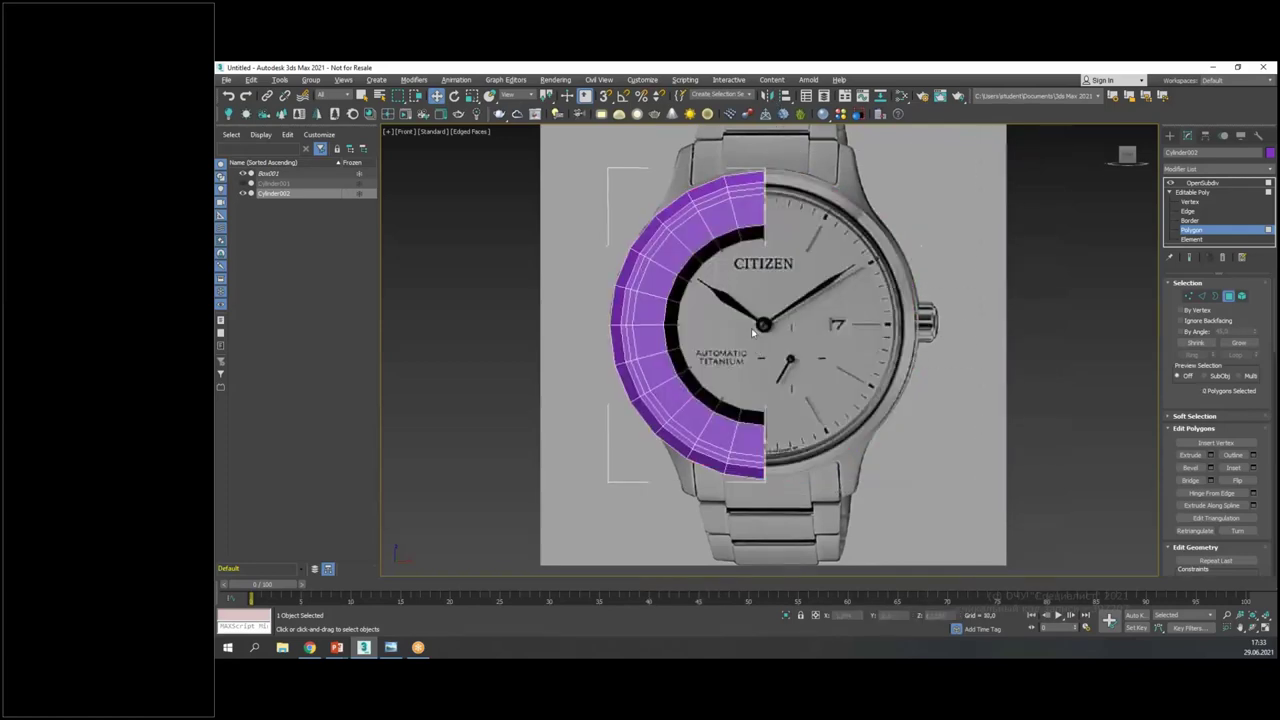
left_click_drag(510, 354, 508, 348)
key("Delete")
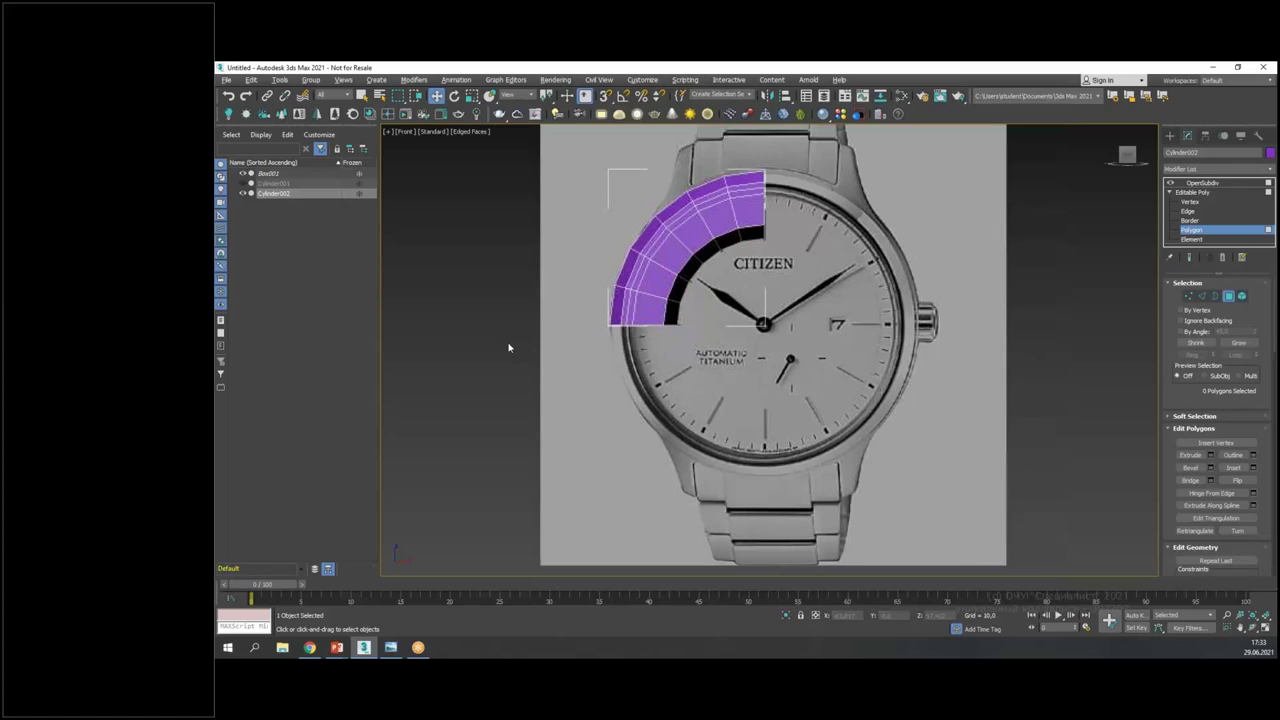
- Add a Symmetry modifier above the Editable Poly, mirroring the quarter across the X axis with Flip on
left_click(1211, 231)
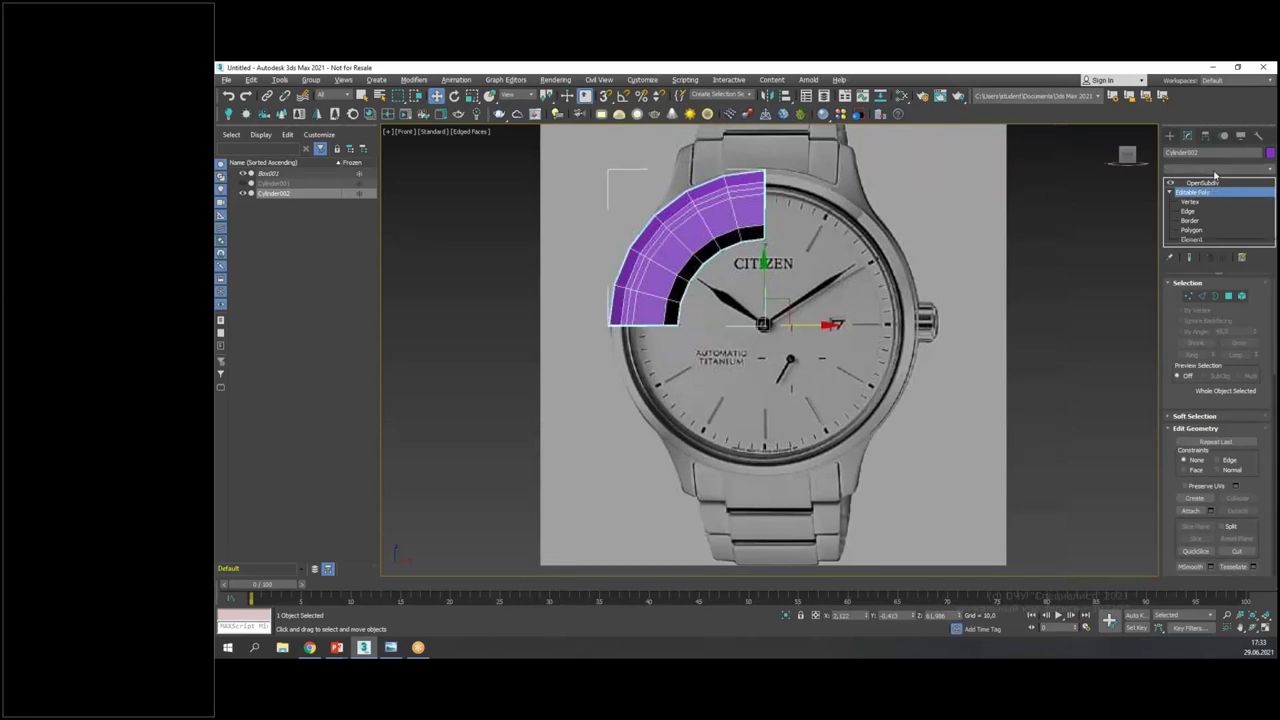
left_click(1215, 167)
scroll(1210, 420, "down", 5)
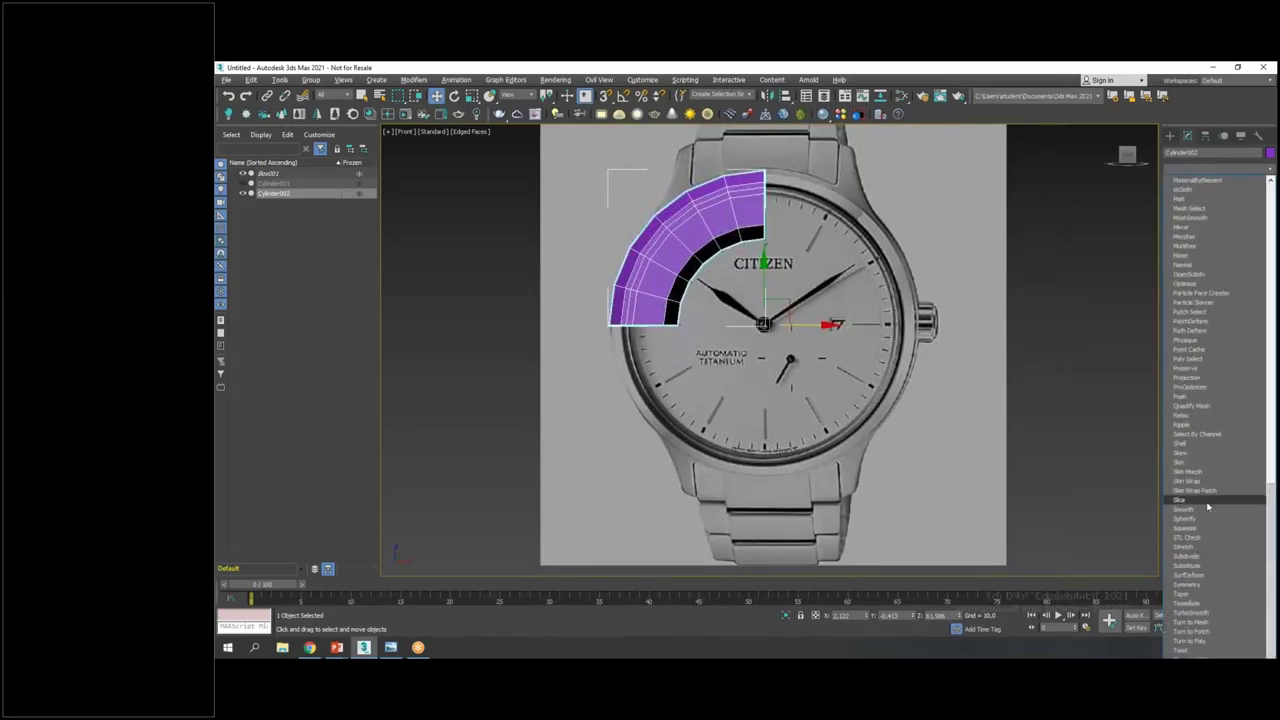
left_click(1208, 587)
left_click(1197, 317)
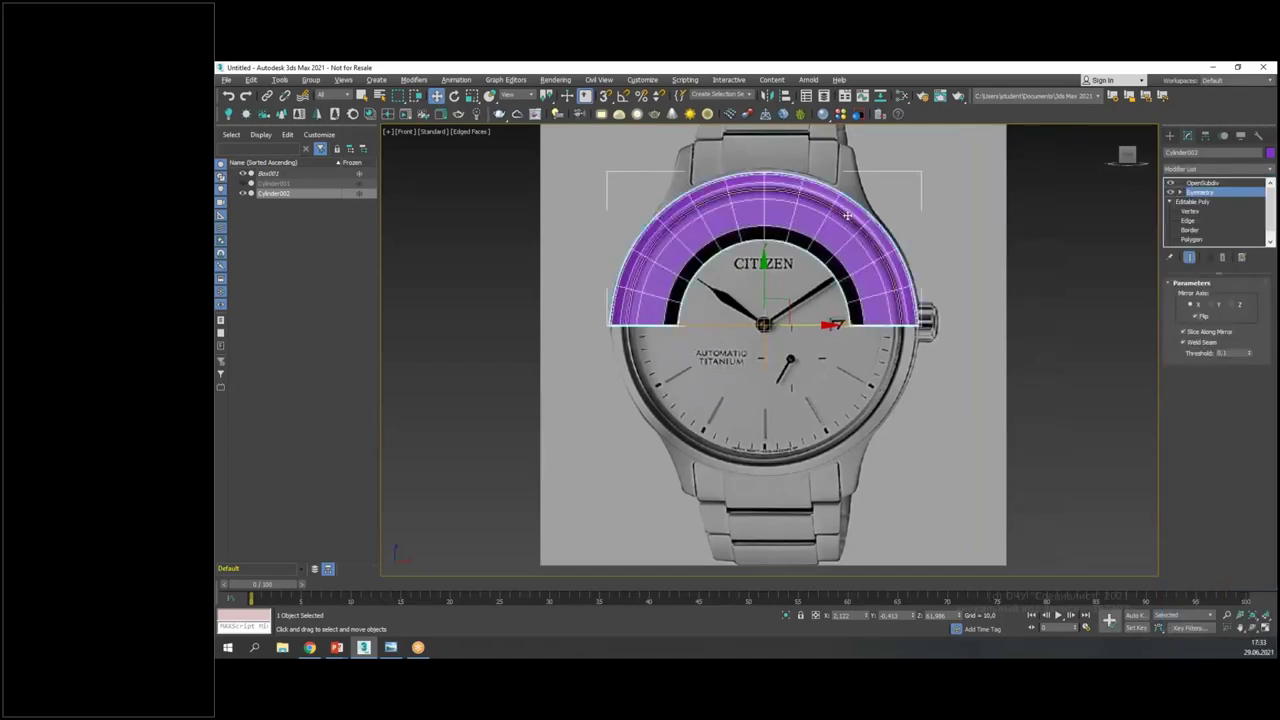
- Add a second Symmetry modifier with the Y mirror axis to complete the full ring
left_click(1243, 170)
scroll(1234, 158, "down", 3)
left_click(1225, 176)
left_click(1219, 171)
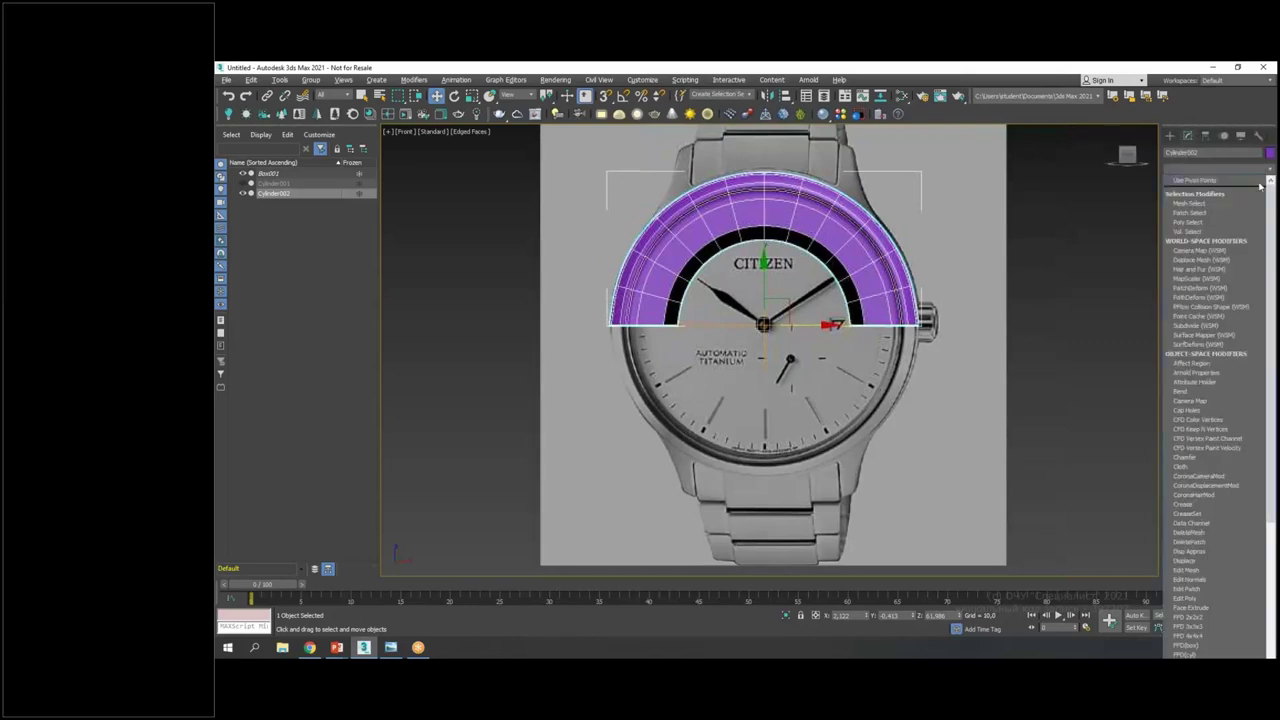
left_click_drag(1268, 350, 1265, 648)
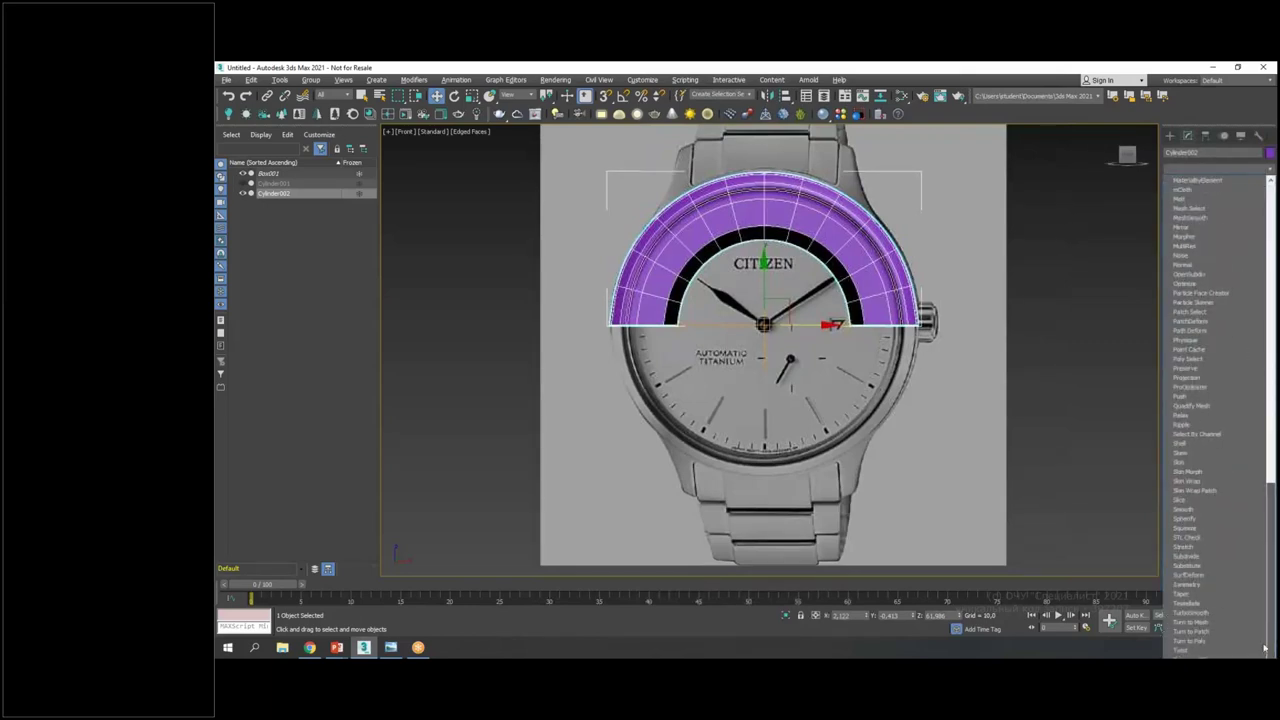
left_click(1190, 584)
left_click(1210, 305)
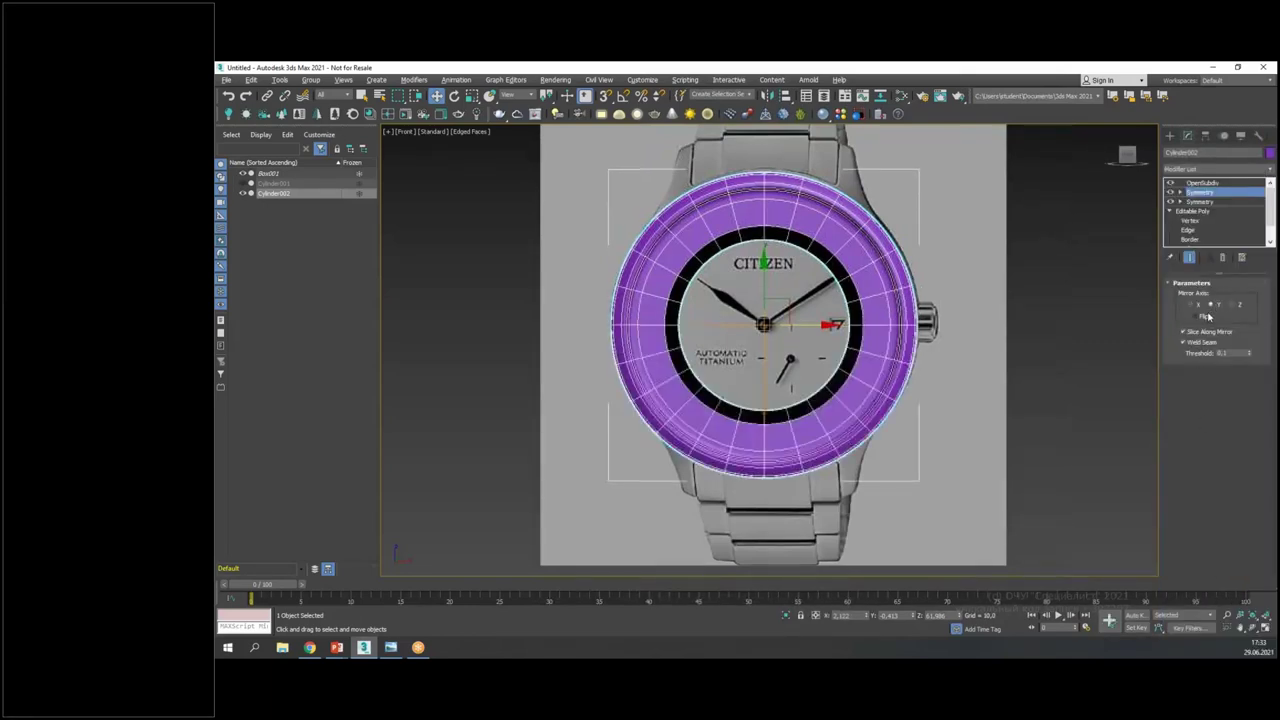
- Select the vertices at one point on the base quarter's outer rim and show the end result of the modifier stack
left_click(1192, 222)
left_click_drag(660, 226, 660, 226)
scroll(660, 226, "up", 5)
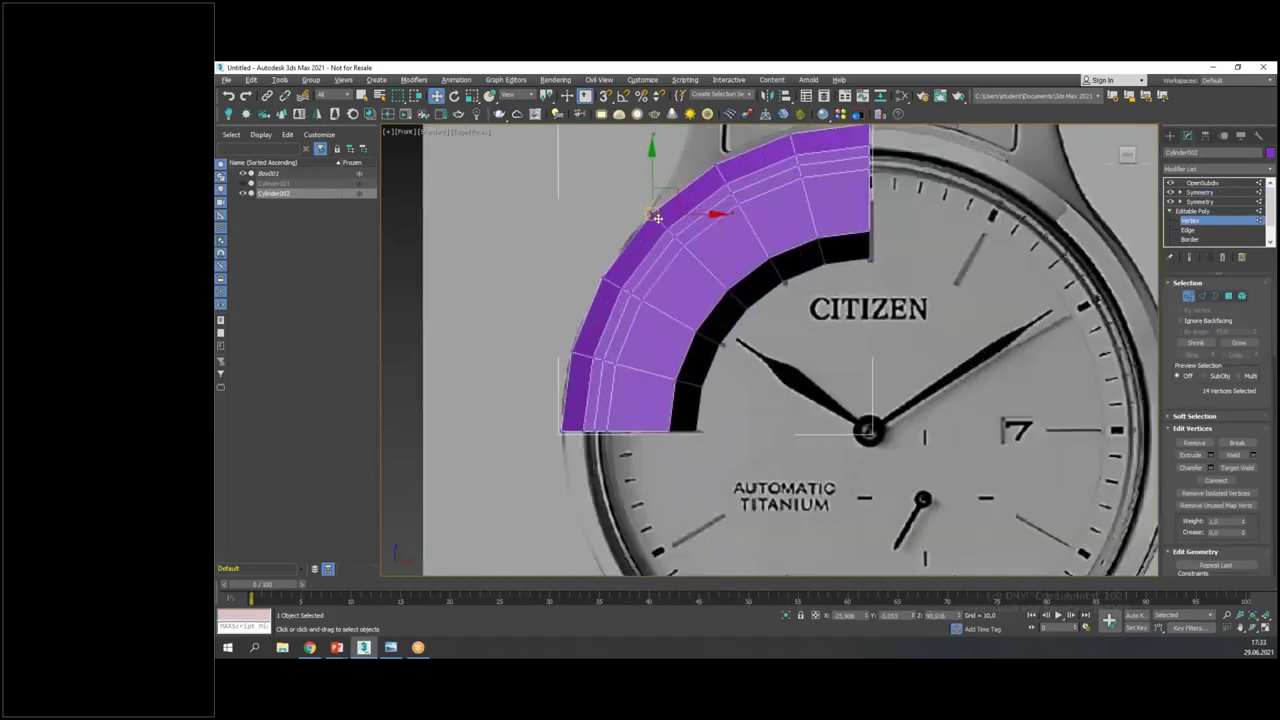
left_click(1190, 258)
- Try to move the selected rim vertices to test the symmetry, then clear the vertex selection
scroll(780, 292, "down", 5)
left_click_drag(738, 235, 826, 177)
right_click(826, 177)
left_click(826, 177)
scroll(749, 220, "up", 2)
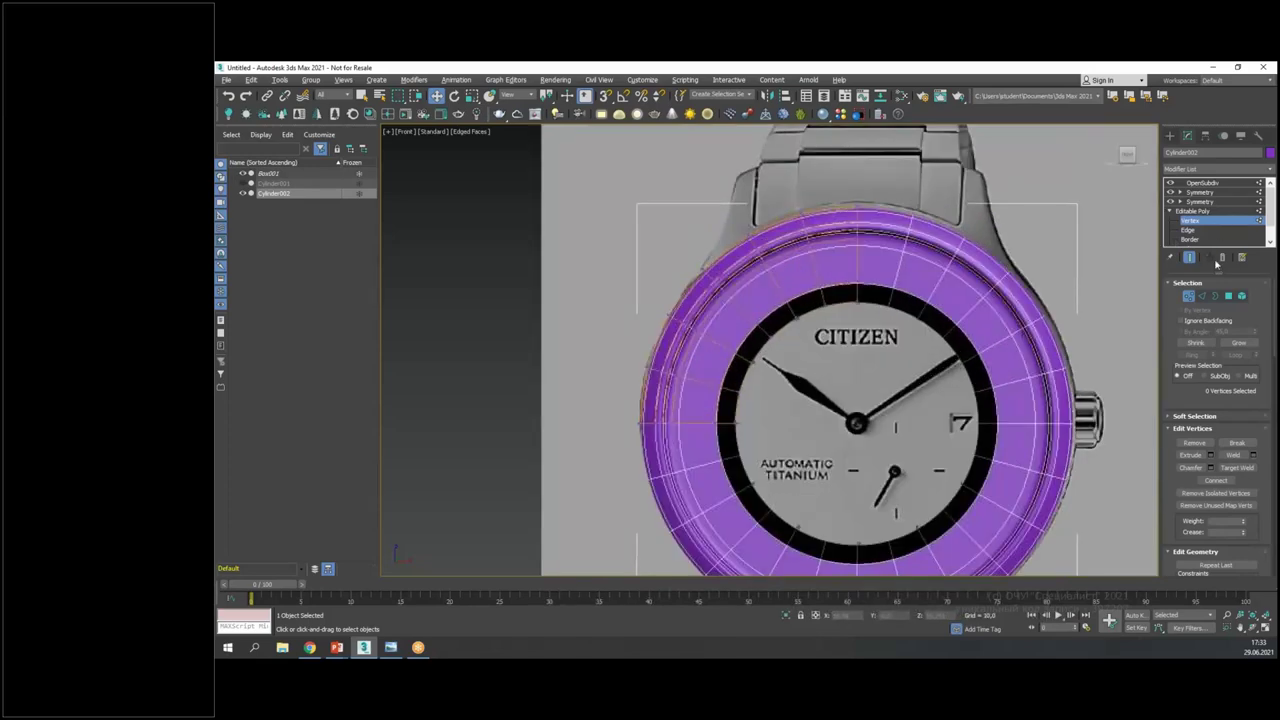
- Select two adjacent polygons on the quarter ring's outer rim where the lug attaches, hiding the end result and showing edged faces
left_click(1229, 296)
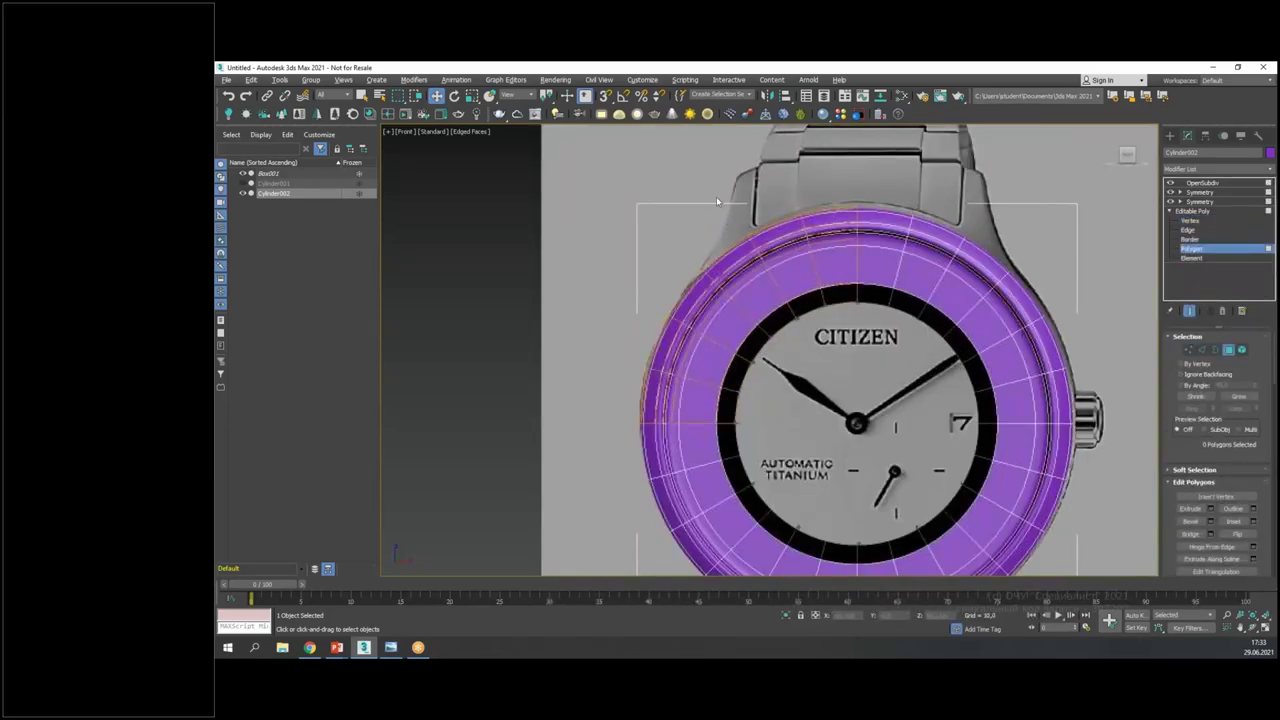
key("alt+w")
middle_click(909, 403)
key("alt+w")
middle_click_drag(1114, 492, 880, 335, "alt")
scroll(933, 466, "up", 4)
left_click(903, 432)
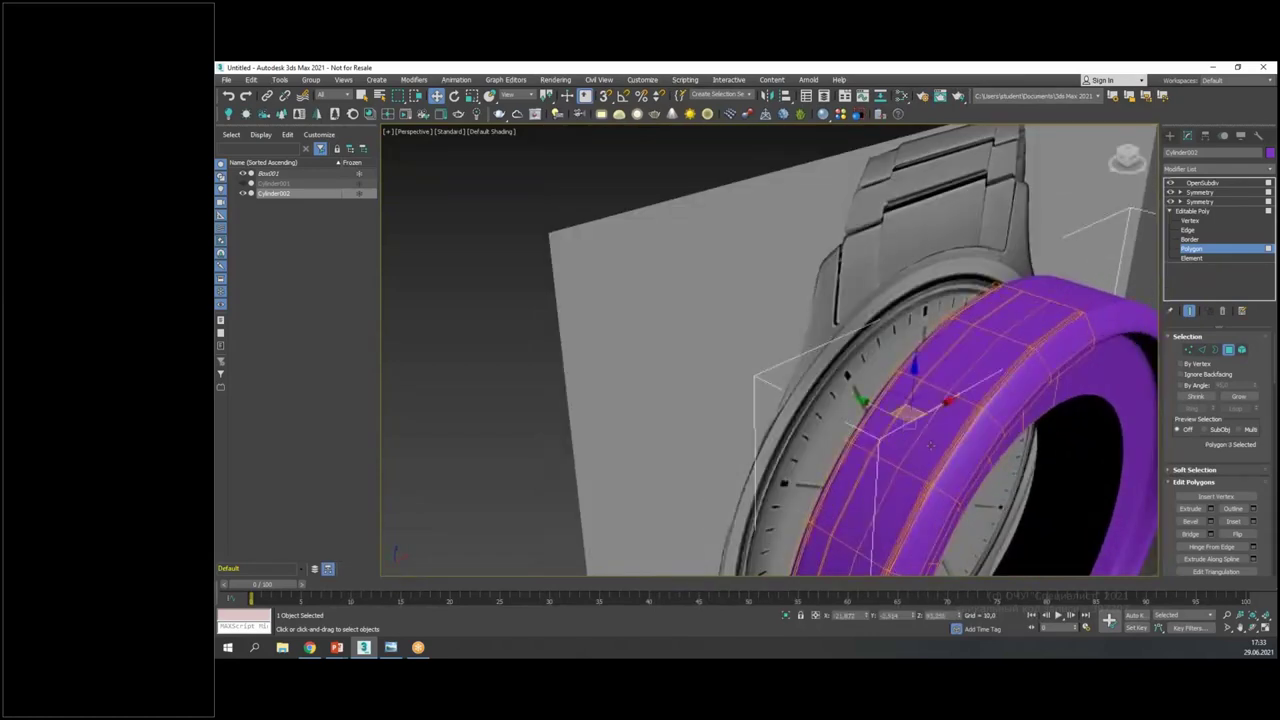
left_click(1205, 310)
left_click(905, 425)
left_click(925, 445, "ctrl")
mouse_move(925, 445)
middle_mouse_down("alt")
mouse_move(940, 454)
mouse_move(985, 430)
mouse_move(923, 455)
mouse_move(931, 443)
middle_mouse_up("alt")
key("F4")
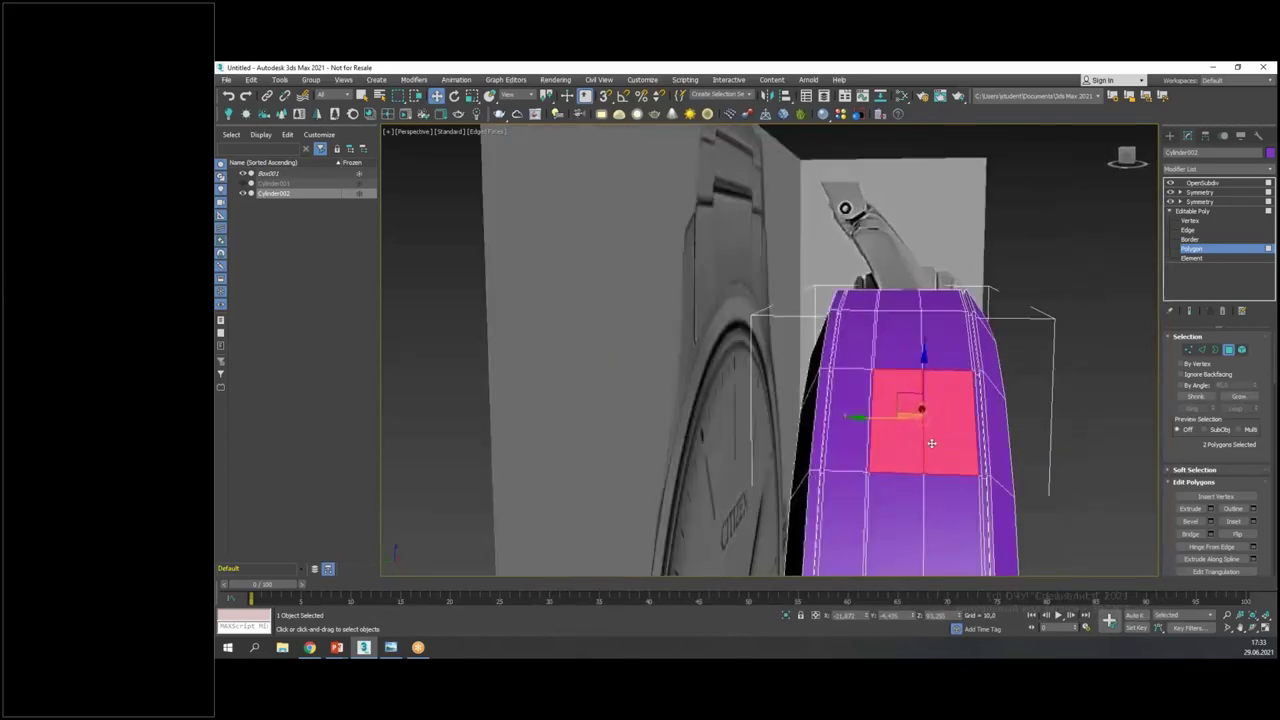
- Compare the two selected rim polygons with the side reference, then extrude them slightly outward as the lug's base
key("alt+w")
middle_click(996, 224)
key("alt+w")
middle_click_drag(769, 249, 777, 321)
key("alt+w")
middle_click(949, 451)
key("alt+w")
middle_click_drag(949, 451, 931, 445, "alt")
scroll(931, 445, "up", 2)
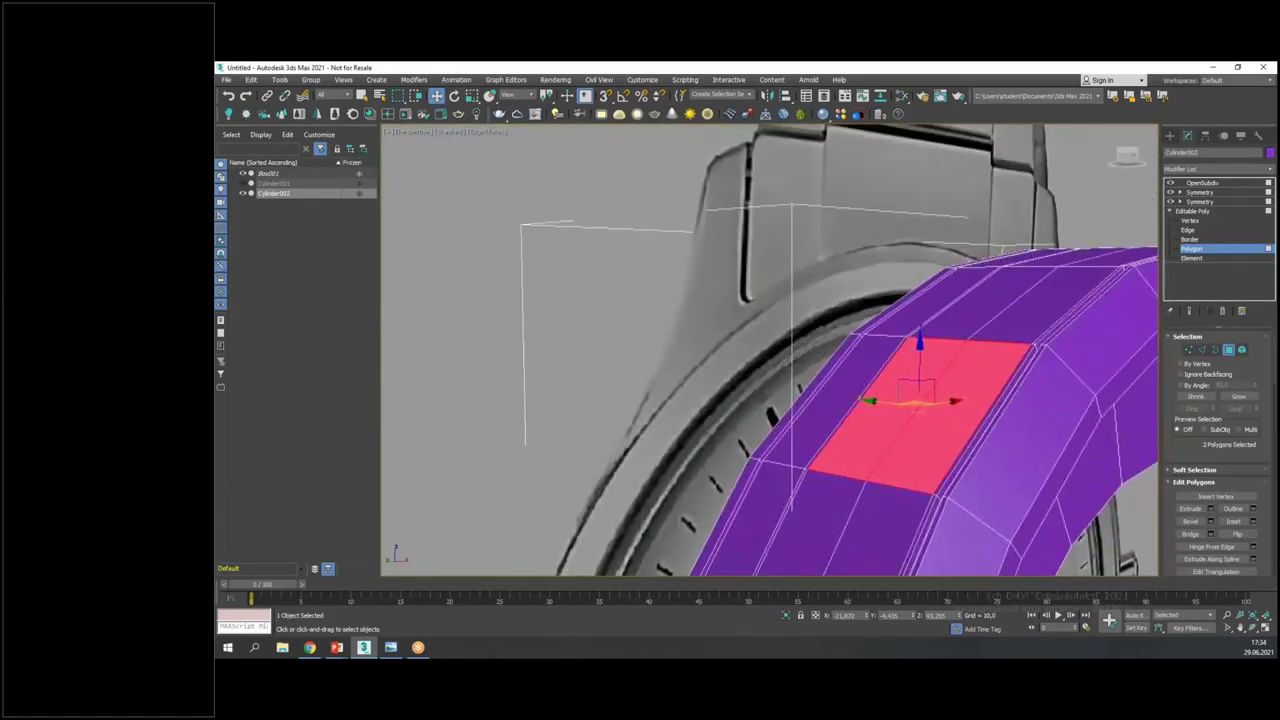
left_click(1211, 508)
mouse_move(779, 372)
left_mouse_down()
mouse_move(781, 358)
mouse_move(788, 366)
left_mouse_up()
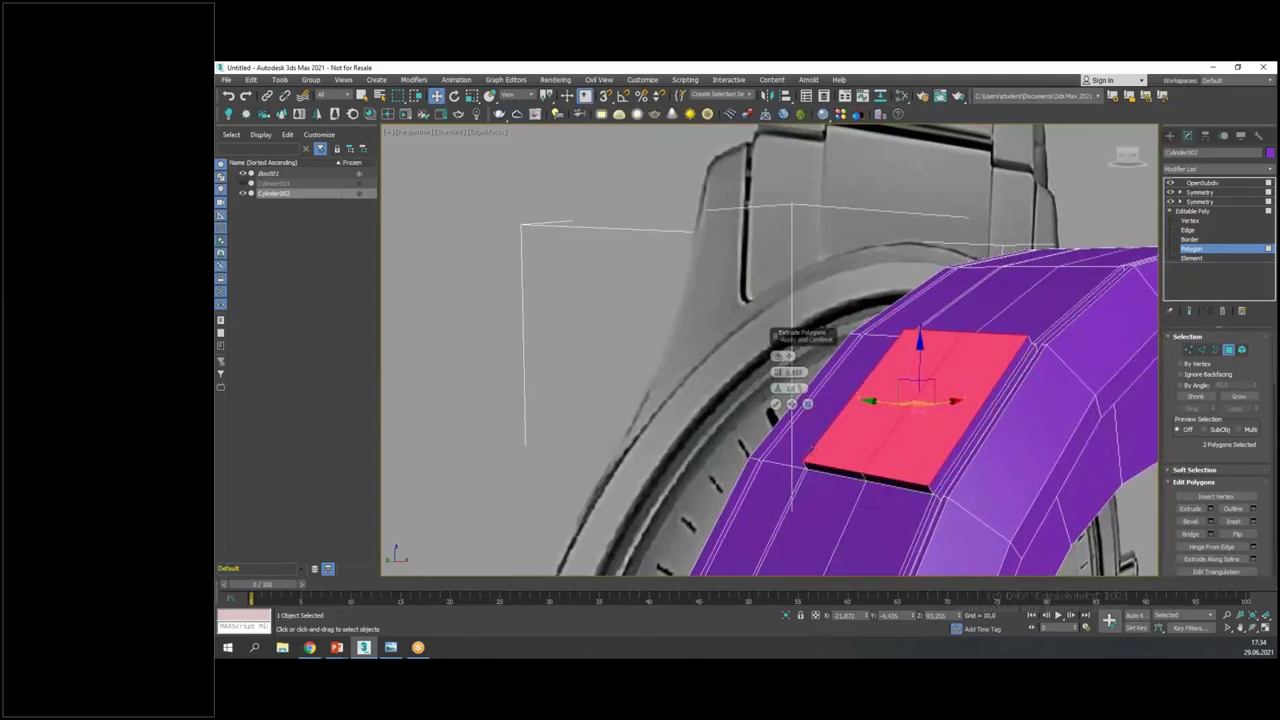
left_click(775, 404)
- Move the vertex groups at both ends of the raised pad to match the lug's base outline in the front reference
key("alt+w")
middle_click(889, 300)
key("alt+w")
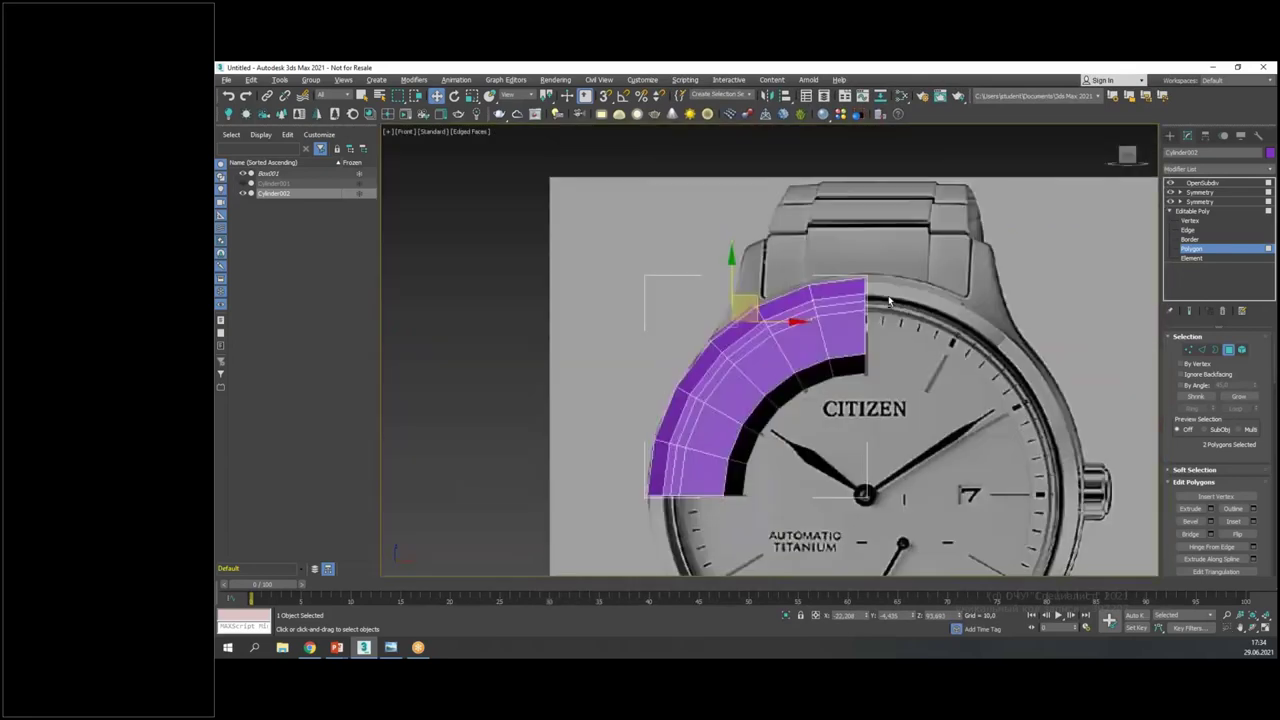
scroll(766, 305, "up", 5)
key("1")
left_click_drag(729, 300, 746, 316)
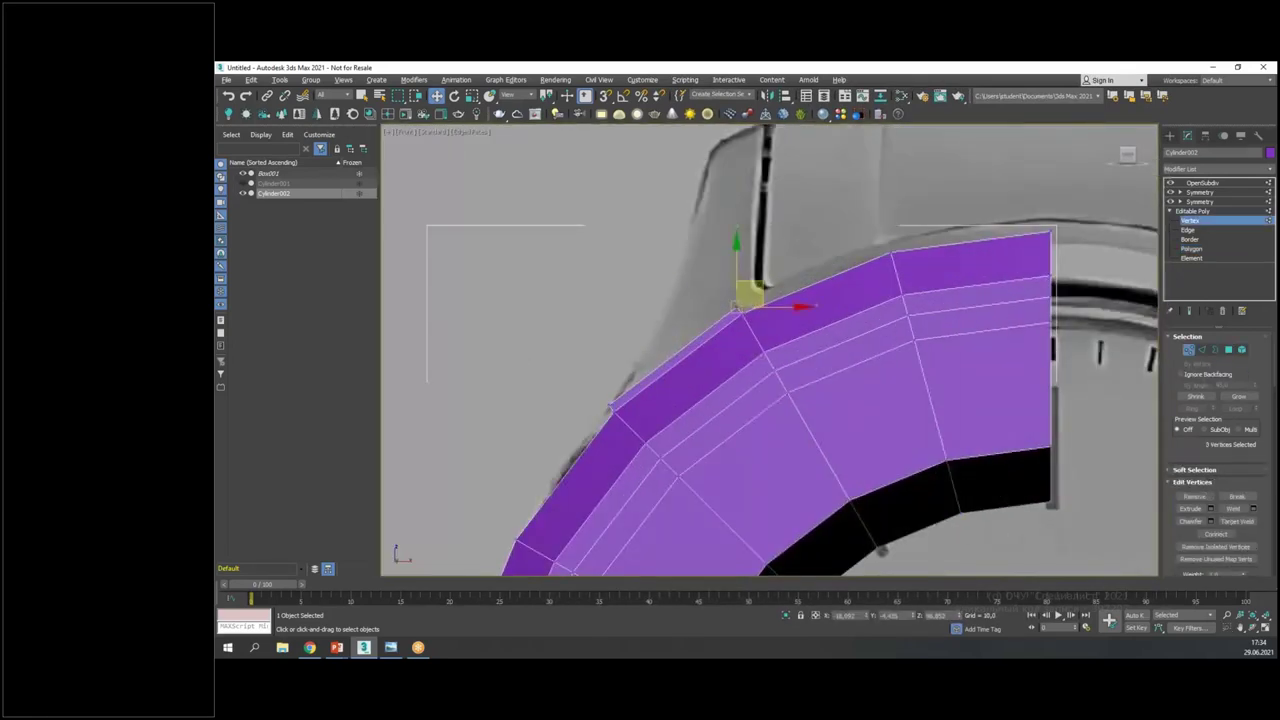
left_click_drag(600, 391, 643, 381)
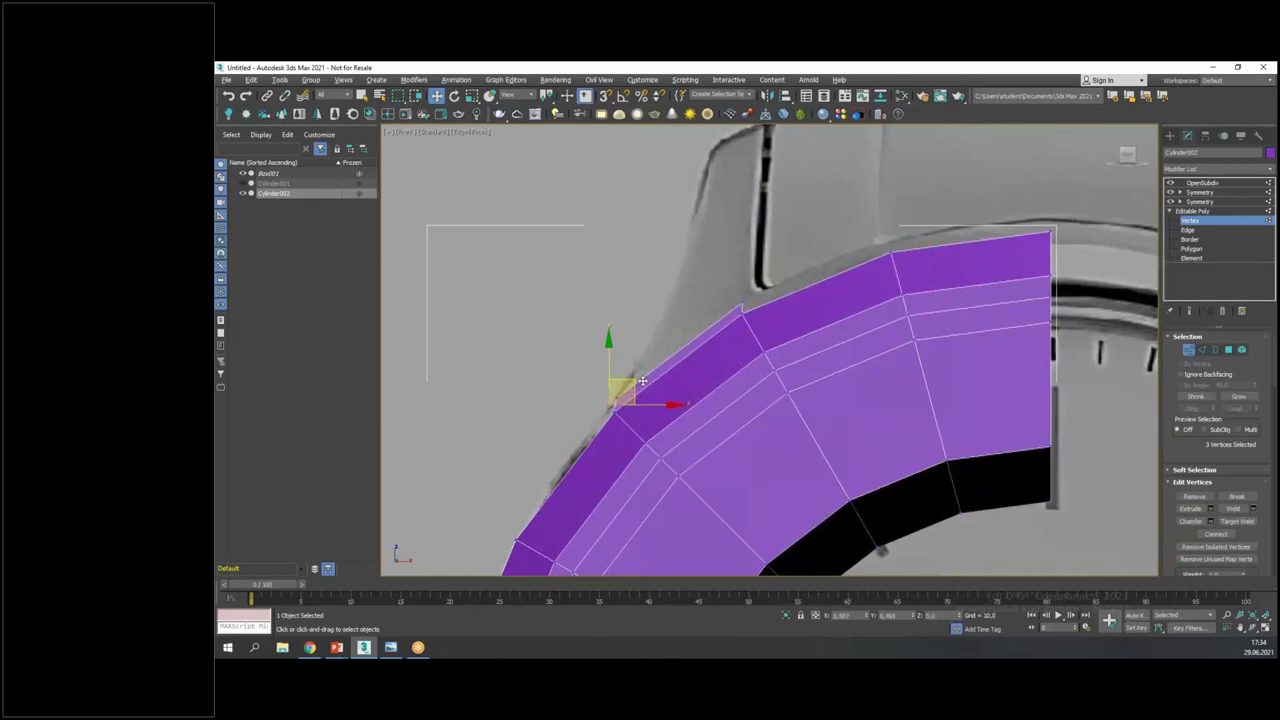
left_click(741, 298)
left_click_drag(770, 338, 771, 339)
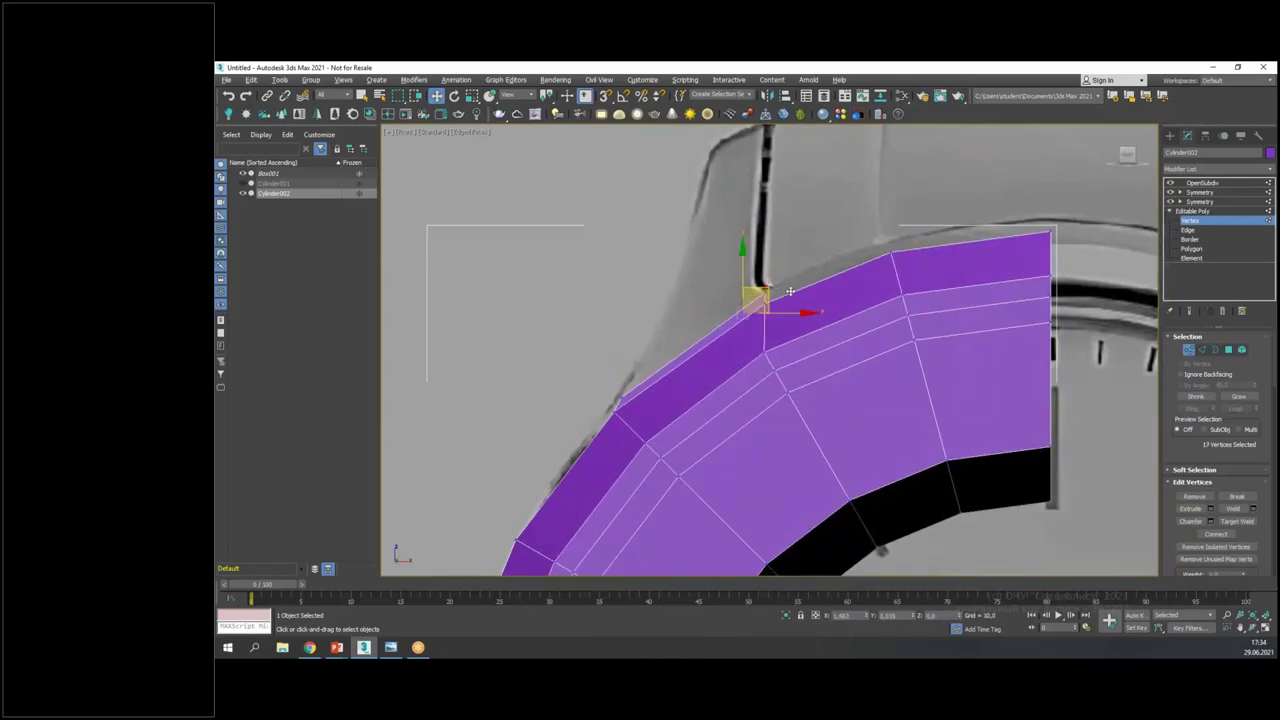
left_click(760, 298)
left_click(760, 298)
left_click(797, 207)
- Extrude the two pad polygons outward again to form a tall lug block
left_click(1217, 250)
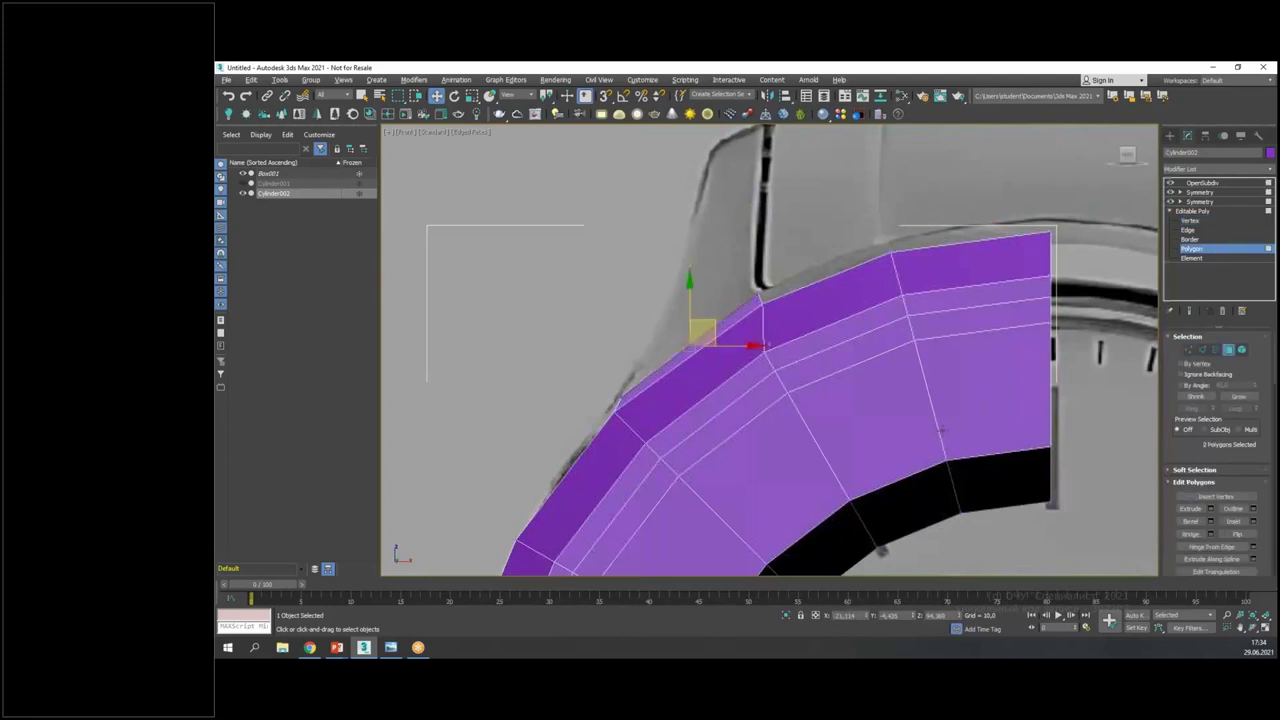
key("alt+w")
middle_click(966, 472)
key("alt+w")
left_click(1211, 509)
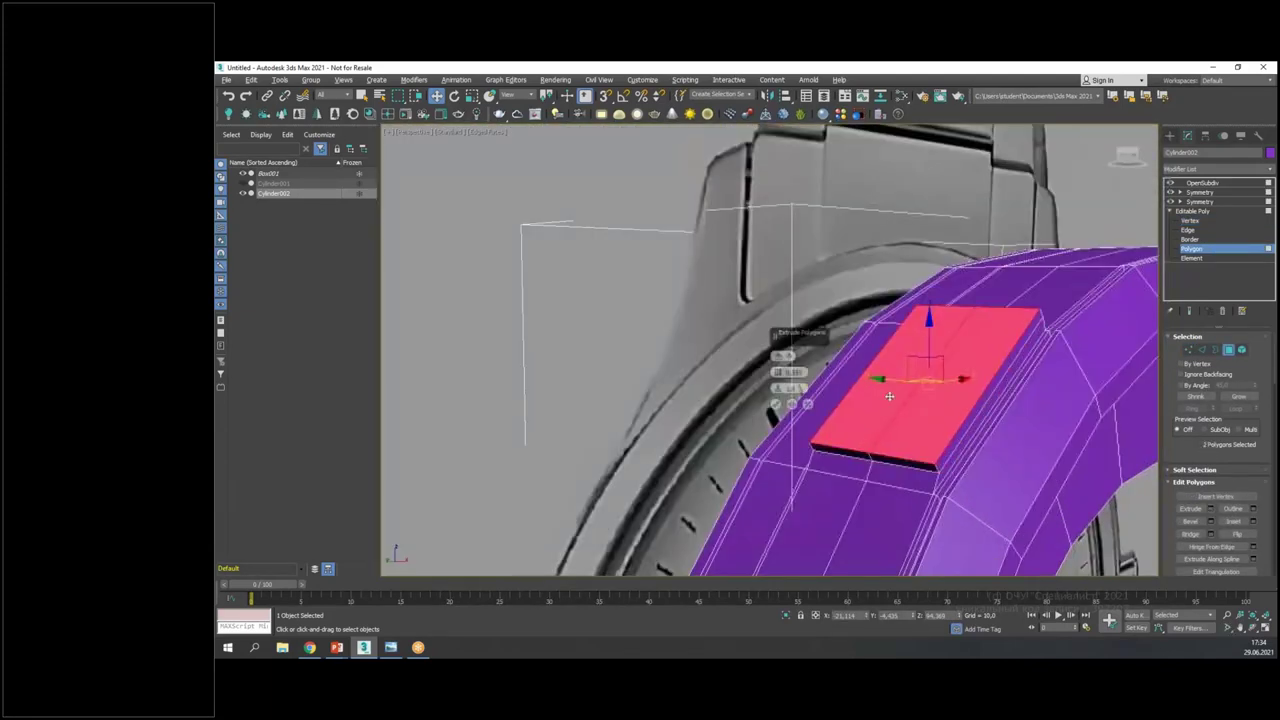
left_click_drag(778, 372, 788, 326)
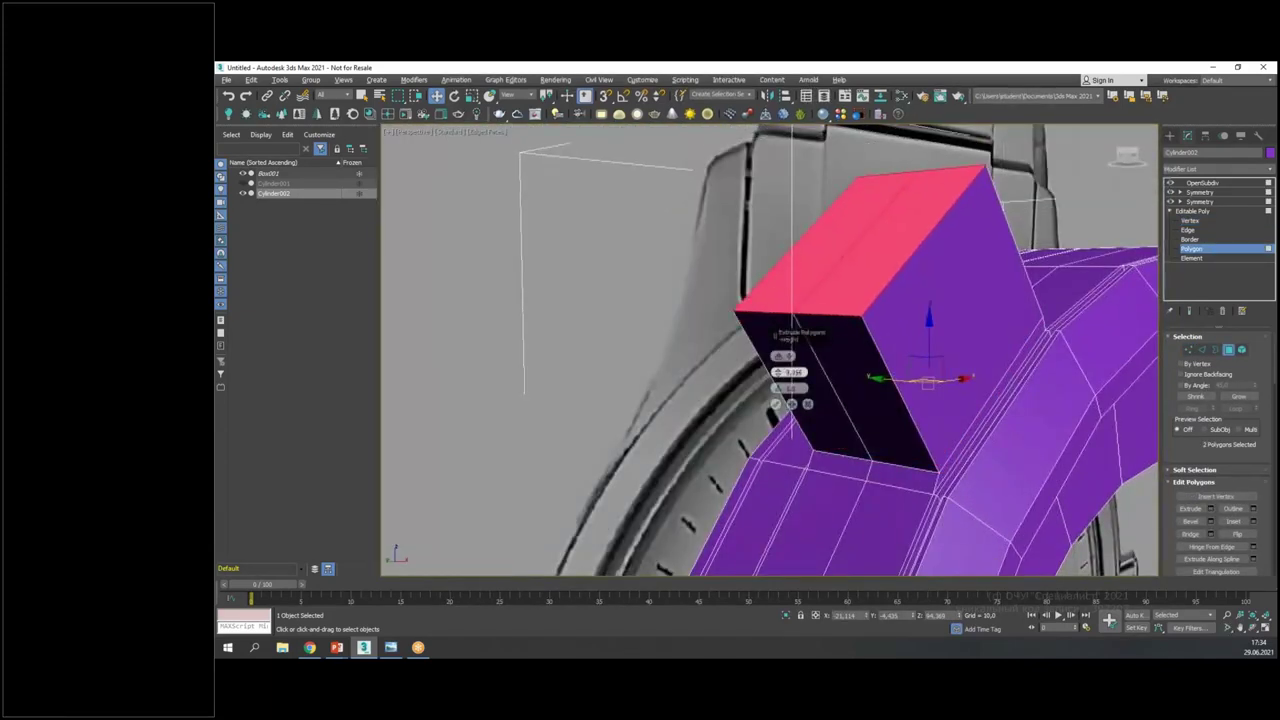
left_click(776, 405)
- Move the lug block's upper vertices to the lug tip outline in the front reference and turn on see-through display
key("f")
middle_click_drag(680, 176, 714, 262)
key("1")
left_click_drag(692, 254, 825, 194)
left_click_drag(482, 350, 775, 226)
key("alt+x")
- Shift the lug's end vertices horizontally in the side view so the lug slants along the reference
key("alt+w")
middle_click(677, 466)
key("alt+w")
scroll(677, 466, "down", 7)
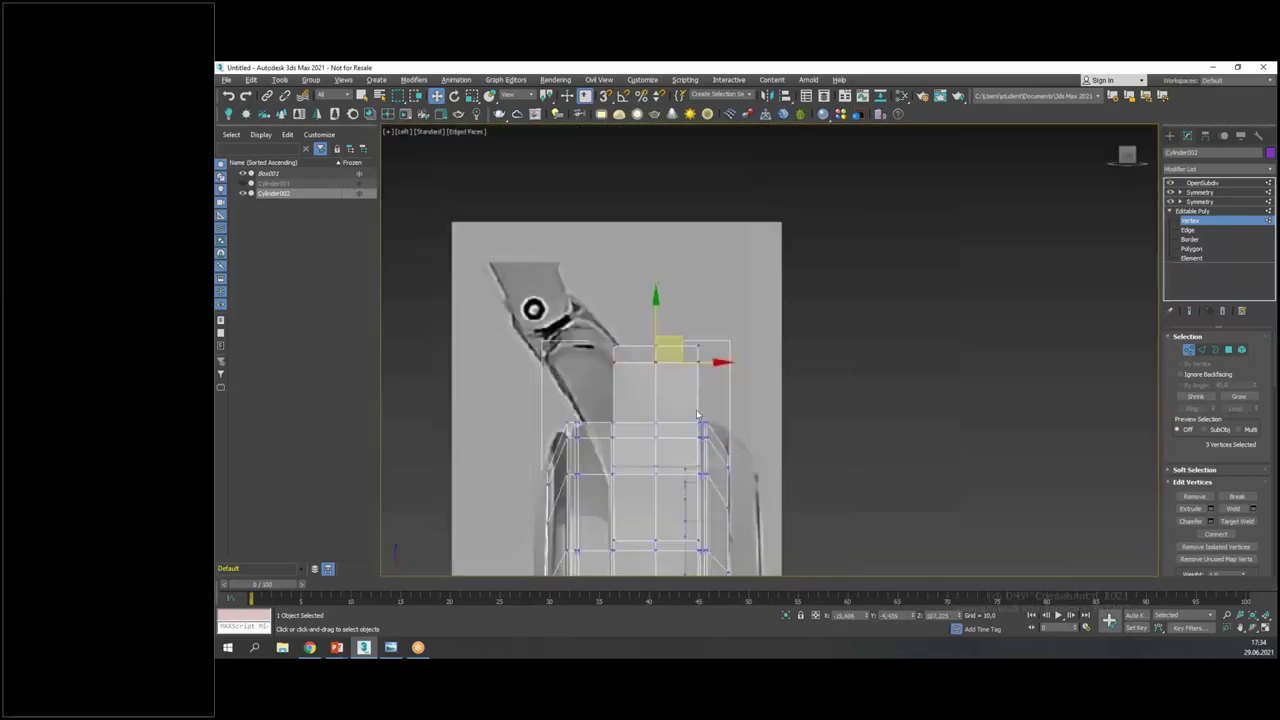
scroll(673, 357, "up", 2)
left_click_drag(673, 358, 703, 415)
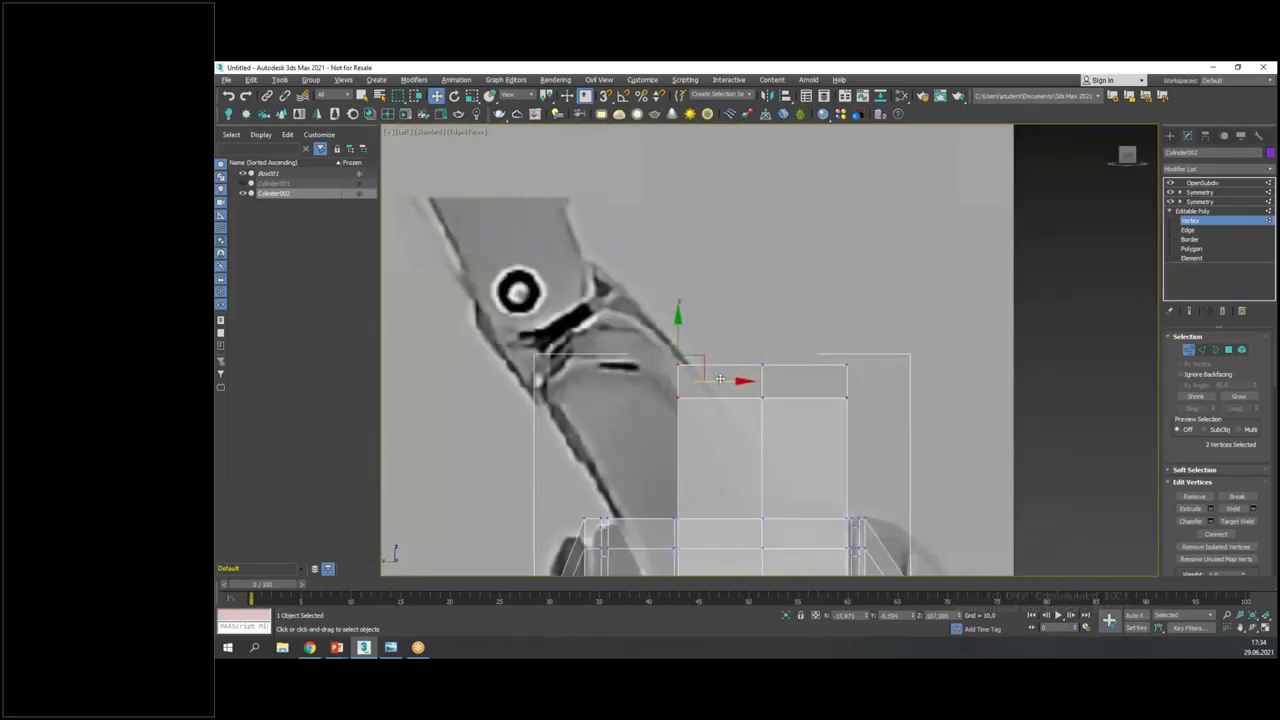
left_click_drag(634, 351, 886, 437)
left_click_drag(808, 381, 647, 381)
- Reposition the vertex pairs at the lug tip in the side view to follow the reference's rounded end
key("e")
scroll(771, 323, "down", 2)
scroll(770, 300, "up", 3)
left_click_drag(707, 307, 769, 366)
scroll(672, 370, "down", 3)
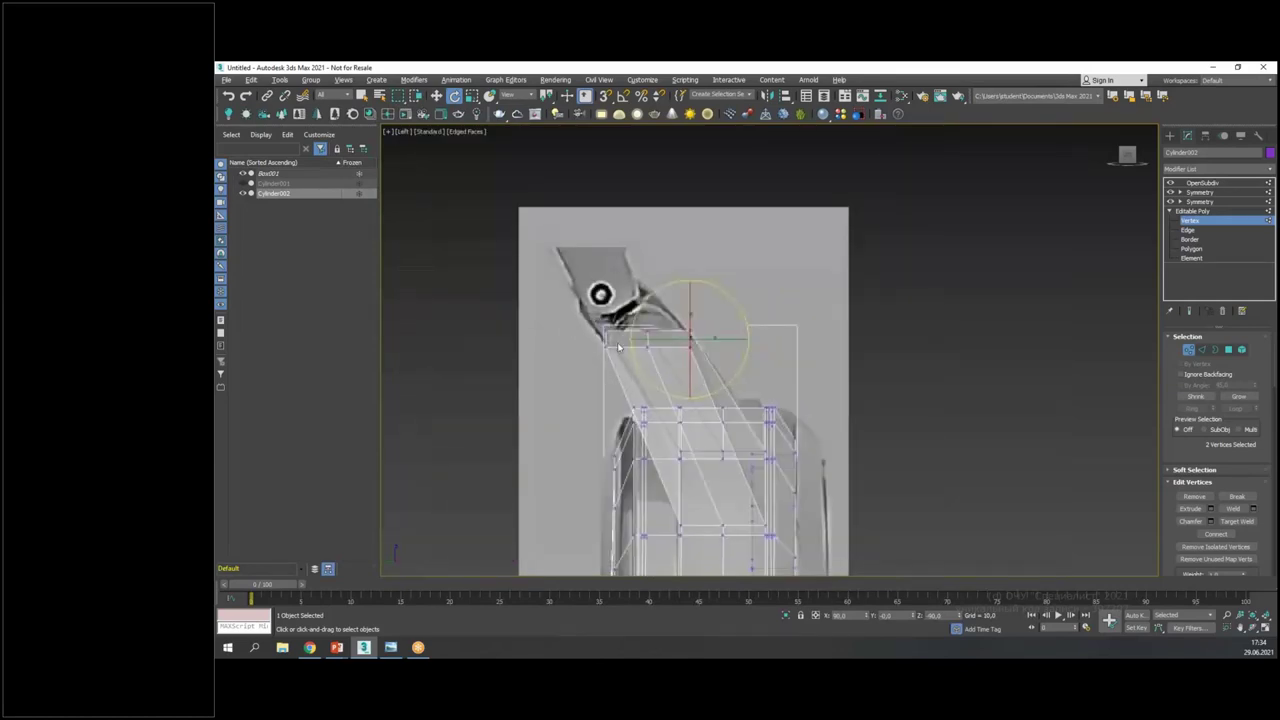
scroll(600, 340, "up", 2)
key("w")
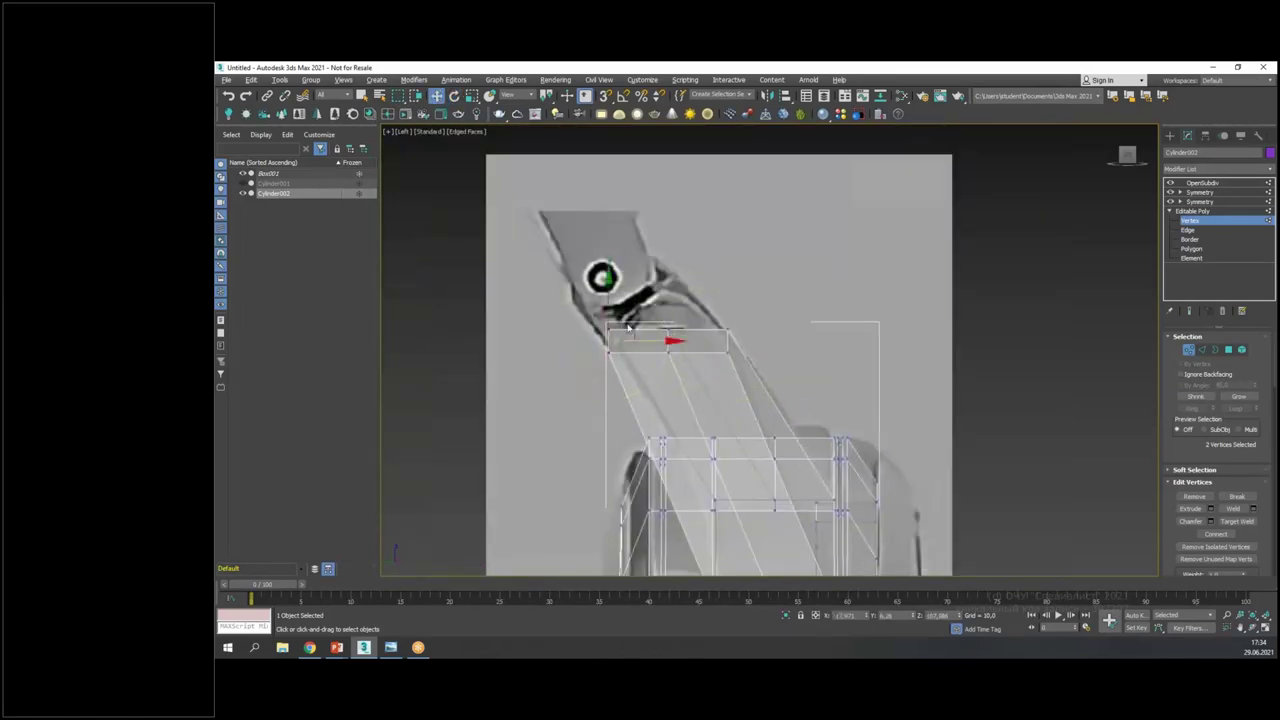
left_click_drag(647, 350, 757, 358)
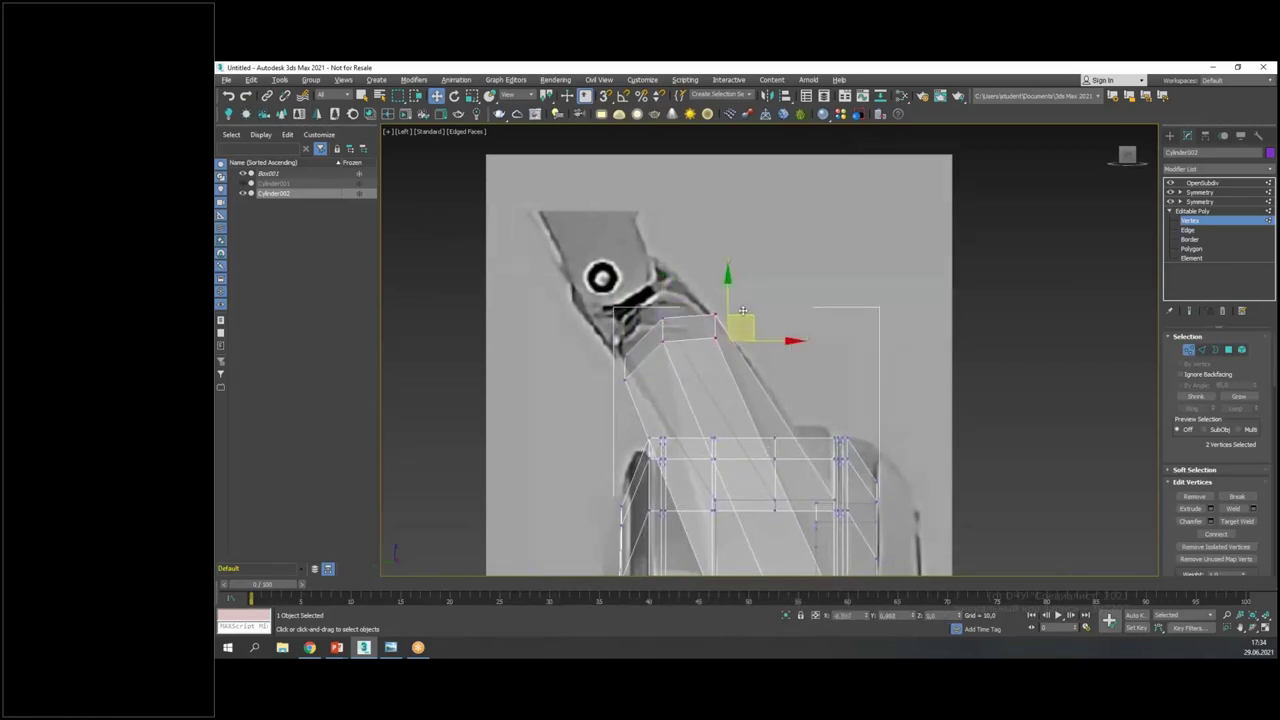
- Adjust the inner vertices of the lug tip in the front view to fit the reference outline
left_click(805, 365)
key("alt+w")
left_click_drag(932, 158, 992, 178)
left_click(1001, 215)
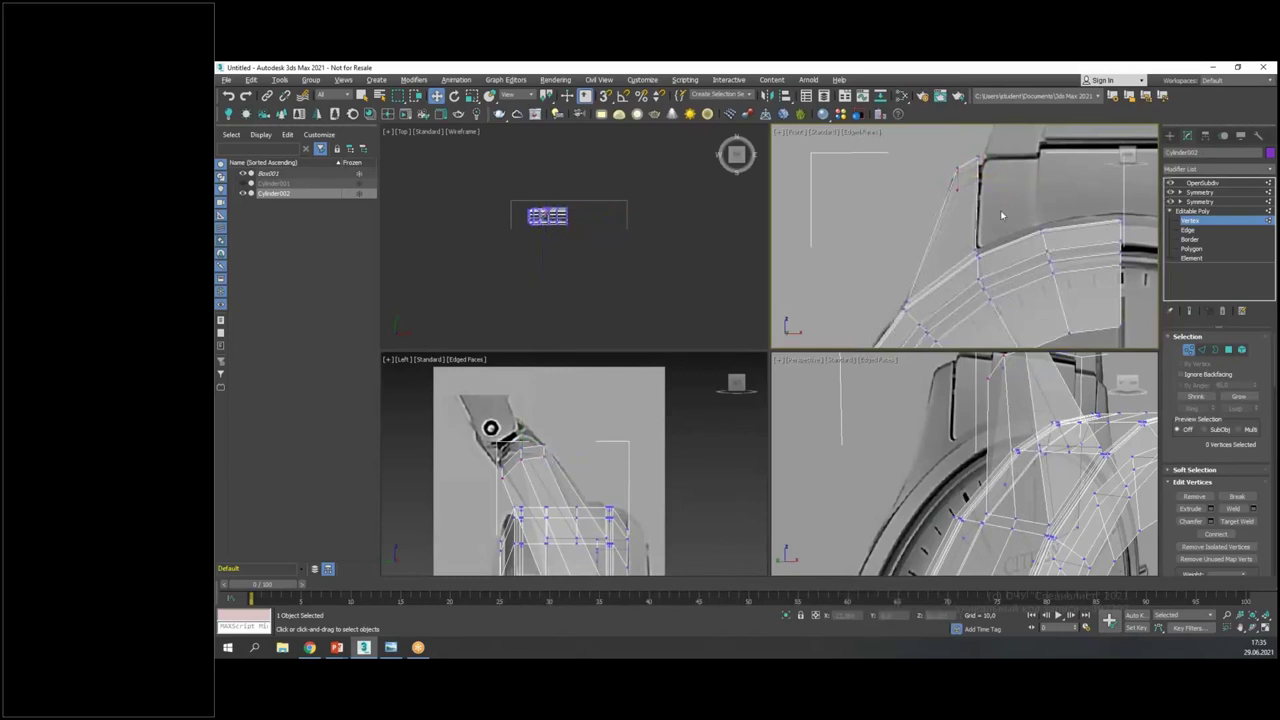
left_click(979, 155)
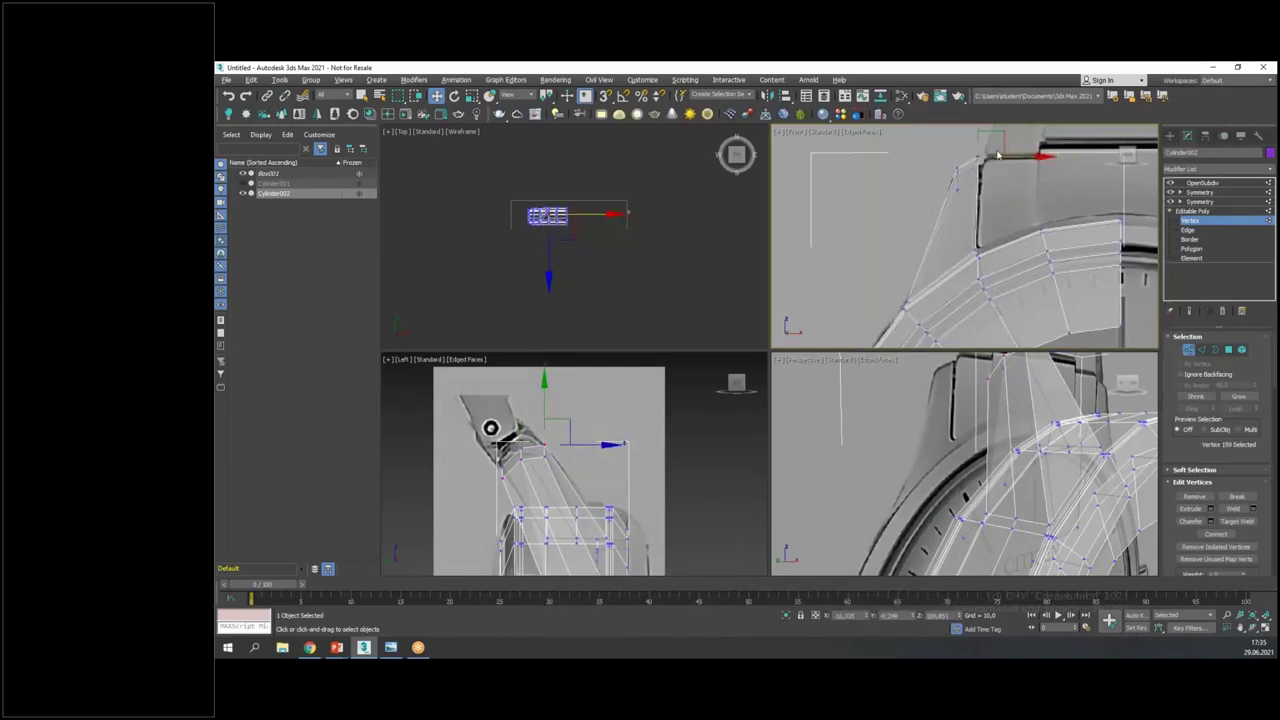
left_click_drag(991, 189, 985, 141)
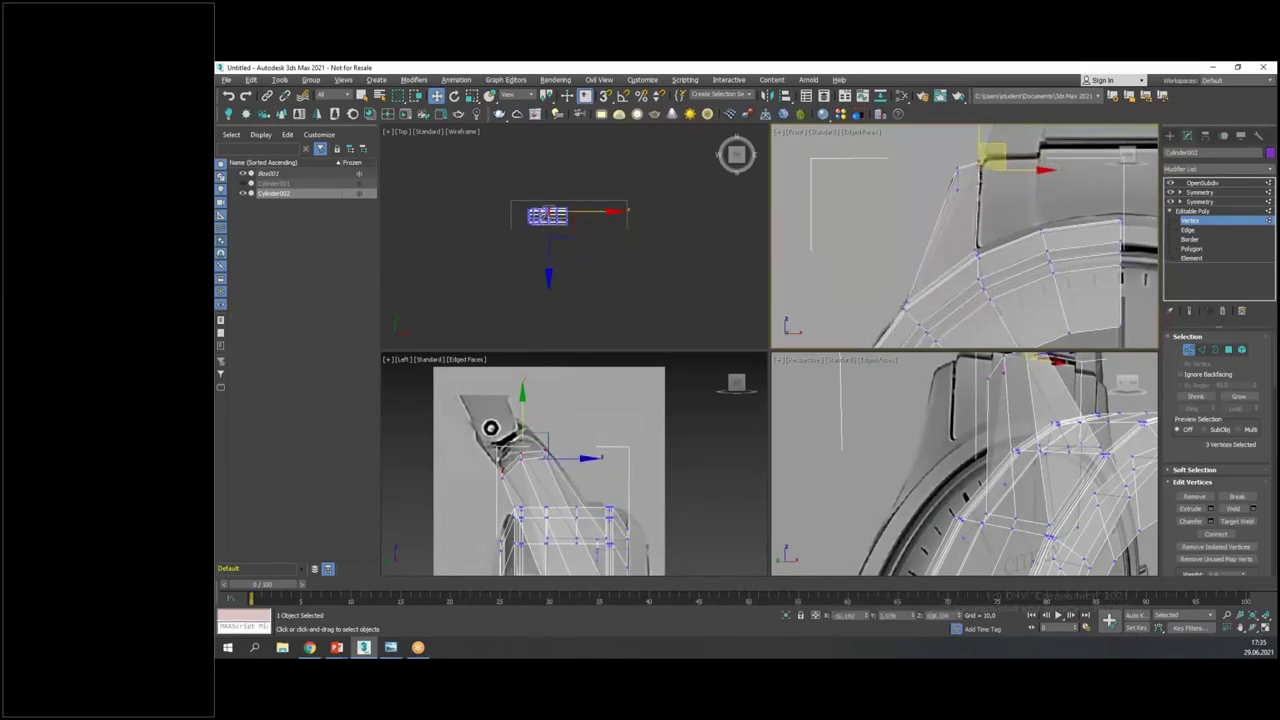
- Turn off see-through display in the perspective view and select the edges around the lug's tip
left_click(1188, 221)
middle_click(1040, 415)
key("alt+w")
key("alt+x")
middle_click_drag(960, 428, 1005, 395, "alt")
left_click(1188, 229)
middle_click_drag(800, 320, 860, 276, "alt")
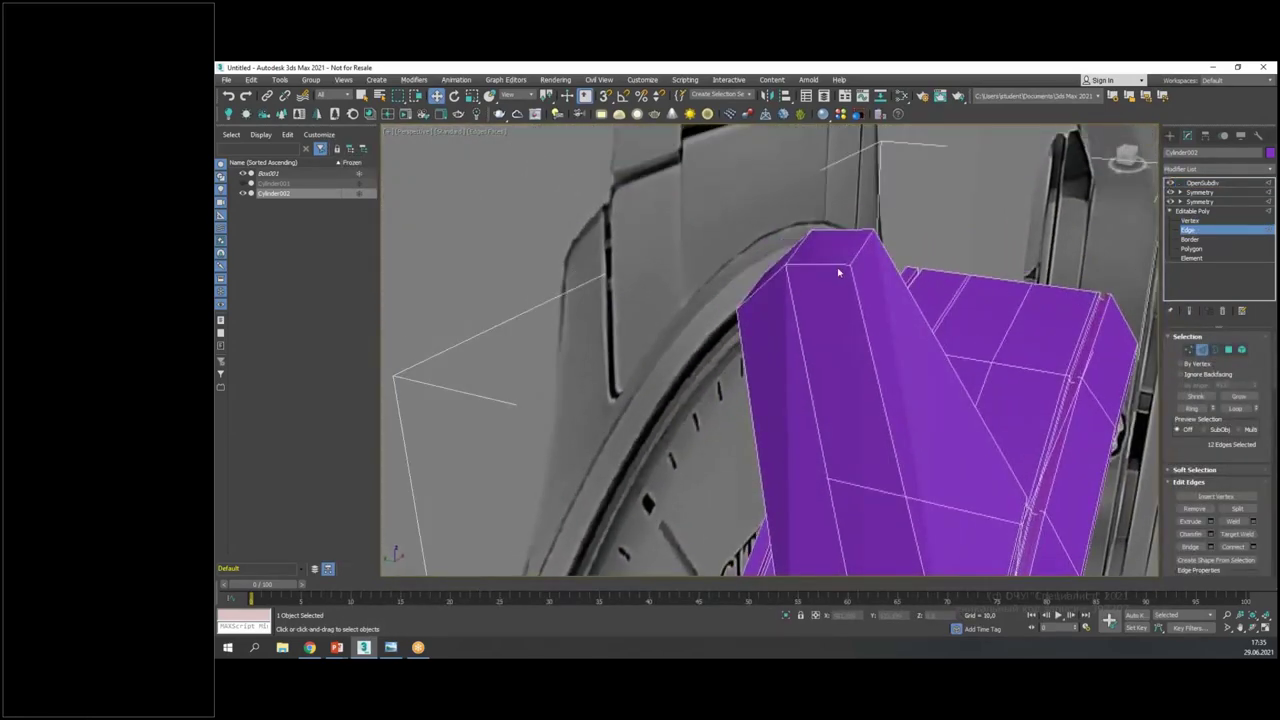
double_click(818, 264)
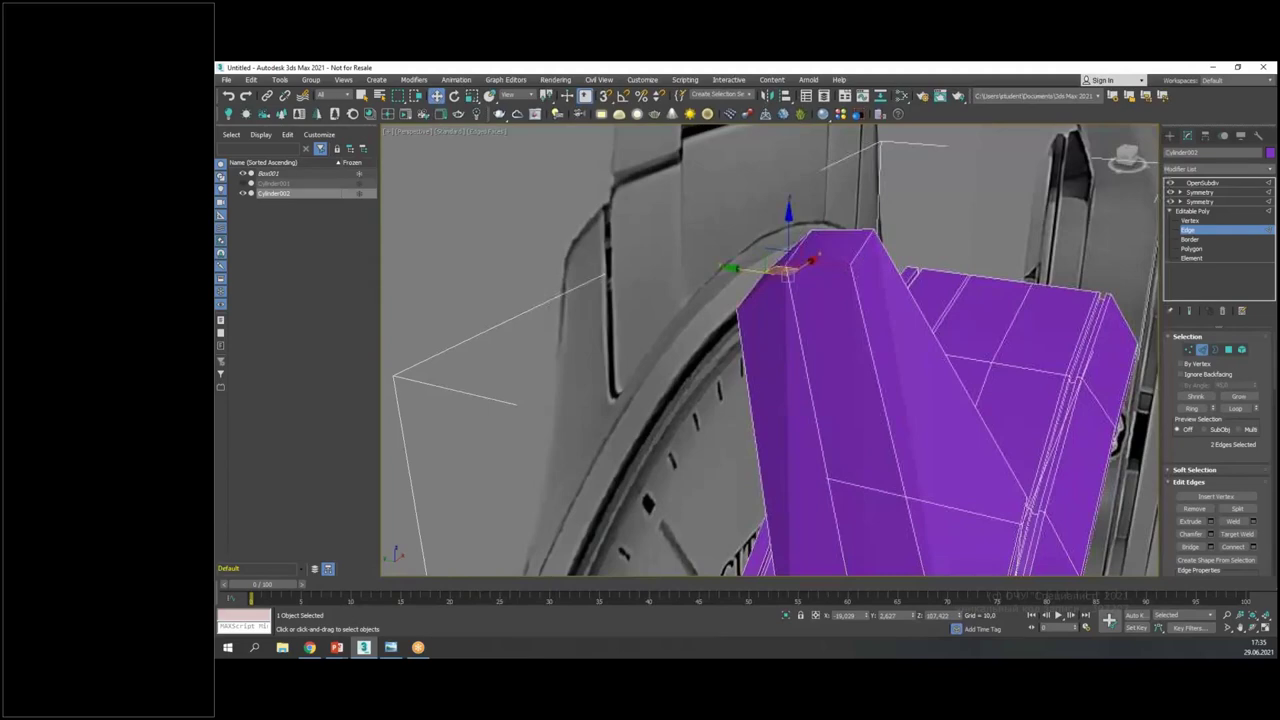
left_click(857, 243, "ctrl")
middle_click_drag(700, 262, 795, 251, "alt")
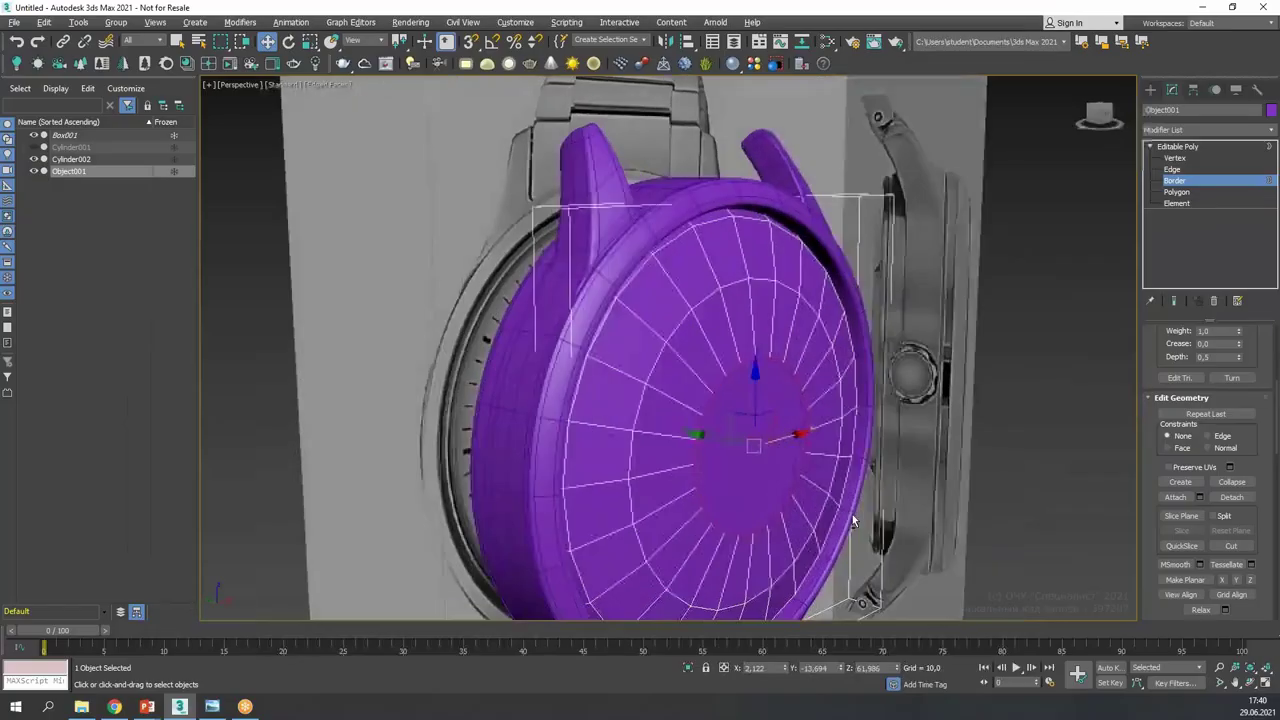
- Leave border editing on the glass disc and move the disc forward, away from the watch case
middle_click_drag(700, 540, 760, 388, "alt")
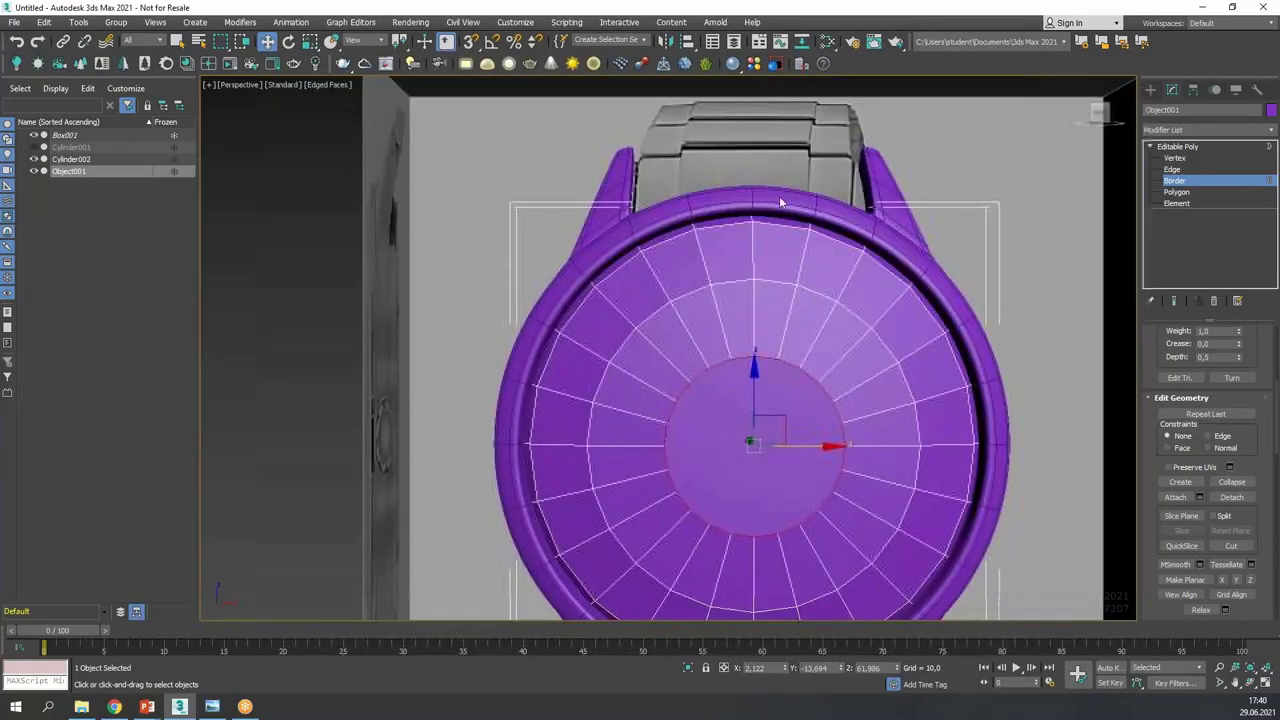
middle_click_drag(600, 580, 632, 586, "alt")
left_click(1211, 181)
middle_click_drag(560, 436, 655, 394, "alt")
left_click_drag(668, 390, 694, 389)
middle_click_drag(693, 389, 935, 345, "alt")
- Select the open border around the disc's central hole and cap it
left_click(1176, 191)
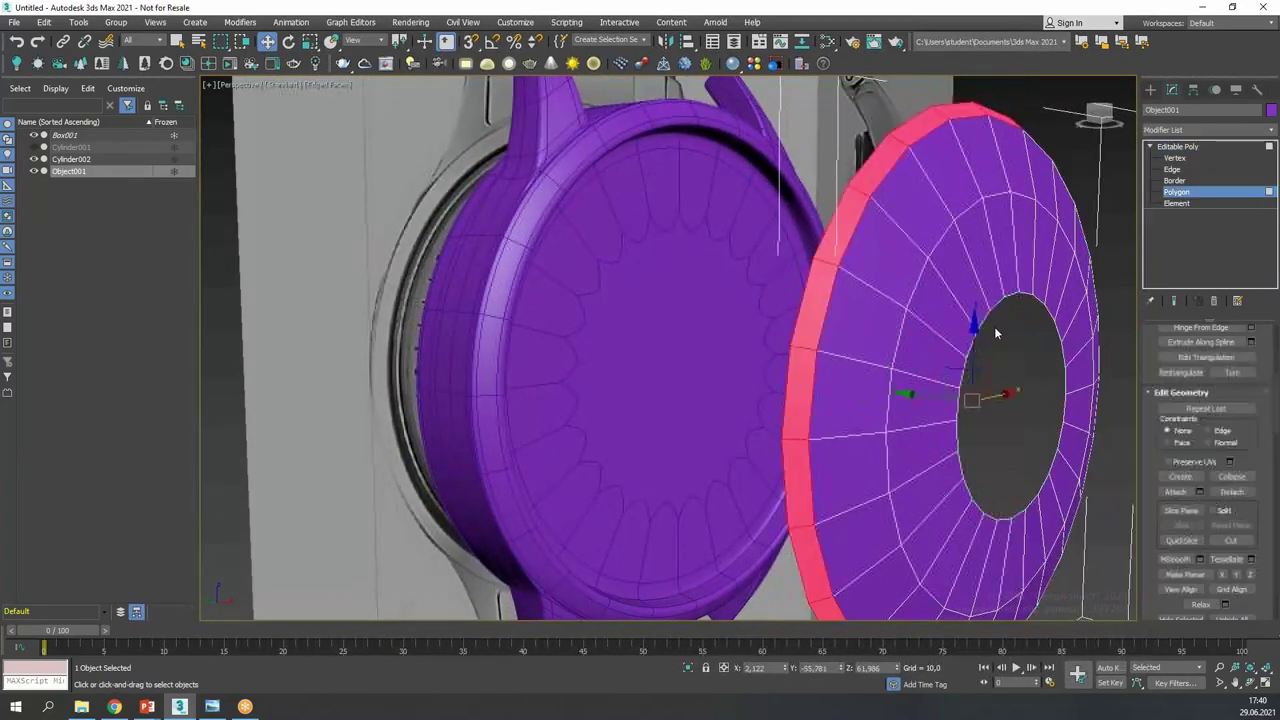
left_click(1018, 245)
key("3")
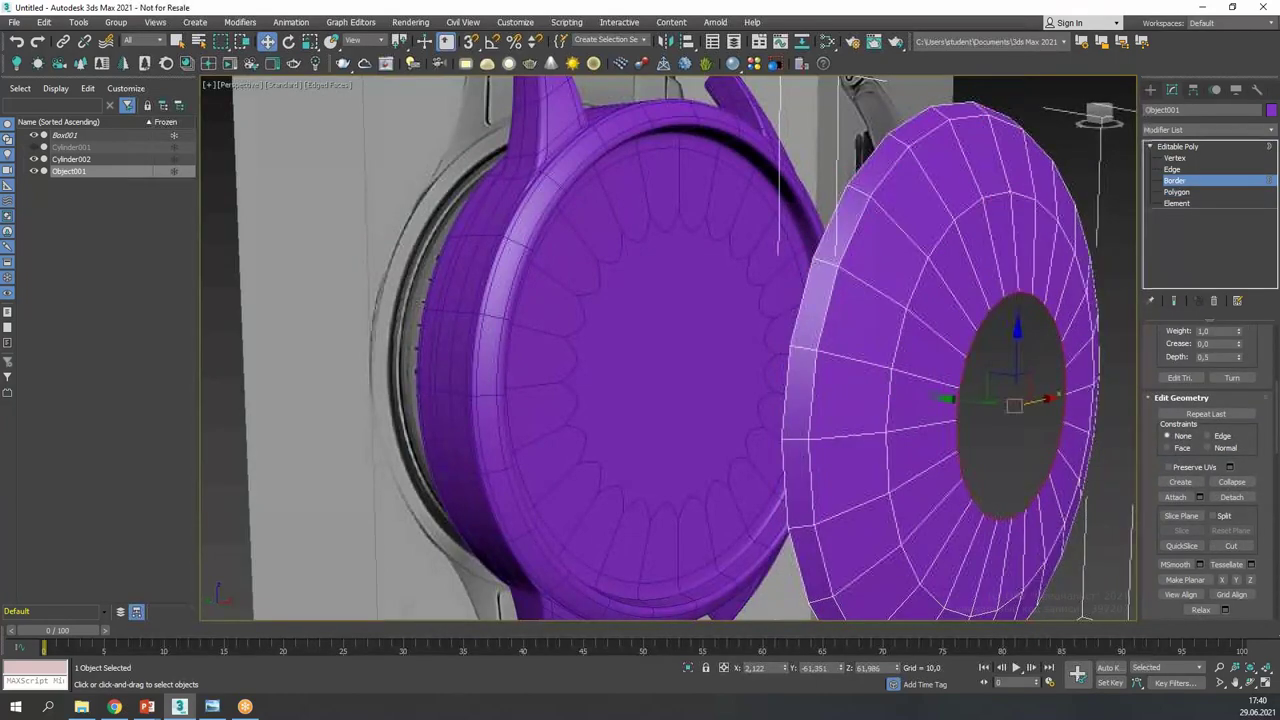
scroll(1188, 453, "up", 3)
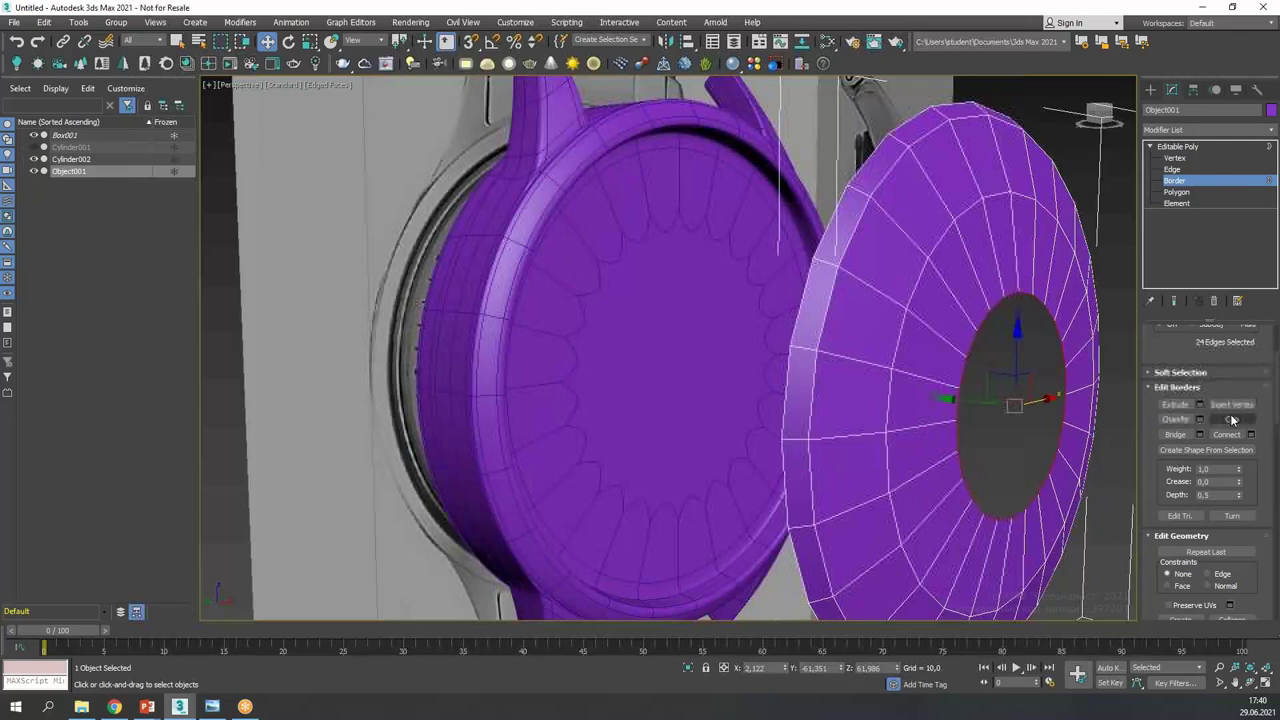
left_click(1232, 419)
- Return to object level on the disc and add an OpenSubdiv modifier
left_click(1178, 146)
left_click(1190, 130)
key("o")
scroll(1190, 70, "down", 1)
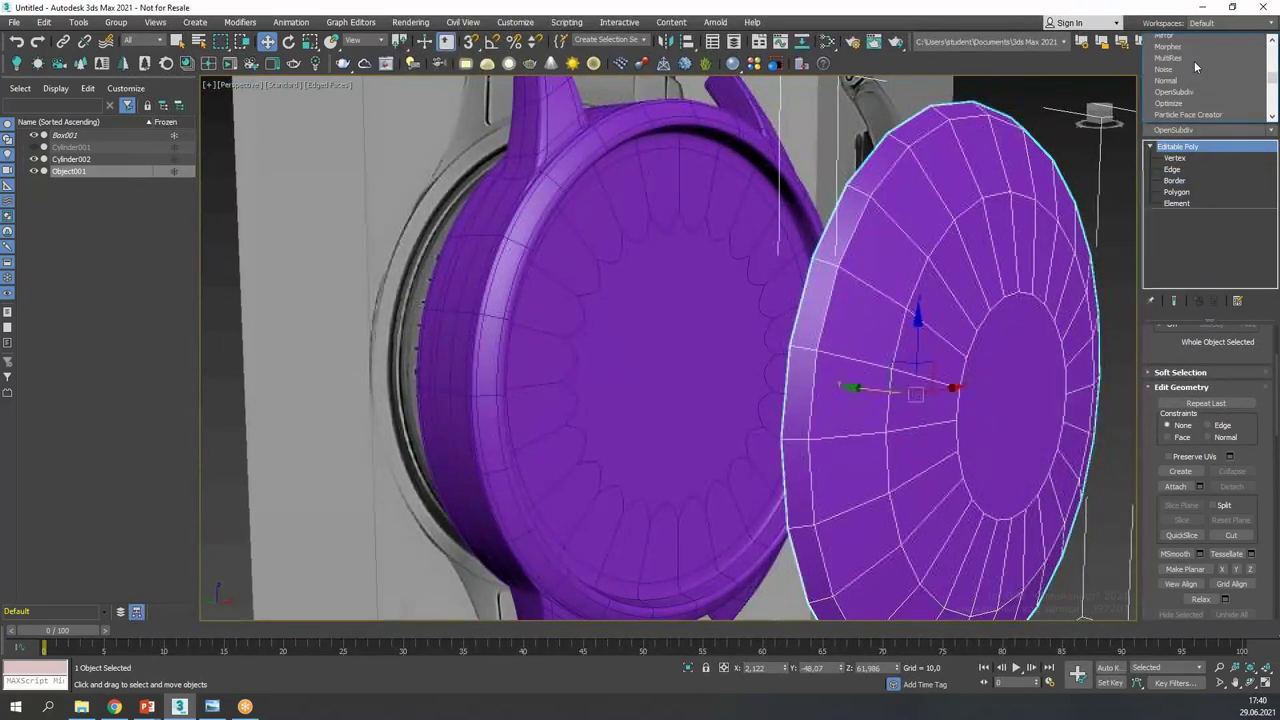
scroll(1190, 100, "up", 3)
left_click(1186, 110)
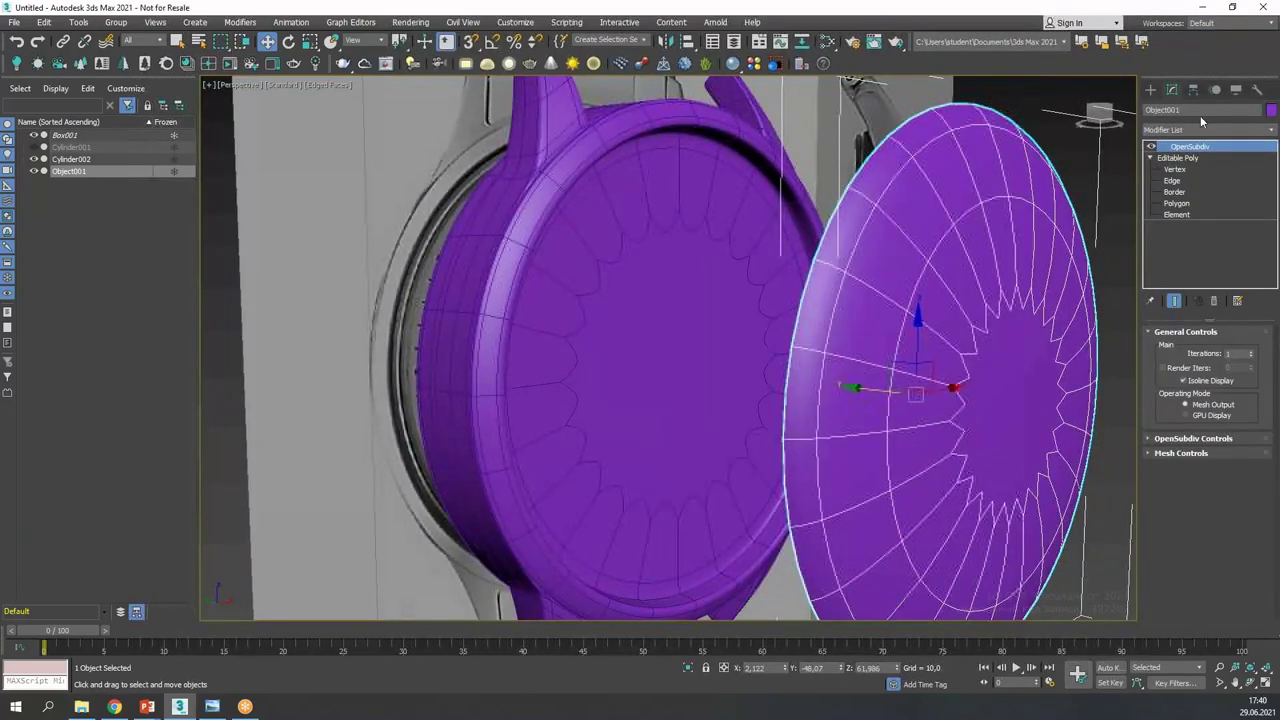
- Add a Shell modifier to the disc with Outer Amount 0 and Inner Amount 0,58
left_click(1205, 129)
scroll(1200, 400, "down", 10)
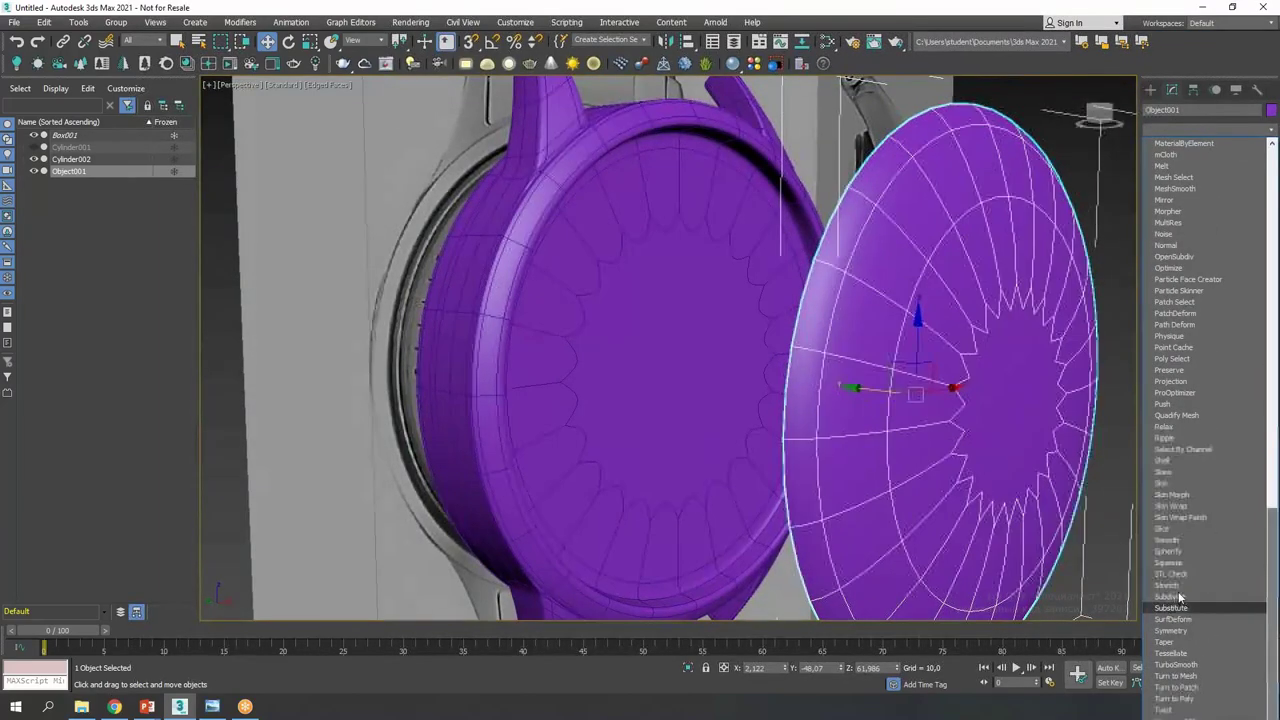
left_click(1160, 460)
middle_click_drag(900, 323, 971, 321, "alt")
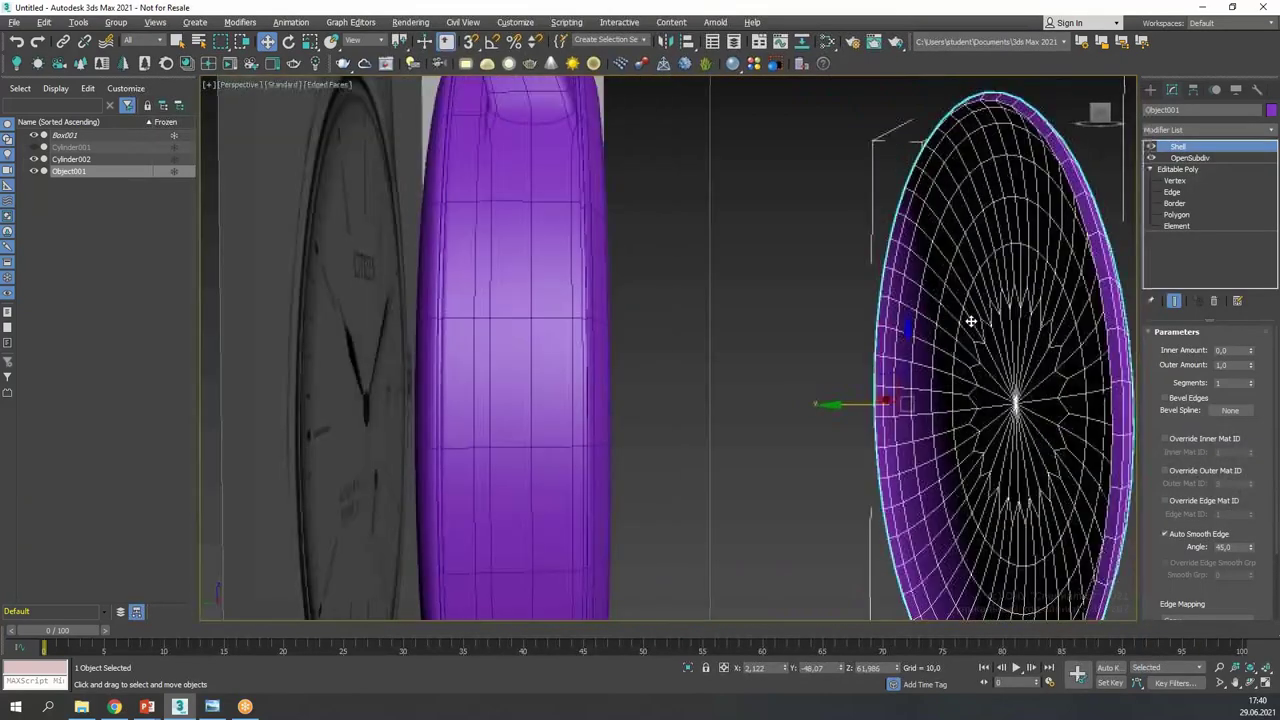
right_click(1250, 367)
left_click_drag(1250, 352, 1256, 308)
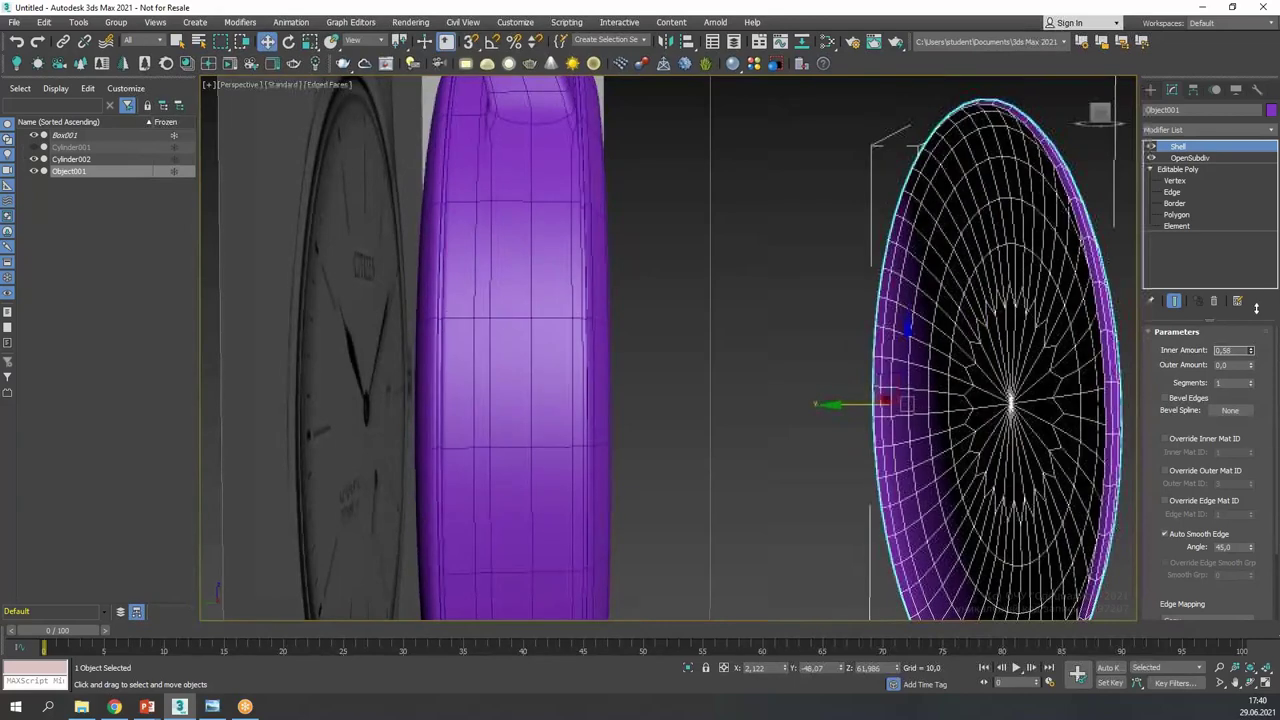
- Move the shelled disc back into the watch case and unhide all objects
scroll(951, 342, "down", 8)
middle_click_drag(903, 391, 585, 360, "alt")
right_click(758, 352)
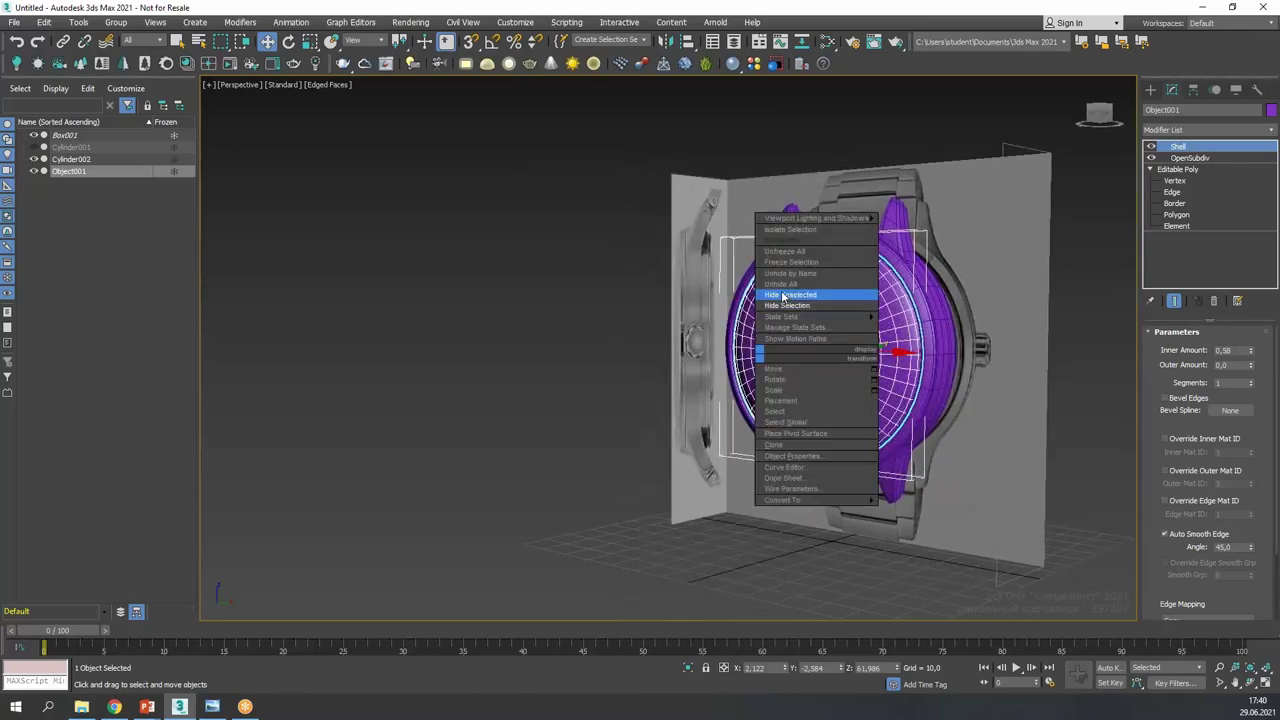
left_click(782, 287)
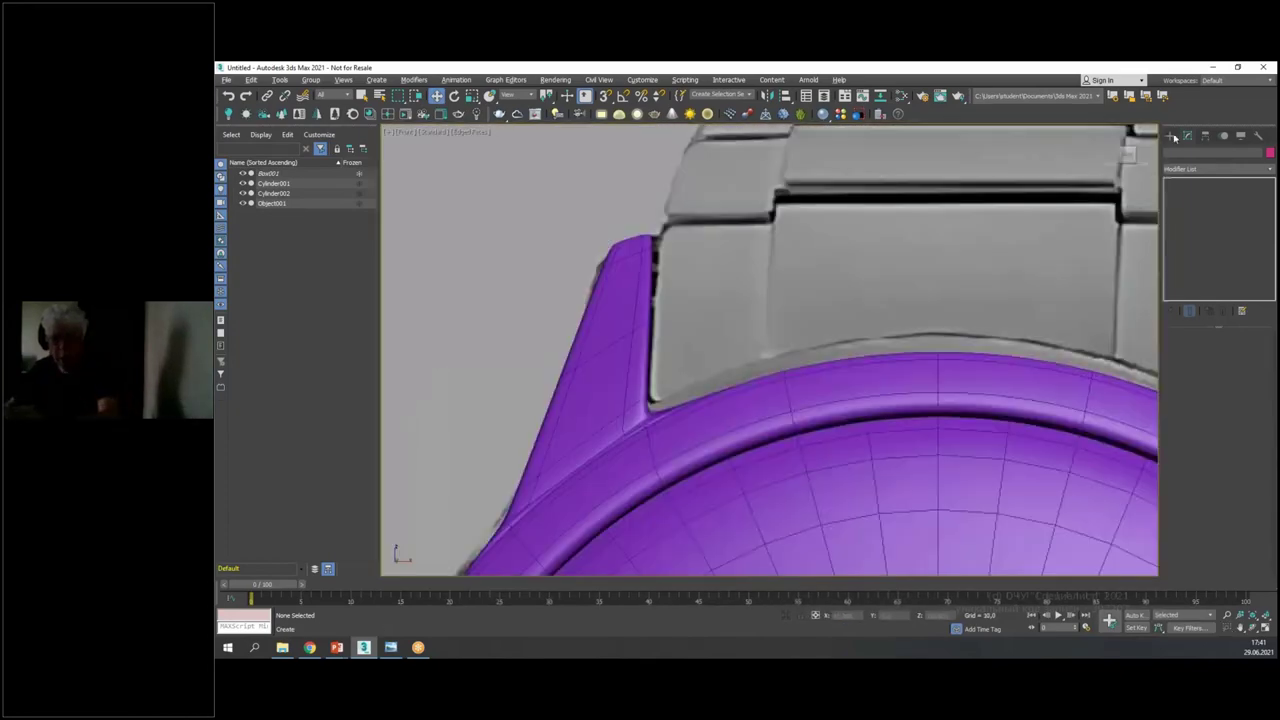
- Create a box between the two upper lugs, about 9,6 long and 3,5 high, spanning the gap for the first bracelet link
left_click(1170, 135)
left_click(1194, 202)
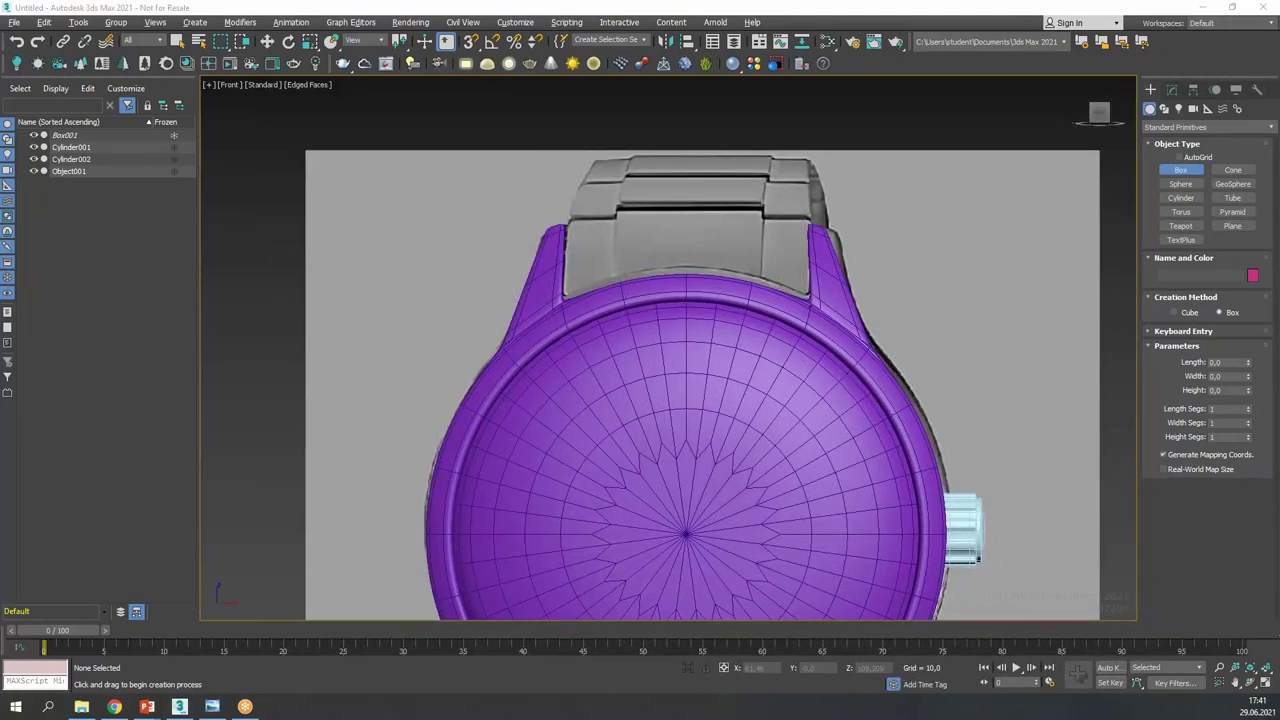
left_click_drag(566, 208, 807, 273)
left_click(808, 256)
key("alt+w")
scroll(403, 443, "down", 5)
middle_click_drag(403, 443, 480, 500)
scroll(480, 472, "up", 5)
key("w")
middle_click(881, 173)
key("alt+w")
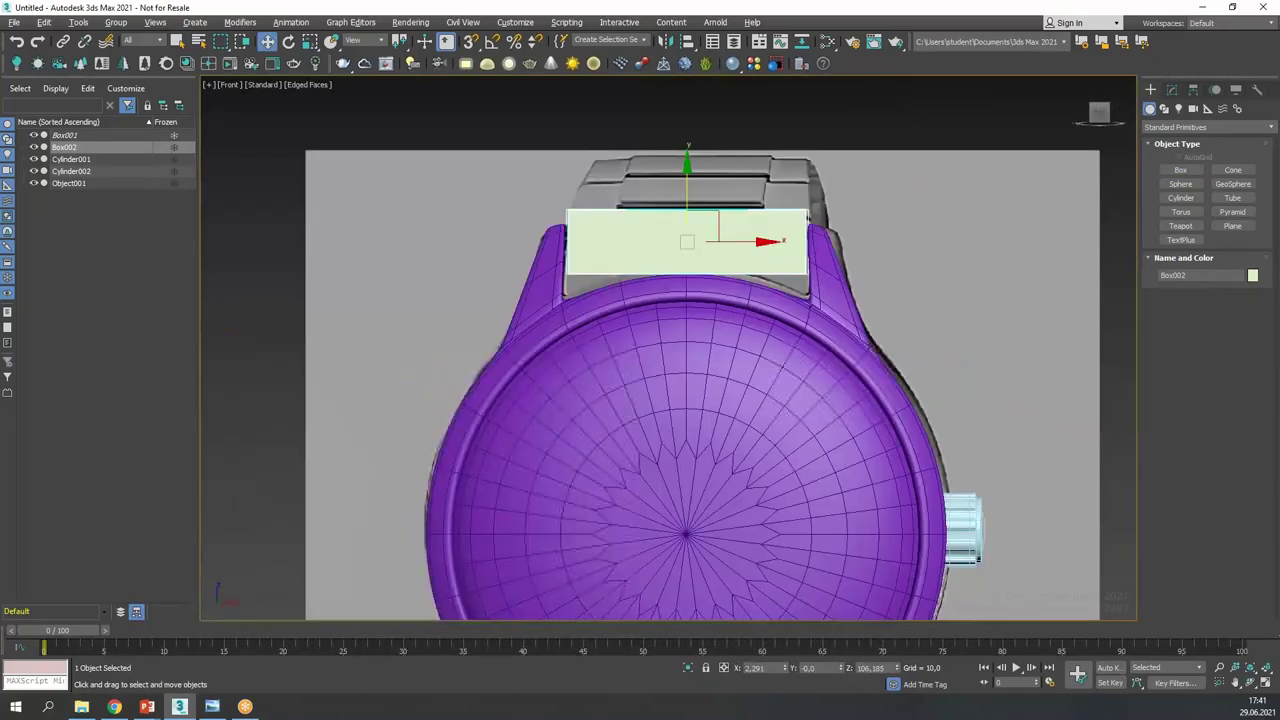
- Set the box's width segments to 3 and convert it to an Editable Poly
middle_click_drag(871, 272, 863, 366)
left_click(1172, 89)
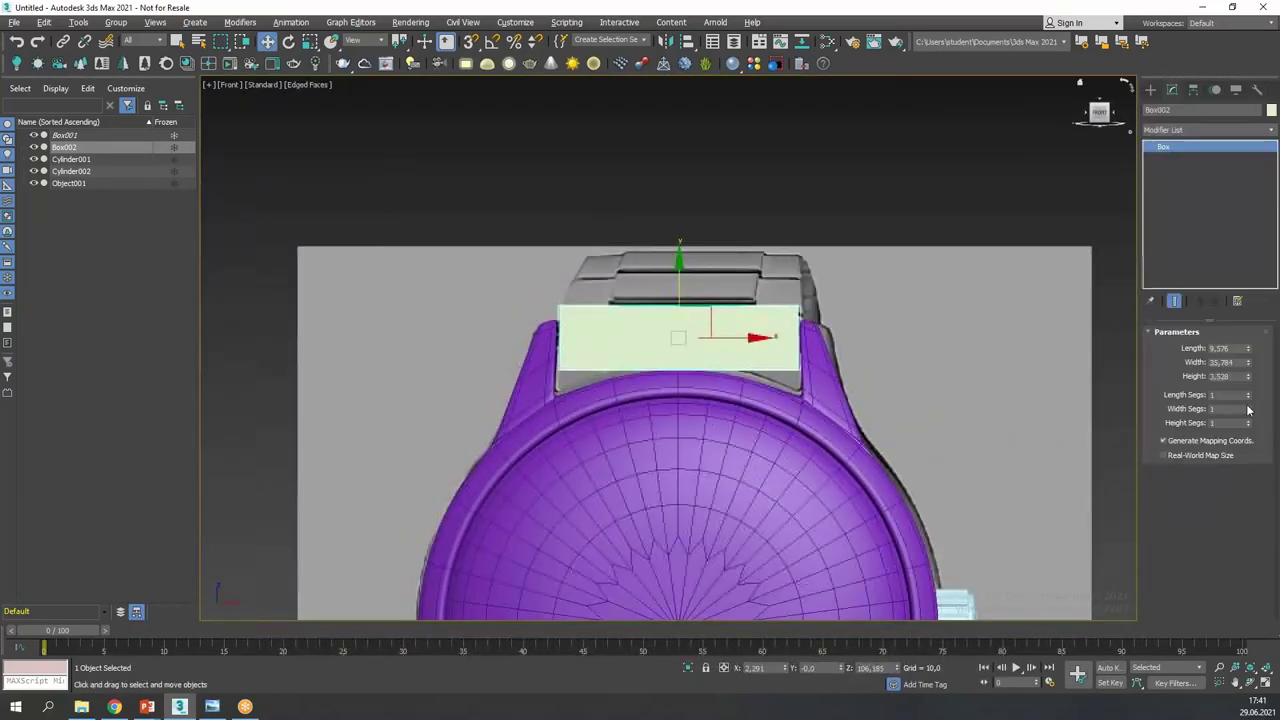
scroll(612, 324, "up", 4)
right_click(733, 342)
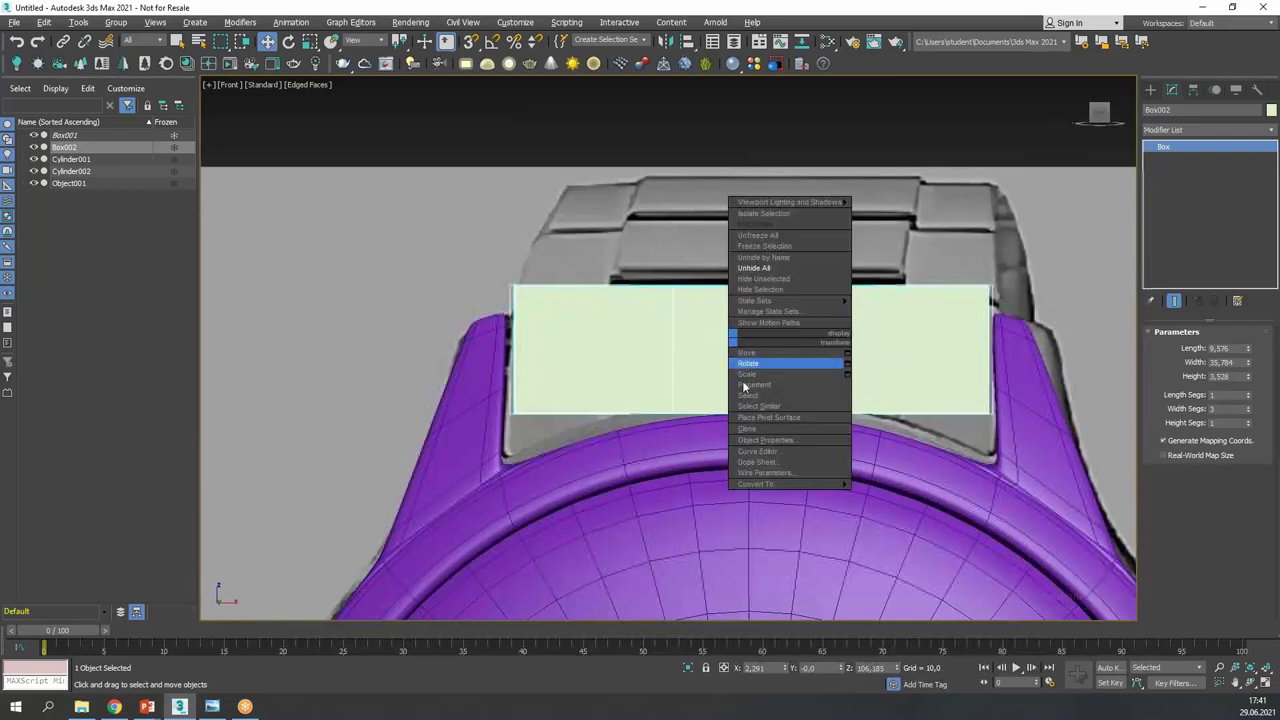
mouse_move(841, 486)
left_click(885, 494)
- Select the box's eight inner vertices and scale them outward horizontally to widen the middle section to match the reference
key("1")
left_click_drag(634, 272, 842, 426)
key("r")
left_click_drag(828, 349, 876, 355)
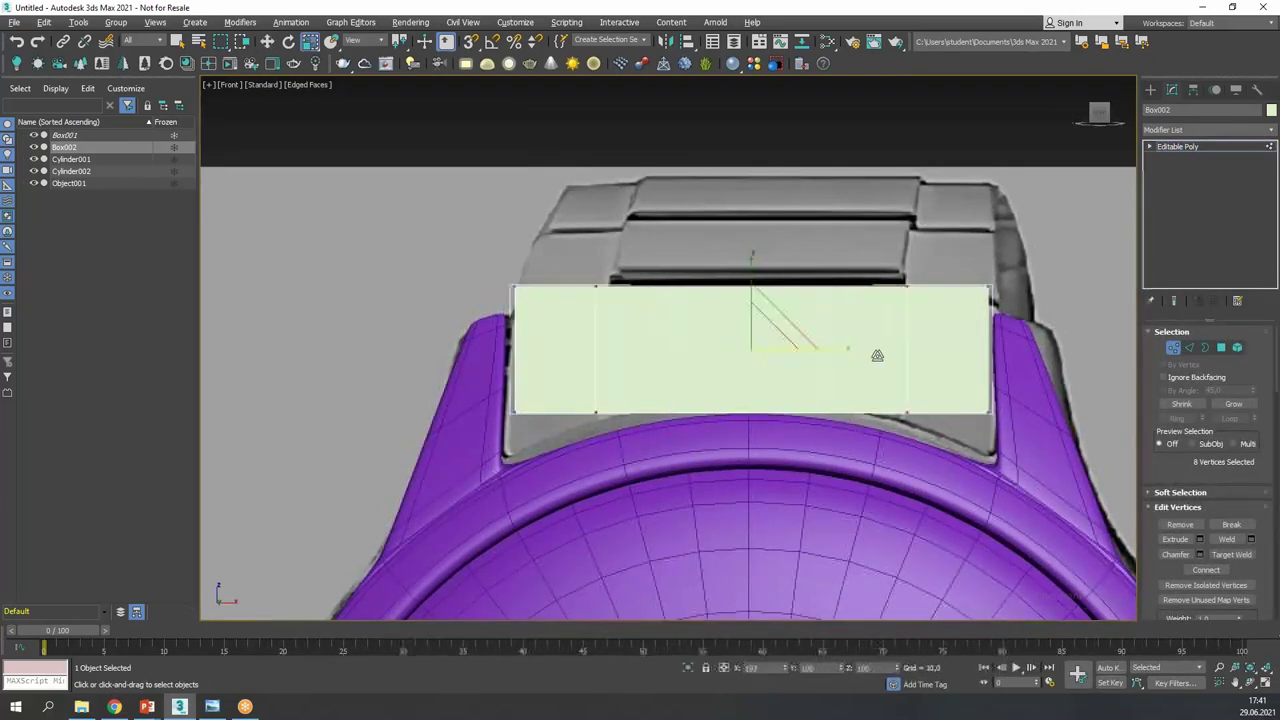
- Select the polygon on top of the link's middle section and extrude it slightly upward
left_click(1222, 348)
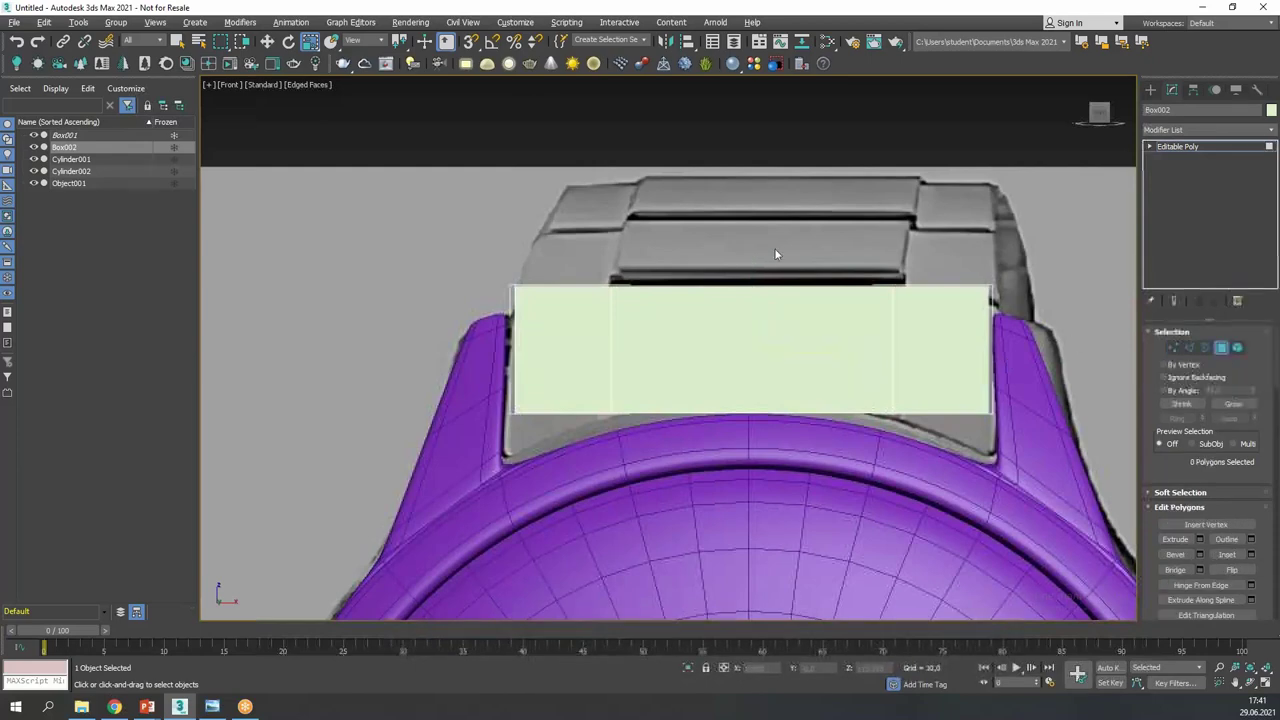
key("alt+w")
left_click(938, 450)
key("alt+w")
middle_click_drag(756, 303, 840, 325, "alt")
scroll(760, 260, "up", 4)
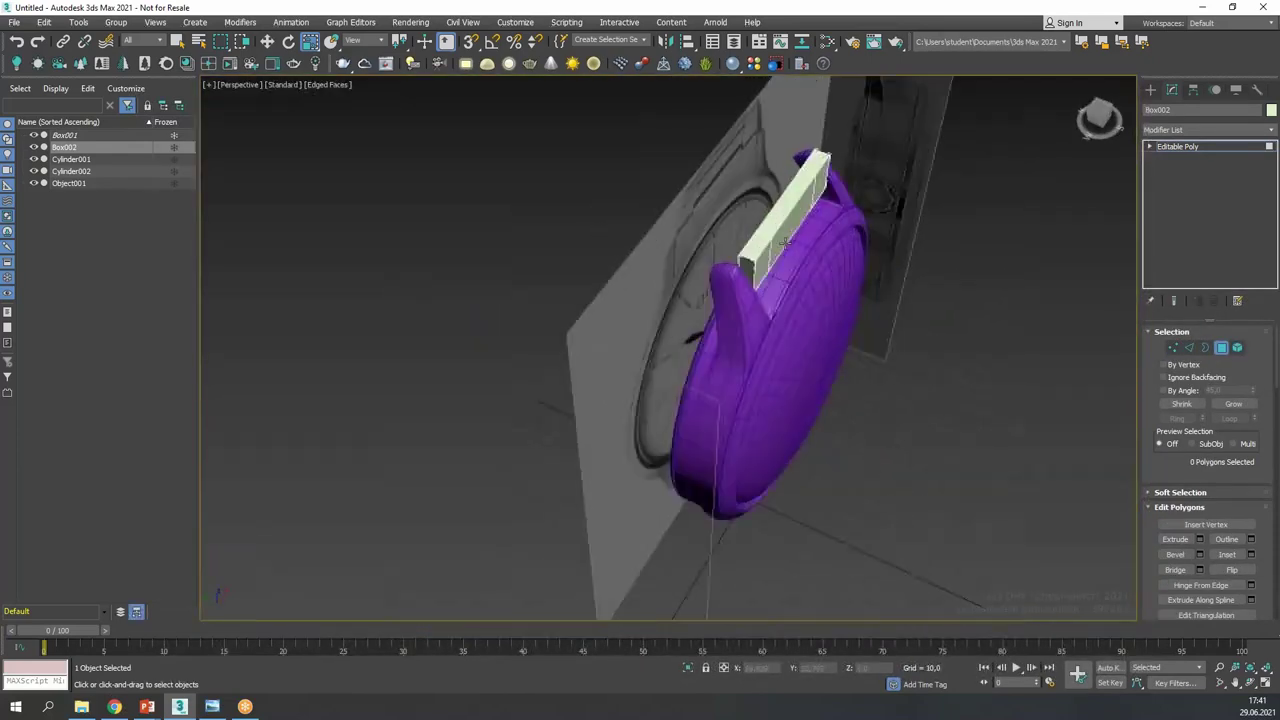
left_click(740, 246)
middle_click_drag(822, 279, 696, 214, "alt")
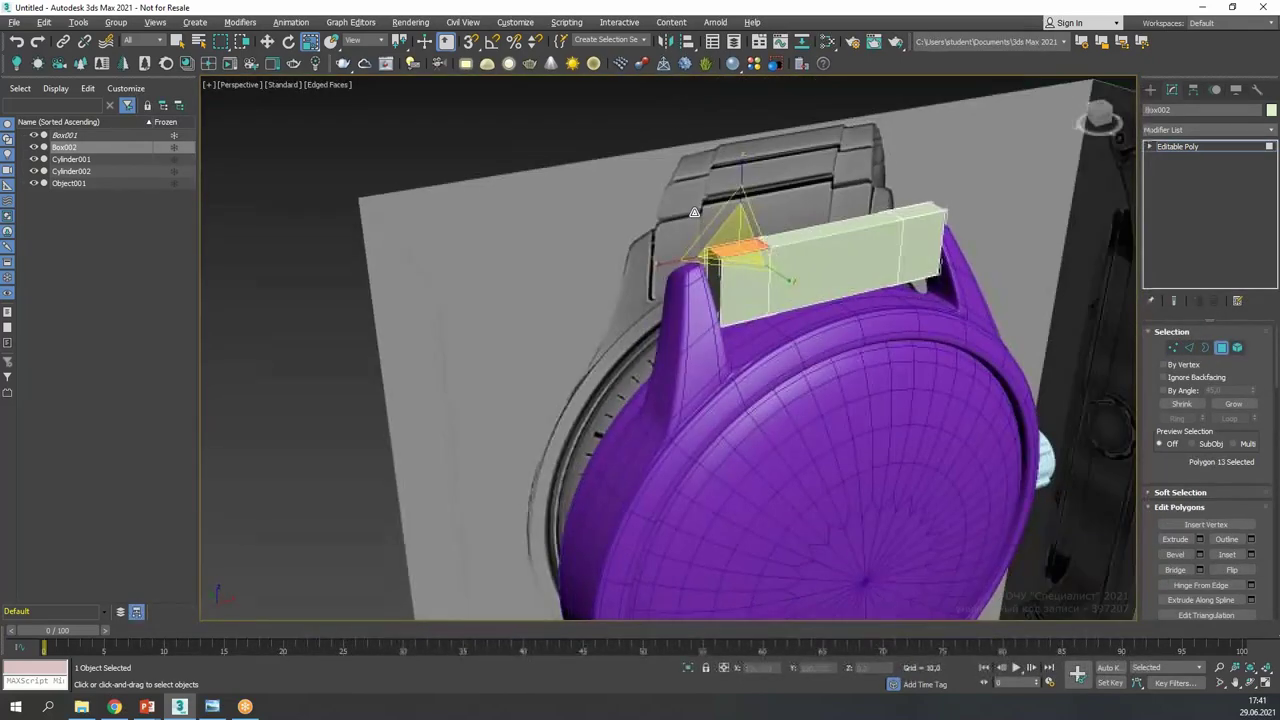
left_click(795, 232)
scroll(795, 232, "up", 4)
key("w")
left_click_drag(873, 187, 889, 153)
- Extrude the bottom polygons of the link's two outer sections slightly downward and return to object level
middle_click_drag(770, 390, 940, 360, "alt")
left_click(711, 308)
middle_click_drag(1115, 318, 549, 251)
left_click(985, 201, "ctrl")
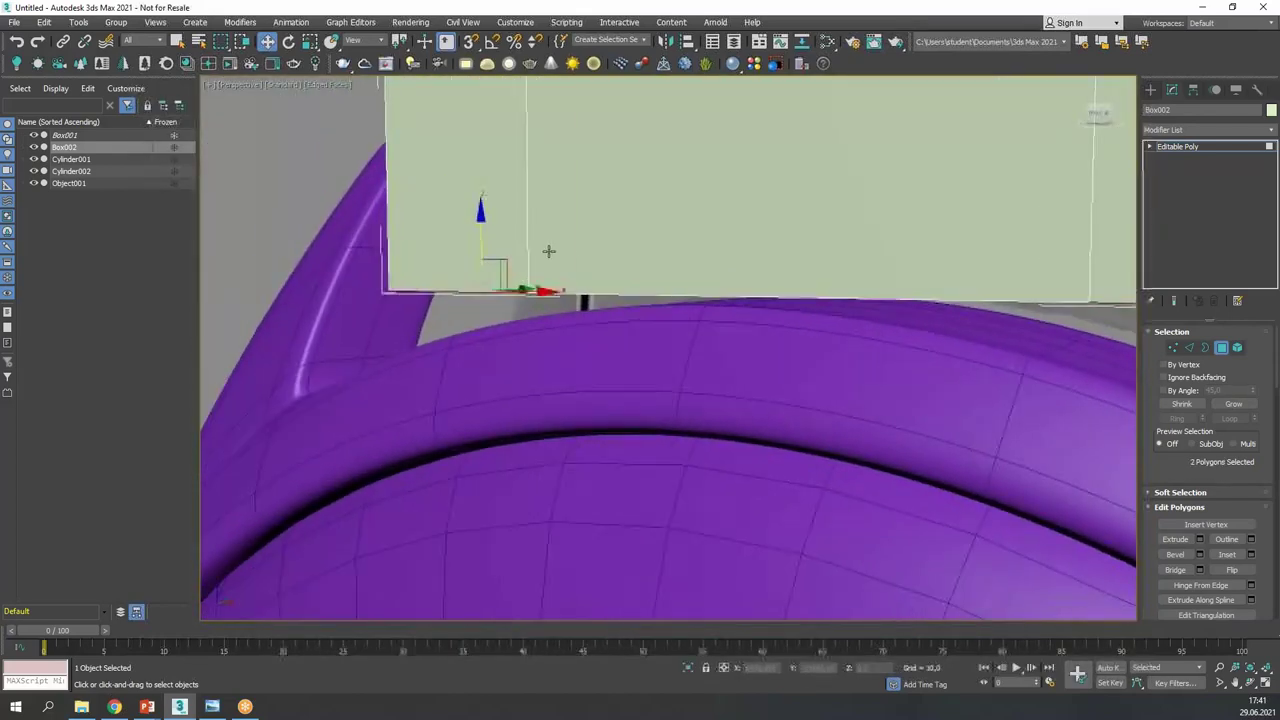
left_click_drag(480, 278, 480, 286)
middle_click_drag(480, 286, 573, 322, "alt")
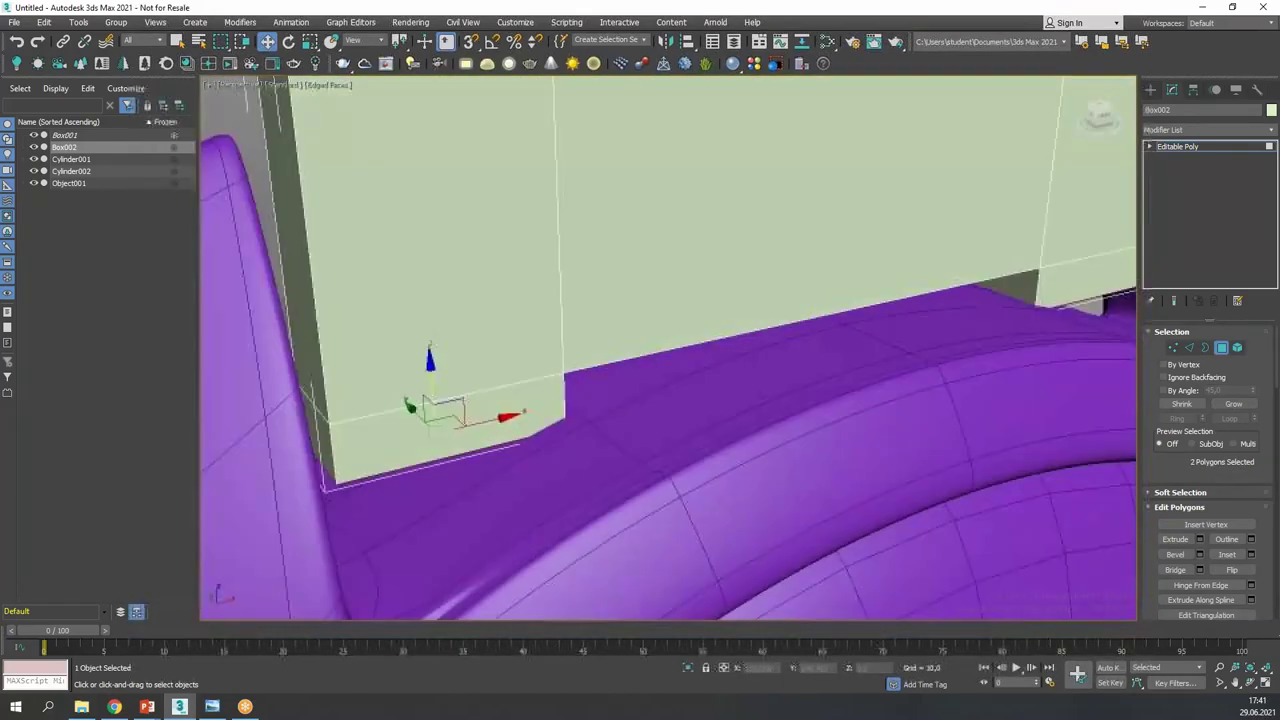
scroll(573, 322, "down", 4)
left_click_drag(514, 308, 515, 318)
key("1")
scroll(593, 292, "down", 4)
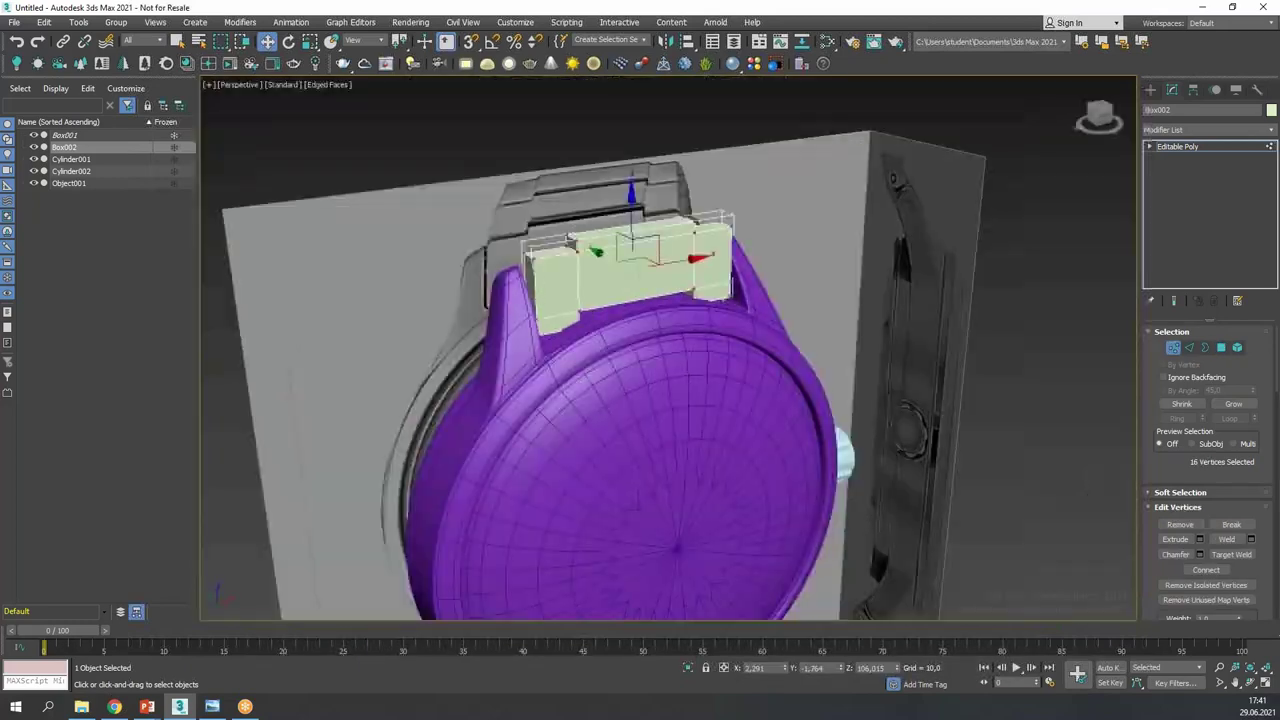
key("1")
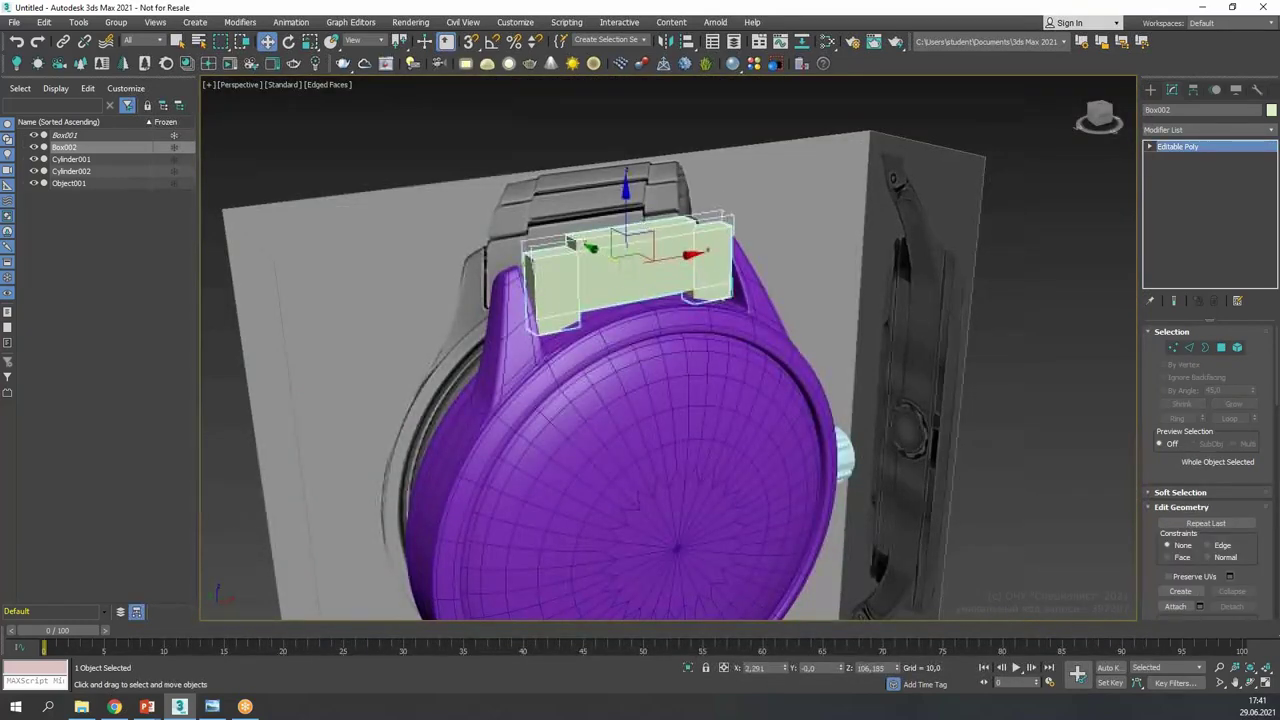
key("z")
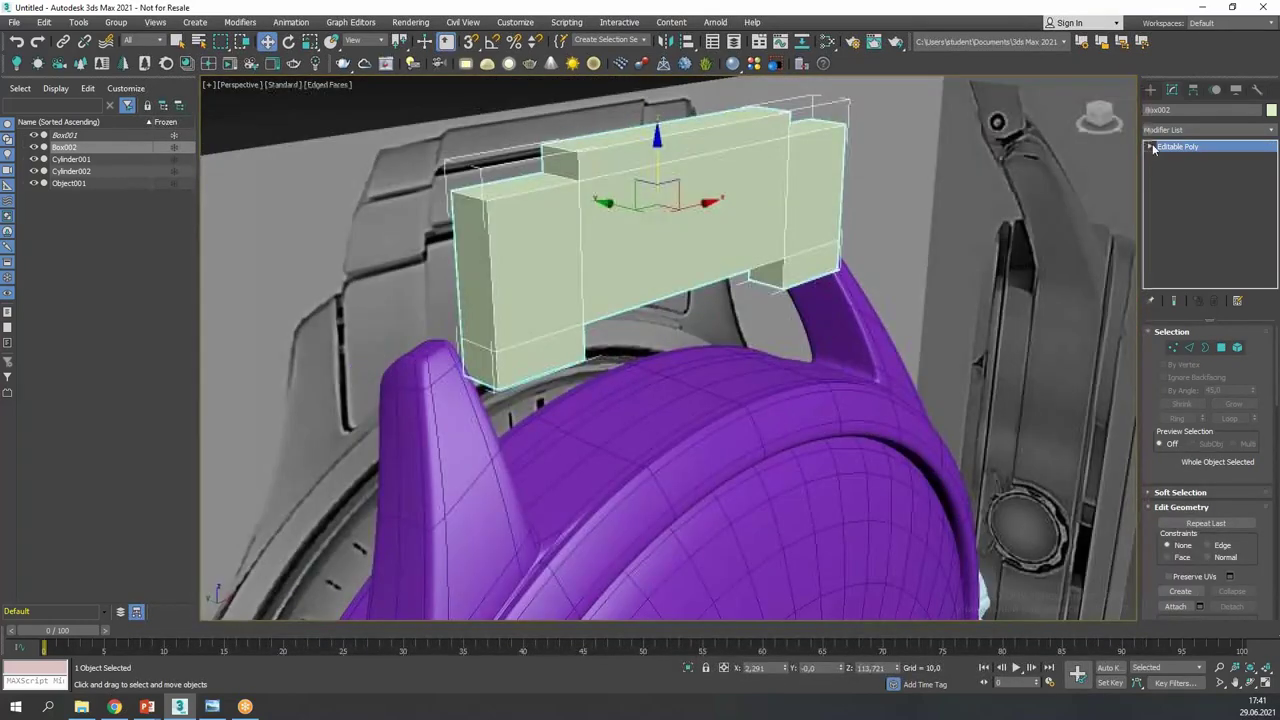
- Try smoothing the bracelet link with an OpenSubdiv modifier and adjust its iterations
left_click(1170, 131)
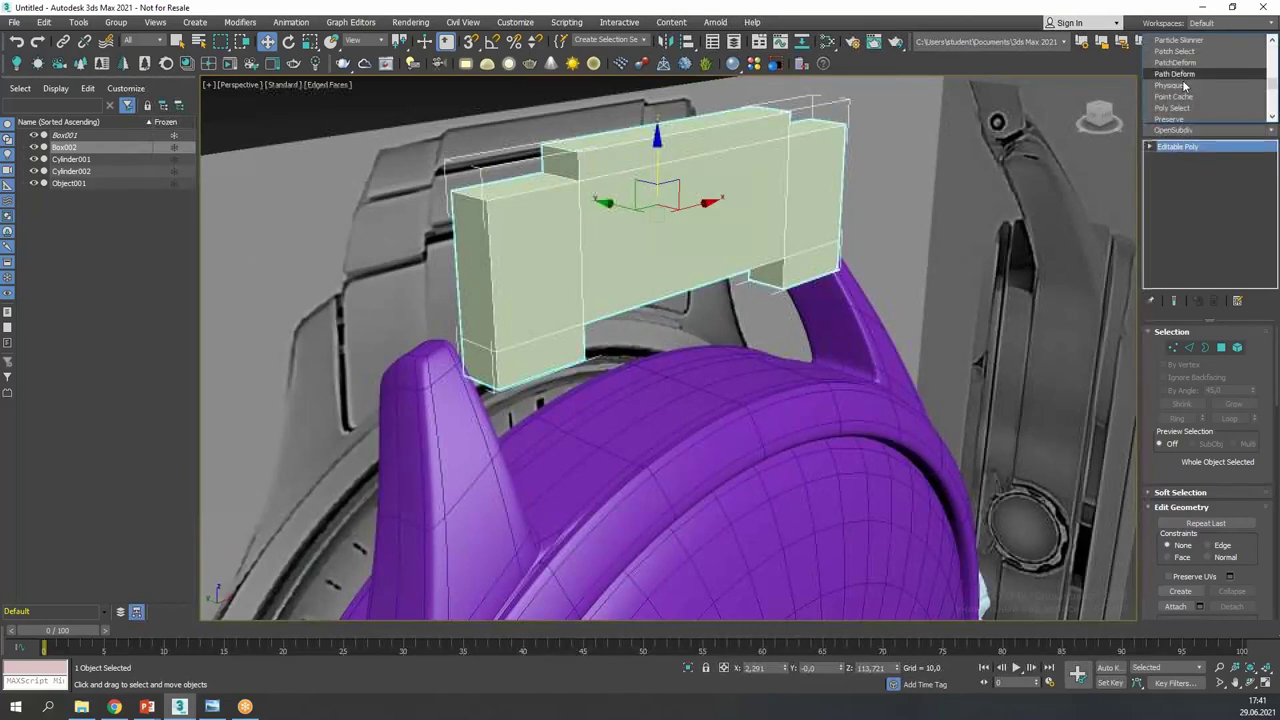
key("Return")
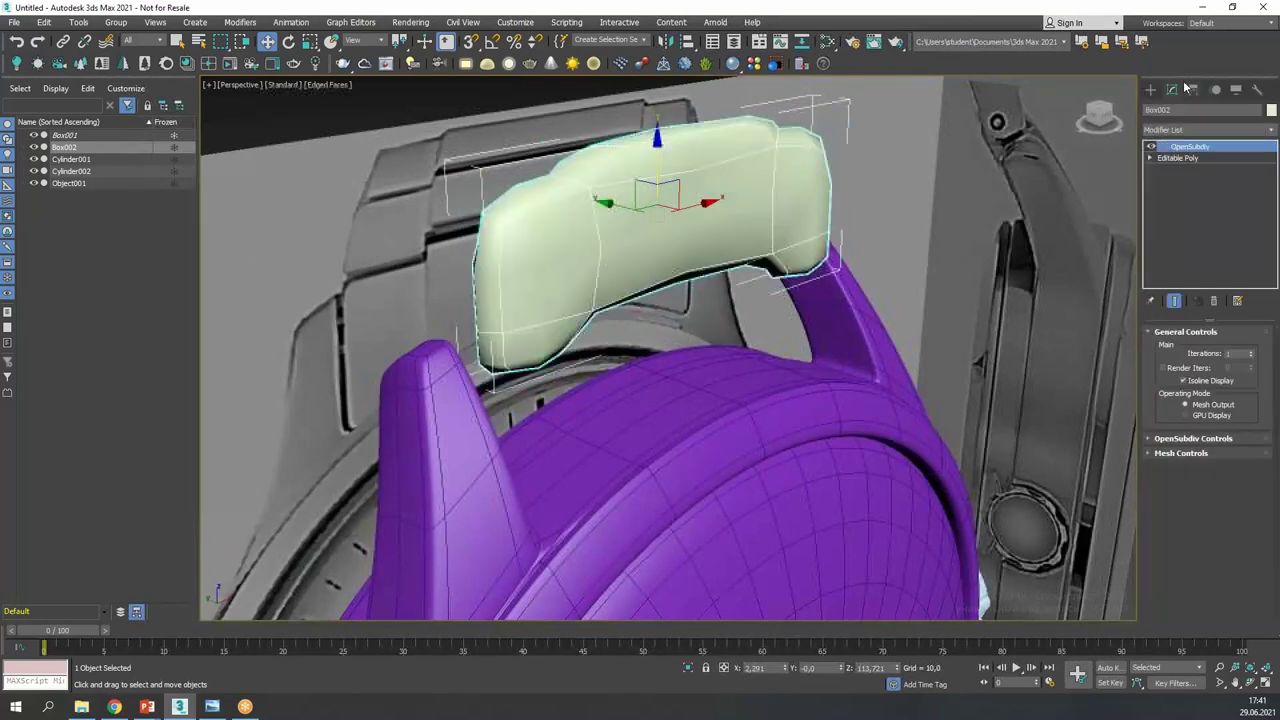
left_click(1253, 356)
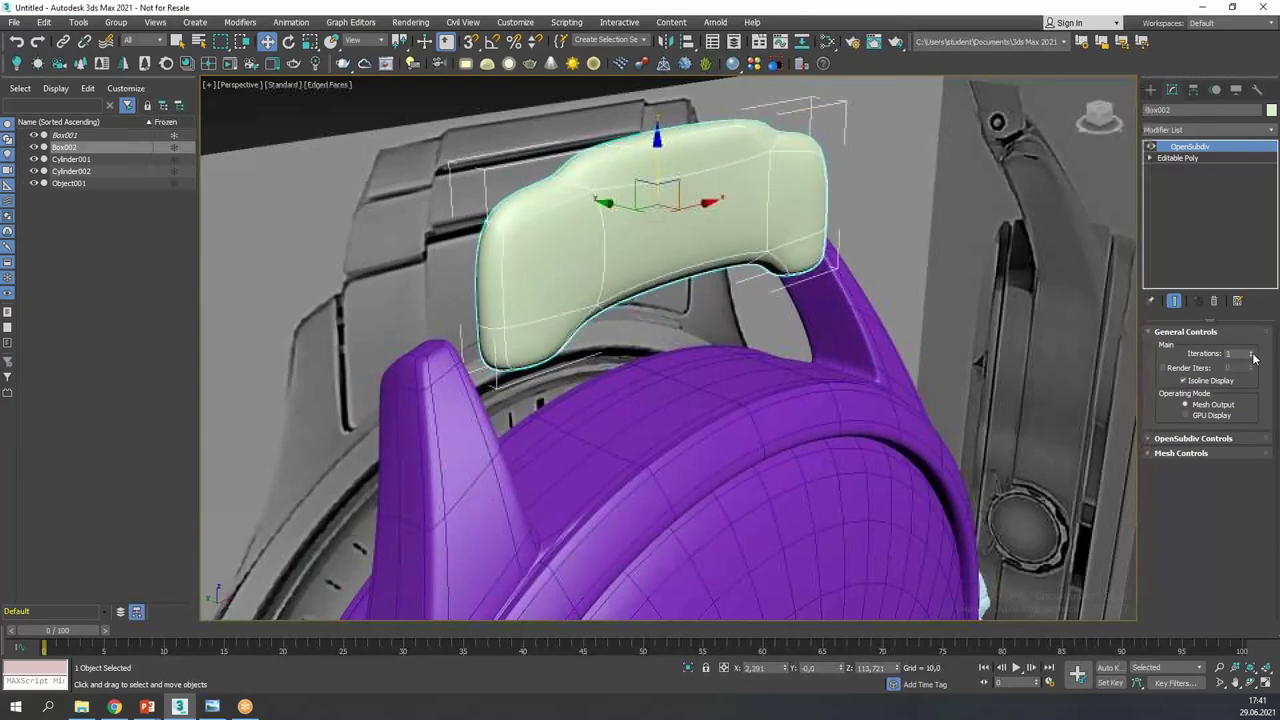
- Select the two front polygons of the link's middle section and extrude them forward by about 1,2
left_click(1177, 158)
left_click(1177, 203)
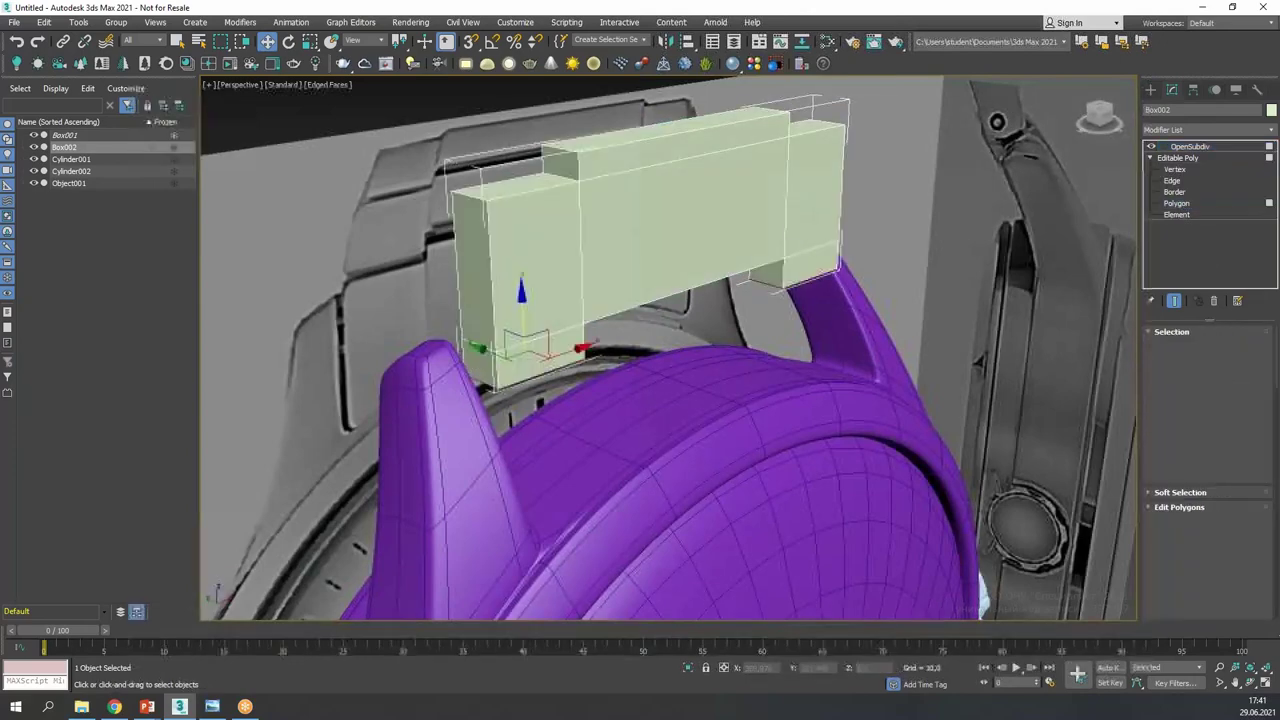
left_click(637, 162)
left_click(640, 200, "ctrl")
middle_click_drag(628, 175, 660, 168, "alt")
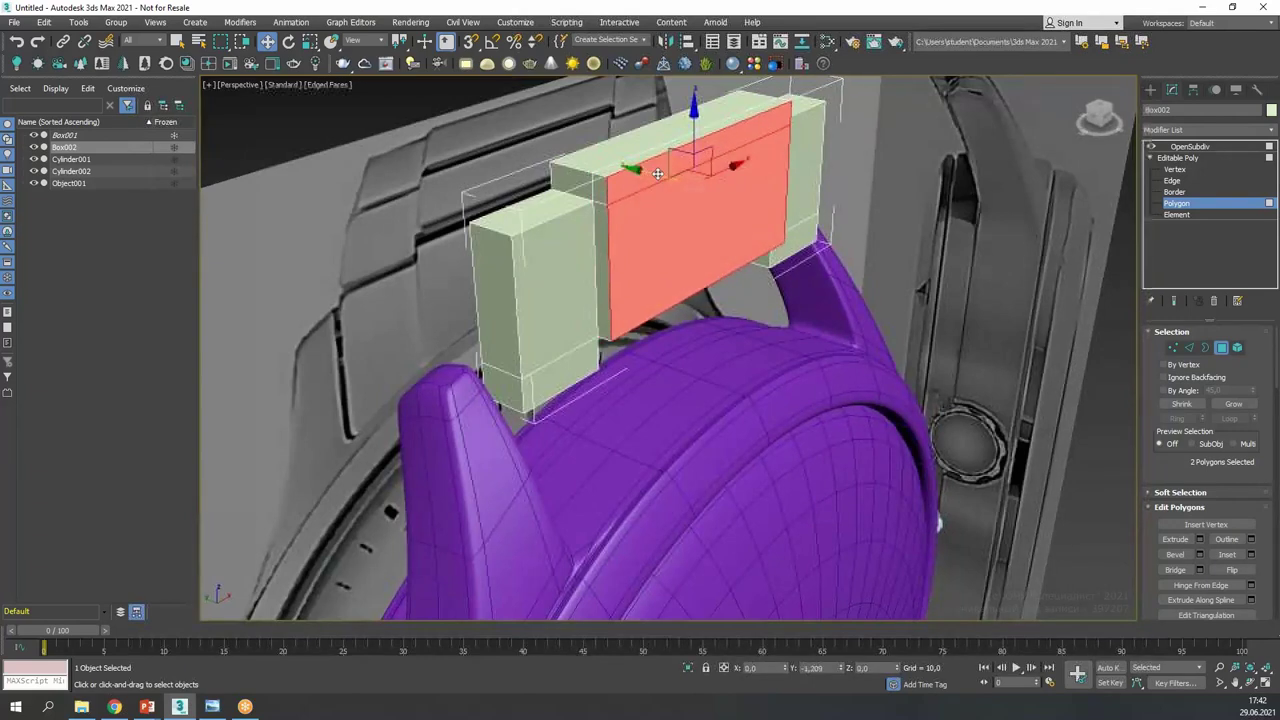
- Leave sub-object editing and remove the OpenSubdiv modifier from the bracelet link
left_click(1178, 183)
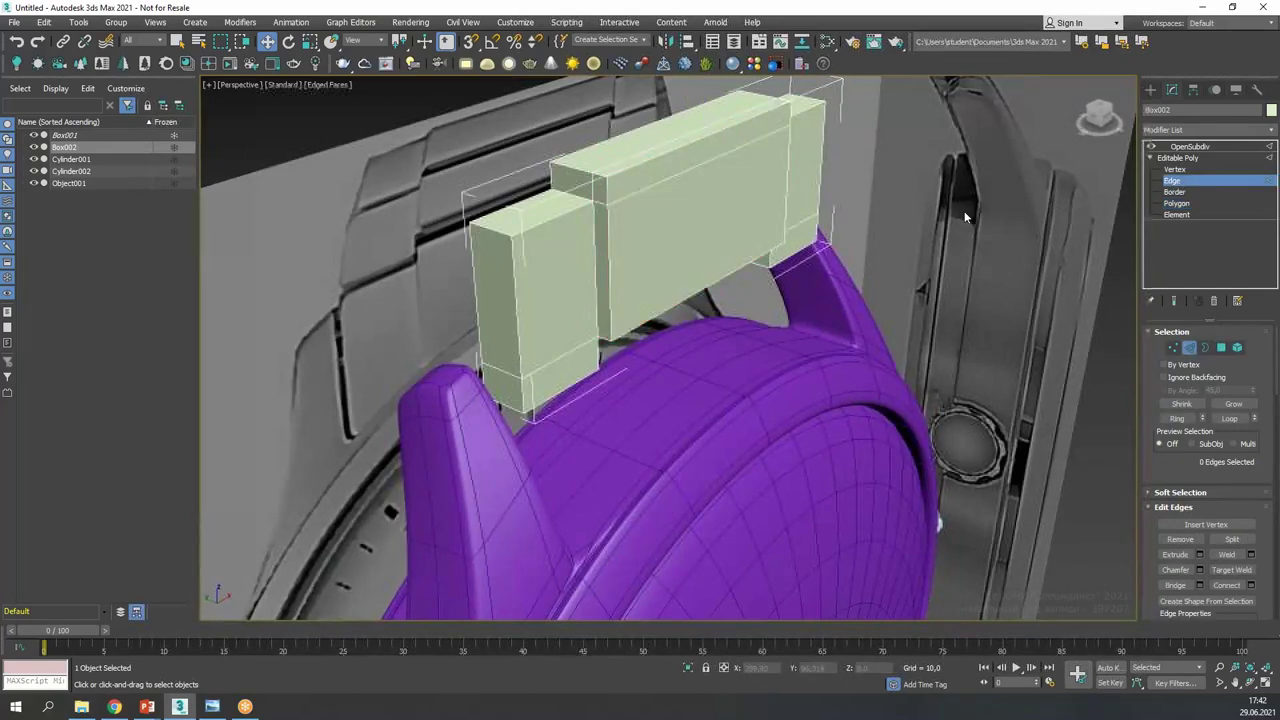
left_click(1178, 181)
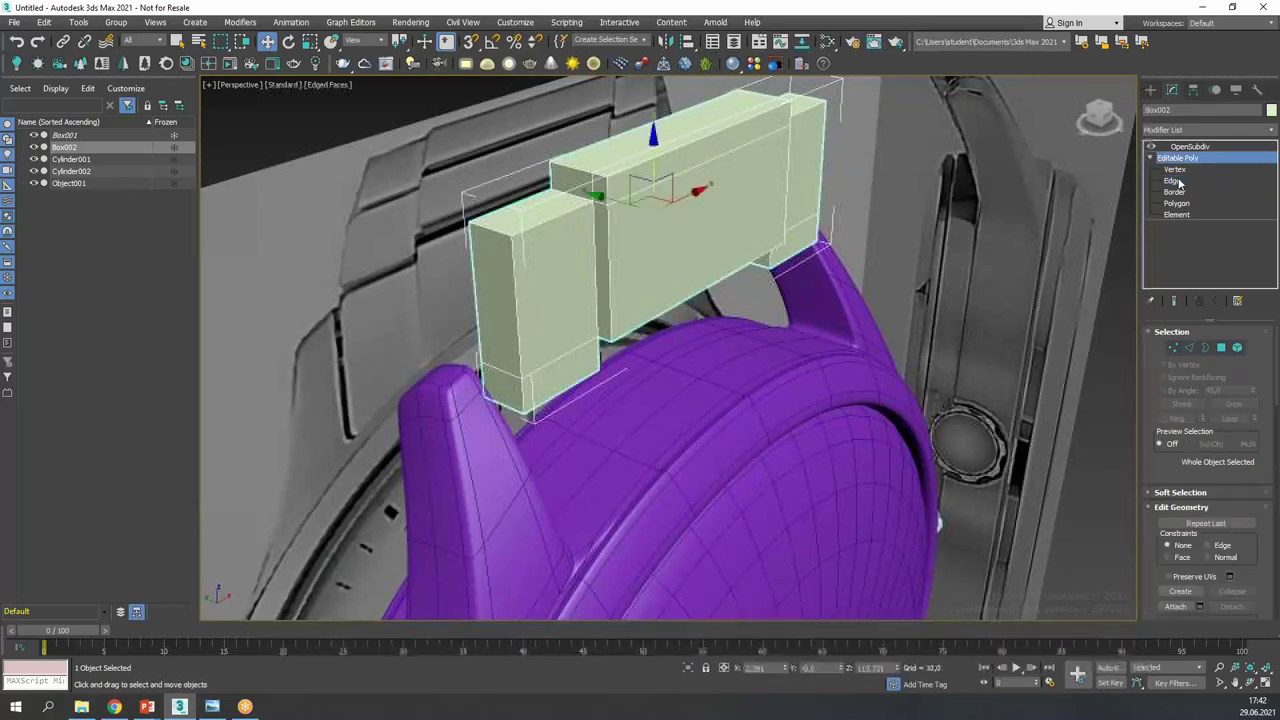
left_click(1199, 150)
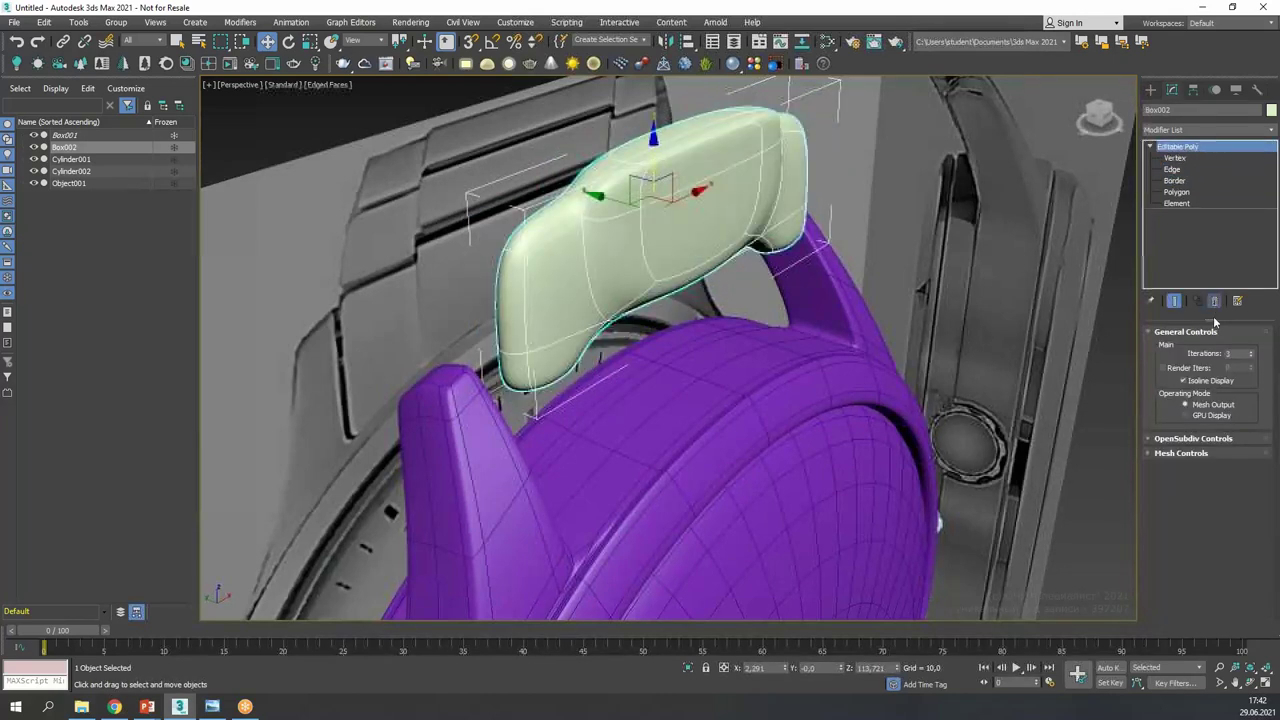
left_click(1214, 303)
- Add a Chamfer modifier to the bracelet link with 3 segments and Amount 0,47
left_click(1166, 131)
left_click_drag(1276, 181, 1277, 290)
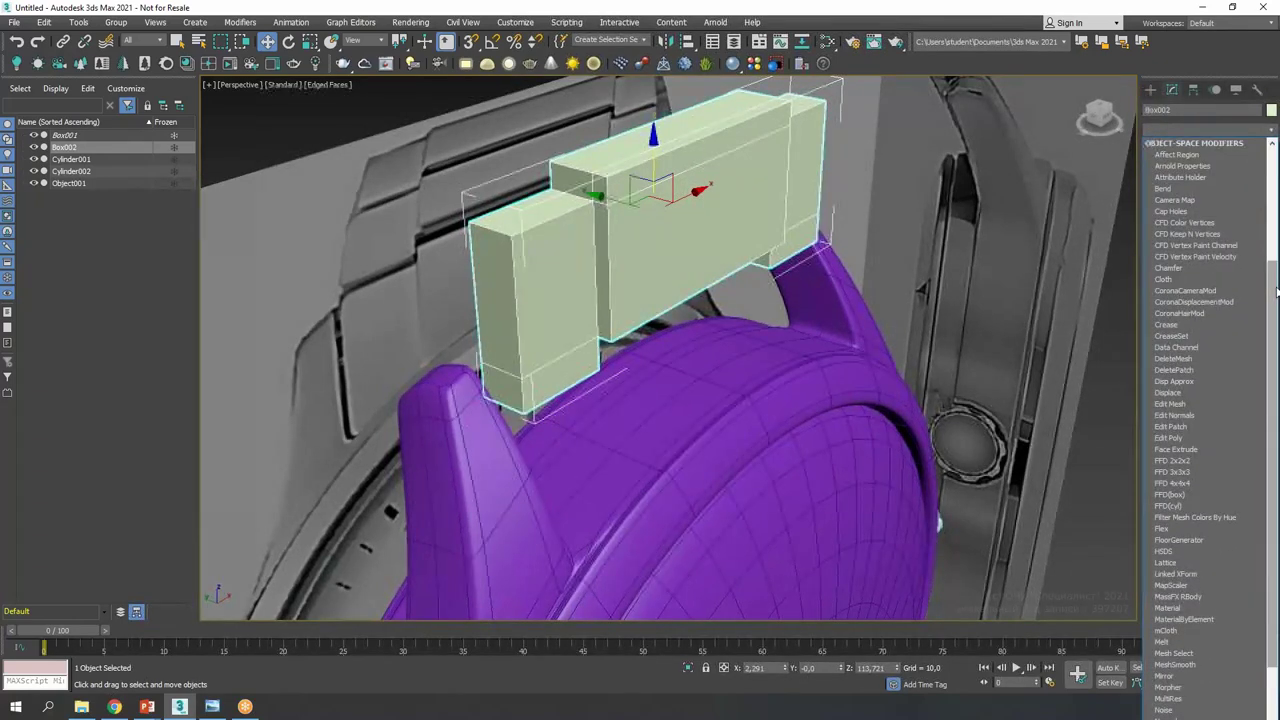
left_click(1184, 269)
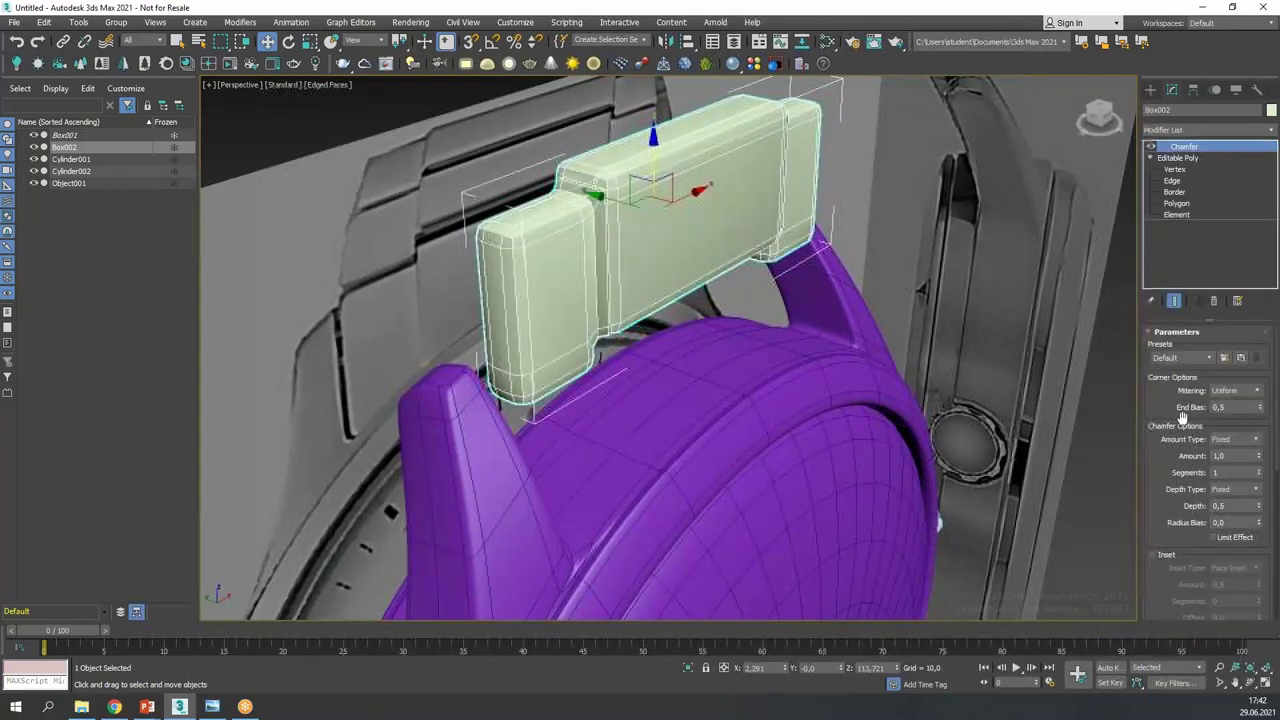
scroll(1171, 407, "down", 8)
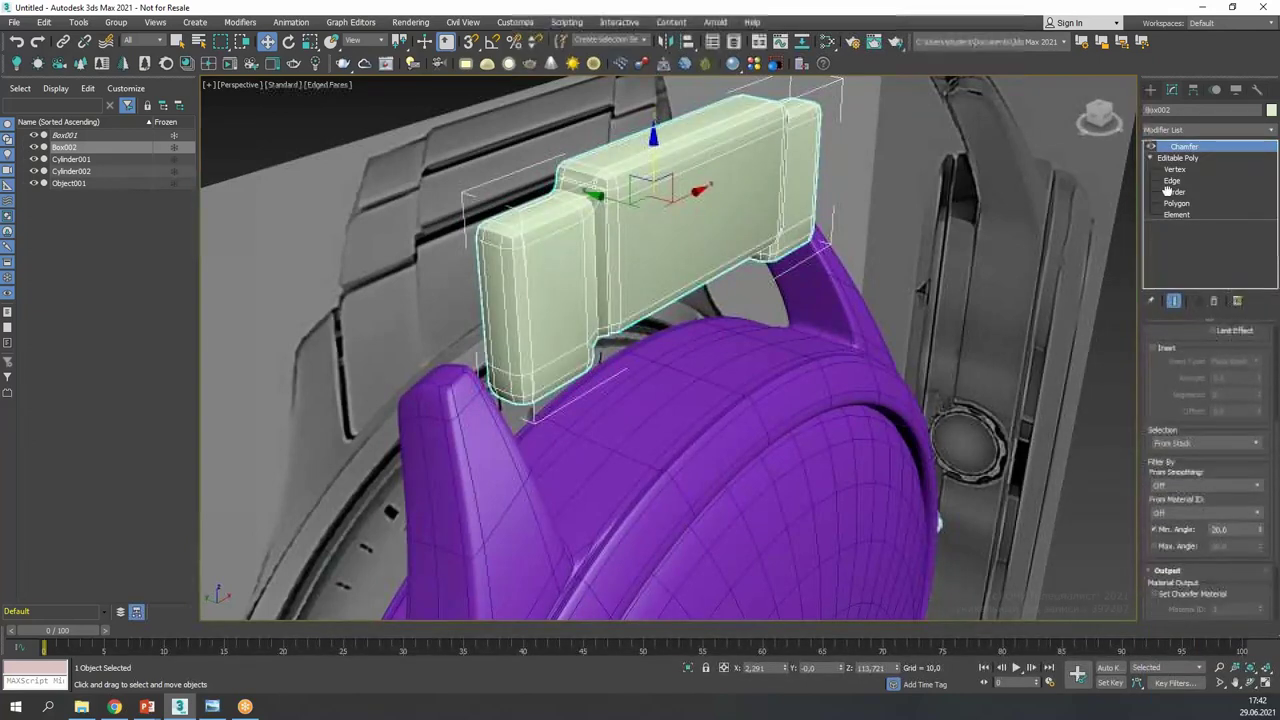
scroll(521, 233, "up", 3)
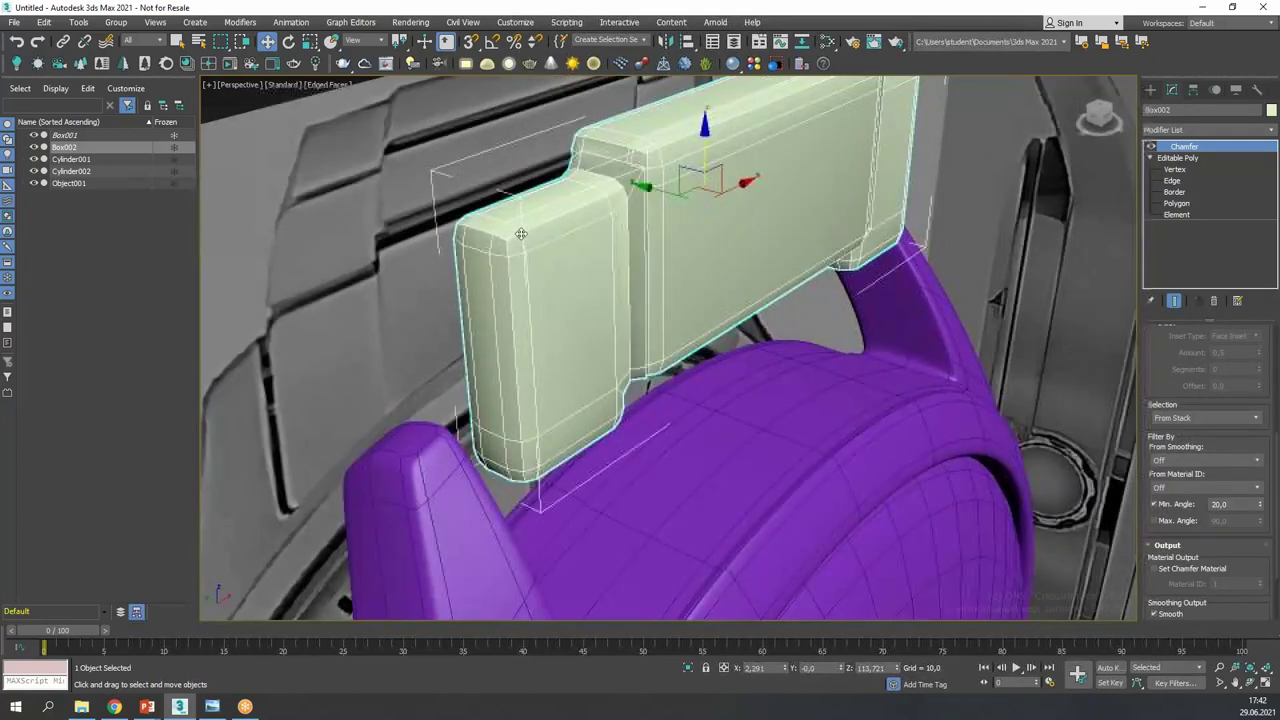
left_click_drag(1158, 361, 1176, 689)
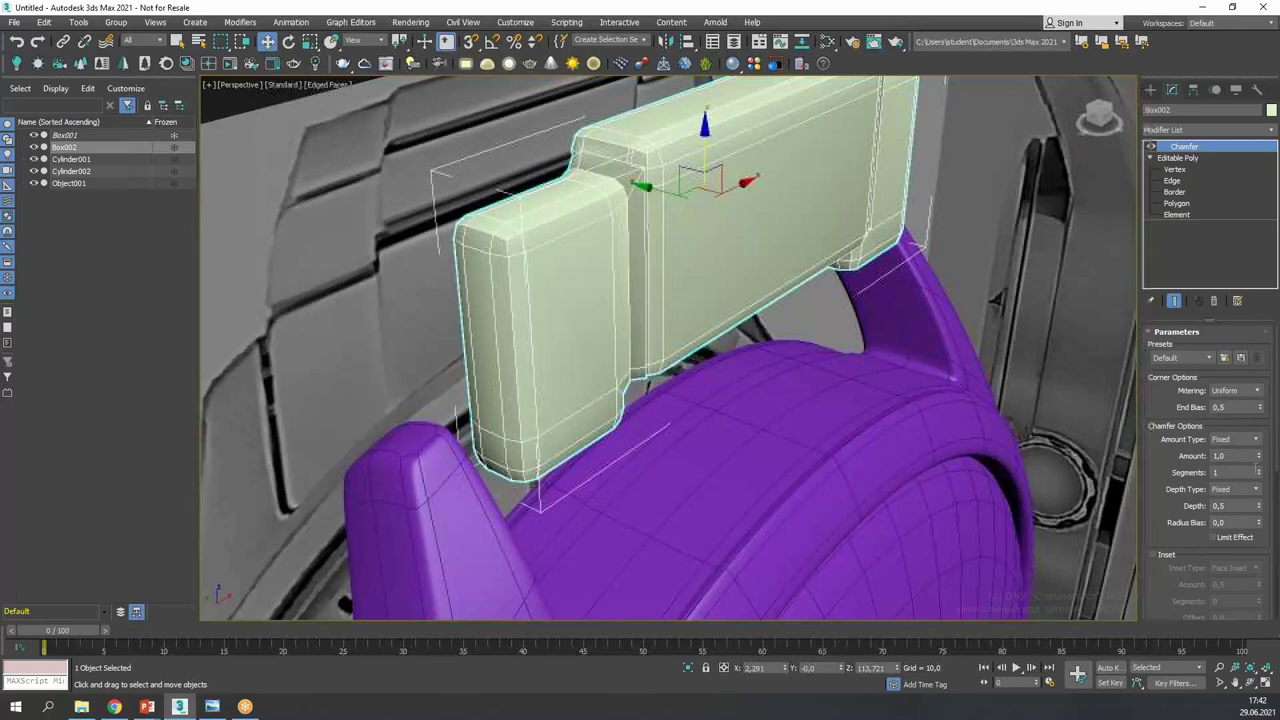
left_click(1260, 471)
left_click(1260, 471)
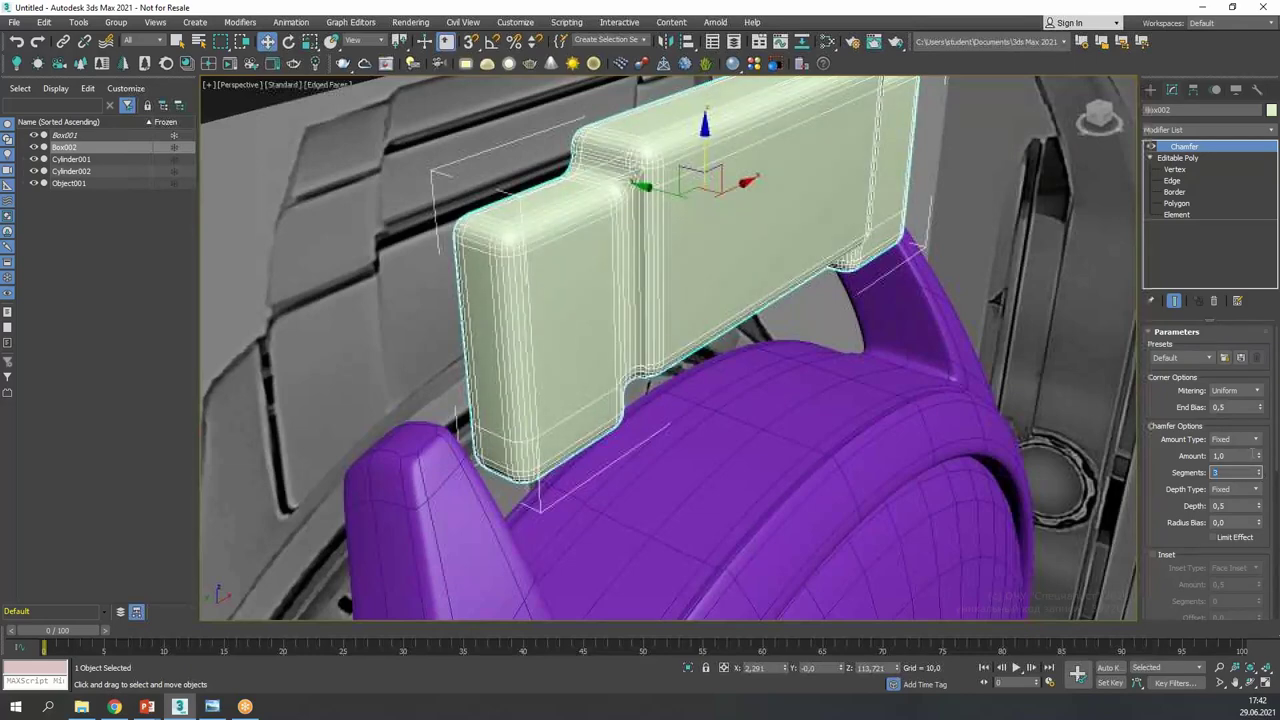
left_click_drag(1260, 461, 1258, 510)
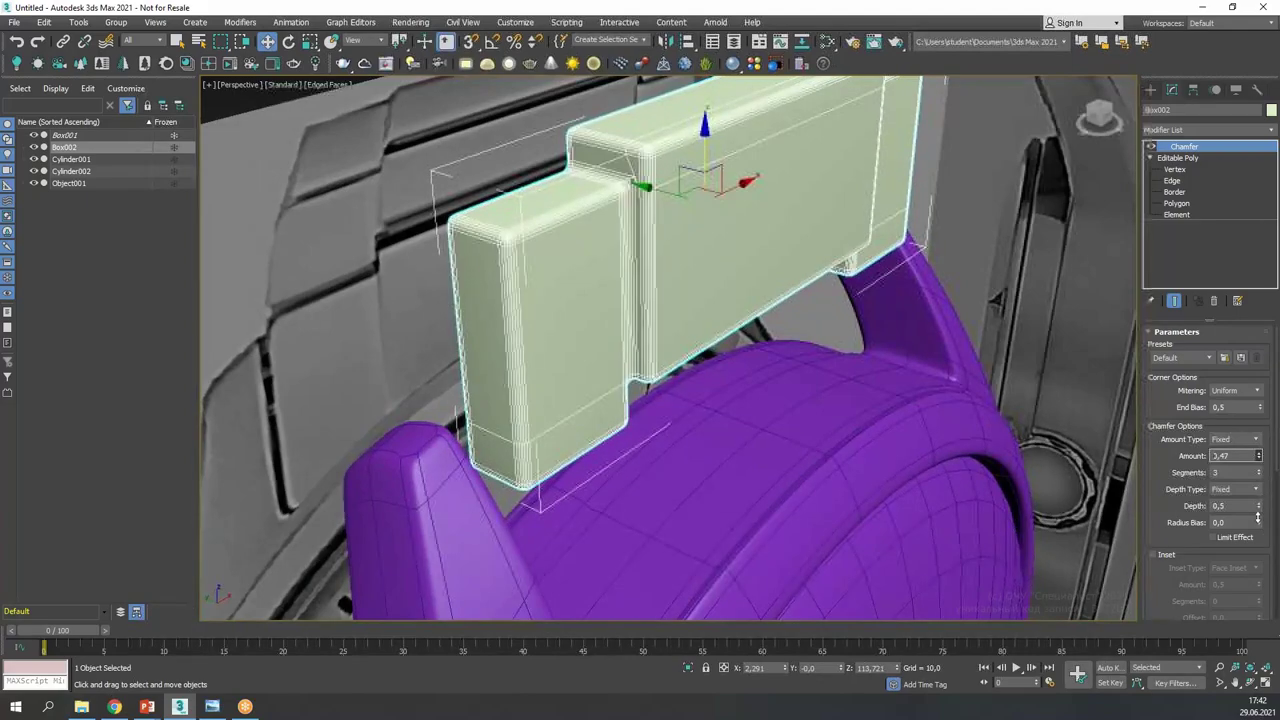
- Inspect the link's bevelled edges up close and reduce the Chamfer segments to 1
middle_click_drag(740, 364, 718, 395, "alt")
scroll(711, 331, "down", 4)
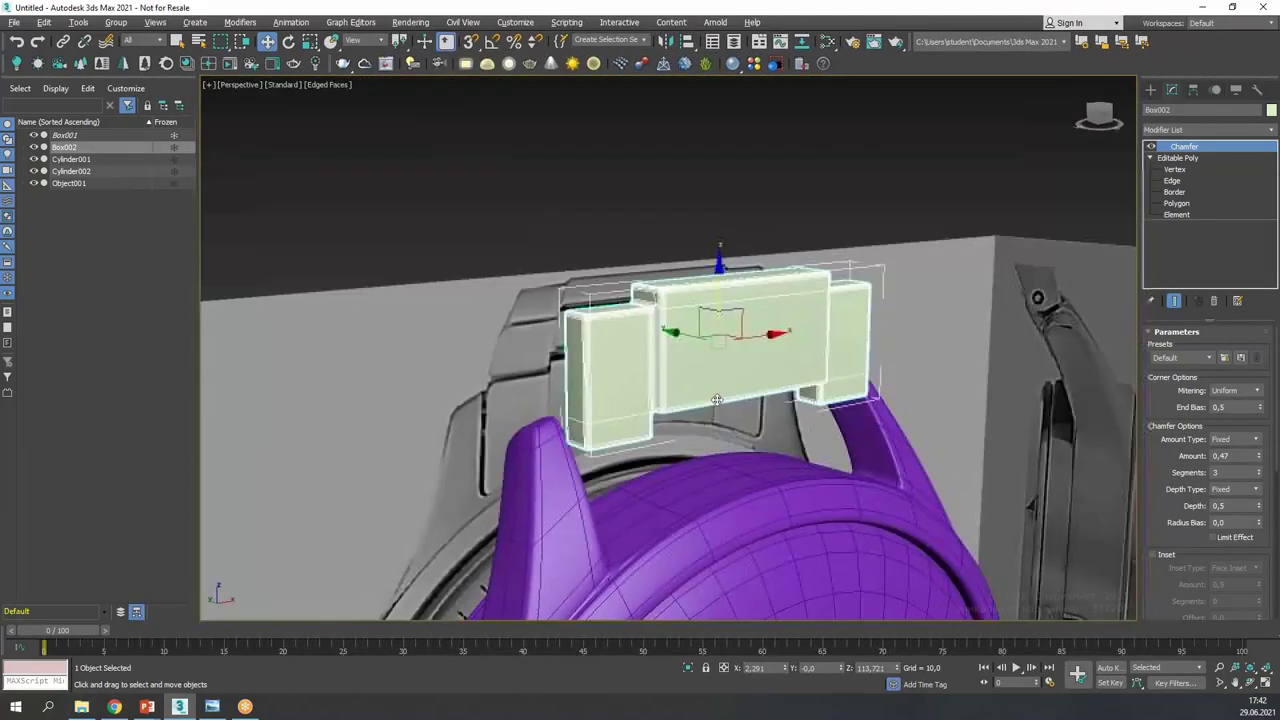
scroll(643, 328, "up", 4)
scroll(642, 328, "up", 2)
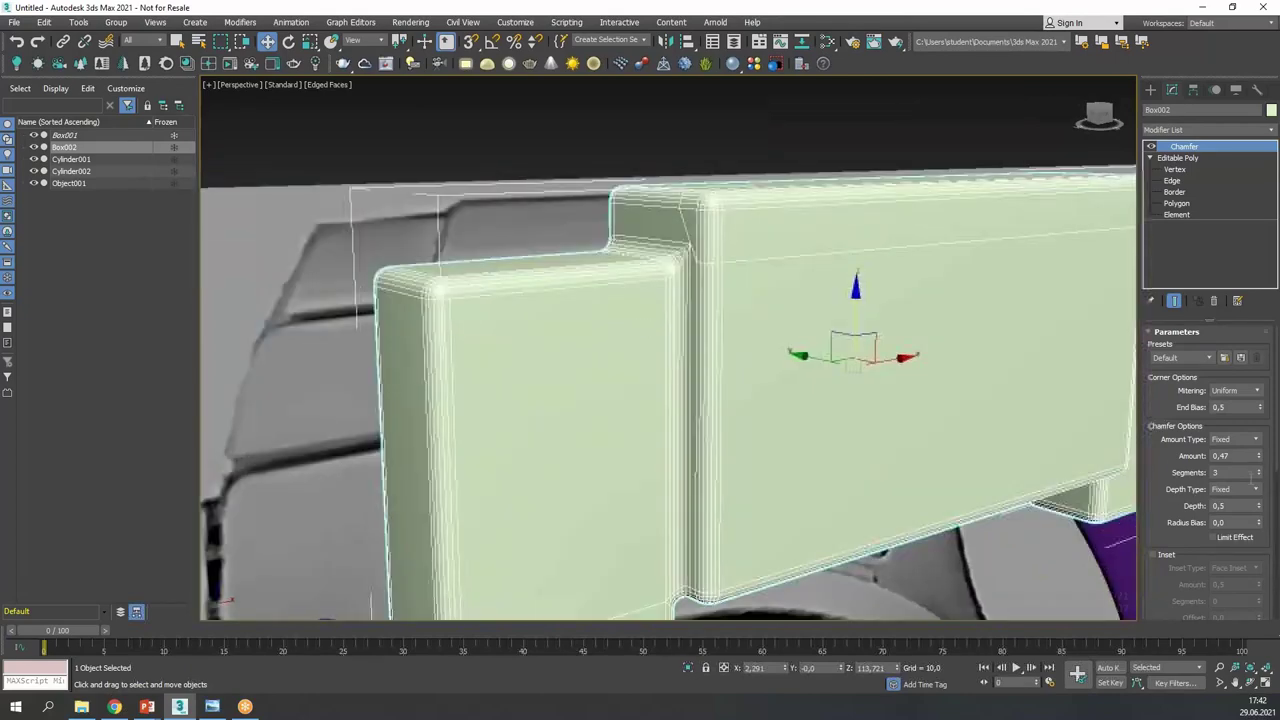
left_click(1259, 478)
left_click(1259, 478)
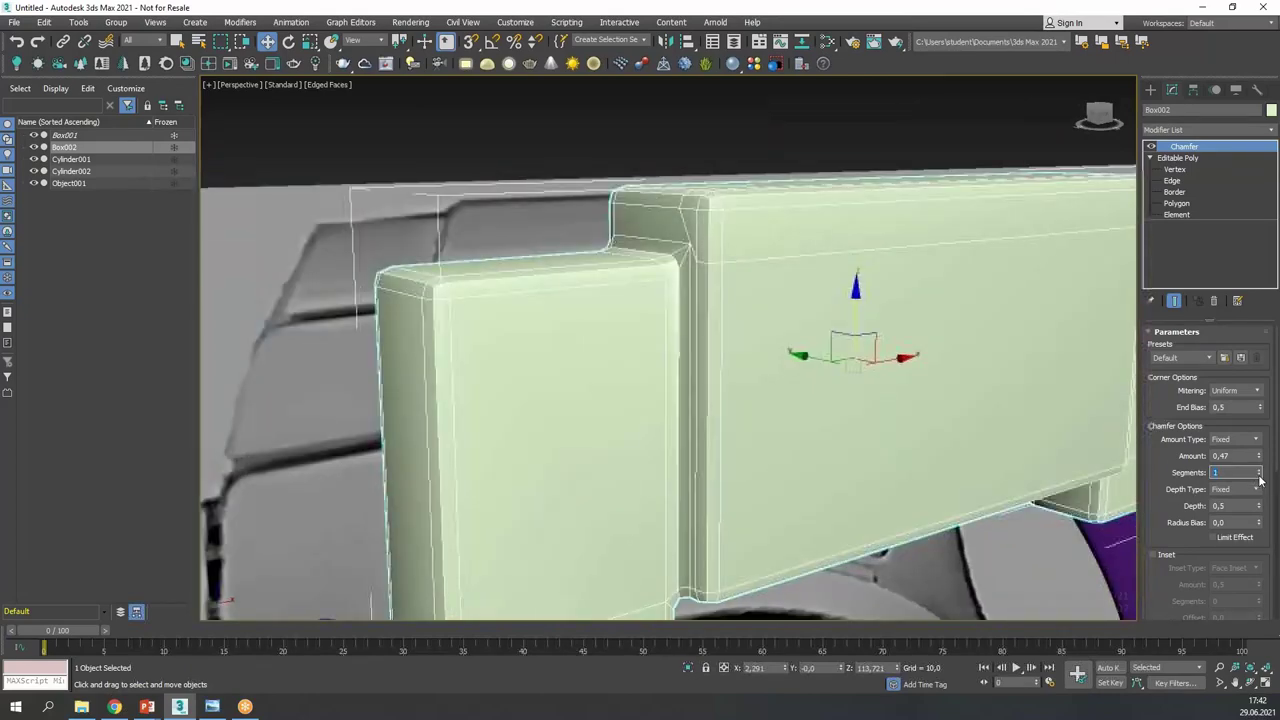
- Add an OpenSubdiv modifier above the link's Chamfer and return to the base Editable Poly's edge level
middle_click_drag(796, 232, 996, 214, "alt")
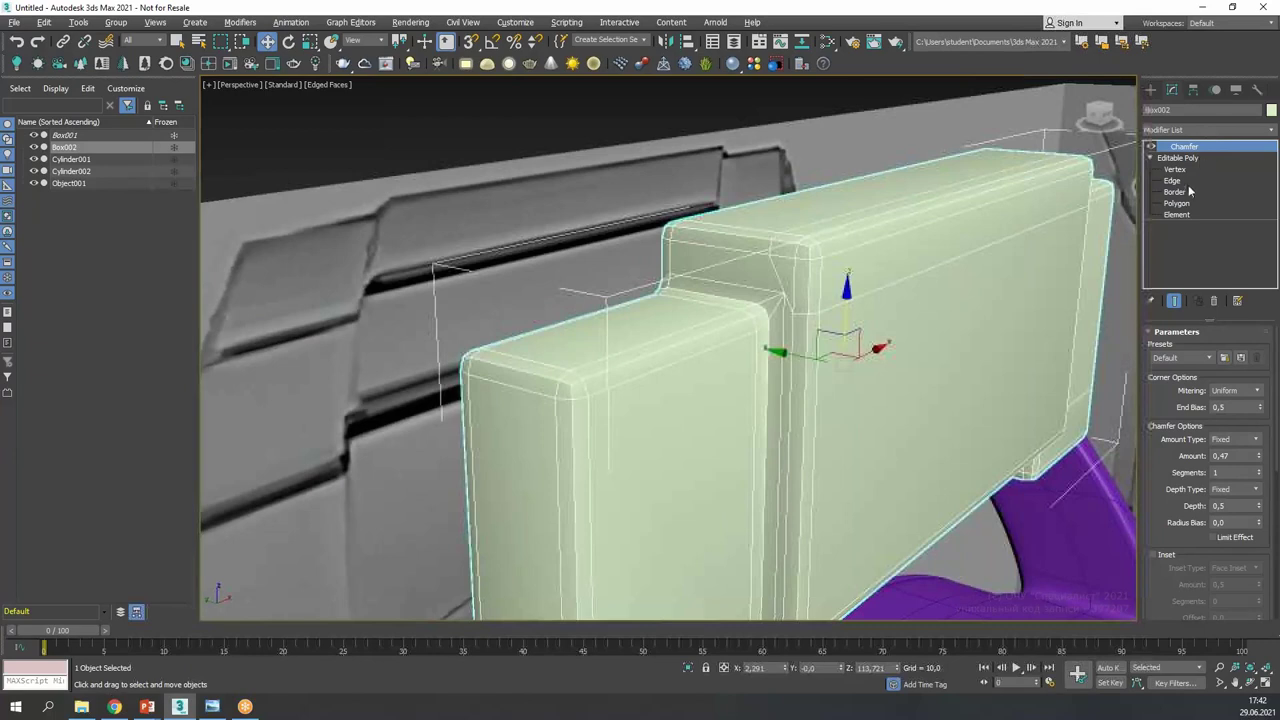
left_click(1190, 128)
type("o")
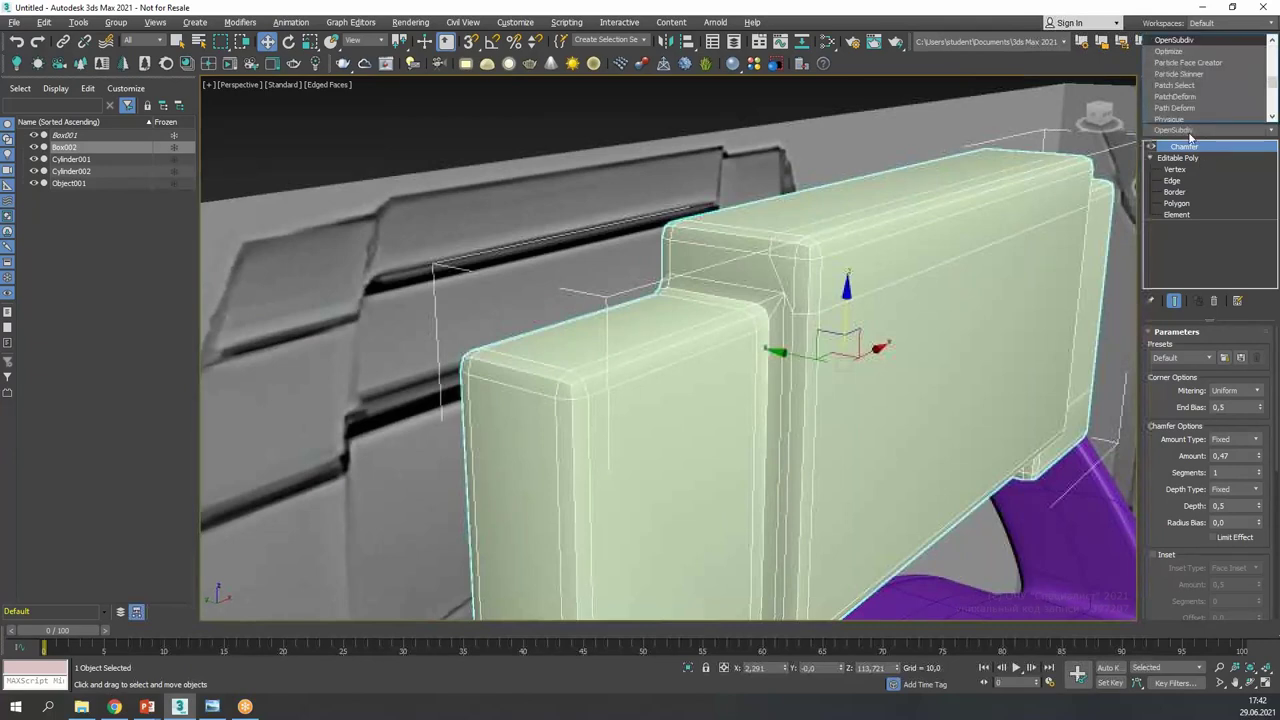
key("Return")
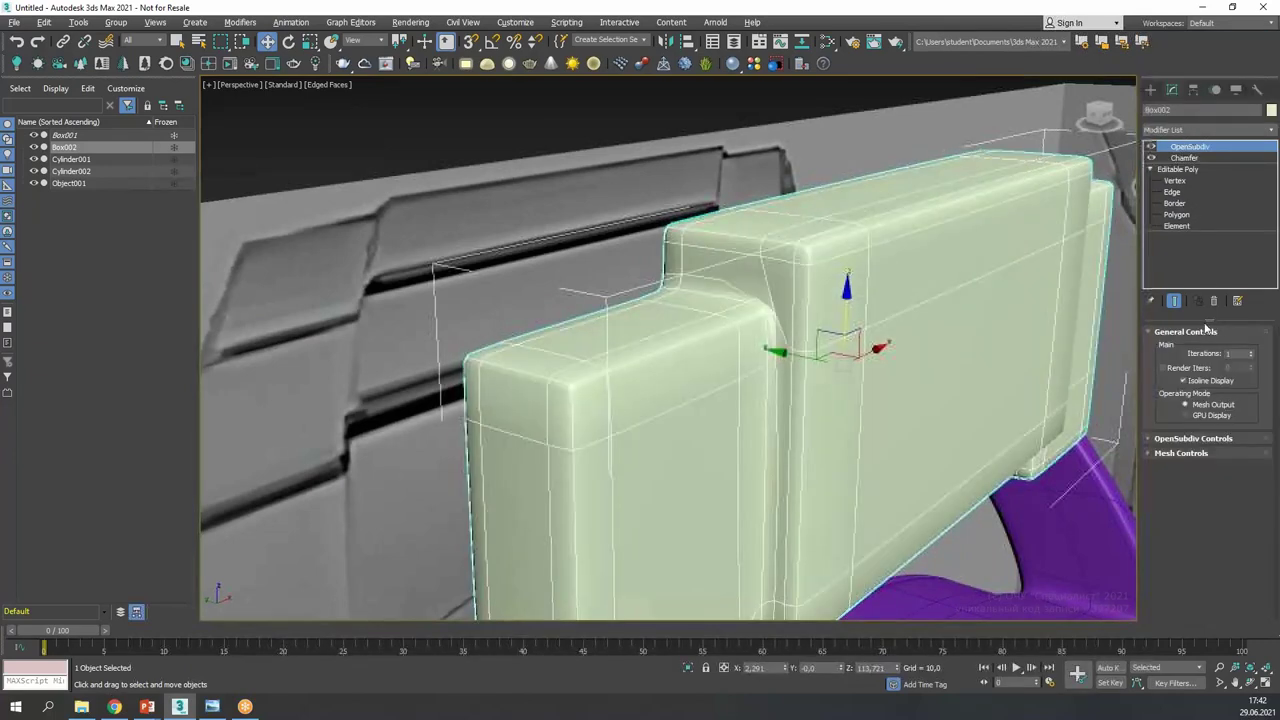
middle_click_drag(751, 288, 912, 266, "alt")
left_click(1171, 191)
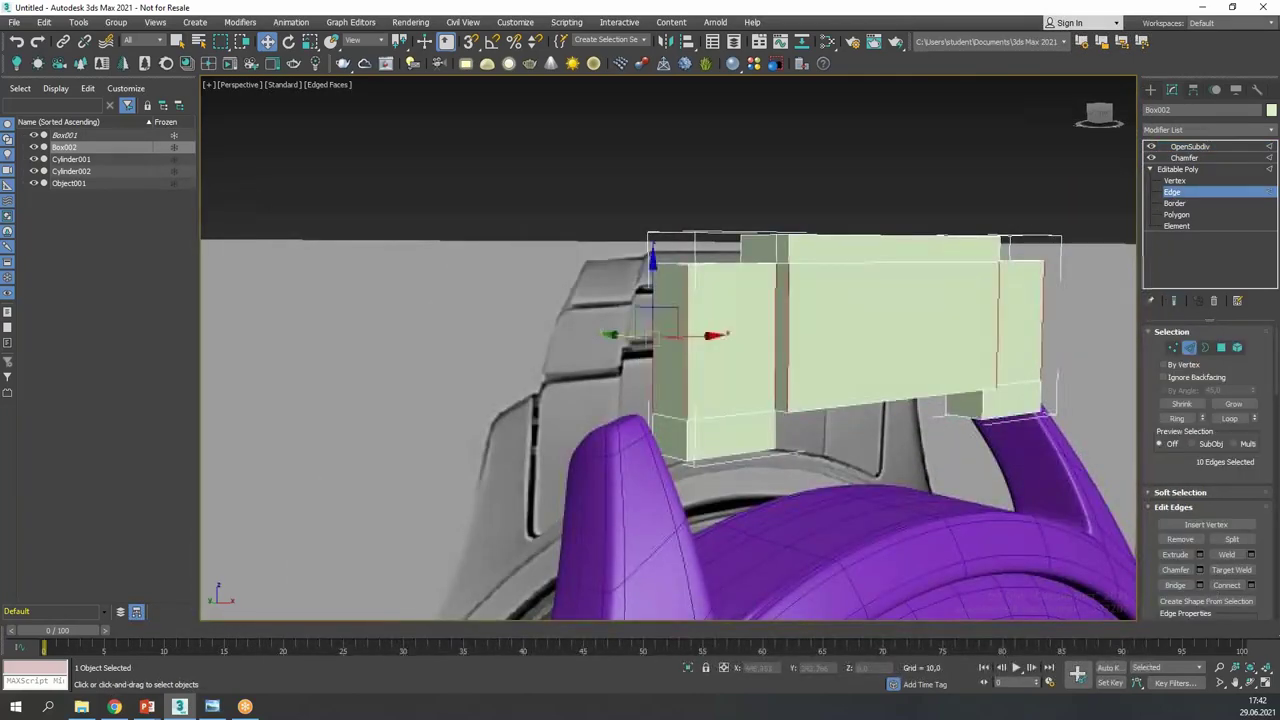
- Connect the link's selected vertical edges with a new loop, and rotate and shift the upper vertices to bend the link slightly
left_click(1225, 586)
middle_click_drag(894, 380, 985, 374, "alt")
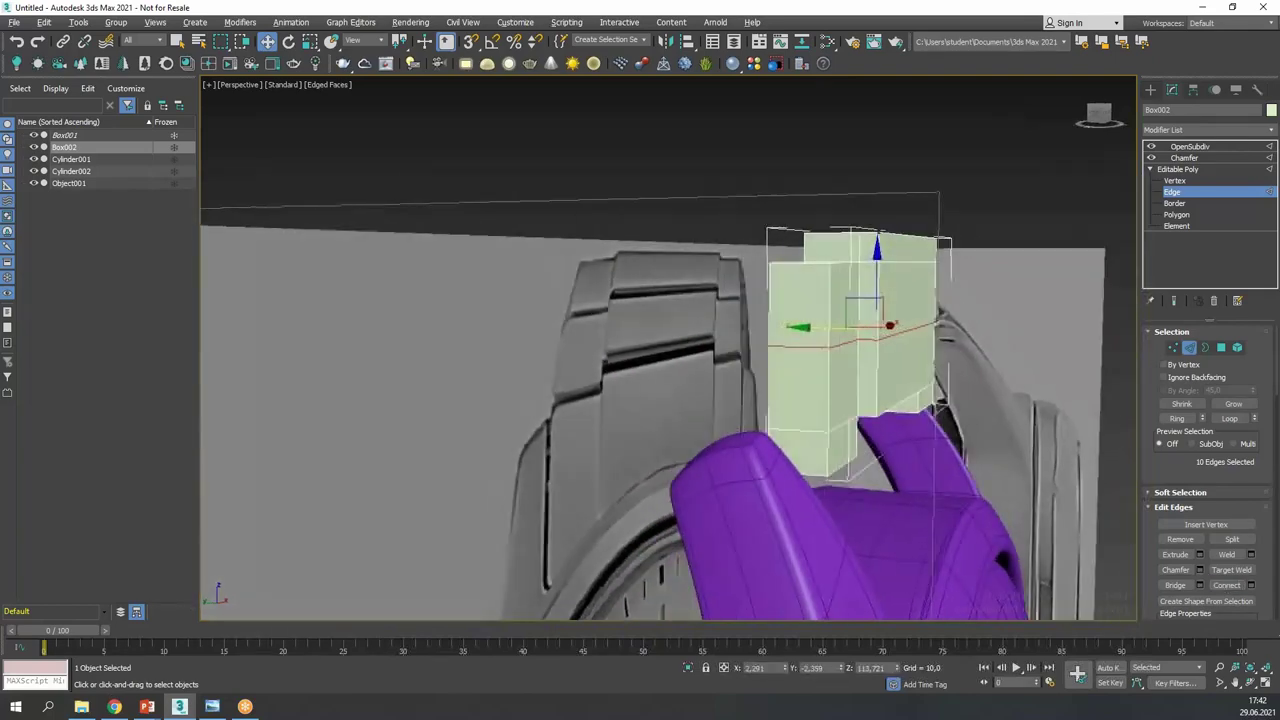
key("alt+w")
middle_click(404, 423)
key("alt+w")
middle_click_drag(404, 423, 425, 534)
scroll(425, 534, "down", 2)
left_click_drag(531, 200, 682, 312)
key("1")
scroll(643, 264, "up", 2)
key("e")
left_click_drag(676, 214, 645, 228)
key("w")
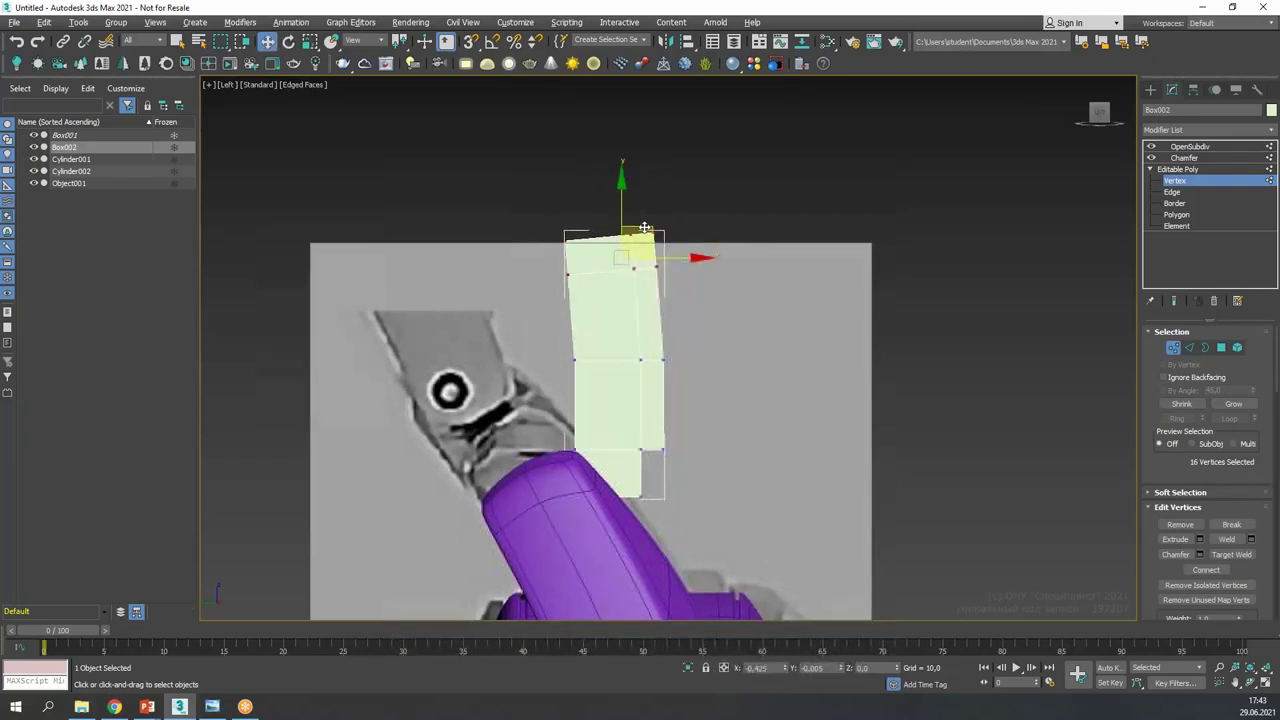
key("e")
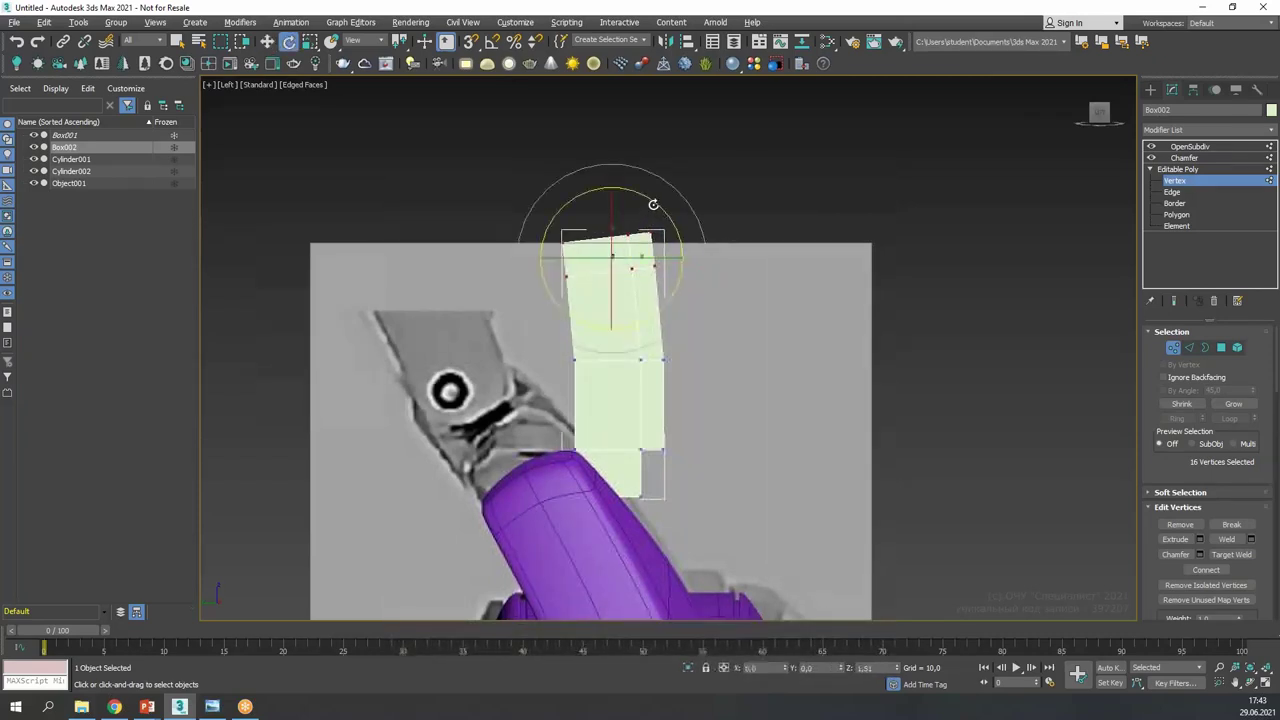
key("w")
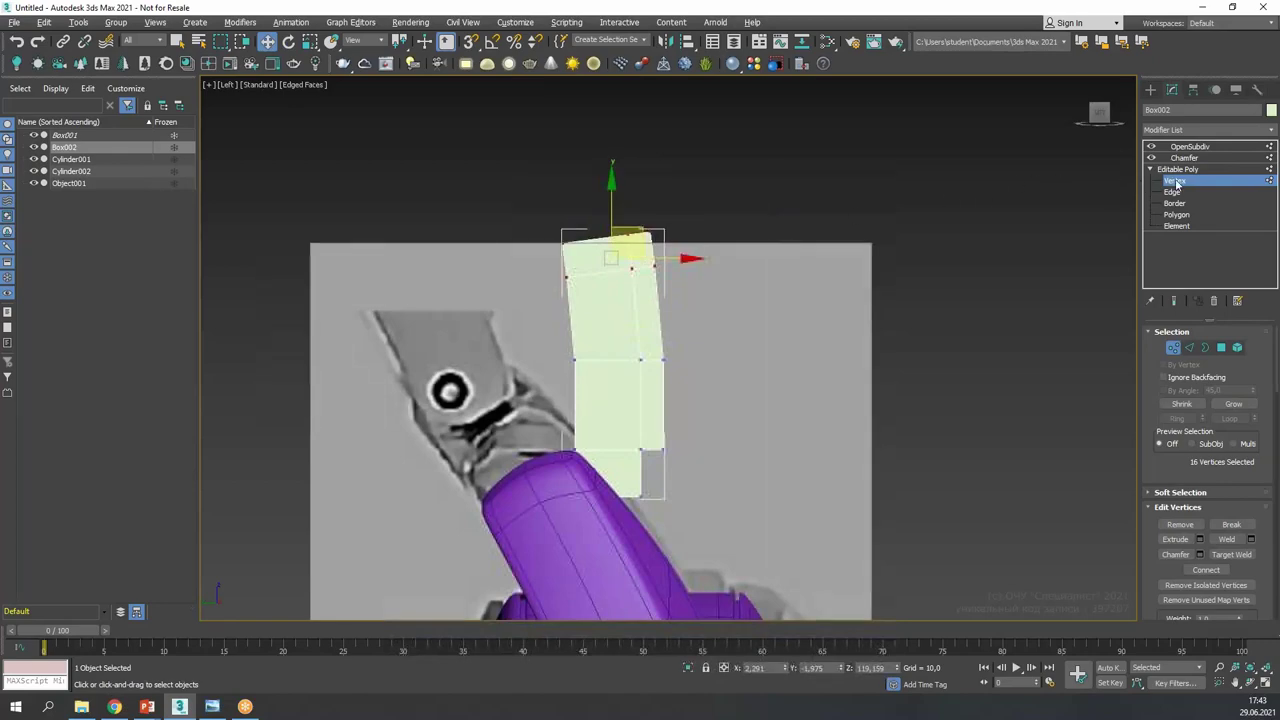
- Return to the link's OpenSubdiv level and examine the bent, smoothed link in the Perspective view
left_click(1189, 147)
key("alt+w")
middle_click(825, 497)
key("alt+w")
middle_click_drag(825, 497, 743, 398, "alt")
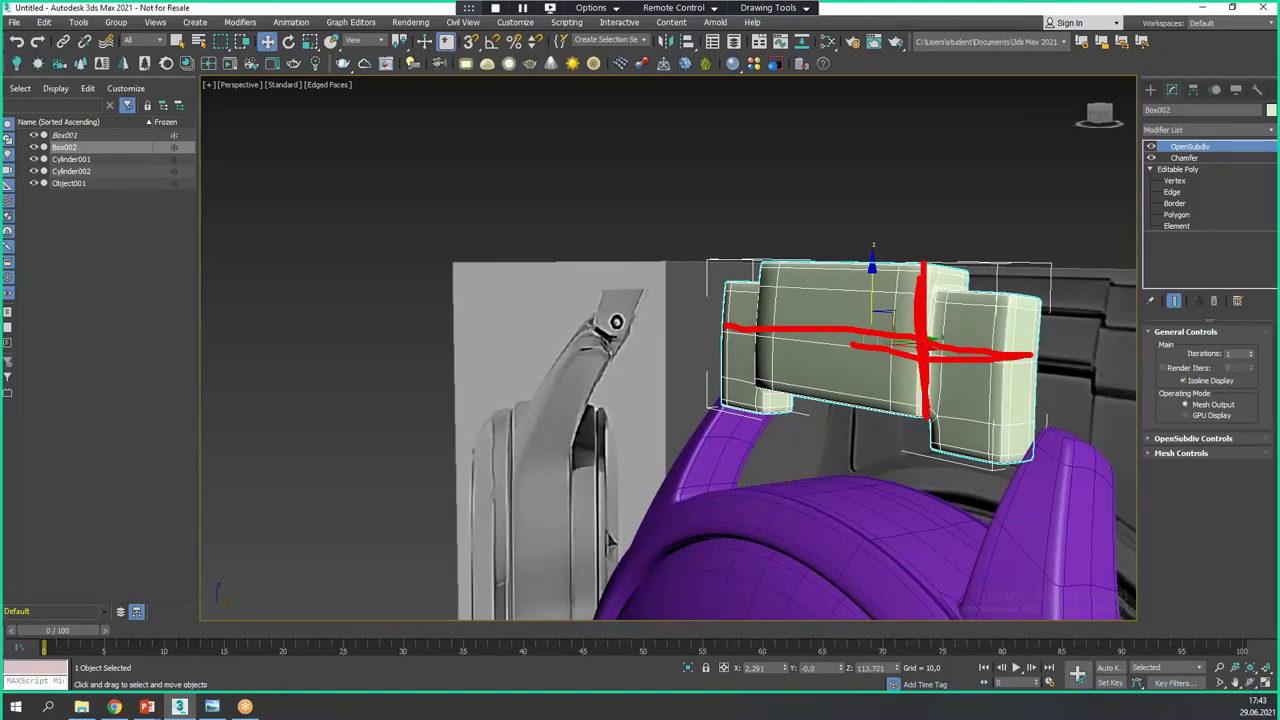
key("Escape")
- Lower the whole bracelet link toward the watch's upper lugs in the Left view
key("alt+w")
middle_click(916, 174)
key("alt+w")
left_click_drag(764, 204, 769, 331)
key("r")
key("w")
key("alt+w")
key("alt+w")
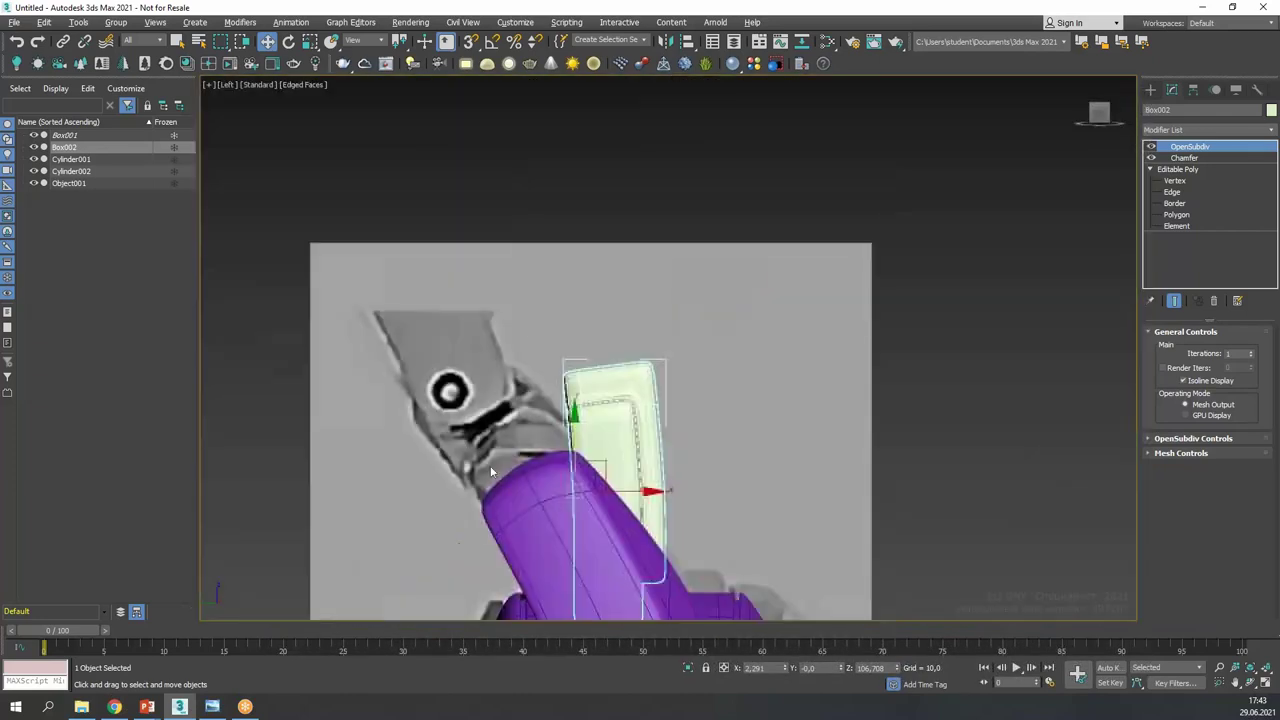
- Rotate the link by about 30 degrees and place it between the upper lugs, following the side reference's bracelet
scroll(540, 446, "down", 3)
middle_click_drag(540, 446, 641, 428)
key("e")
left_click_drag(711, 405, 690, 386)
key("w")
key("e")
left_click_drag(704, 400, 676, 370)
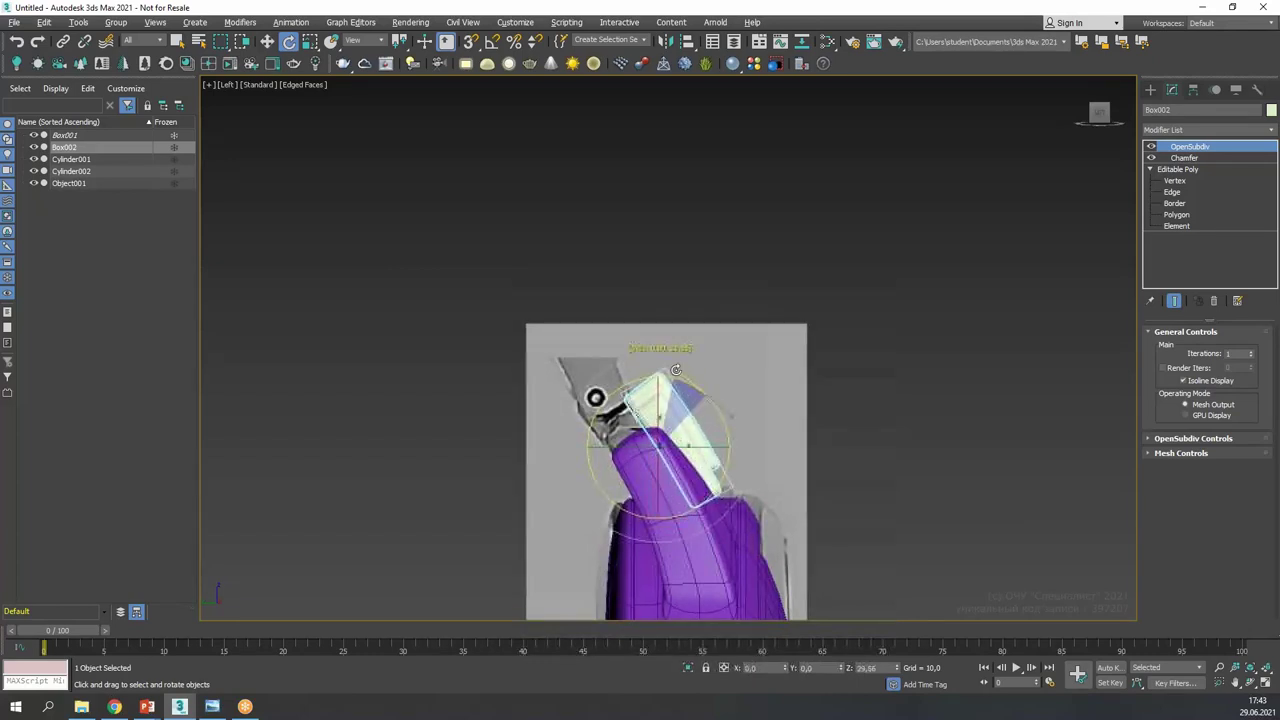
key("w")
left_click_drag(668, 420, 651, 428)
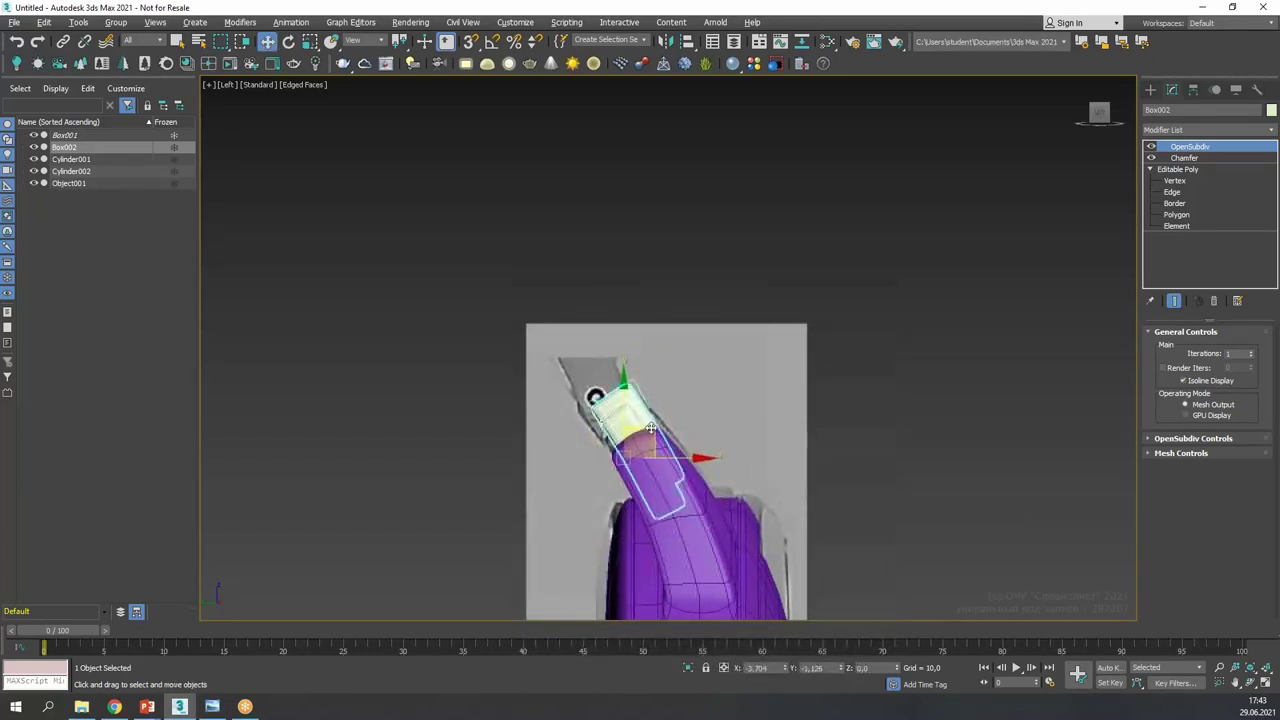
- Try cloning the link into a row of 16 copies extending along the bracelet direction
middle_click_drag(646, 428, 711, 448)
scroll(698, 467, "up", 2)
left_click_drag(702, 466, 619, 326)
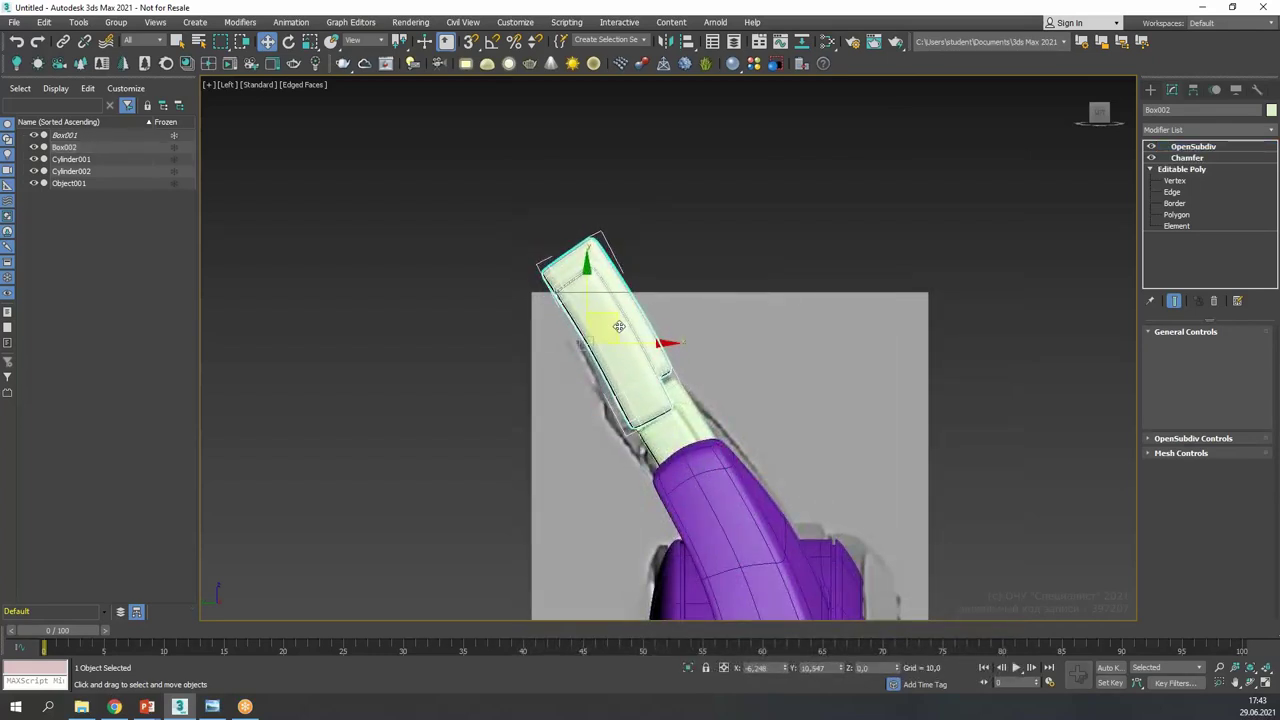
key("ctrl+v")
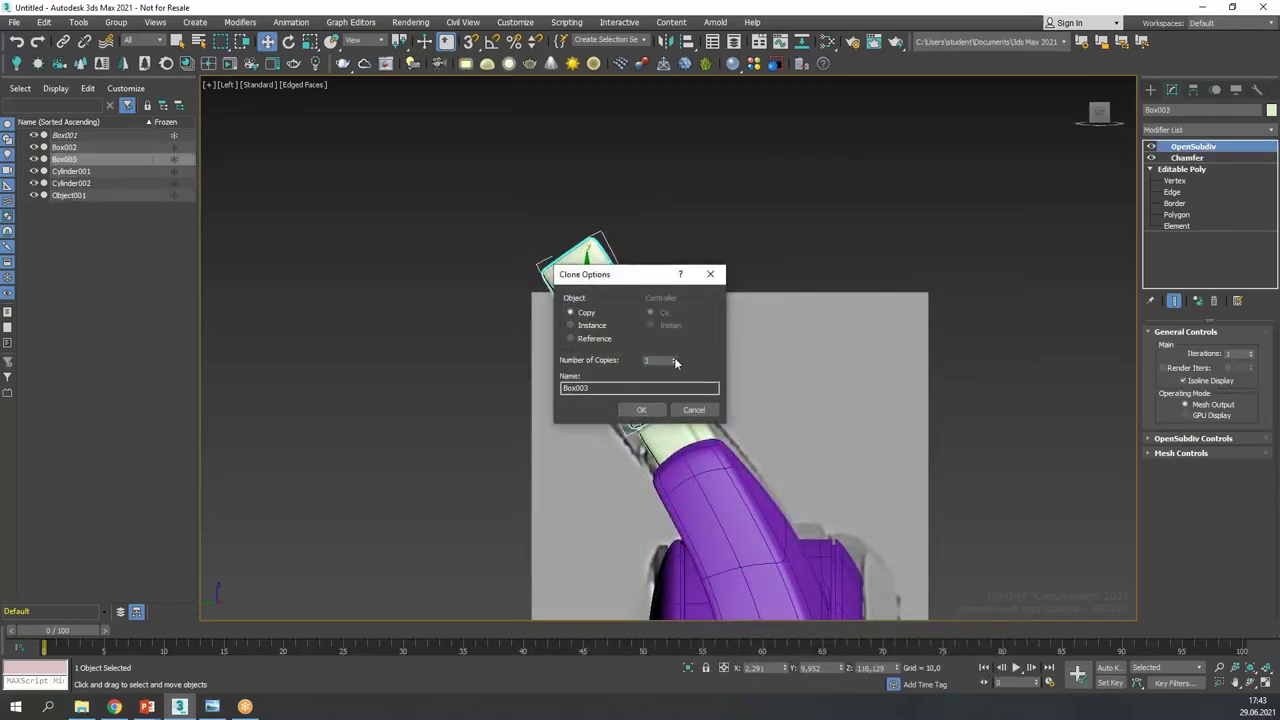
double_click(646, 360)
left_click(641, 411)
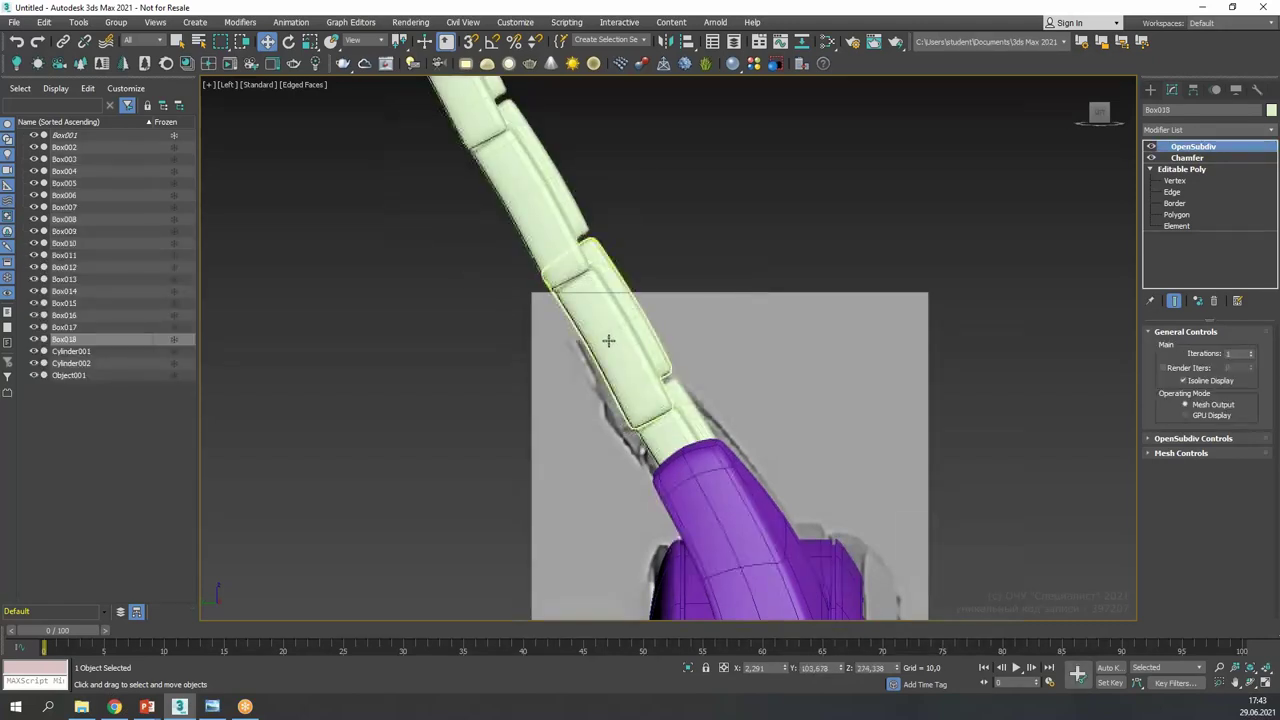
key("ctrl+z")
- Move only the link's pivot to the joint near its lower end, by the stepped notch
left_click(1193, 89)
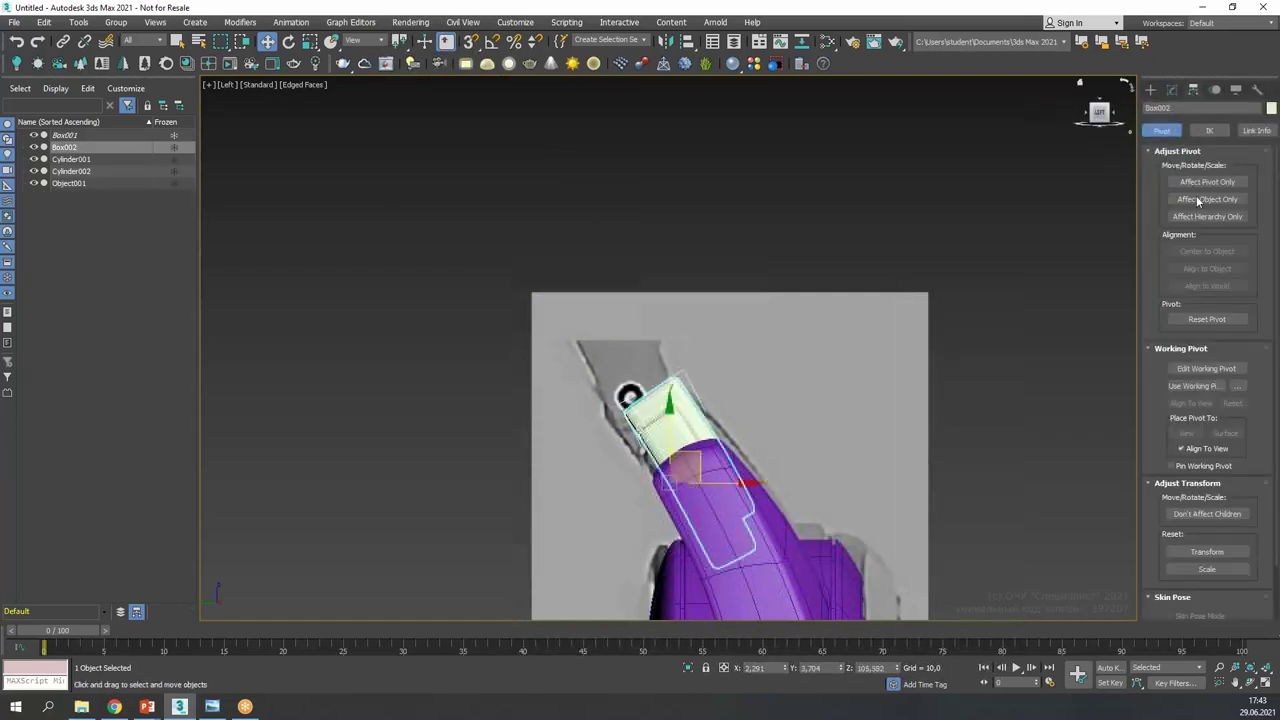
left_click(1205, 183)
scroll(563, 514, "up", 5)
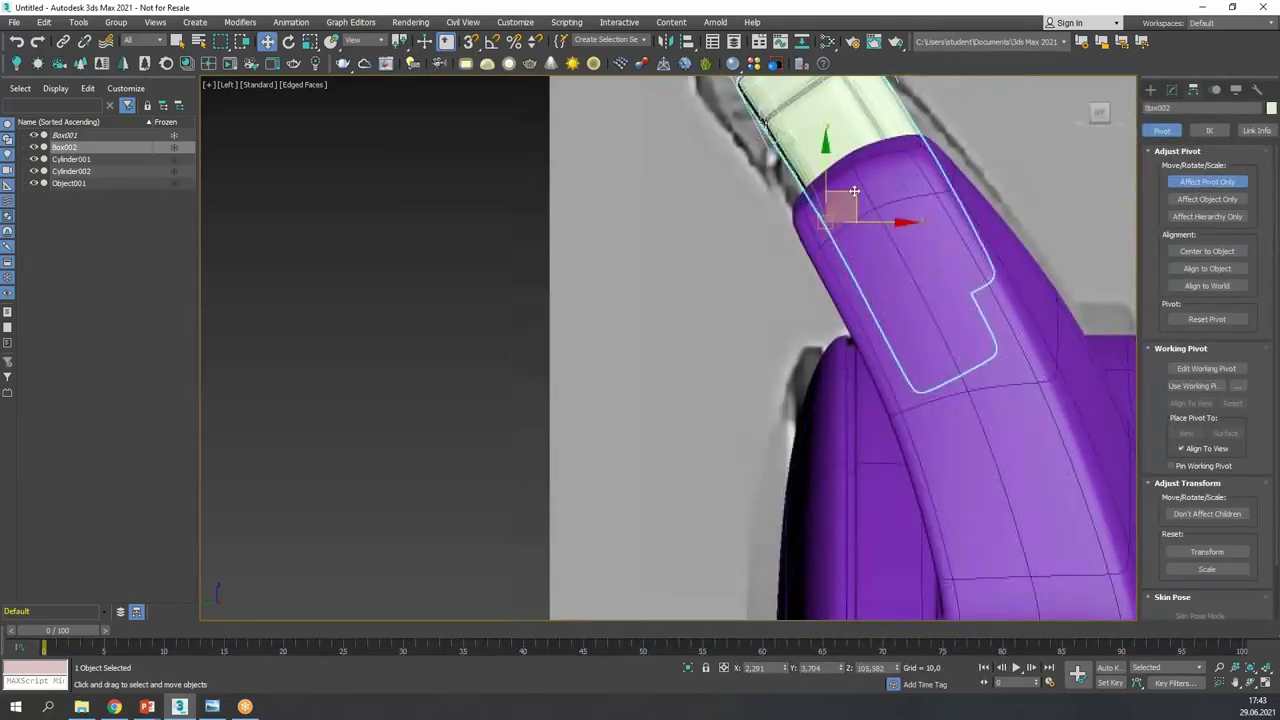
left_click_drag(960, 314, 969, 314)
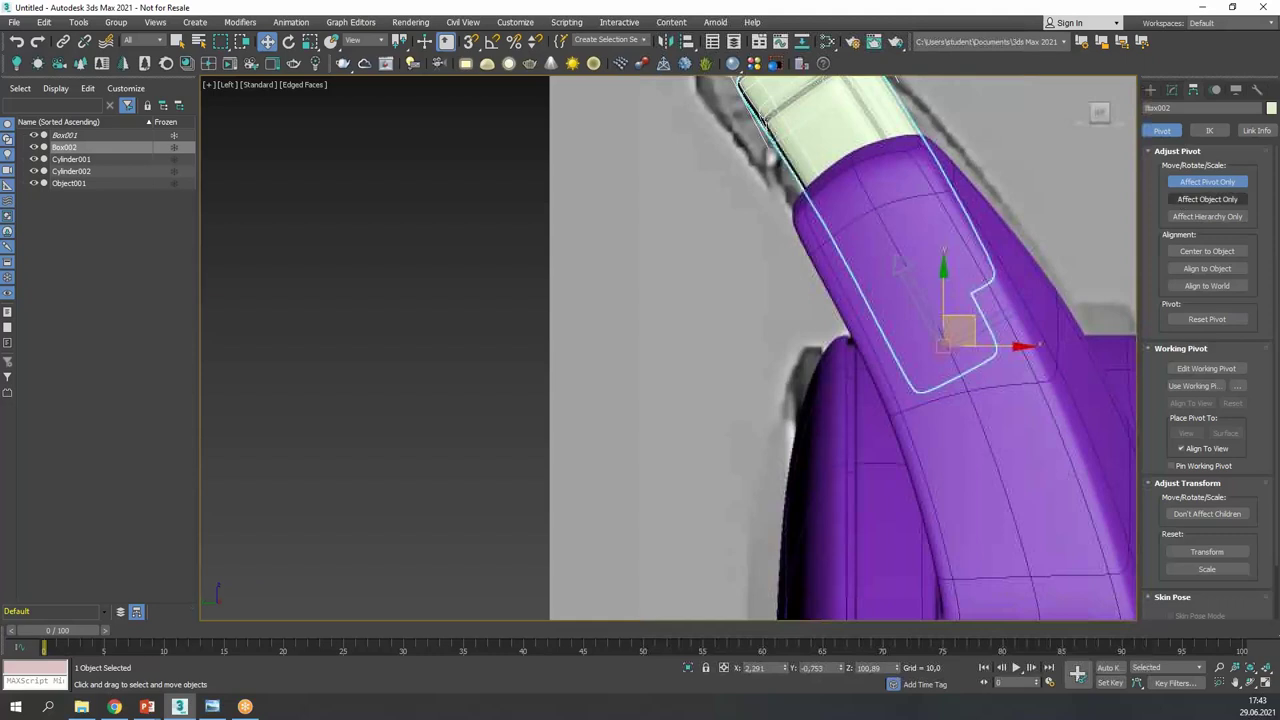
left_click(1205, 183)
- Clone the link along the bracelet direction as 16 instances, each overlapping the previous link's end
scroll(876, 290, "down", 4)
scroll(895, 365, "up", 1)
left_click_drag(919, 291, 858, 197, "shift")
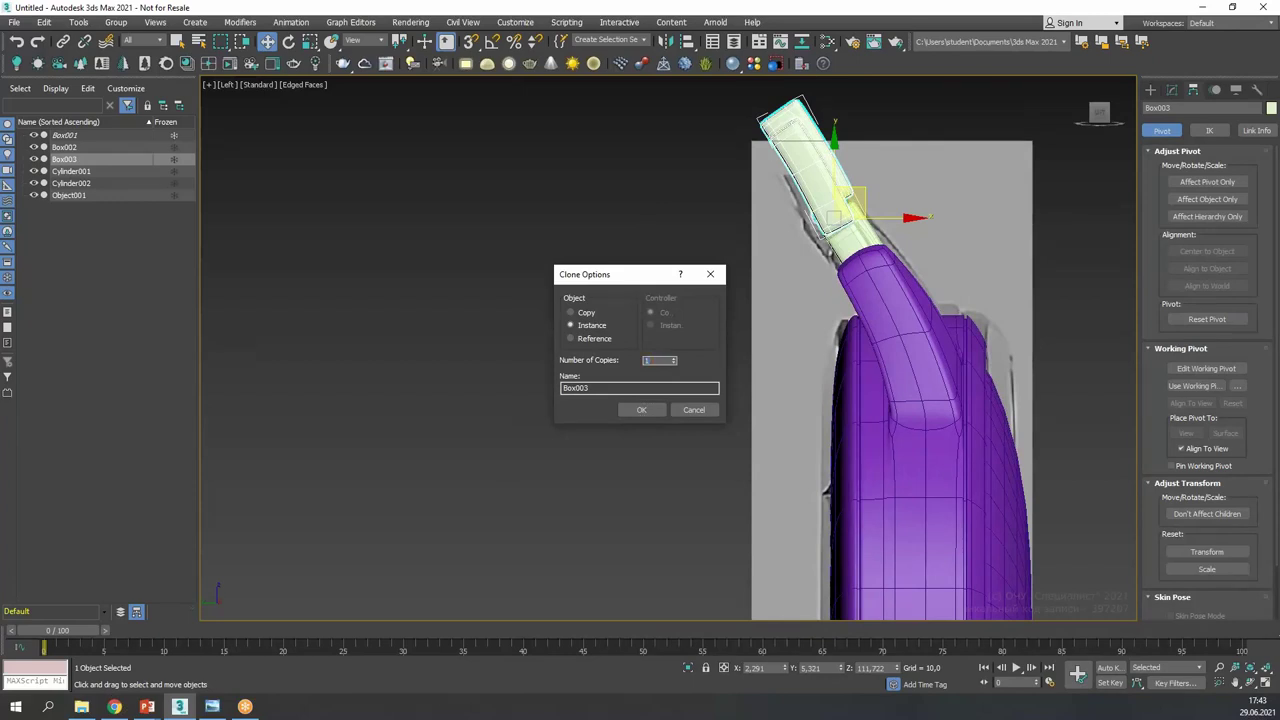
left_click(641, 410)
- Parent each bracelet link to its neighbour with Select and Link, from the far end down to the link at the lugs
scroll(619, 288, "down", 5)
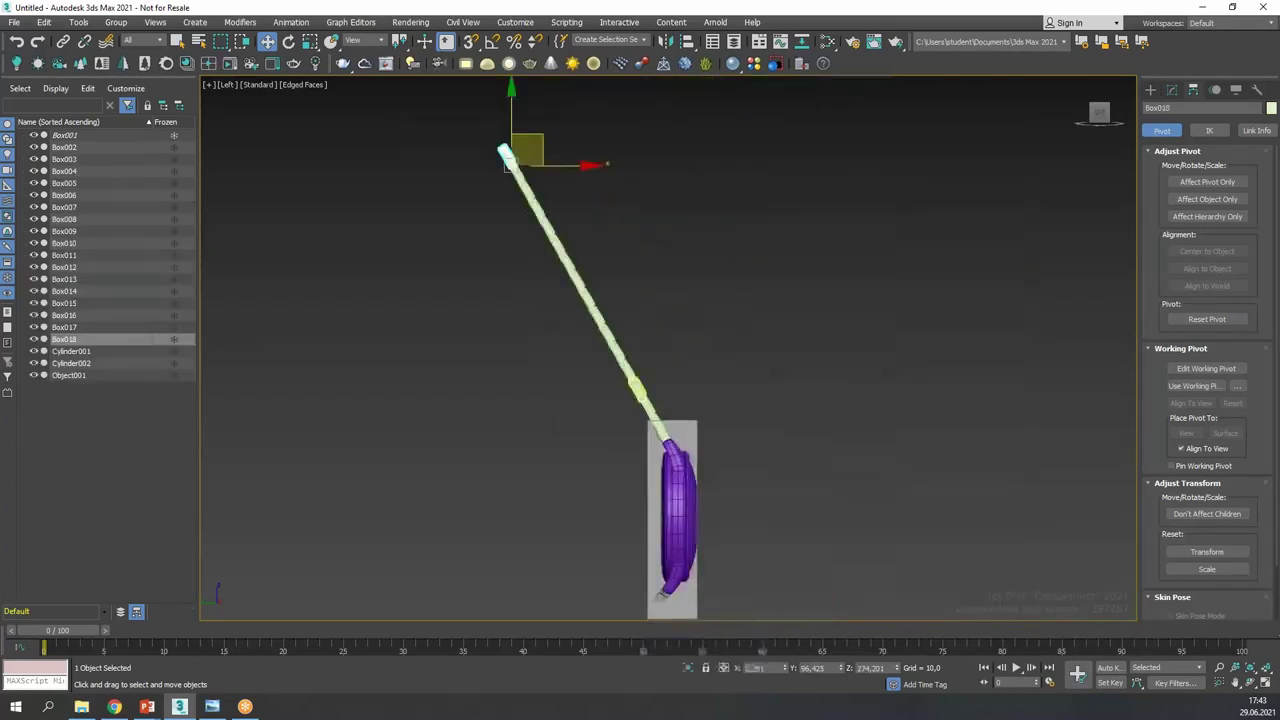
left_click(62, 41)
scroll(617, 233, "up", 2)
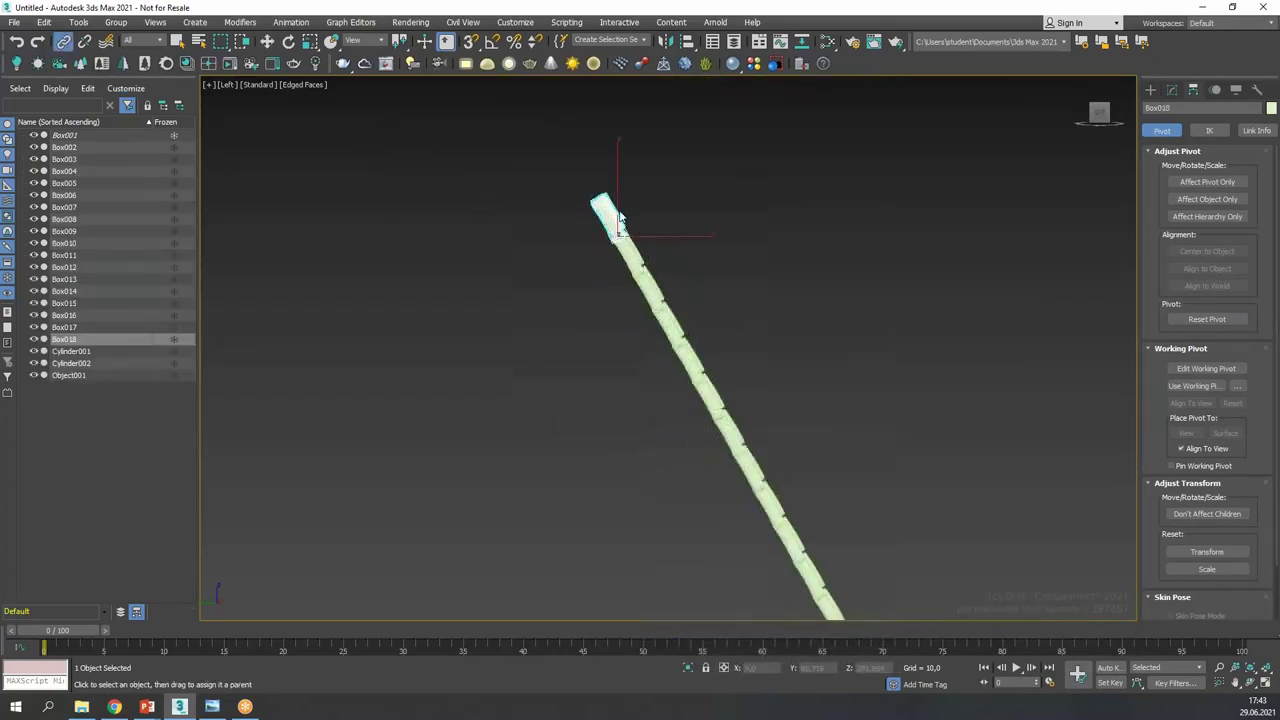
left_click(646, 290)
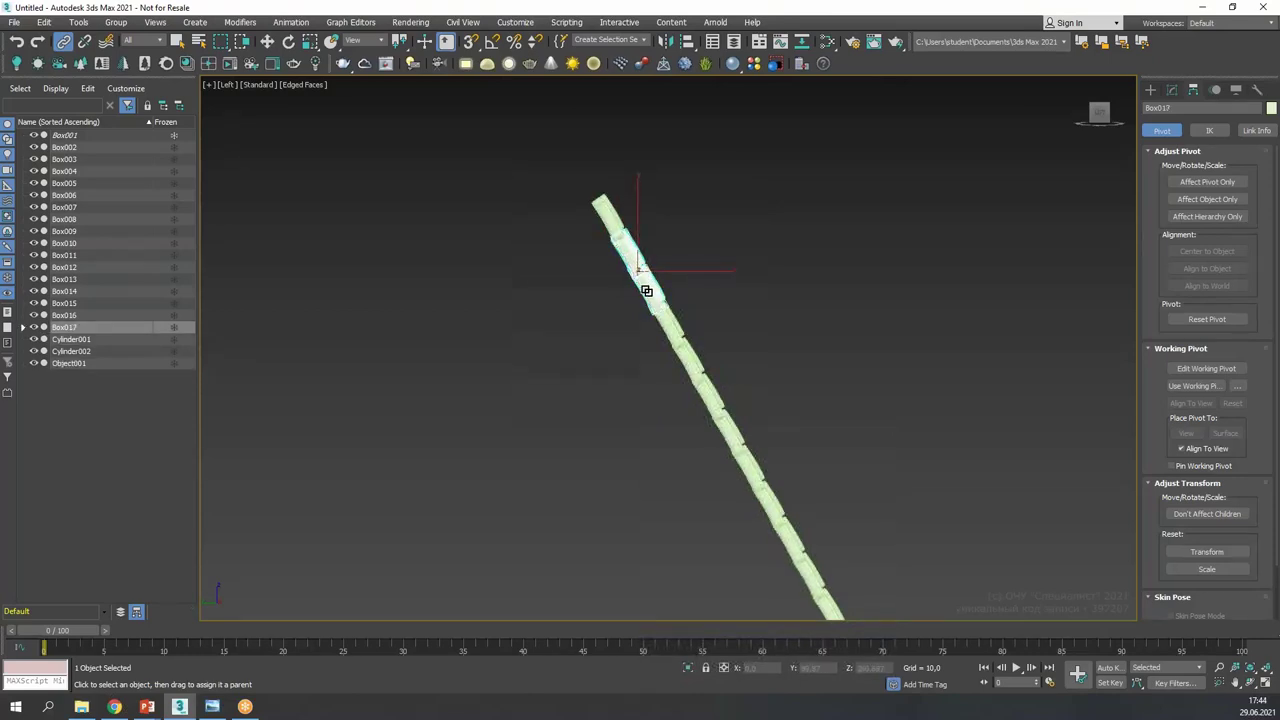
left_click(672, 318)
left_click(685, 344)
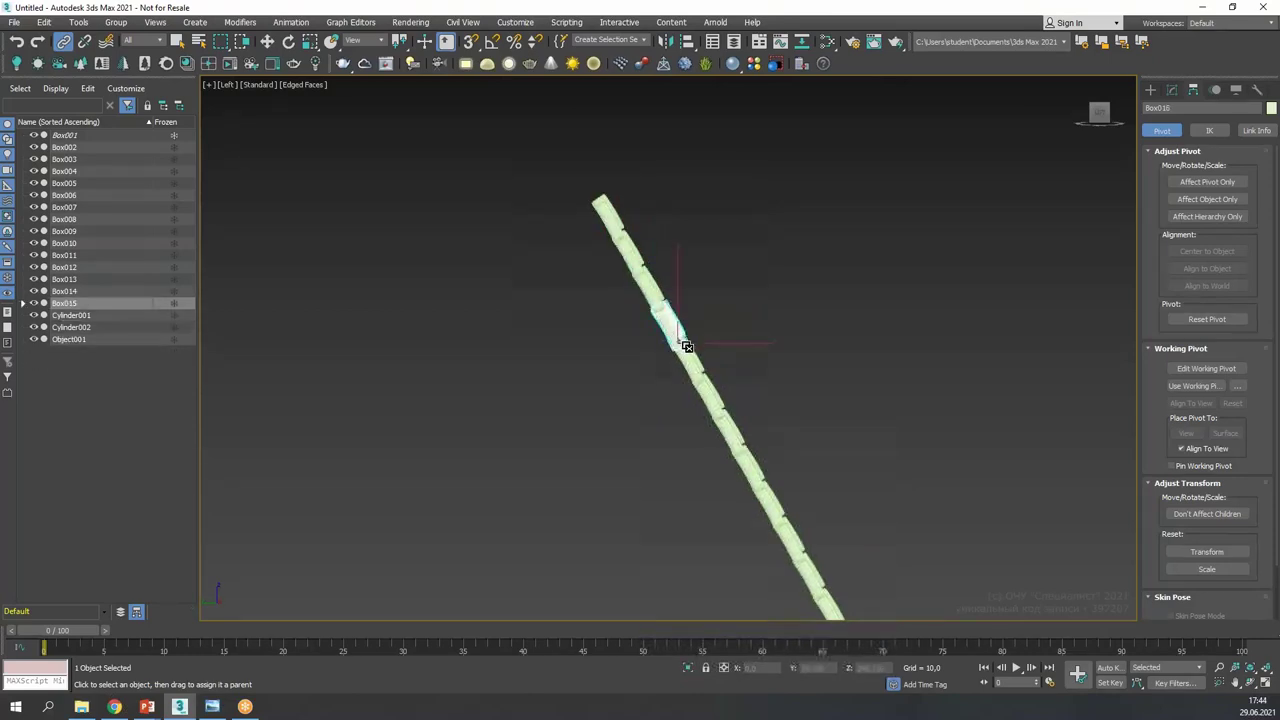
left_click(711, 401)
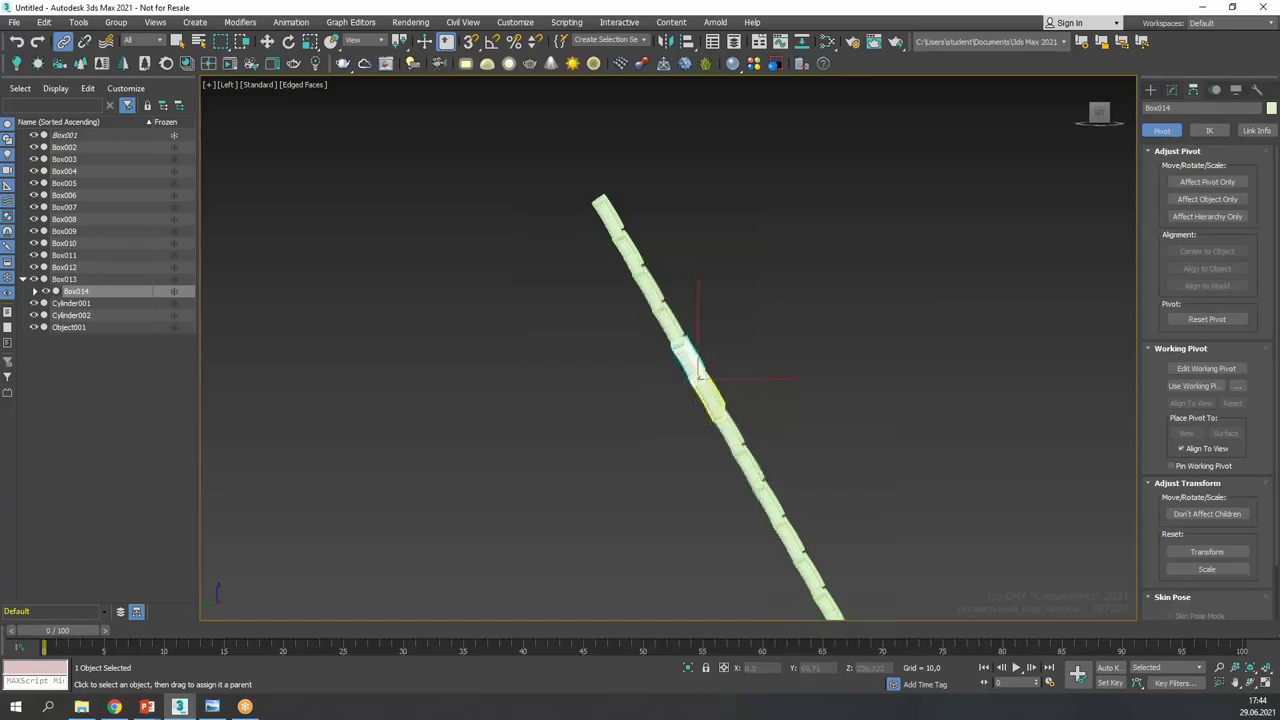
left_click(728, 428)
left_click(746, 459)
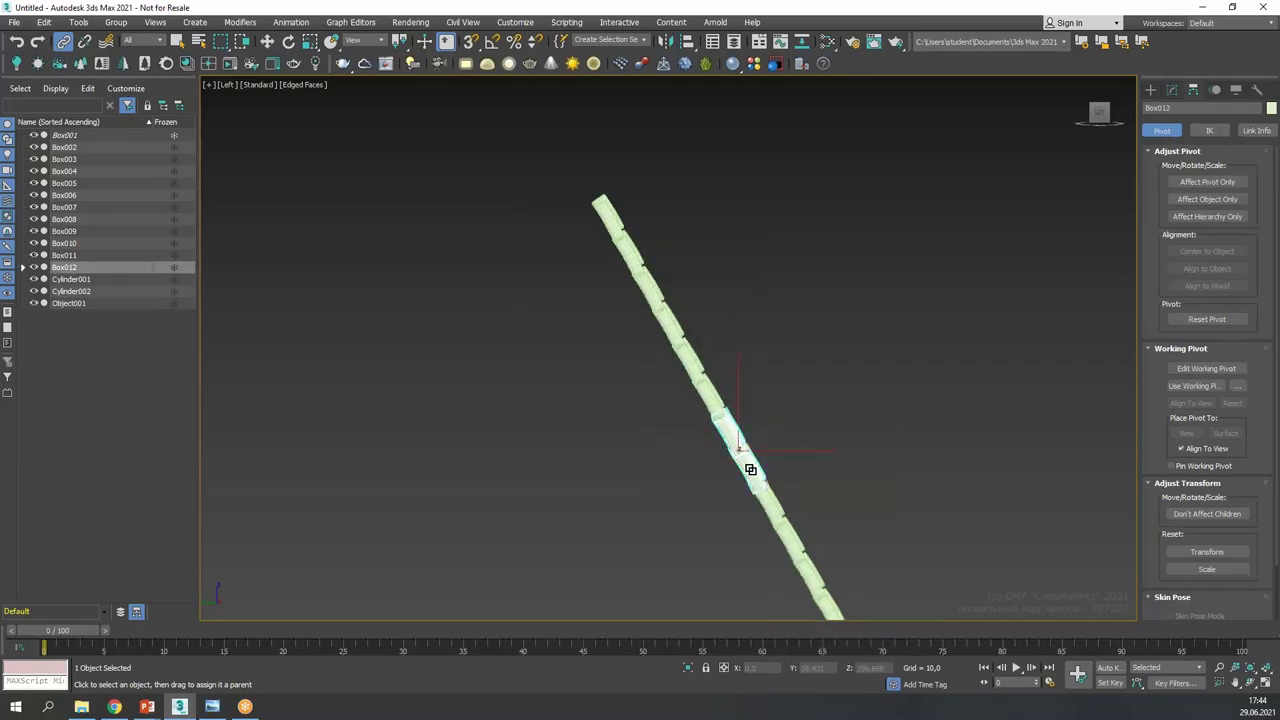
left_click(772, 504)
middle_click_drag(838, 495, 796, 345)
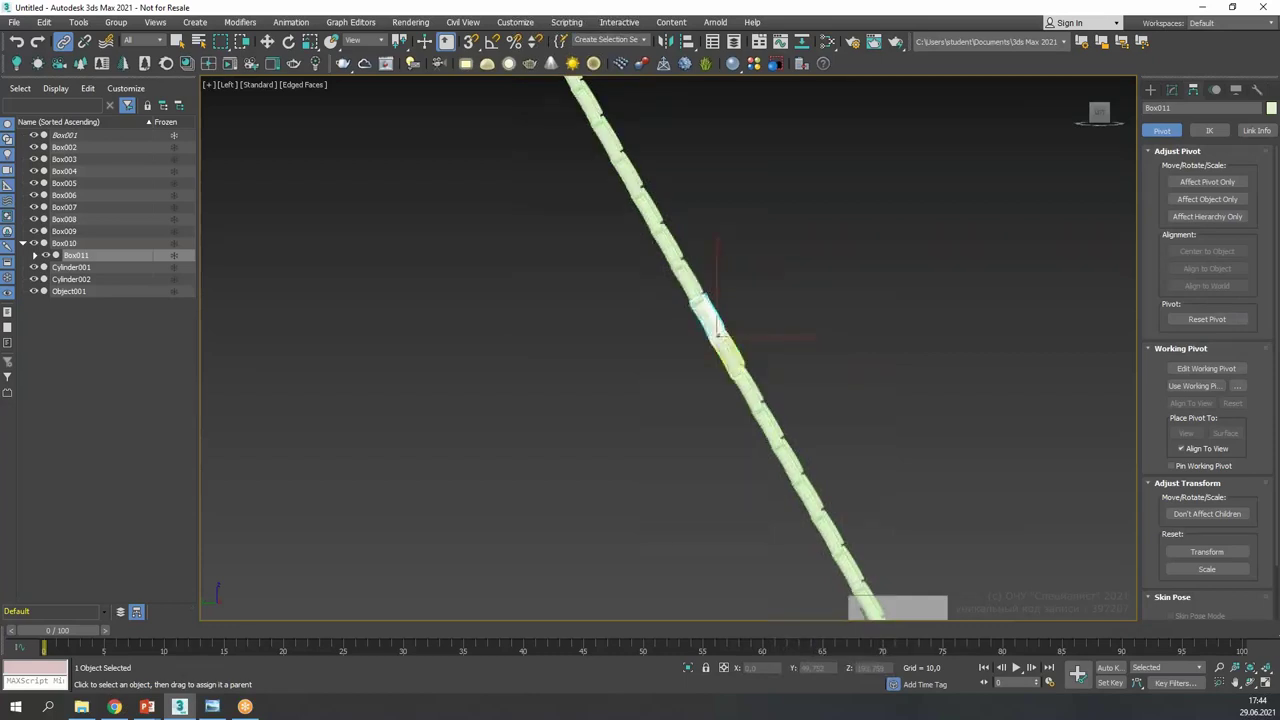
left_click(750, 392)
left_click(755, 420)
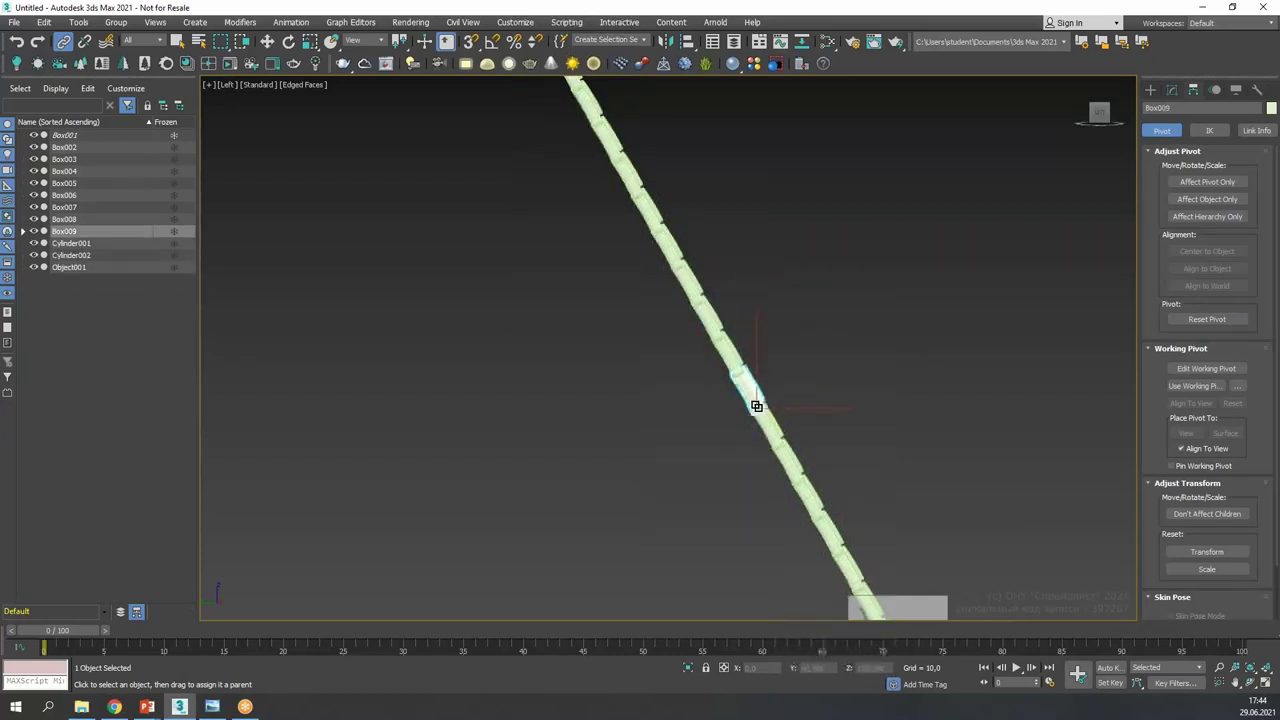
left_click(776, 436)
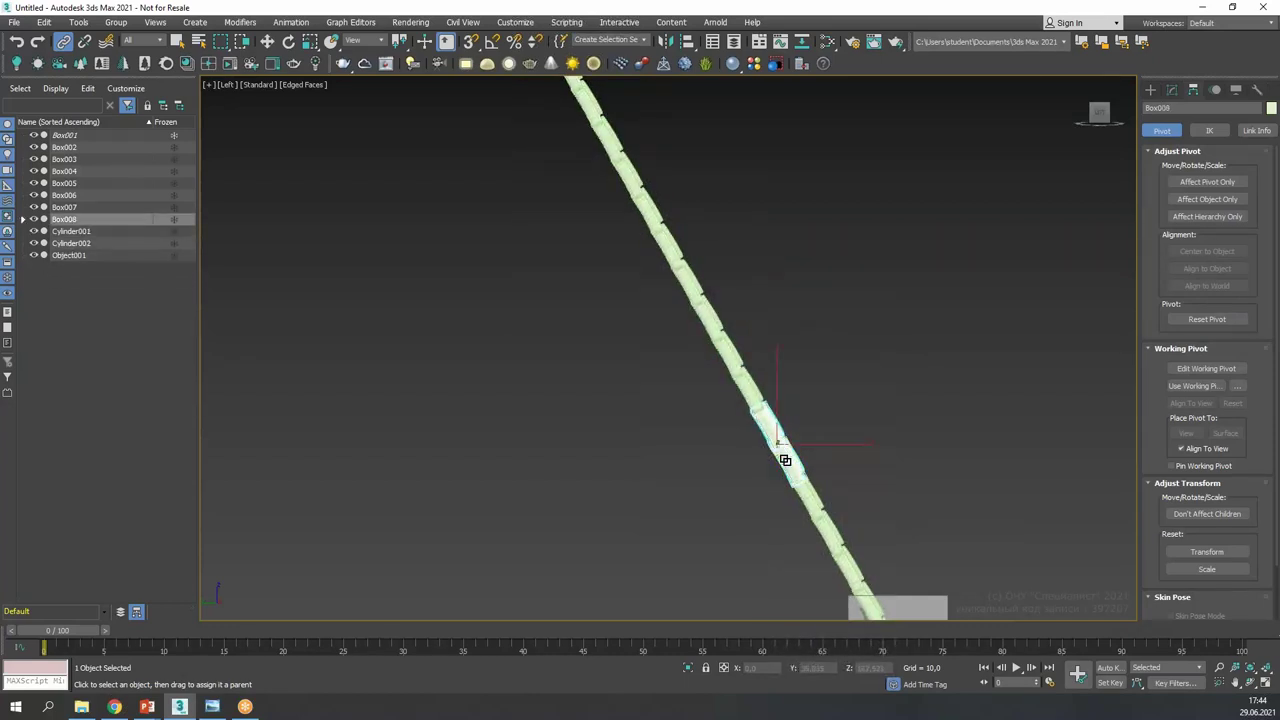
left_click(796, 477)
left_click(819, 507)
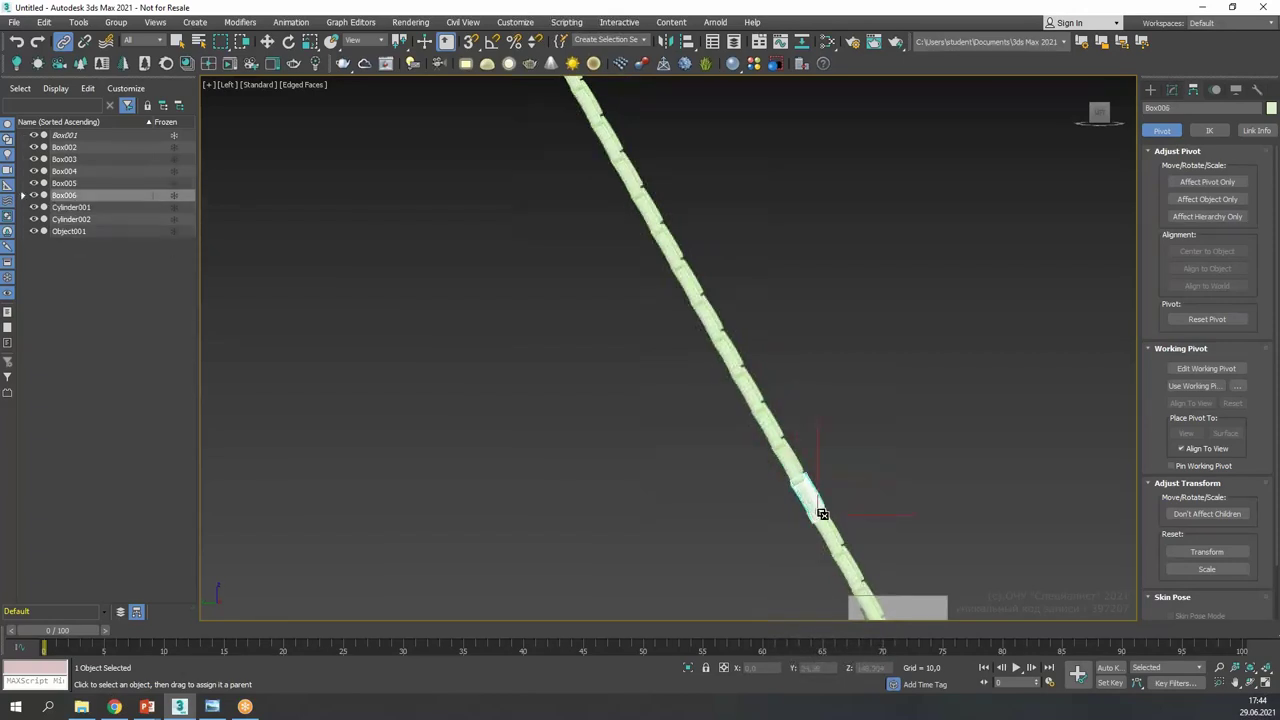
left_click(841, 562)
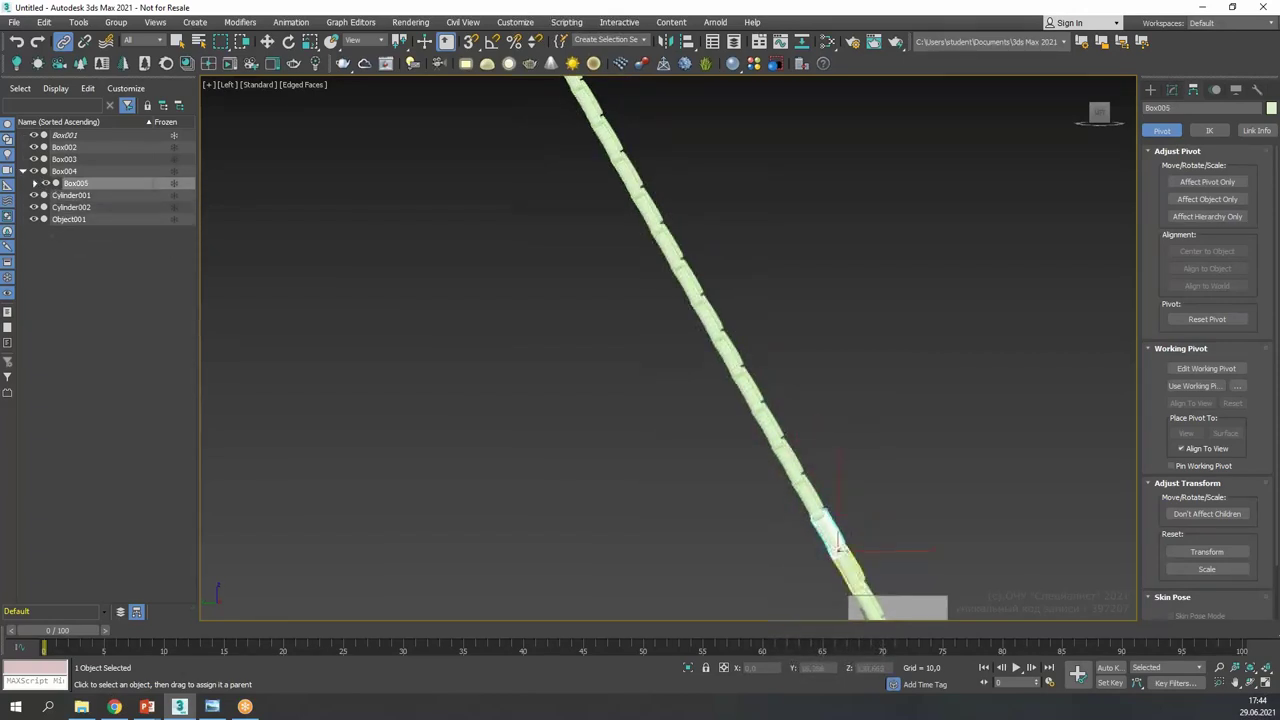
left_click(861, 590)
middle_click_drag(870, 582, 858, 470)
left_click(857, 469)
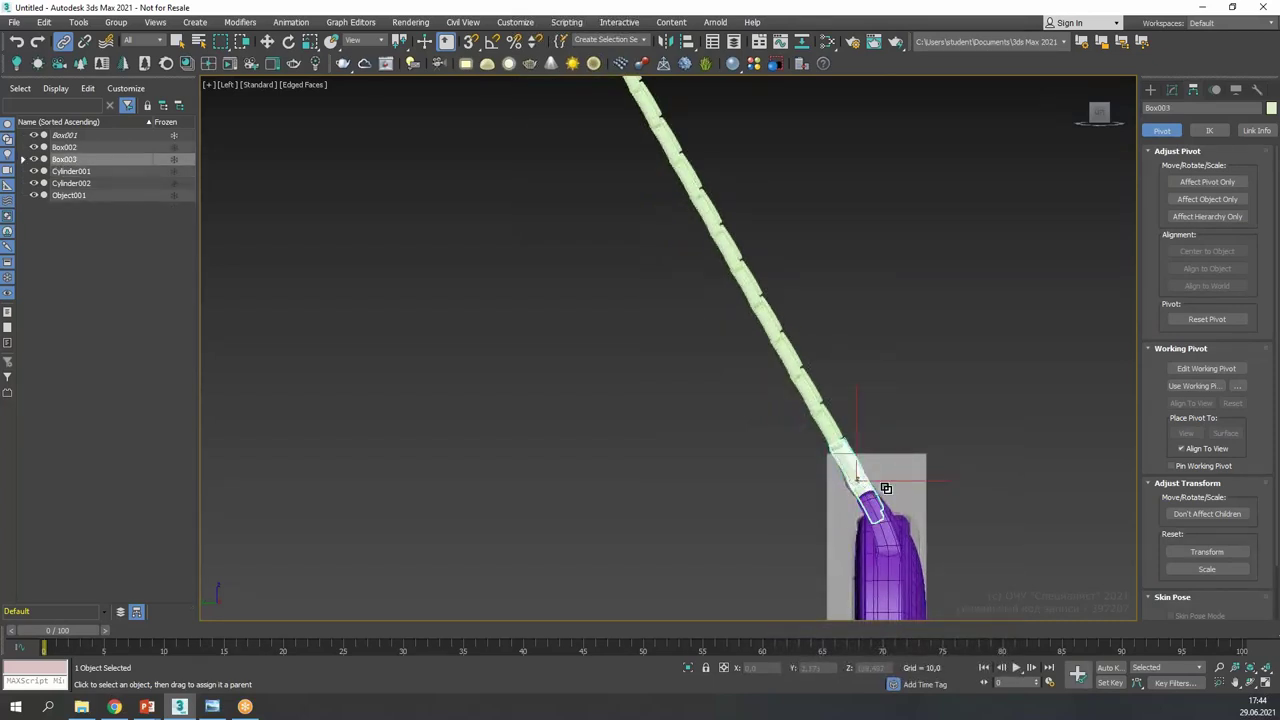
- Rotate the links nearest the upper lugs one by one to bend the first part of the bracelet behind the case
key("e")
scroll(890, 376, "down", 3)
left_click_drag(932, 374, 924, 366)
scroll(935, 370, "up", 3)
left_click(822, 374)
left_click_drag(800, 378, 649, 405)
left_click(662, 382)
left_click(655, 458)
left_click_drag(704, 356, 698, 392)
left_click(607, 397)
left_click_drag(606, 408, 623, 442)
left_click(660, 517)
left_click(625, 400)
middle_click_drag(624, 437, 625, 356)
scroll(626, 356, "down", 3)
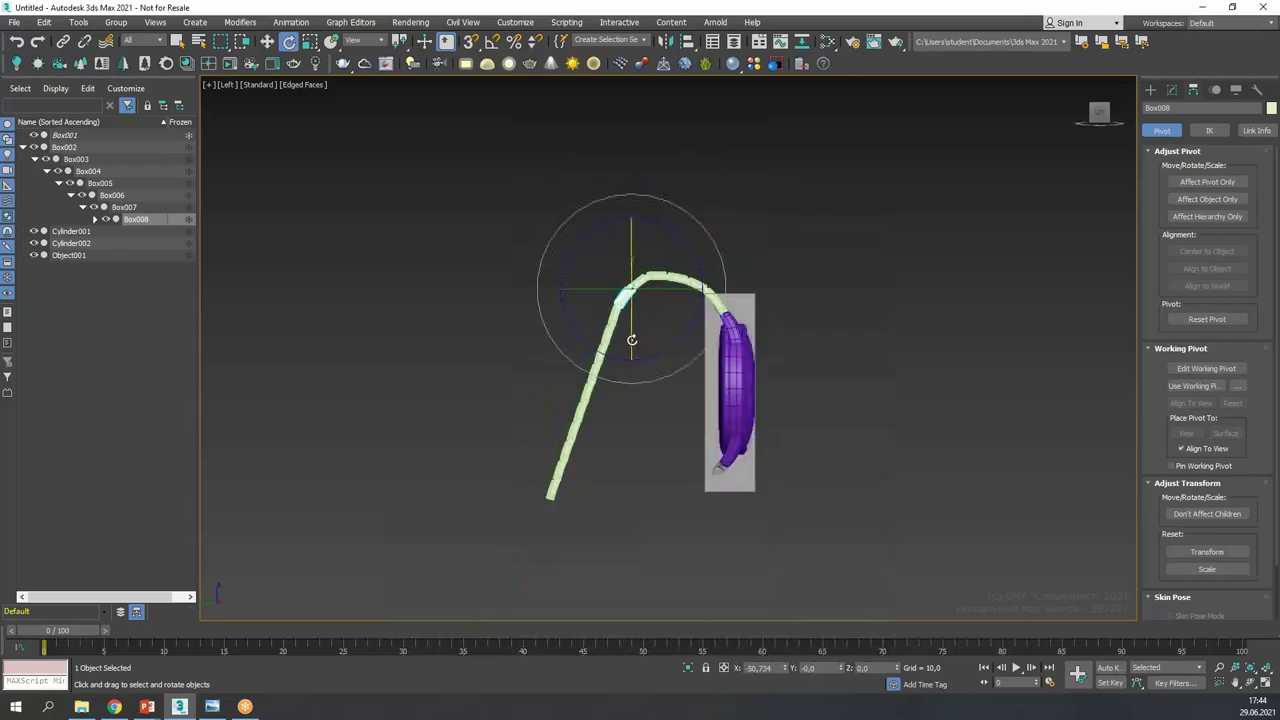
- Rotate the remaining links down the chain to curve the bracelet back toward the lower lugs
left_click(611, 437)
scroll(607, 371, "up", 3)
left_click_drag(609, 297, 637, 402)
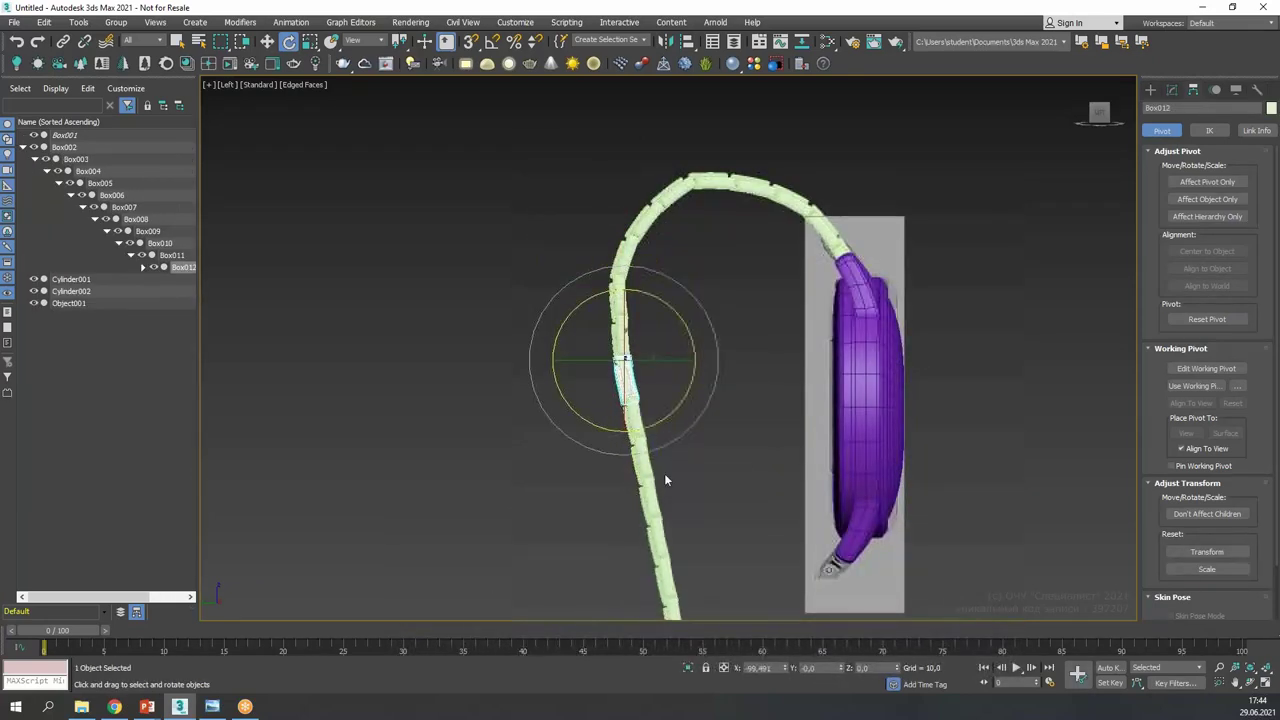
left_click(665, 475)
left_click_drag(643, 468, 658, 483)
left_click(659, 571)
middle_click_drag(659, 571, 637, 467)
left_click_drag(645, 394, 657, 394)
left_click(631, 530)
left_click_drag(676, 438, 760, 462)
left_click(686, 525)
left_click(739, 552)
right_click(760, 462)
left_click_drag(787, 421, 781, 387)
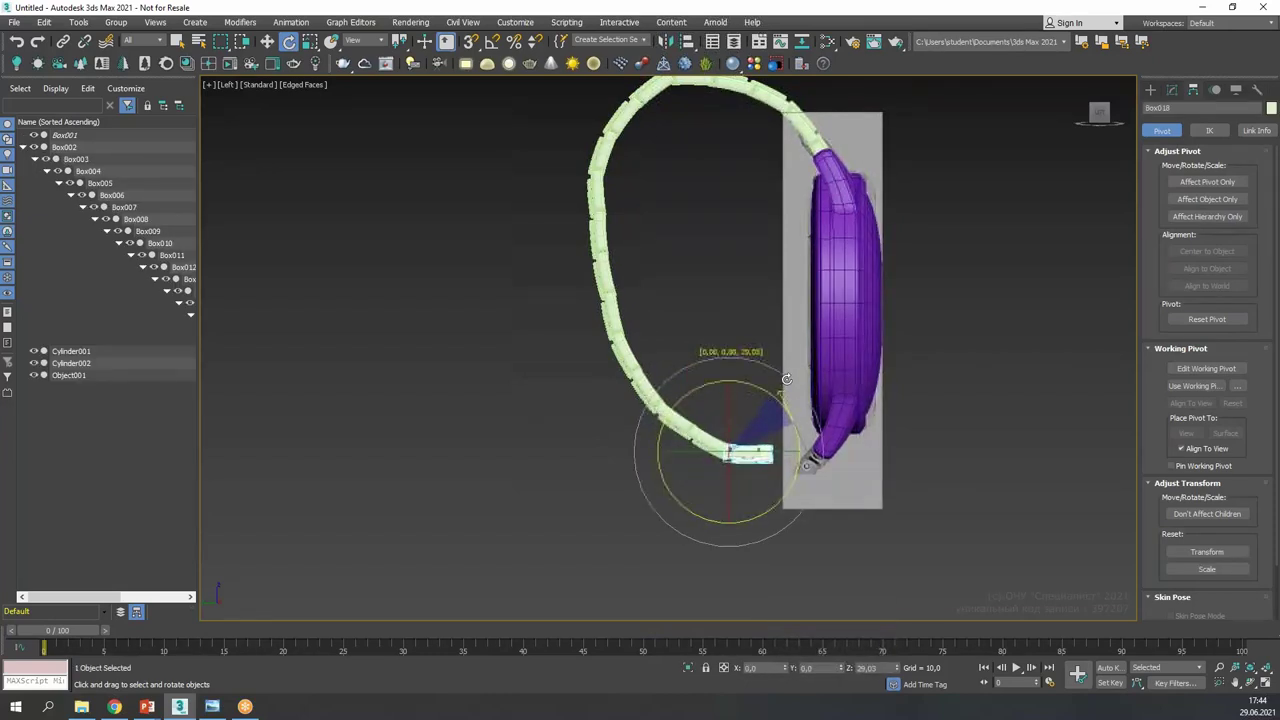
- Clone one more link at the free end of the bracelet and parent it to the preceding link
scroll(805, 466, "up", 5)
key("w")
mouse_move(647, 432)
left_mouse_down("shift")
mouse_move(819, 432)
mouse_move(745, 432)
left_mouse_up("shift")
left_click(640, 409)
key("e")
left_click(63, 41)
left_click_drag(722, 440, 680, 456)
- Adjust the rotation of a link on the rear curve and the second-to-last link so the bracelet reaches the lower lugs
middle_click_drag(503, 356, 563, 414)
scroll(563, 414, "down", 4)
key("w")
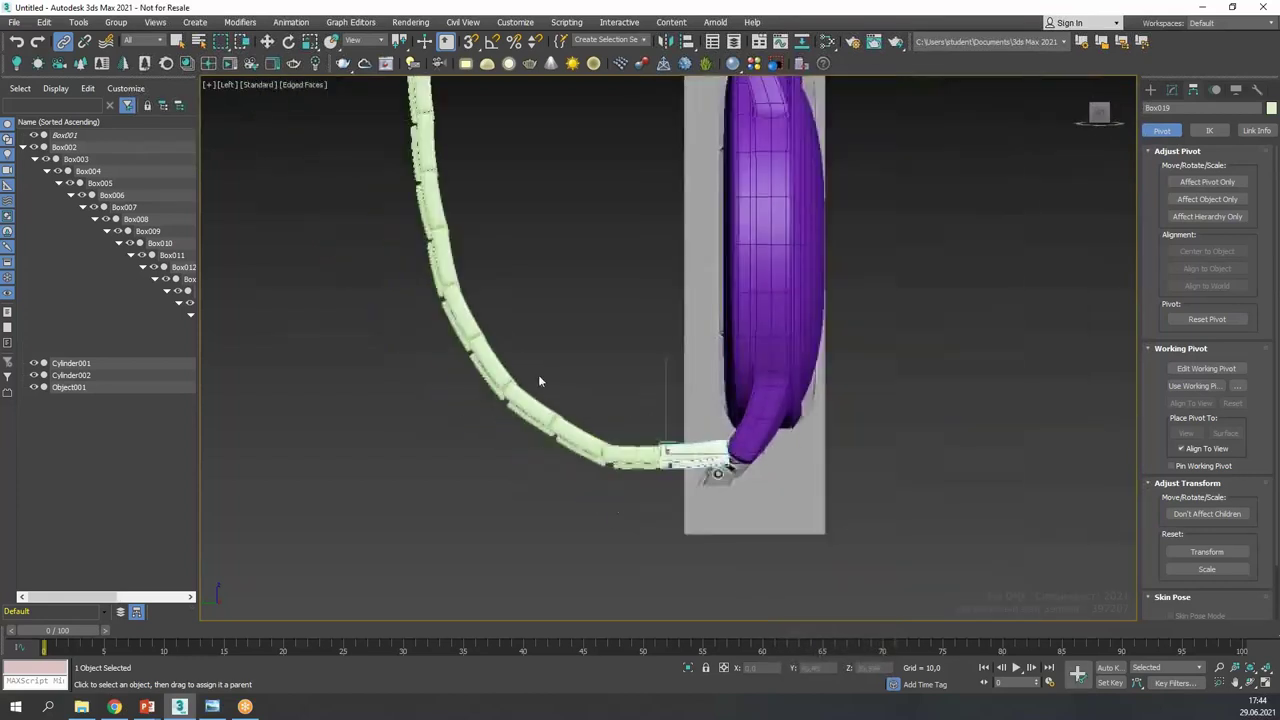
left_click(440, 260)
key("e")
left_click_drag(468, 284, 486, 291)
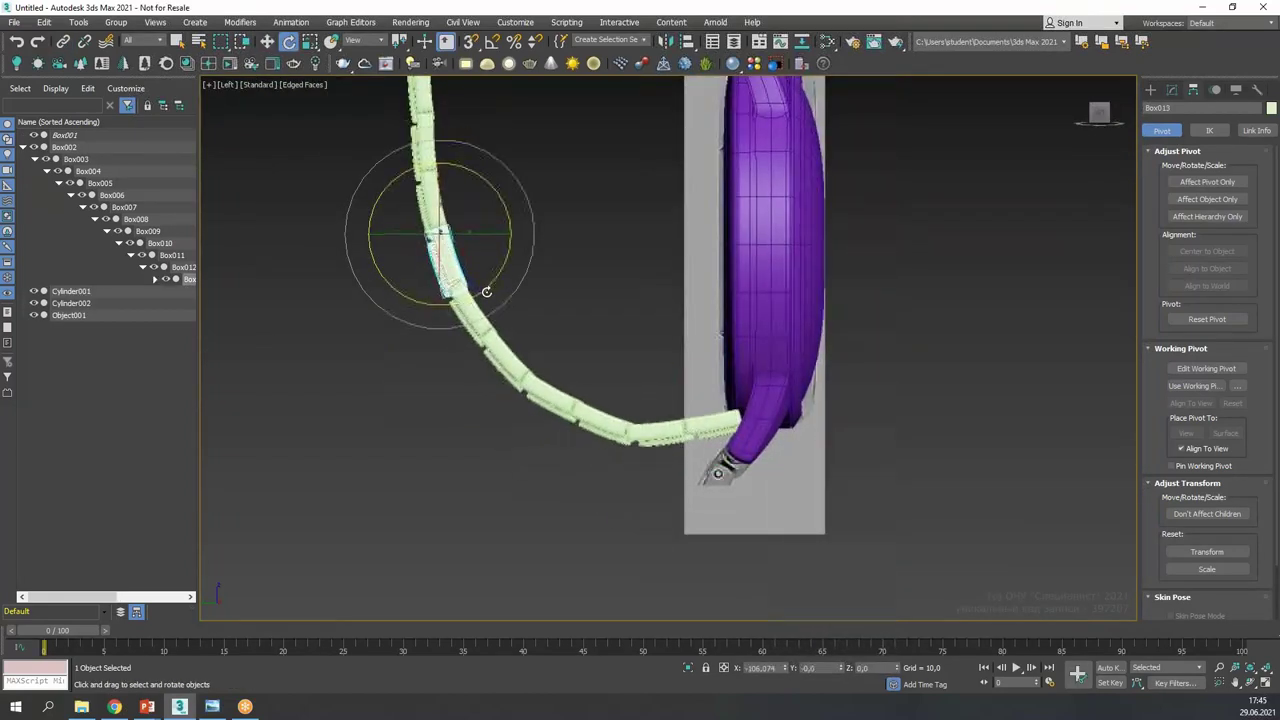
left_click(645, 437)
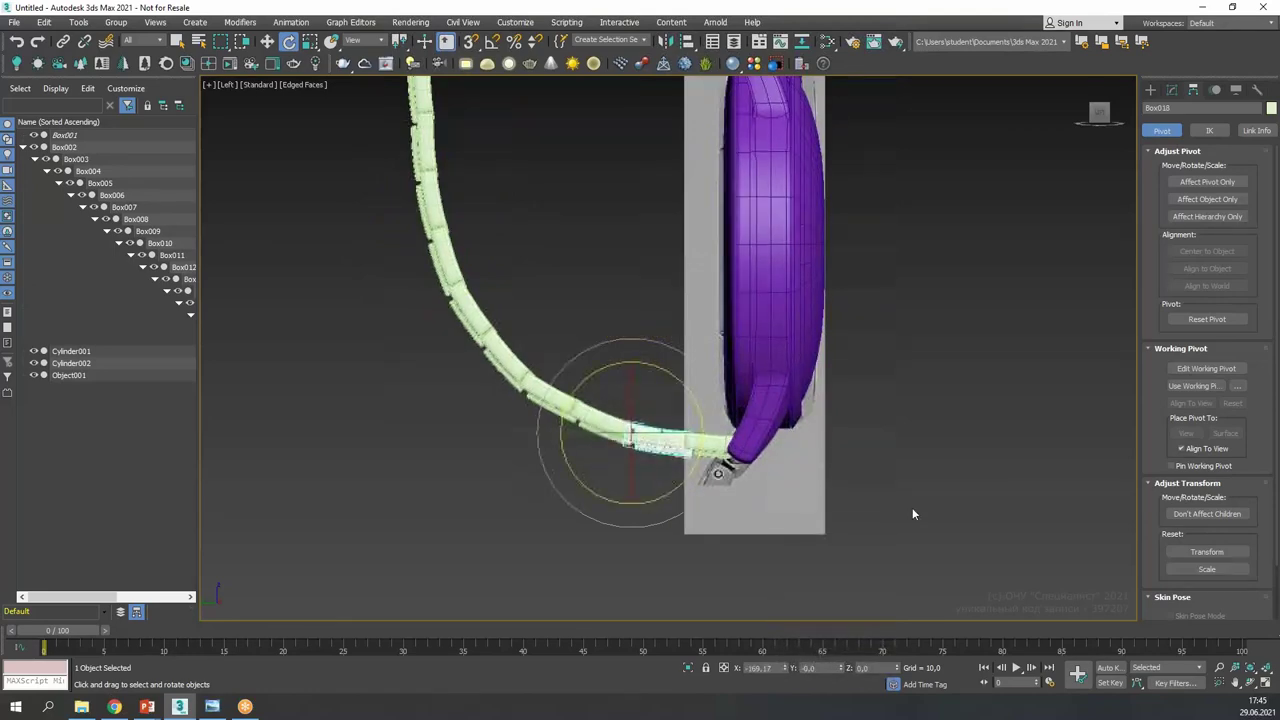
- Rotate the last bracelet link to the lower lug's angle and move it between the lower lugs
left_click(931, 529)
key("p")
scroll(931, 529, "down", 5)
middle_click_drag(928, 532, 894, 314)
left_click(958, 461)
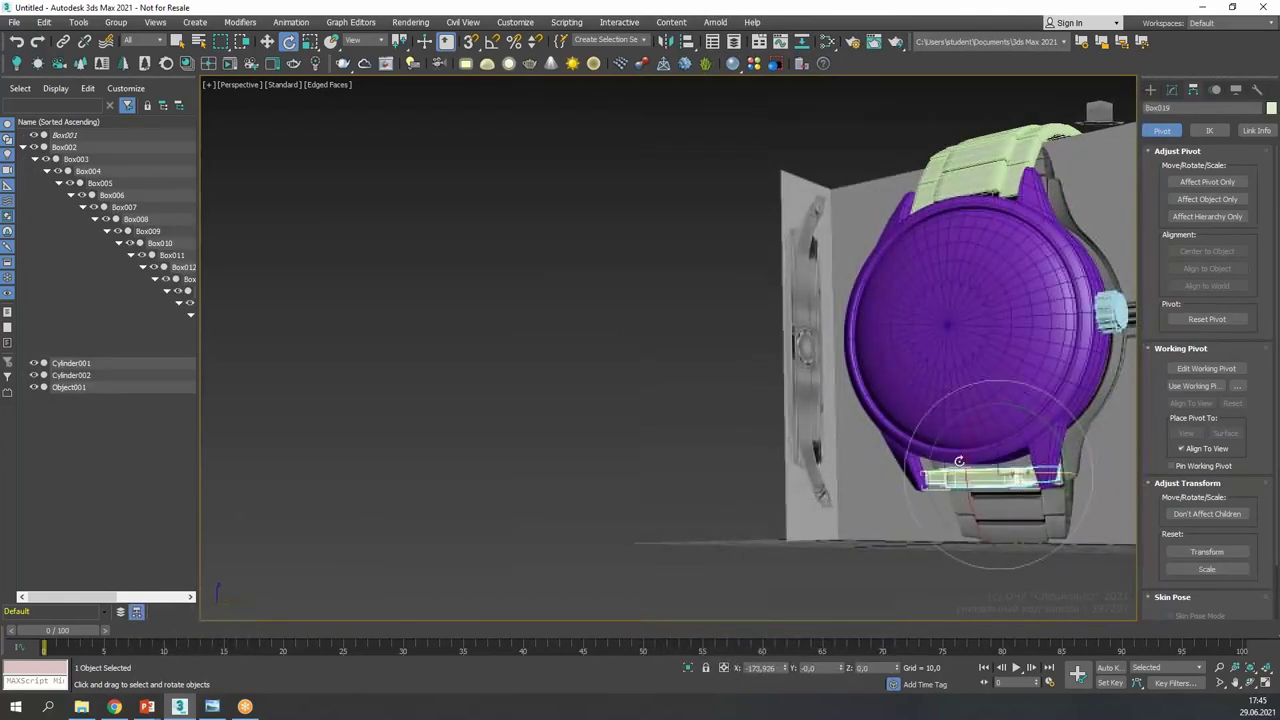
key("alt+w")
key("alt+w")
scroll(738, 328, "up", 3)
left_click_drag(738, 328, 760, 398)
key("w")
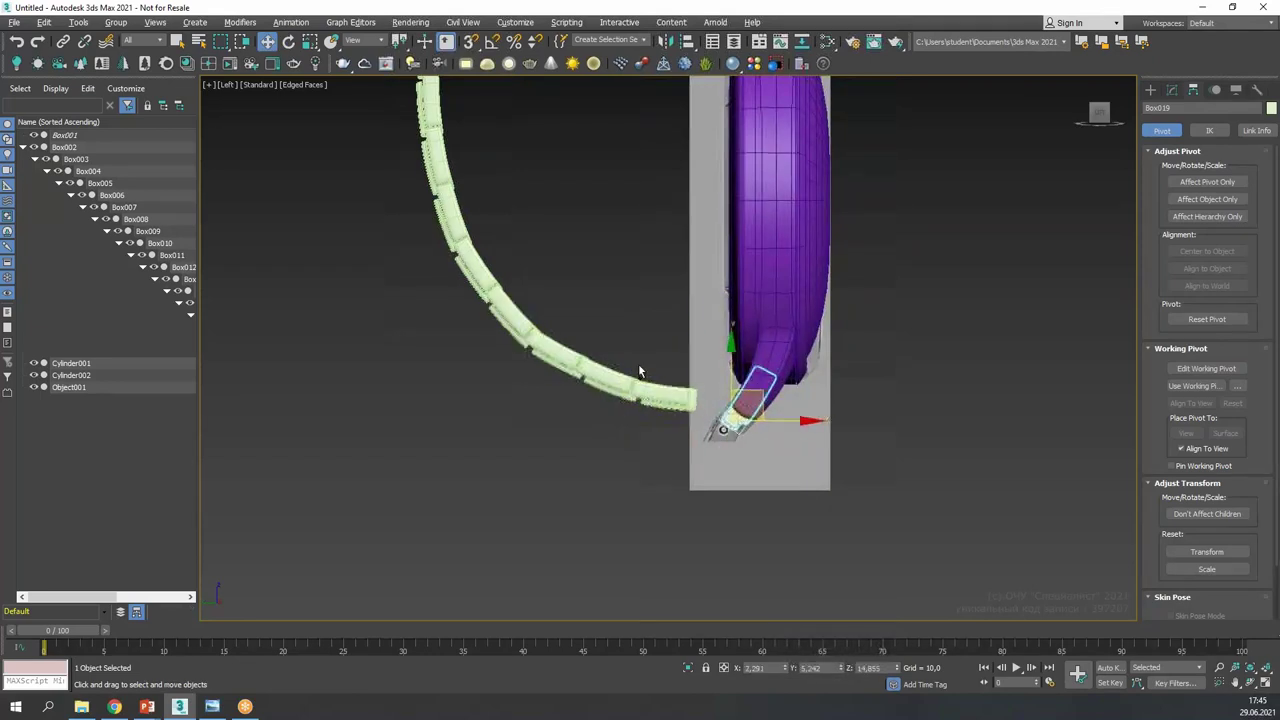
- Undo the last move and rotation of the final bracelet link
key("ctrl+z")
key("e")
key("ctrl+z")
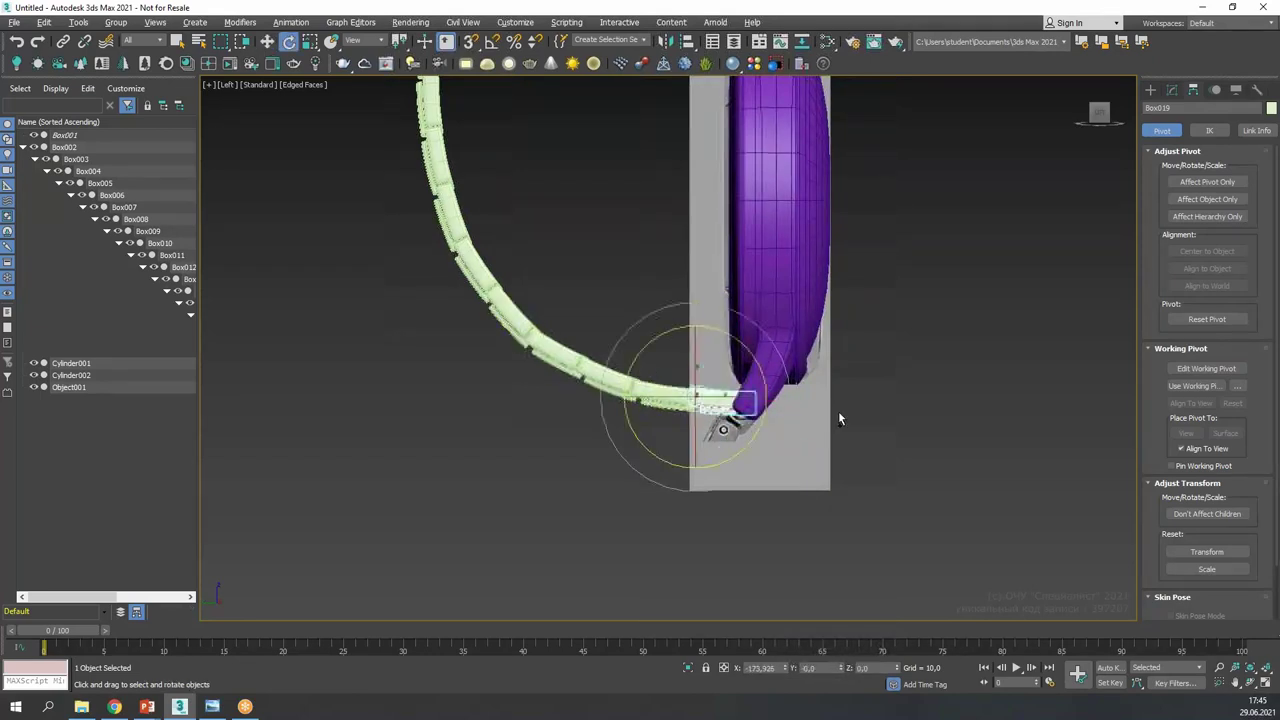
- Rotate the Box005 link at the top of the bracelet so the chain curves down more tightly toward the case
key("alt+w")
middle_click(930, 398)
key("alt+w")
middle_click_drag(760, 485, 780, 505, "alt")
key("alt+w")
middle_click(386, 405)
key("alt+w")
middle_click_drag(386, 405, 391, 614)
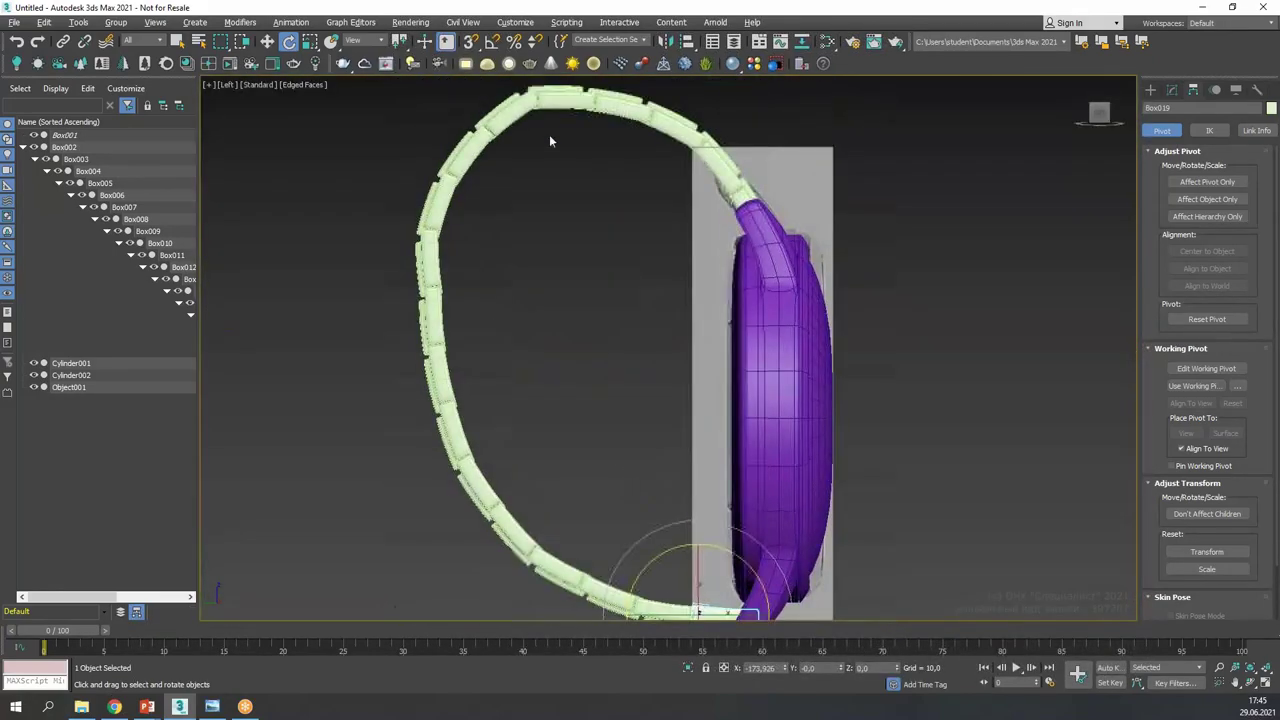
left_click(626, 103)
left_click_drag(612, 170, 640, 236)
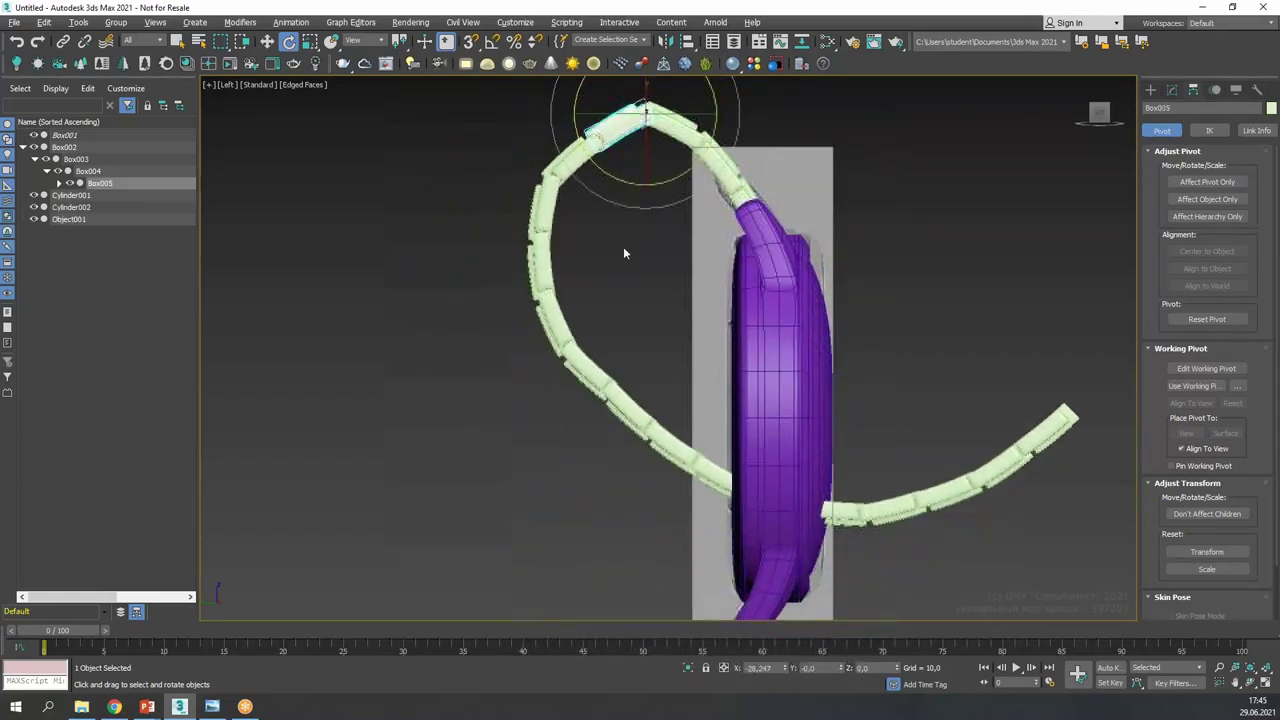
- Adjust the rotation of the links following Box005 to round out the bracelet's upper curve
left_click_drag(549, 230, 518, 250)
left_click(598, 190)
left_click(586, 160)
left_click(650, 180)
left_click_drag(668, 127, 572, 215)
left_click(612, 190)
- Rotate the Box009 link and the link after it to refine the bracelet's rear curve
left_click(557, 320)
middle_click_drag(557, 320, 552, 275)
middle_click_drag(511, 316, 511, 312)
left_click_drag(503, 292, 476, 308)
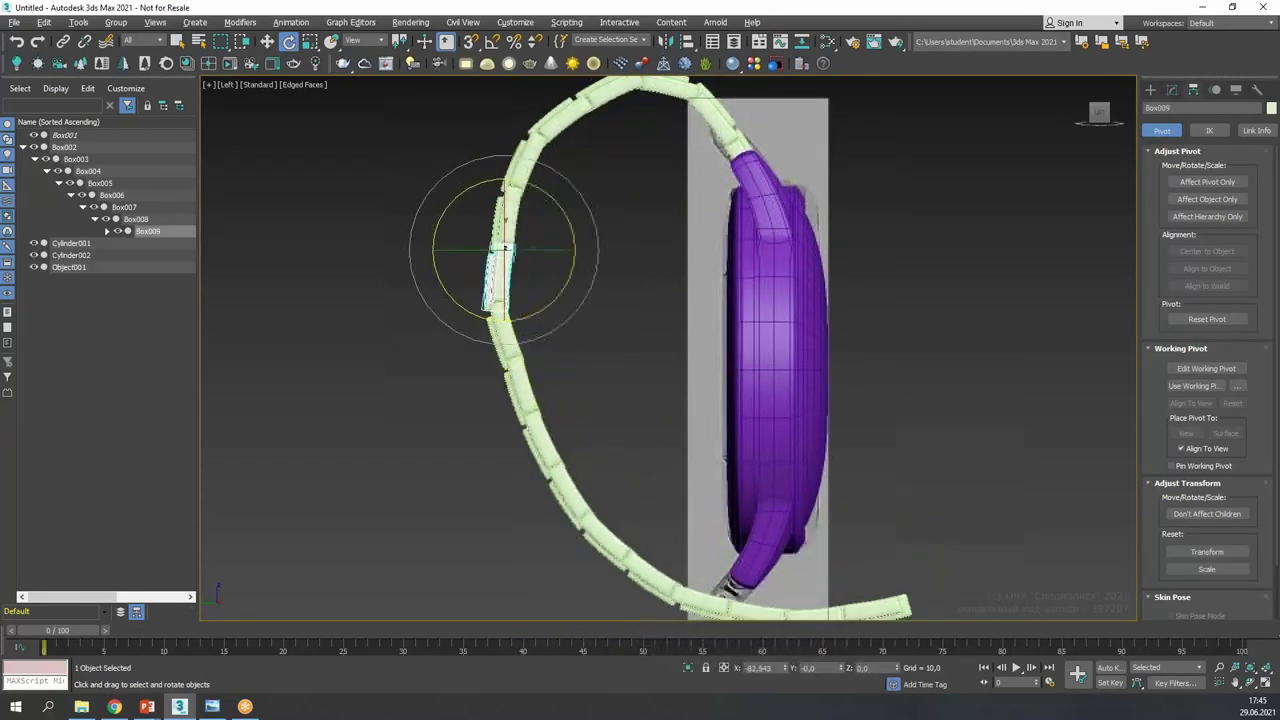
left_click(476, 394)
left_click_drag(516, 388, 503, 356)
left_click(623, 480)
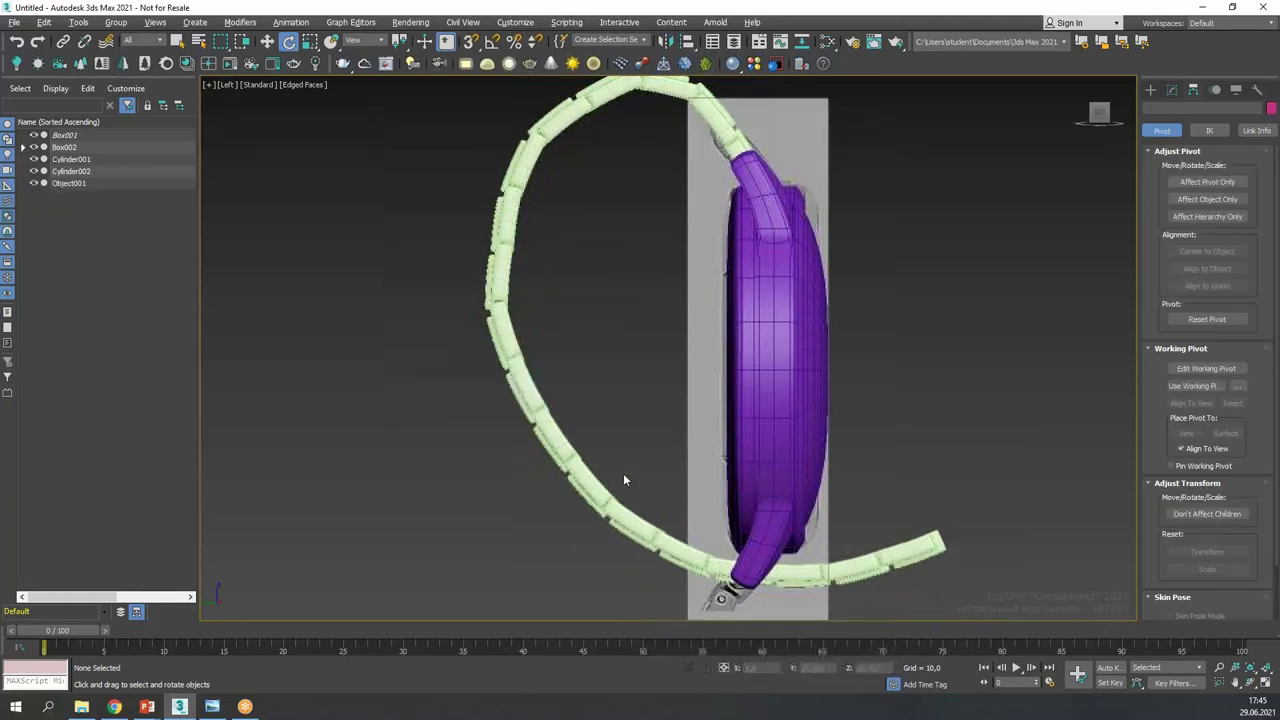
- Rotate the links down to Box012 to bend the lower rear part of the bracelet
left_click_drag(555, 443, 506, 458)
left_click(451, 466)
left_click(502, 363)
left_click_drag(502, 363, 477, 356)
left_click_drag(497, 460, 518, 464)
- Rotate the lower links up to Box018 so the bracelet's free end turns up into the lower lugs
middle_click_drag(511, 562, 447, 429)
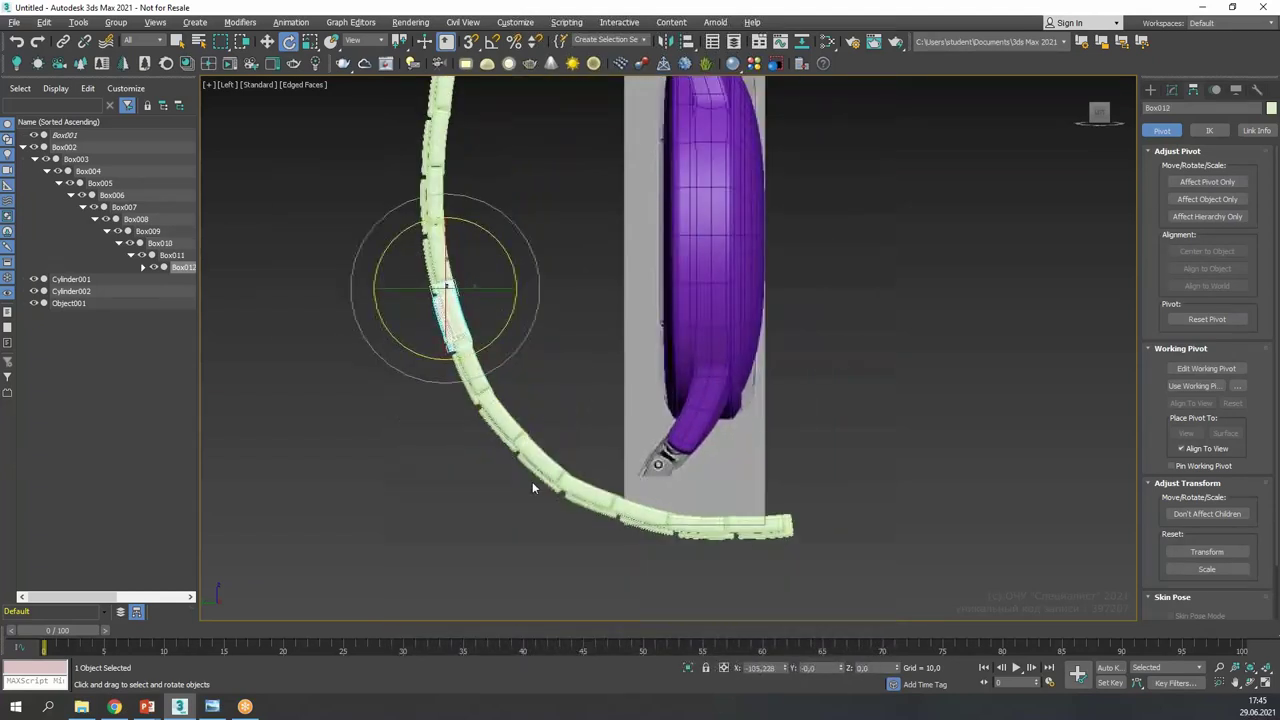
left_click_drag(582, 498, 561, 479)
left_click(713, 568)
left_click_drag(670, 500, 620, 460)
left_click(714, 471)
left_click_drag(712, 462, 676, 433)
- Switch the left view to wireframe and fine-tune the rotation of the last links between the lower lugs
key("F3")
scroll(718, 316, "up", 5)
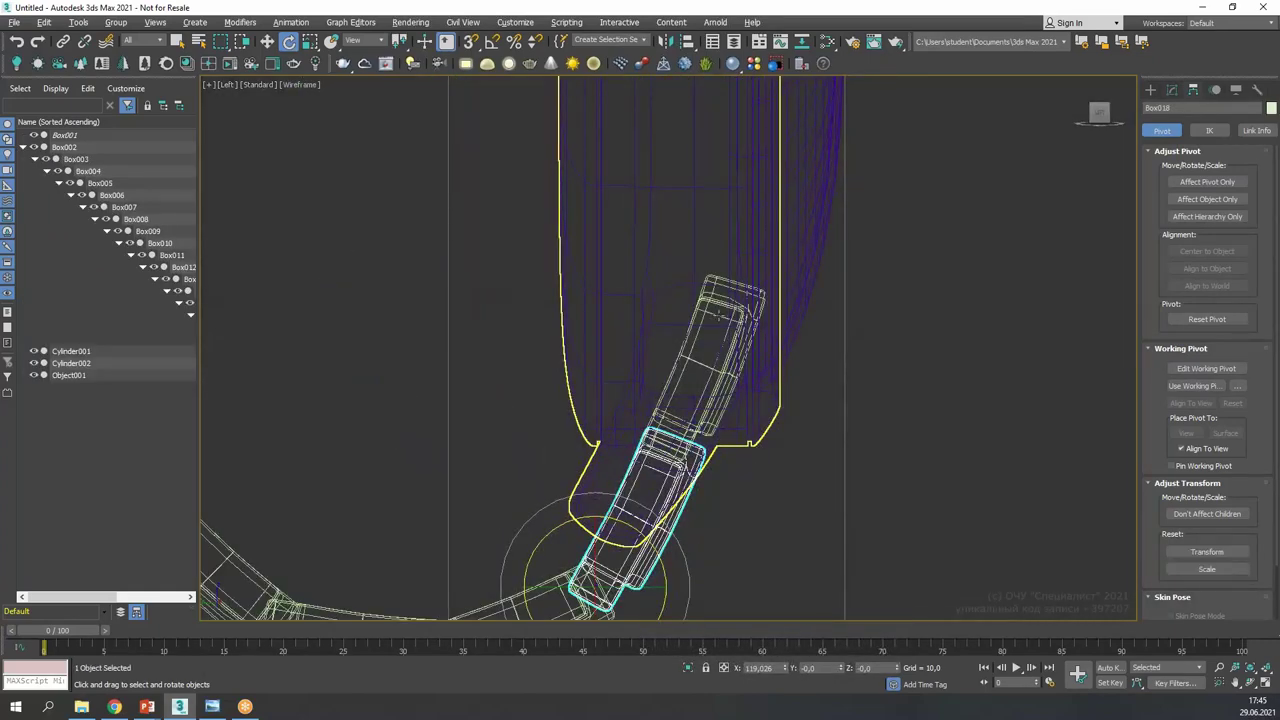
left_click(708, 313)
left_click(708, 313)
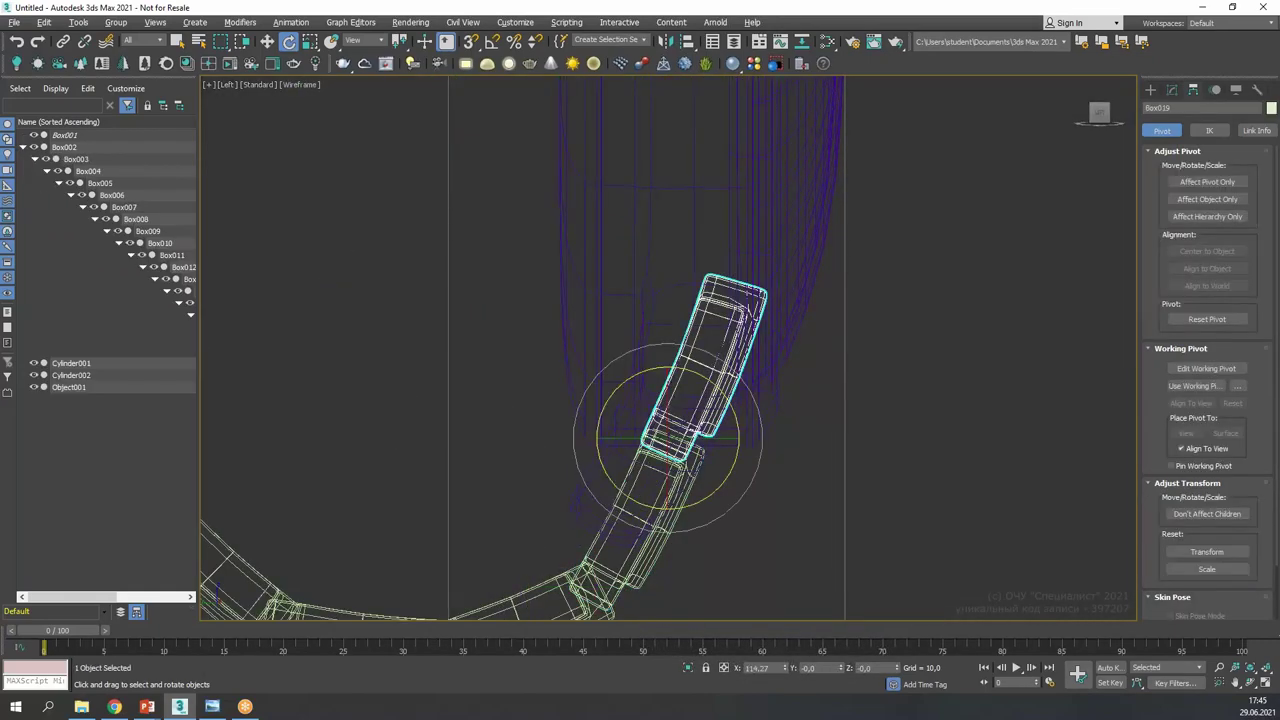
key("ctrl+d")
key("alt+w")
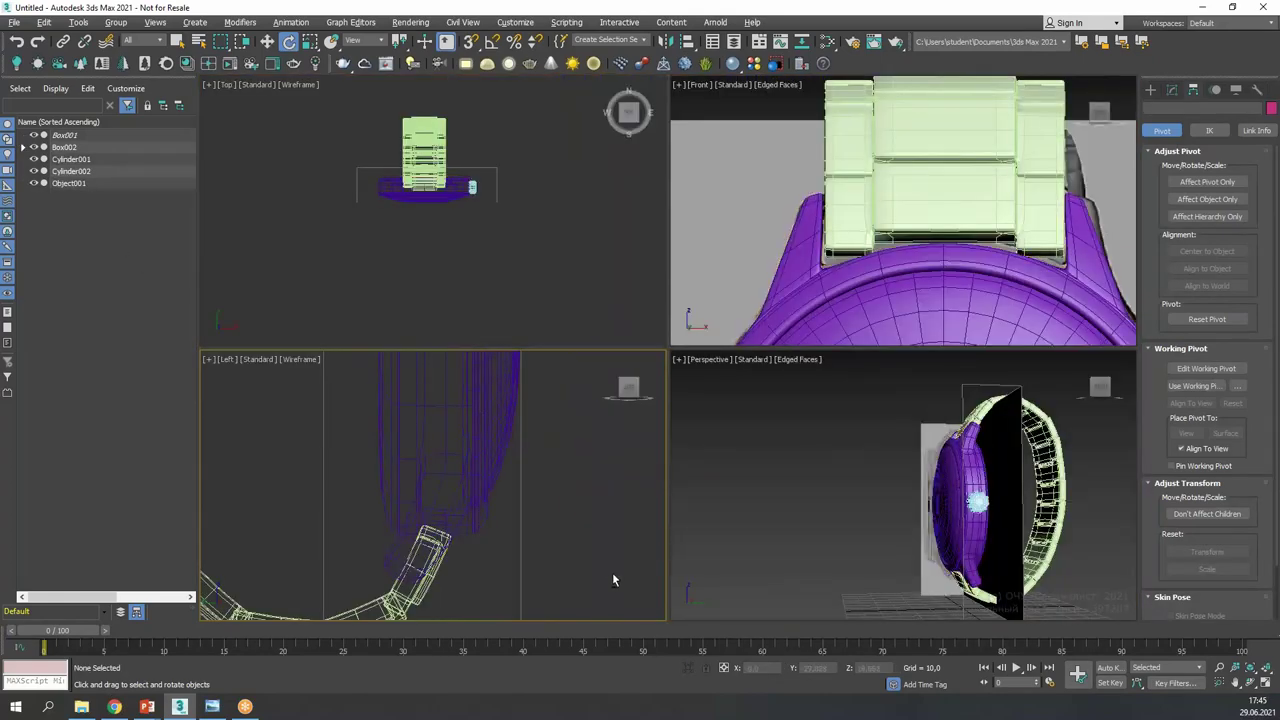
middle_click_drag(585, 548, 668, 413)
left_click(464, 480)
left_click_drag(466, 470, 450, 456)
key("ctrl+d")
left_click(498, 388)
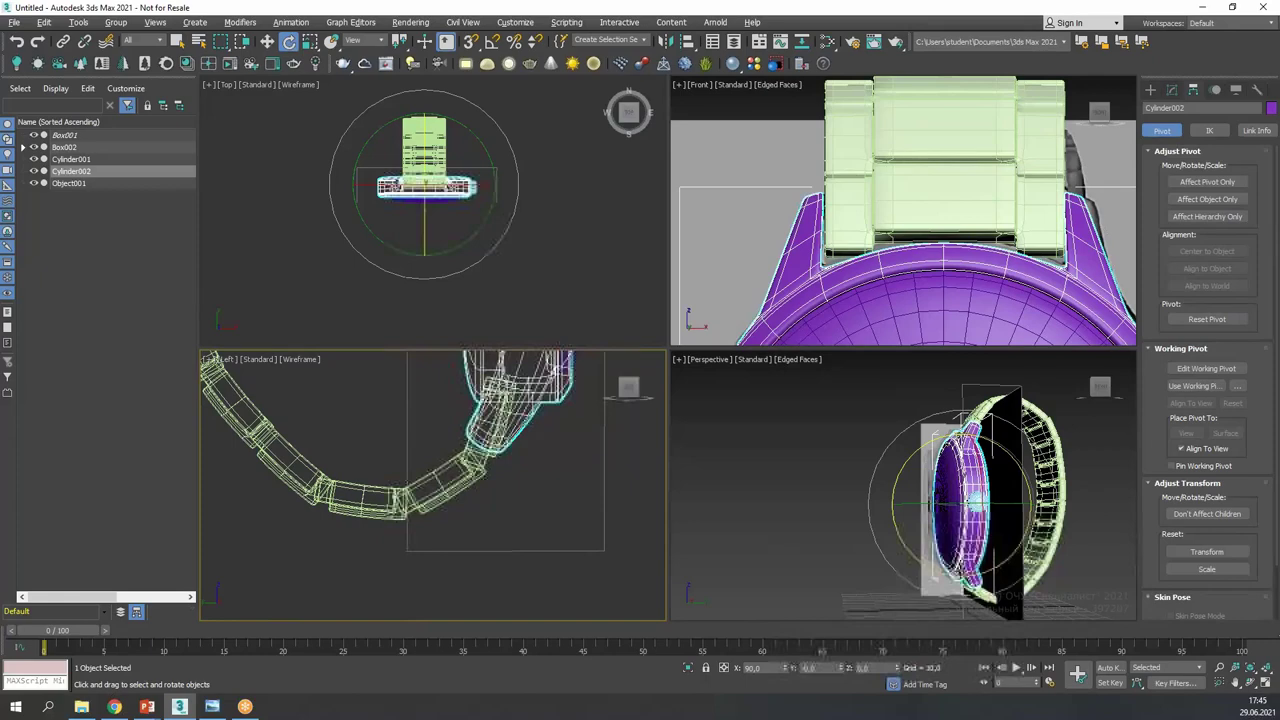
left_click(483, 448)
left_click_drag(526, 411, 544, 422)
- Hide the frozen reference objects and frame the watch in the perspective view
right_click(815, 507)
key("alt+w")
middle_click_drag(816, 502, 1006, 441, "alt")
left_click(1006, 441)
middle_click_drag(925, 445, 902, 373, "alt")
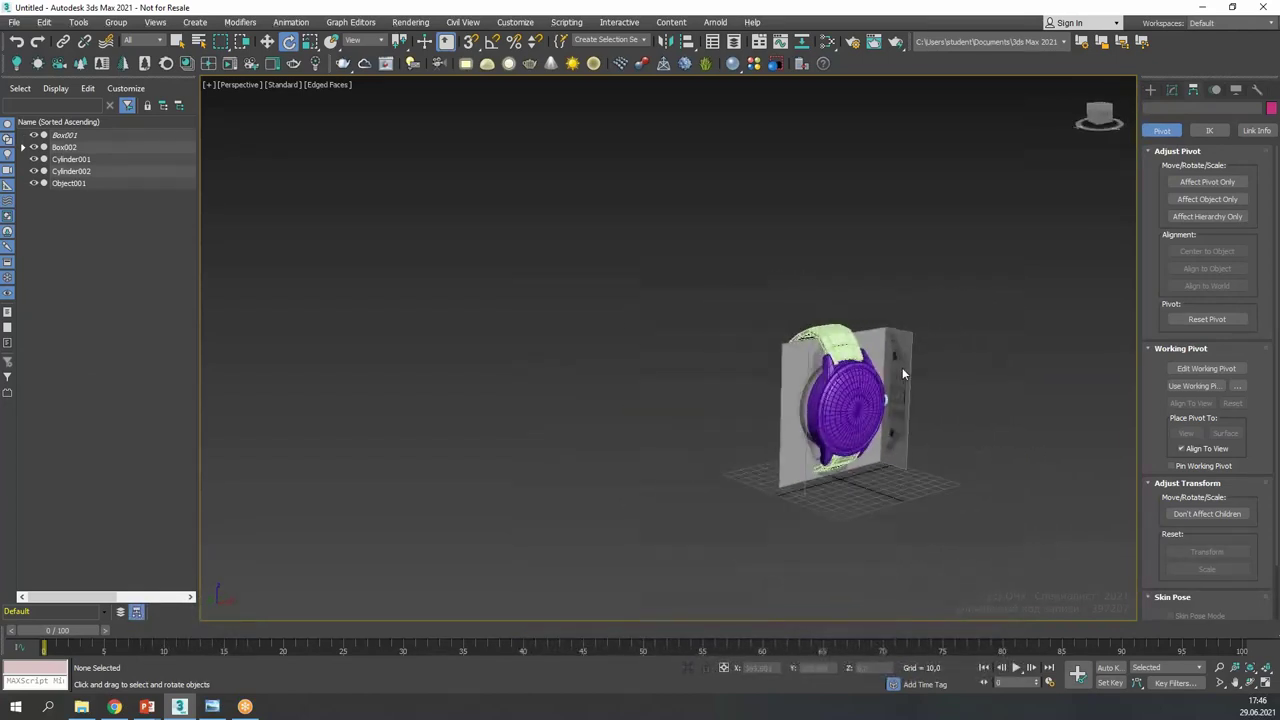
left_click(1237, 90)
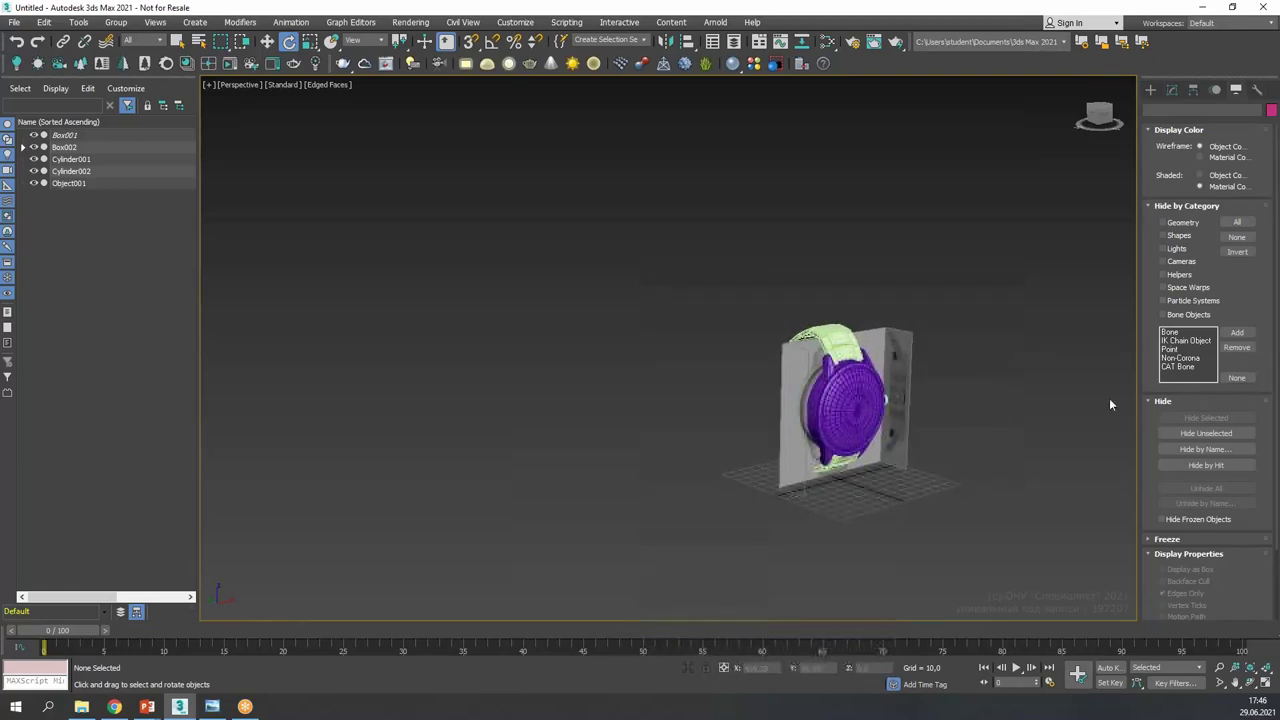
left_click(1168, 519)
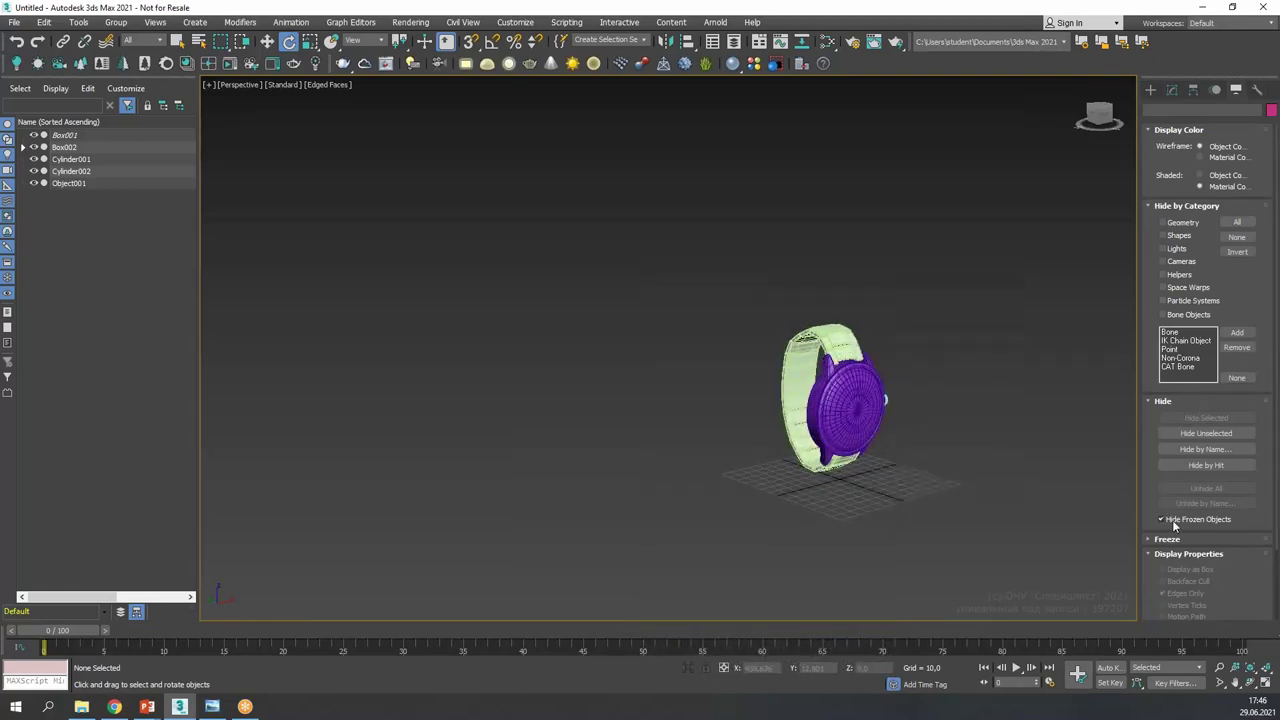
key("z")
middle_click_drag(951, 482, 629, 390, "alt")
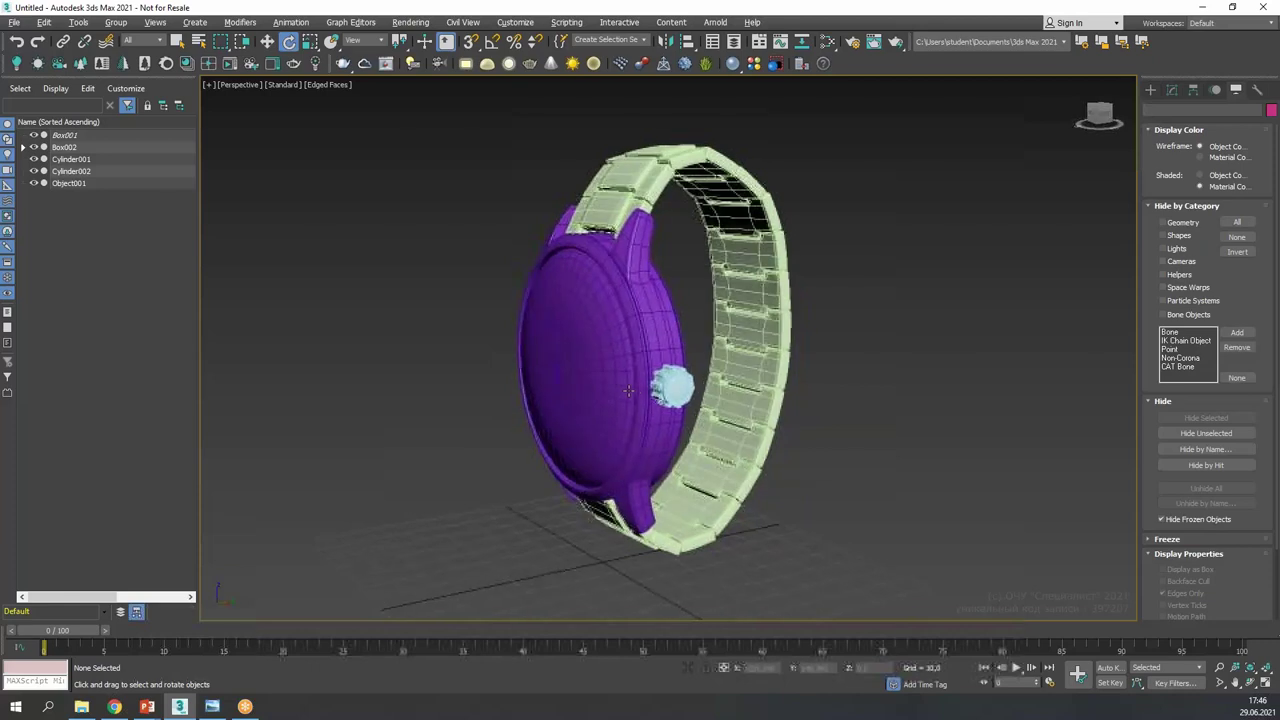
middle_click_drag(631, 390, 650, 390, "alt")
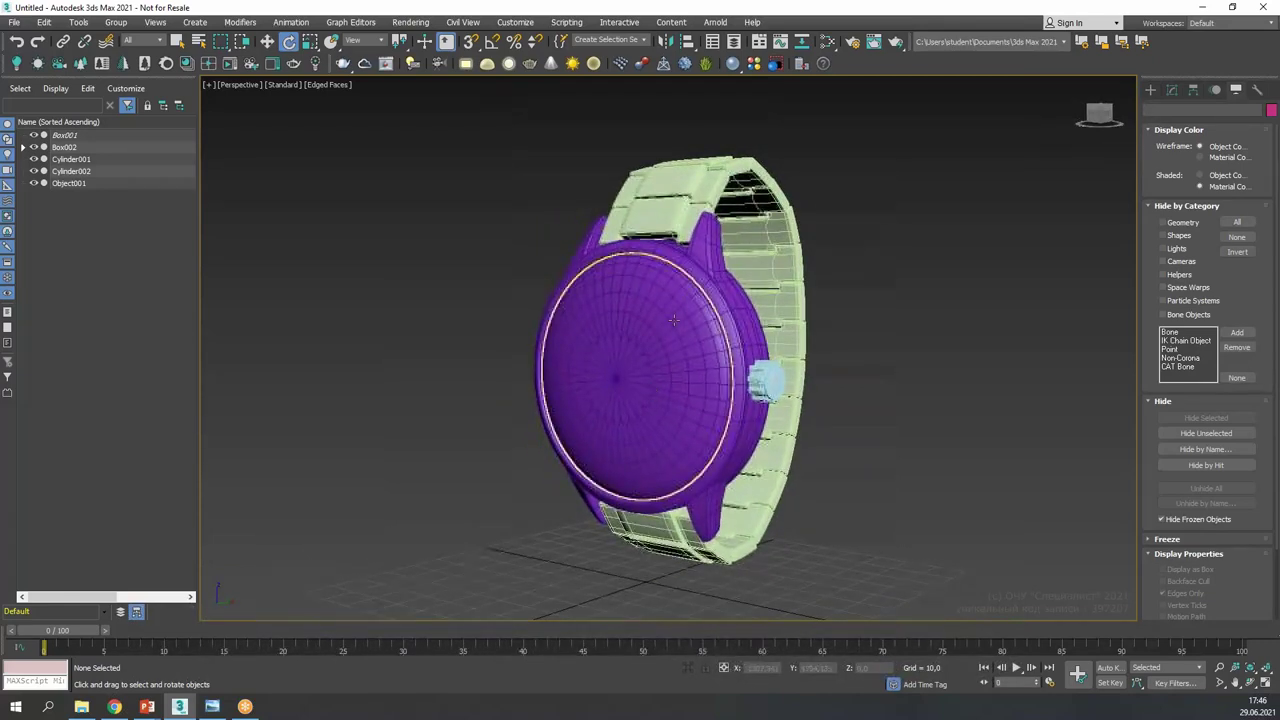
- Open the environment settings alongside the material editor and create a VRayBitmap map
key("8")
left_click_drag(1052, 212, 282, 72)
left_click(827, 41)
left_click_drag(600, 78, 886, 89)
right_click(510, 190)
mouse_move(545, 210)
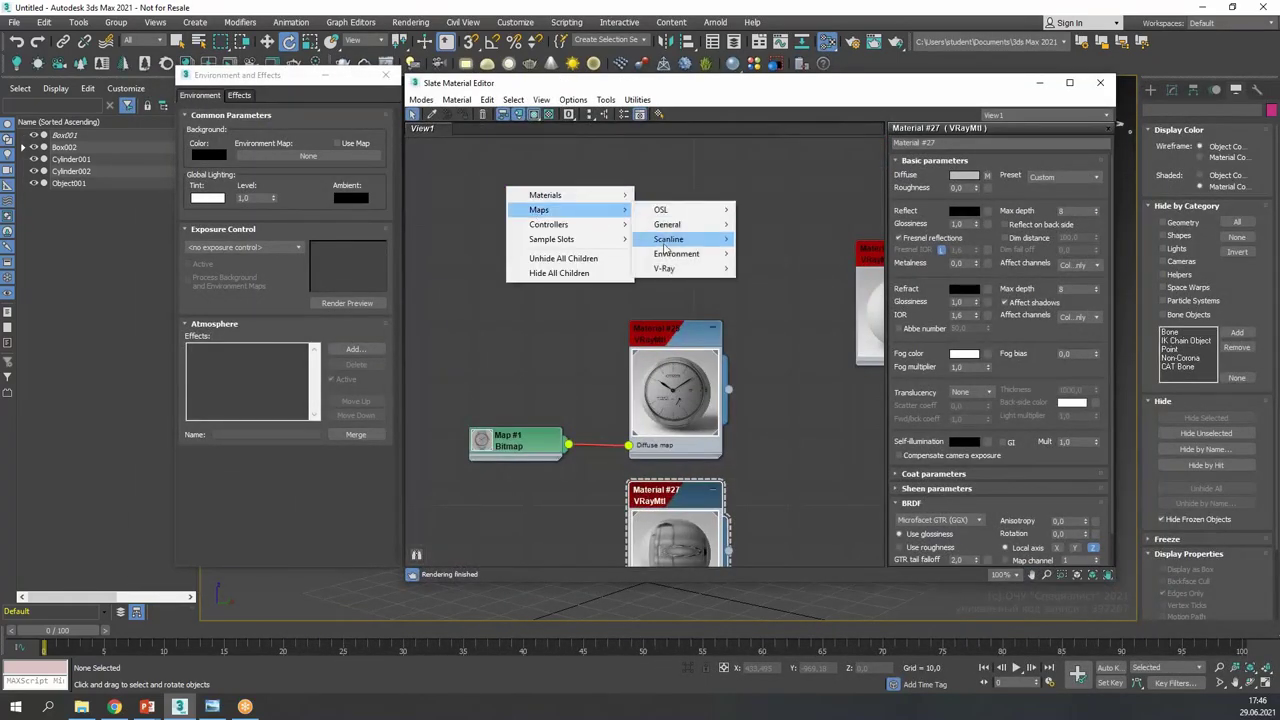
mouse_move(670, 274)
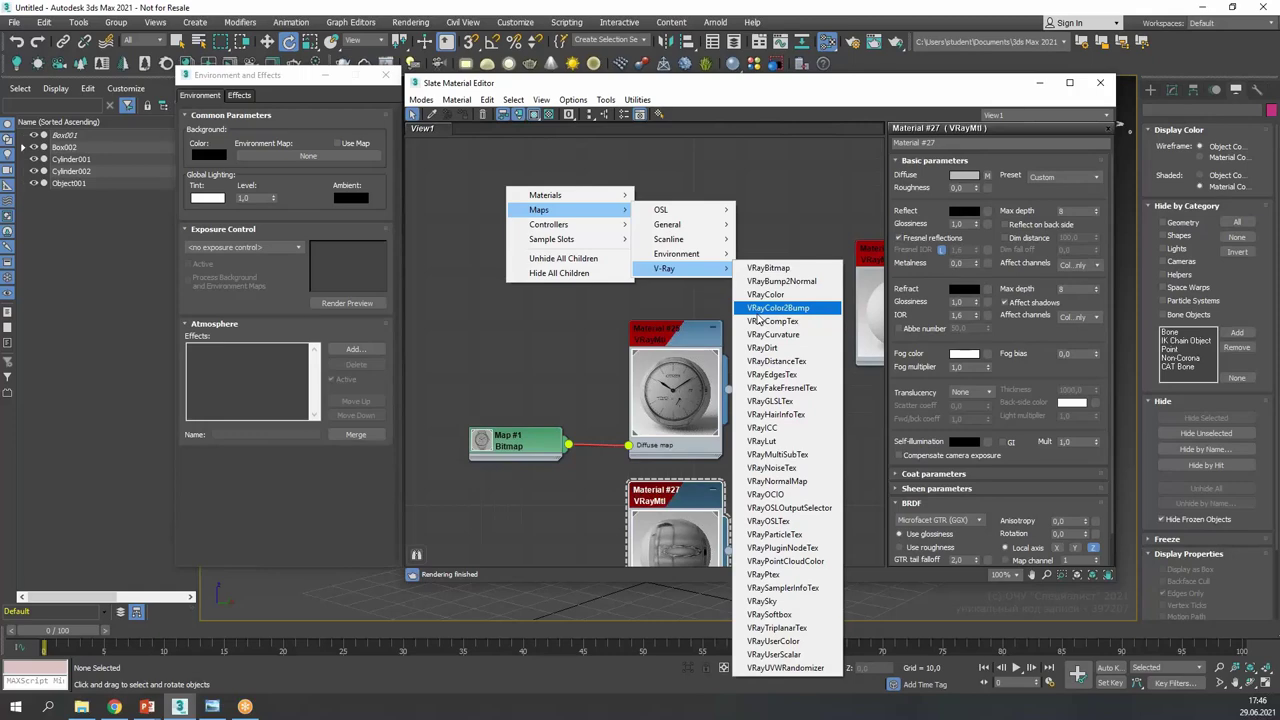
left_click(768, 268)
- Load HDR8-studowhite.hdr as the VRayBitmap map's image
double_click(474, 184)
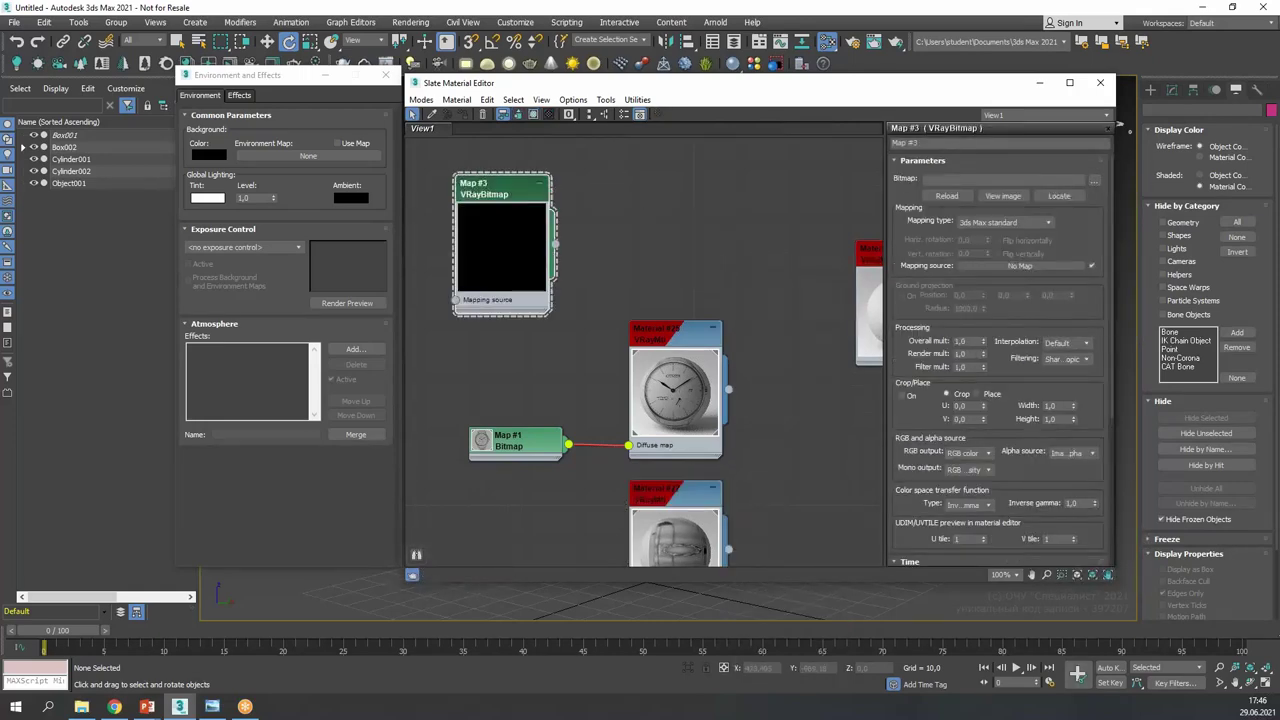
left_click(1095, 182)
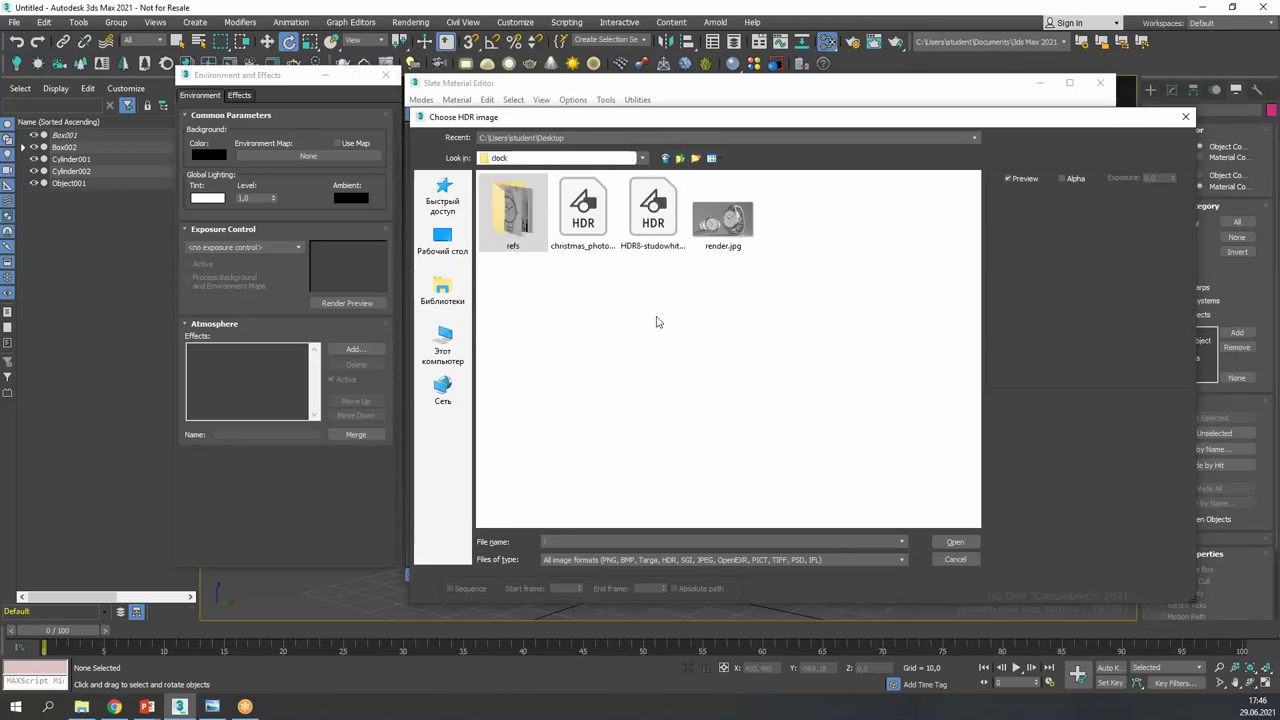
left_click(653, 212)
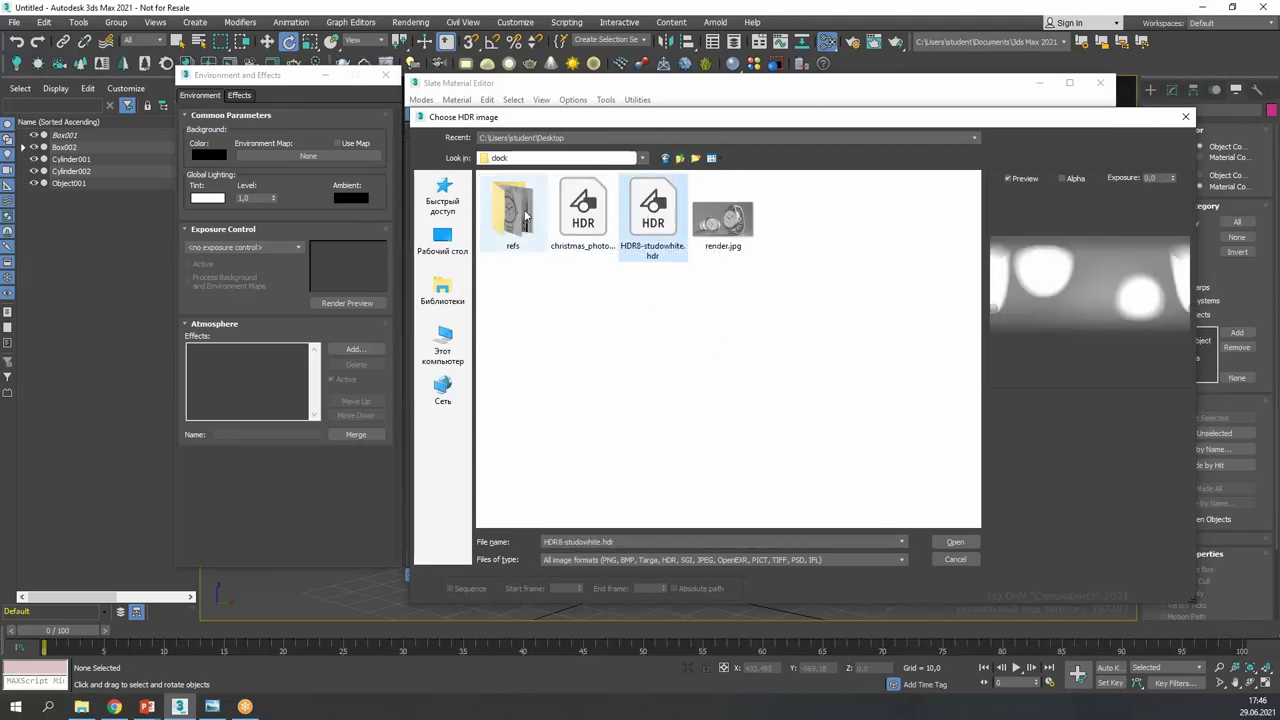
double_click(654, 216)
- Assign the VRayBitmap map as the scene's environment map
left_click_drag(481, 86, 768, 113)
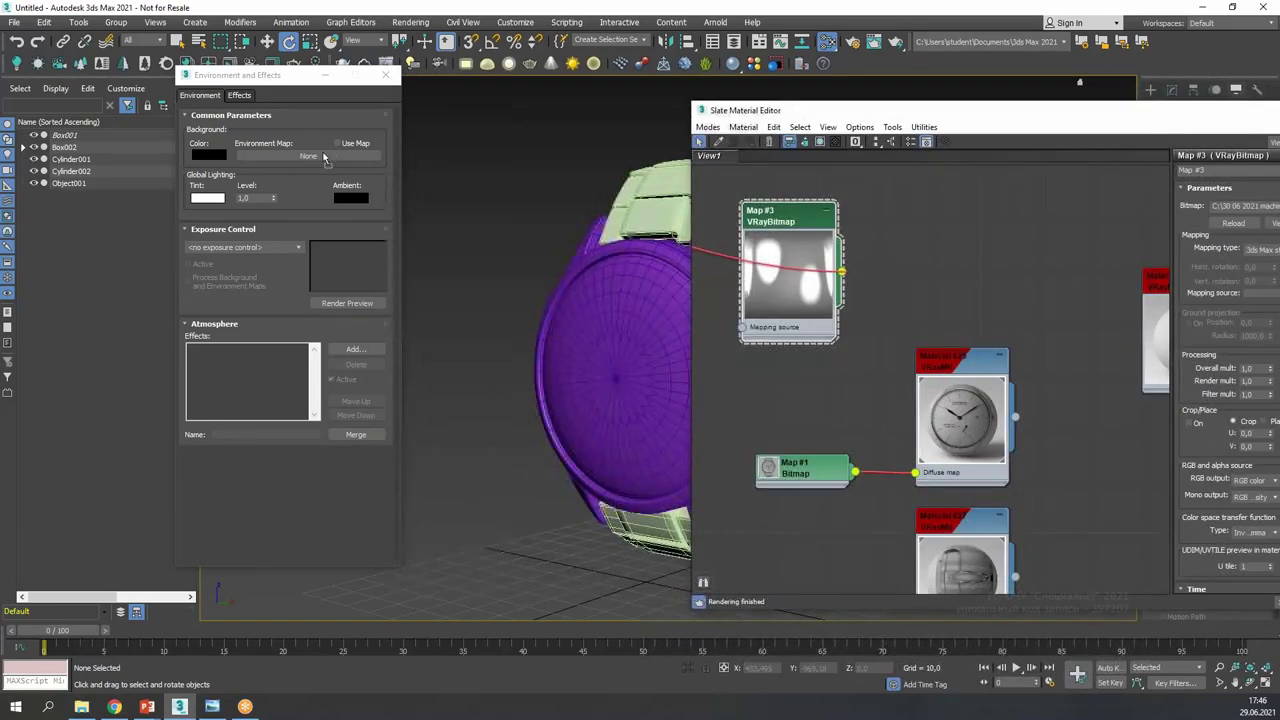
left_click_drag(842, 271, 308, 156)
left_click(262, 363)
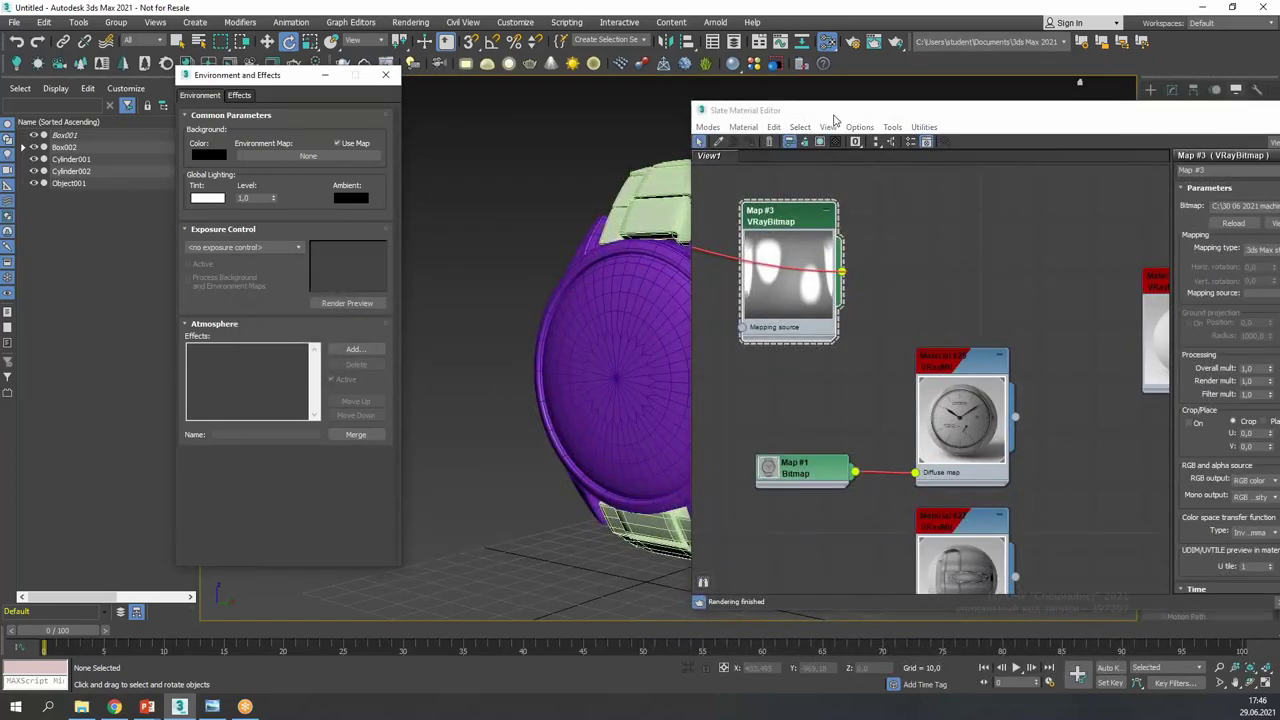
- Set the HDR map's mapping type to Spherical and close the material editor and environment settings
left_click_drag(843, 112, 426, 110)
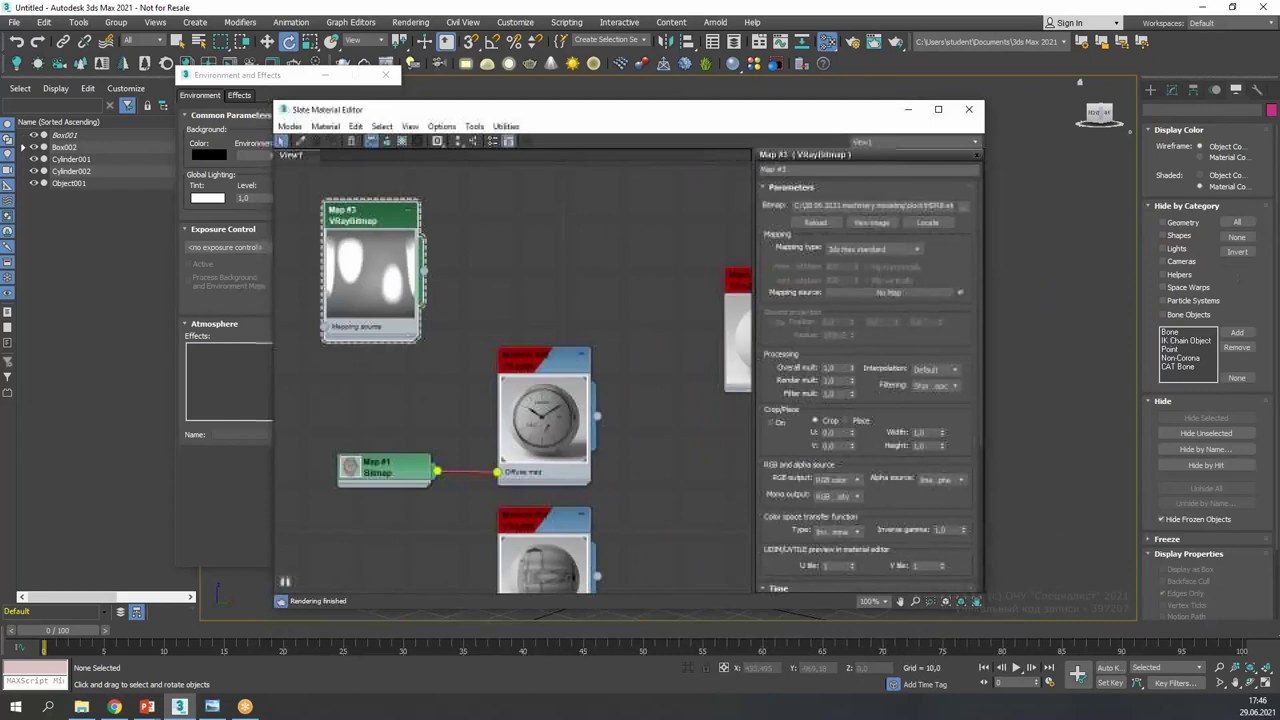
left_click(868, 250)
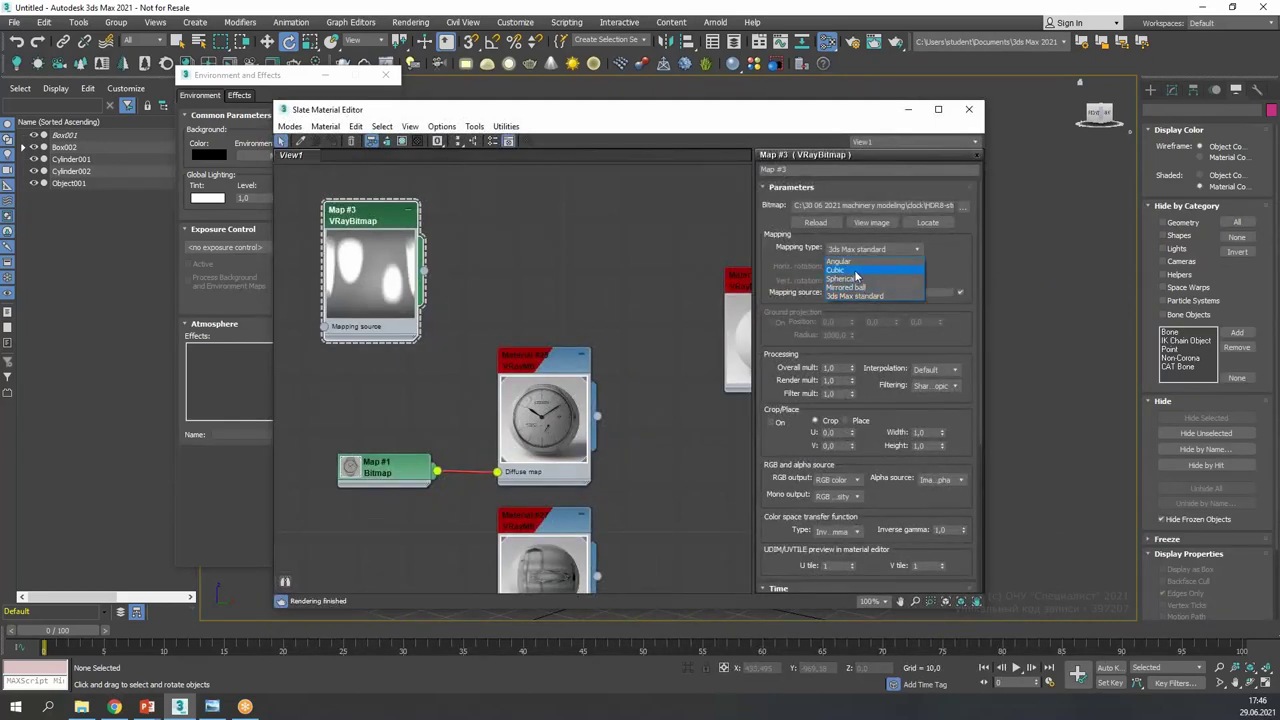
left_click(856, 282)
left_click(968, 109)
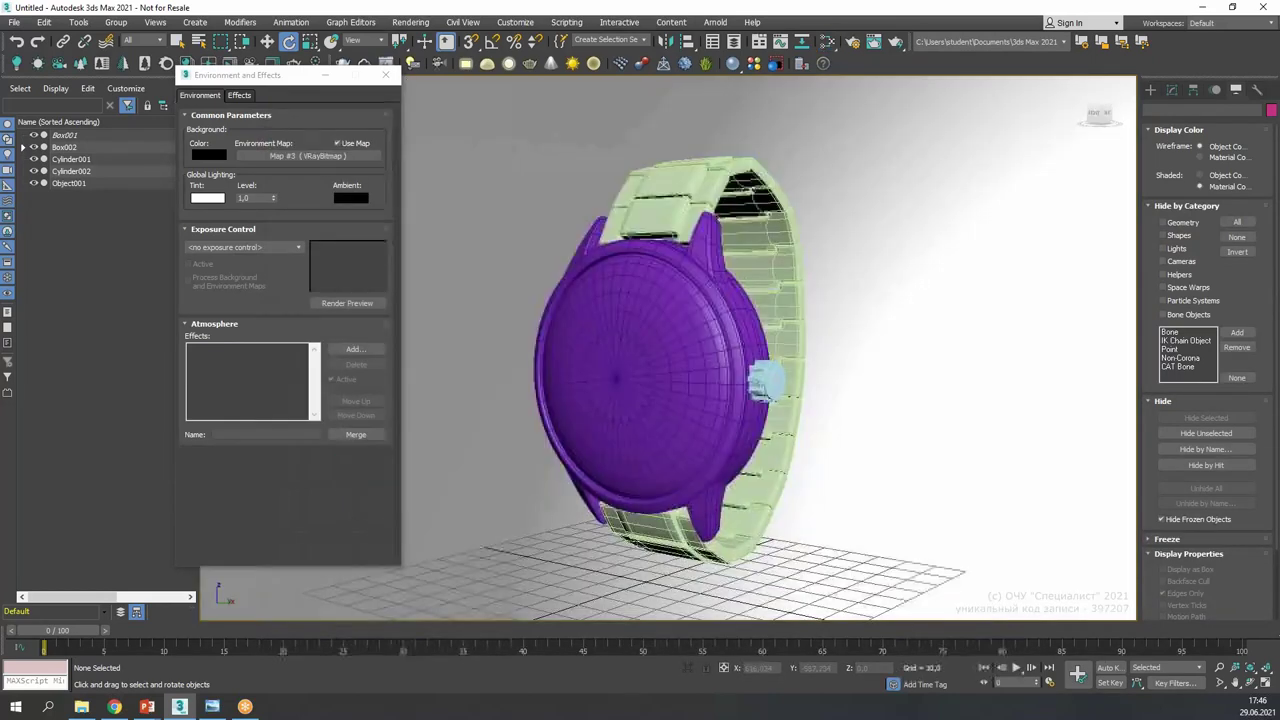
left_click(385, 75)
- Start a test render of the perspective view in the V-Ray Frame Buffer
left_click(280, 84)
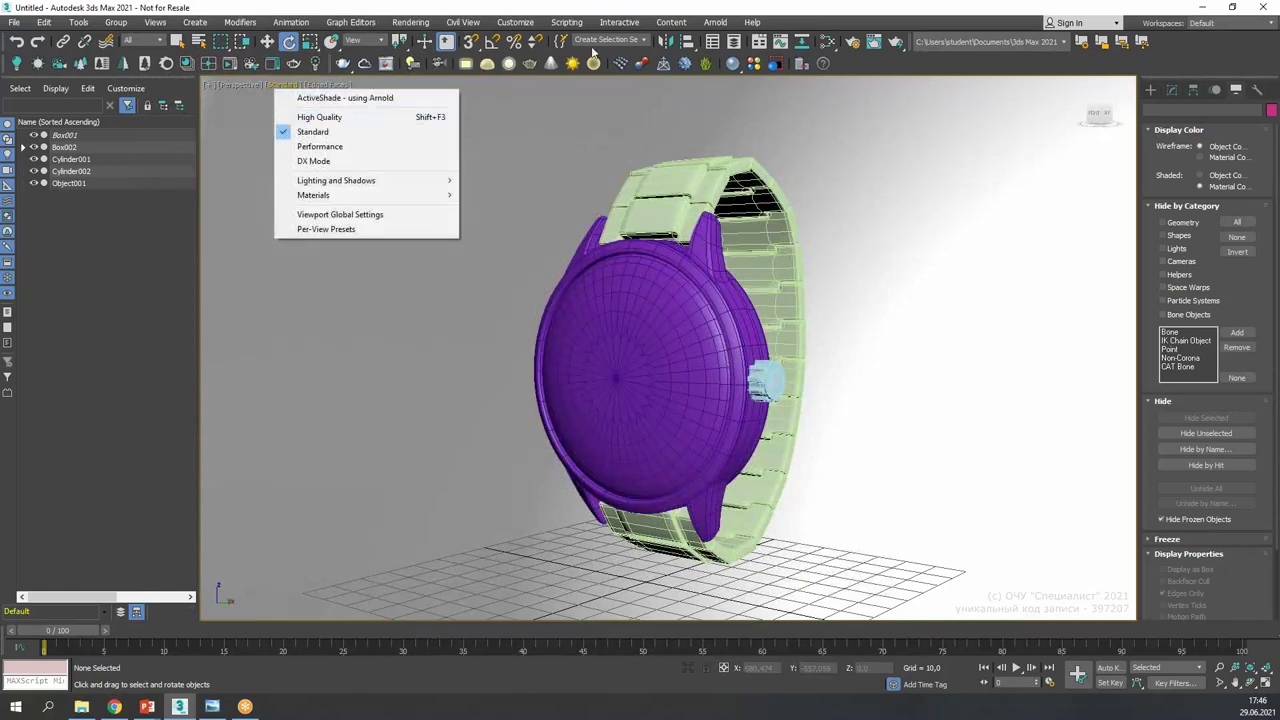
left_click(855, 43)
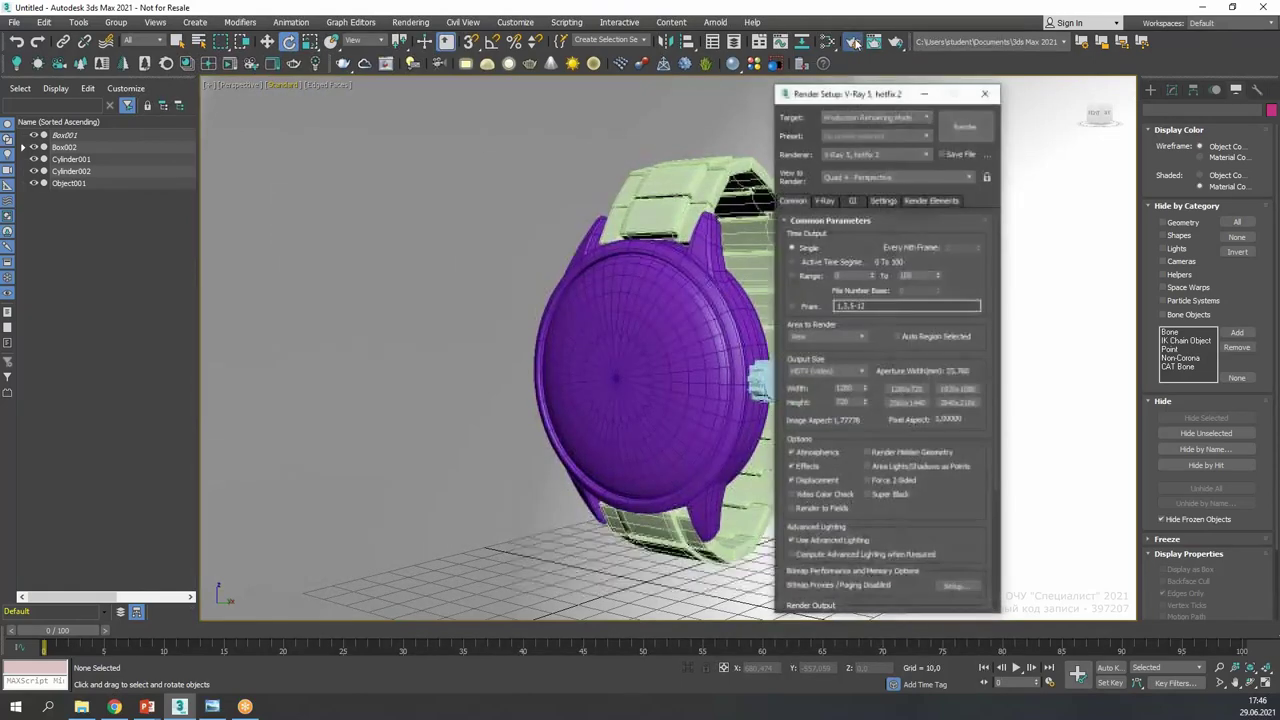
left_click(987, 95)
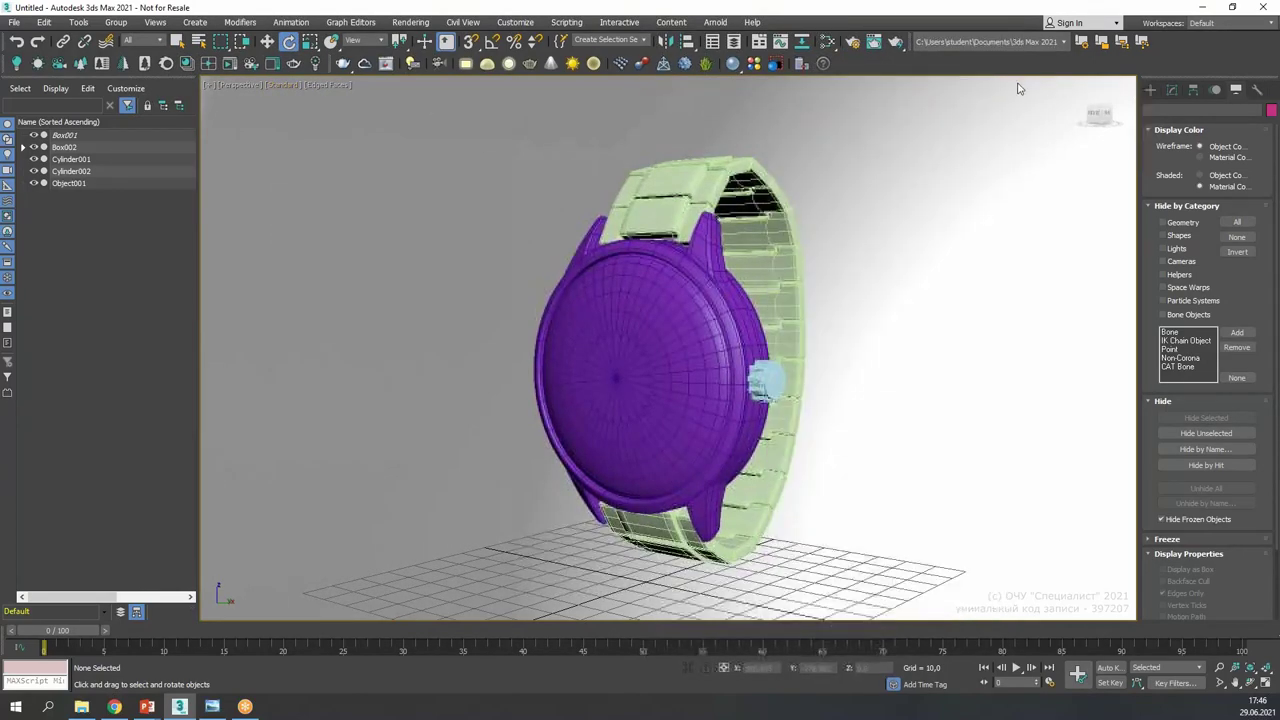
left_click(872, 41)
left_click_drag(973, 122, 742, 71)
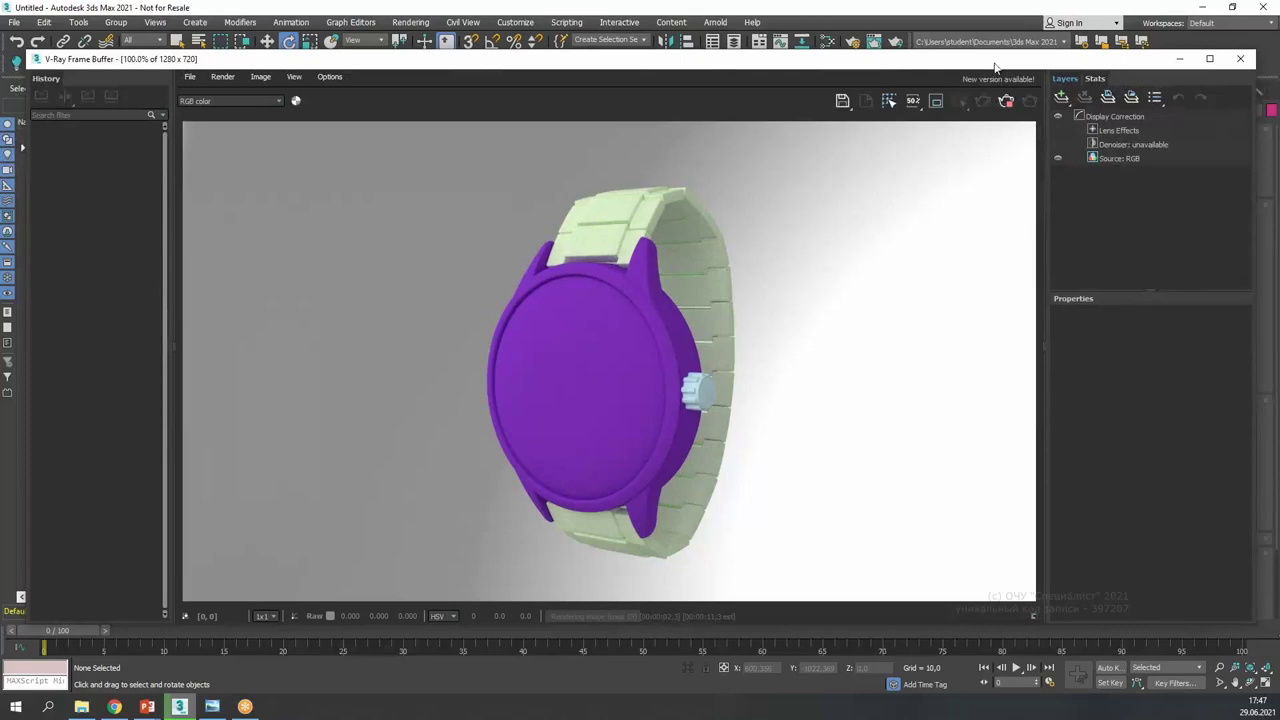
- Restart the test render in interactive mode and orbit the watch to examine the HDR lighting
left_click(1006, 102)
left_click_drag(1005, 64, 1087, 321)
middle_click_drag(815, 228, 814, 259, "alt")
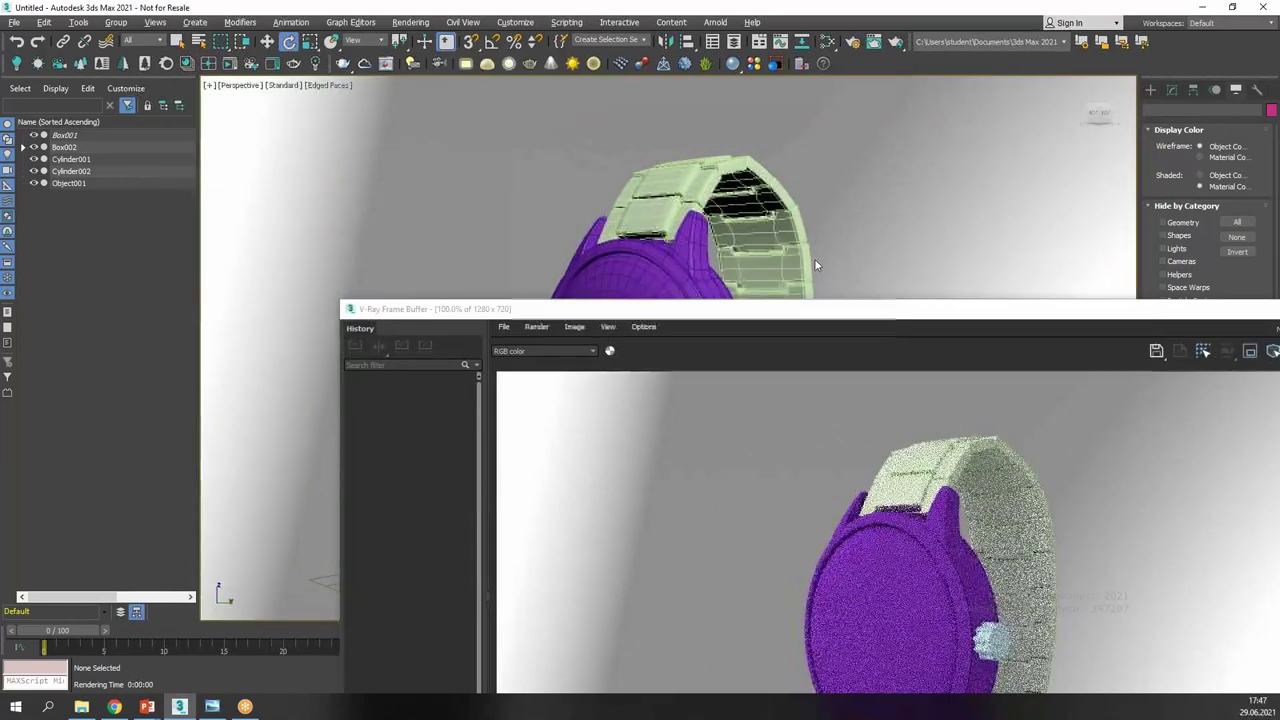
left_click_drag(837, 309, 370, 50)
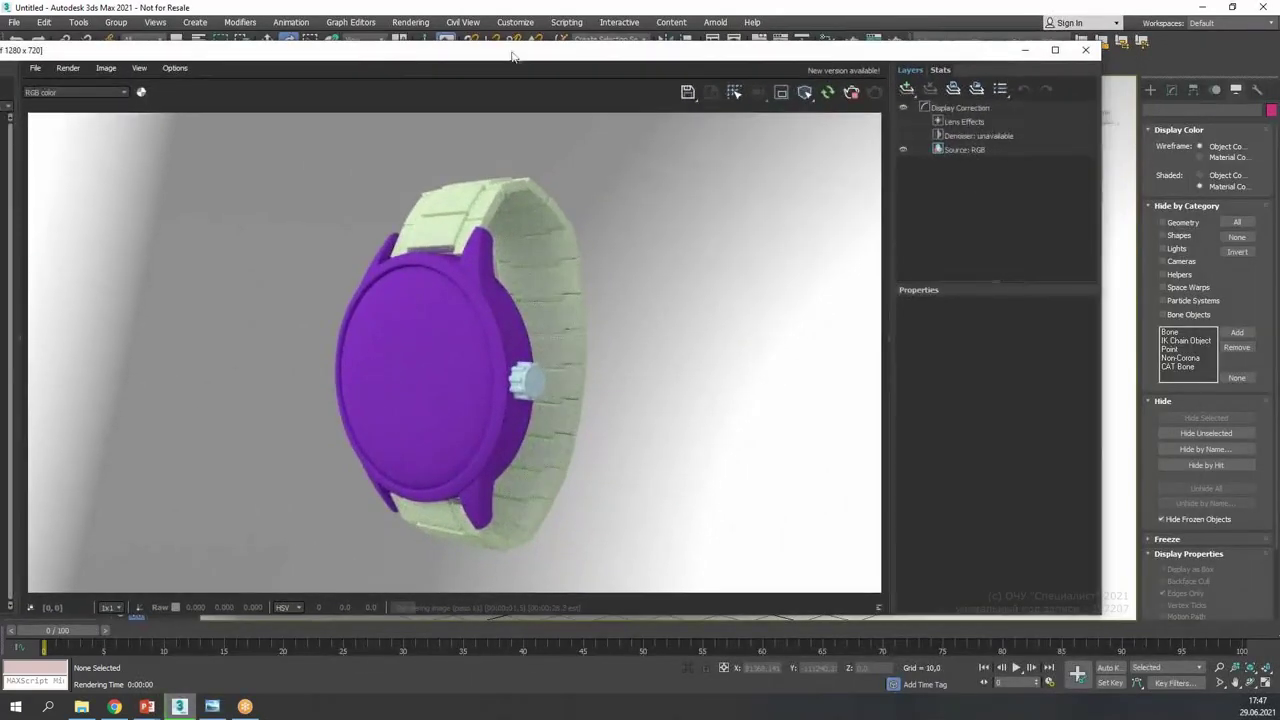
mouse_move(574, 55)
left_mouse_down()
mouse_move(588, 99)
mouse_move(871, 91)
mouse_move(835, 106)
left_mouse_up()
- Set the environment VRayBitmap's horizontal rotation to 224
left_click(828, 42)
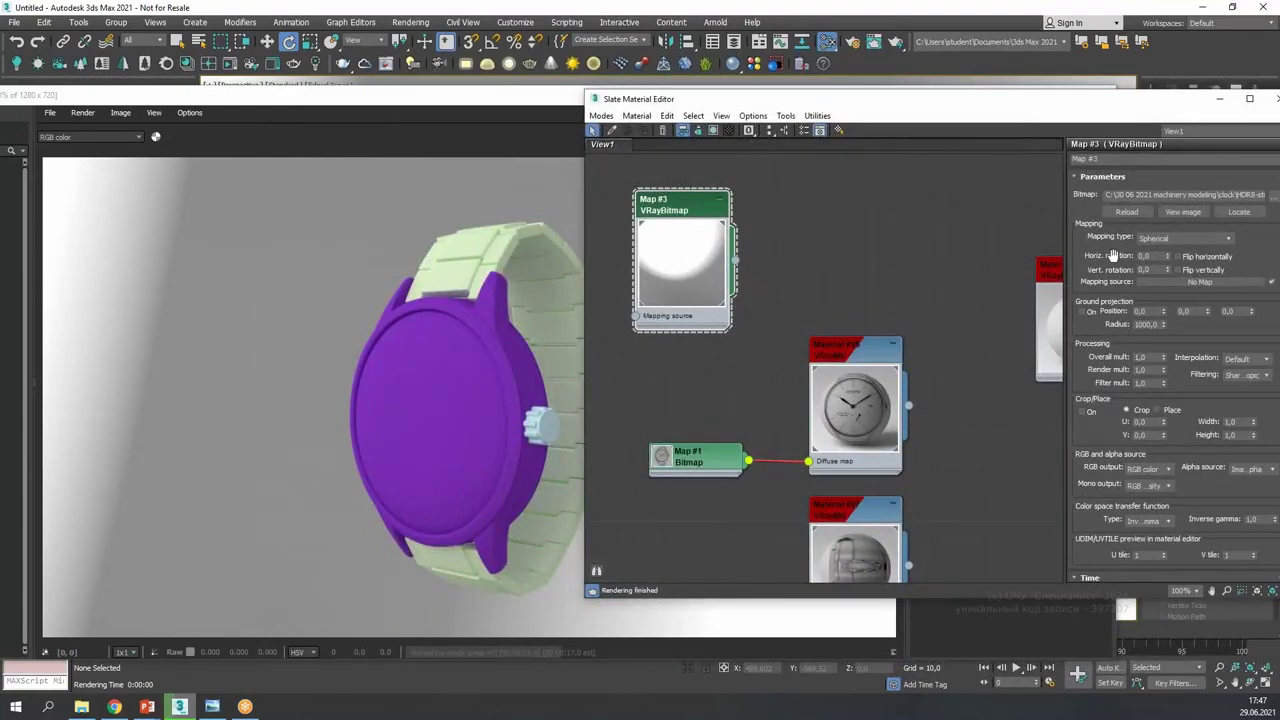
left_click_drag(1163, 257, 1168, 110)
left_click_drag(1049, 116, 825, 64)
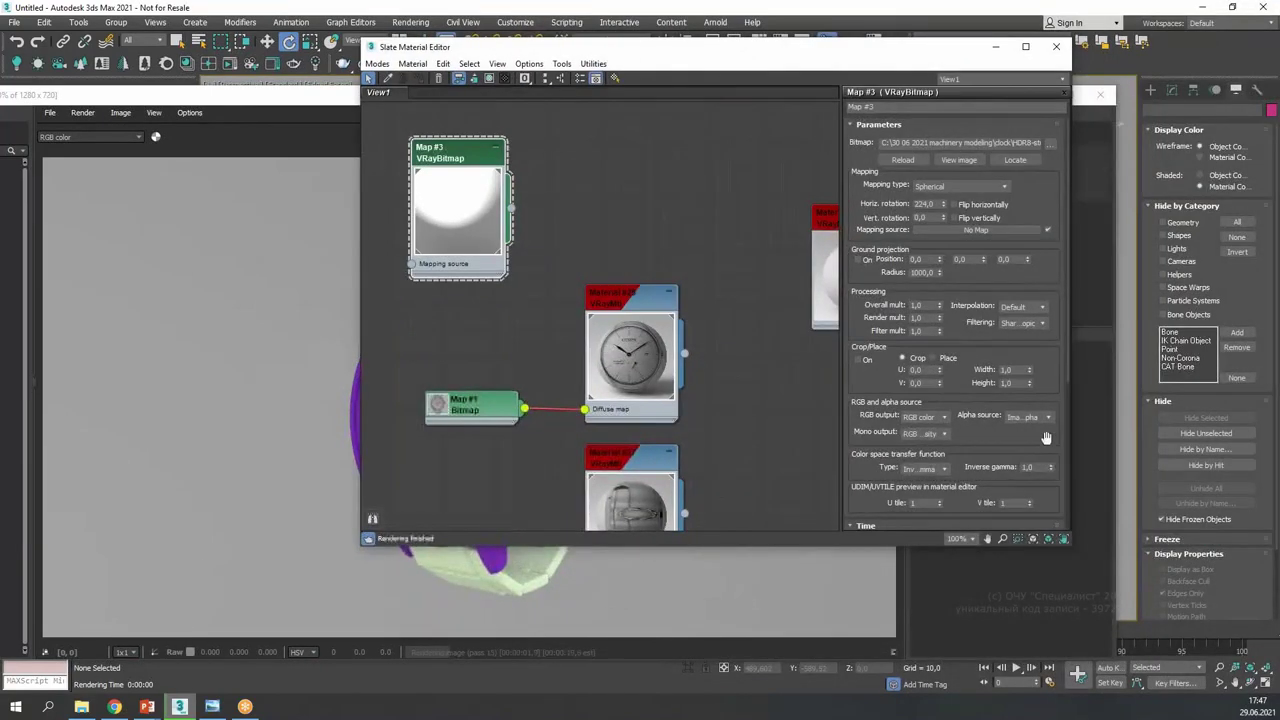
- Set the environment VRayBitmap's inverse gamma to 0.6
right_click(1051, 468)
left_click_drag(1051, 470, 1049, 466)
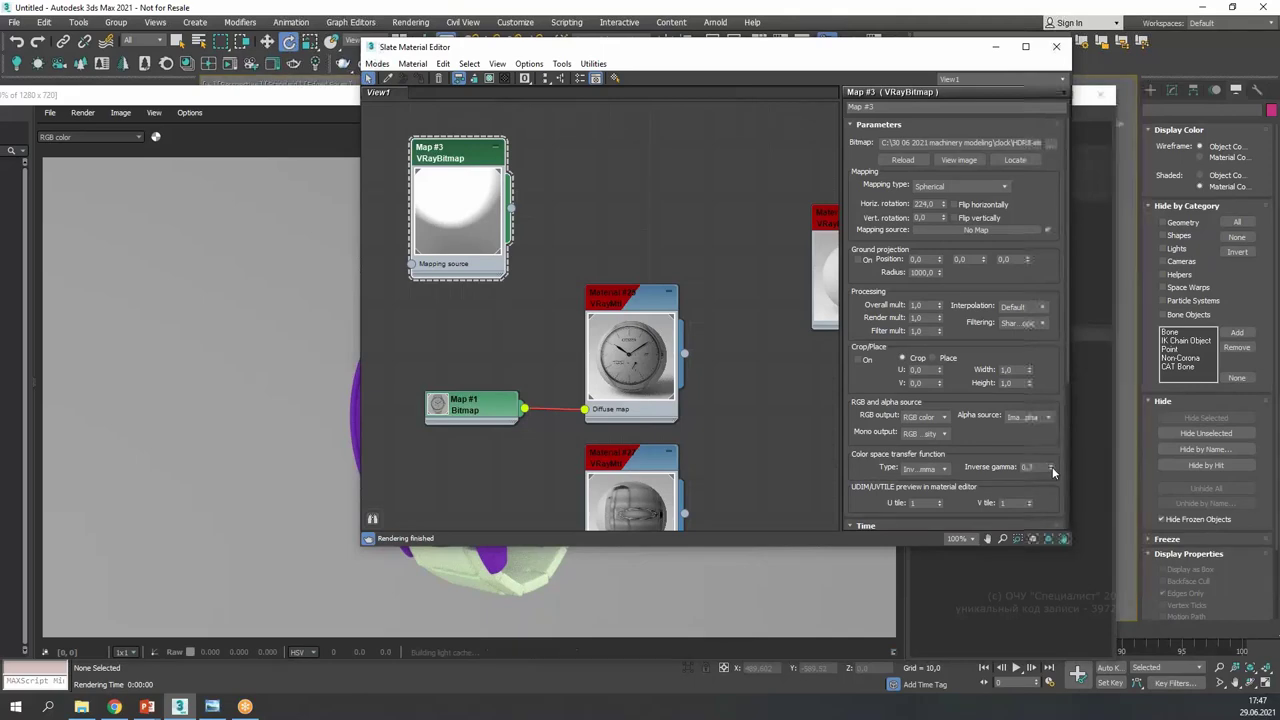
left_click_drag(760, 50, 978, 76)
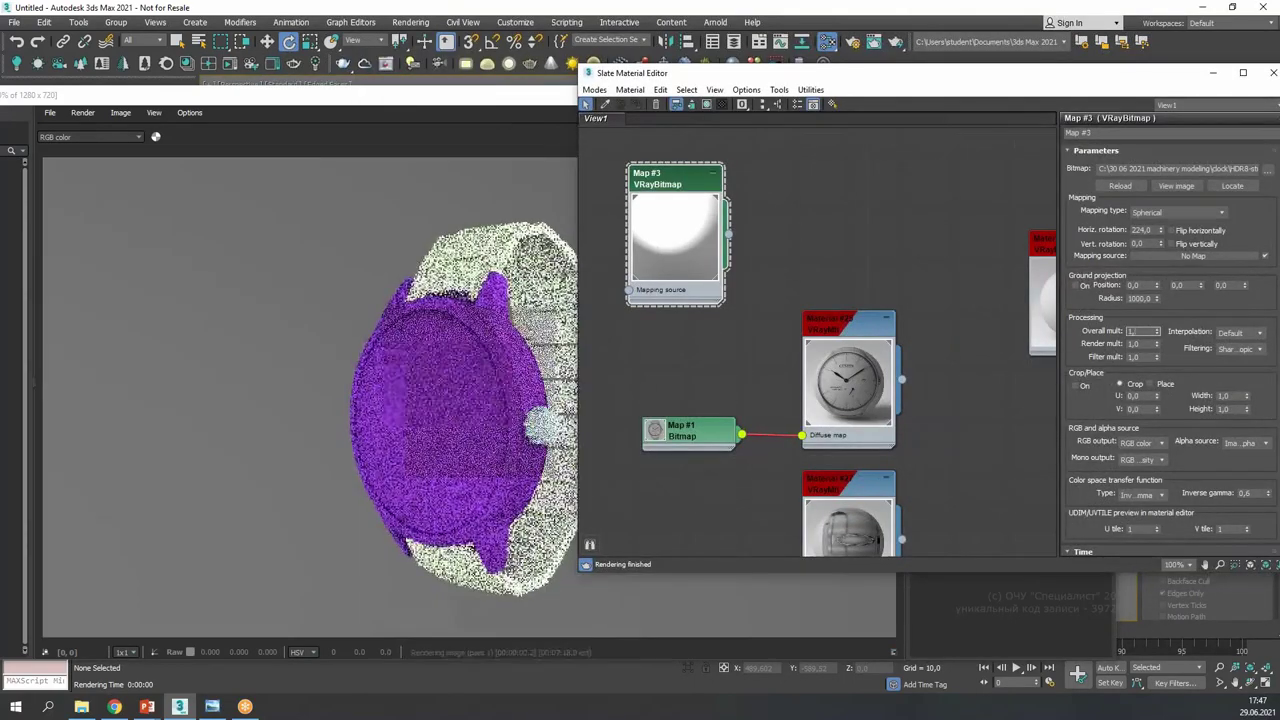
- Set the environment VRayBitmap's overall multiplier to 1.1 and its inverse gamma to 0.75
left_click_drag(1157, 331, 1157, 327)
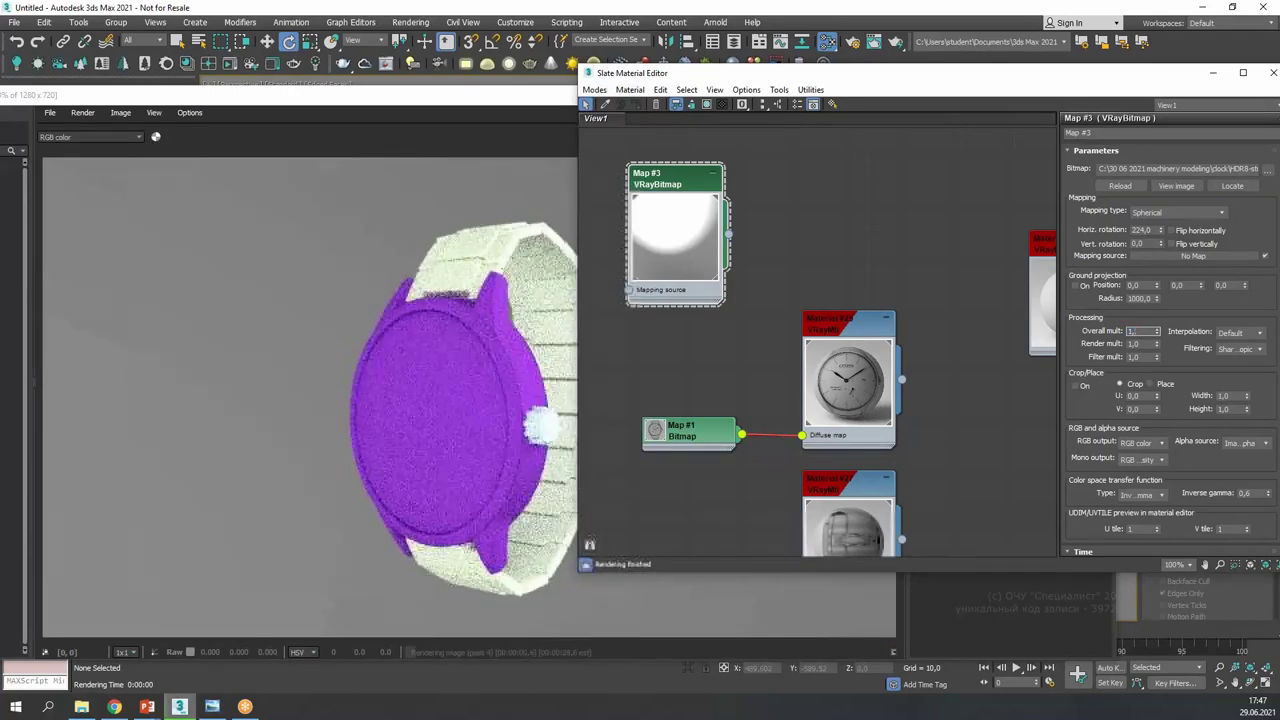
type("1")
key("Return")
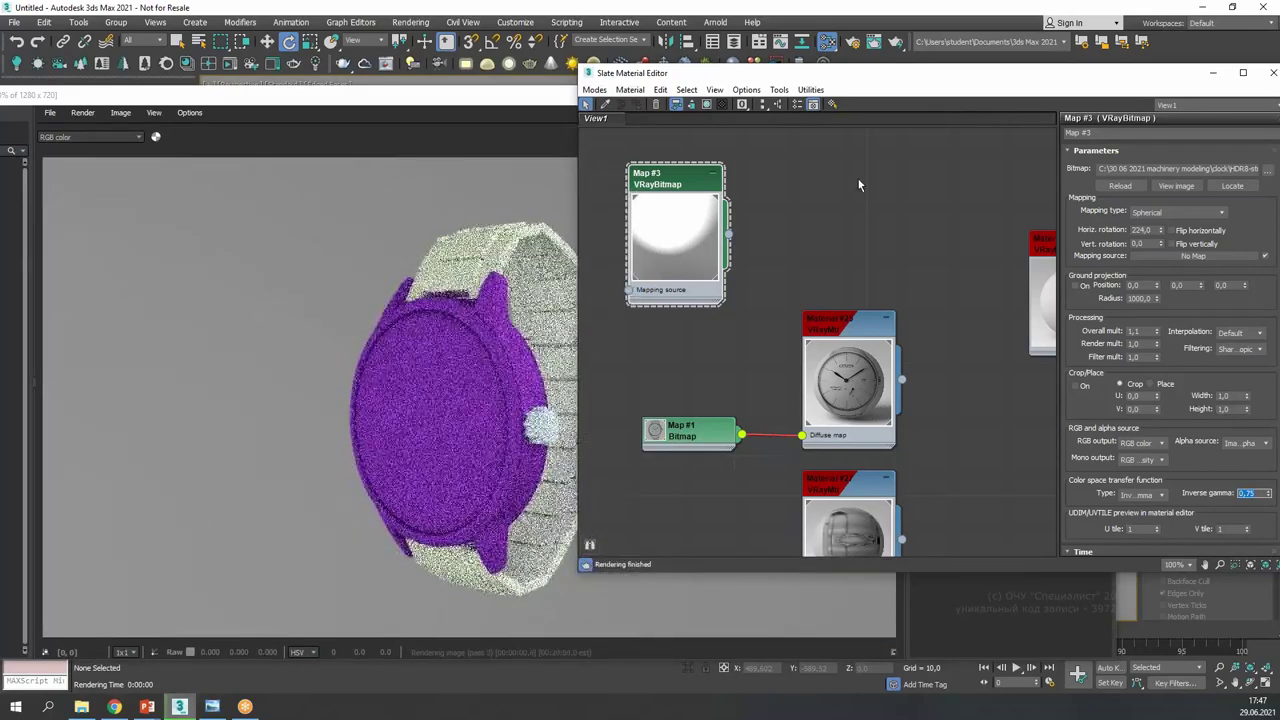
- Duplicate the plain grey VRayMtl node twice to have three separate watch materials
middle_click_drag(858, 278, 624, 299)
left_click_drag(785, 257, 913, 258, "shift")
double_click(945, 260)
middle_click_drag(1052, 254, 933, 266)
left_click_drag(794, 268, 954, 267, "shift")
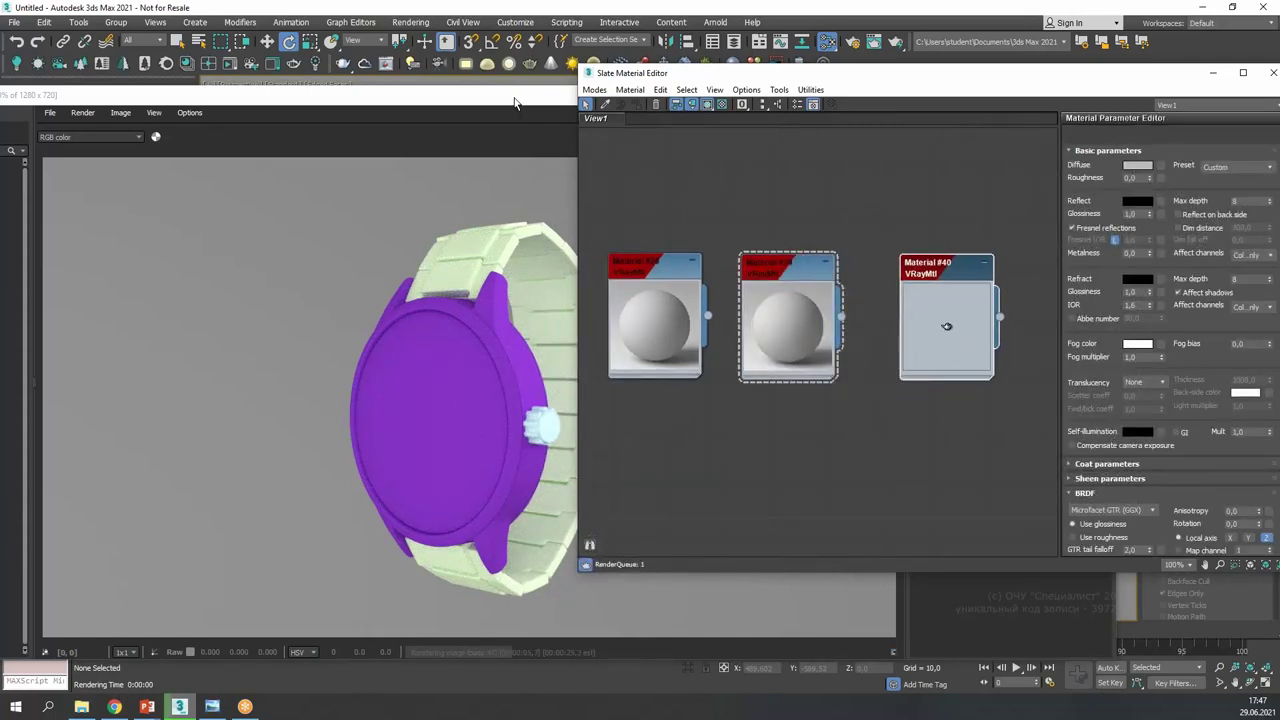
- Assign the VRayMtl Material #26 to all objects in the scene and display its parameters
left_click_drag(515, 103, 553, 479)
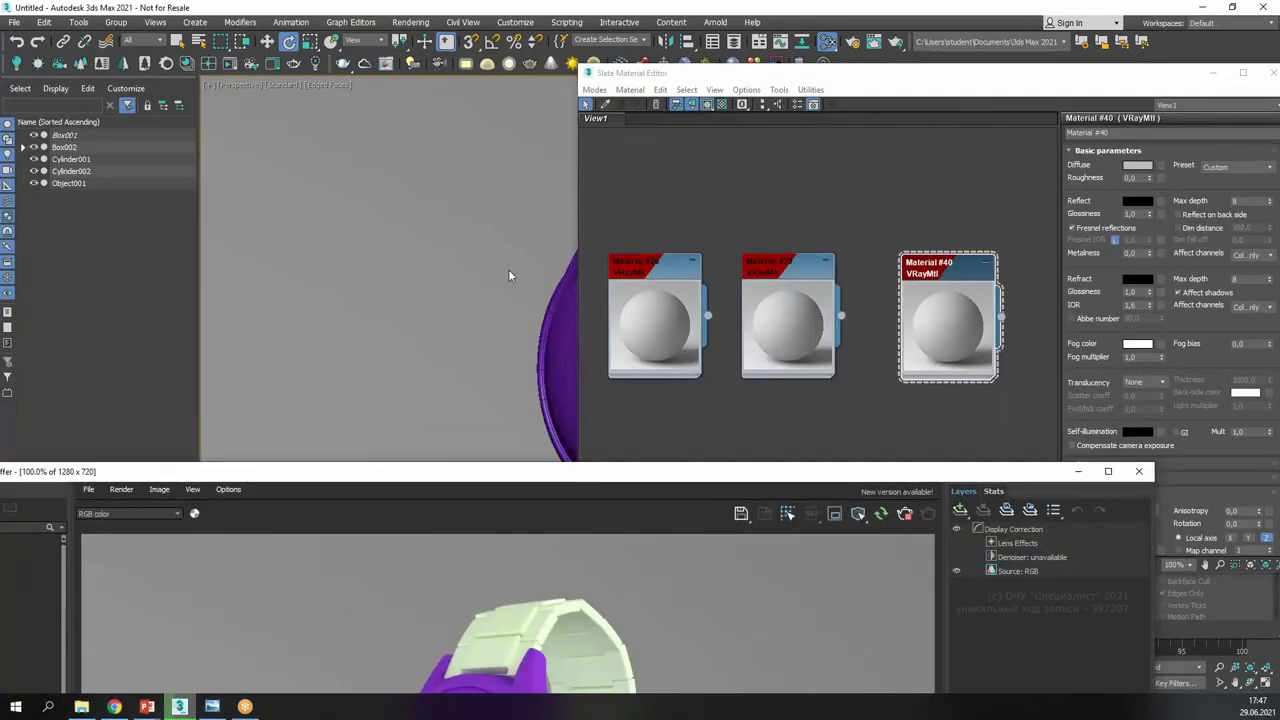
key("ctrl+a")
left_click(640, 273)
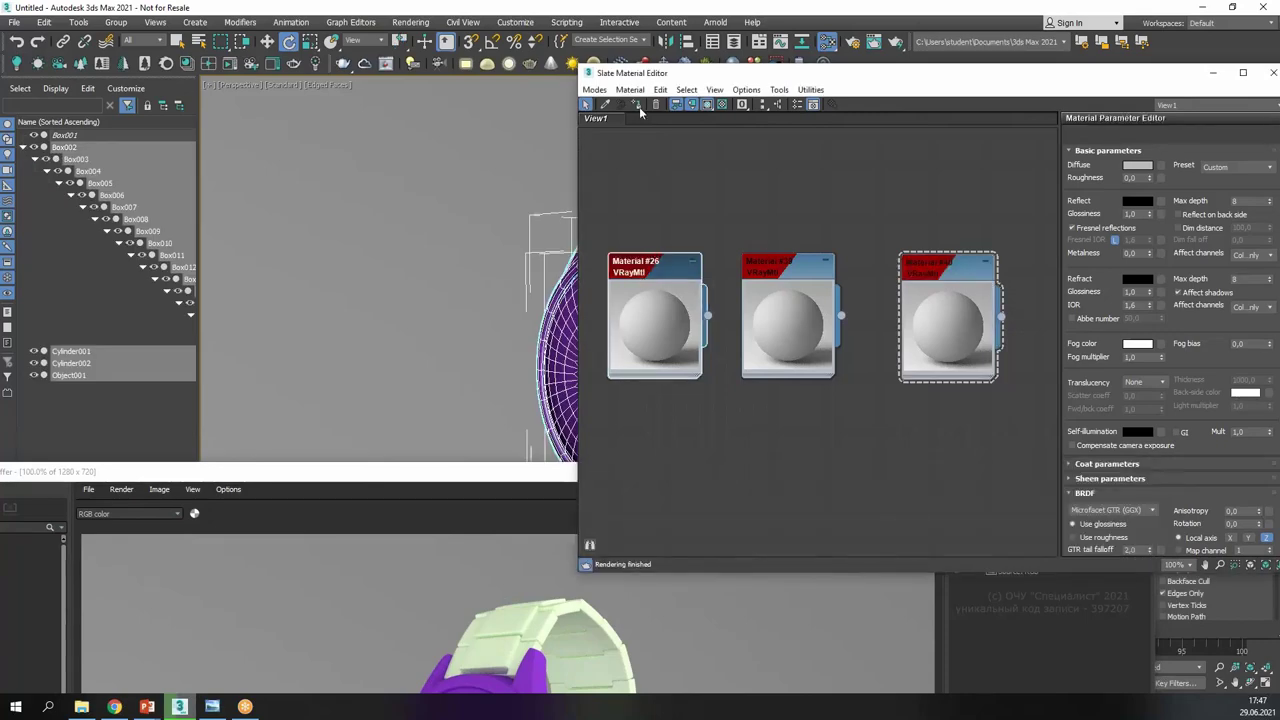
double_click(622, 258)
left_click_drag(543, 473, 458, 85)
left_click(1143, 94)
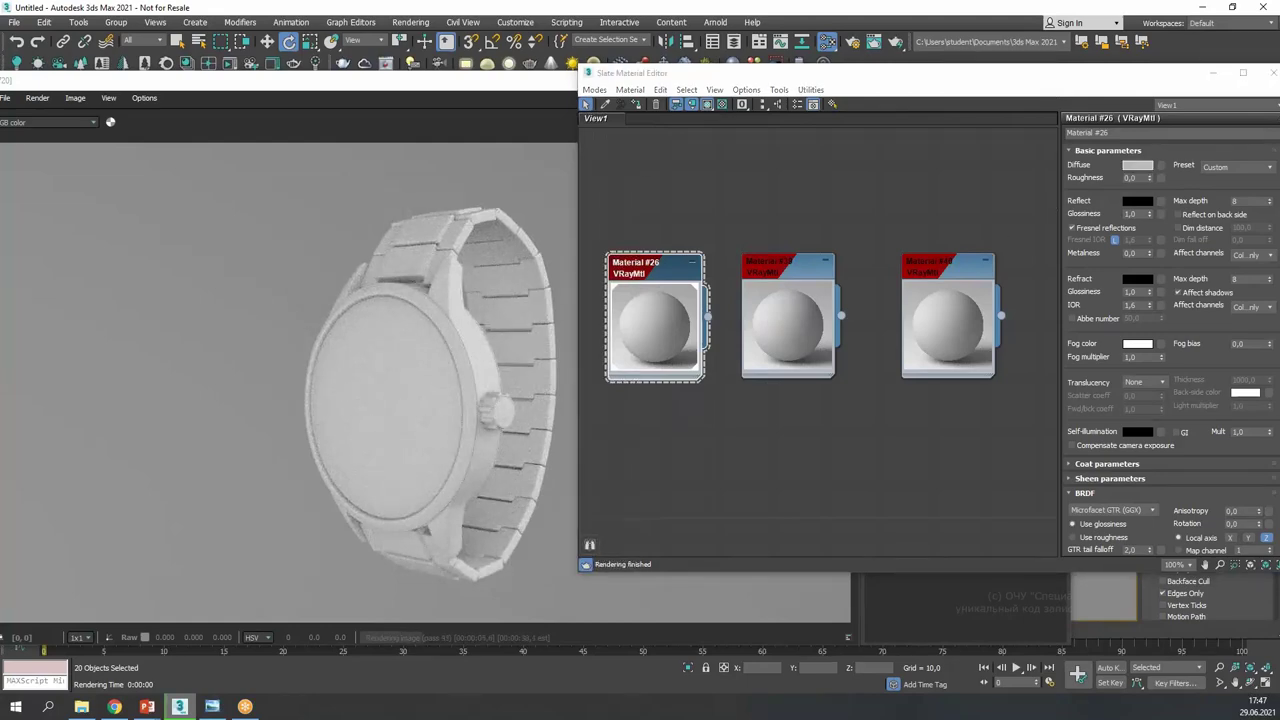
- Set Material #26's diffuse colour to black and its reflection colour to white
left_click(1137, 165)
left_click_drag(1010, 145, 640, 116)
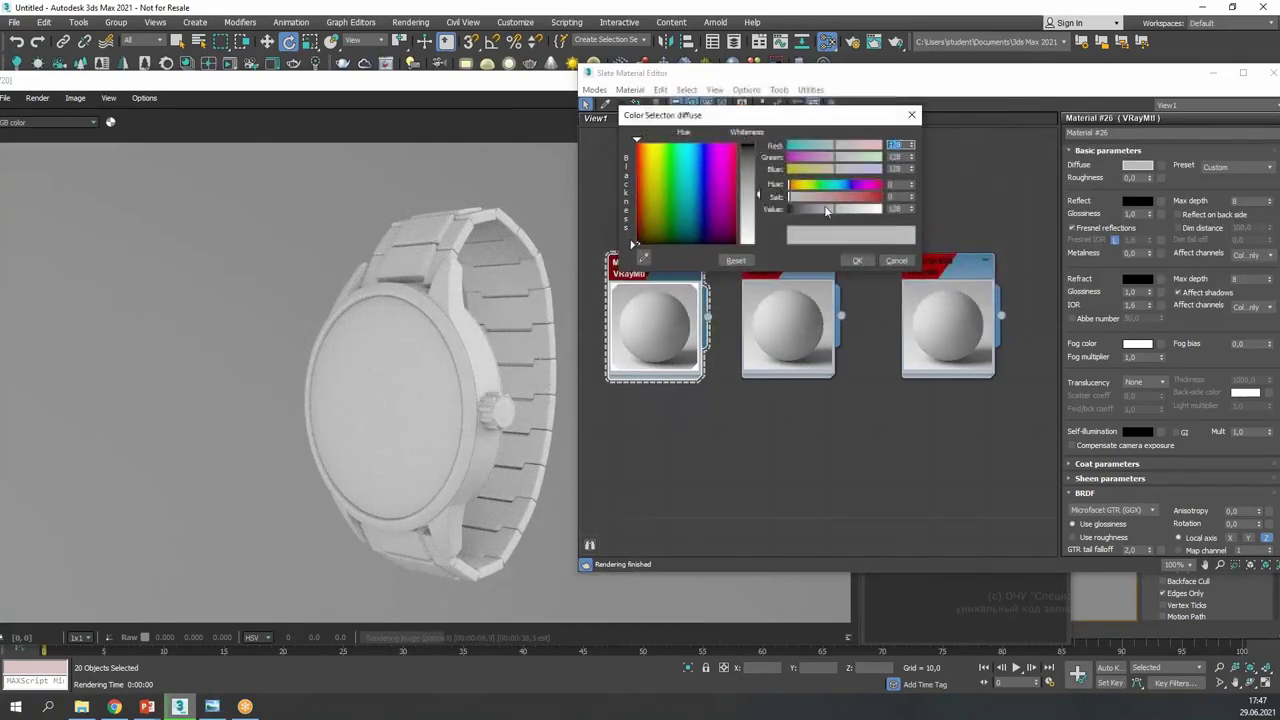
left_click_drag(820, 212, 789, 210)
left_click(857, 260)
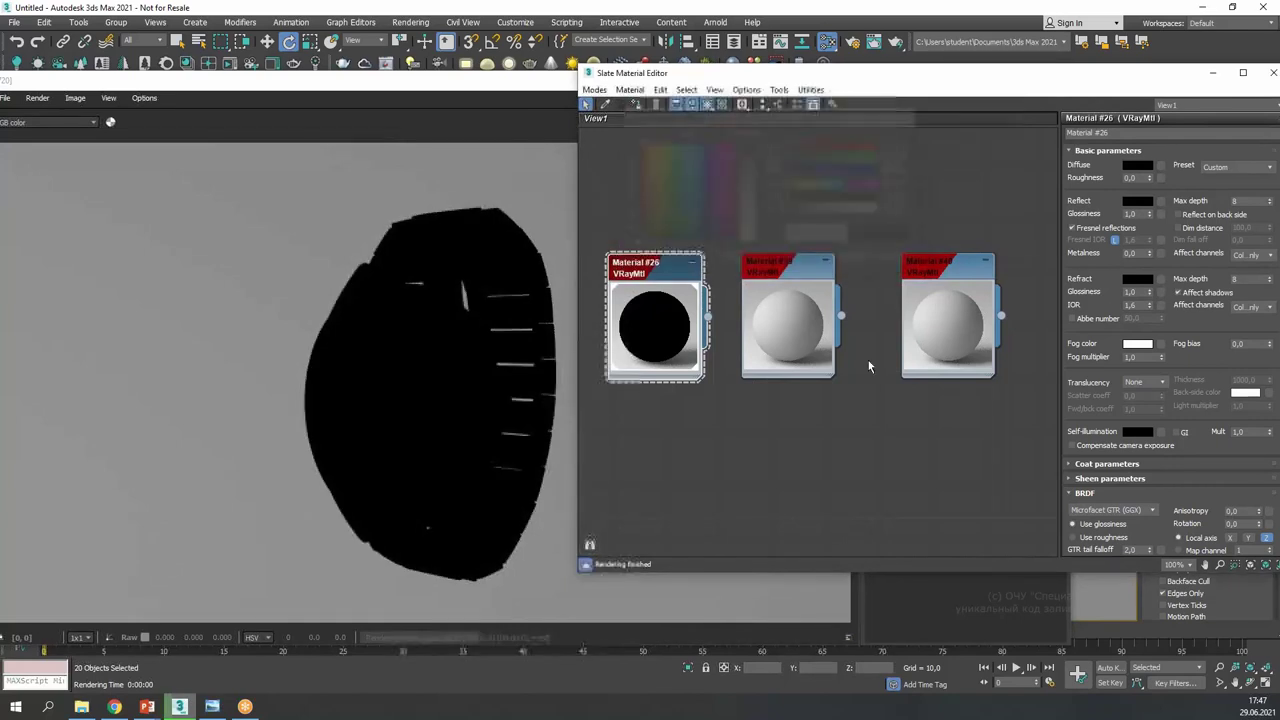
left_click(1137, 201)
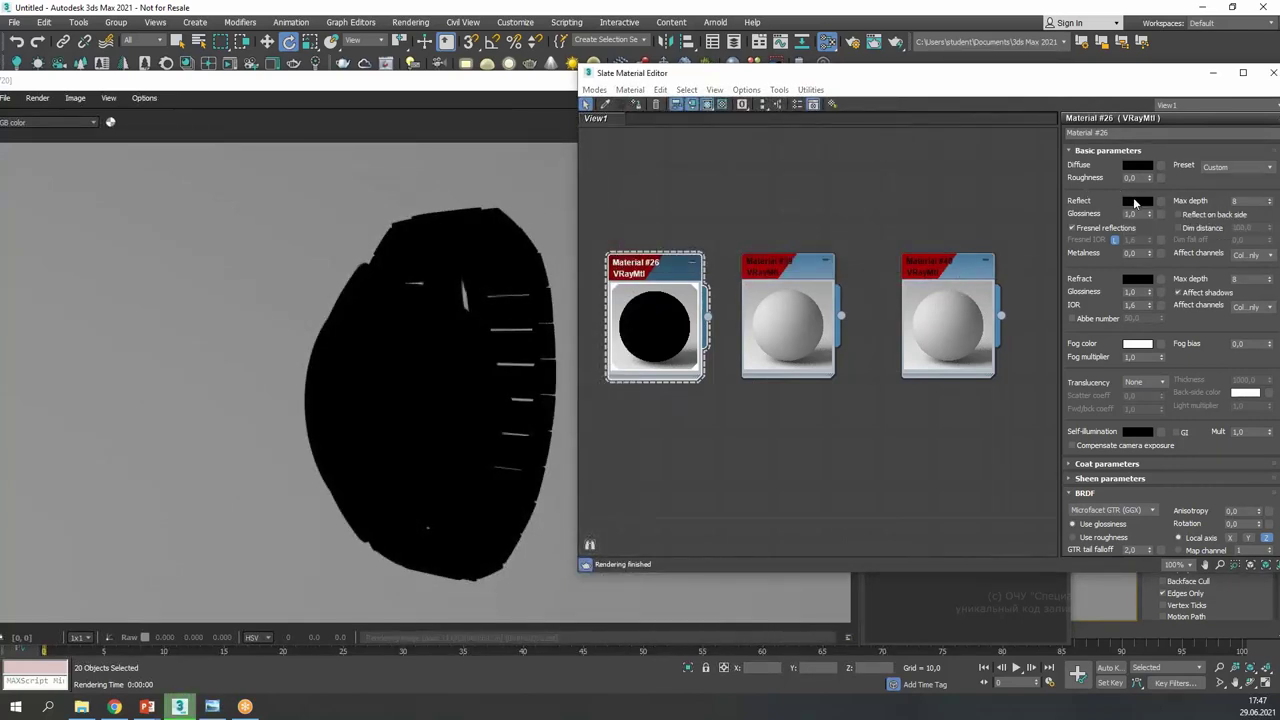
left_click_drag(976, 341, 1045, 340)
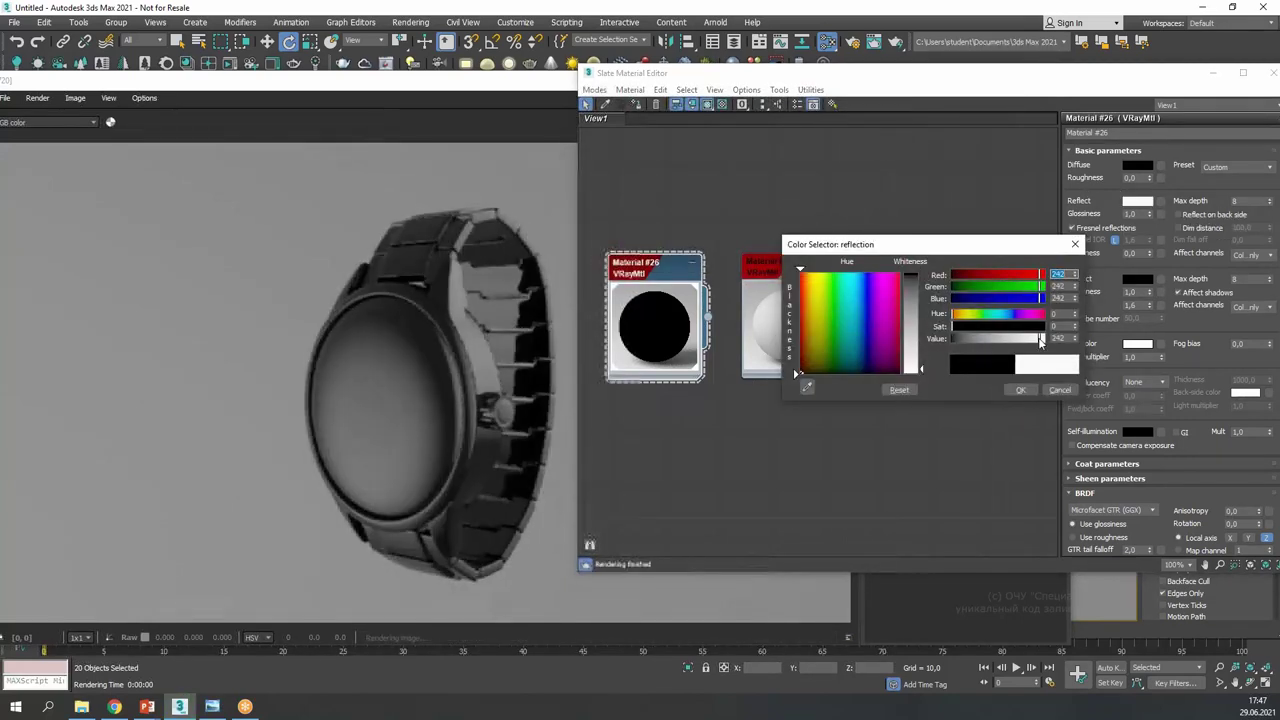
left_click(1022, 389)
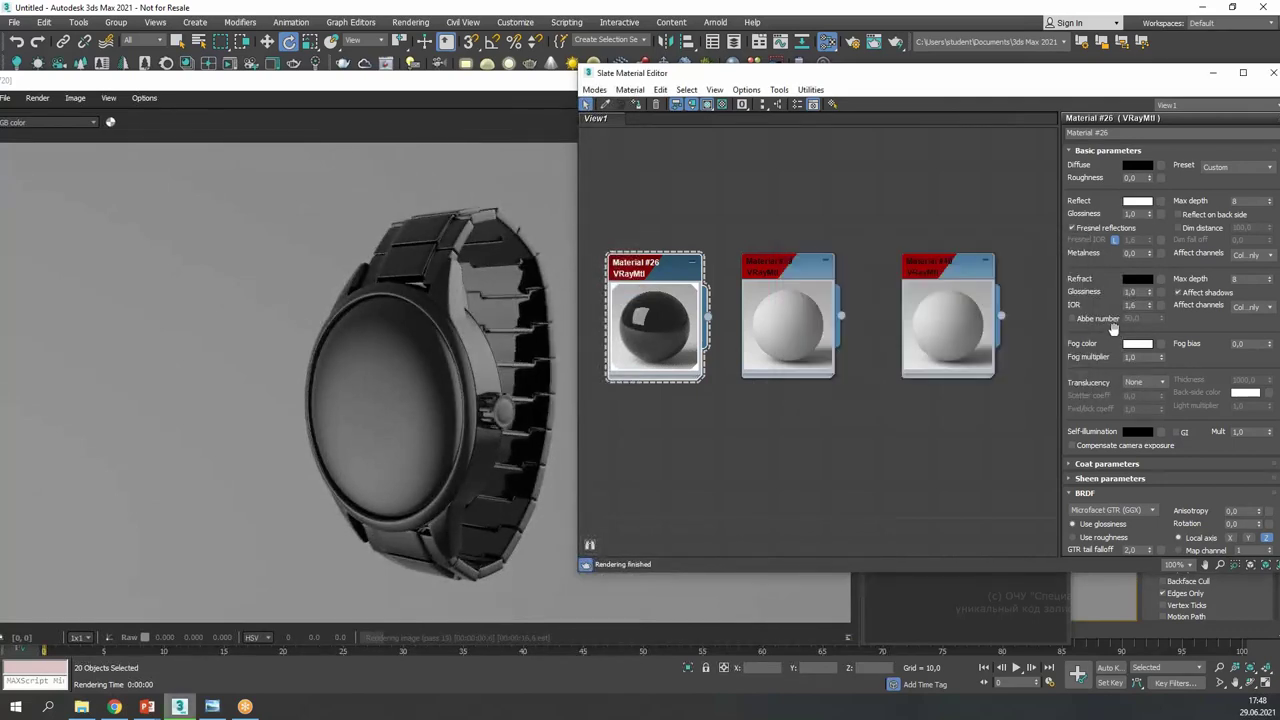
- Set Material #26's metalness to 1.0 and IOR to 4.4, and try a reflection glossiness of about 0.81
left_click_drag(1150, 253, 1147, 236)
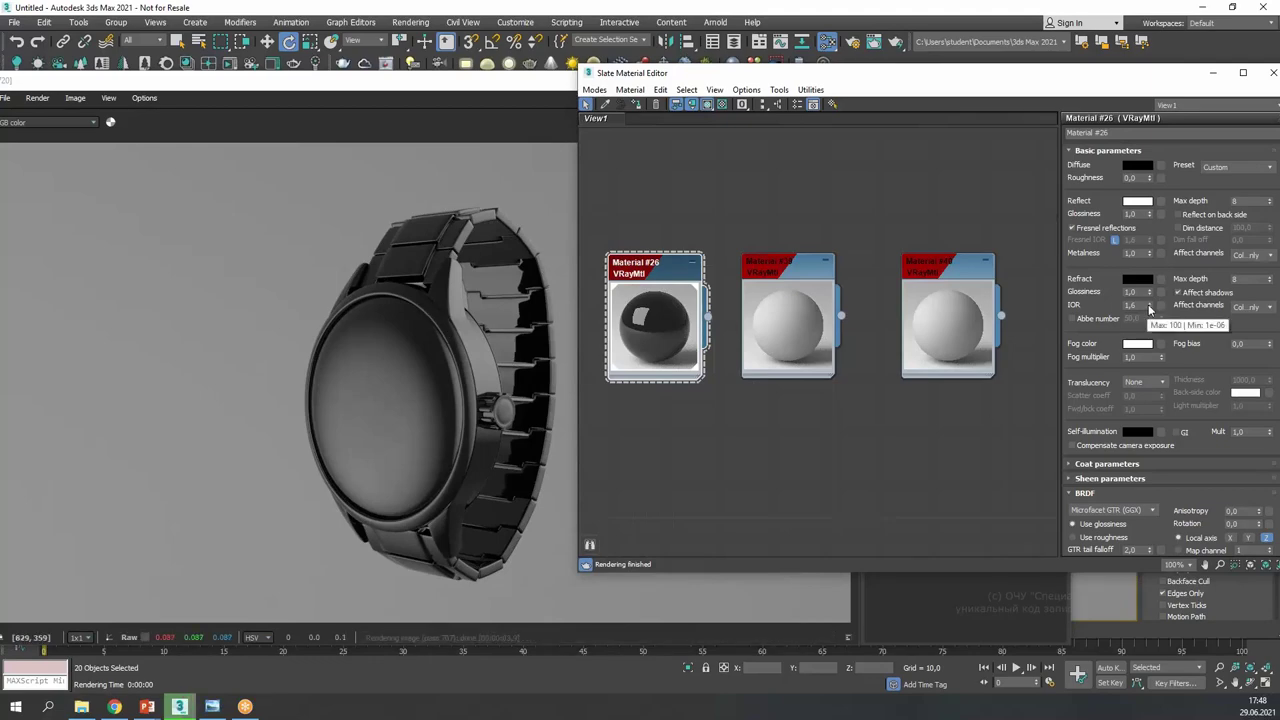
left_click_drag(1148, 313, 1150, 287)
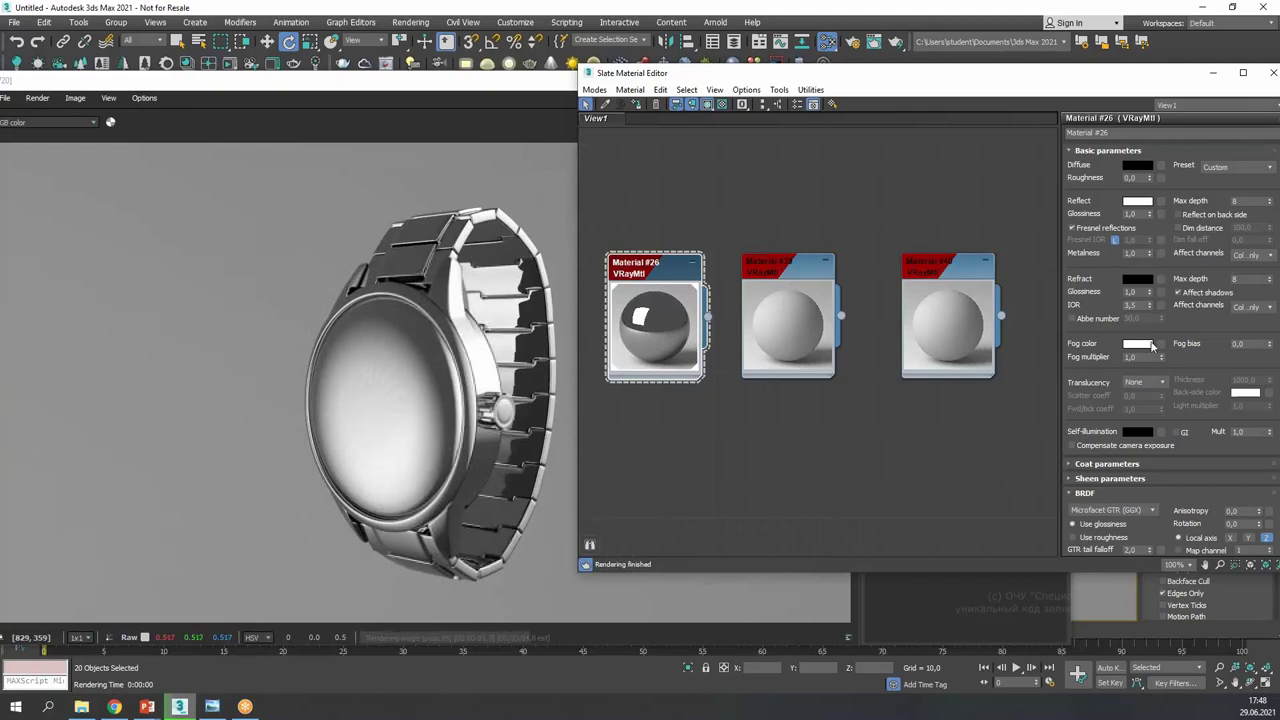
left_click_drag(1150, 313, 1150, 302)
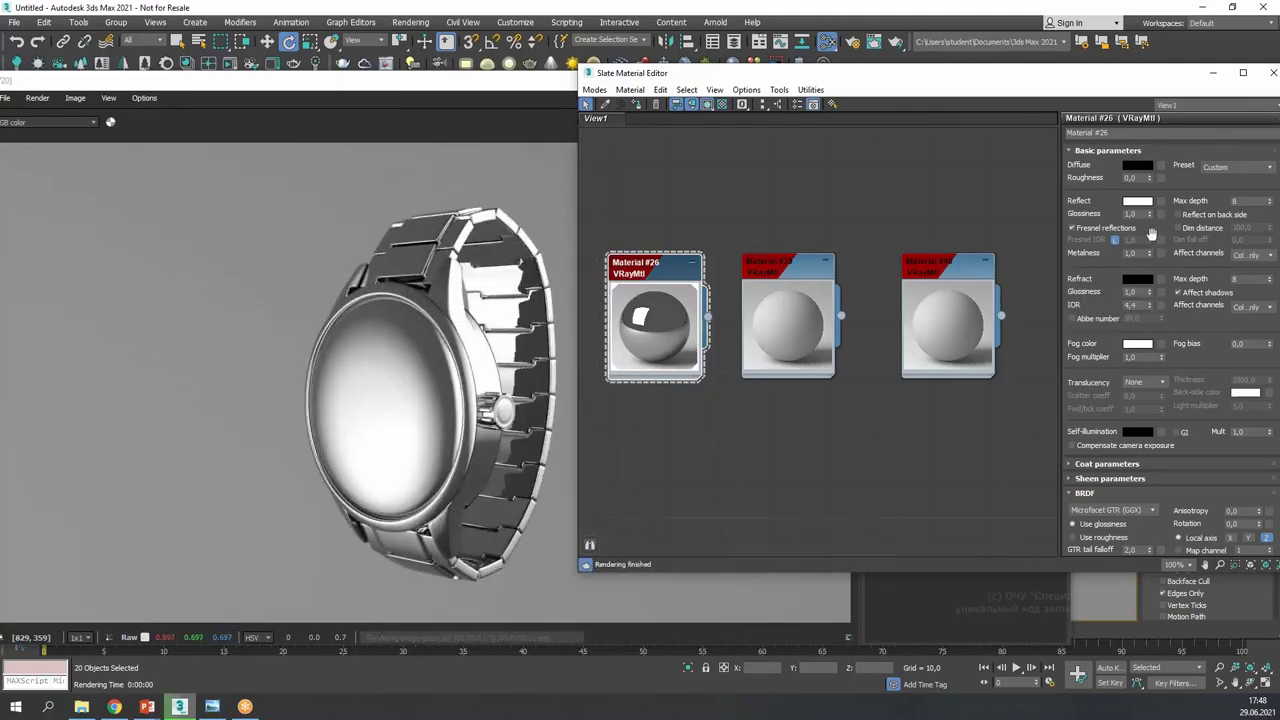
left_click_drag(1149, 214, 1147, 234)
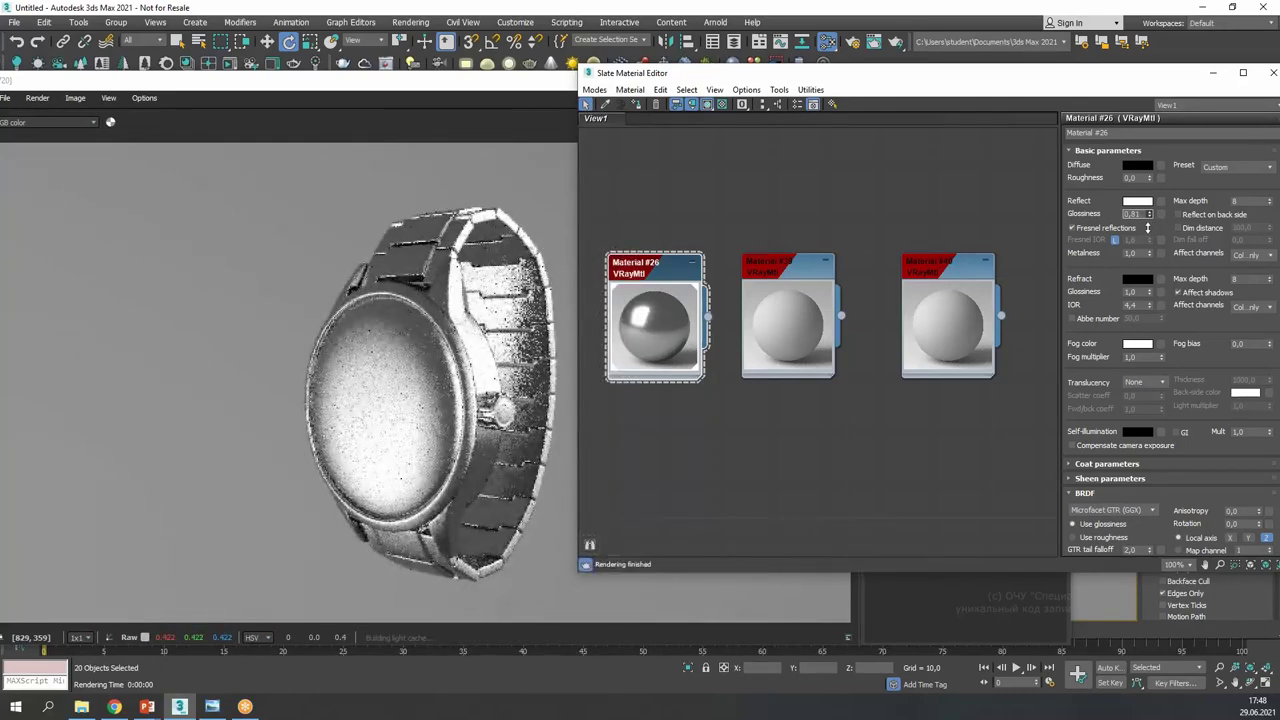
- Set Material #39's diffuse colour to black and its reflection colour to white
left_click(762, 270)
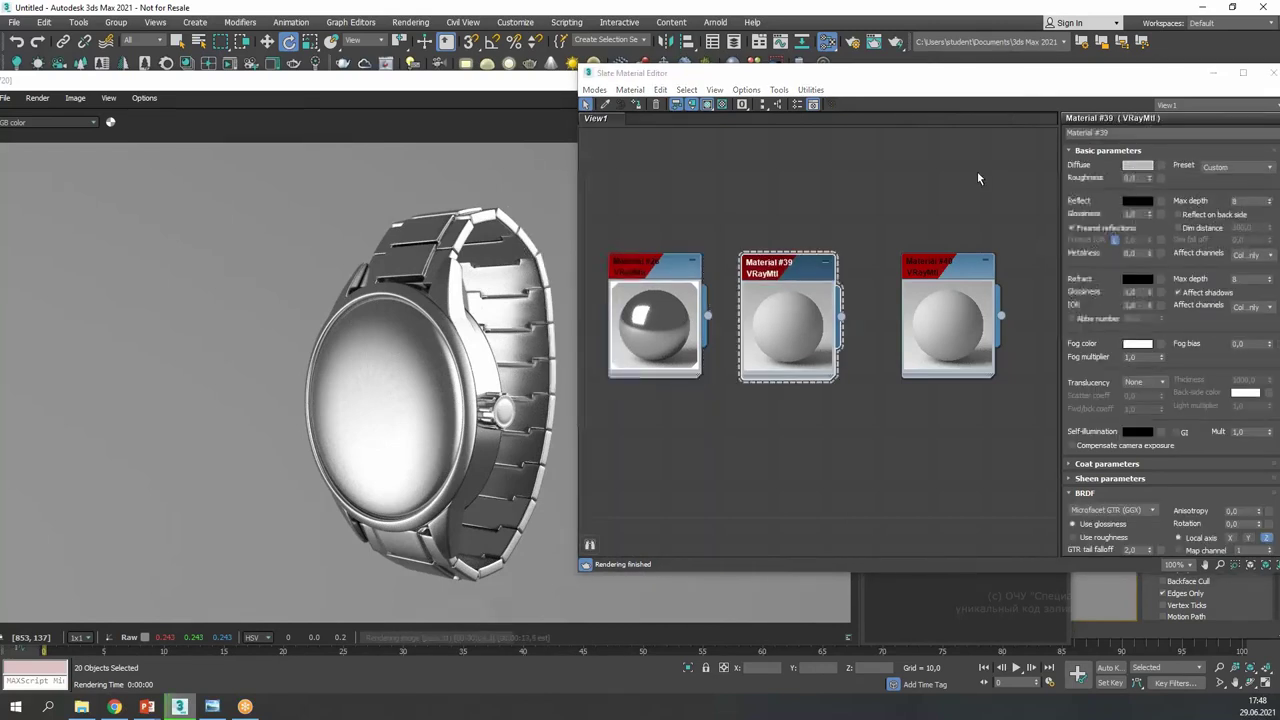
left_click(1137, 165)
left_click_drag(955, 339, 936, 341)
left_click(1020, 389)
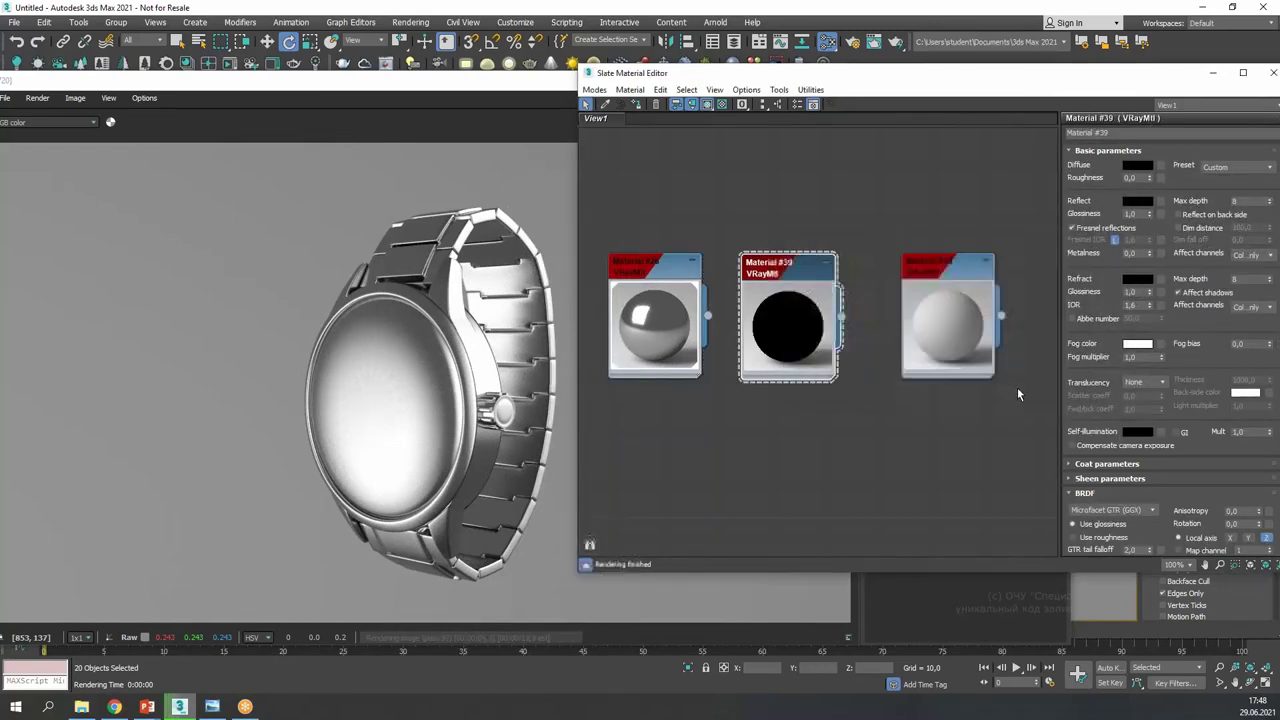
left_click(1137, 201)
left_click_drag(1007, 339, 1042, 339)
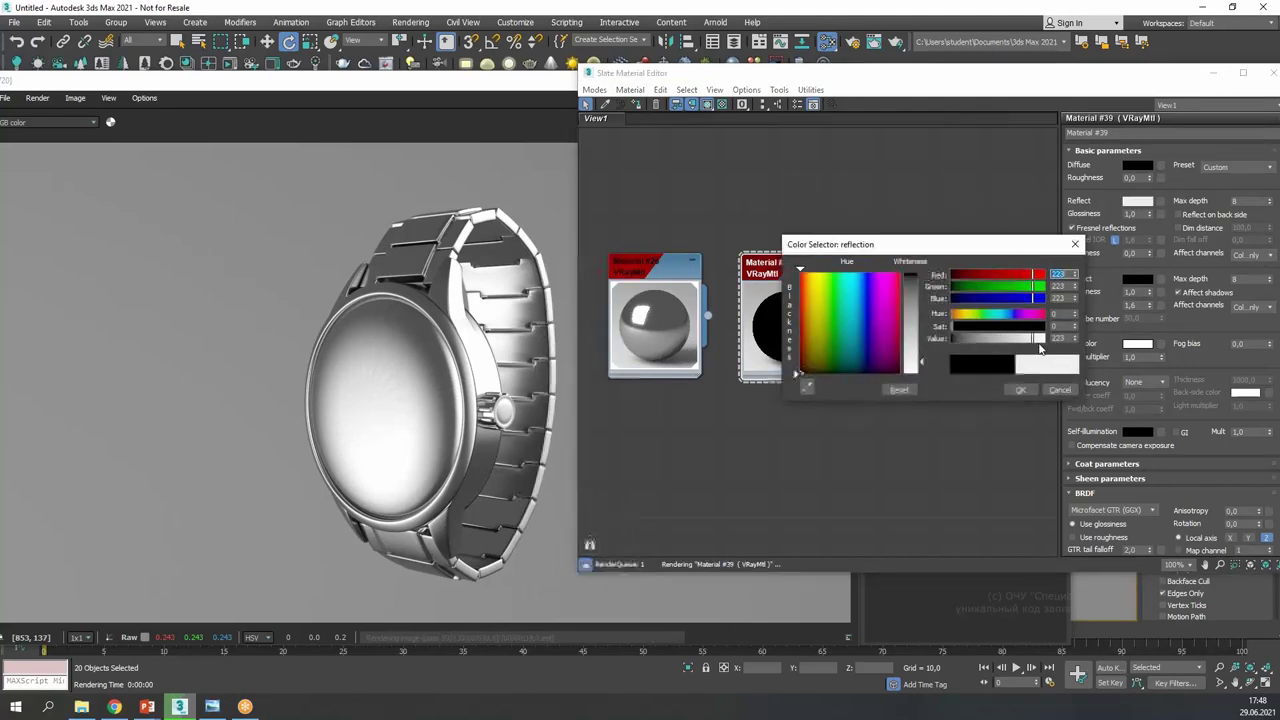
left_click(1020, 389)
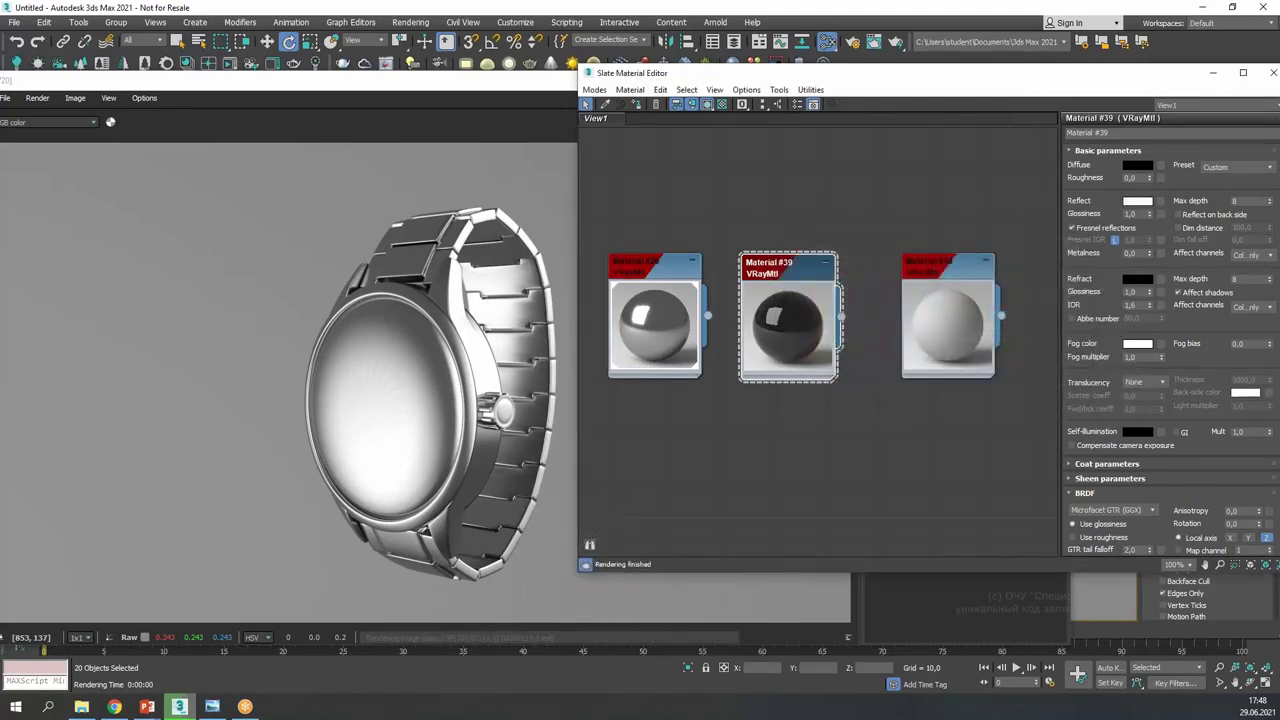
- Set Material #39's refraction colour to near white so it becomes clear glass
left_click(1137, 280)
left_click_drag(1022, 339, 1042, 339)
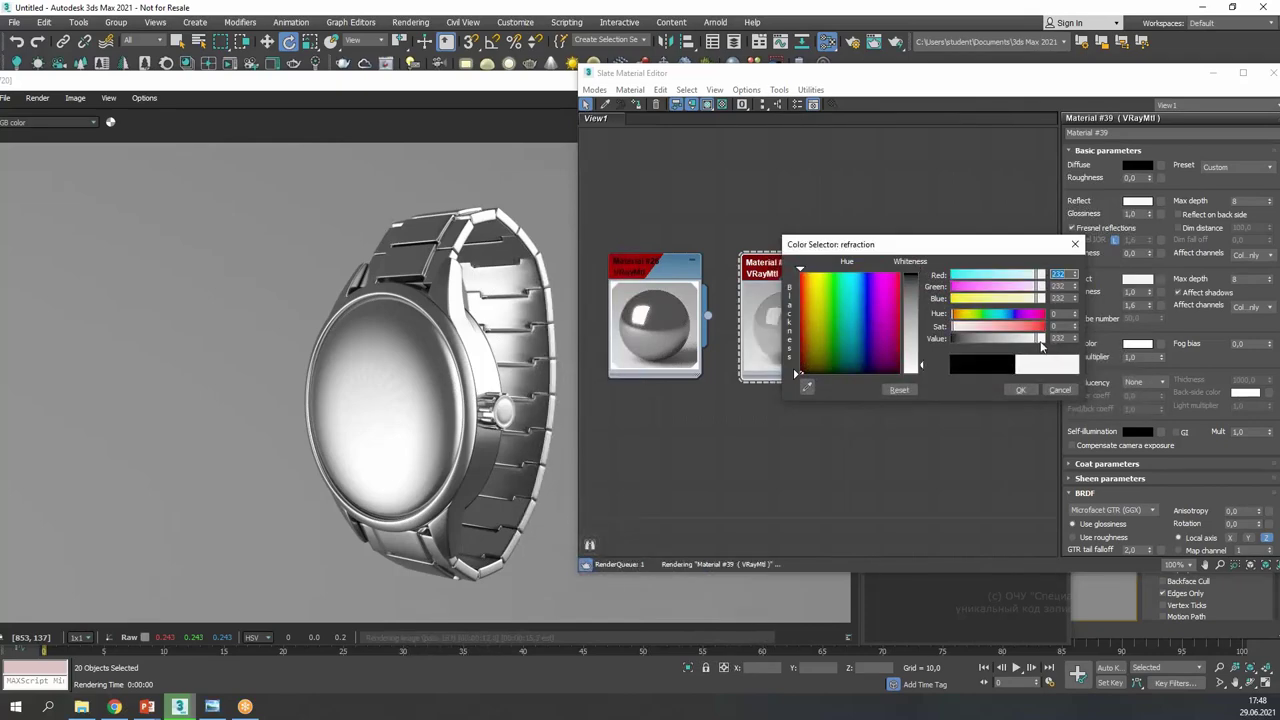
left_click(1020, 389)
- Assign the glass Material #39 to the watch crystal, Object001
left_click_drag(852, 80, 1024, 315)
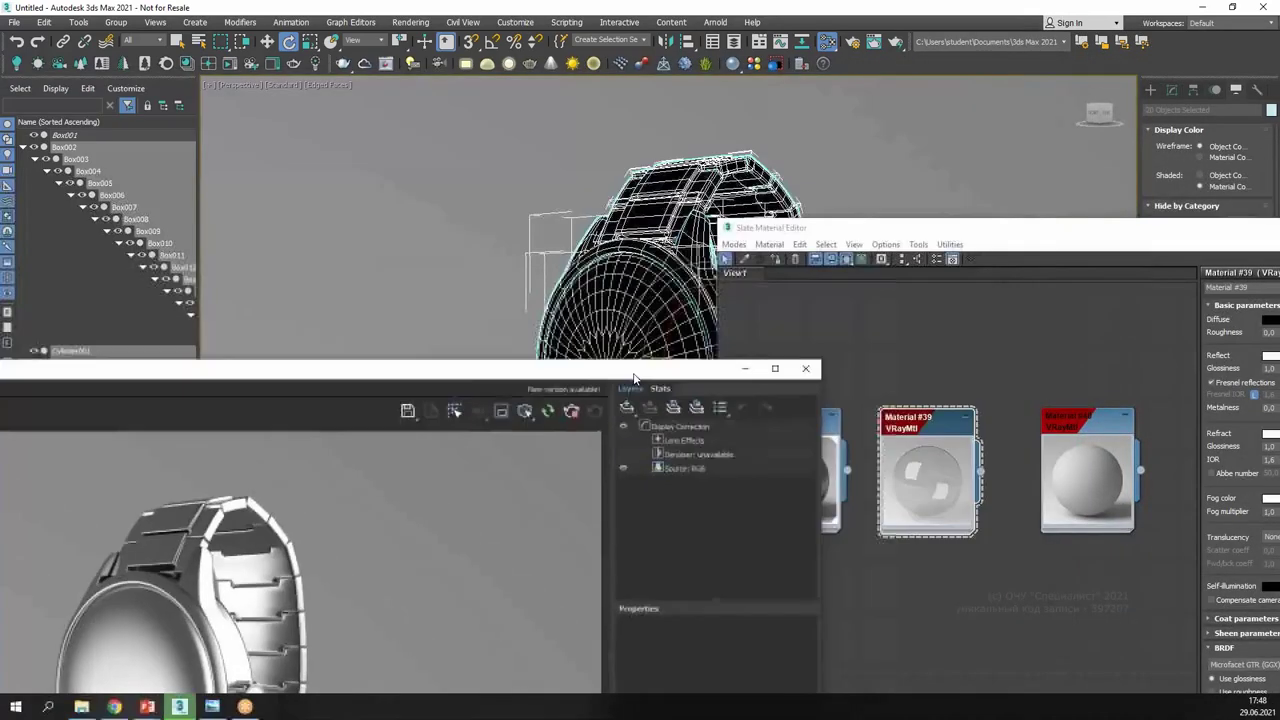
left_click(538, 259)
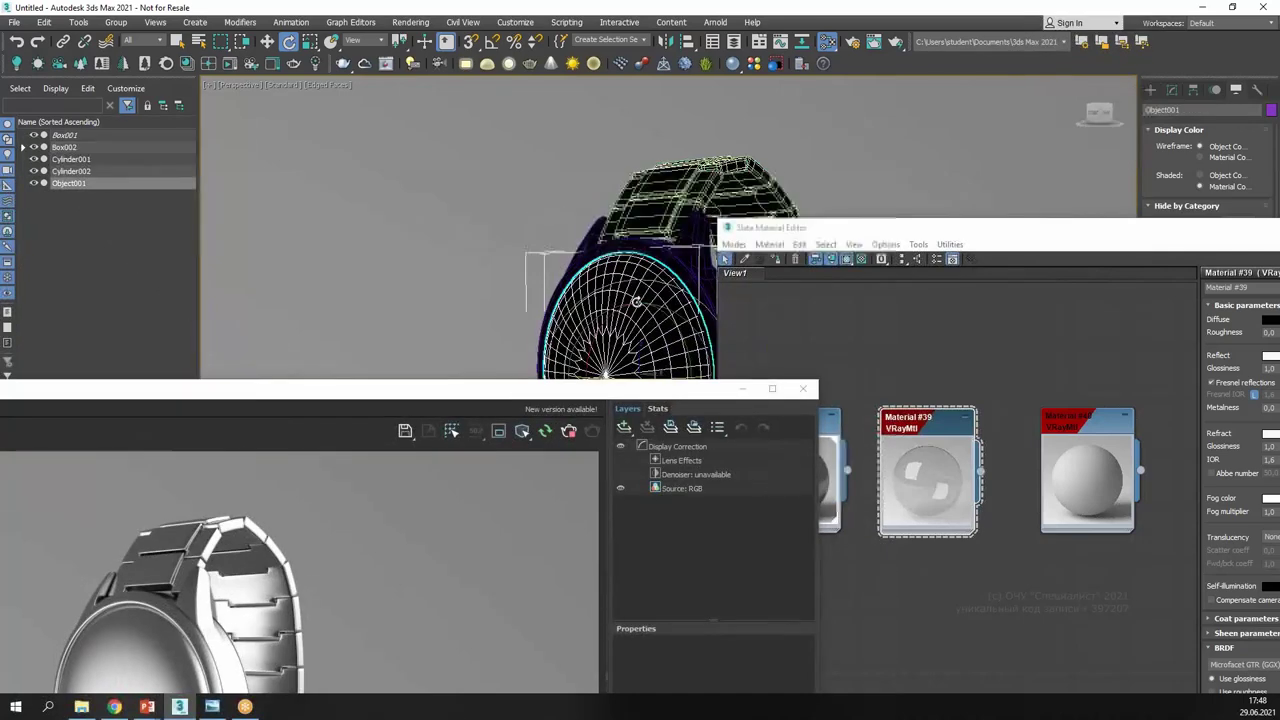
left_click(776, 259)
left_click_drag(562, 390, 666, 113)
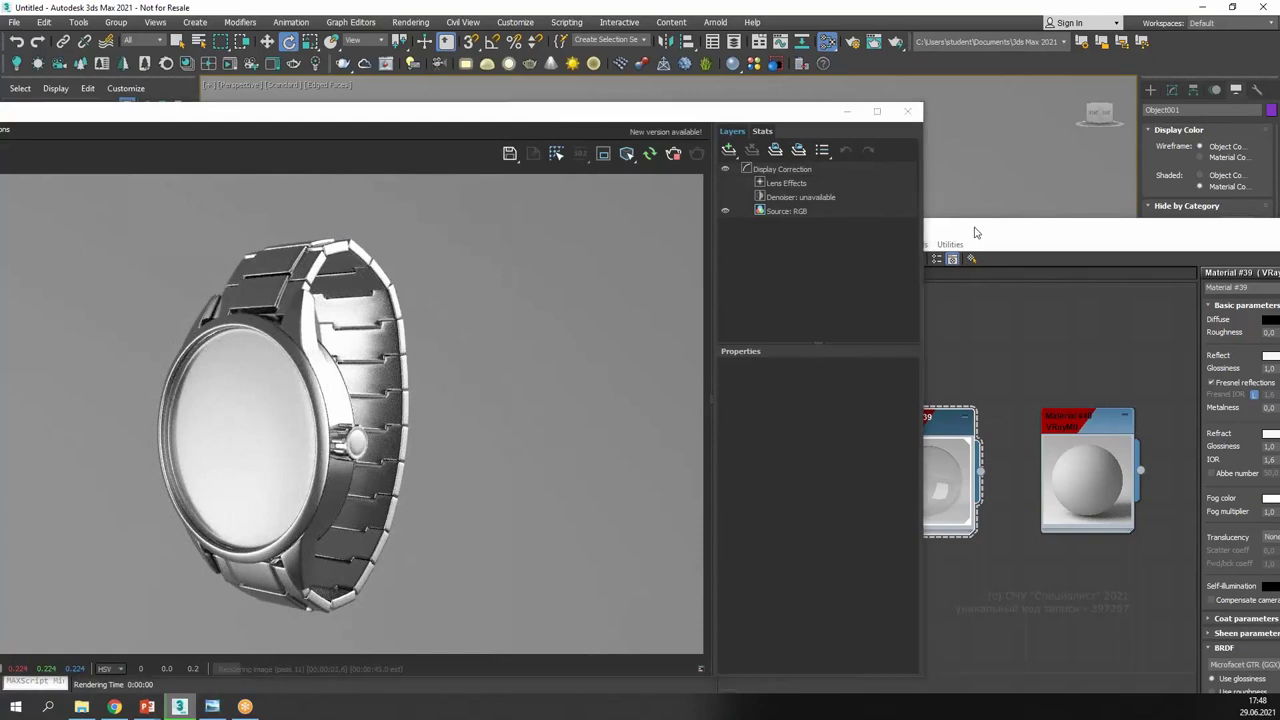
left_click_drag(976, 232, 794, 136)
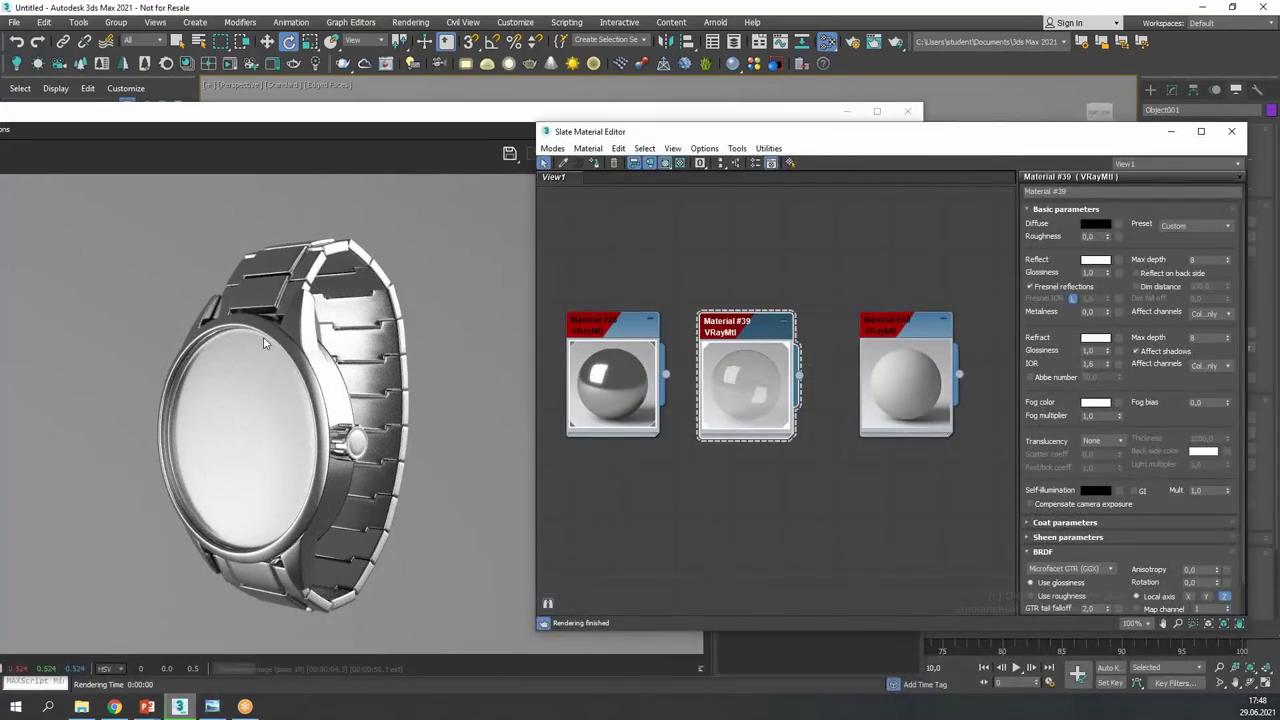
- Load face.jpg from the refs folder as a Bitmap in Material #40's diffuse map
left_click_drag(912, 328, 751, 491)
middle_click_drag(751, 491, 848, 395)
double_click(847, 393)
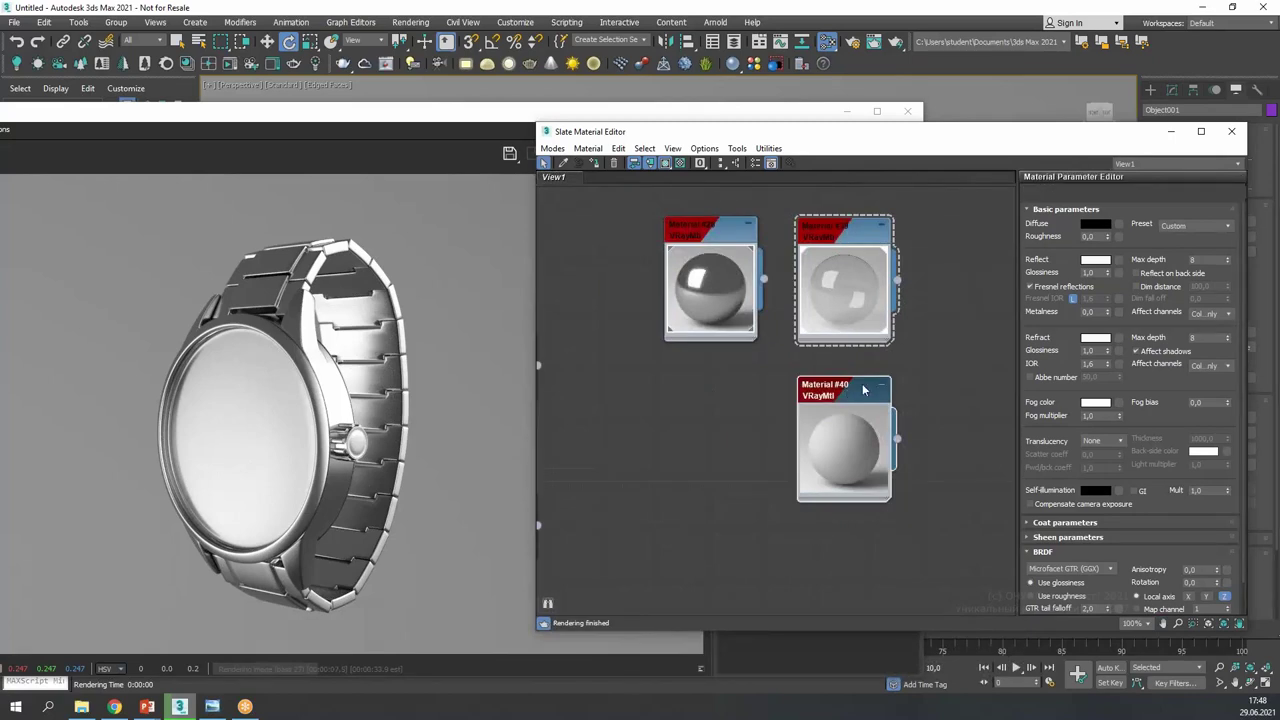
double_click(864, 390)
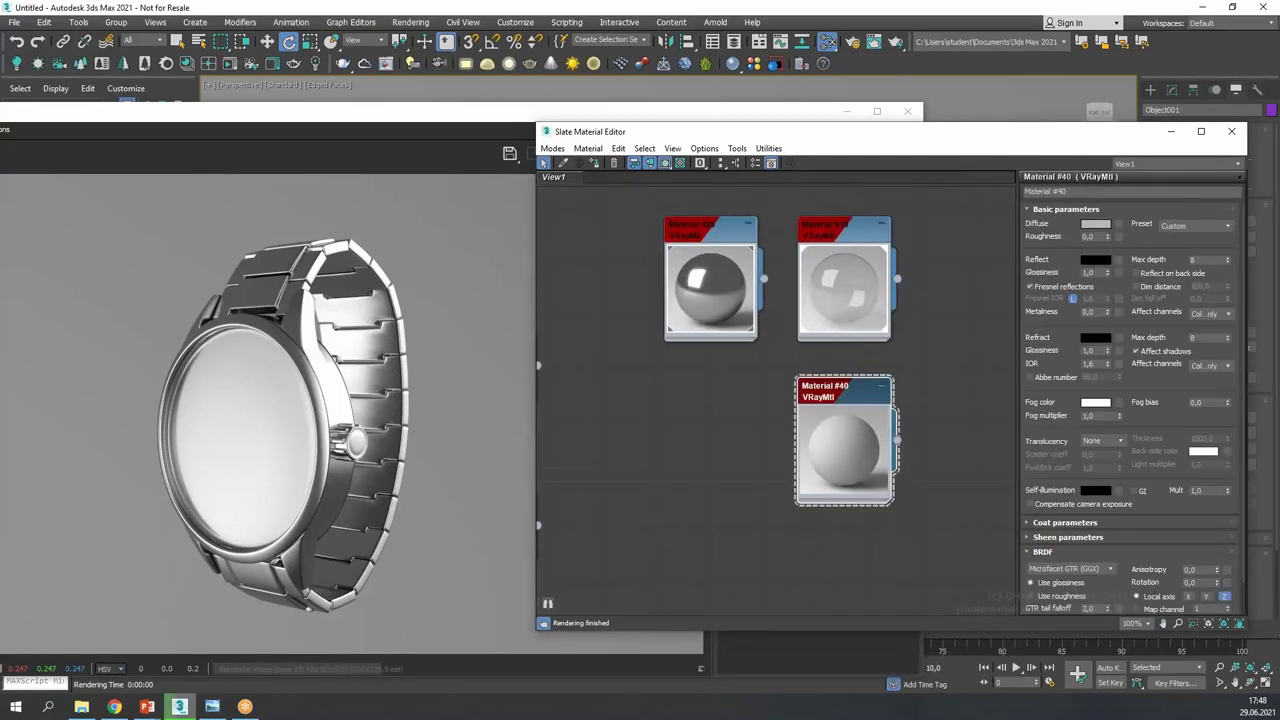
left_click(1118, 224)
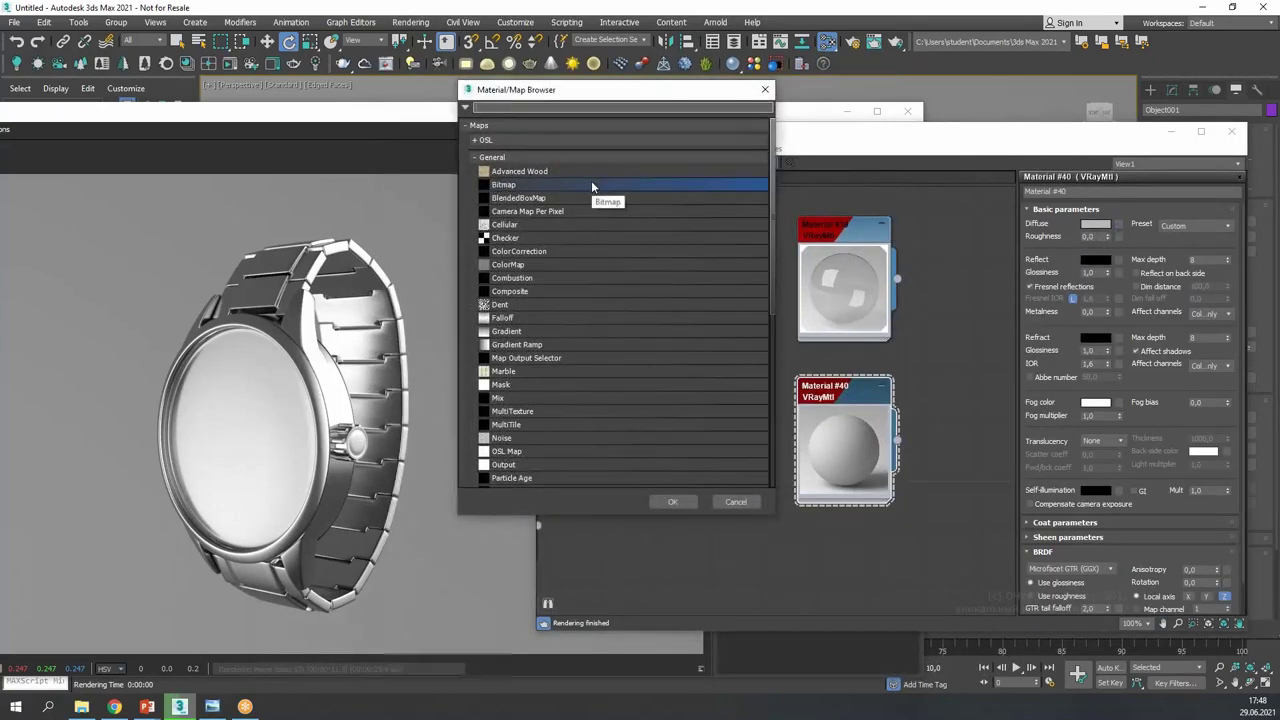
double_click(591, 180)
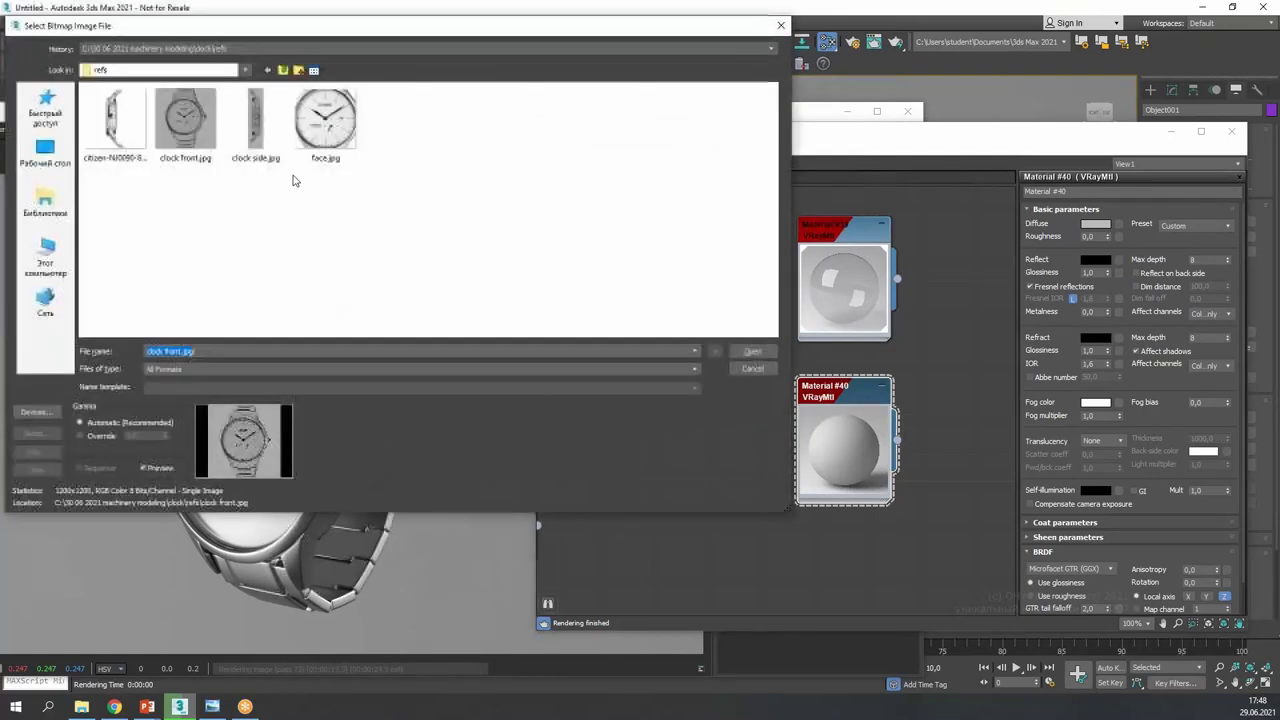
left_click(318, 125)
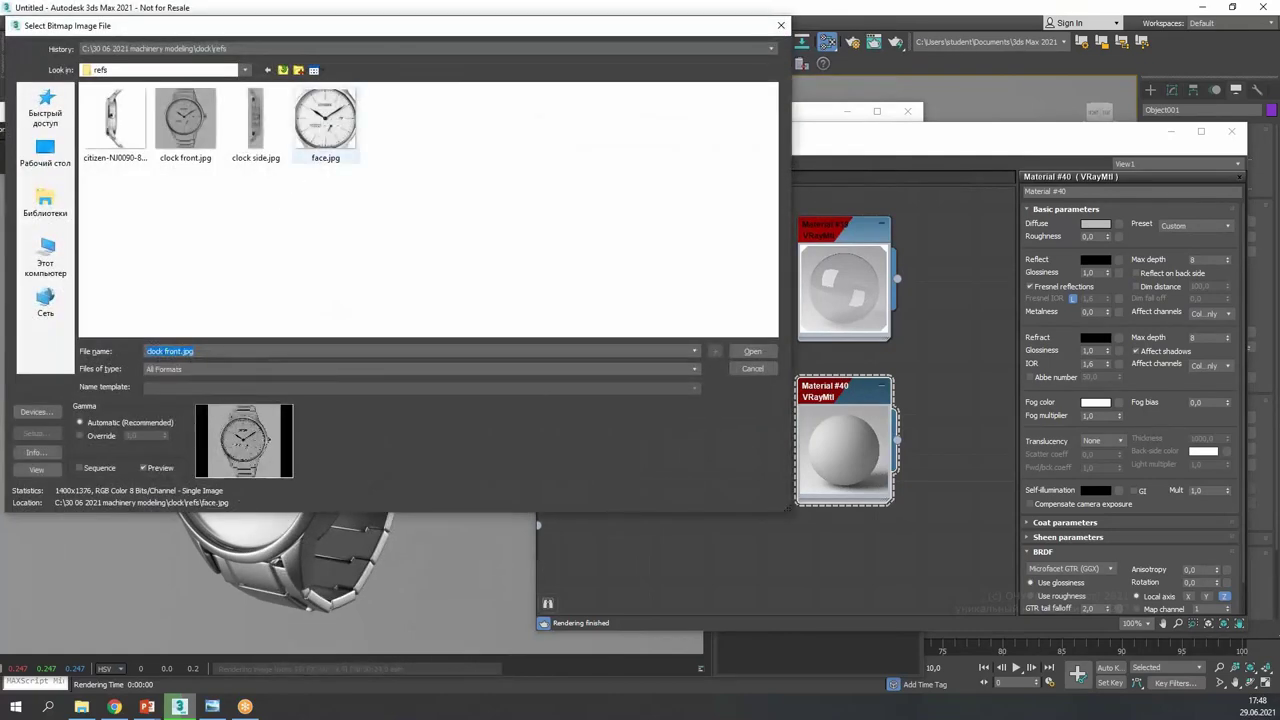
double_click(338, 122)
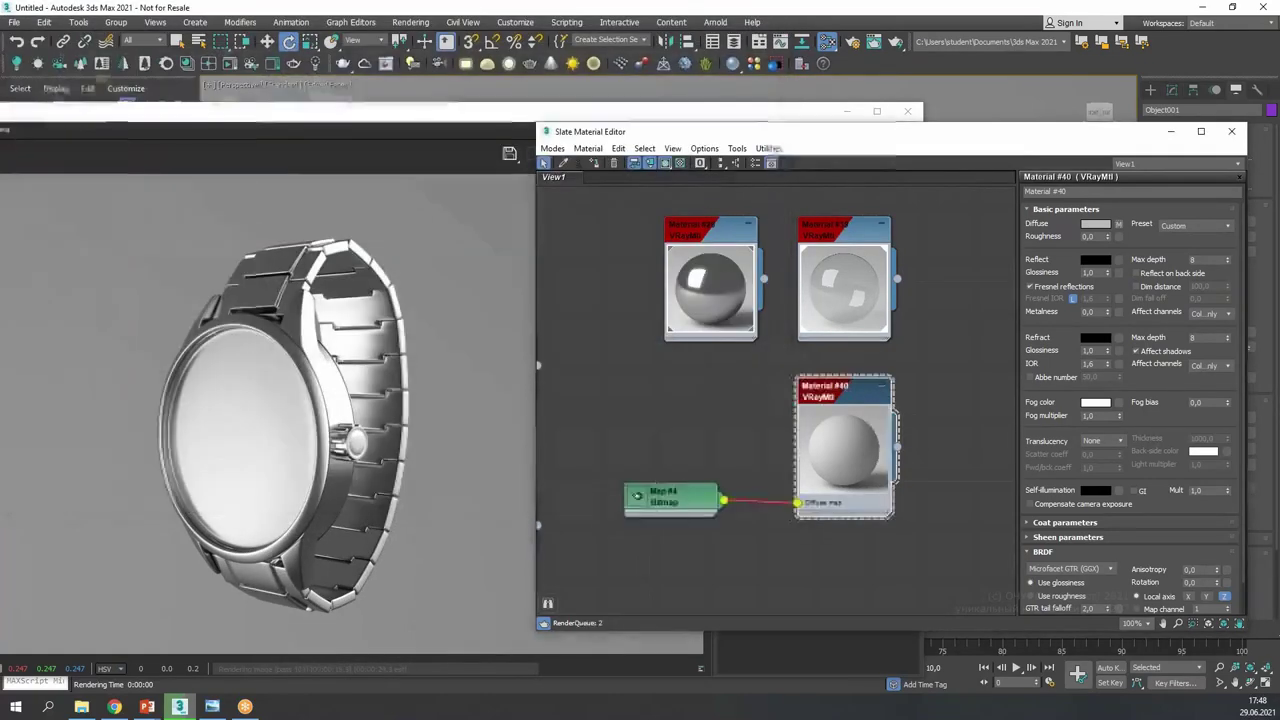
- Hide the watch crystal Object001 in the perspective view to expose the dial
left_click(846, 114)
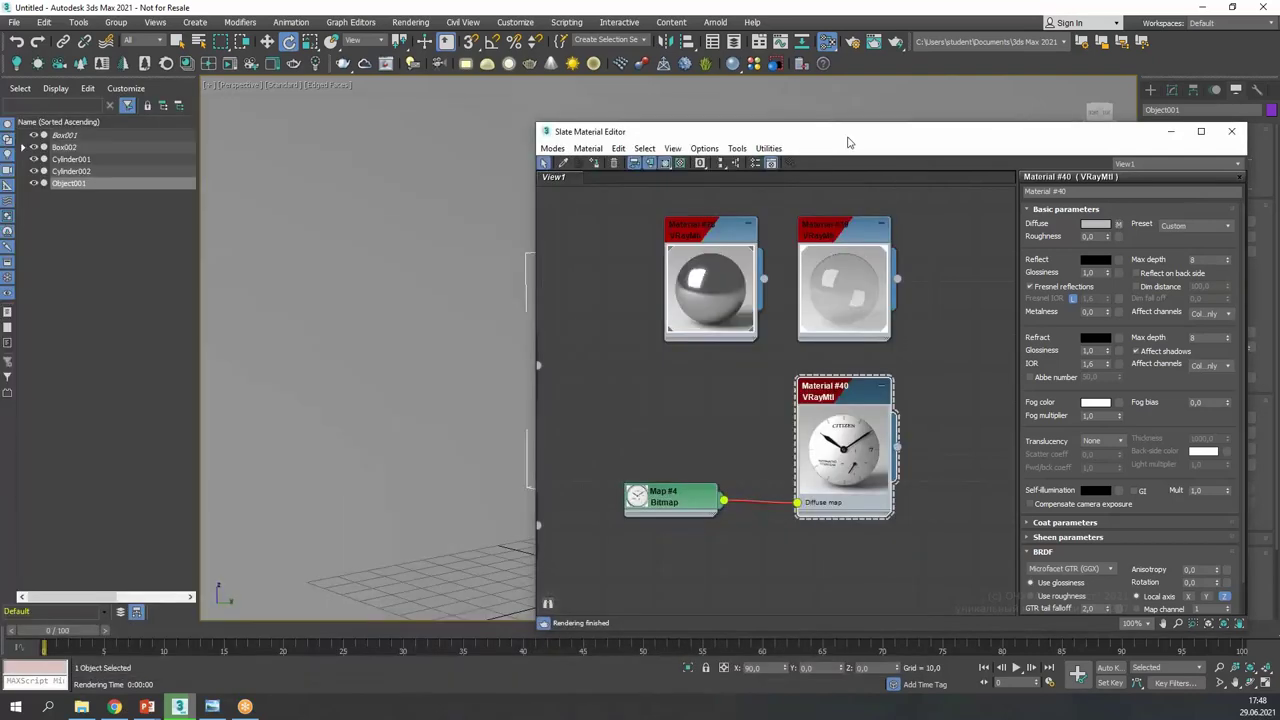
left_click_drag(849, 138, 962, 560)
left_click(825, 301)
left_click(657, 293)
right_click(657, 293)
left_click(682, 248)
- Select the dial polygons of the case Cylinder002 by growing the centre face selection twice
left_click(707, 270)
left_click(1172, 89)
left_click(1177, 203)
left_click(629, 350)
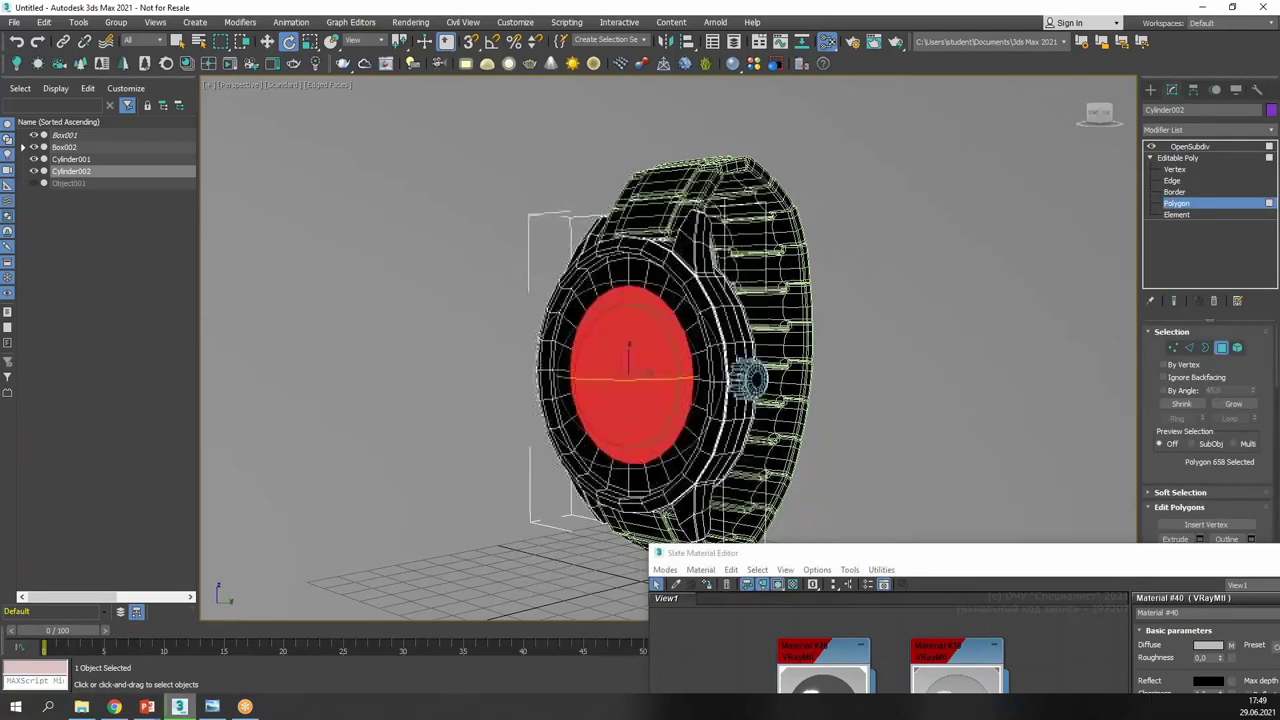
left_click(1236, 405)
left_click(1236, 405)
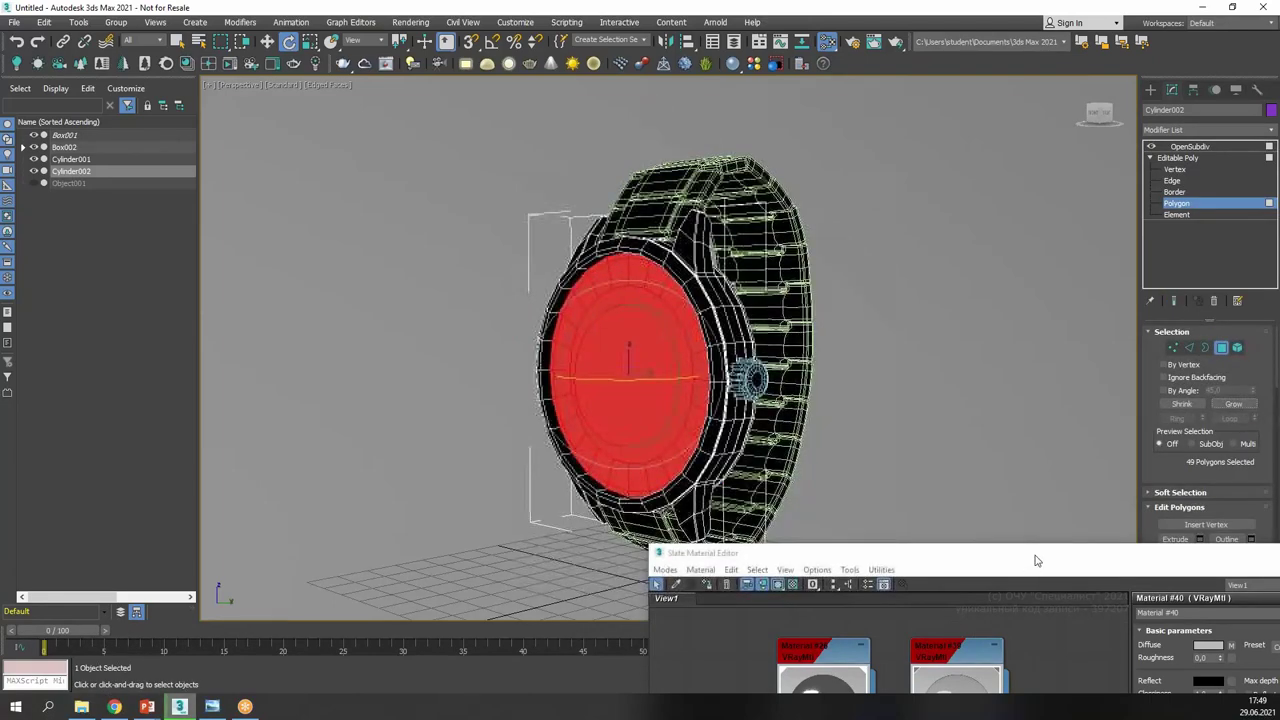
- Assign Material #40 to the selected dial polygons and start adding a modifier to the case
left_click_drag(1036, 561, 774, 145)
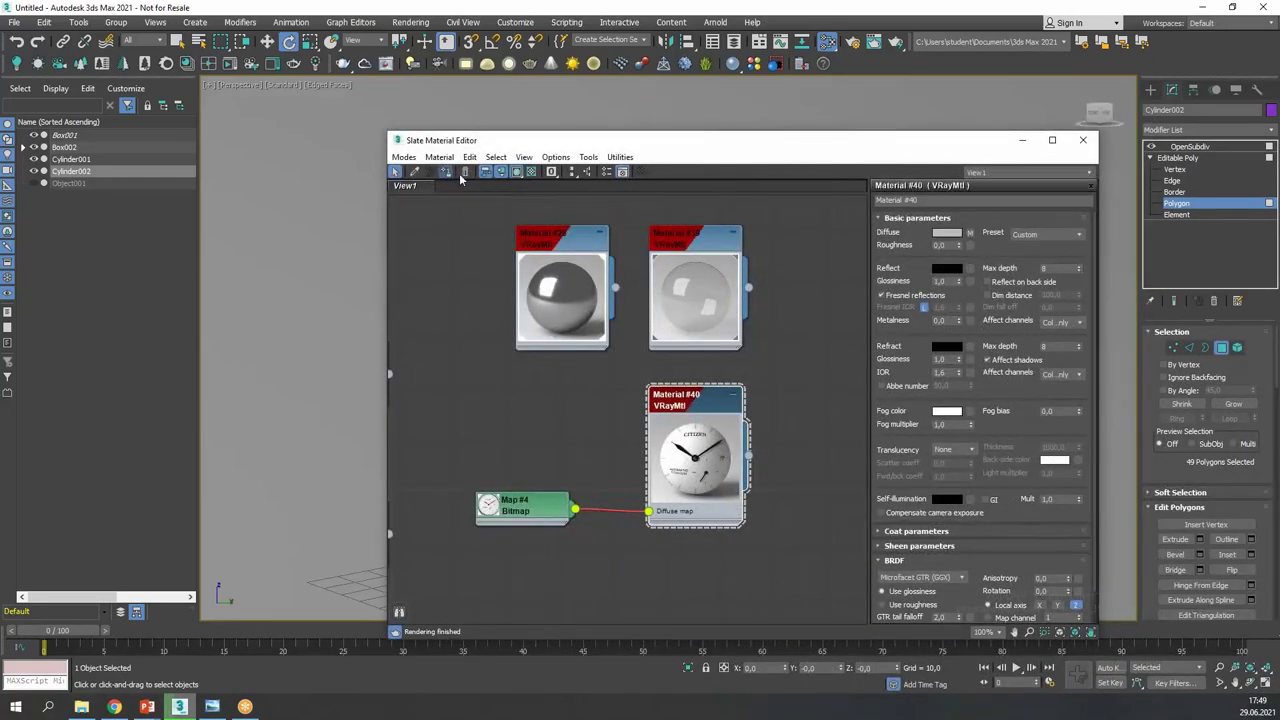
left_click(1082, 140)
left_click(1176, 131)
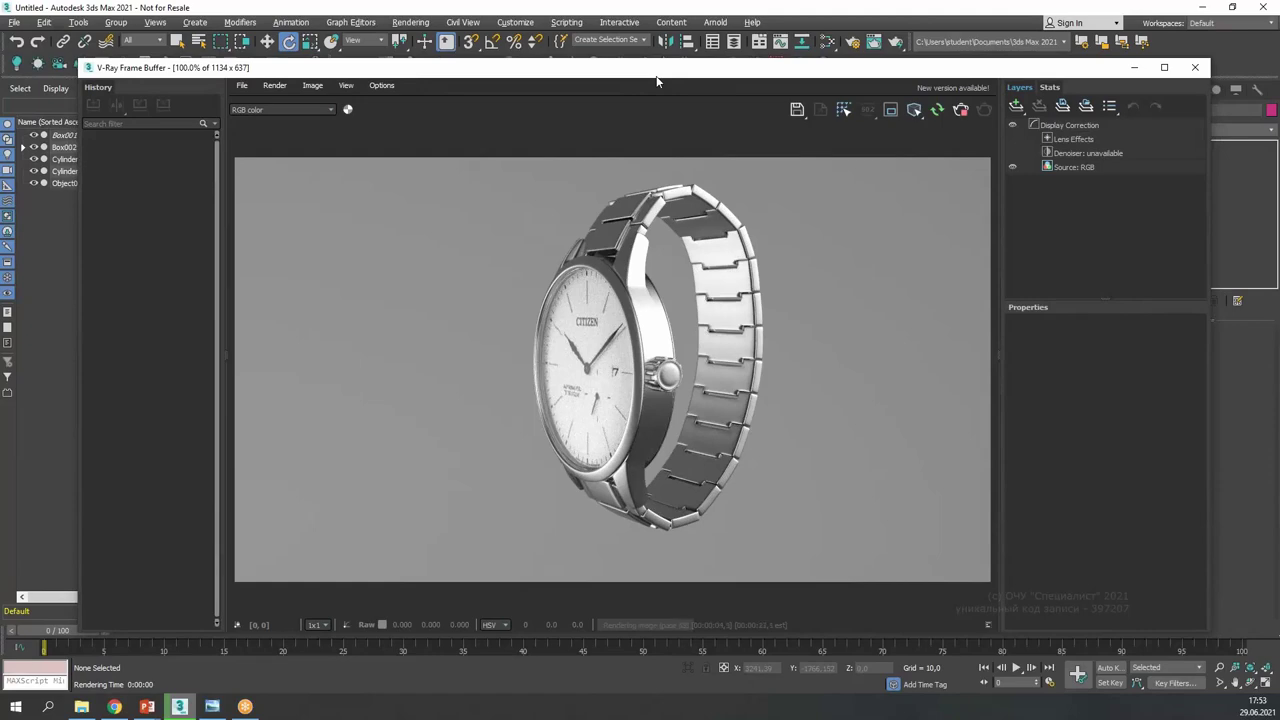
- Examine the interactive render of the textured watch and switch to the slide presentation
mouse_move(719, 72)
left_mouse_down()
mouse_move(722, 258)
mouse_move(702, 90)
left_mouse_up()
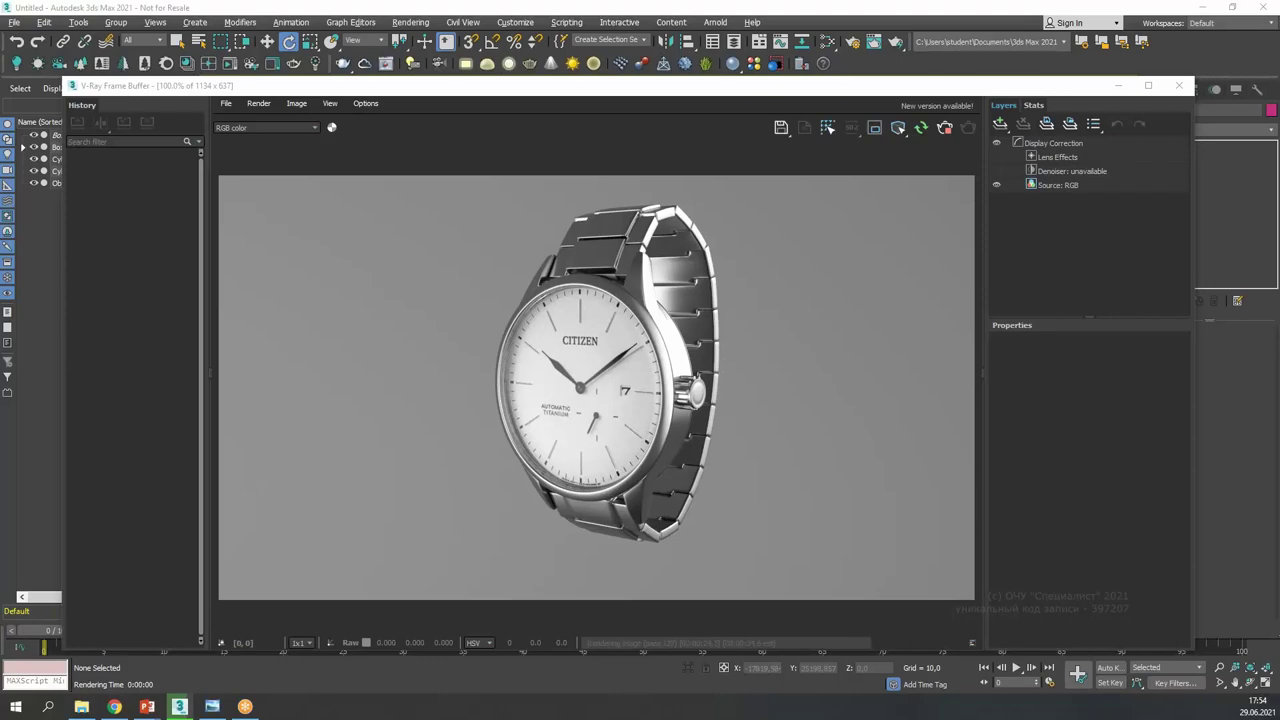
key("alt+Tab")
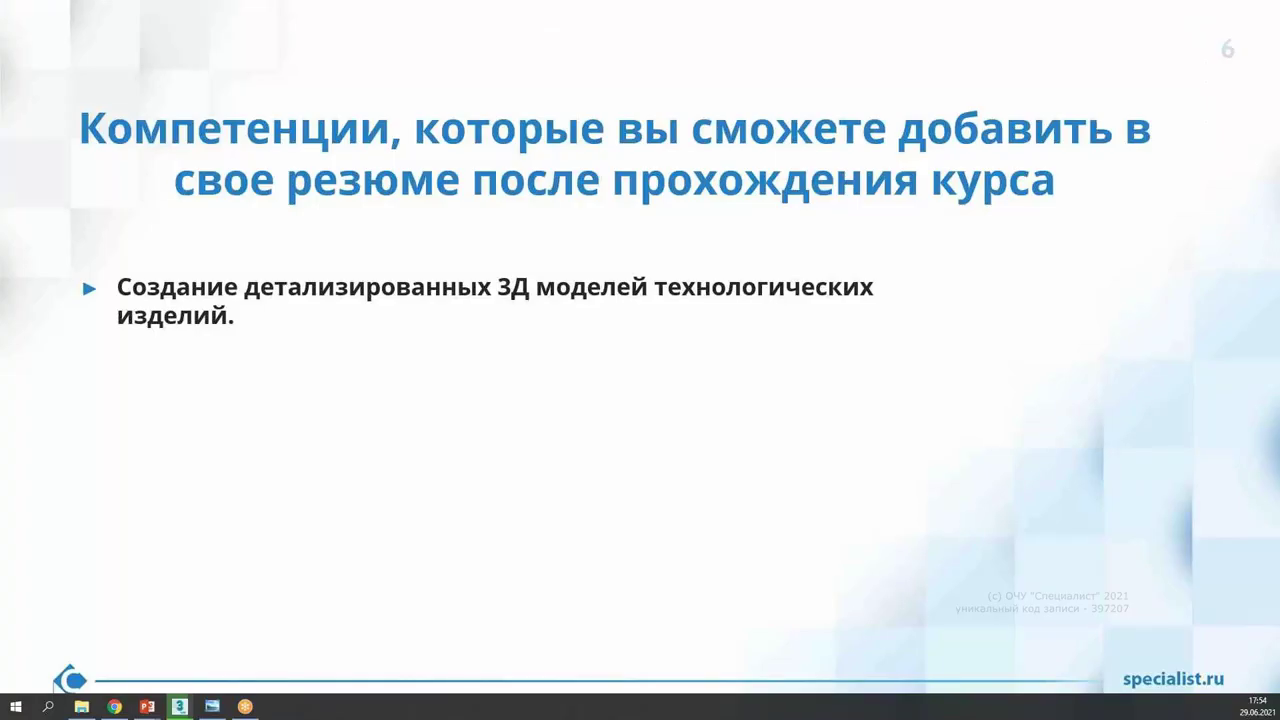